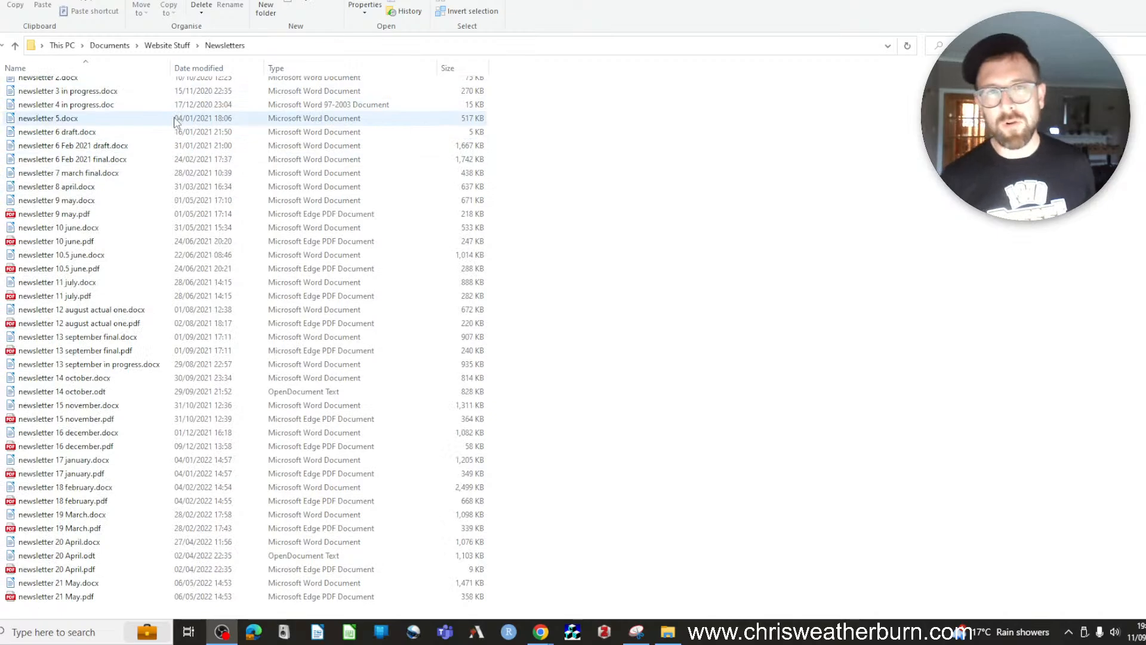
# Switch to the YouTube live stream page in Chrome, pop out its live chat into a separate window, and minimise the stream page
pyautogui.scroll(-11, 175, 121)
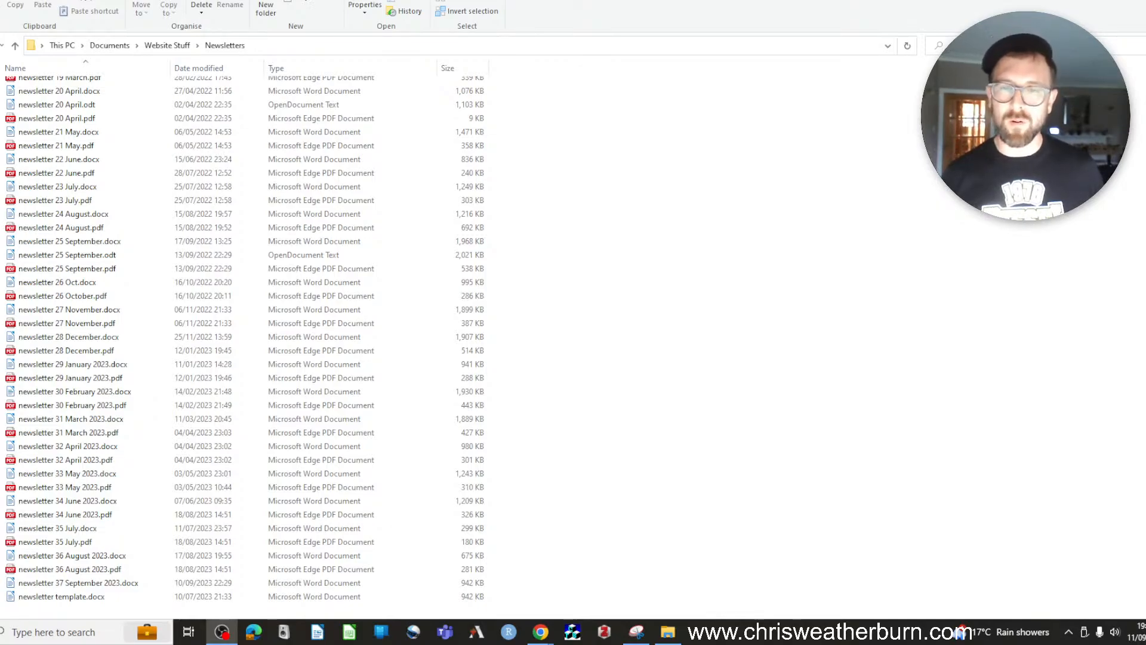
pyautogui.hotkey('alt', 'Tab')
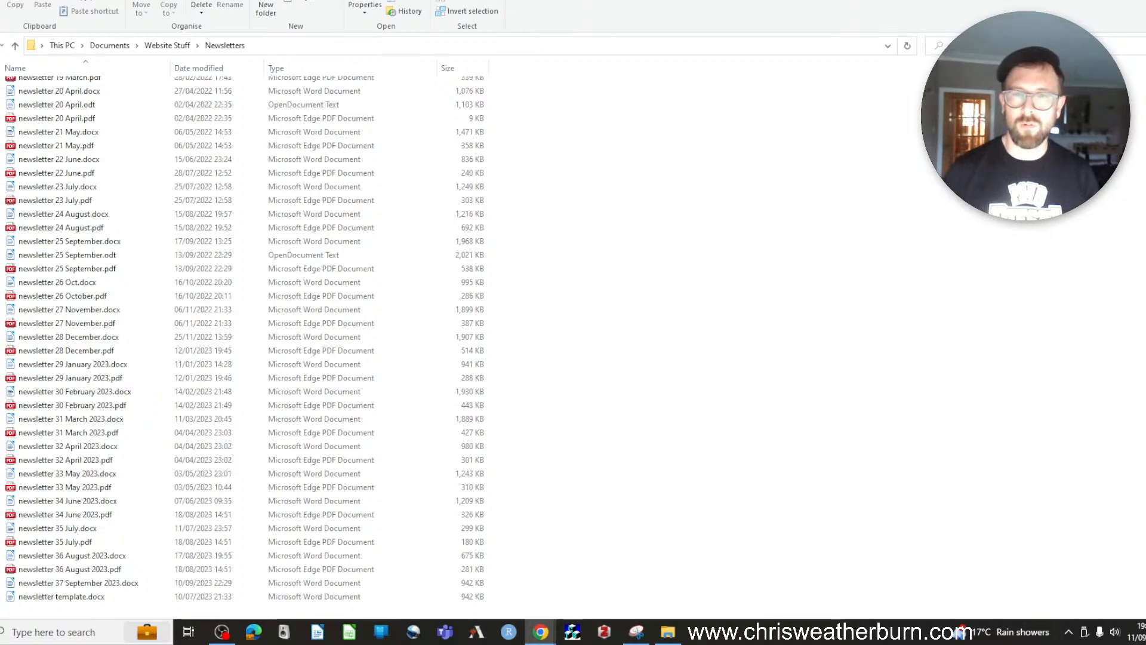
pyautogui.moveTo(1145, 78); pyautogui.dragTo(494, 19)
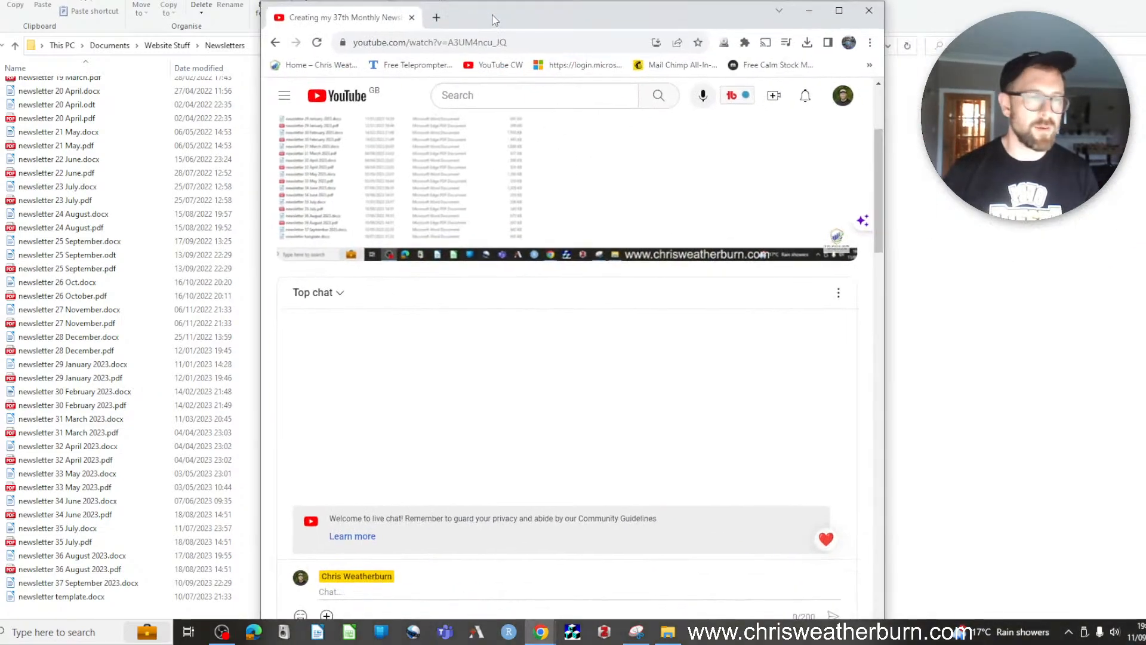
pyautogui.click(839, 295)
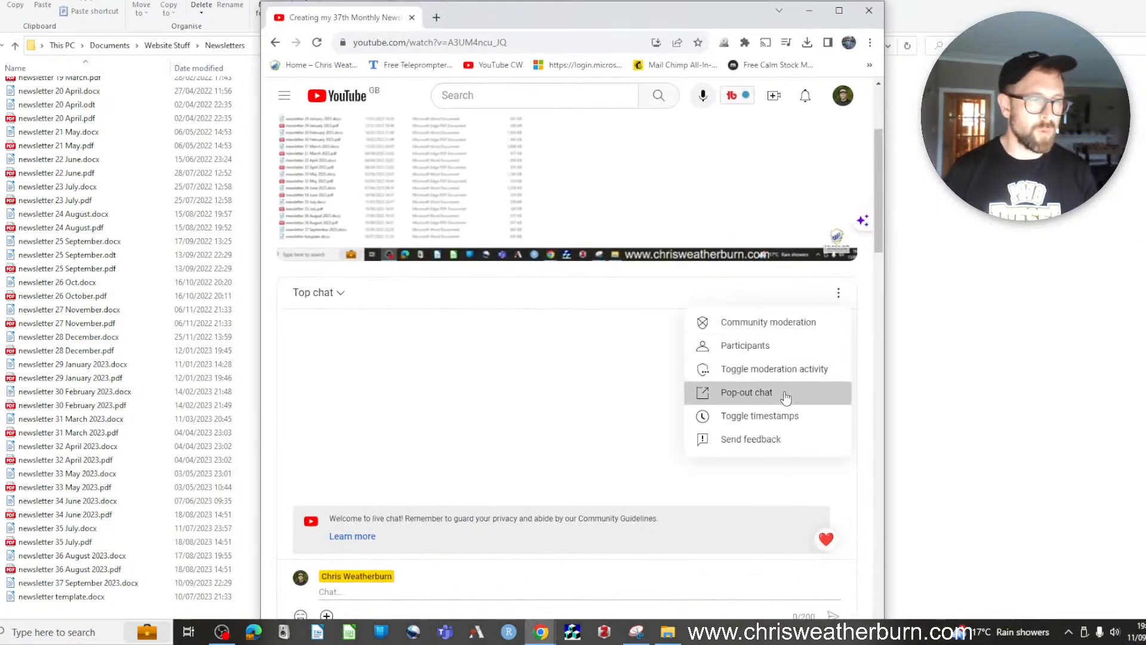
pyautogui.click(754, 393)
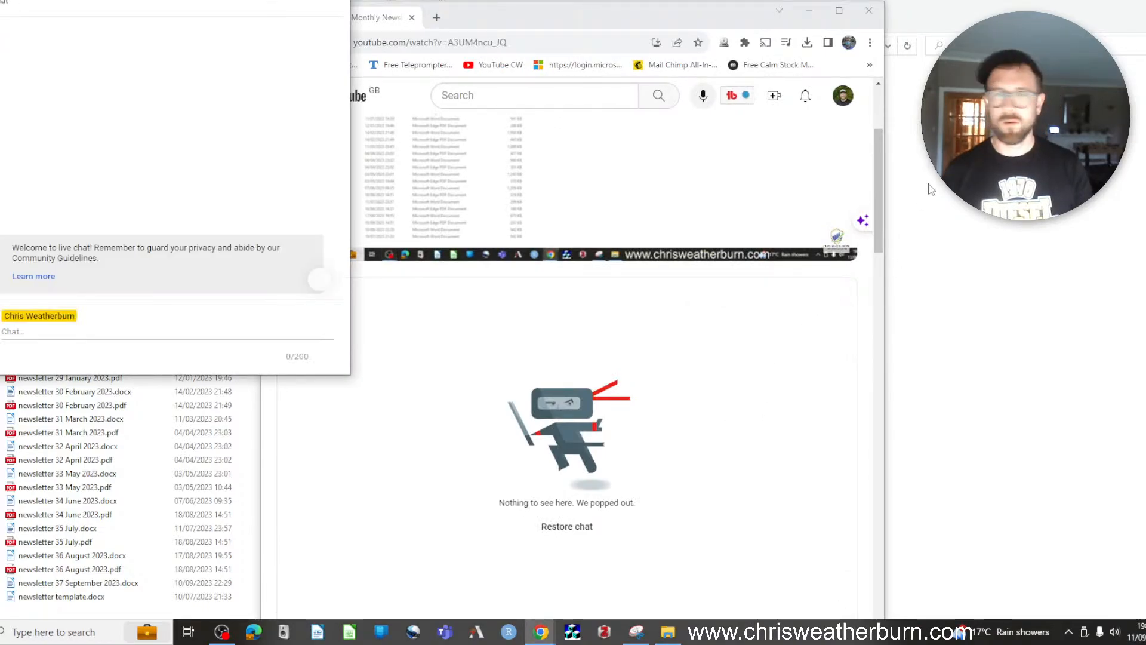
pyautogui.click(810, 13)
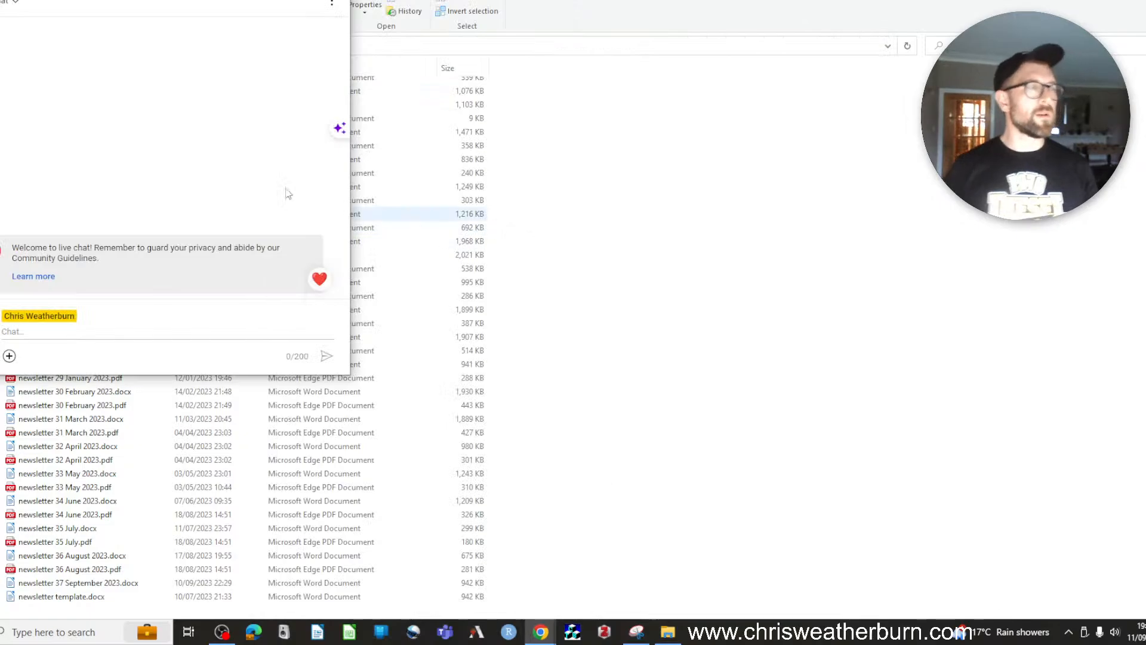
# Send "Hello World :)" in the live chat and resize the chat window into a tall, narrow strip
pyautogui.click(194, 332)
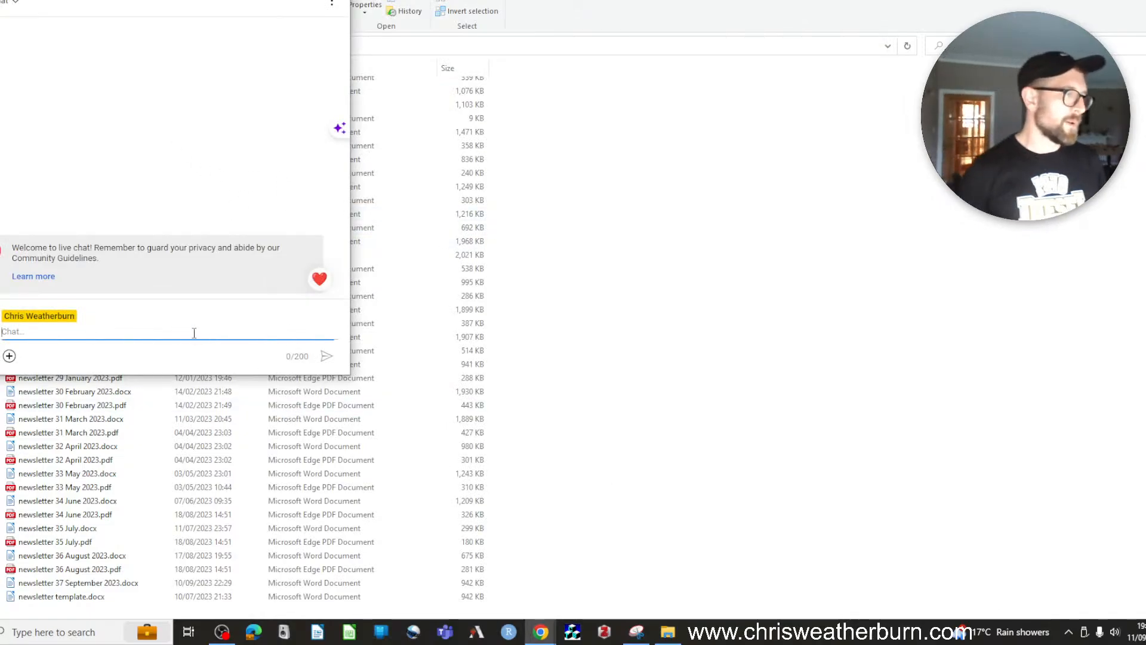
pyautogui.write('Hello ')
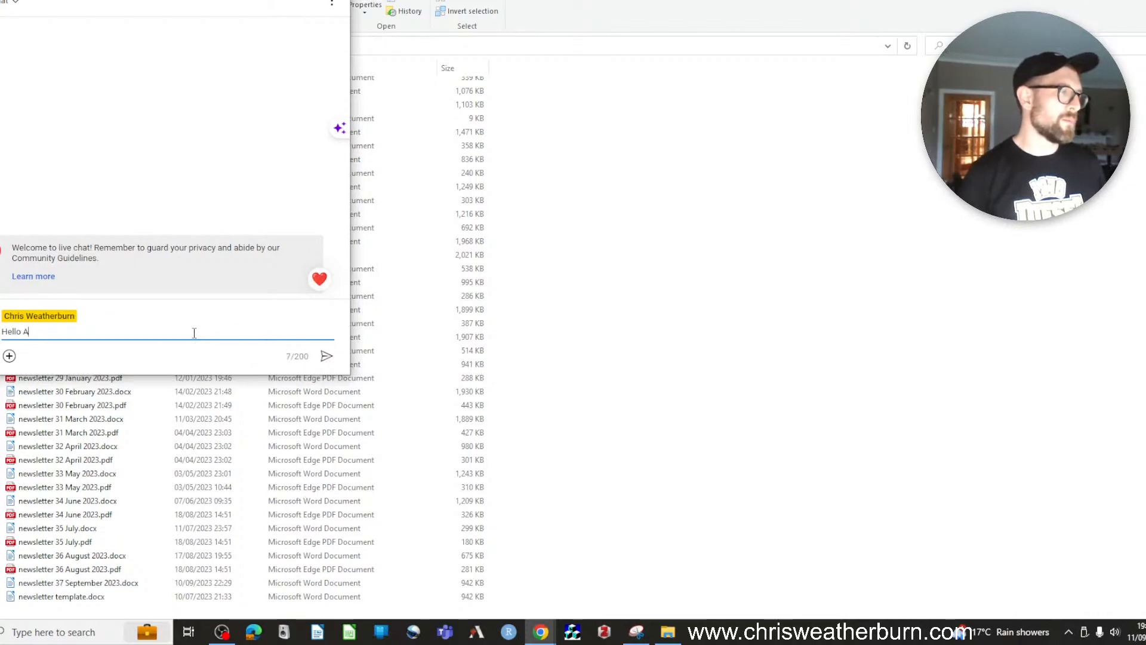
pyautogui.write('World :)')
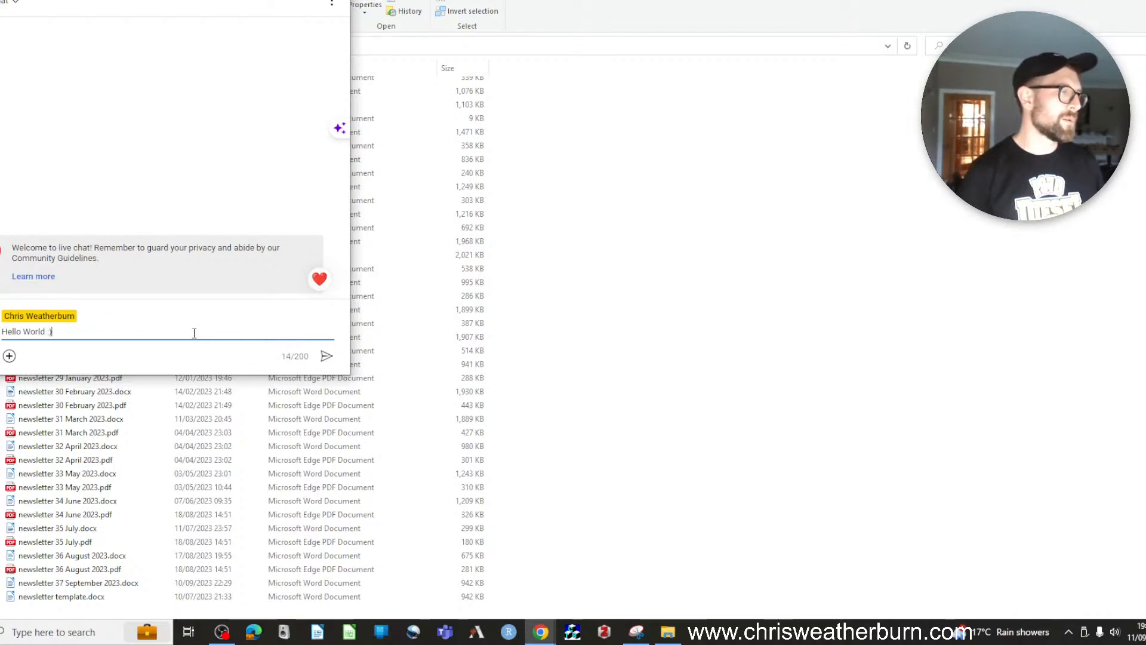
pyautogui.press('Return')
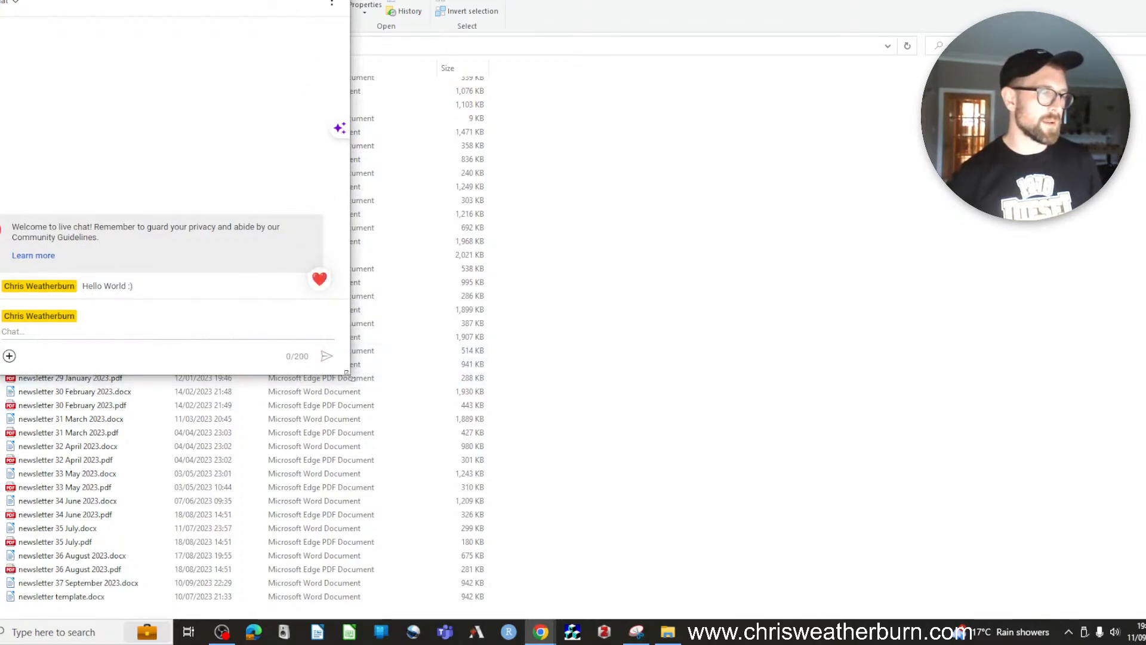
pyautogui.moveTo(348, 376); pyautogui.dragTo(142, 621)
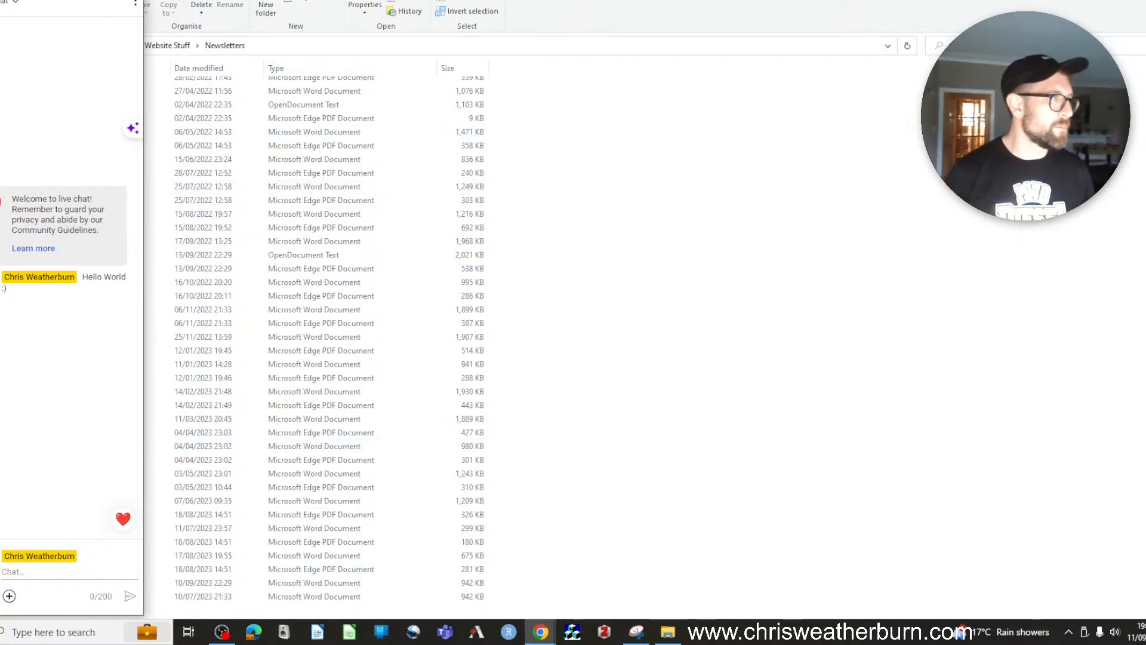
# Open newsletter 37 September 2023.docx from the Newsletters folder, discarding LibreOffice's recovery data for the Antidepressants Review document
pyautogui.click(55, 1)
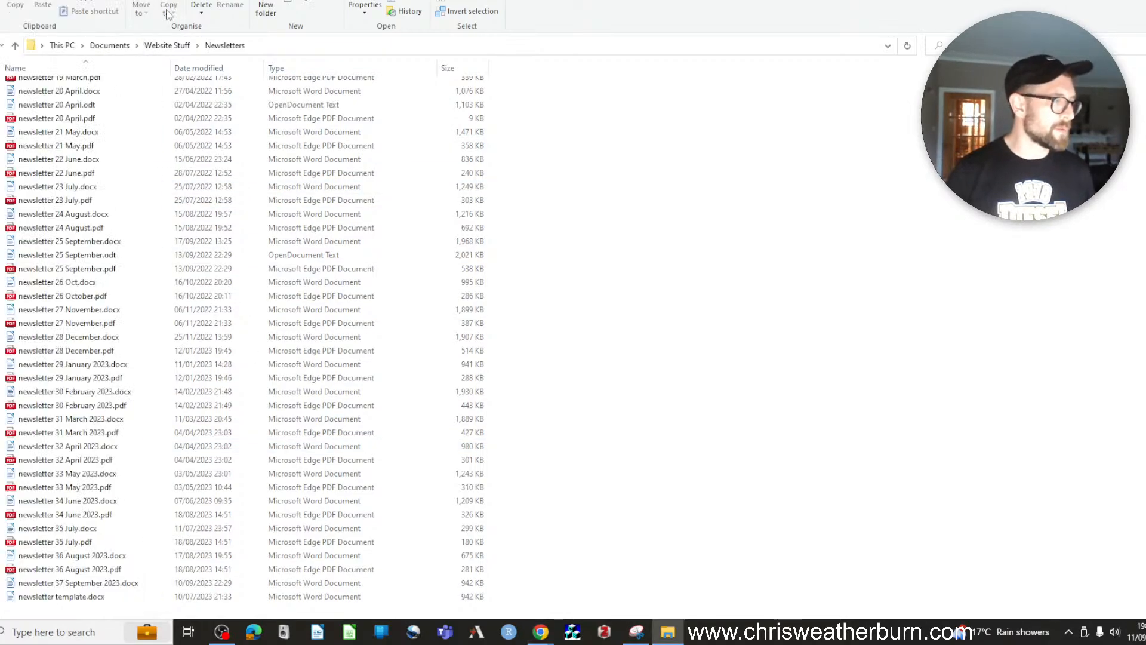
pyautogui.doubleClick(61, 588)
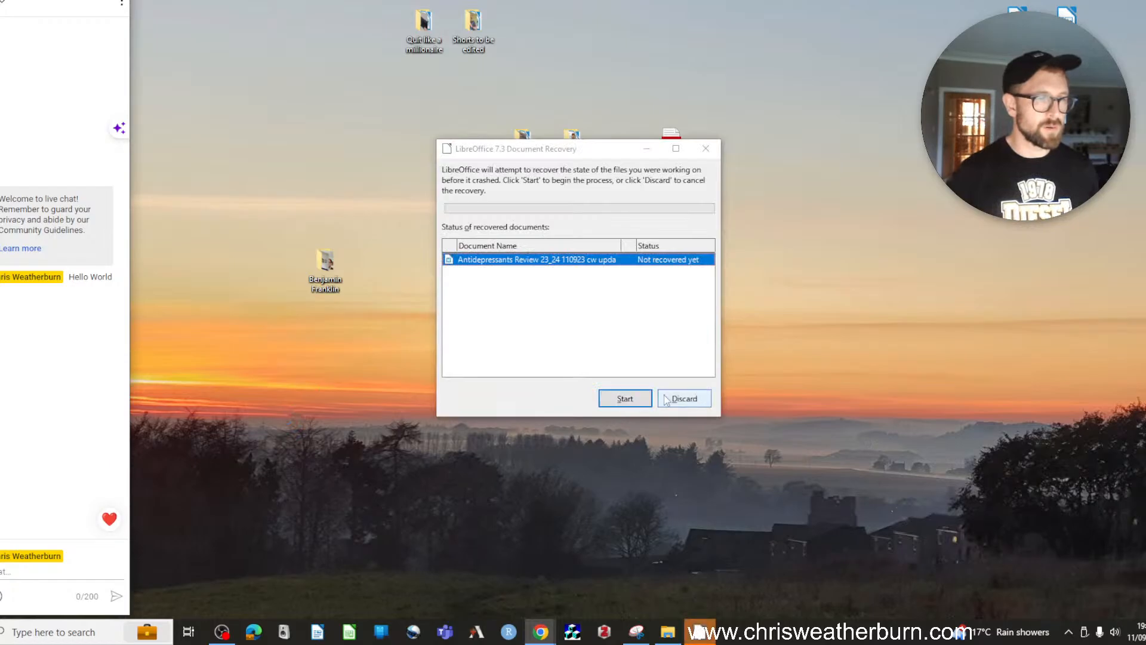
pyautogui.click(666, 400)
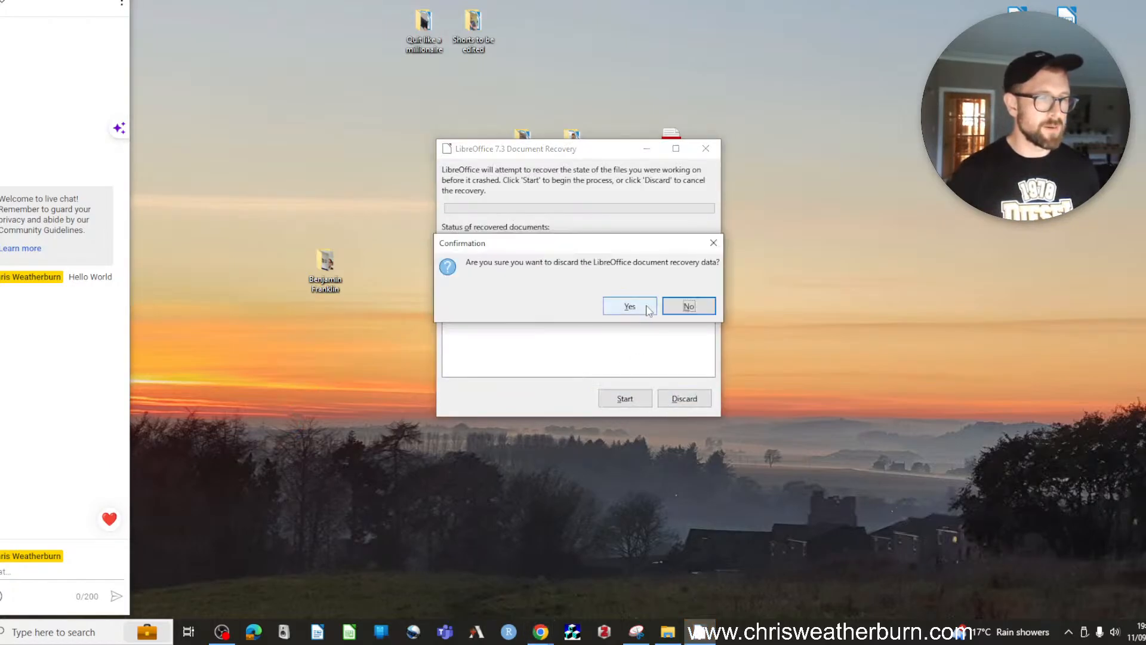
pyautogui.click(631, 306)
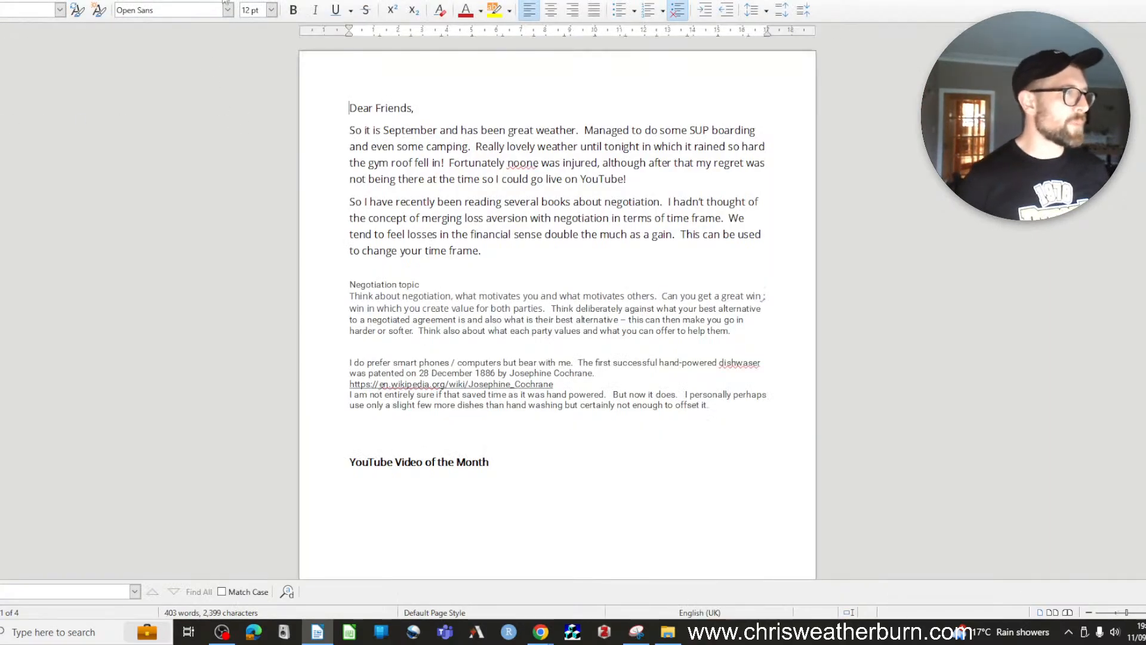
# Reposition the newsletter document window beside the live chat so that both can be seen
pyautogui.moveTo(238, 0); pyautogui.dragTo(404, 2)
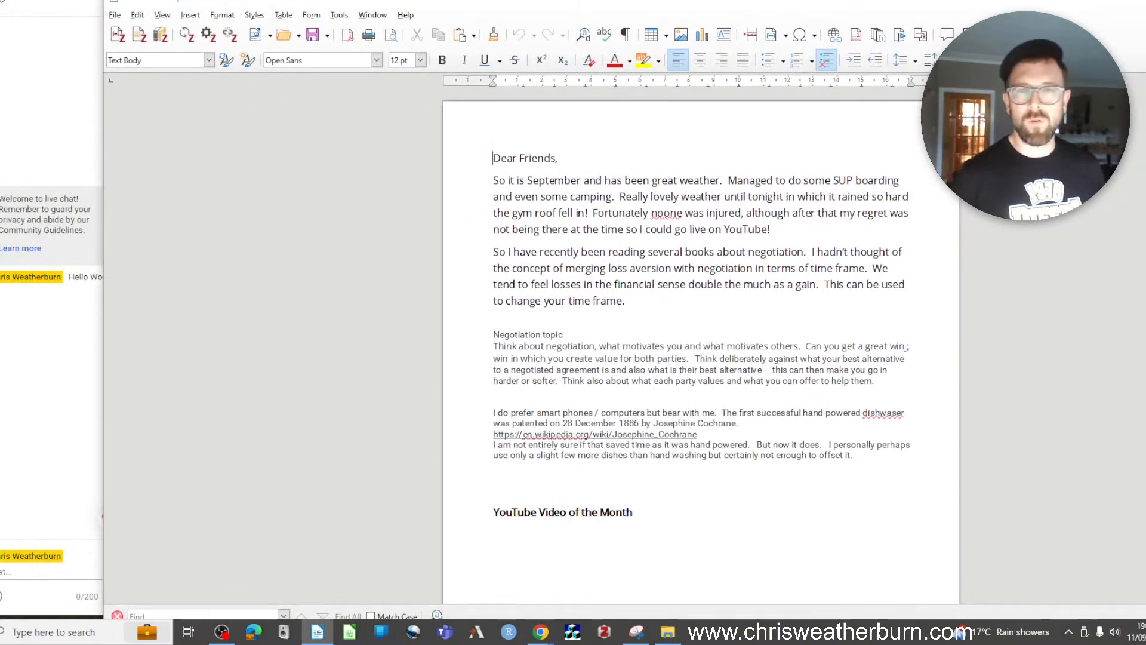
pyautogui.moveTo(1145, 239)
pyautogui.mouseDown()
pyautogui.moveTo(956, 239)
pyautogui.moveTo(1145, 239)
pyautogui.mouseUp()
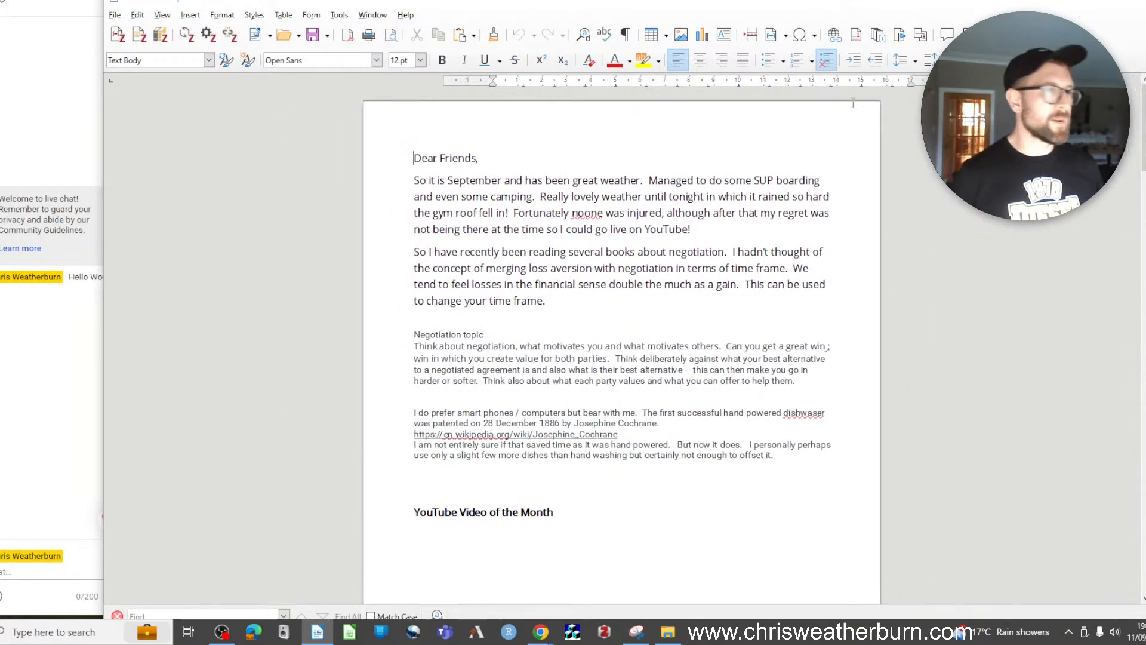
pyautogui.moveTo(713, 3); pyautogui.dragTo(735, 0)
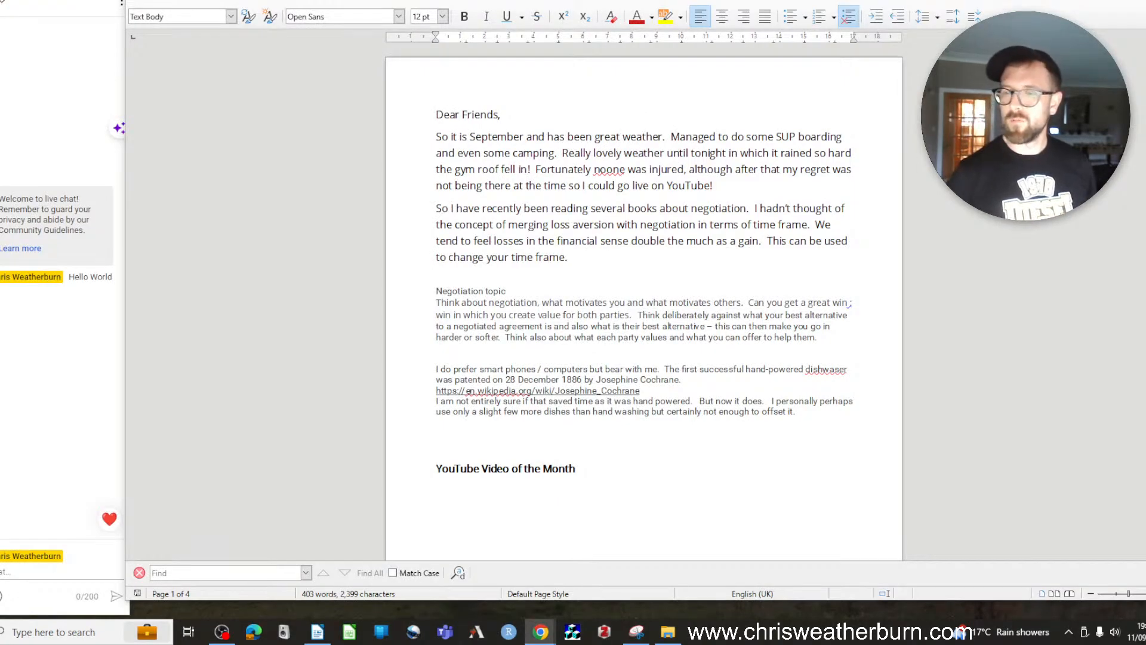
pyautogui.moveTo(1145, 173); pyautogui.dragTo(1020, 138)
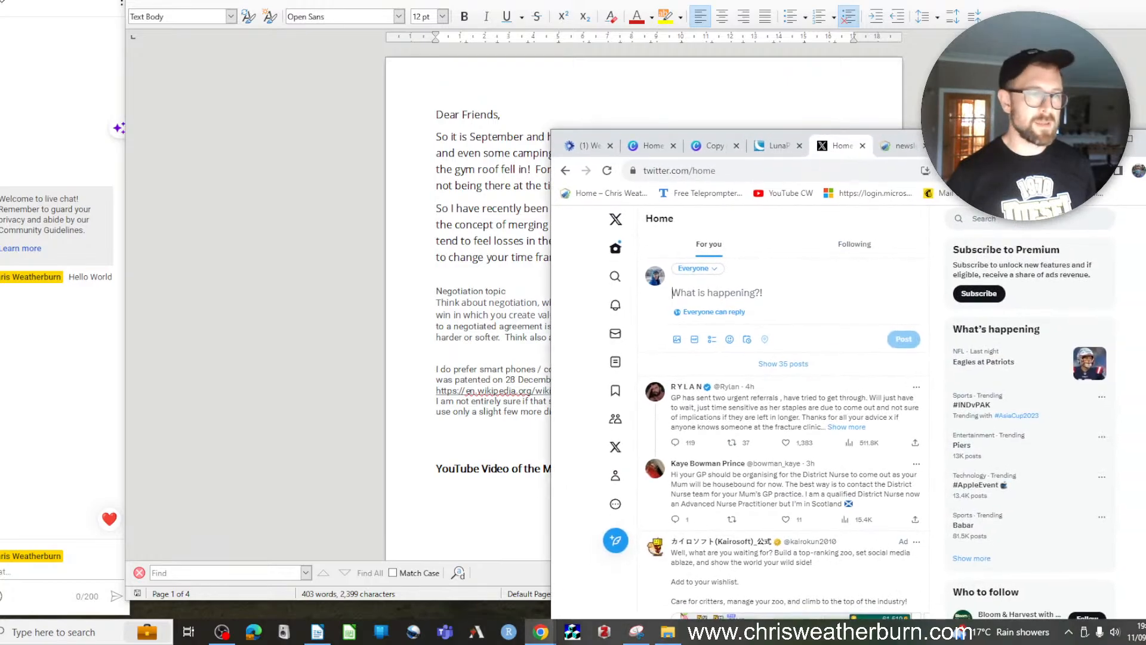
pyautogui.write('Going')
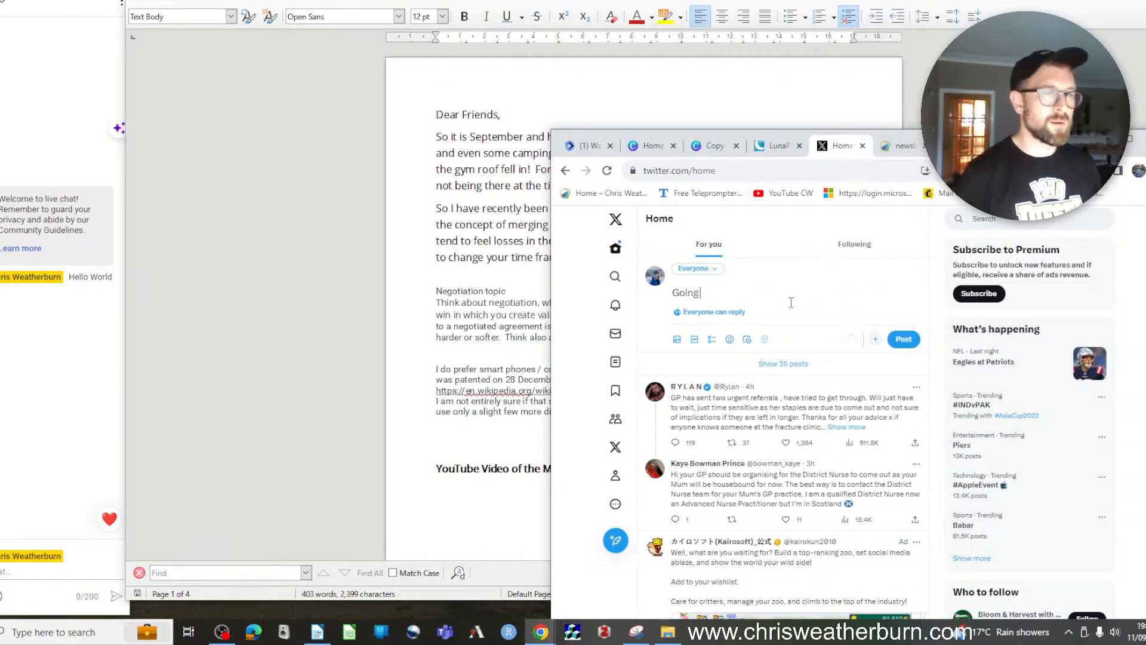
pyautogui.write(' Live On YOu')
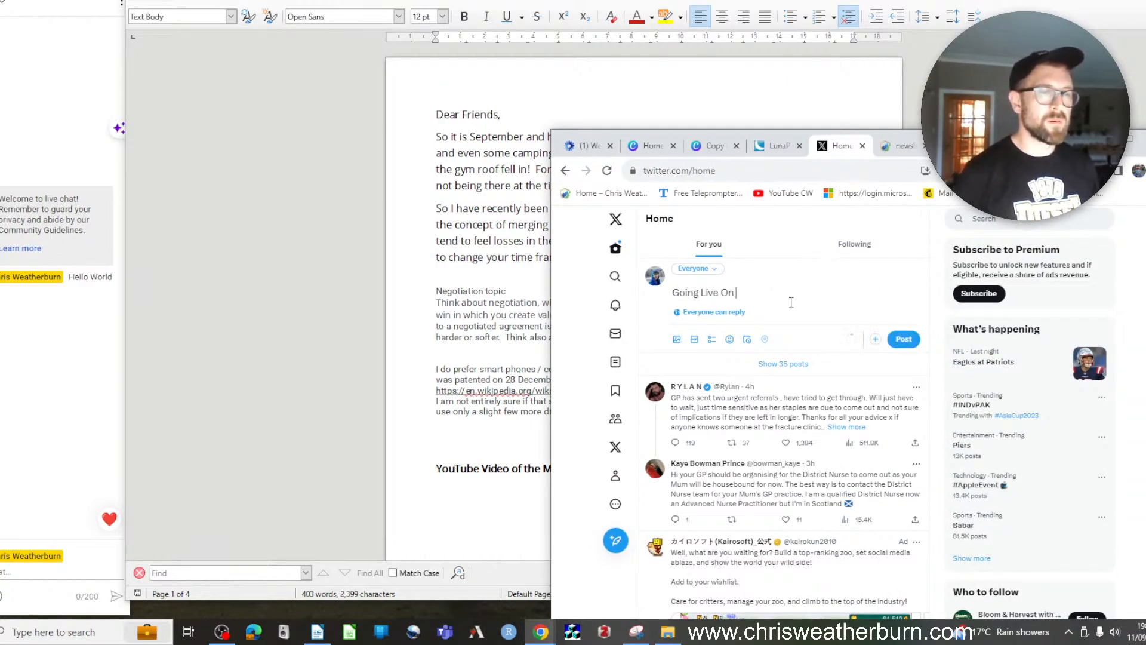
pyautogui.press('BackSpace')
pyautogui.press('BackSpace')
pyautogui.press('BackSpace')
pyautogui.write('@youtub')
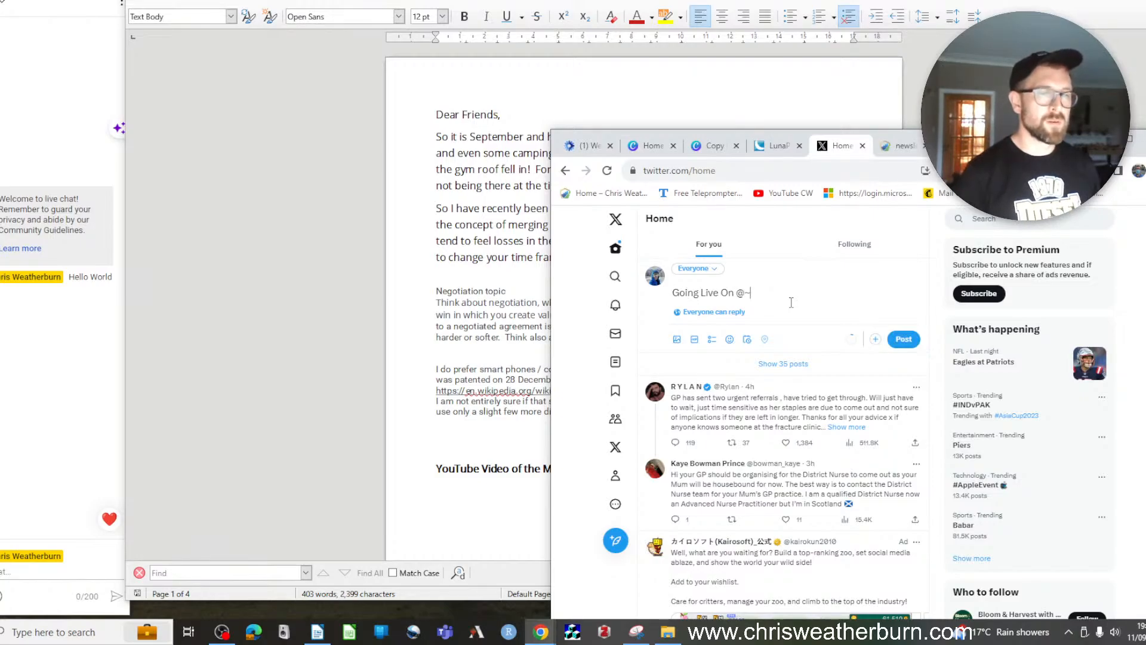
pyautogui.write('e')
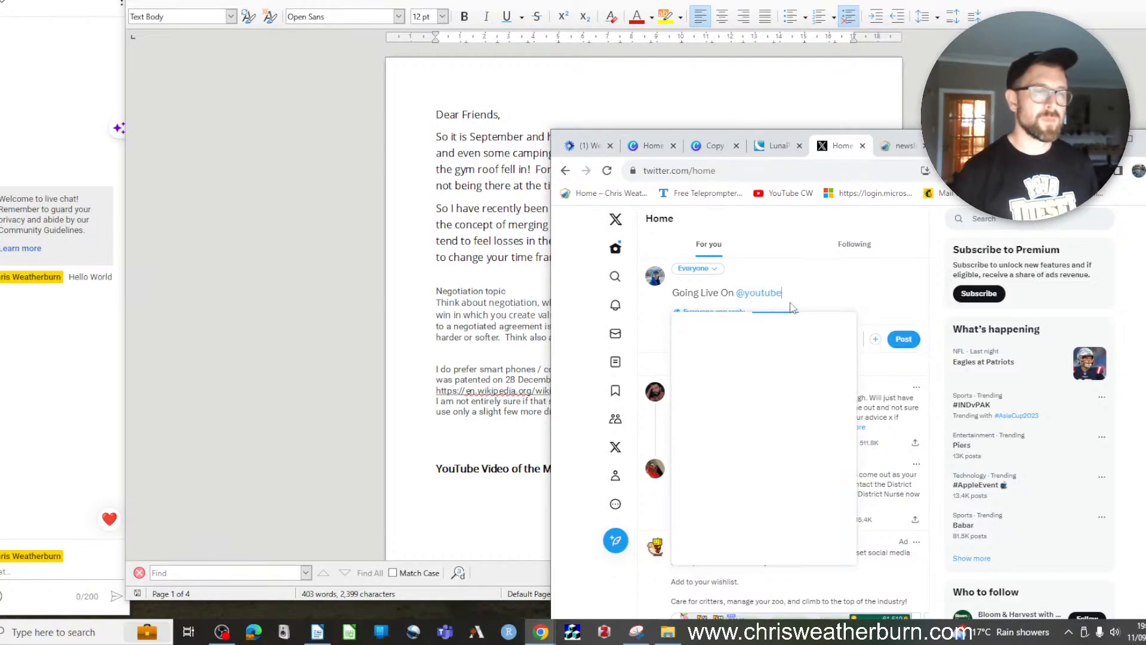
pyautogui.click(760, 375)
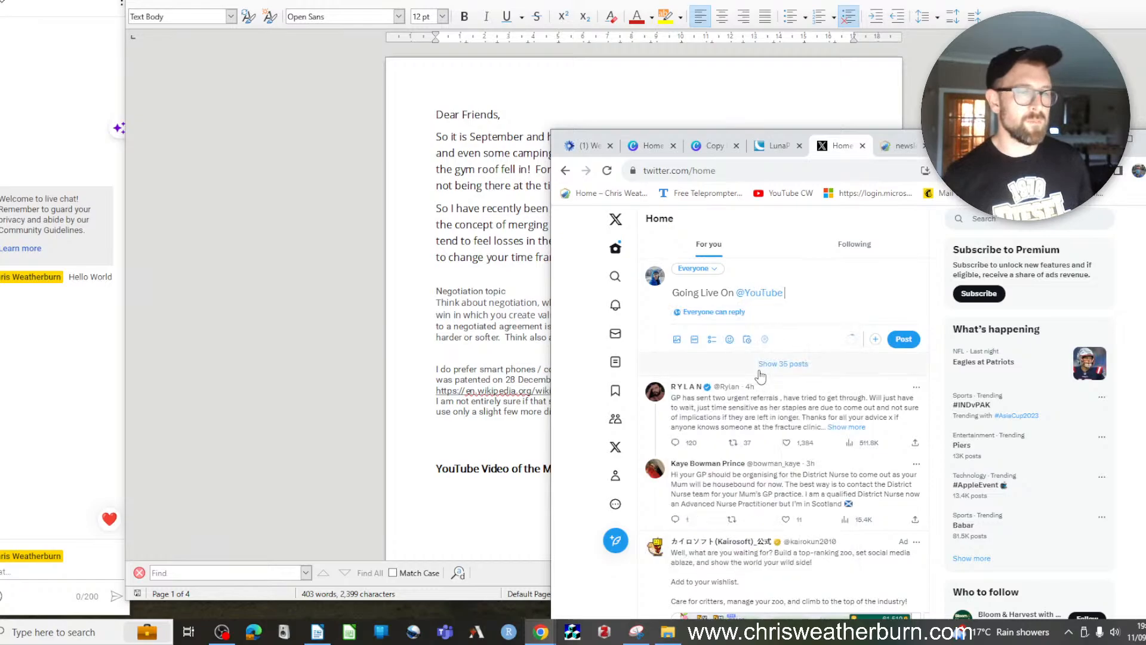
# Continue the post with "making my exciting monthly newsletter that is right it is awesome - come join me :)" and add two line breaks
pyautogui.write('making my')
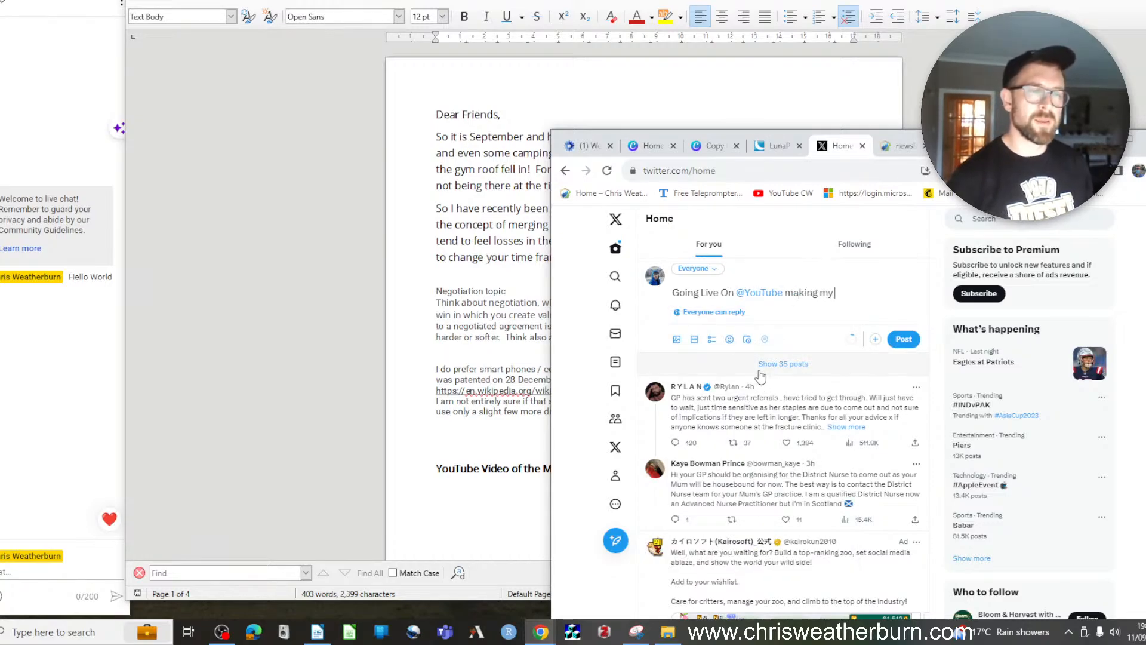
pyautogui.write(' exciting month')
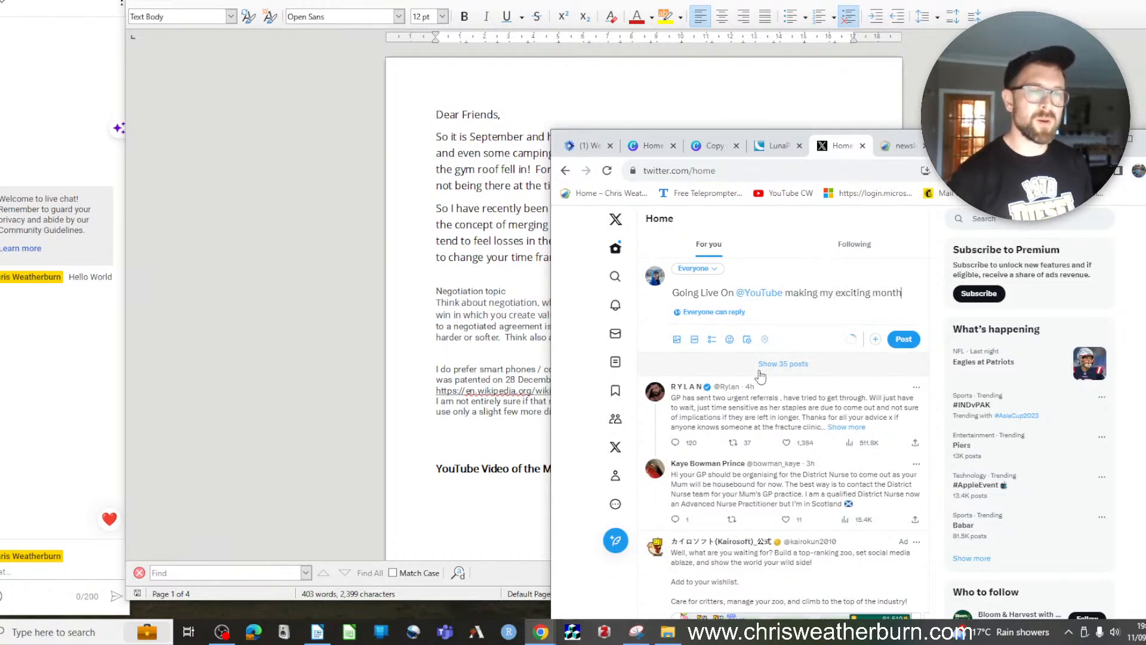
pyautogui.write('ly newslette')
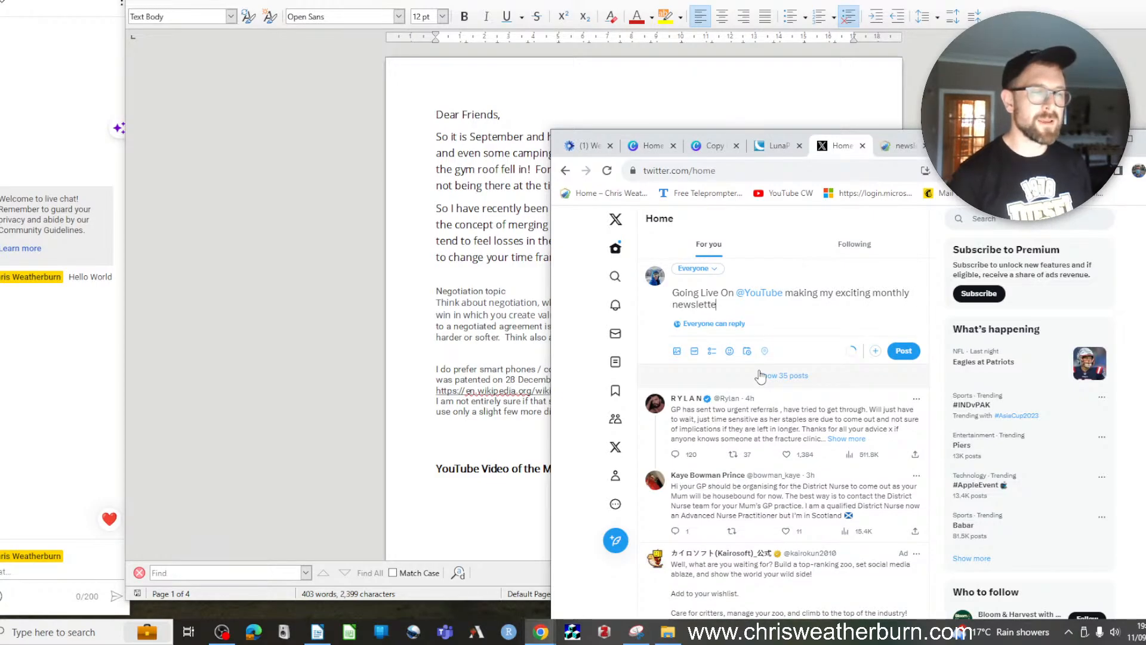
pyautogui.write('r that i')
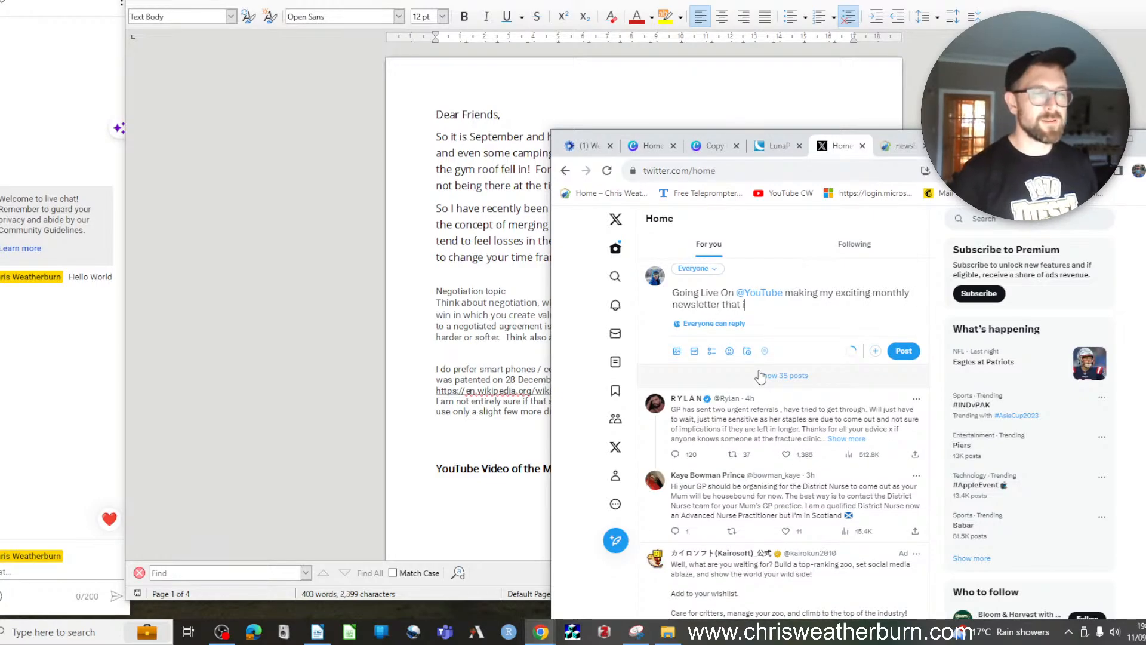
pyautogui.write('s right it is aw')
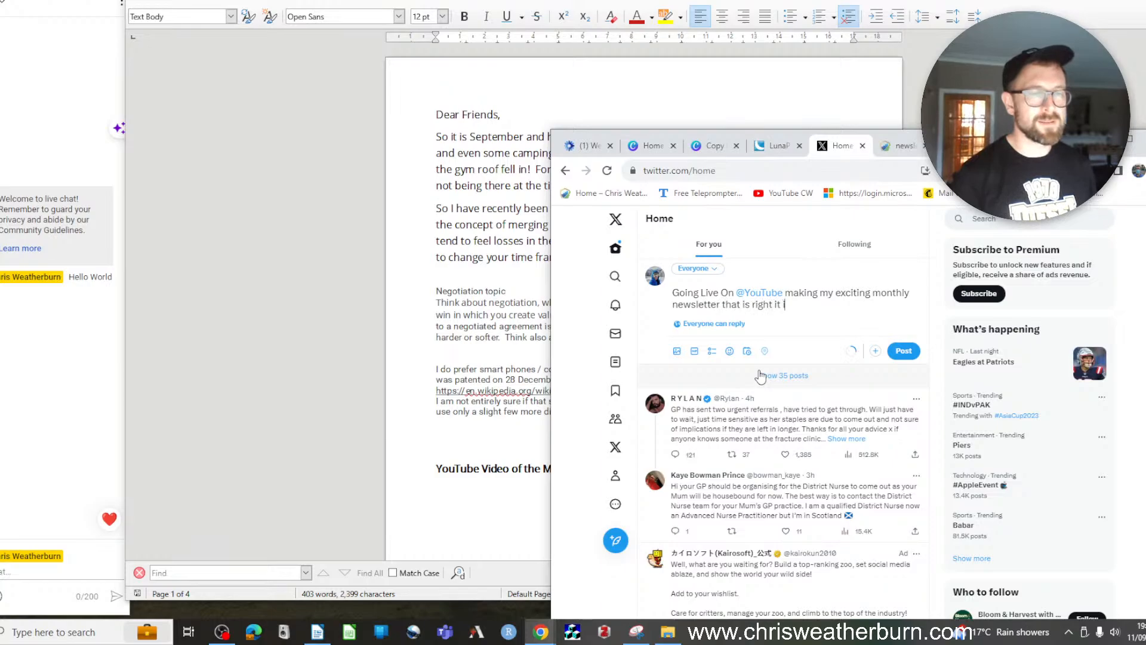
pyautogui.press('BackSpace')
pyautogui.press('BackSpace')
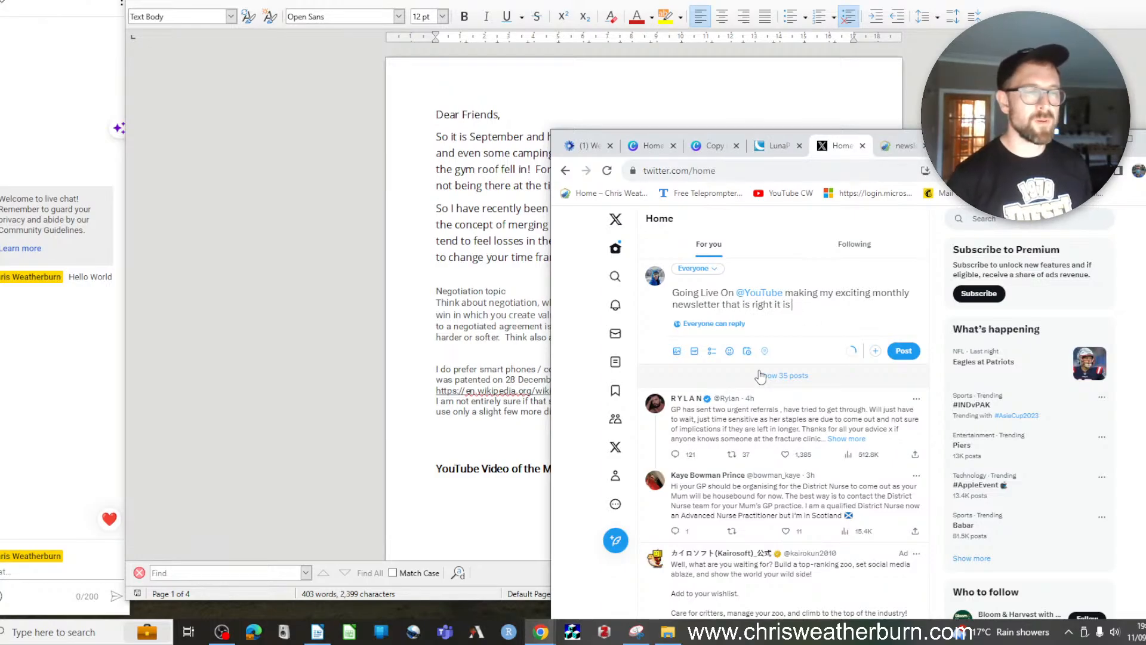
pyautogui.write('awesome')
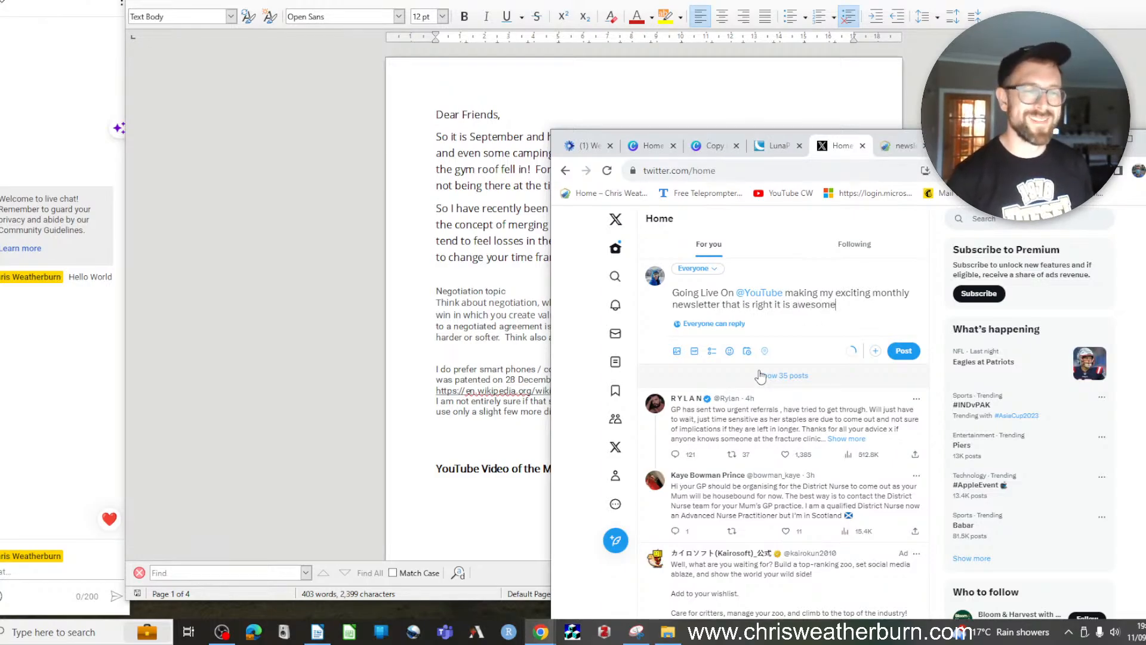
pyautogui.write(' - come joi')
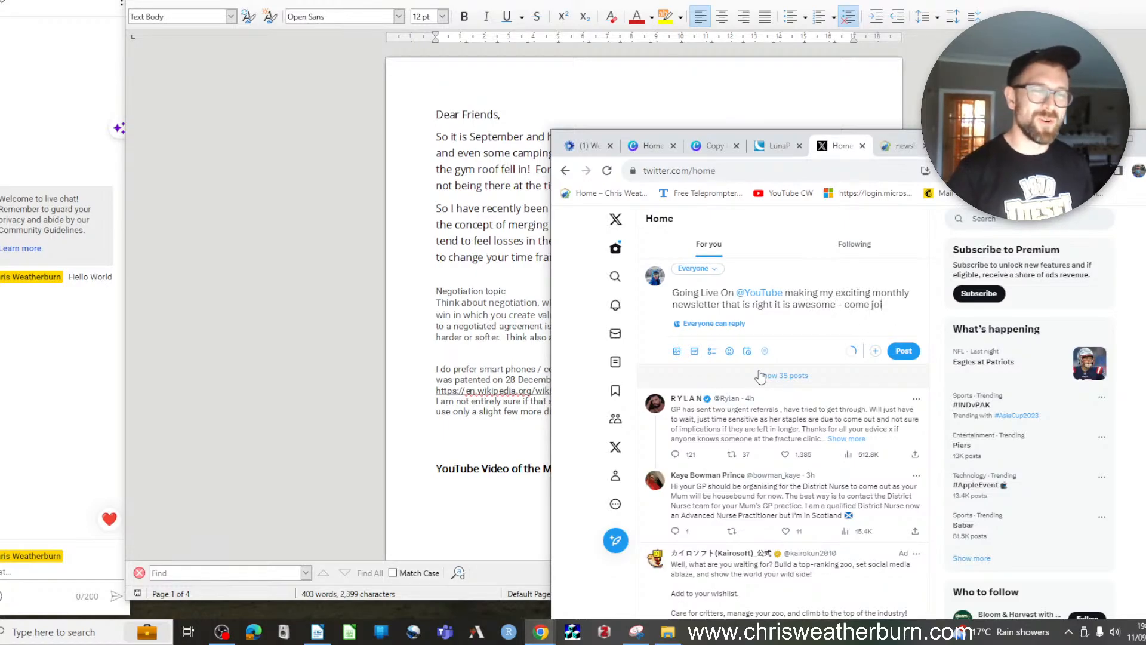
pyautogui.write('n me :)')
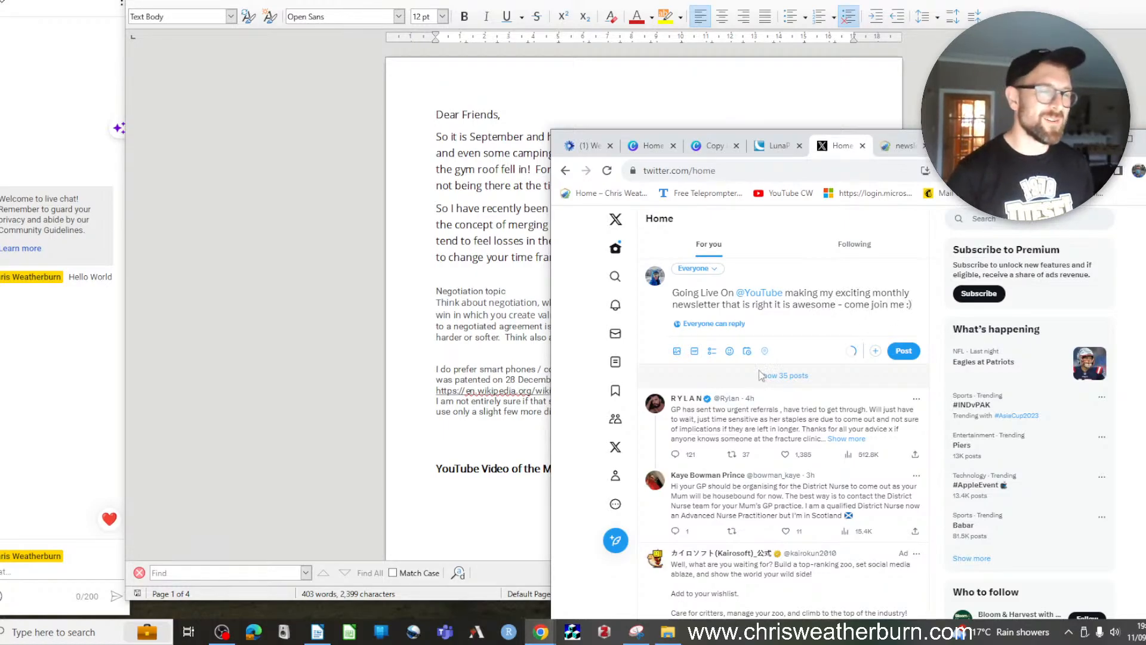
pyautogui.press('Return')
pyautogui.press('Return')
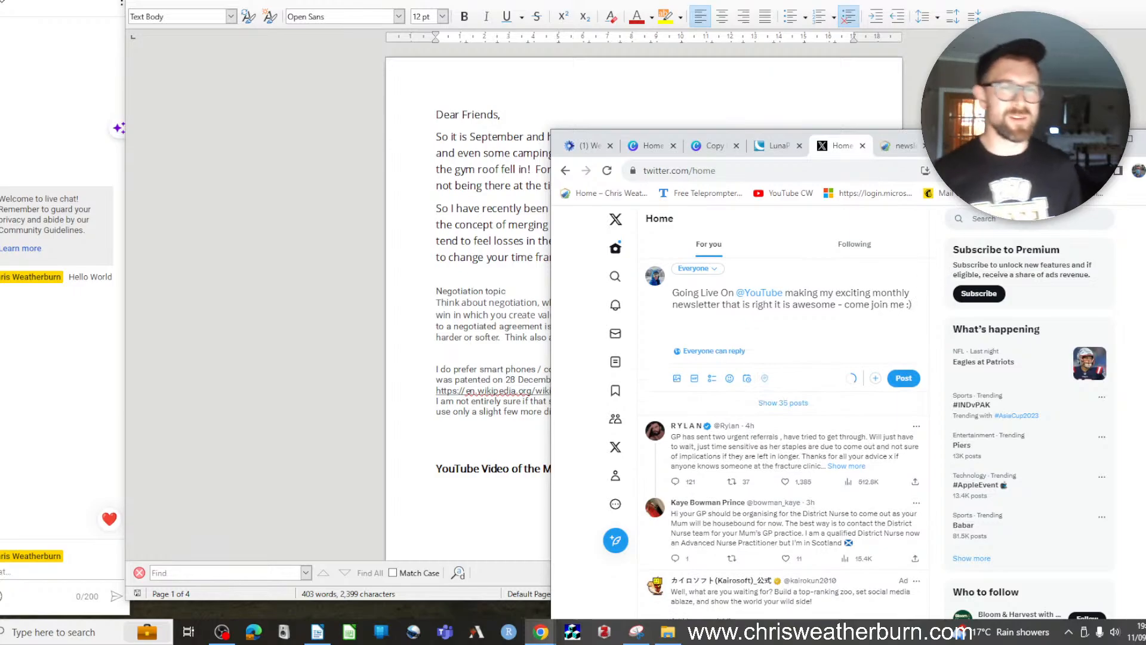
pyautogui.click(1103, 139)
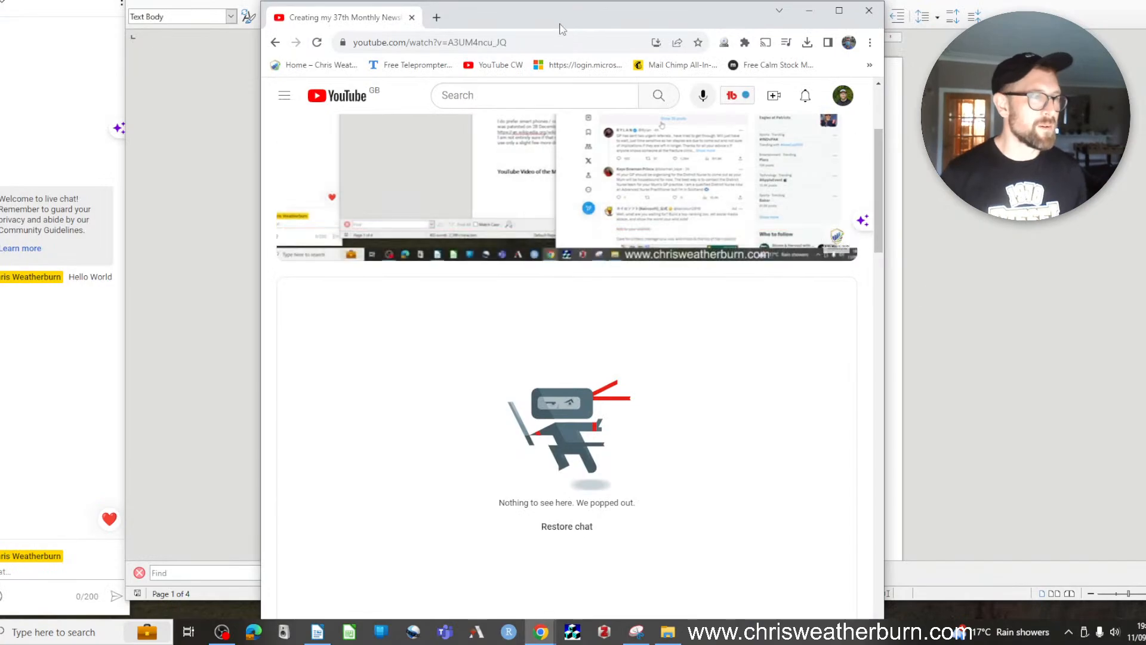
pyautogui.moveTo(563, 31); pyautogui.dragTo(621, 42)
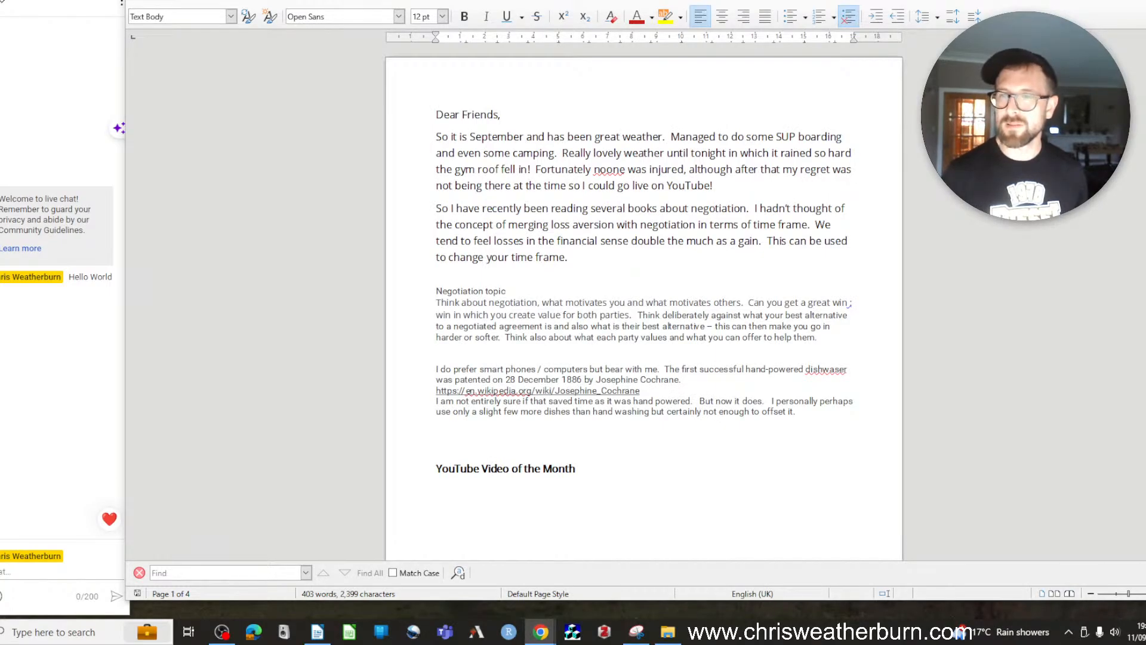
pyautogui.moveTo(1145, 69); pyautogui.dragTo(1042, 54)
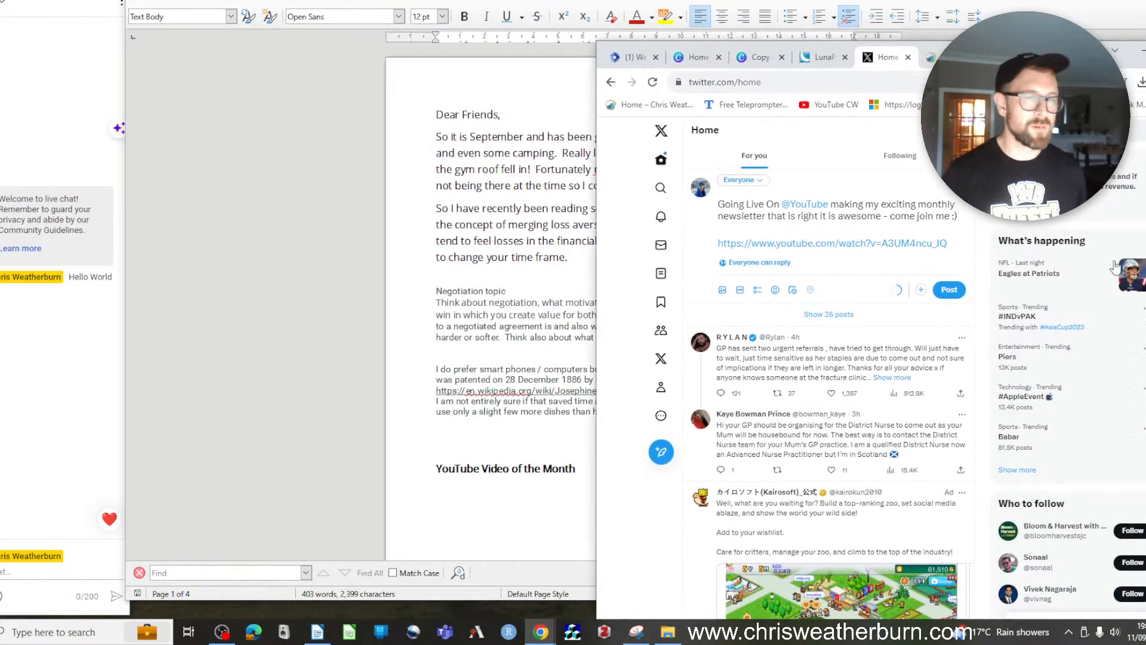
pyautogui.click(953, 291)
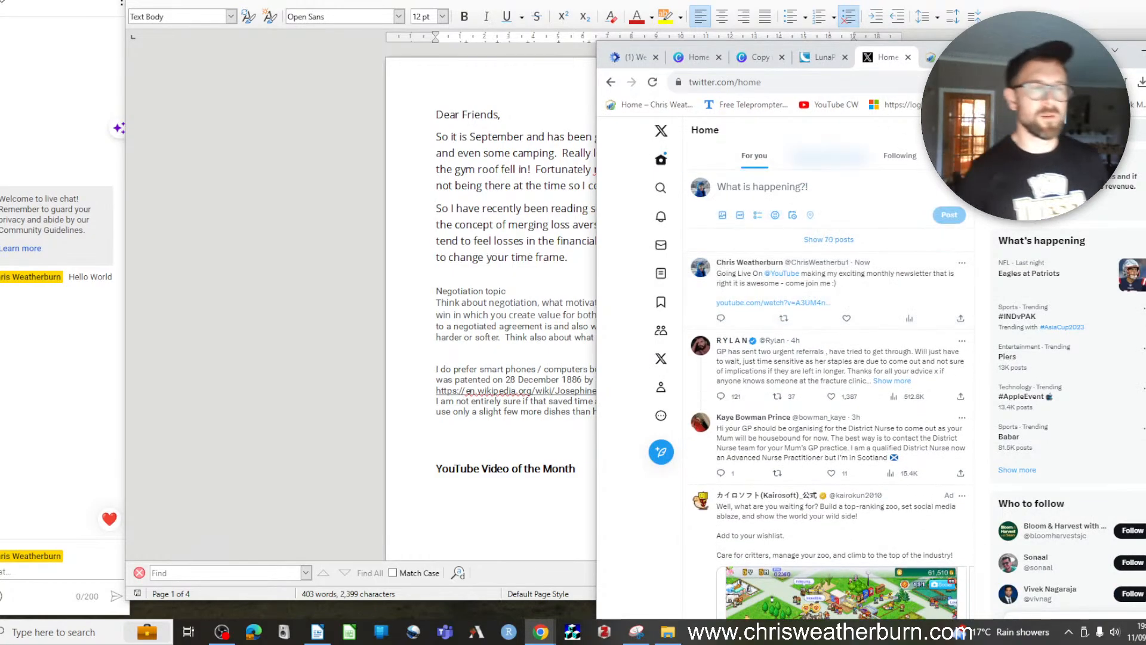
pyautogui.moveTo(1042, 53); pyautogui.dragTo(1145, 69)
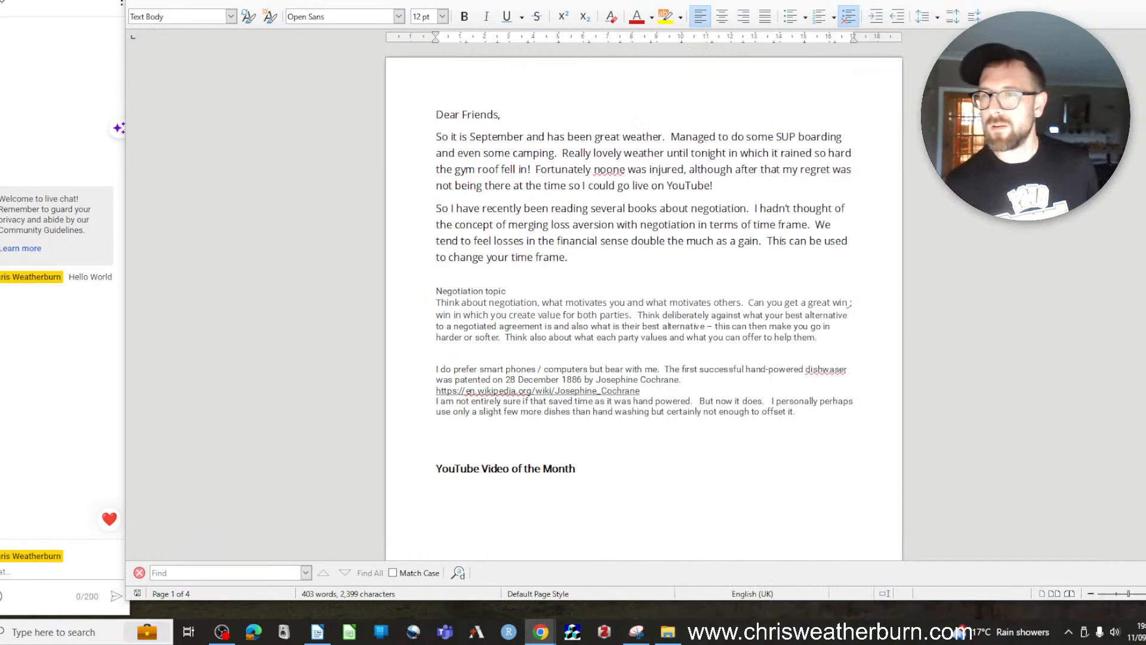
# Return to the September newsletter document, extend its window downwards and place the cursor after "to change your time frame."
pyautogui.click(1090, 291)
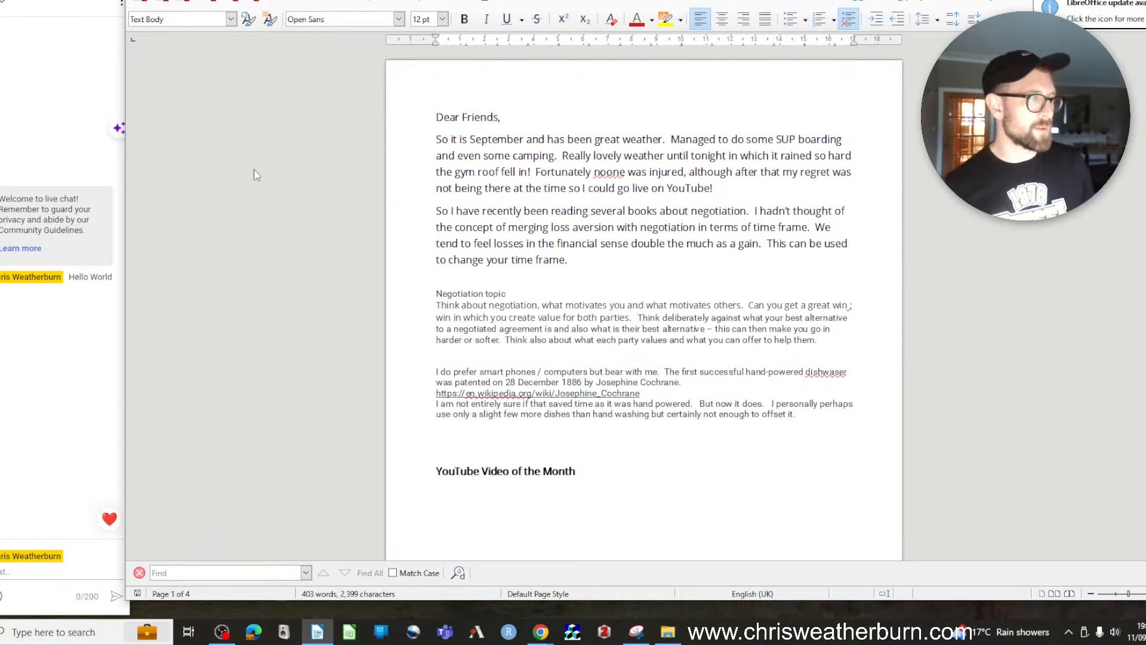
pyautogui.scroll(-3, 437, 221)
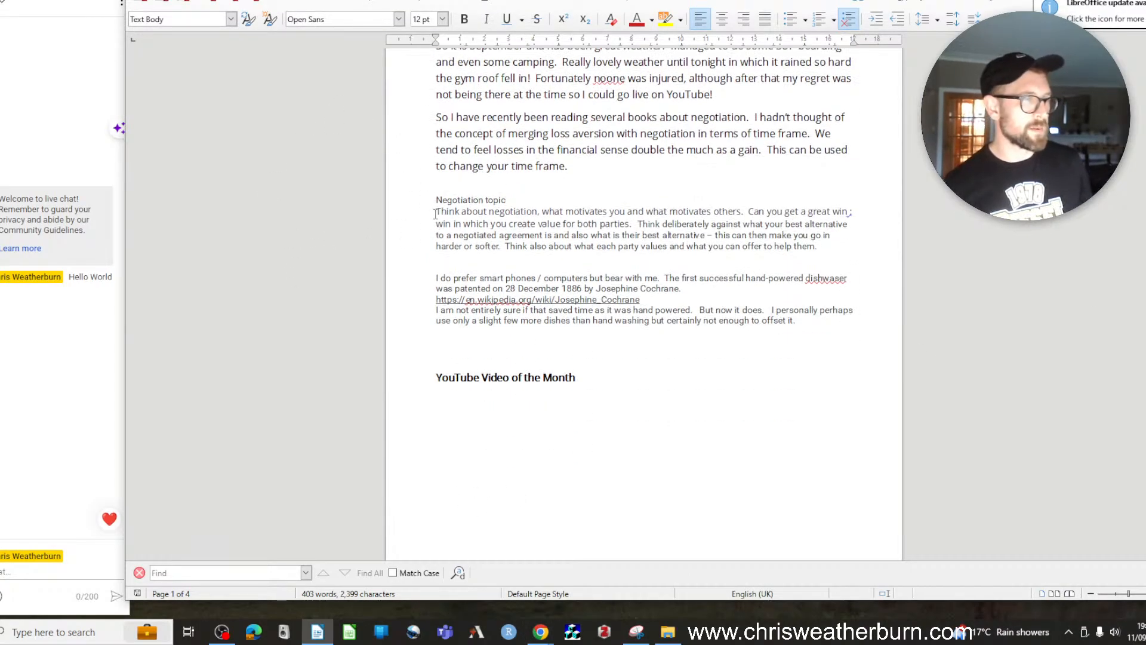
pyautogui.scroll(3, 471, 232)
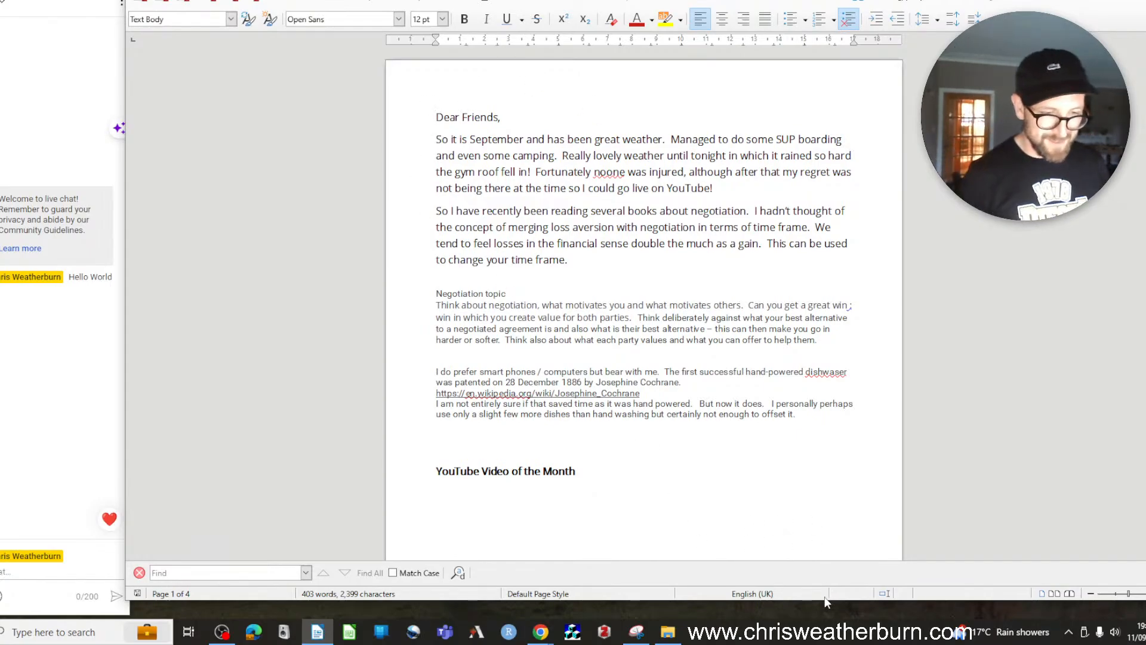
pyautogui.moveTo(826, 605); pyautogui.dragTo(831, 622)
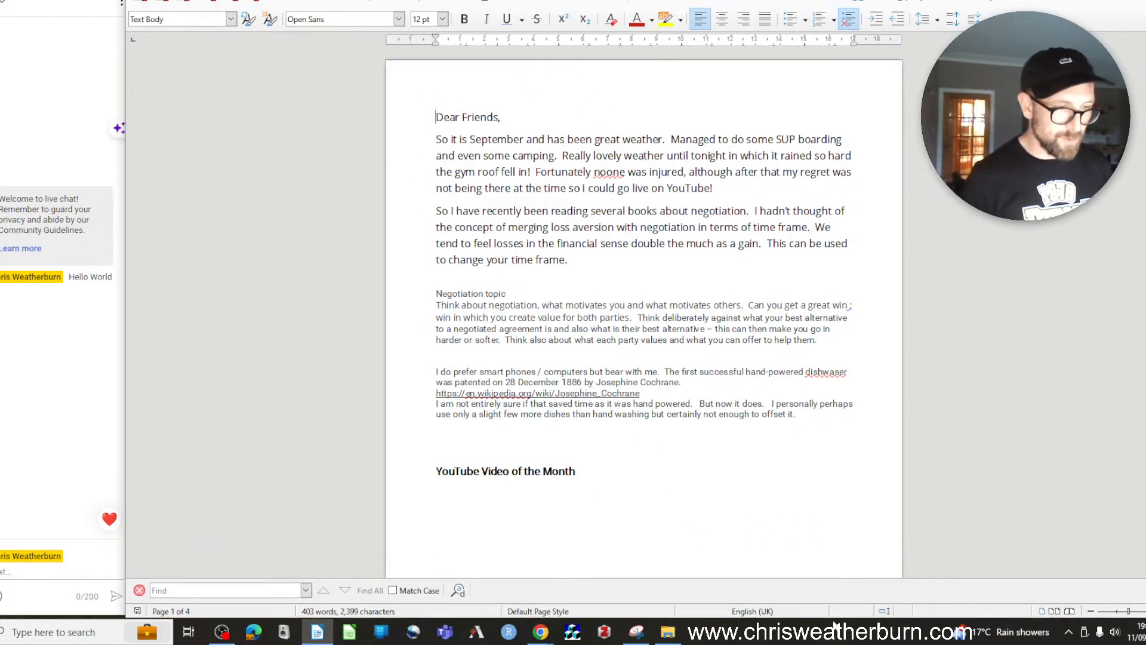
pyautogui.click(583, 263)
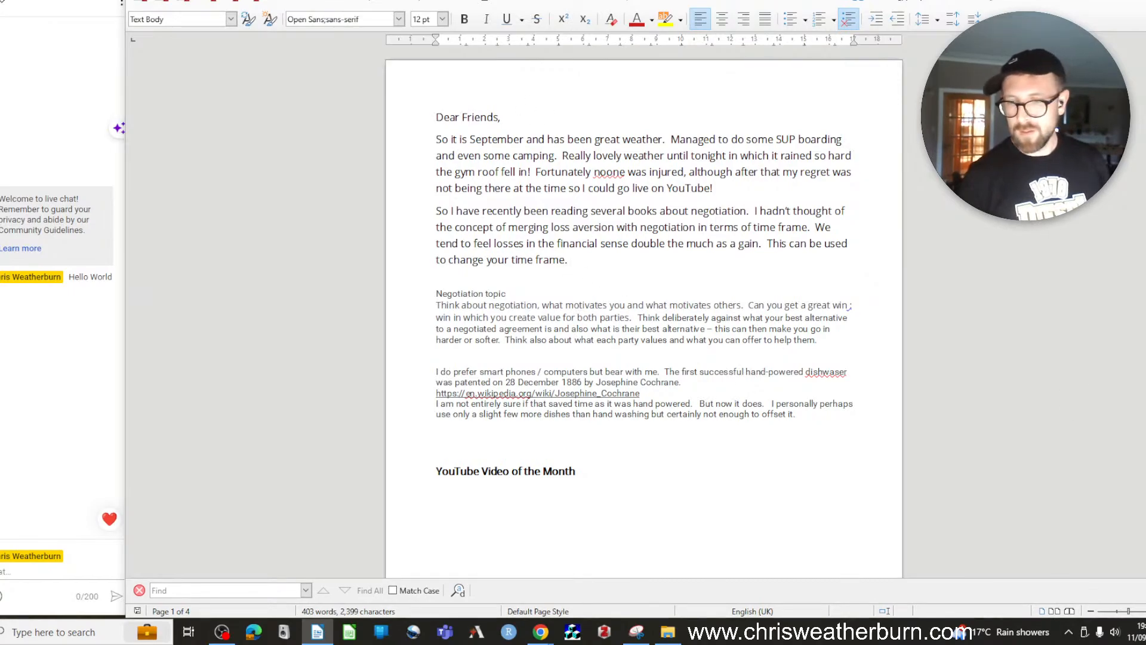
# Open newsletter 36 August 2023.docx from the Newsletters folder and move its window aside from the September newsletter
pyautogui.hotkey('alt', 'Tab')
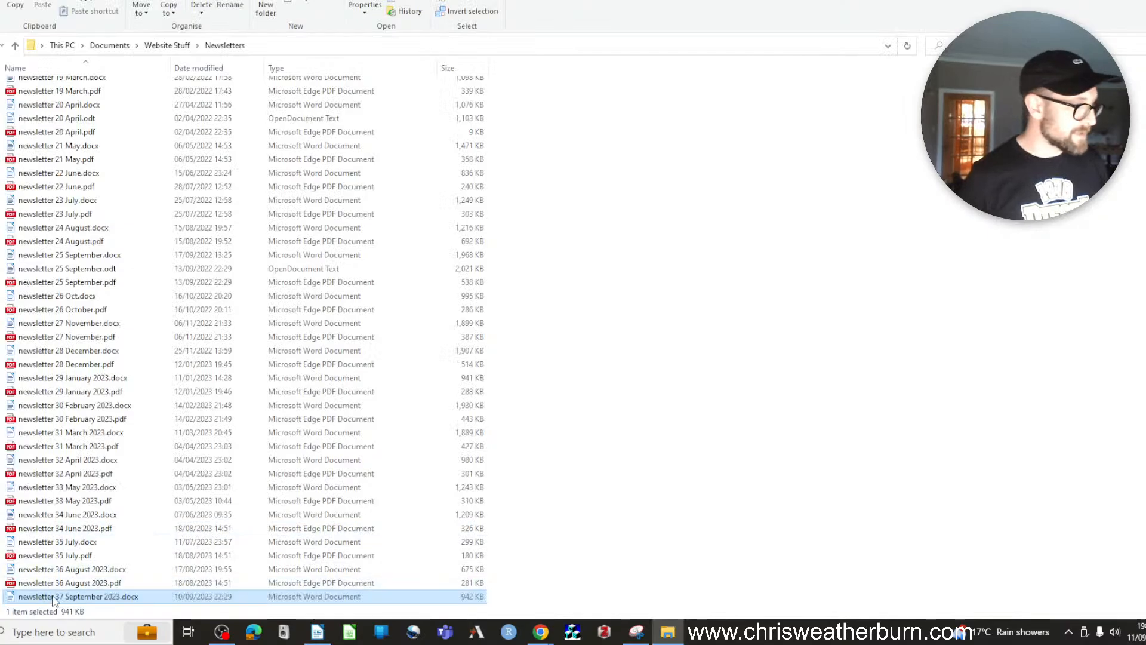
pyautogui.doubleClick(66, 570)
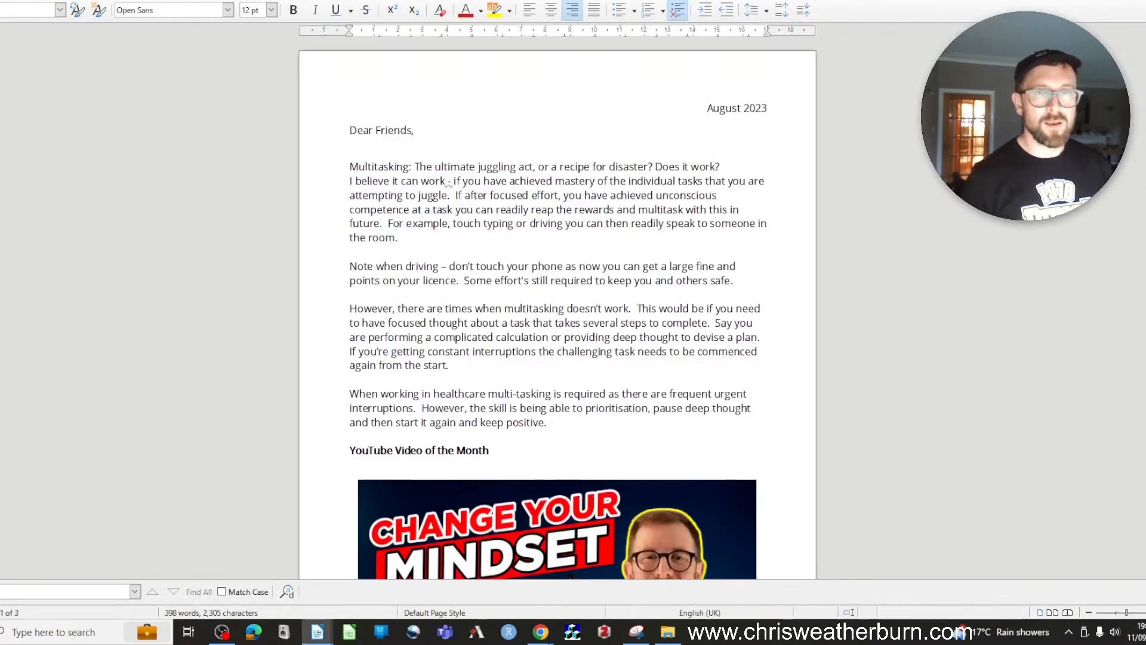
pyautogui.hotkey('alt', 'Tab')
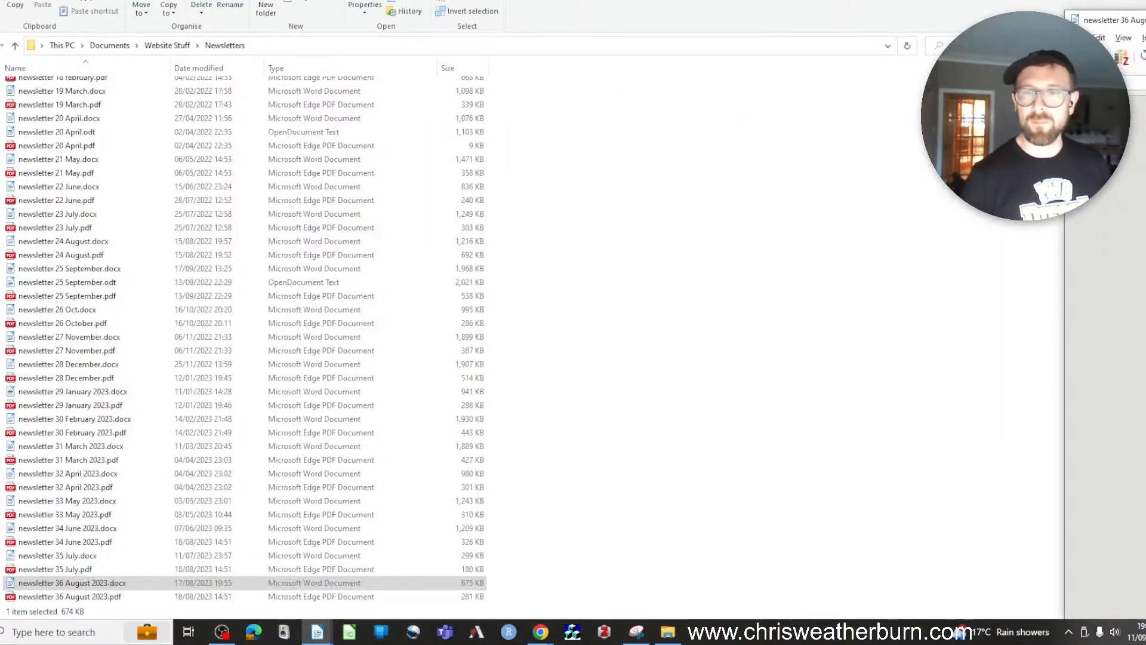
pyautogui.moveTo(1145, 20); pyautogui.dragTo(1142, 20)
pyautogui.click(1058, 221)
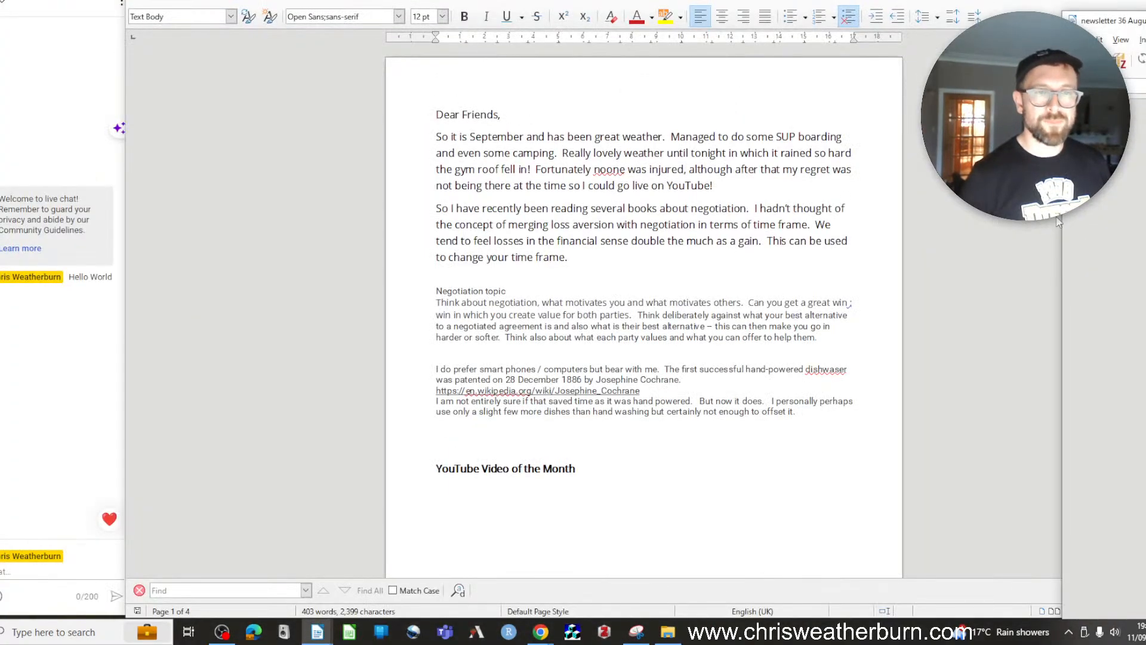
pyautogui.moveTo(1060, 219); pyautogui.dragTo(1145, 152)
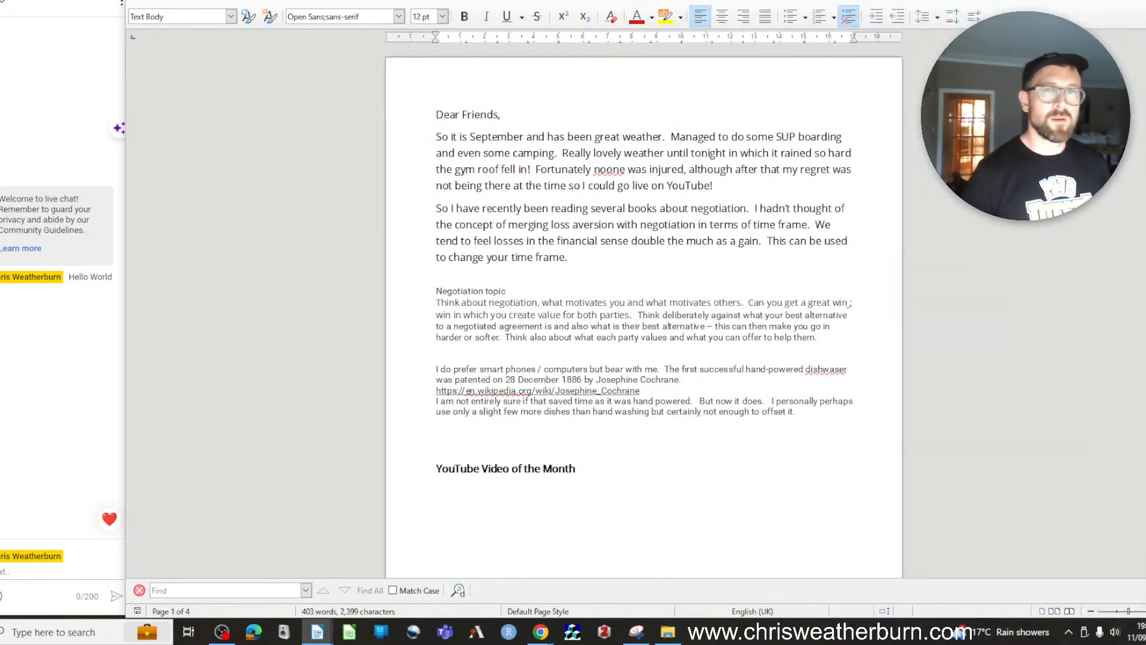
# Narrow the September newsletter window and place it between the live chat and the August newsletter so all three can be seen
pyautogui.moveTo(1145, 0); pyautogui.dragTo(1067, 0)
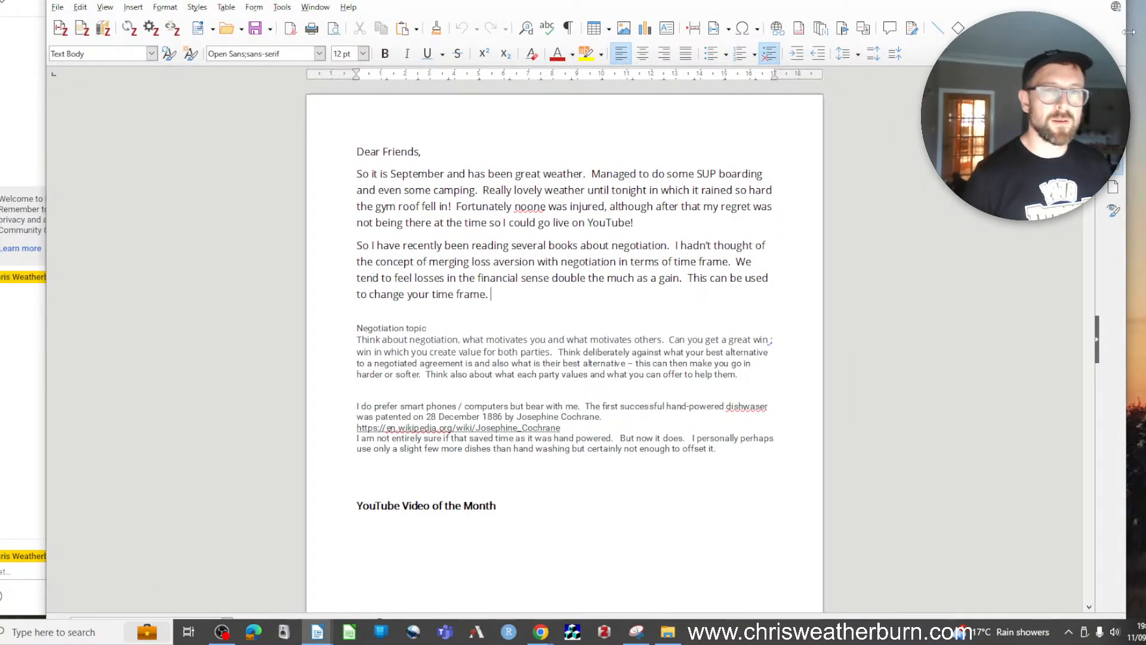
pyautogui.moveTo(1128, 31); pyautogui.dragTo(579, 140)
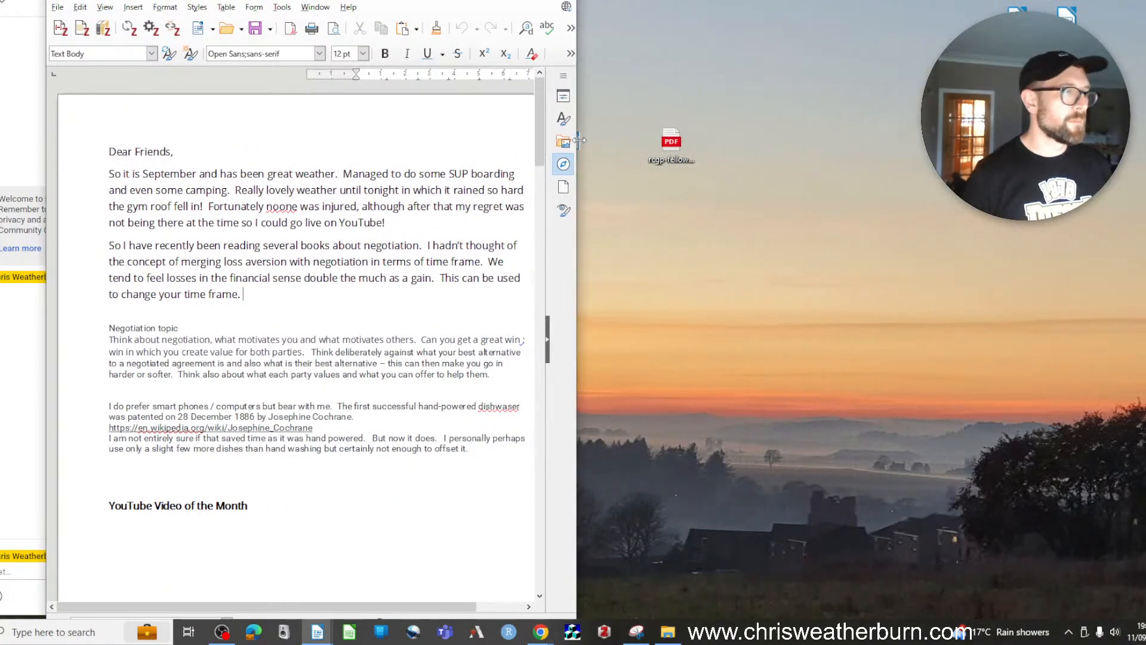
pyautogui.moveTo(282, 0); pyautogui.dragTo(310, 0)
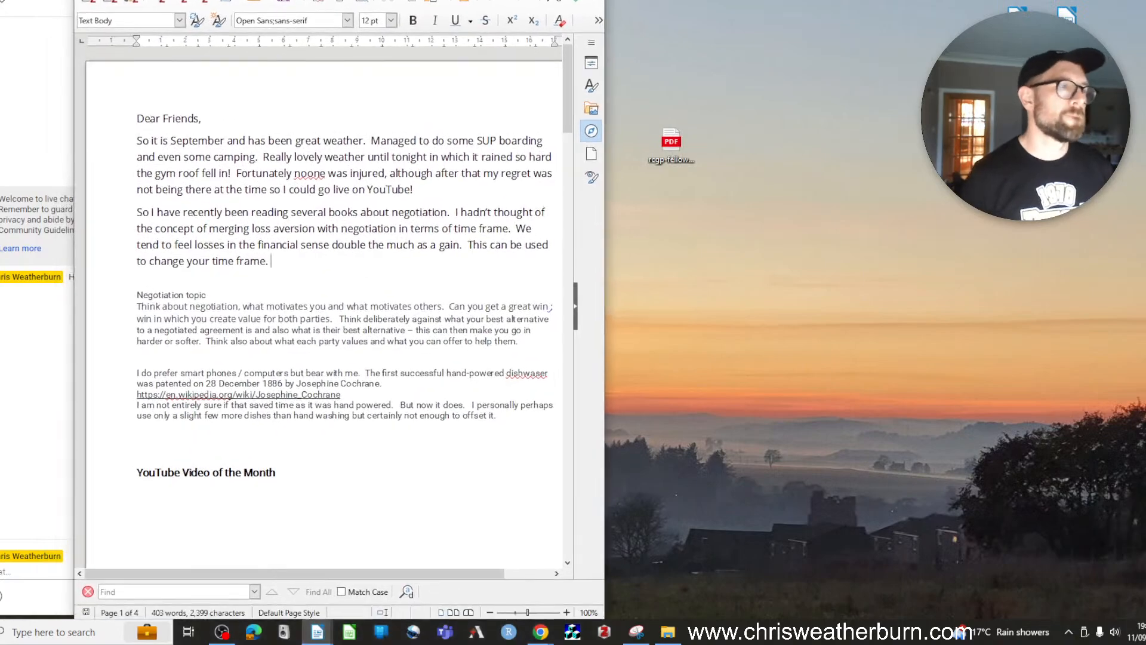
pyautogui.moveTo(1145, 155); pyautogui.dragTo(912, 9)
pyautogui.moveTo(382, 0); pyautogui.dragTo(440, 5)
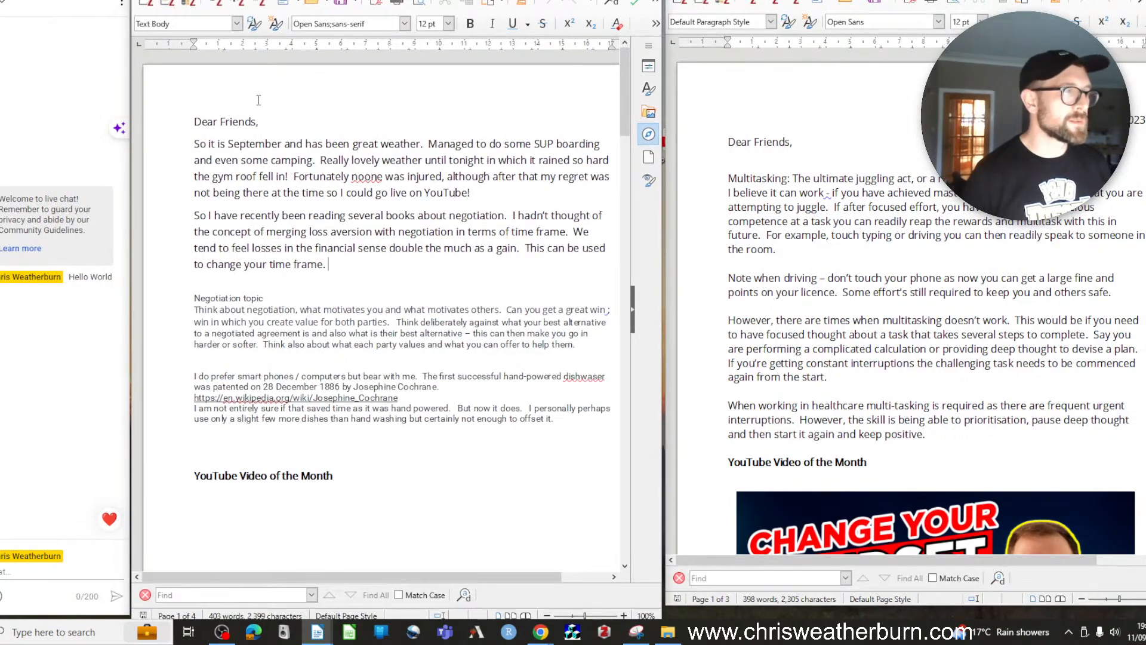
# Insert the date line "September 2023" above the "Dear Friends," greeting in the September newsletter
pyautogui.click(193, 122)
pyautogui.press('Return')
pyautogui.press('Return')
pyautogui.press('Up')
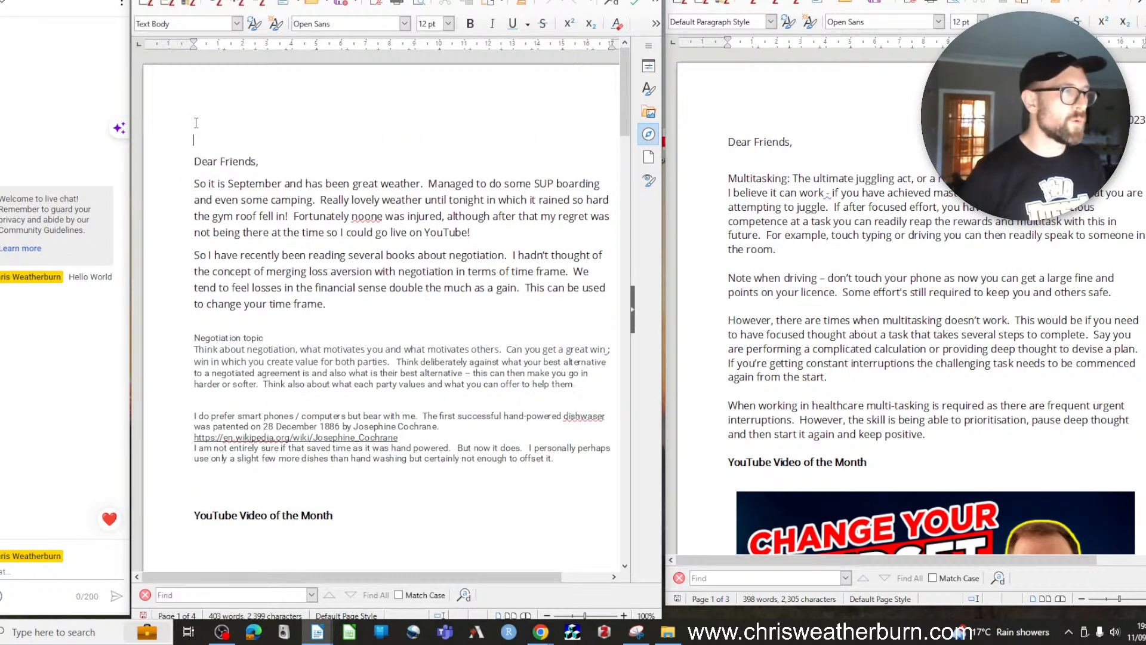
pyautogui.write('September ')
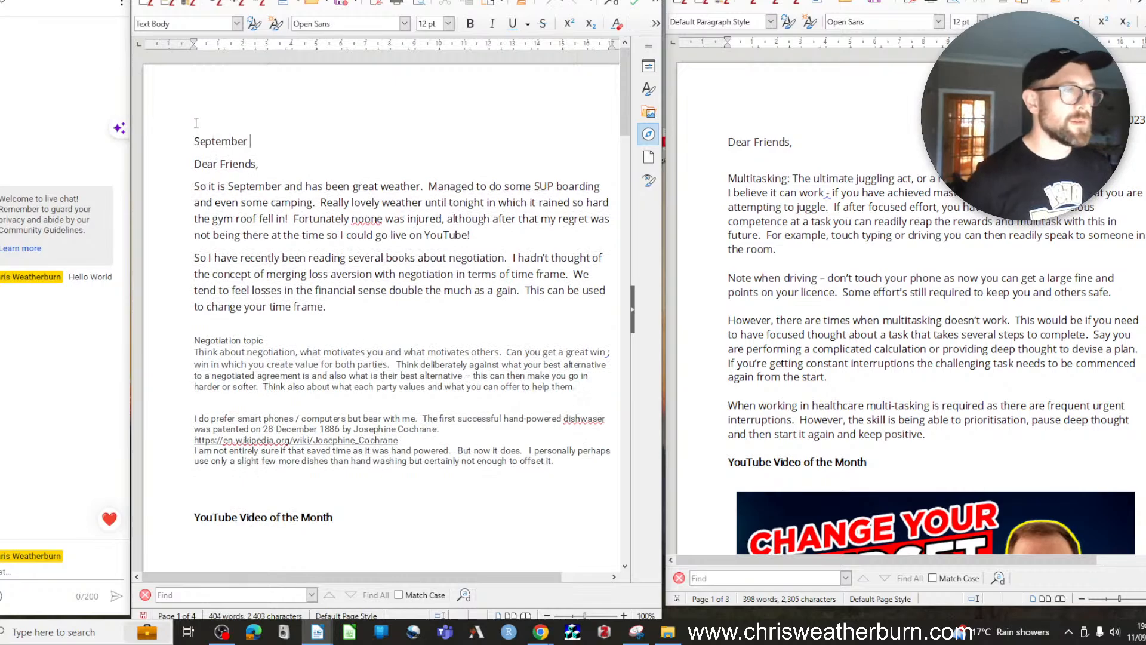
pyautogui.write('2023')
pyautogui.press('Left')
pyautogui.press('Left')
pyautogui.press('Left')
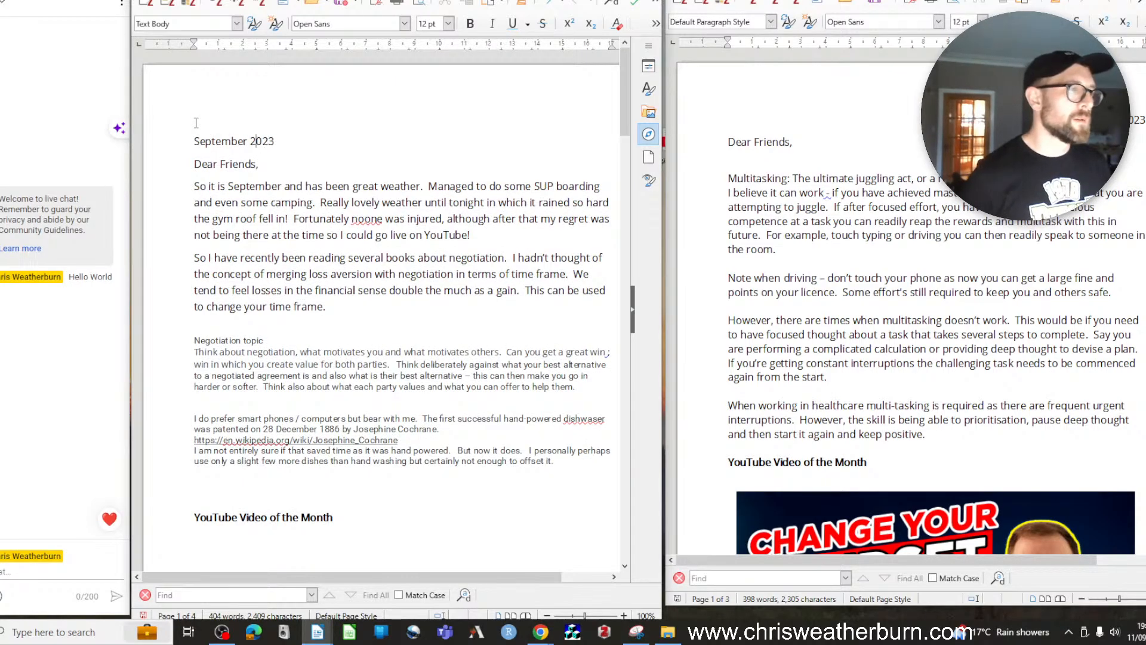
pyautogui.press('Home')
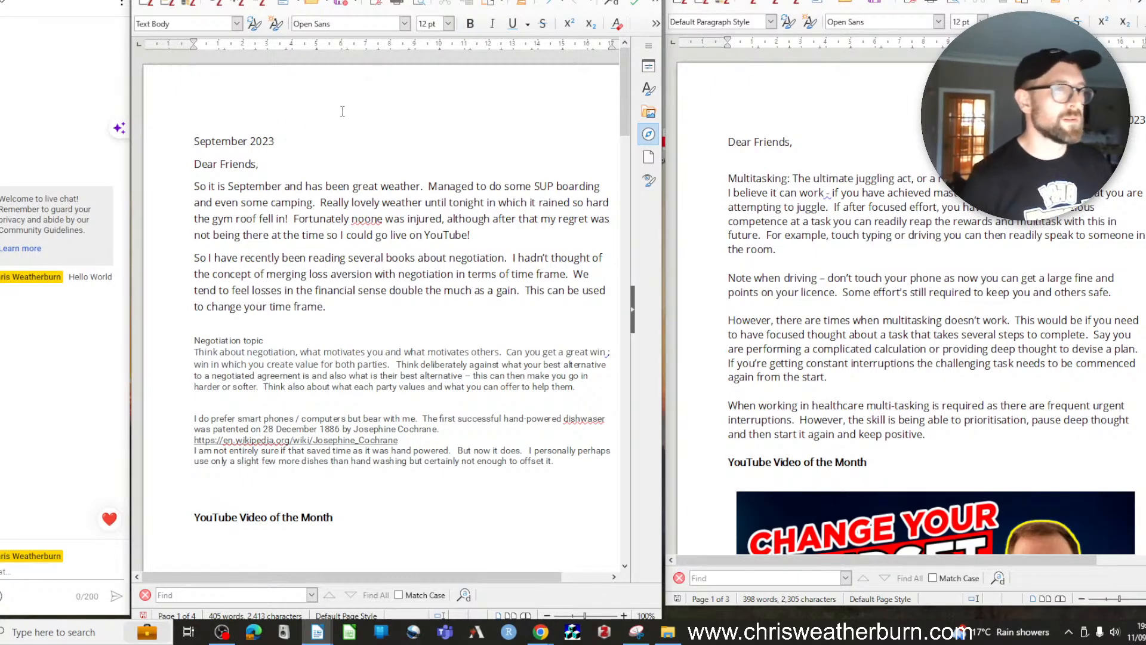
# Right-align the "September 2023" date line, enlarging the document window for the formatting and restoring its side-by-side size
pyautogui.click(618, 0)
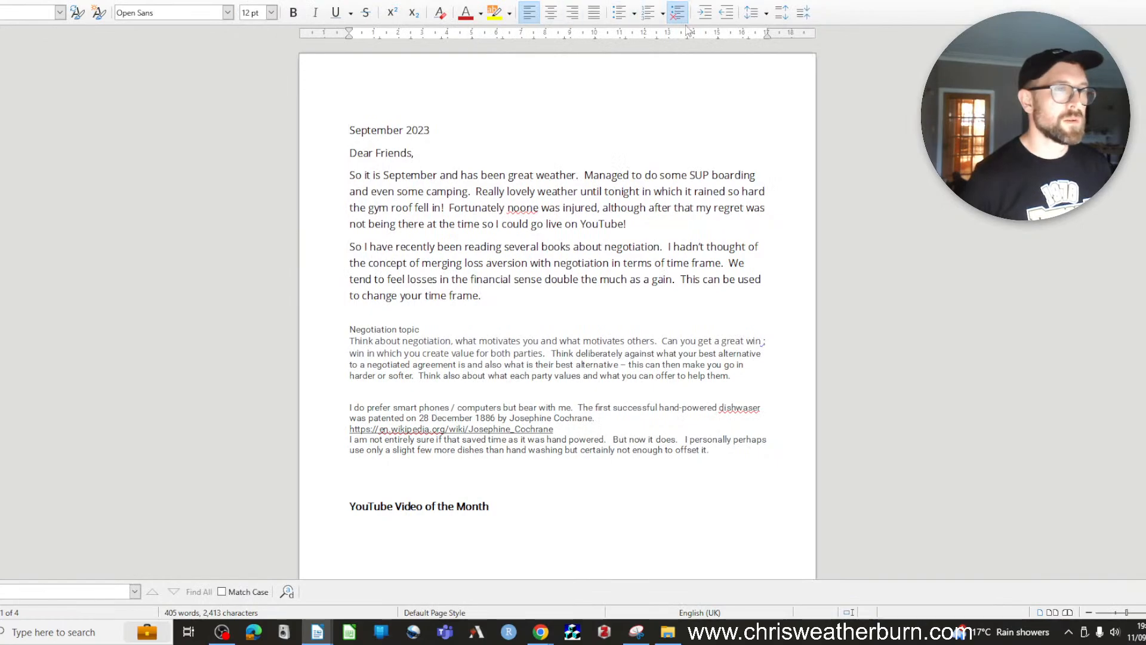
pyautogui.click(573, 12)
pyautogui.click(1137, 0)
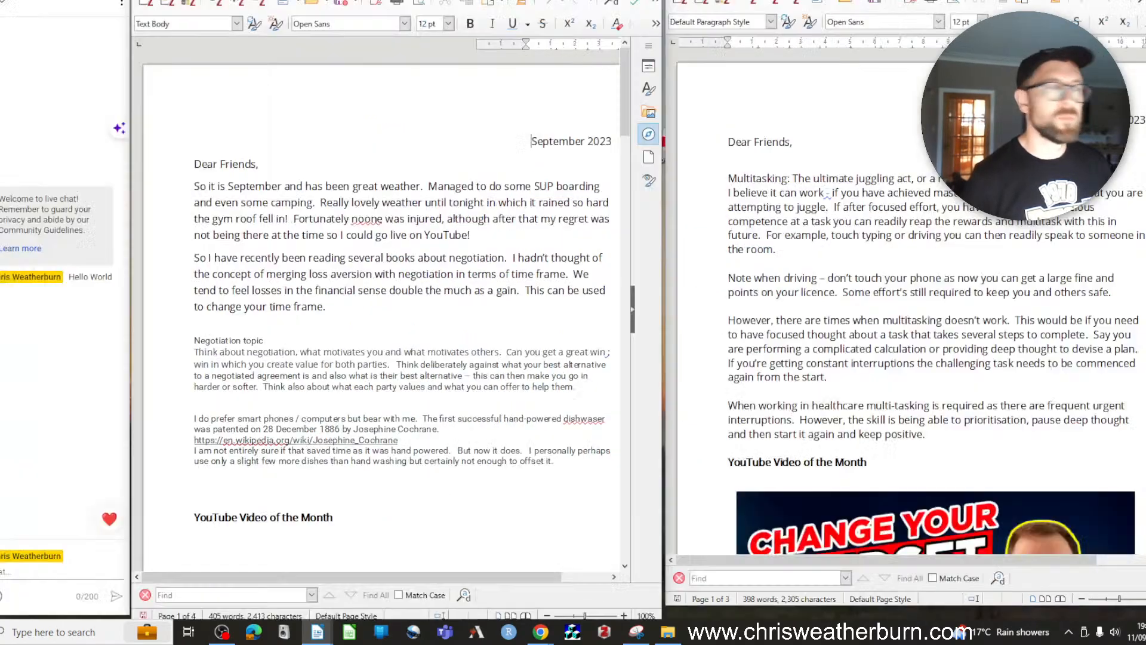
pyautogui.click(417, 299)
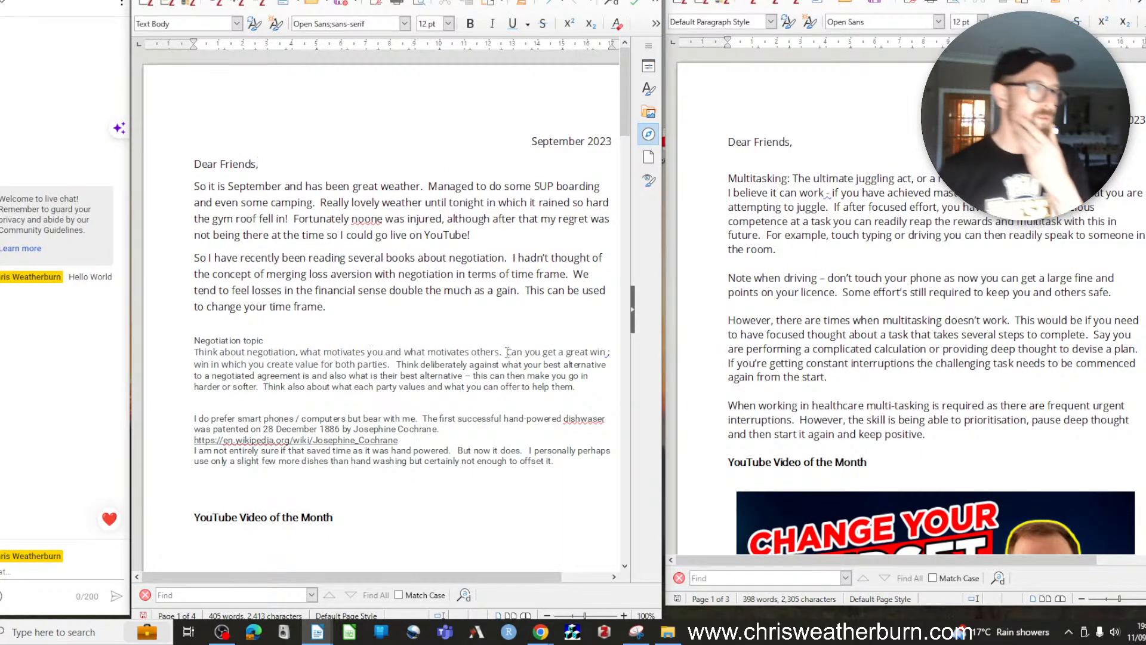
# Look through the August newsletter's video, tweet and website of the month sections as a reference
pyautogui.scroll(-15, 755, 230)
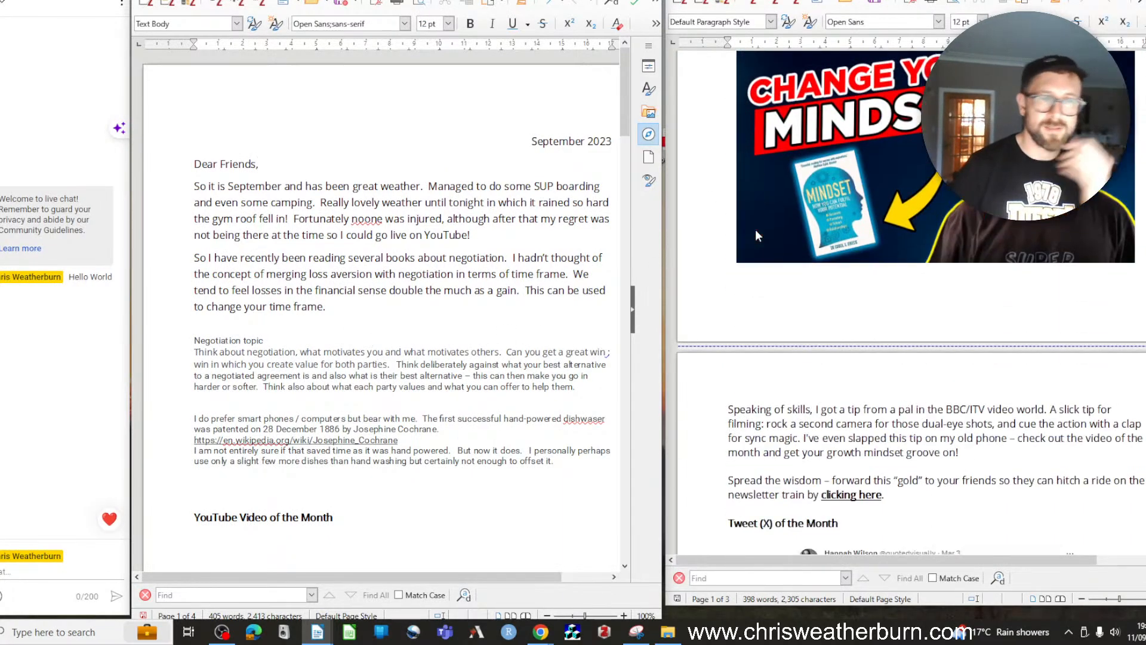
pyautogui.scroll(-15, 756, 235)
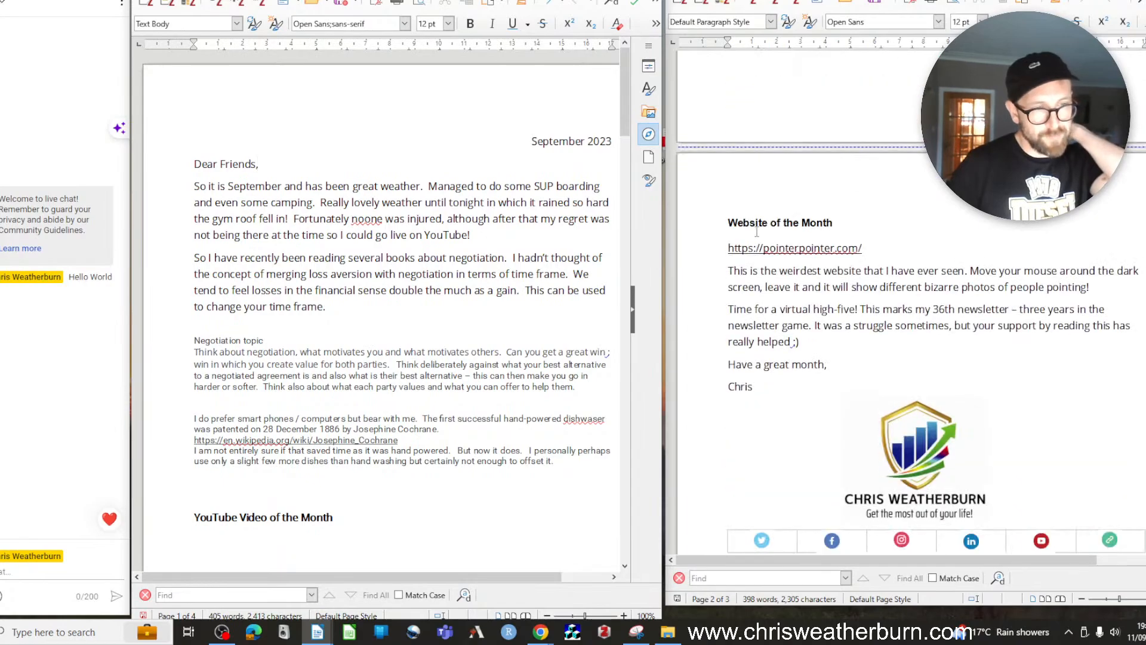
pyautogui.scroll(10, 757, 233)
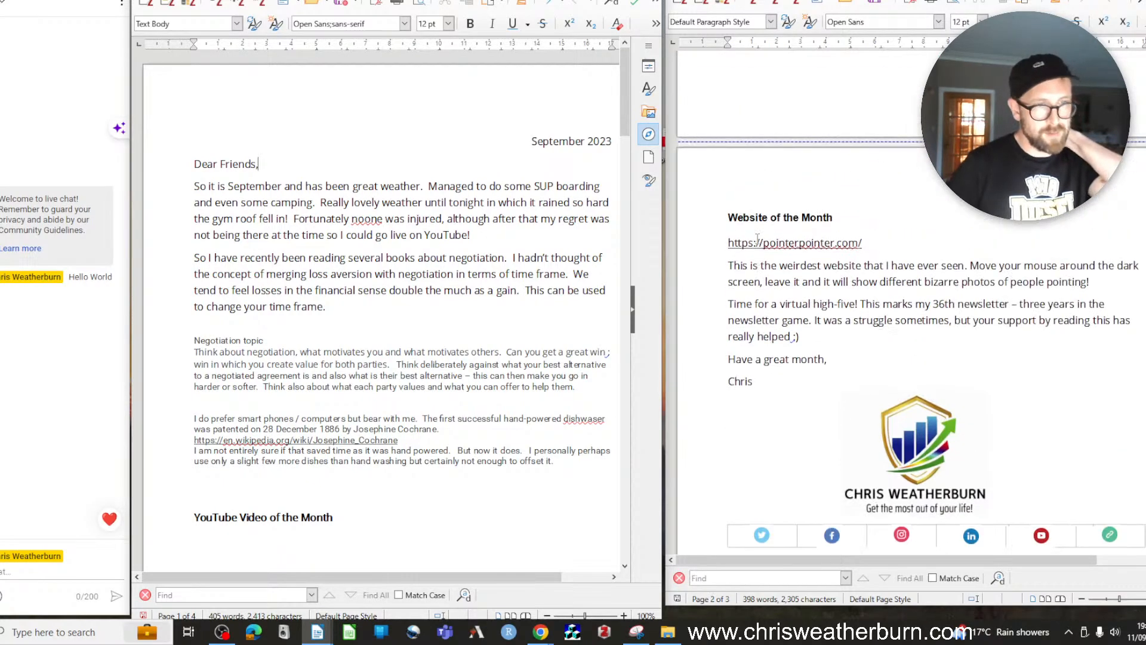
pyautogui.scroll(1, 757, 239)
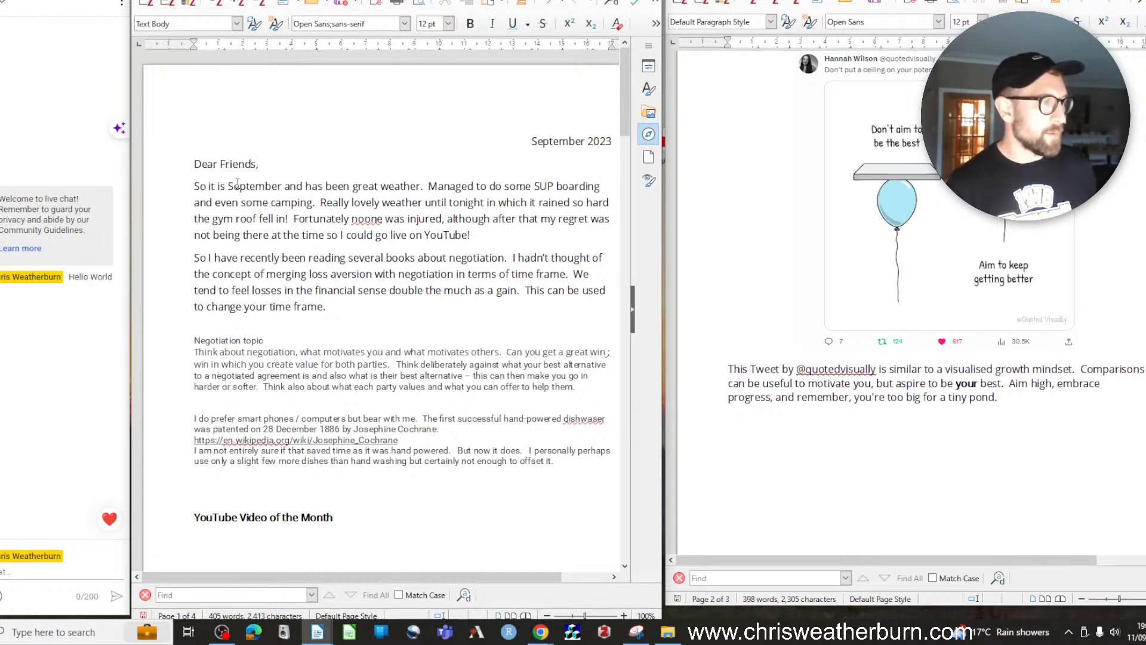
# Add "here in Scotland" after "great weather" in the September newsletter's opening sentence
pyautogui.moveTo(228, 186); pyautogui.dragTo(193, 186)
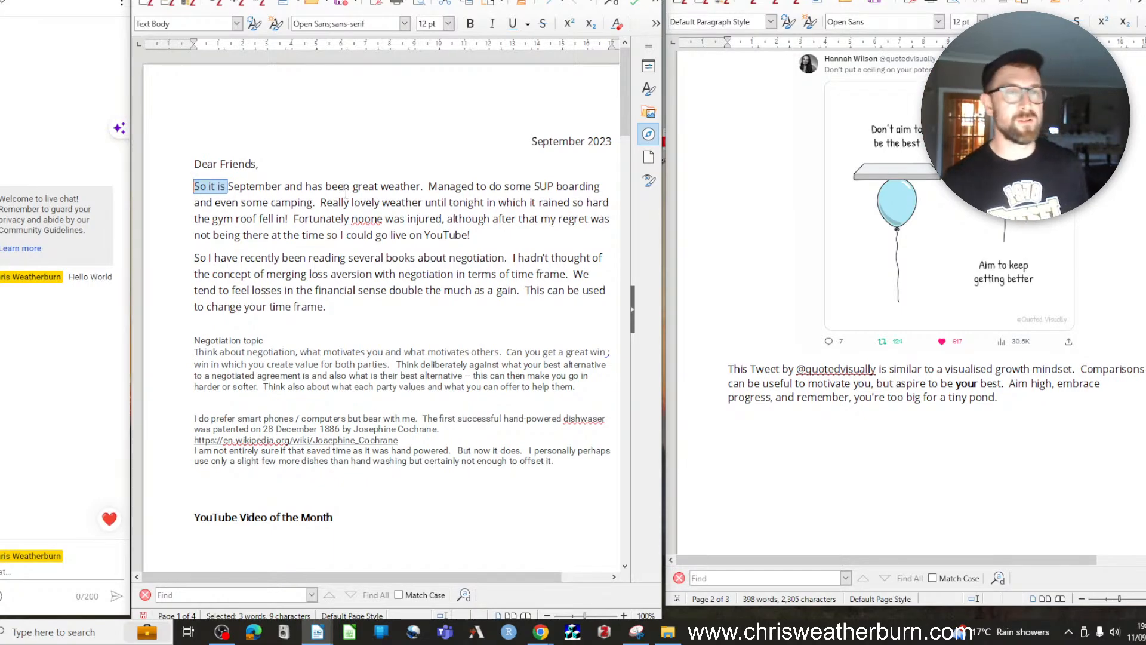
pyautogui.click(422, 186)
pyautogui.write('h')
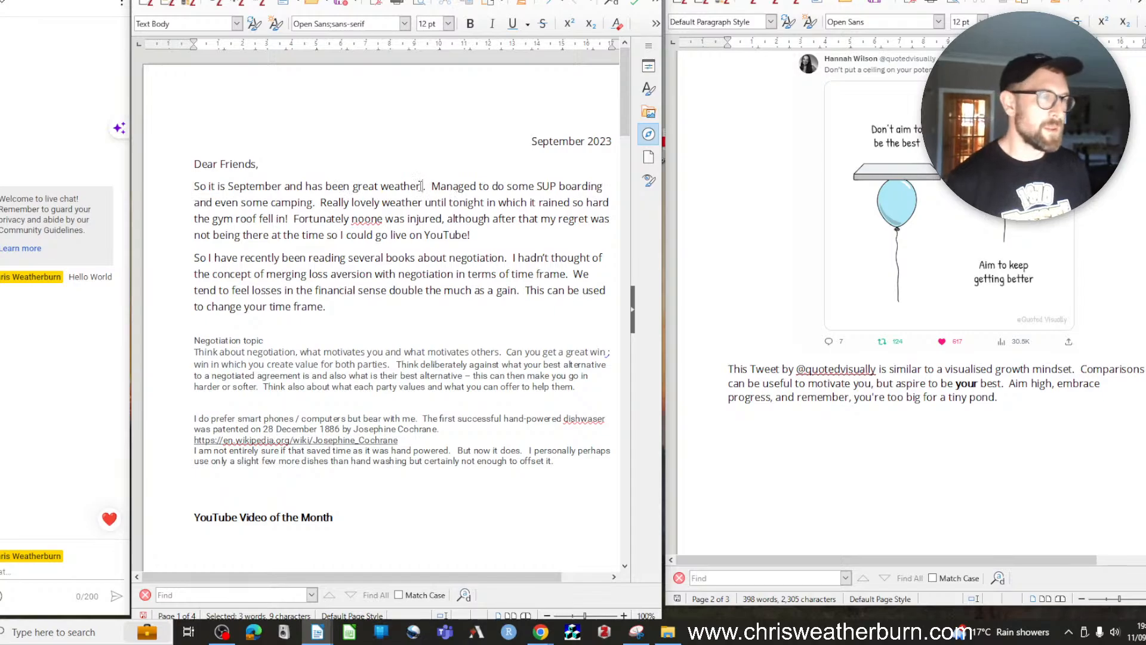
pyautogui.write('ere in Sco')
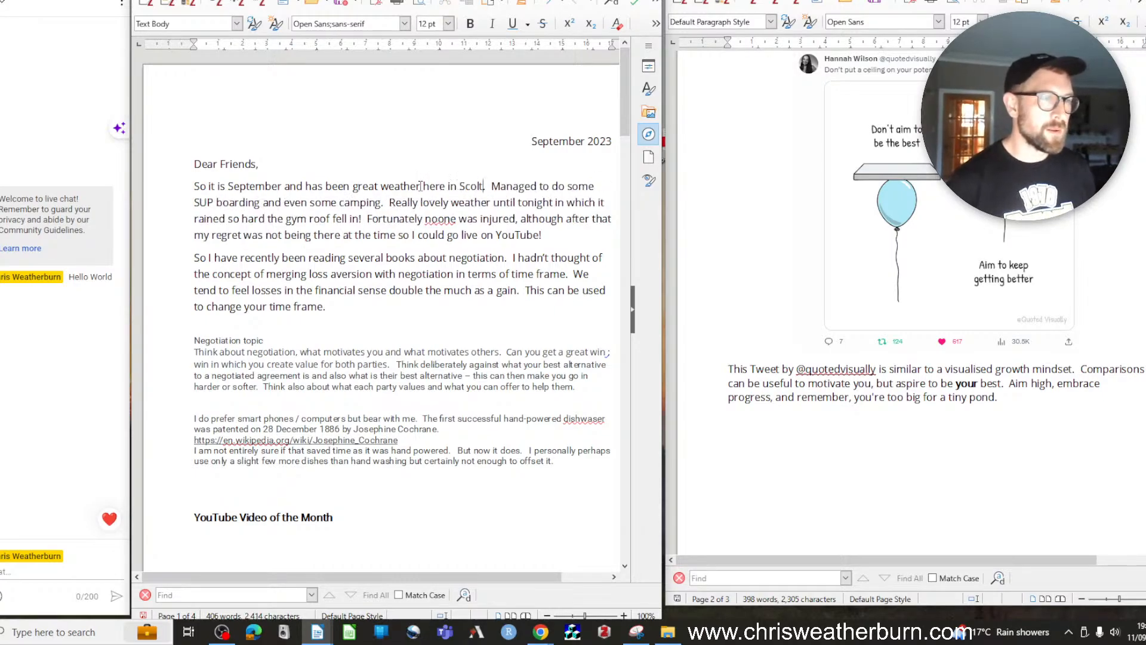
pyautogui.write('tland')
pyautogui.press('Right')
pyautogui.press('Right')
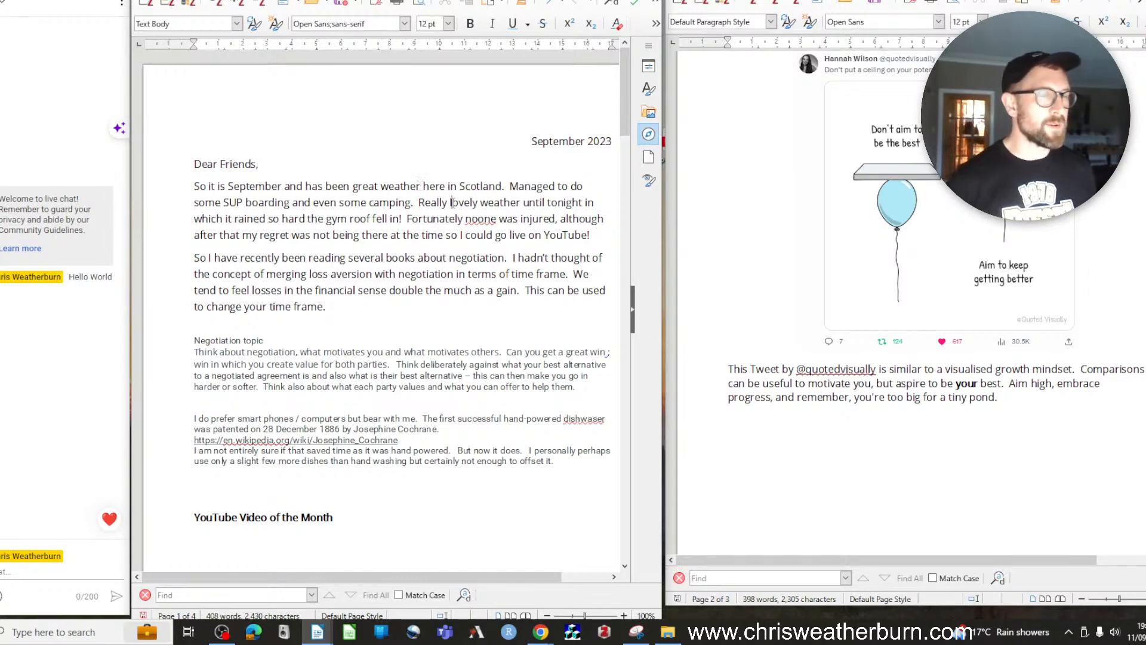
# Replace "tonight" with "last night" in the September newsletter's sentence about the lovely weather
pyautogui.hotkey('ctrl', 'Right')
pyautogui.hotkey('ctrl', 'Right')
pyautogui.press('Right')
pyautogui.press('Right')
pyautogui.press('Right')
pyautogui.press('Right')
pyautogui.press('Right')
pyautogui.write('l')
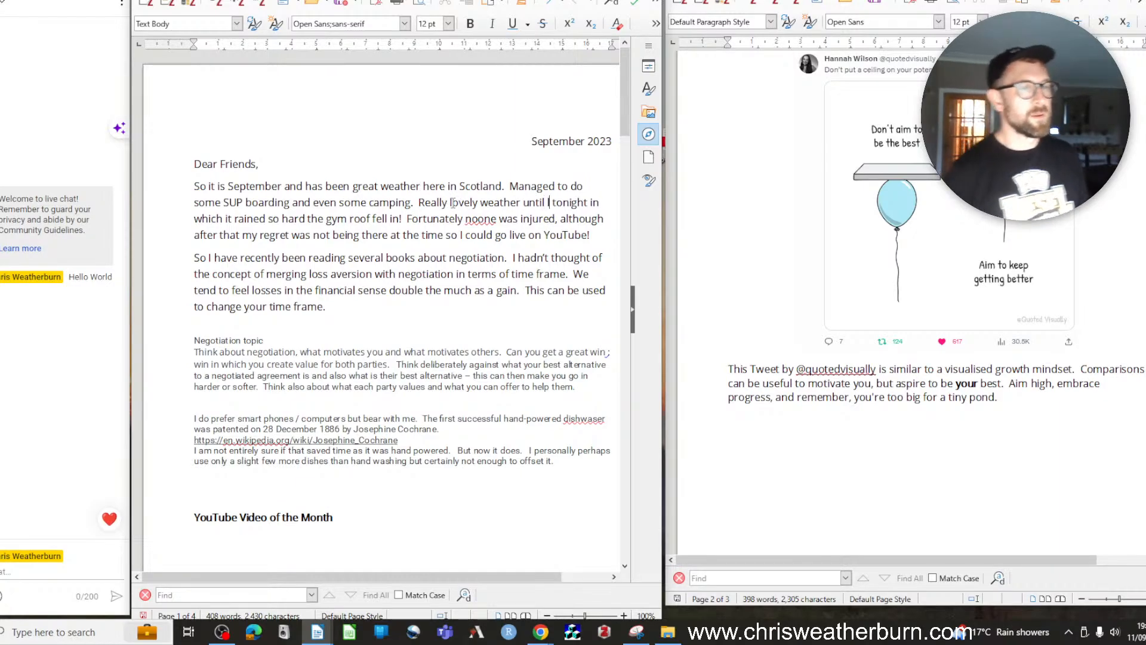
pyautogui.write('ast n')
pyautogui.press('Delete')
pyautogui.press('Delete')
pyautogui.press('Delete')
pyautogui.press('Delete')
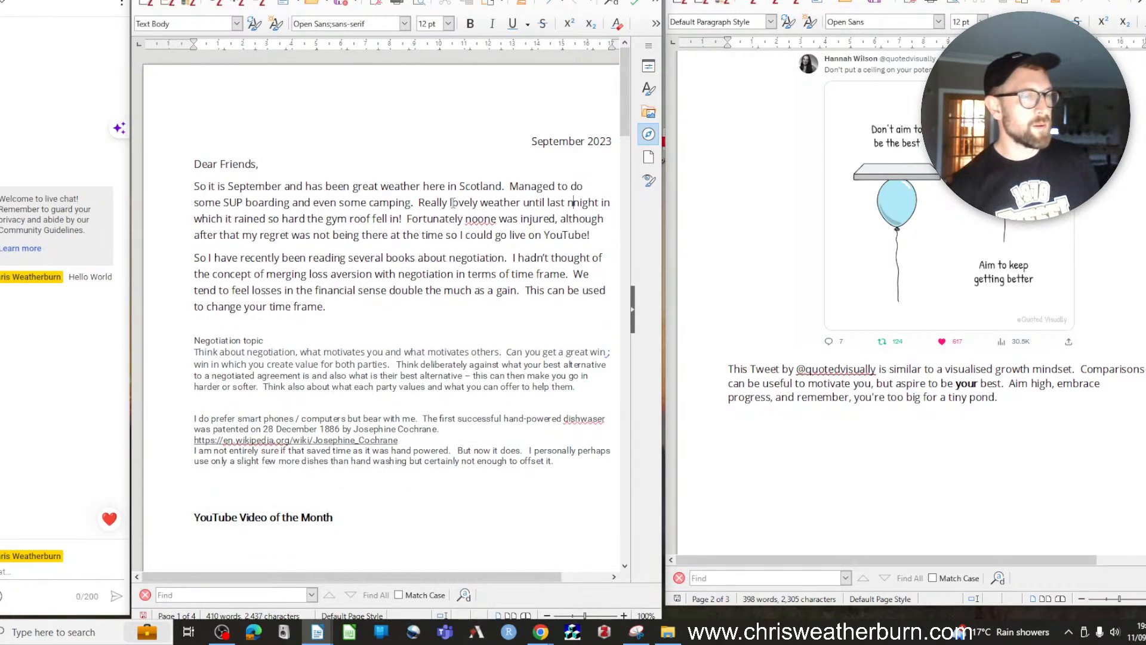
# Read on through the opening paragraph's sentence about the heavy rain and the gym roof
pyautogui.hotkey('ctrl', 'Right')
pyautogui.hotkey('ctrl', 'Right')
pyautogui.press('Right')
pyautogui.press('Right')
pyautogui.press('Right')
pyautogui.press('Right')
pyautogui.press('Right')
pyautogui.hotkey('ctrl', 'Right')
pyautogui.hotkey('ctrl', 'Right')
pyautogui.press('Right')
pyautogui.press('Right')
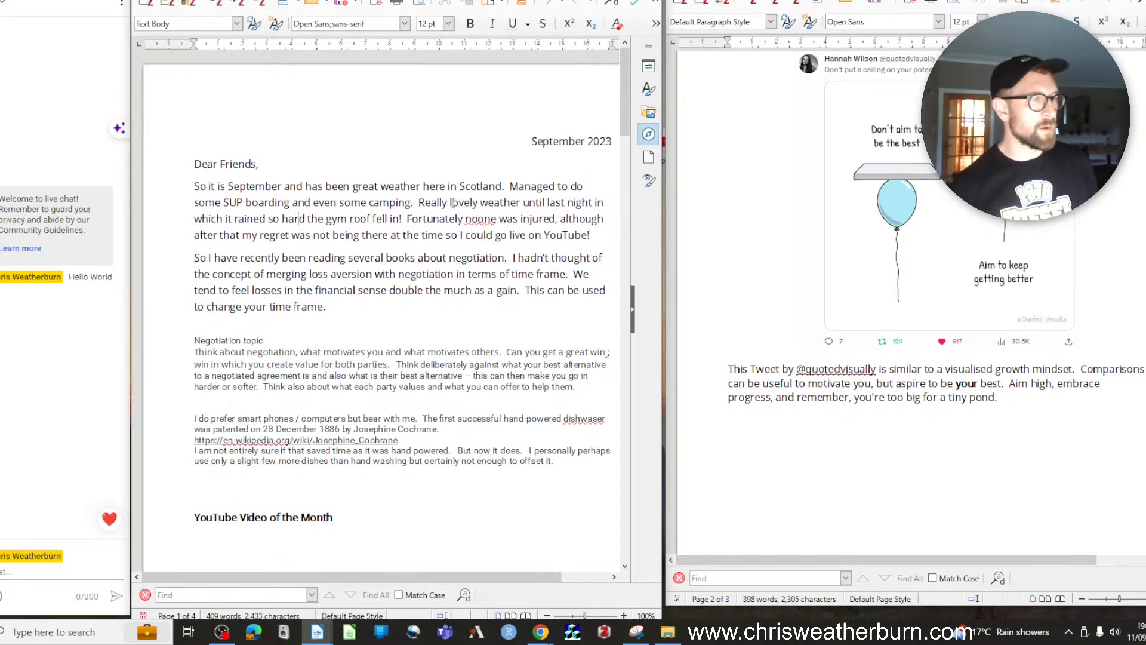
pyautogui.hotkey('ctrl', 'Right')
pyautogui.hotkey('ctrl', 'Right')
pyautogui.hotkey('ctrl', 'Right')
pyautogui.hotkey('ctrl', 'Right')
pyautogui.hotkey('ctrl', 'Right')
pyautogui.press('Right')
pyautogui.press('Right')
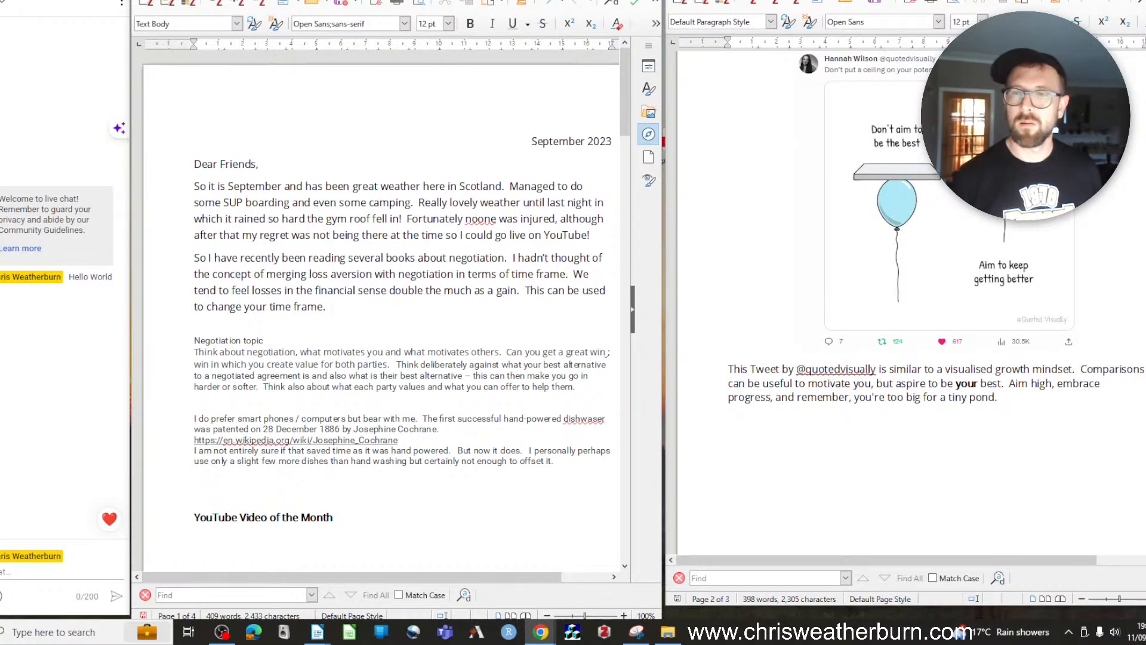
# Switch to the browser and look through the YouTube channel's uploaded videos for an older unboxing video
pyautogui.moveTo(1145, 167); pyautogui.dragTo(1017, 67)
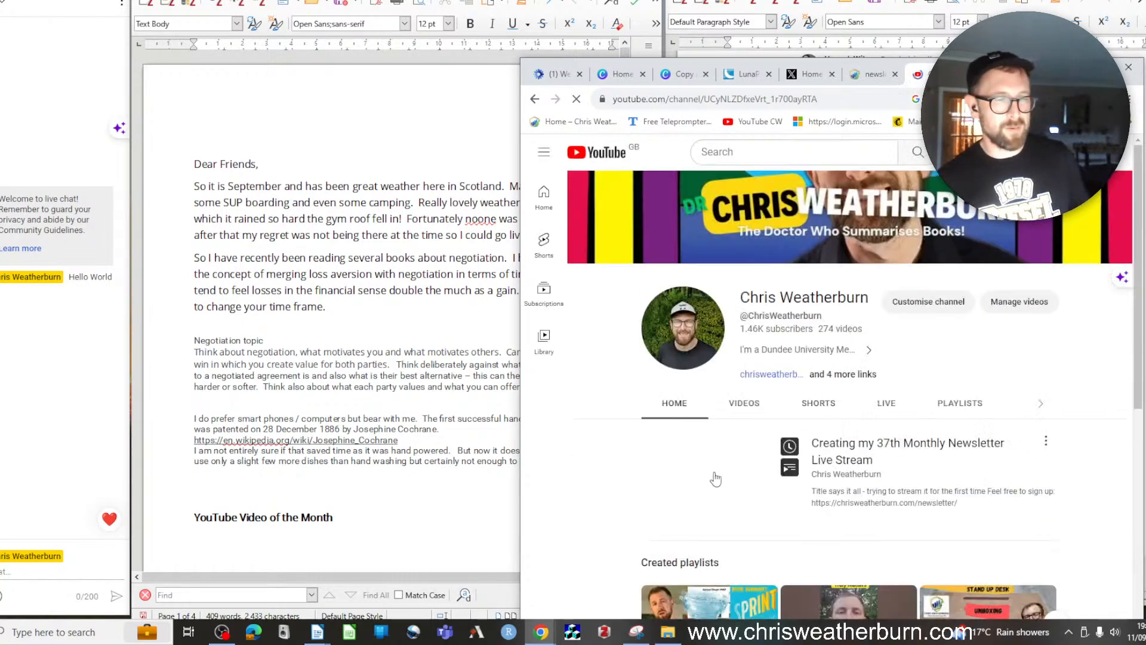
pyautogui.scroll(-3, 716, 480)
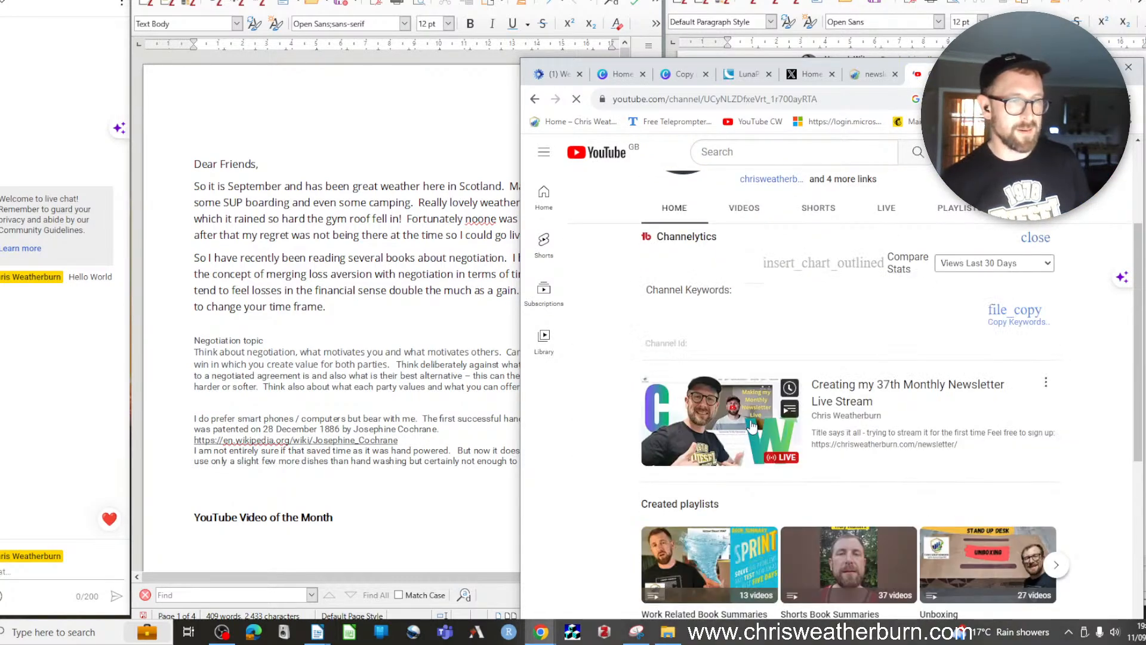
pyautogui.click(746, 209)
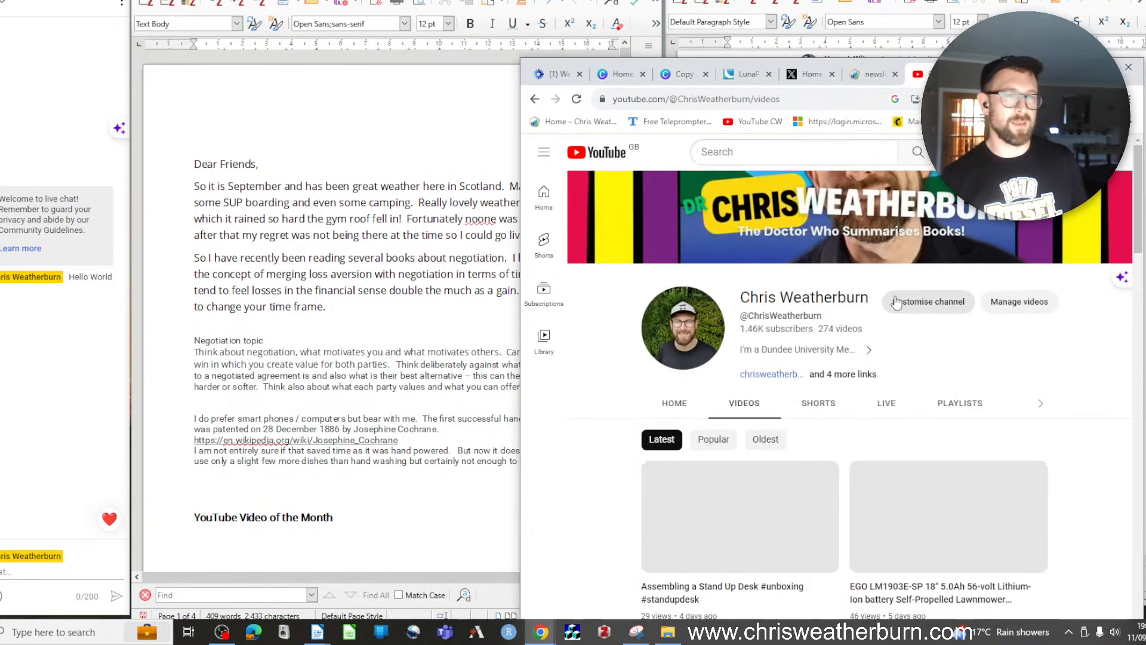
pyautogui.moveTo(1137, 216); pyautogui.dragTo(1142, 515)
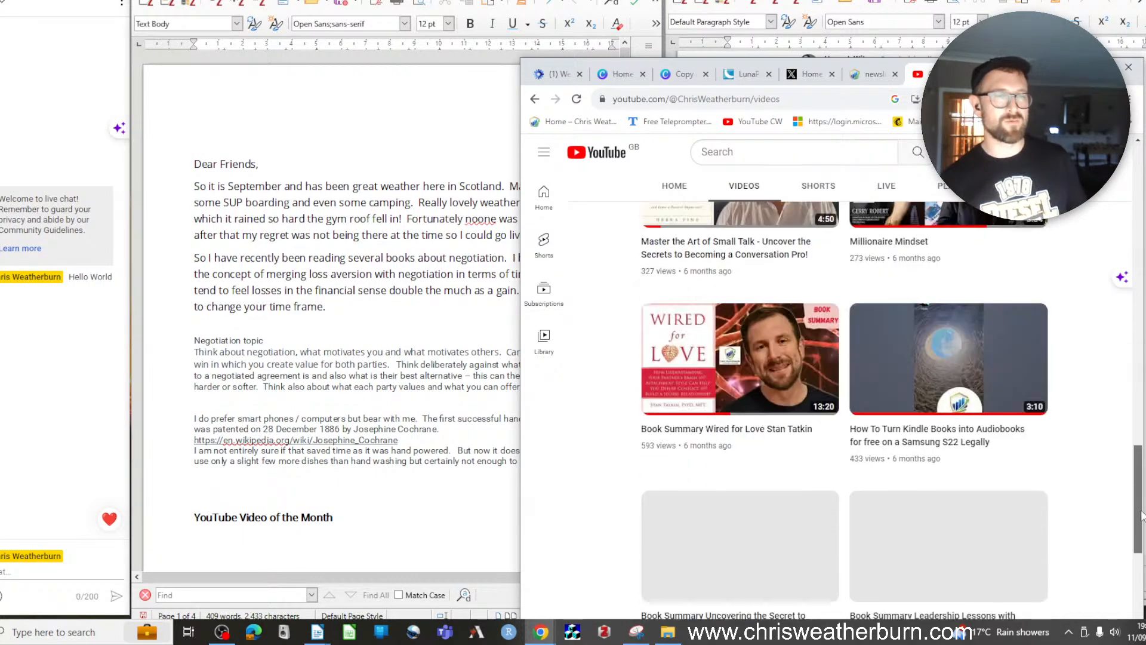
pyautogui.click(777, 154)
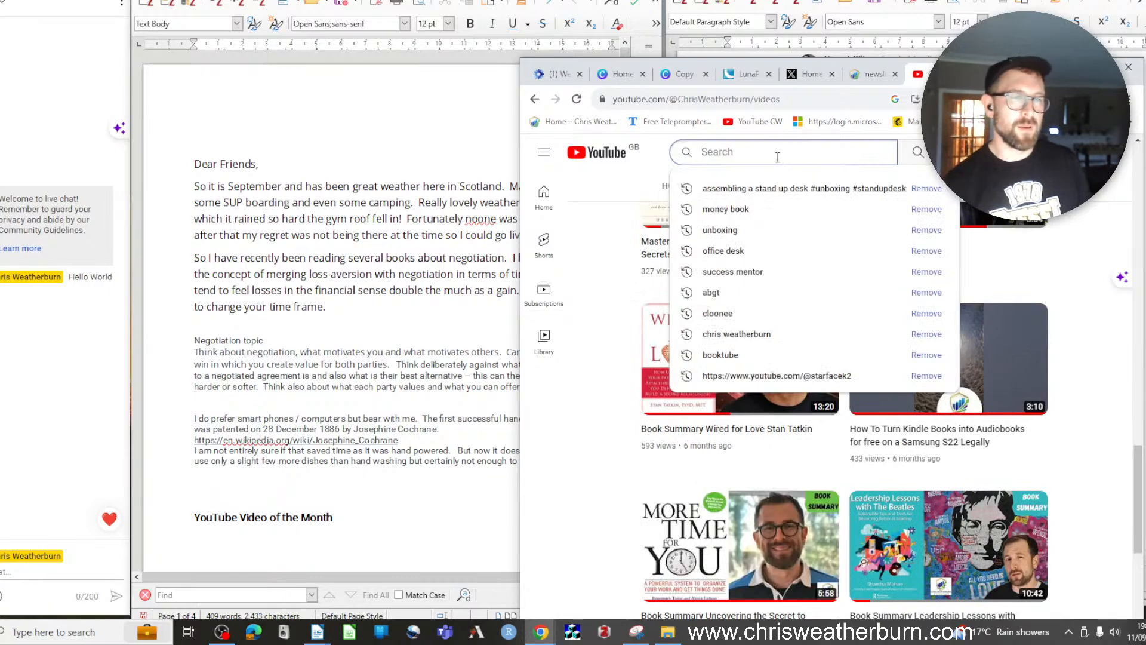
pyautogui.click(1100, 230)
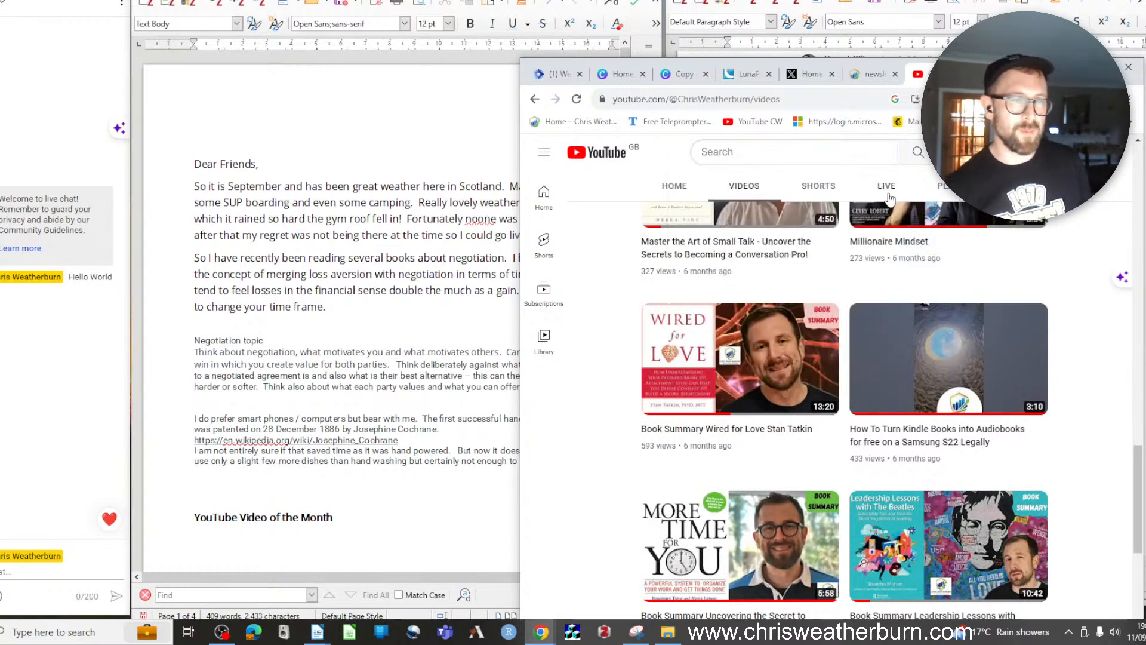
pyautogui.click(759, 187)
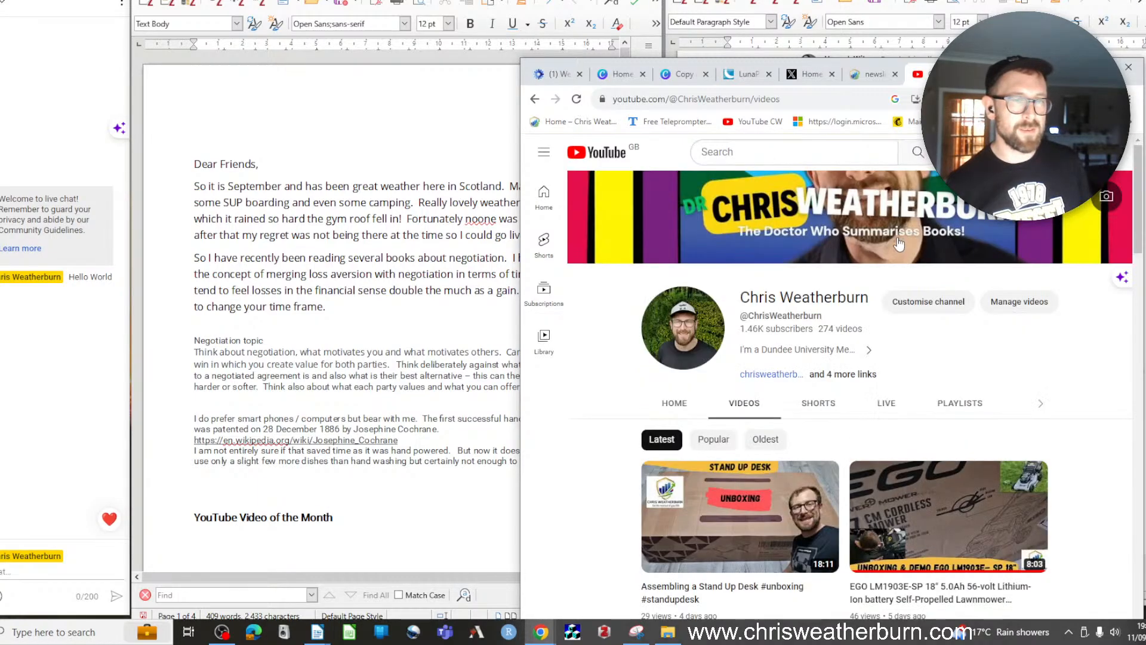
pyautogui.scroll(-4, 883, 263)
pyautogui.scroll(3, 854, 278)
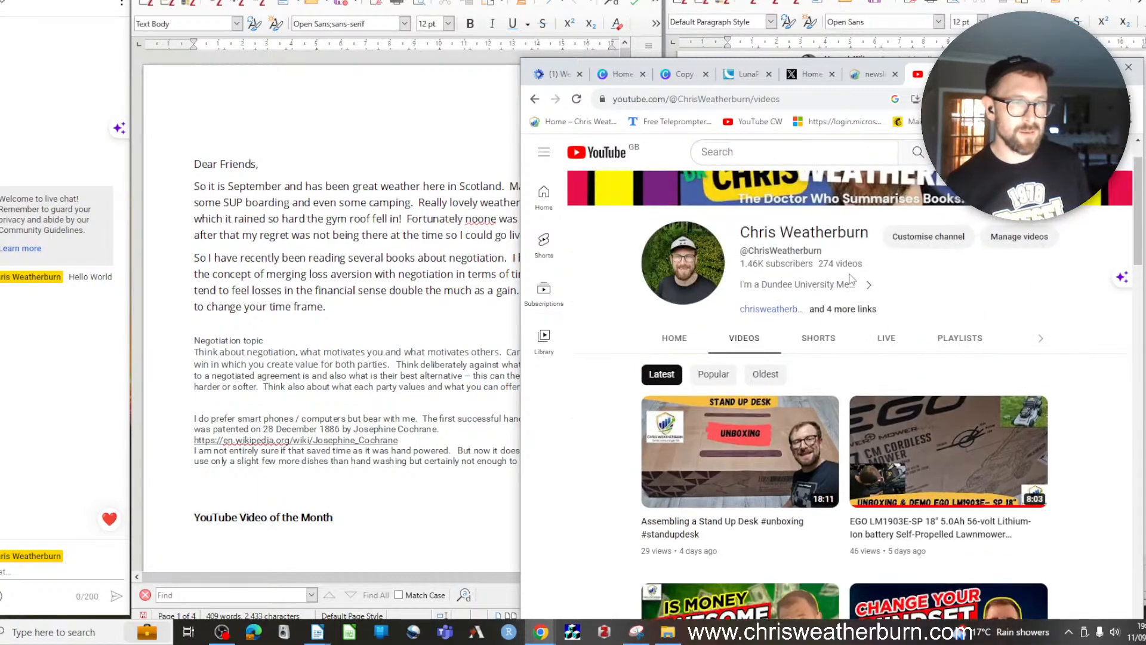
pyautogui.scroll(-10, 837, 328)
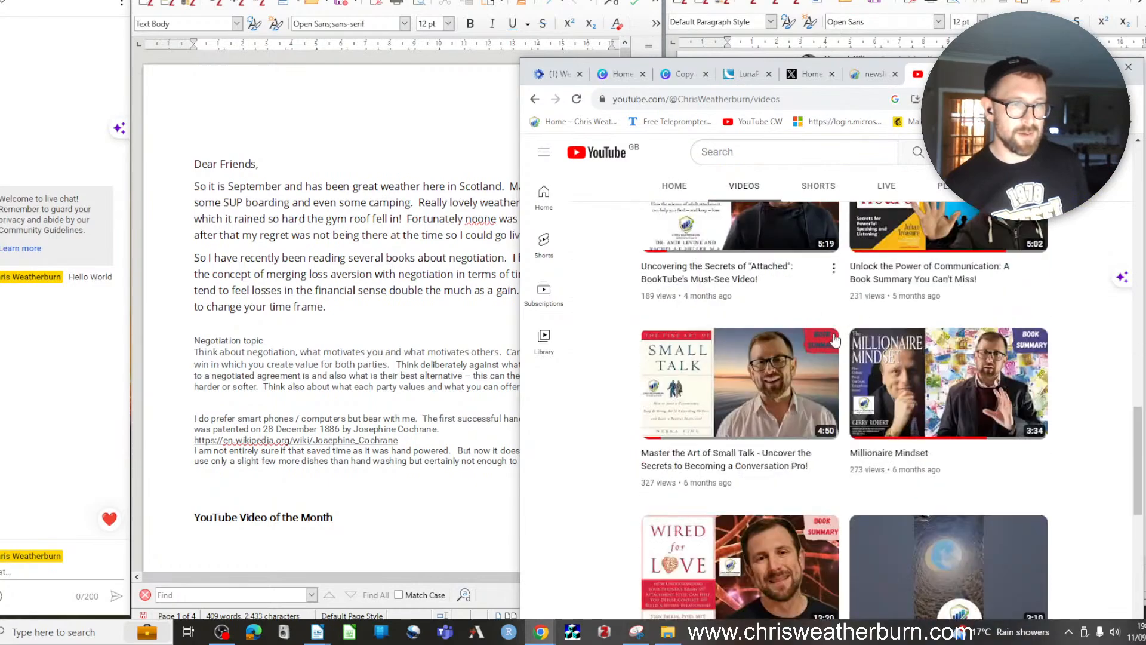
pyautogui.scroll(-8, 835, 340)
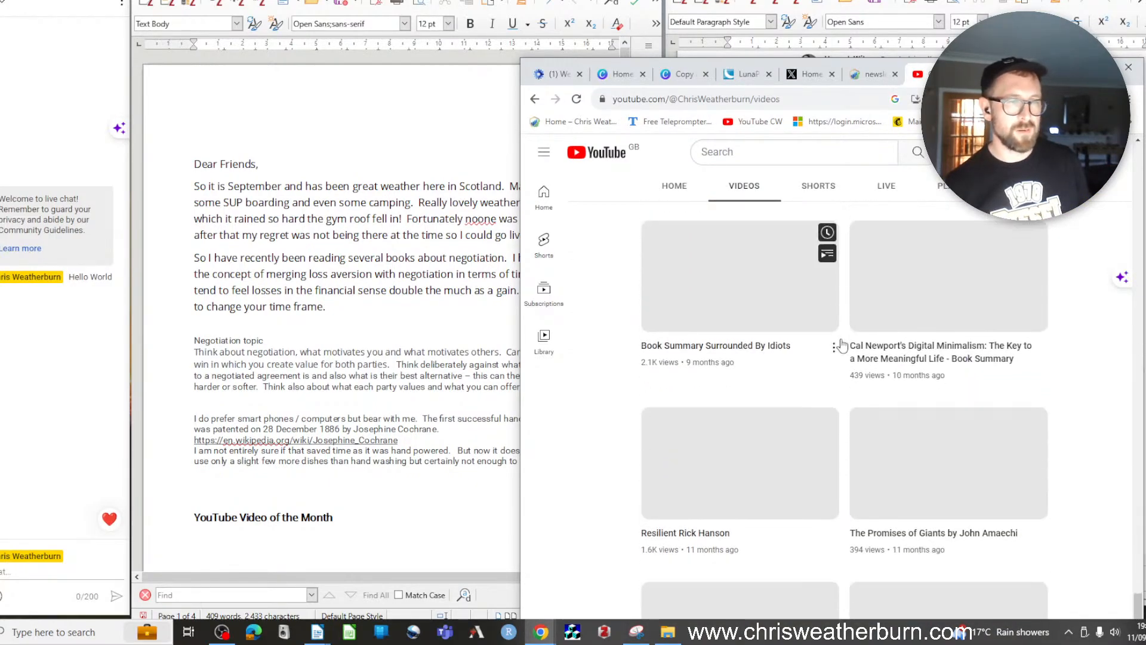
pyautogui.scroll(-1, 842, 345)
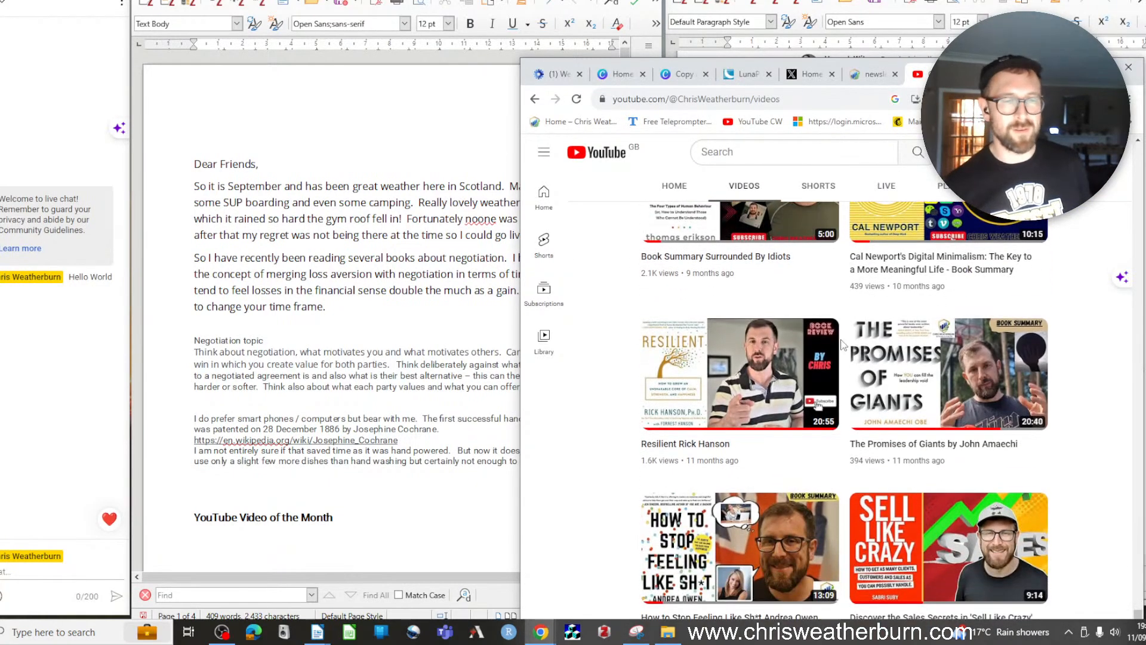
# Enlarge the browser window and search the channel's older uploads for the LED ceiling light unboxing video
pyautogui.click(1101, 67)
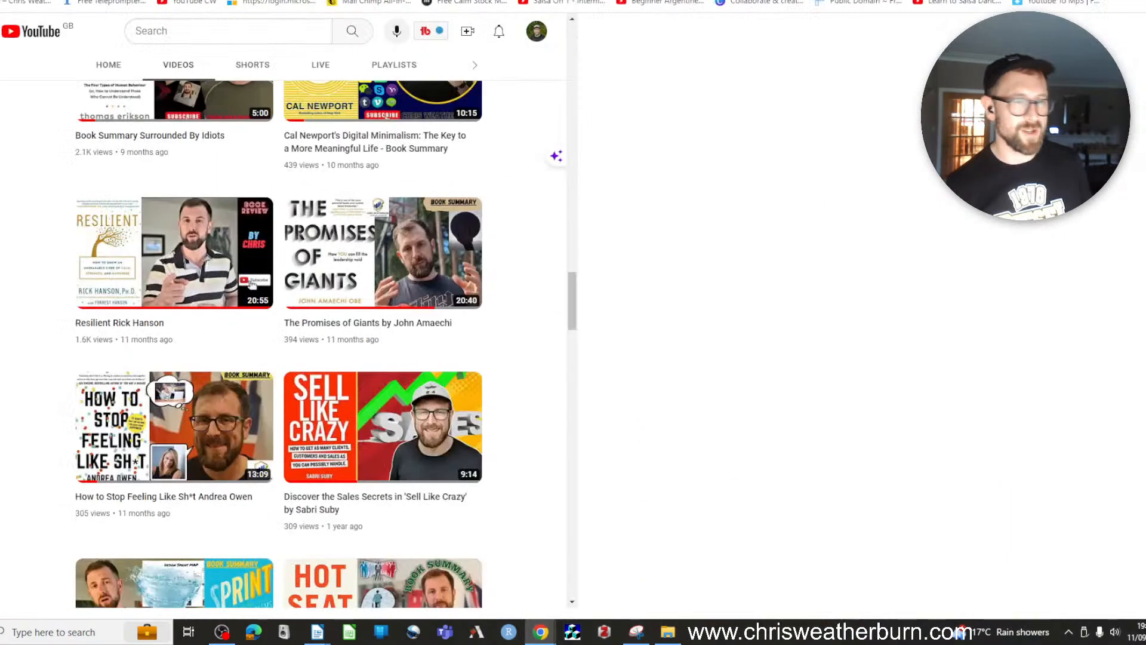
pyautogui.scroll(-6, 642, 402)
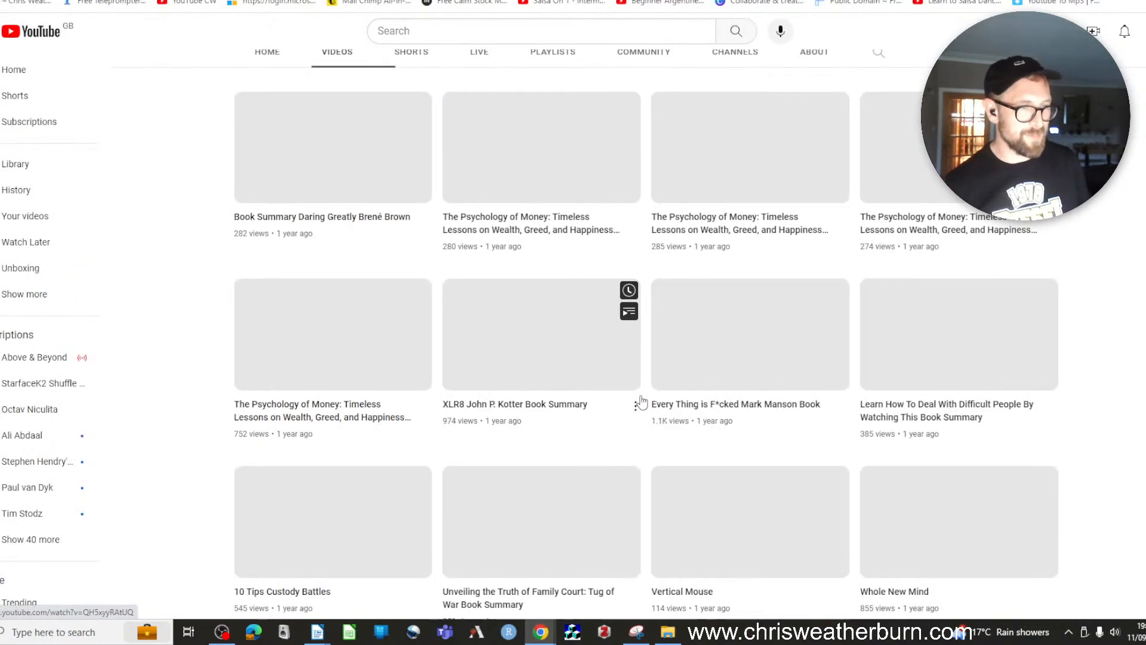
pyautogui.scroll(-20, 663, 329)
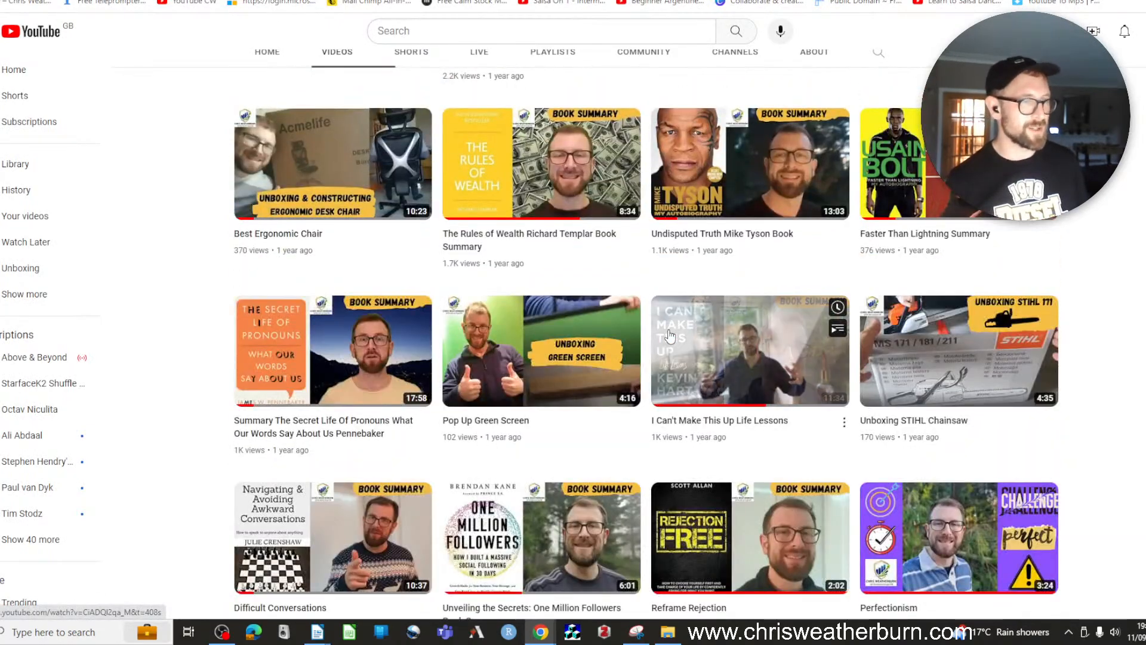
pyautogui.scroll(-13, 670, 337)
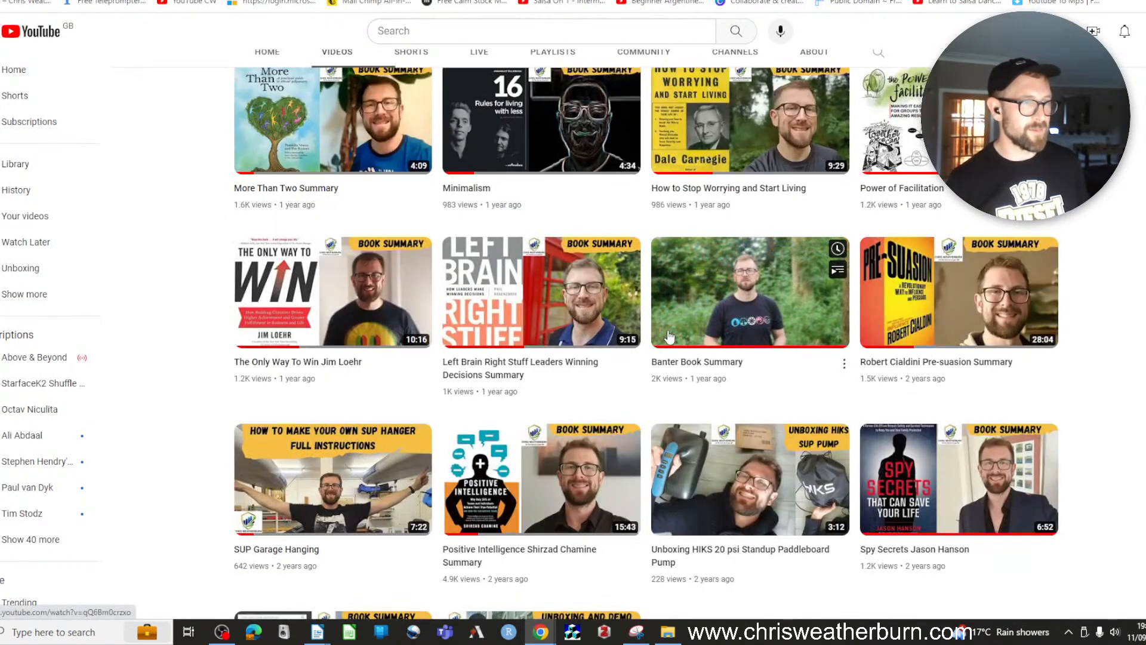
pyautogui.scroll(-4, 669, 337)
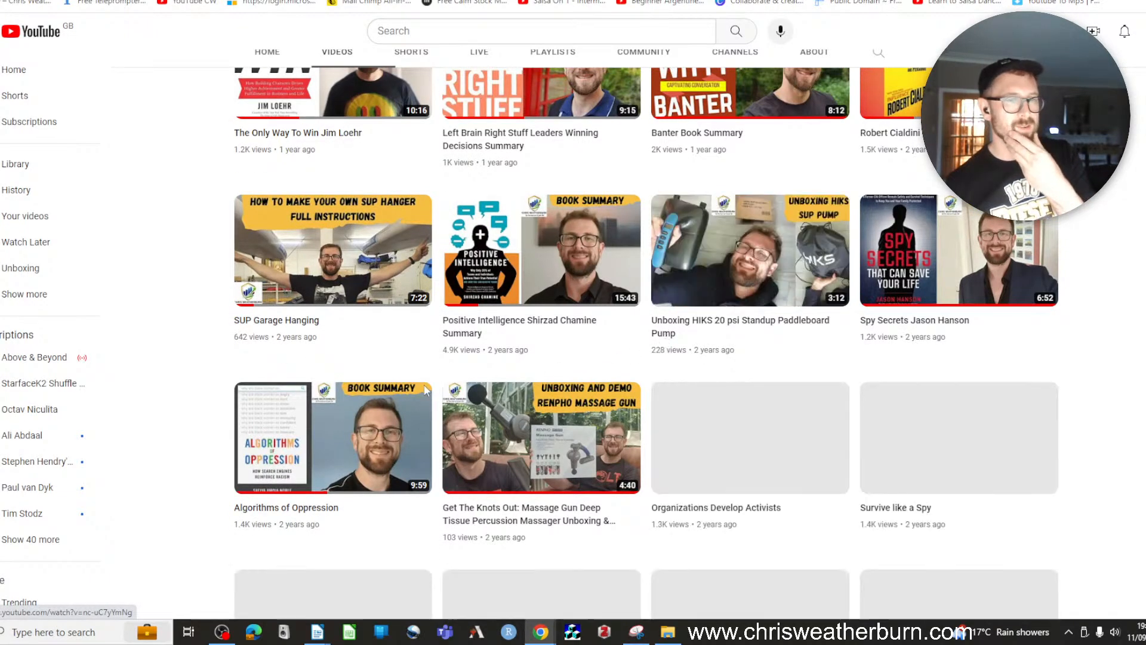
pyautogui.scroll(-3, 580, 319)
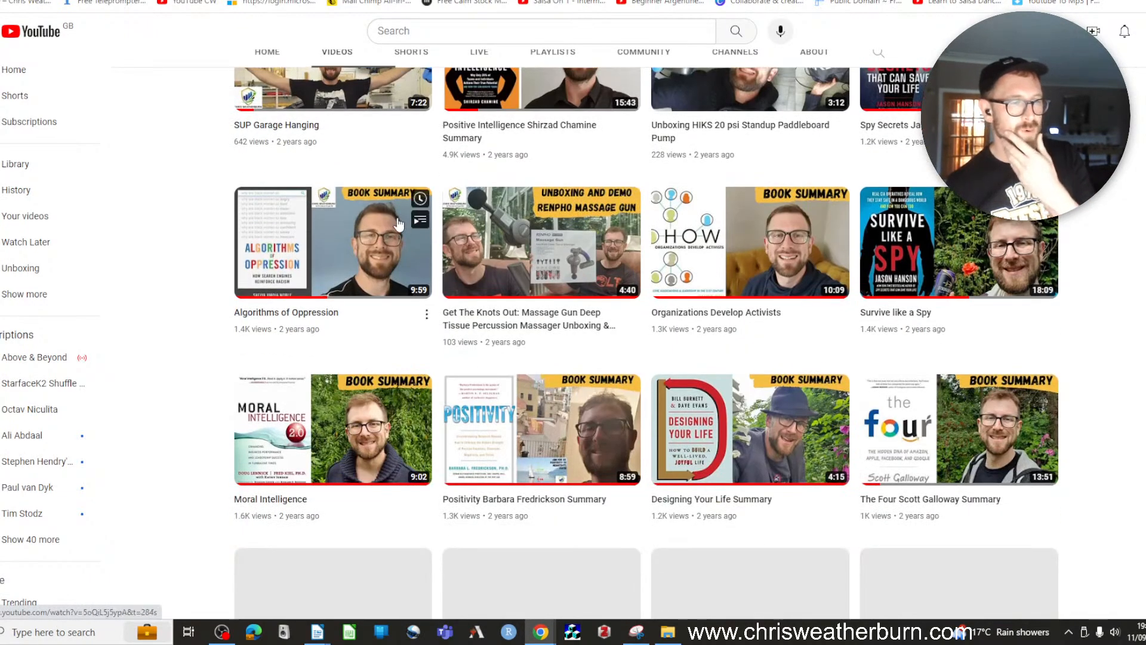
pyautogui.scroll(-4, 406, 240)
pyautogui.scroll(-3, 406, 241)
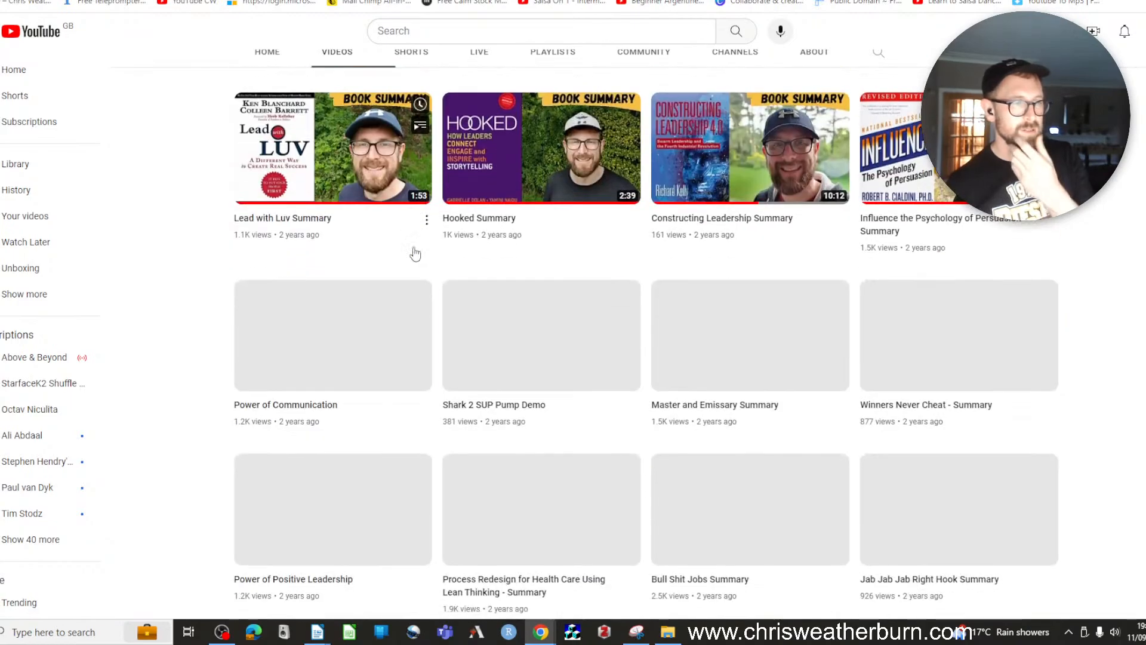
pyautogui.scroll(-3, 411, 251)
pyautogui.scroll(-4, 411, 251)
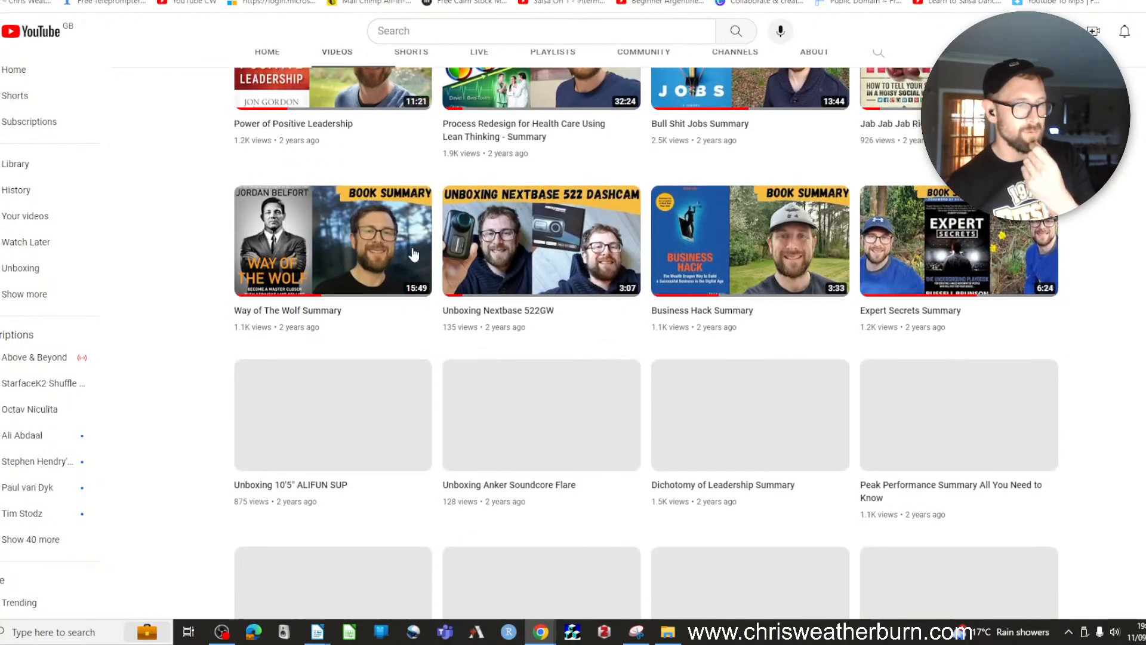
pyautogui.scroll(-2, 416, 258)
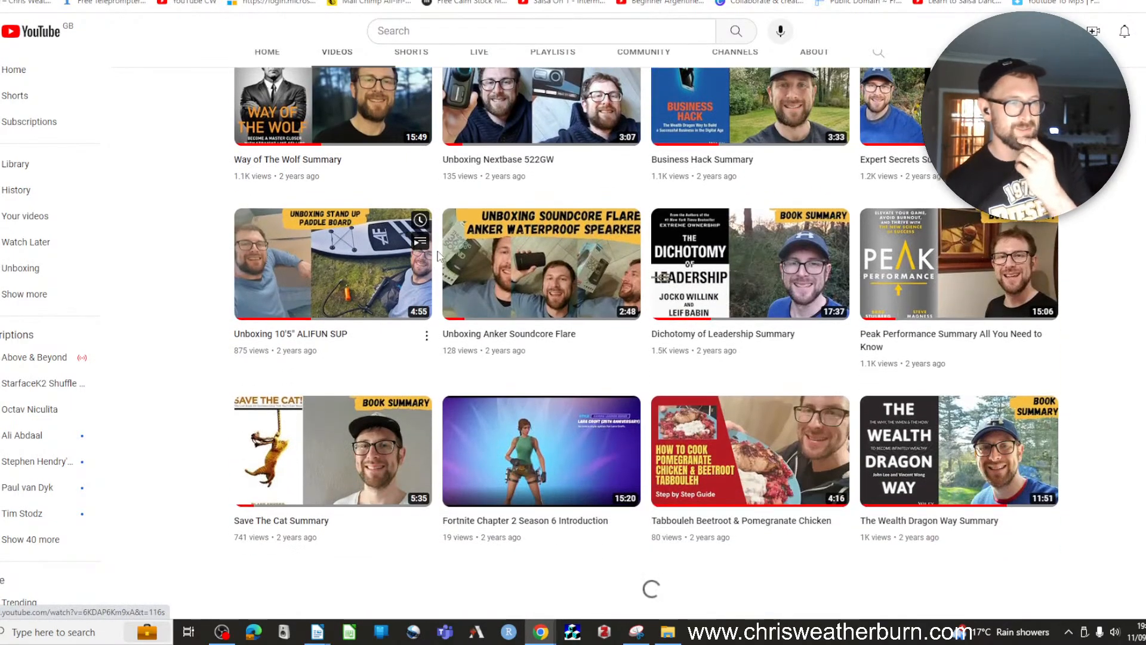
pyautogui.scroll(-3, 627, 285)
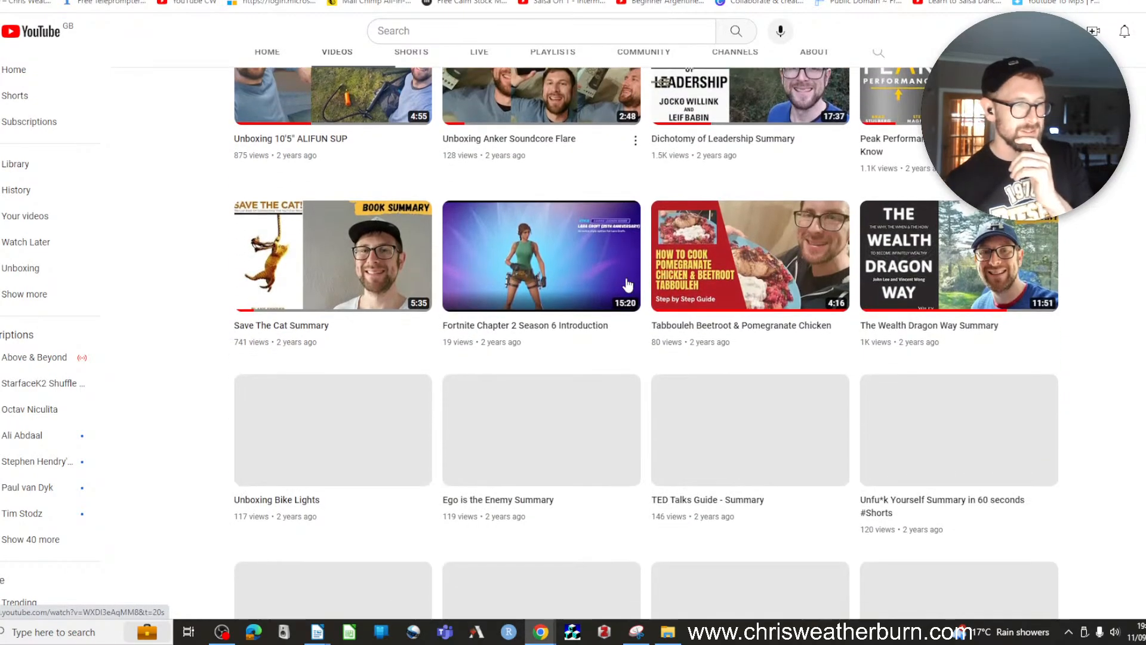
pyautogui.scroll(-3, 627, 285)
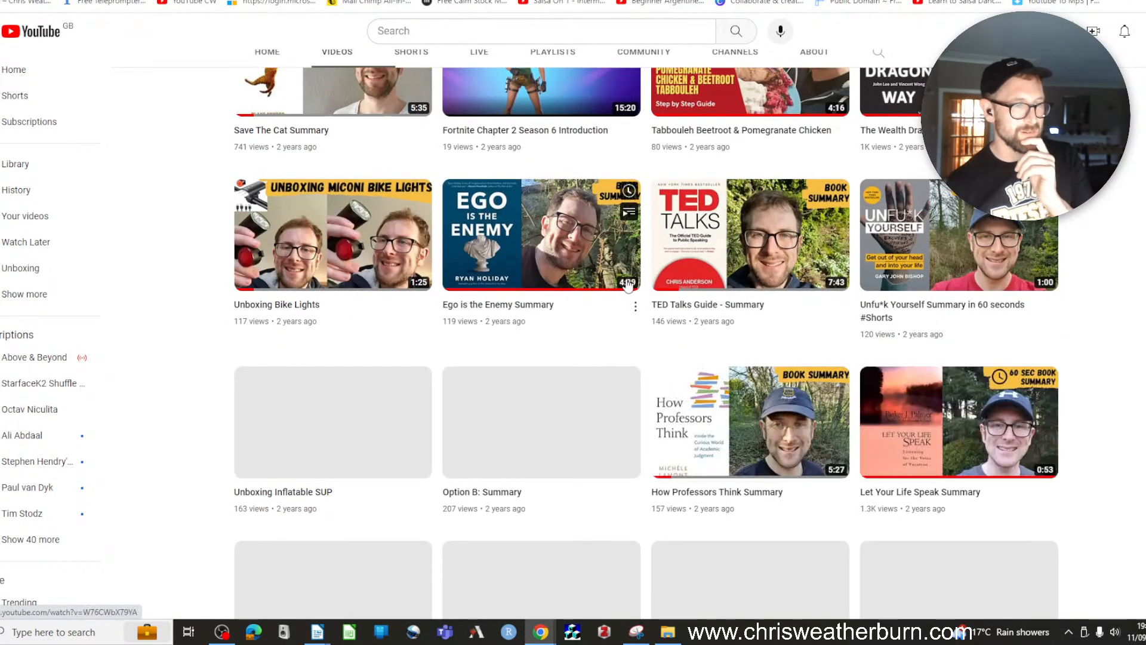
pyautogui.scroll(-11, 627, 286)
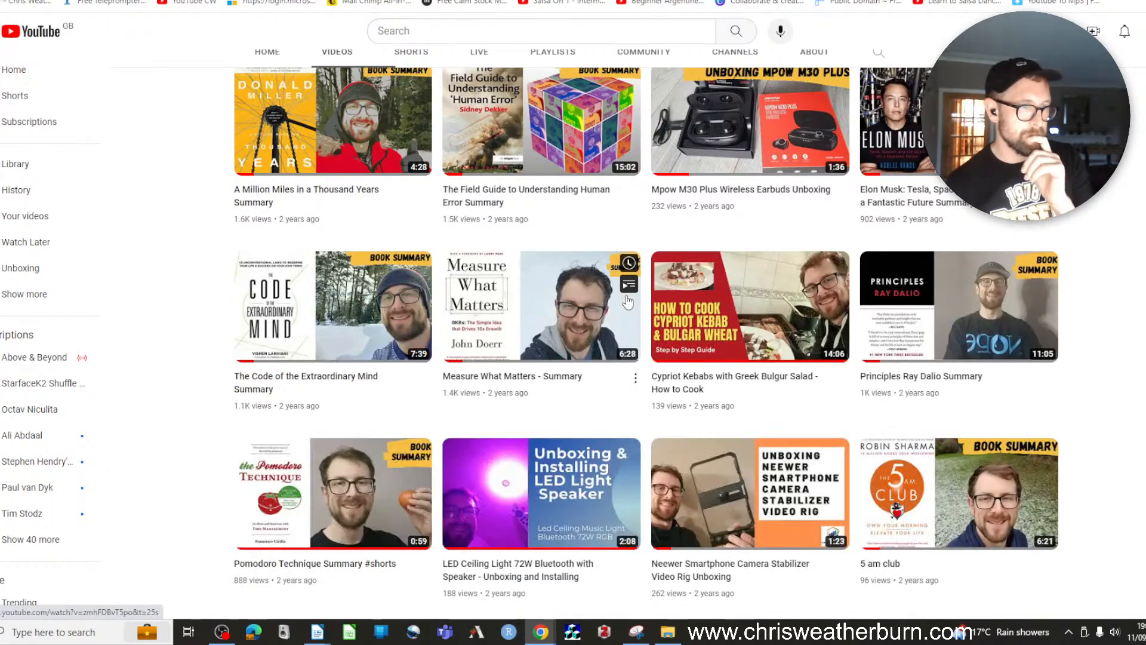
pyautogui.scroll(-2, 621, 475)
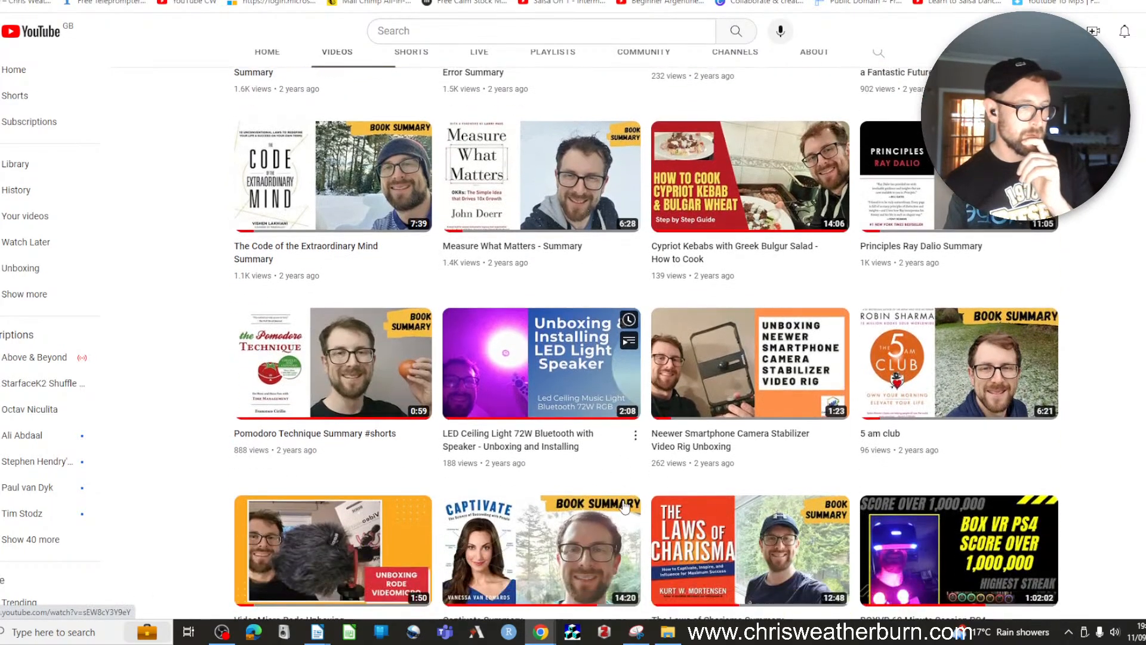
# Copy the share link of the "LED Ceiling Light 72W Bluetooth with Speaker" video and post it in the live stream chat
pyautogui.click(635, 435)
pyautogui.click(642, 558)
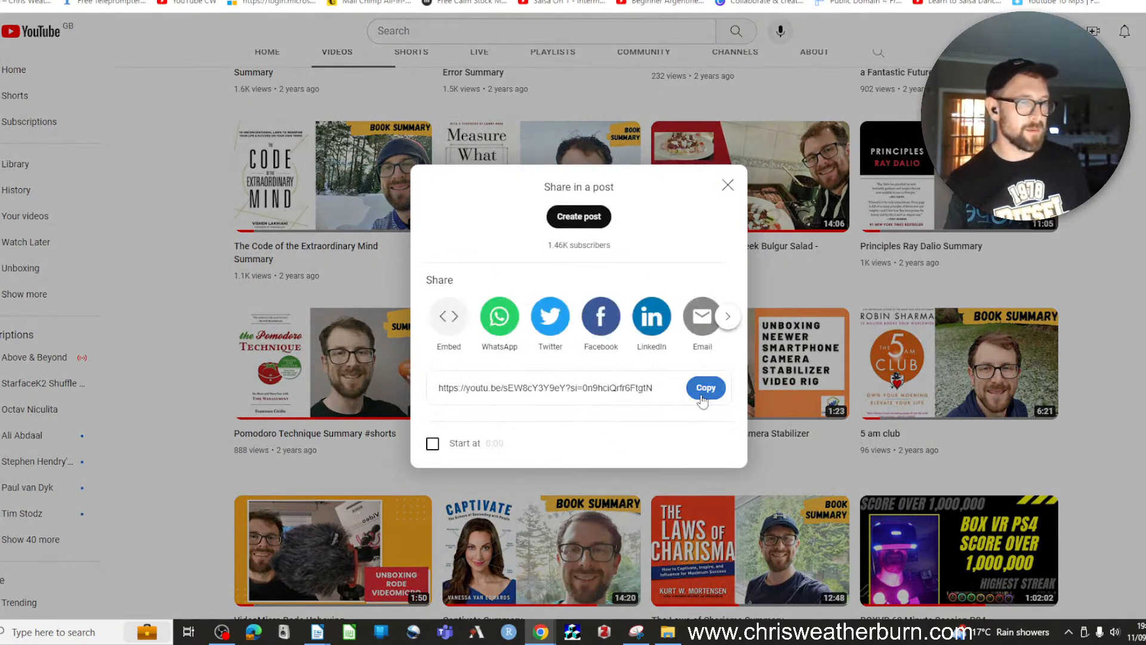
pyautogui.click(706, 388)
pyautogui.click(727, 184)
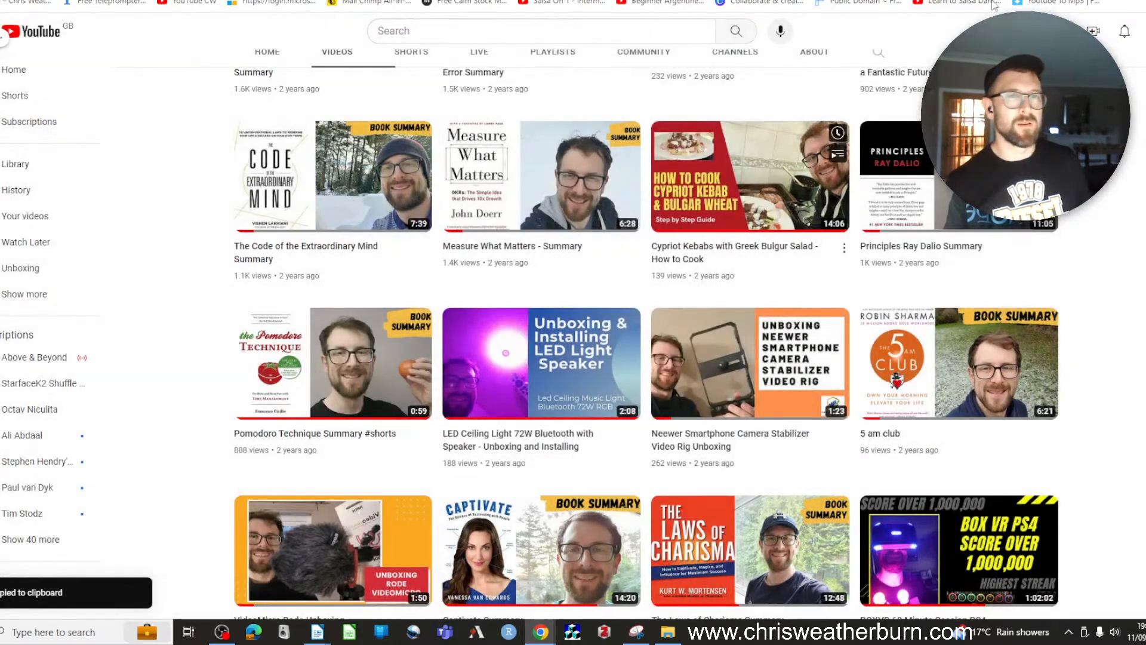
pyautogui.click(1123, 0)
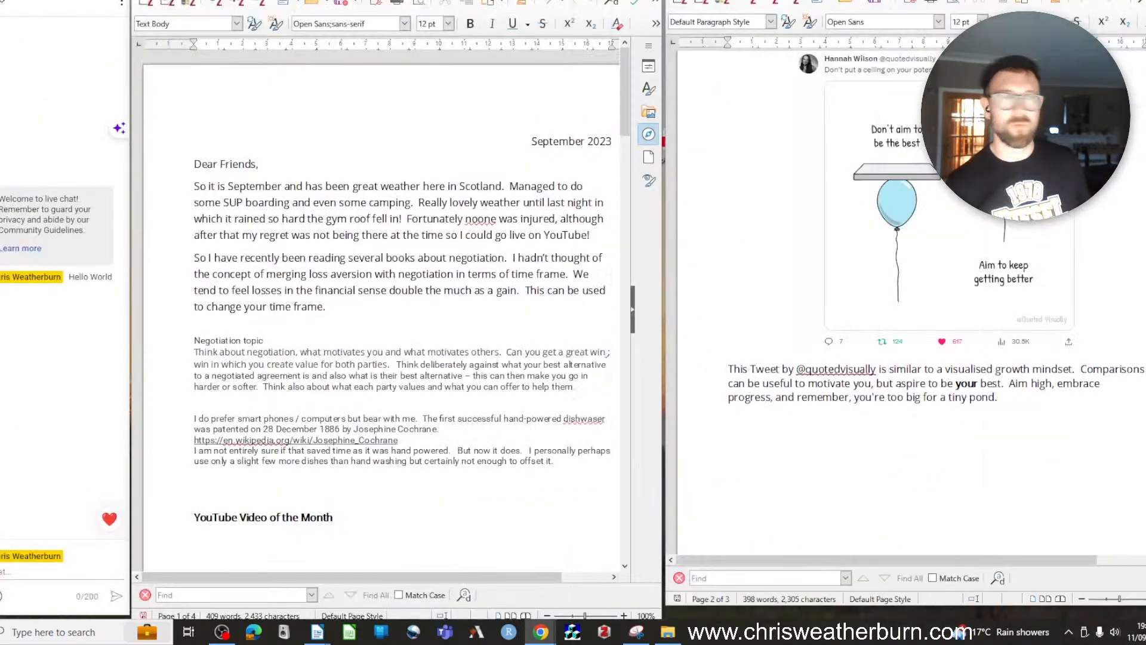
pyautogui.click(28, 574)
pyautogui.hotkey('ctrl', 'v')
pyautogui.press('Return')
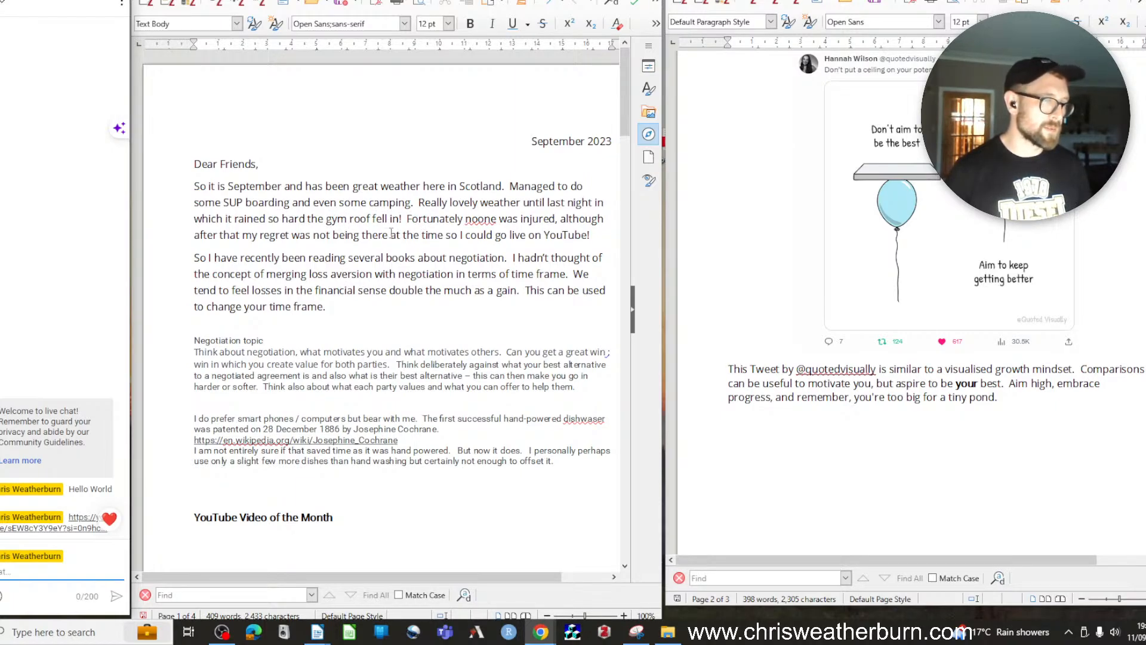
# Check the spelling suggestions for "noone" in the September newsletter's opening paragraph
pyautogui.click(478, 218)
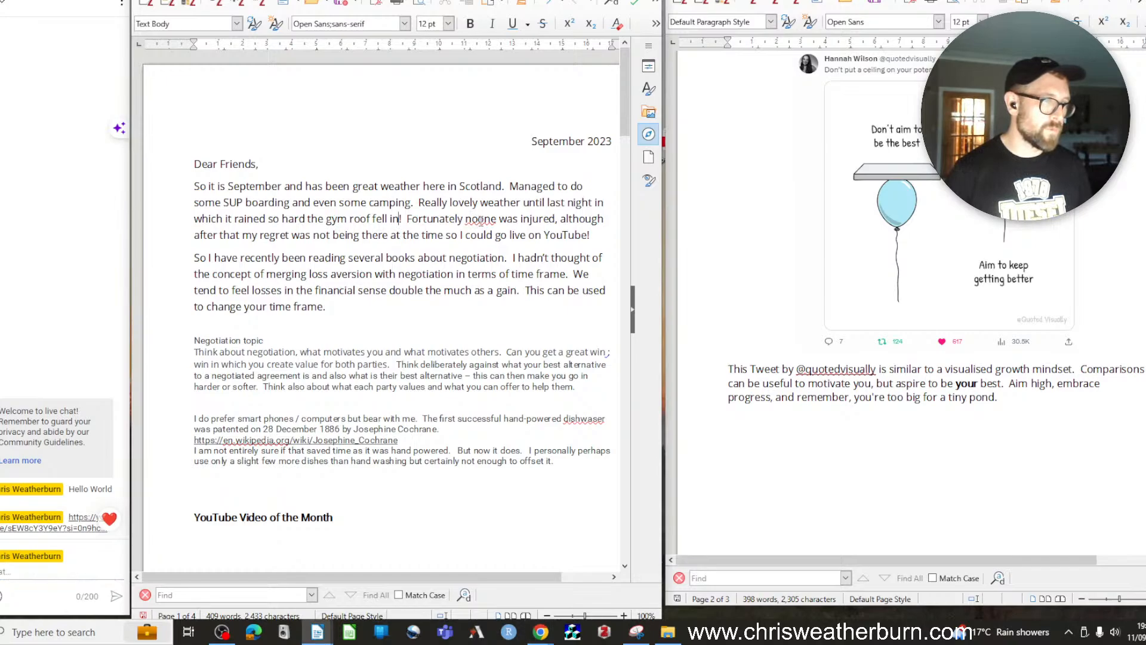
pyautogui.rightClick(481, 219)
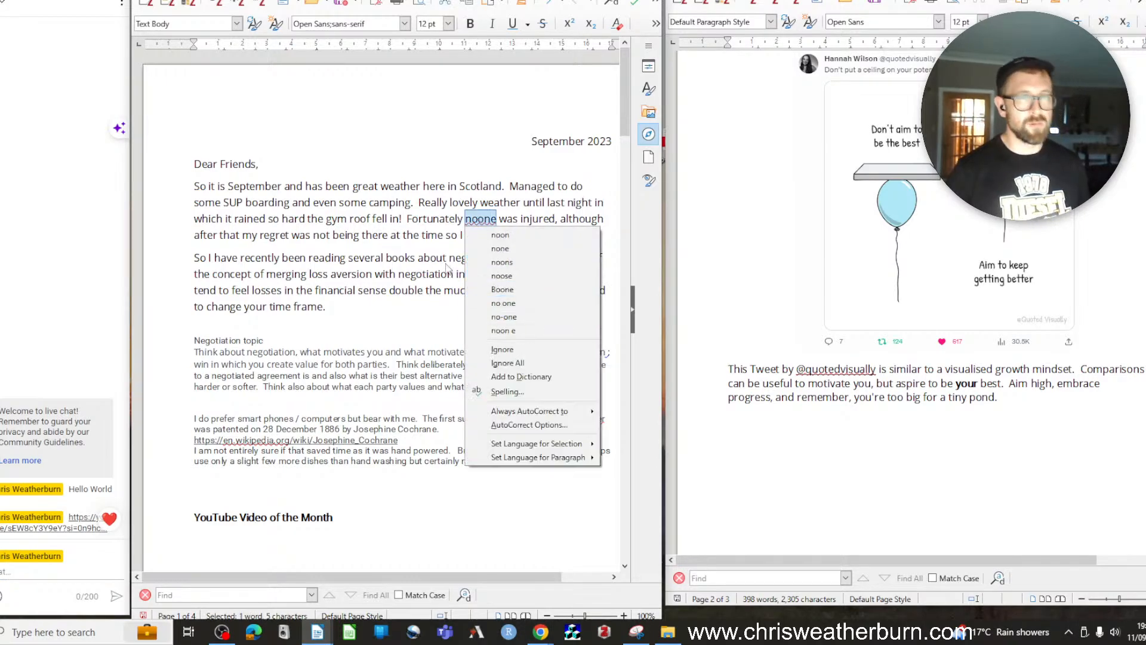
pyautogui.click(411, 210)
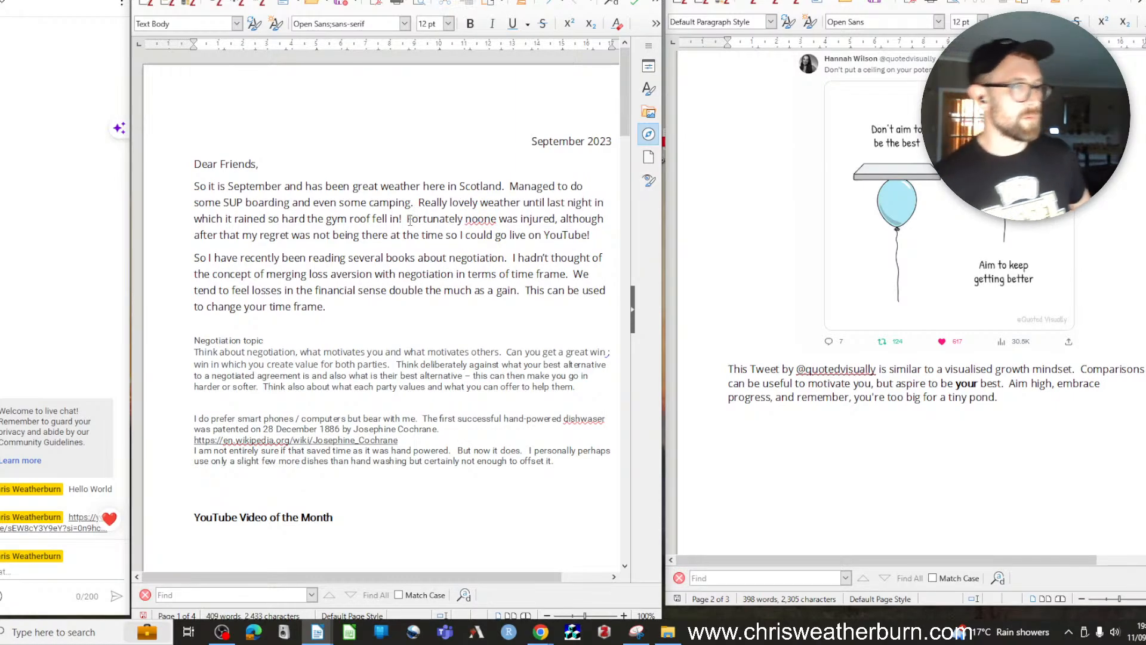
# End the opening paragraph with "However the ongoing consequence is that the squash court and gym are closed so the silver lining is I can write this newsletter."
pyautogui.press('End')
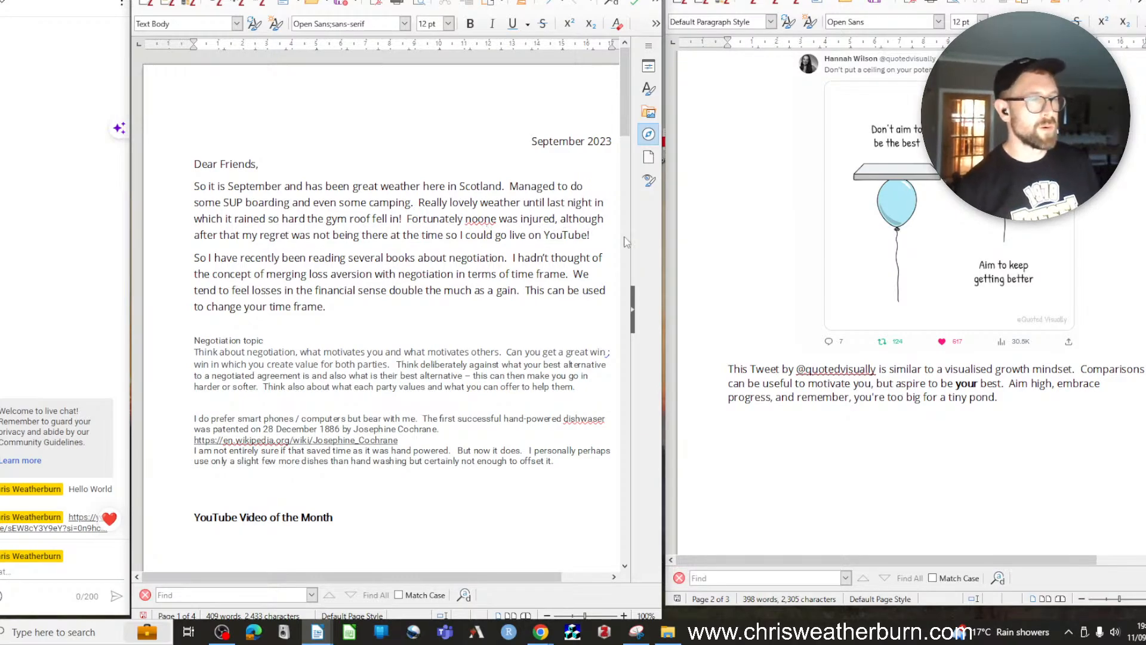
pyautogui.write('However the on')
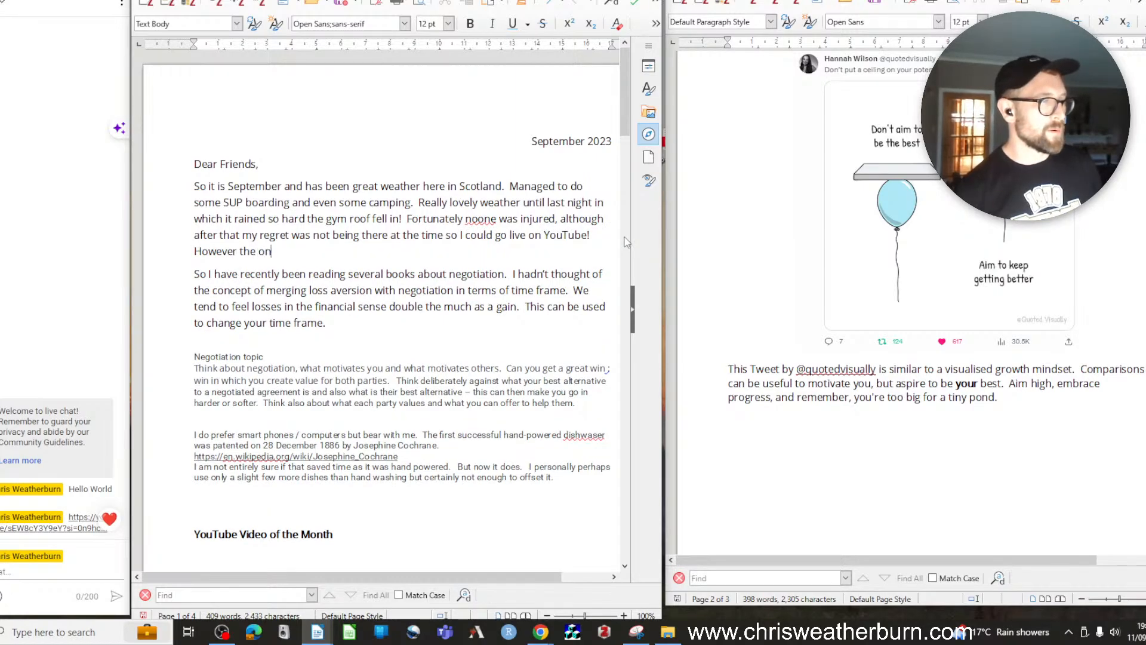
pyautogui.write('going ')
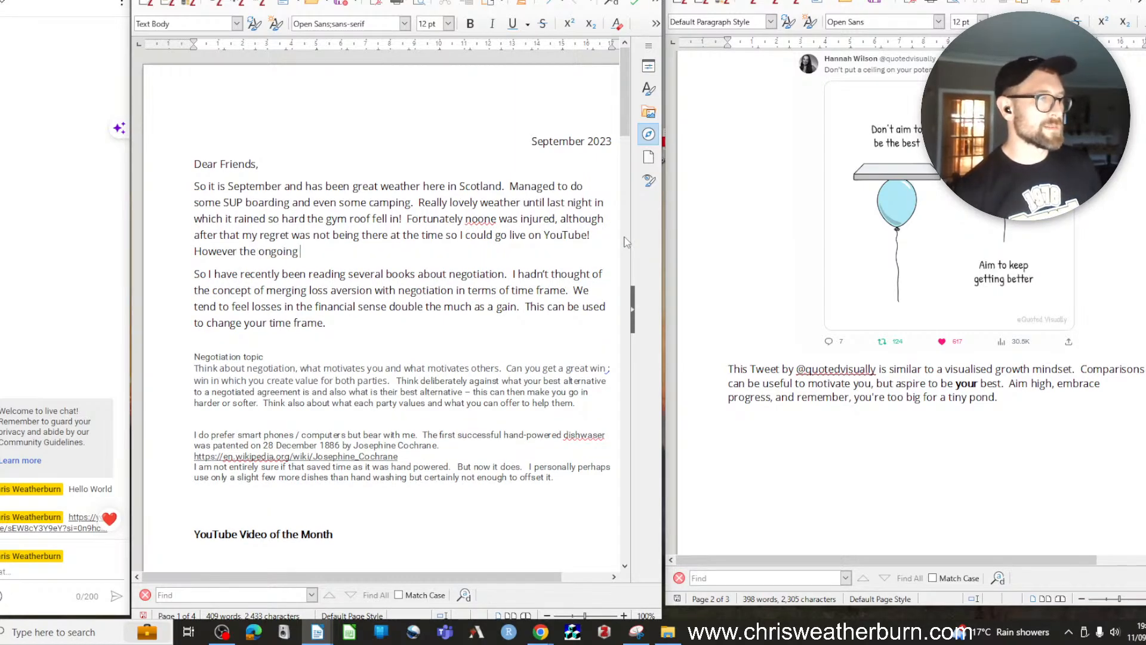
pyautogui.write('consequence is t')
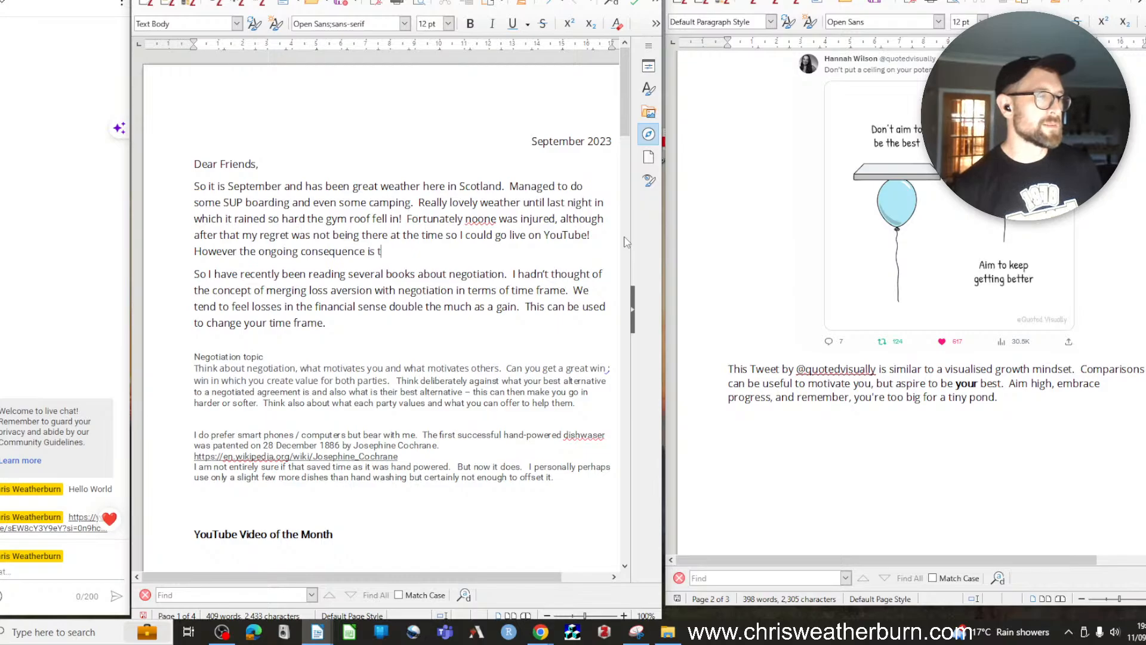
pyautogui.write('hat the squash')
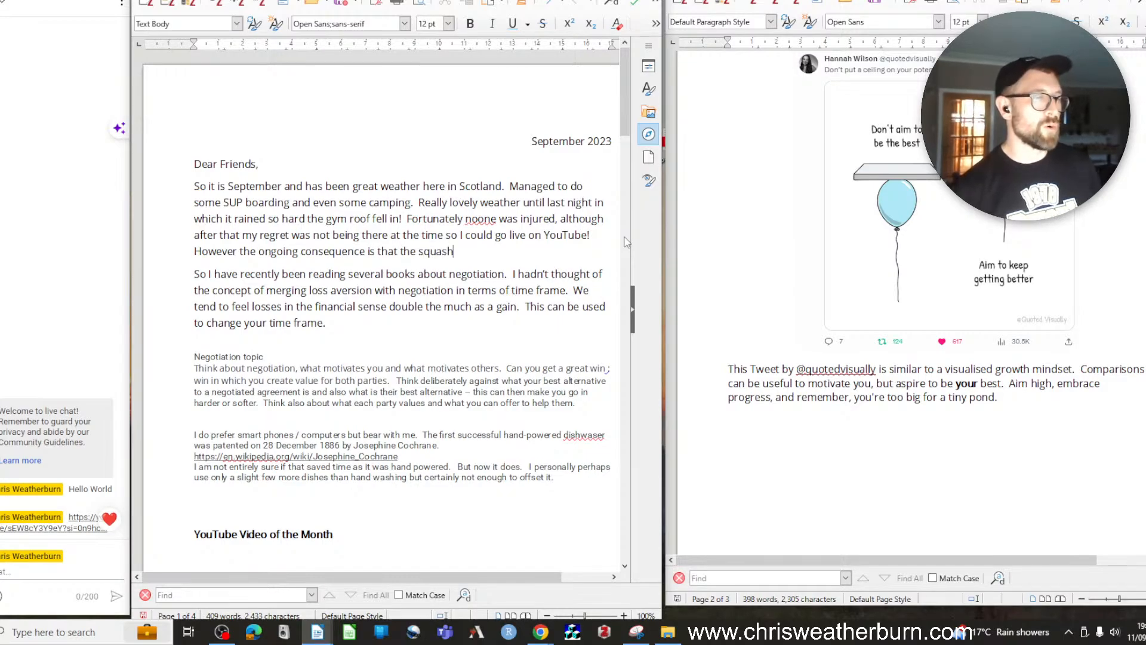
pyautogui.write(' court and v')
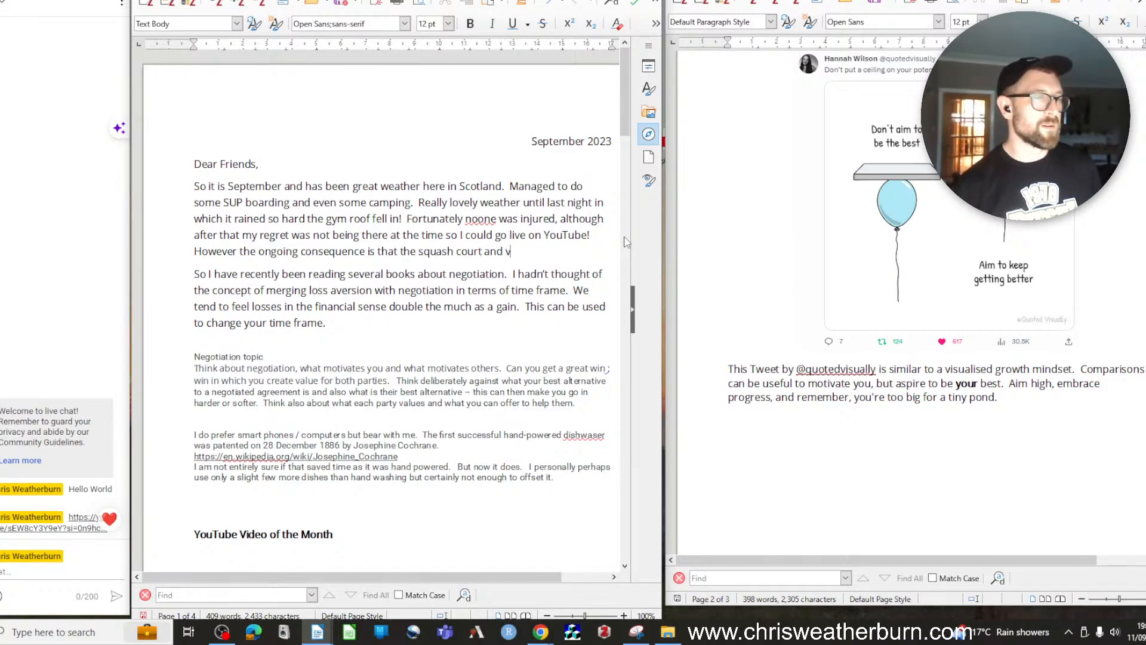
pyautogui.press('BackSpace')
pyautogui.write('gym are c')
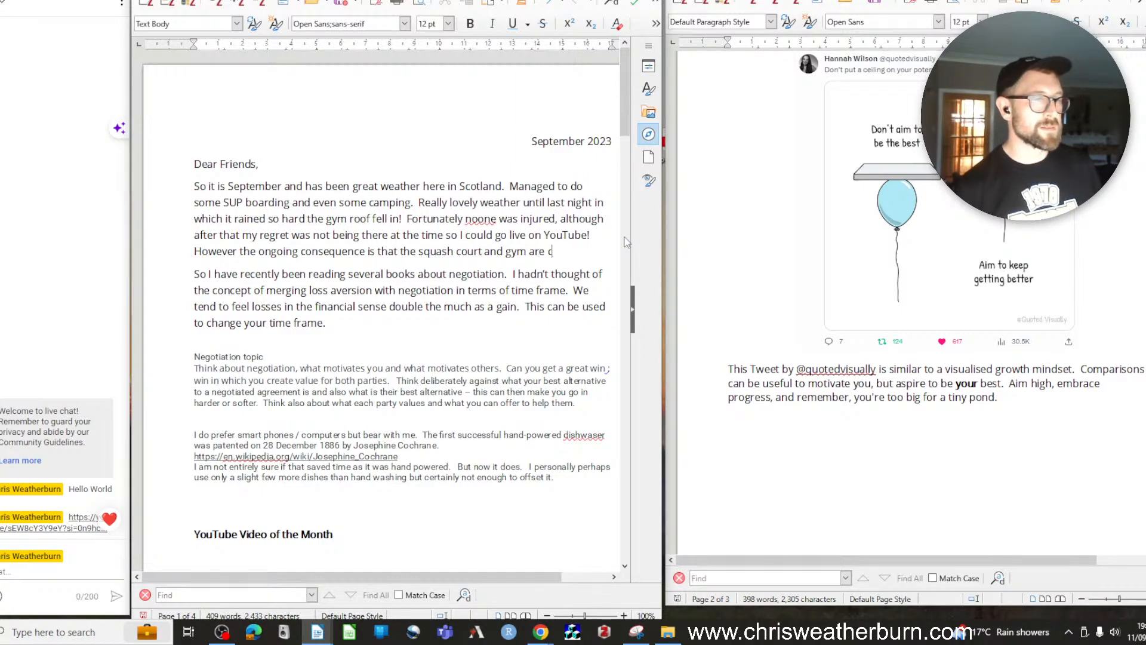
pyautogui.write('losed so')
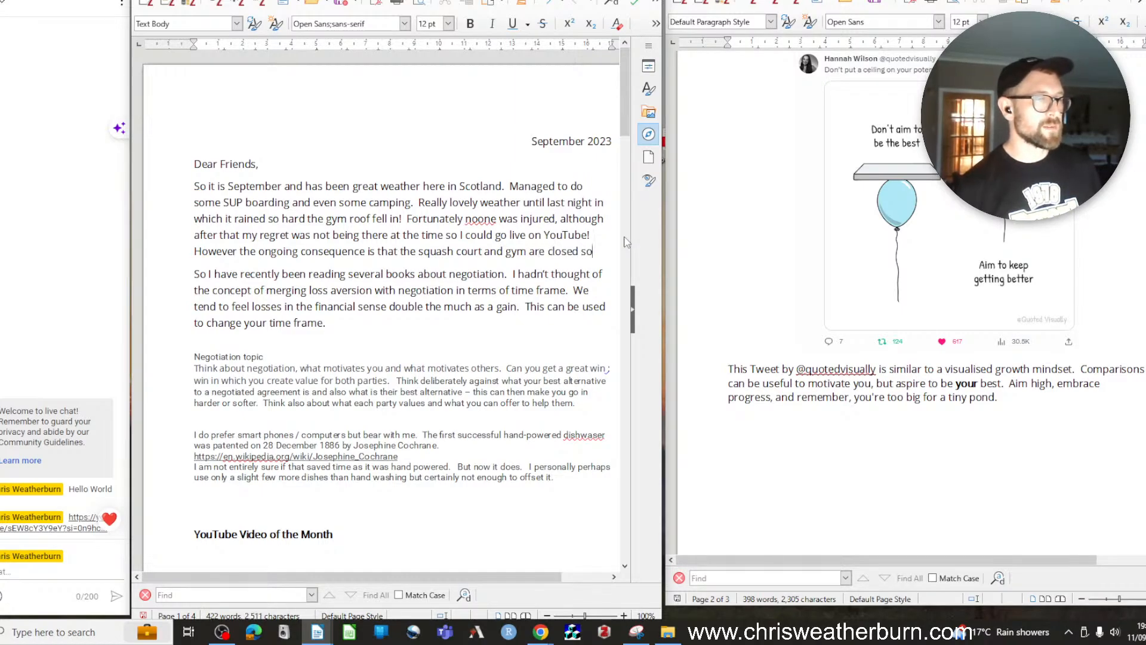
pyautogui.write(' the silver lin')
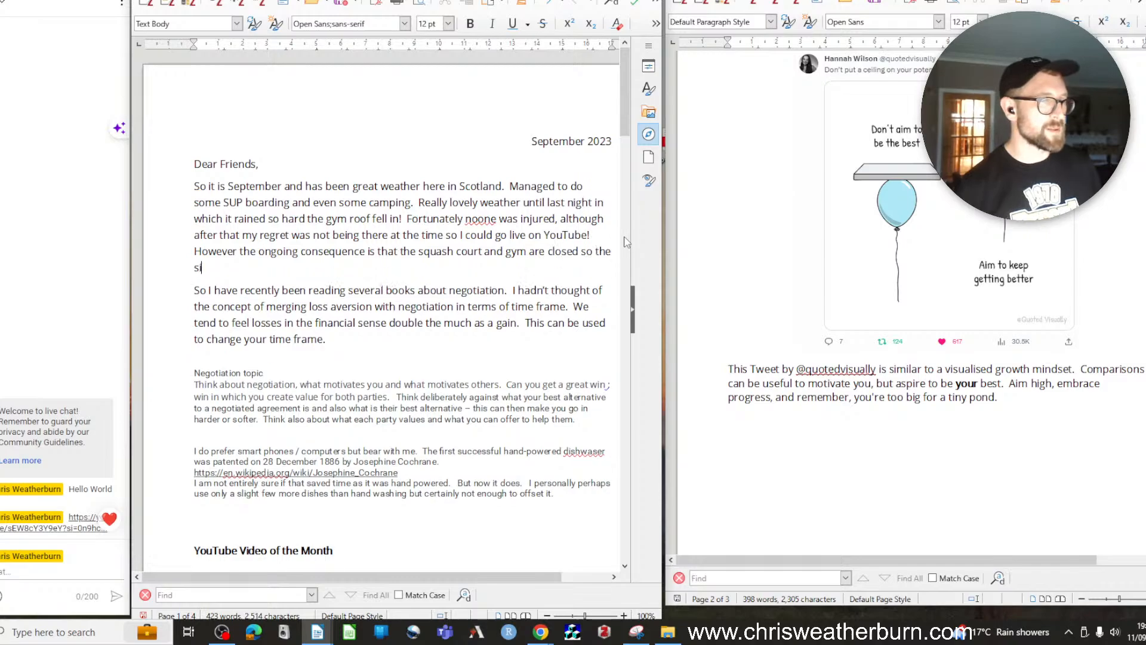
pyautogui.write('ing is I')
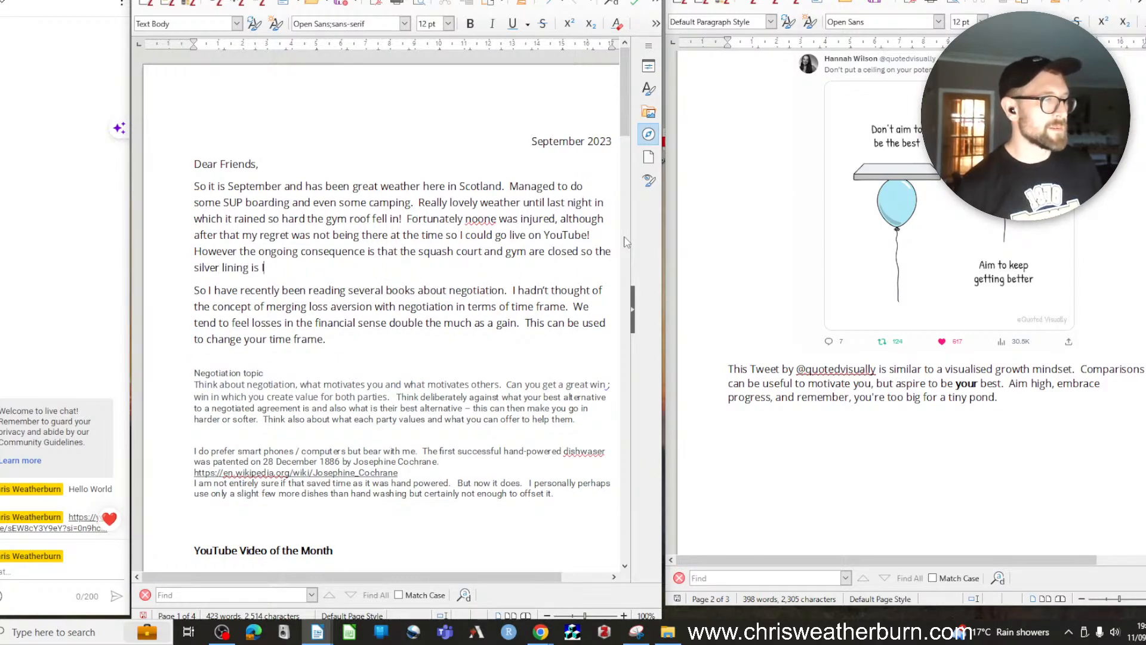
pyautogui.write(' can write thi')
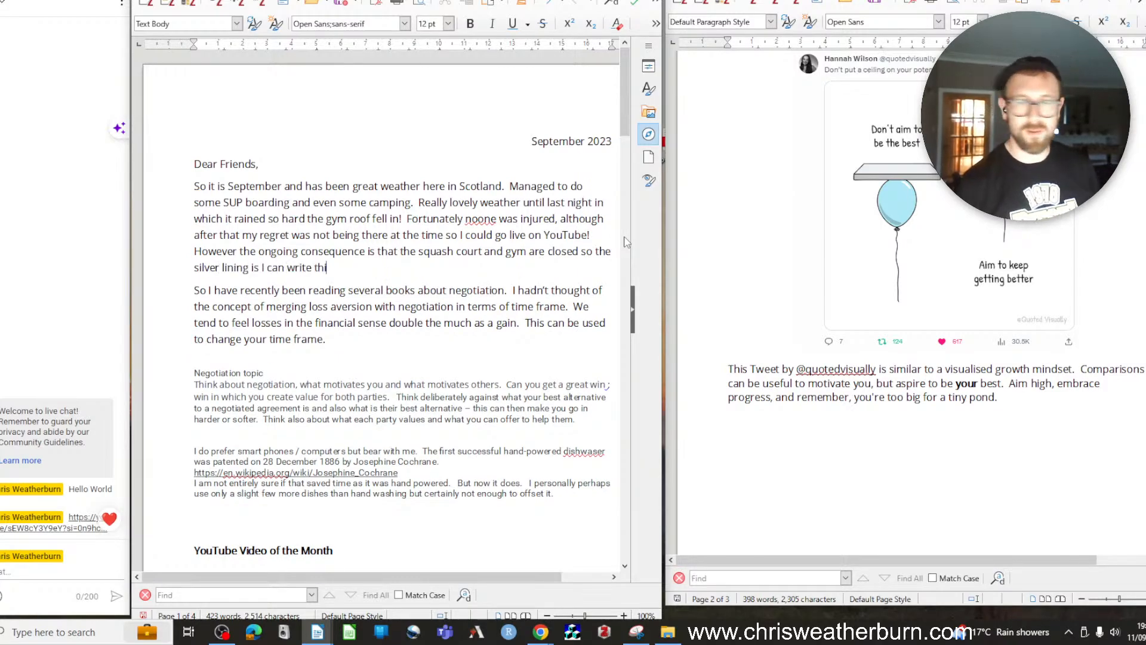
pyautogui.write('s newsletter.')
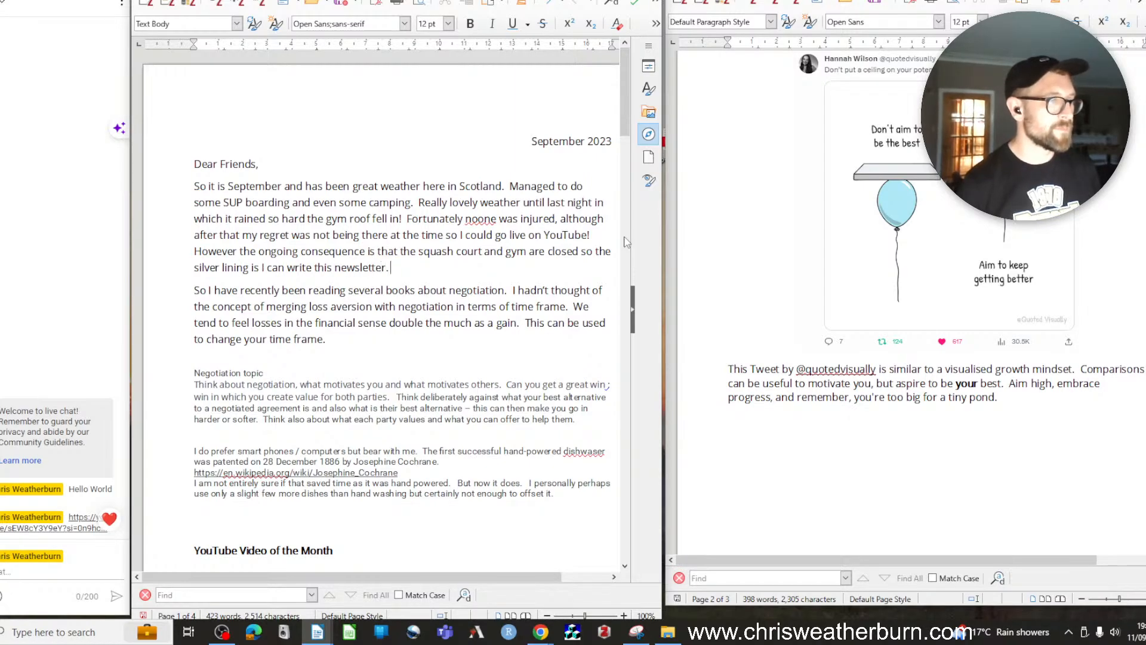
# Reword the second paragraph's opening as "Negotiation remains an important topic to me" and add "until recently" after "in terms of time frame"
pyautogui.scroll(-2, 185, 237)
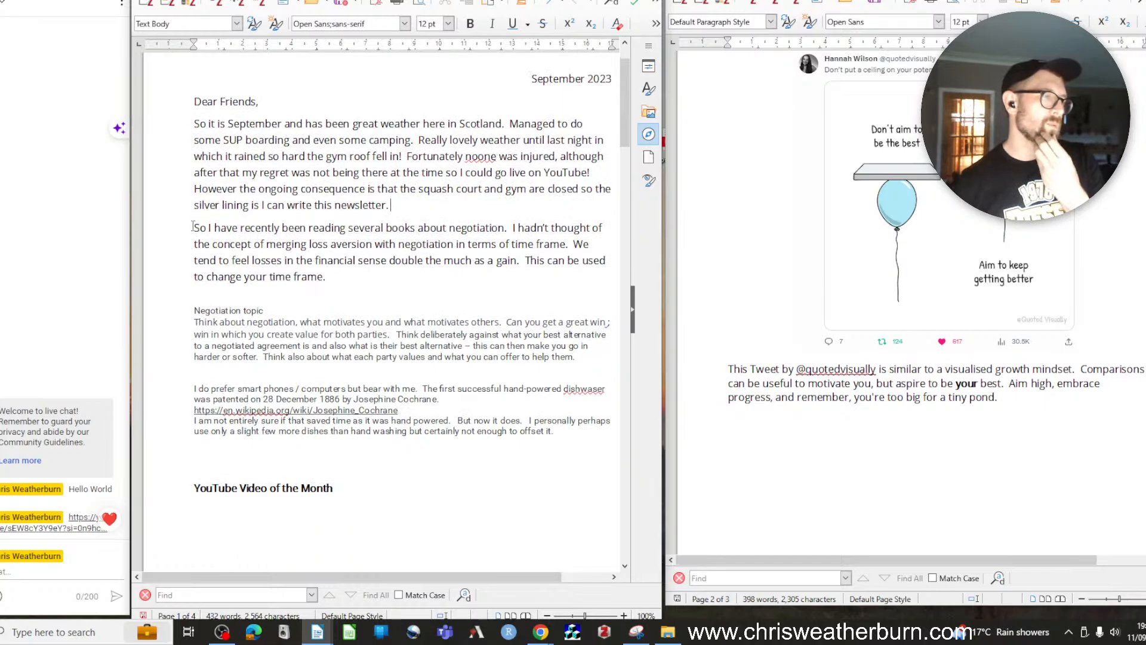
pyautogui.moveTo(192, 227); pyautogui.dragTo(457, 228)
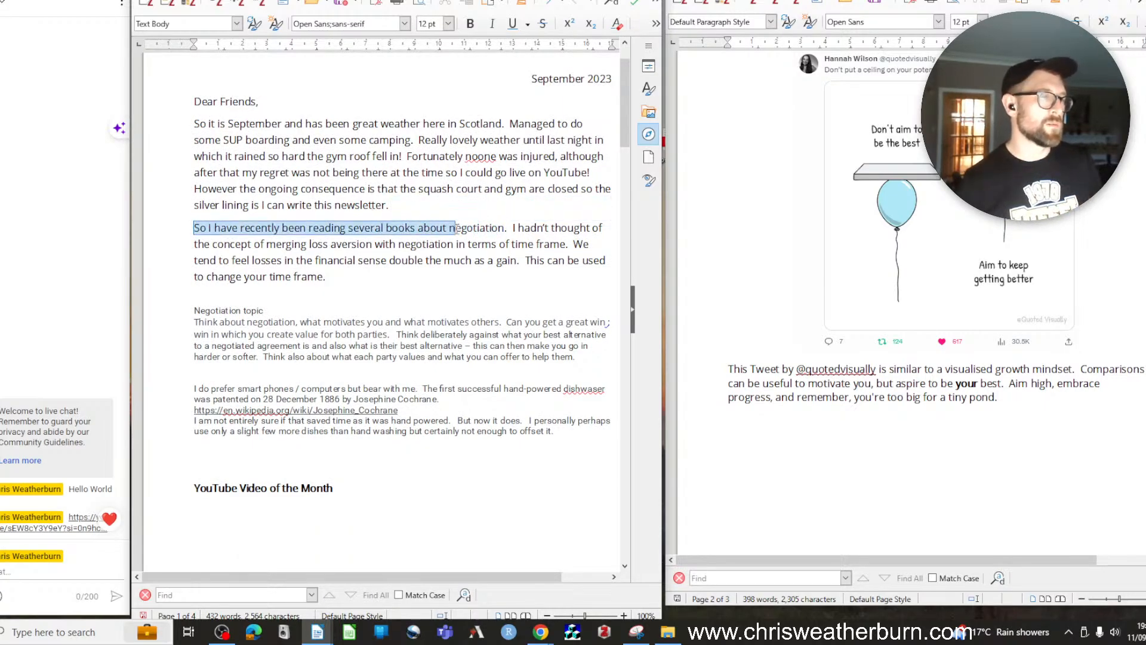
pyautogui.write('Negotiation')
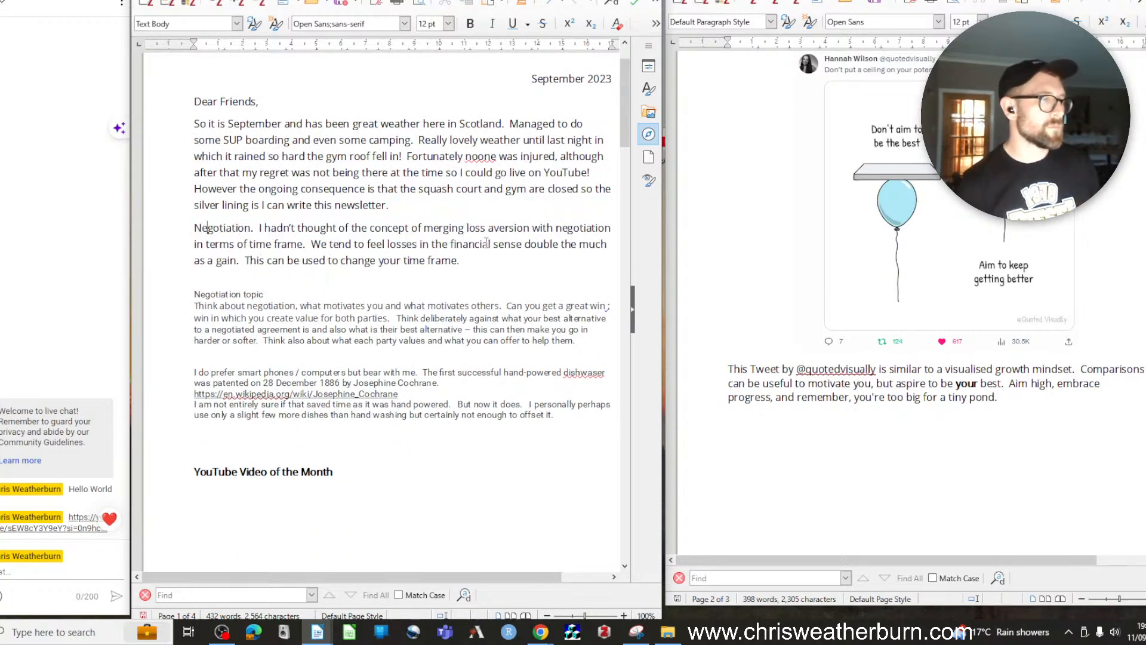
pyautogui.write(' remains')
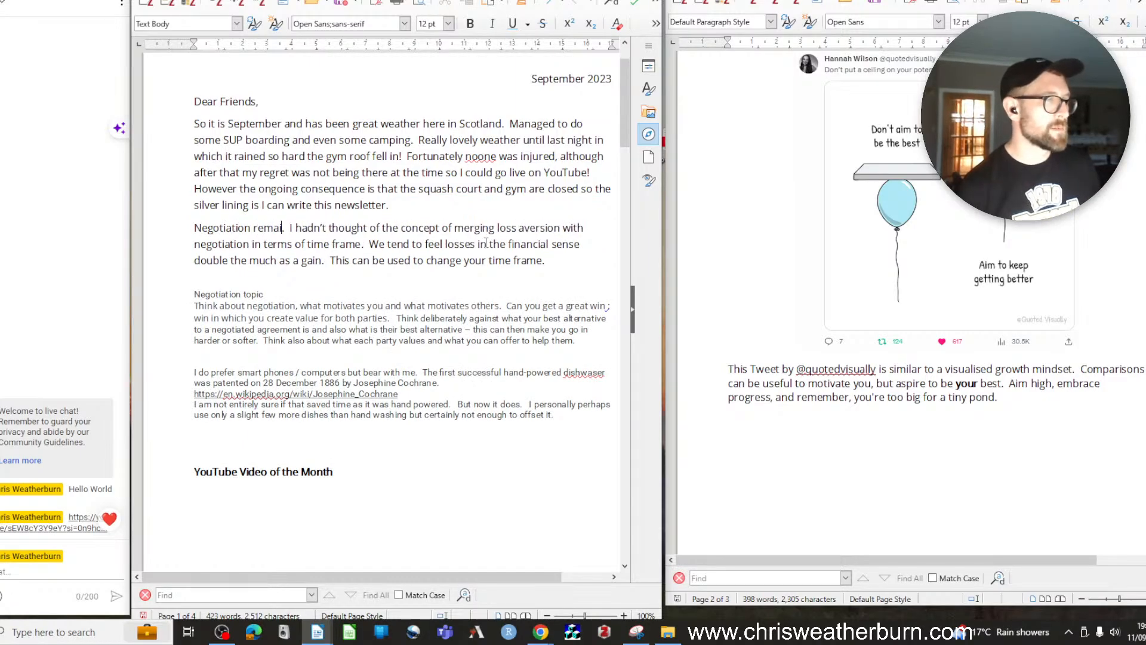
pyautogui.write(' an important')
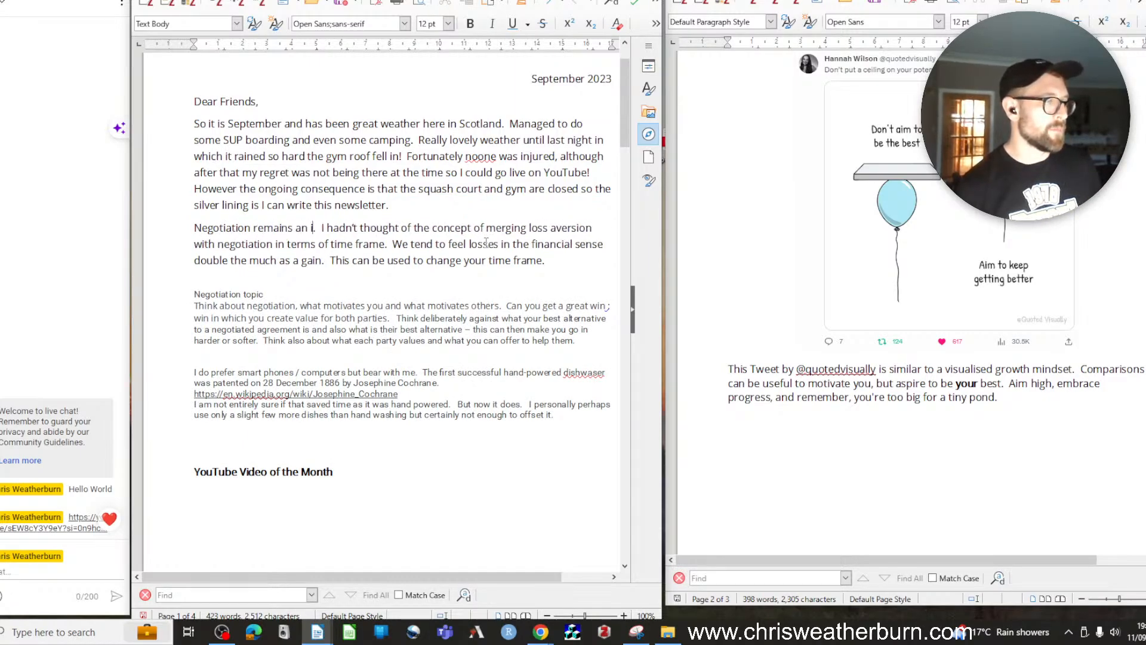
pyautogui.write(' topc')
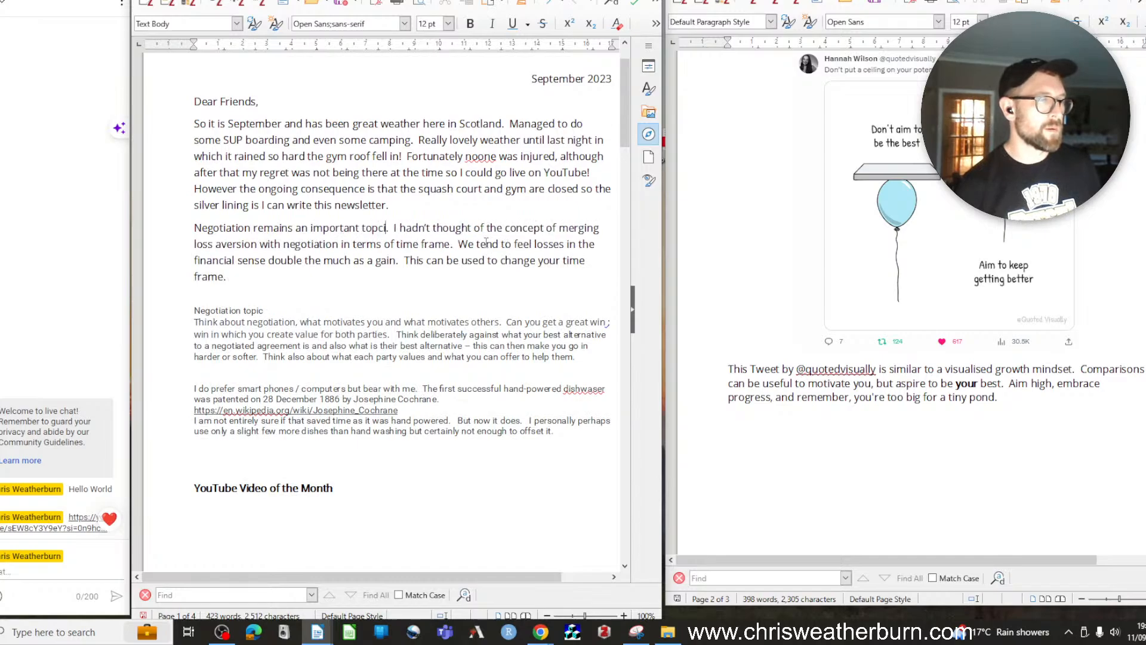
pyautogui.press('BackSpace')
pyautogui.write('ic to me')
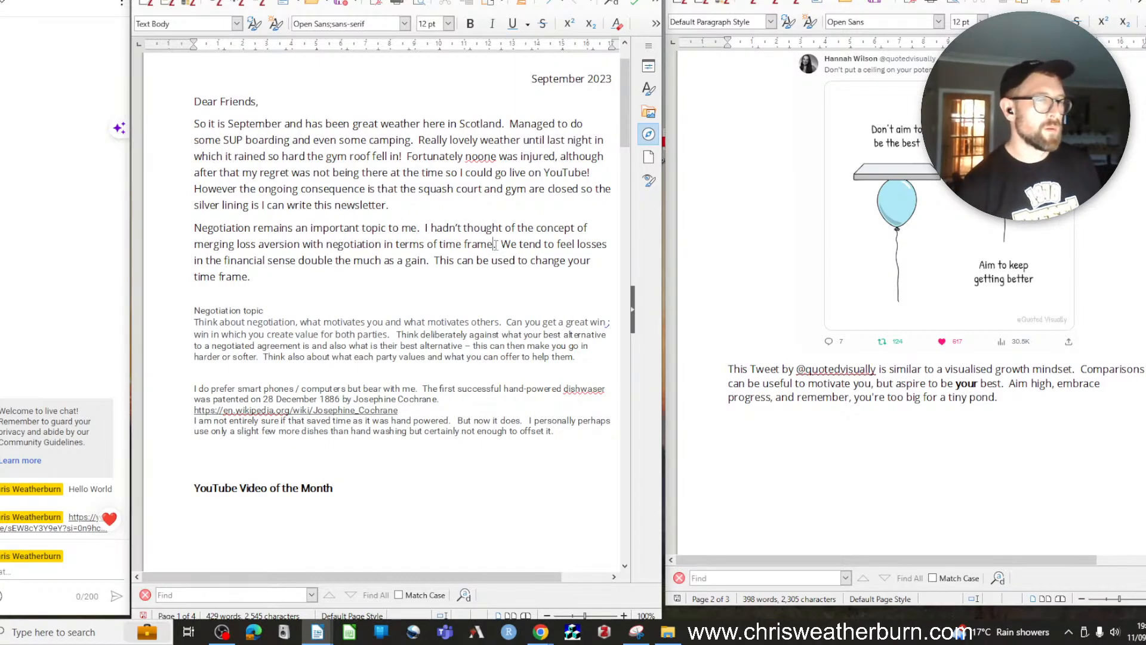
pyautogui.write('until recently')
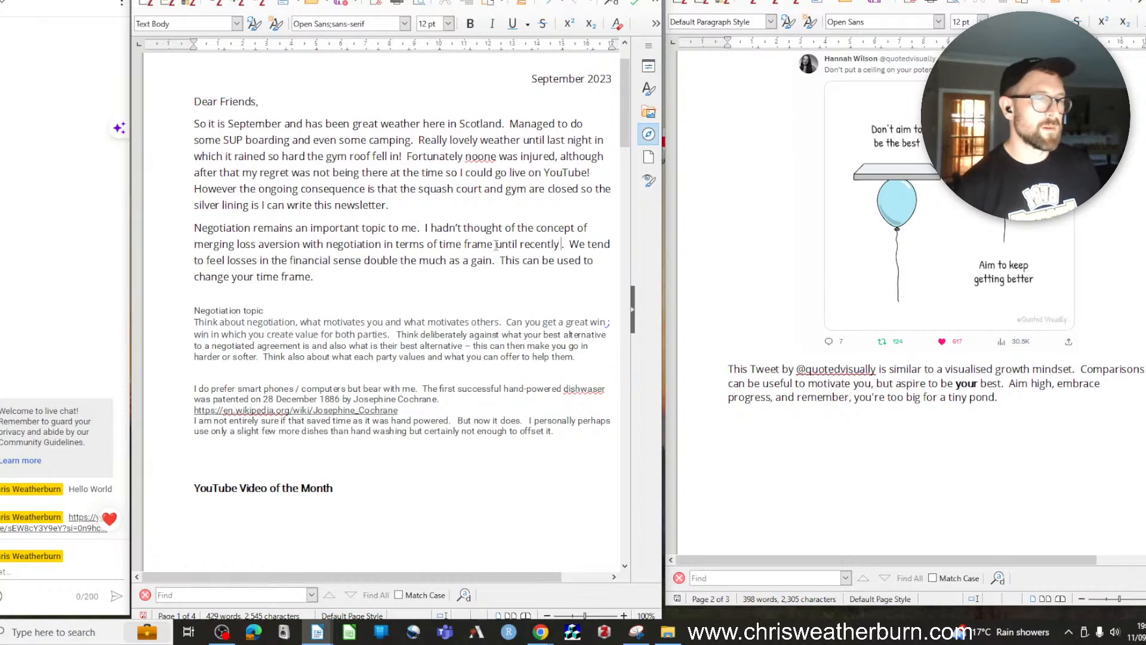
pyautogui.write(' in which I')
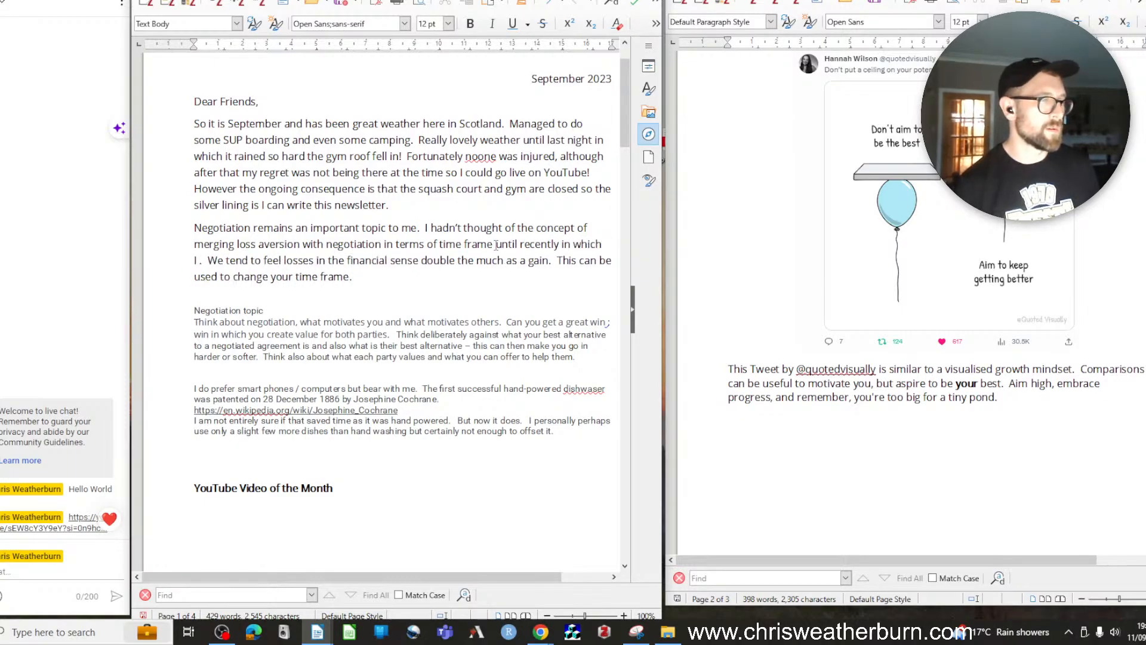
pyautogui.press('BackSpace')
pyautogui.press('BackSpace')
pyautogui.press('BackSpace')
pyautogui.press('BackSpace')
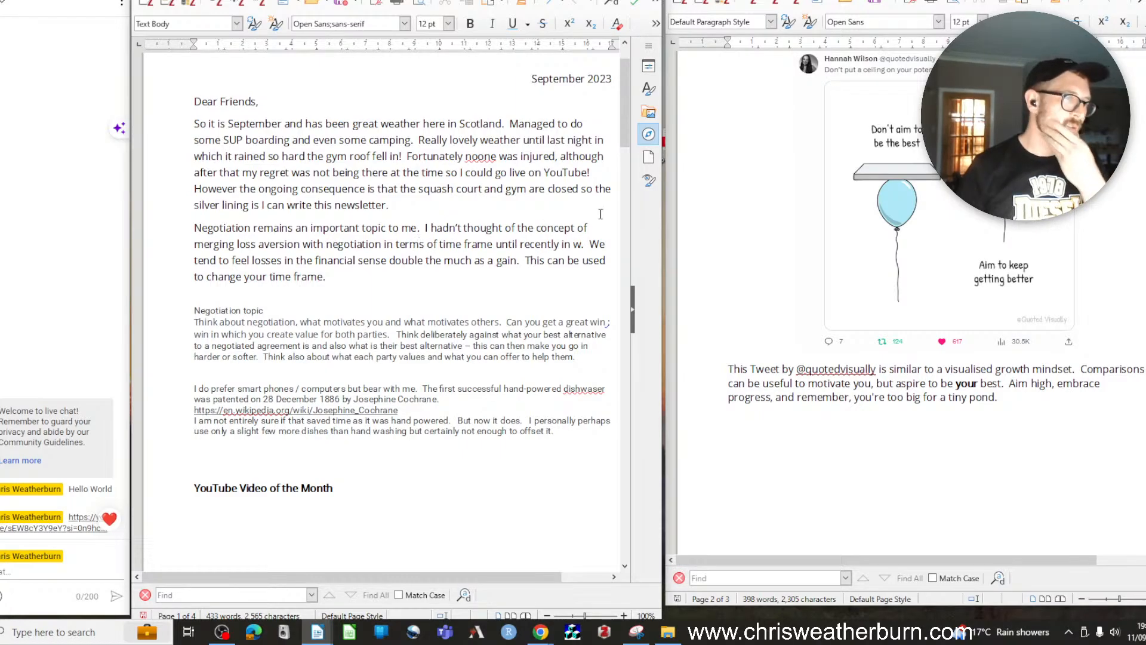
pyautogui.press('BackSpace')
pyautogui.press('BackSpace')
pyautogui.press('BackSpace')
pyautogui.press('BackSpace')
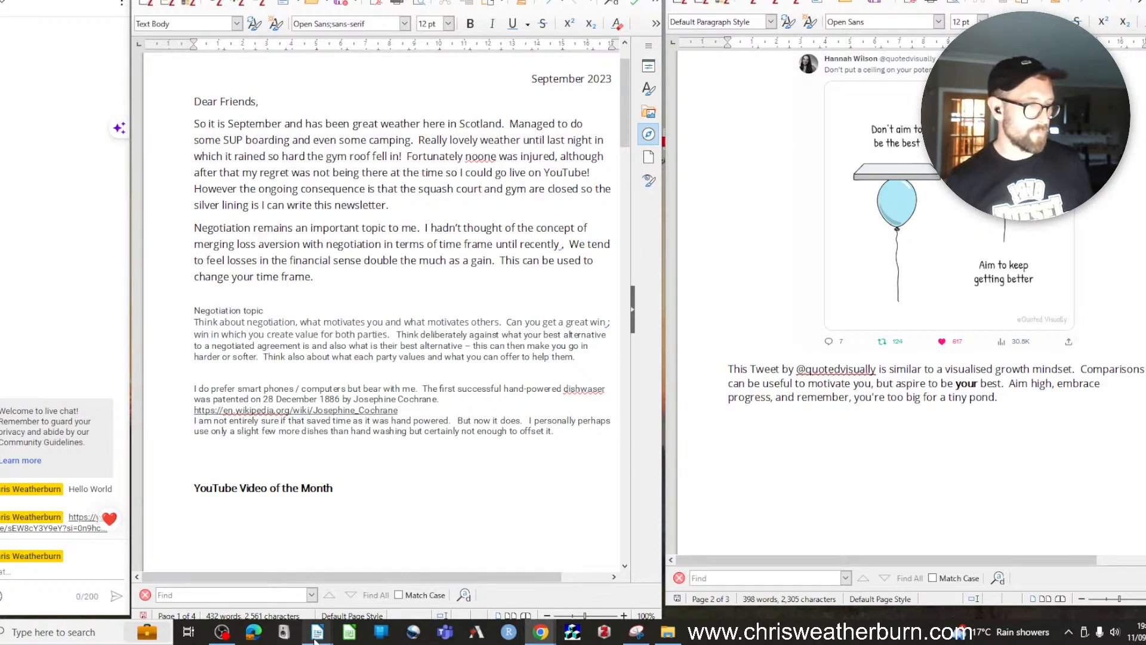
# Create a new blank text document and paste in the negotiation notes beginning "Focus not on your needs but how you can address"
pyautogui.moveTo(315, 640)
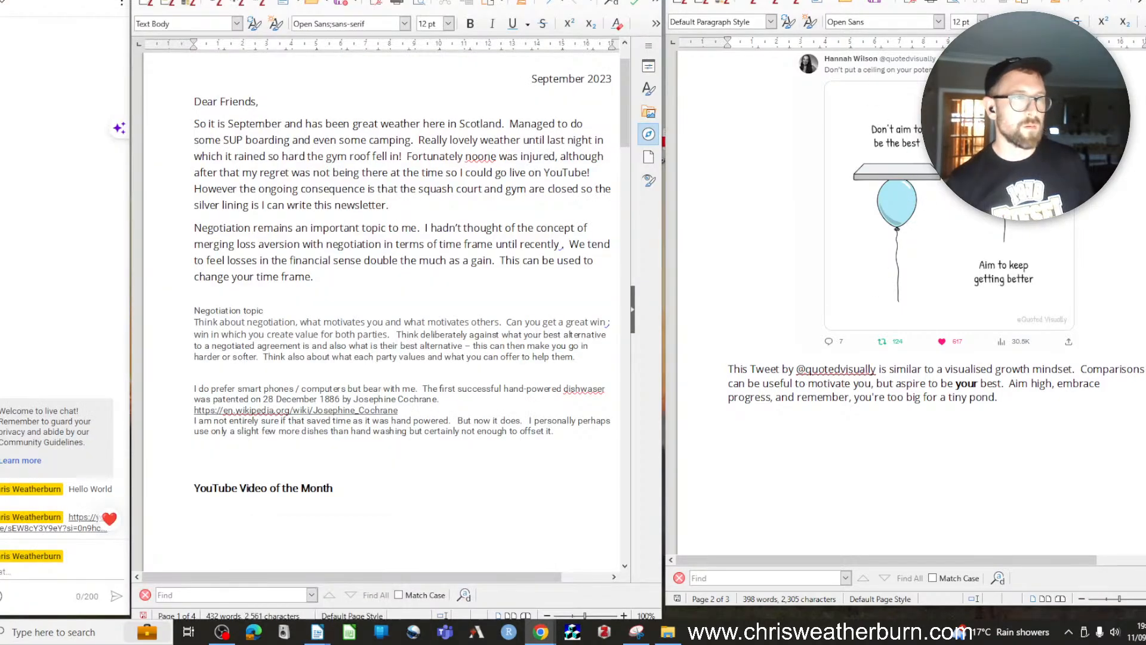
pyautogui.click(682, 2)
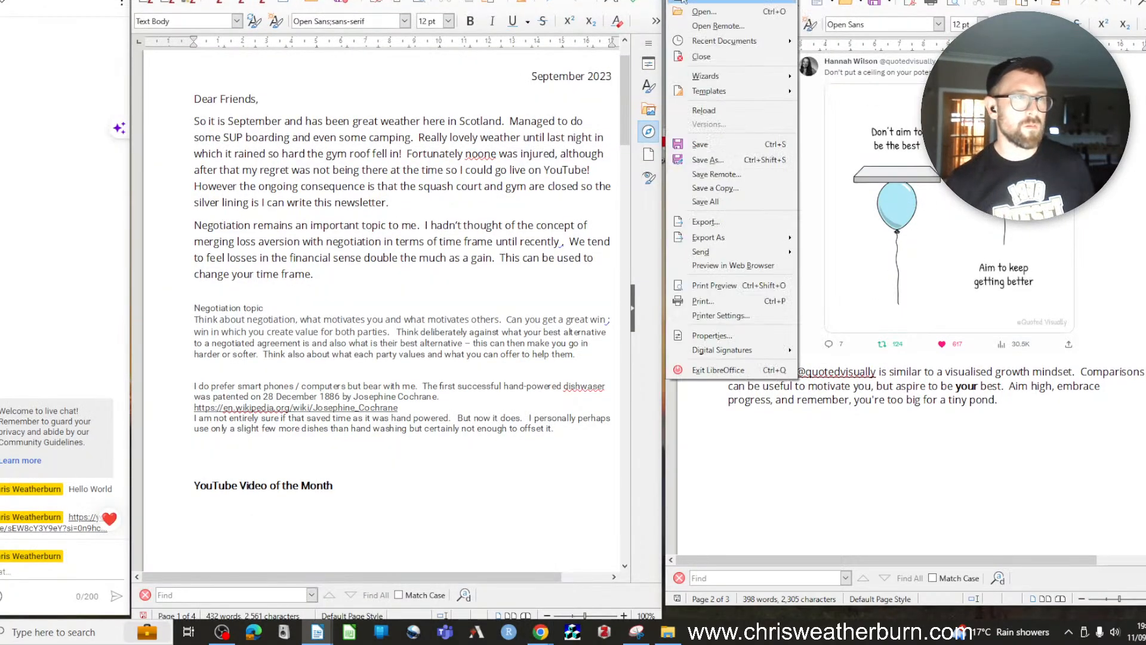
pyautogui.moveTo(686, 3)
pyautogui.click(830, 12)
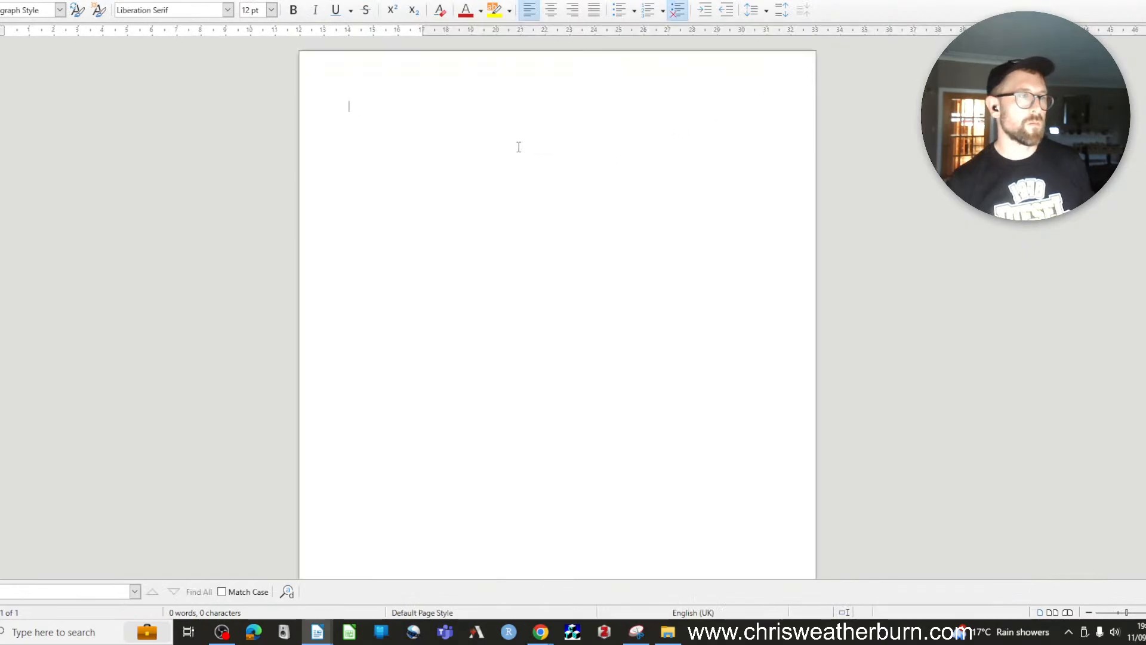
pyautogui.write("Focus not on your needs but how you can address the other side's present needs. Be sure to have A best alternative to negotiated agreement in mind. Try to establish your negotiation partners best alternative to a negotiate agreement. Have your goal very ambitious this should not be your bottom line. Think what the person you are negotiating with? Prices and aim to get there. Consider tying in for longer. Term contracts this allows you to have ongoing custom. Consider other ways to add value. Do not solely focus on price. For example, it may be a term of 2 years. Paid up front, you could then provide a discount. It is a good way of lowering your price with your first counter offer. Saying that if they paid up front, you would do a lower price. Cause you were given a concession. In an negotiation, there are 3 levels, interests, rights, and power. Ideally, you focus on the other person's interests. This allows you to think about the future and work together. An example would be rather than thinking of yourself buying a cheaper car price. Think of the car seller and they need to ship more by the end of the quarter. Innocence power is threats and rights are who said what? But if you can shift to the other person's interest, it will move things forward productively. If you want other side to take a risk highlight loss - this means that they are more likely to change to avoid potential loss. If you want them to maintain status quo highlight gain. A compelling message uses loss to cause action & poses a solution. Too much goes to fear which causes inaction. Gains often aren't enough to prompt someone to depart from stays quo. We feel losses double as much as gains")
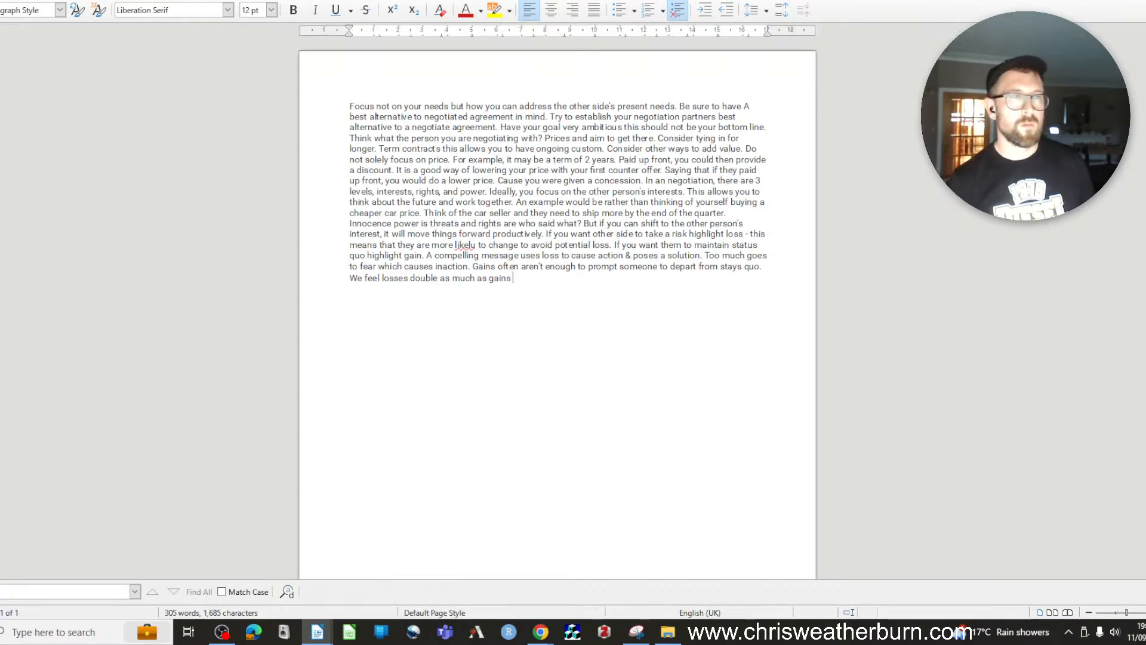
# Narrow the negotiation notes window and place it beside the September newsletter with its full lines of text in view
pyautogui.moveTo(418, 1); pyautogui.dragTo(929, 1)
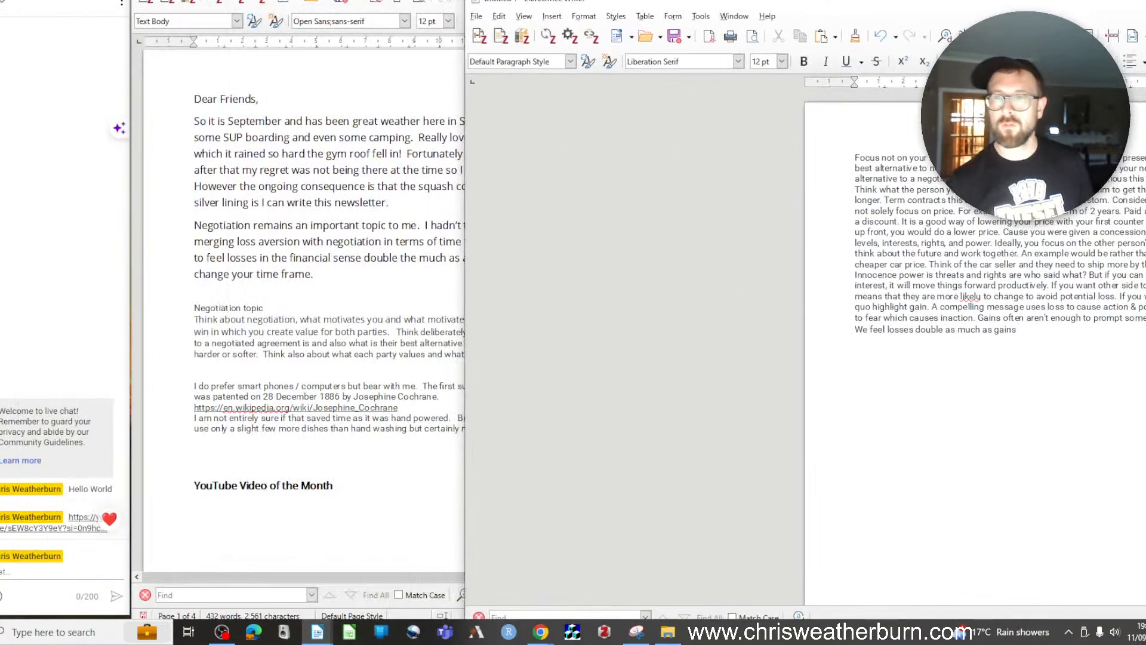
pyautogui.moveTo(1145, 298); pyautogui.dragTo(939, 298)
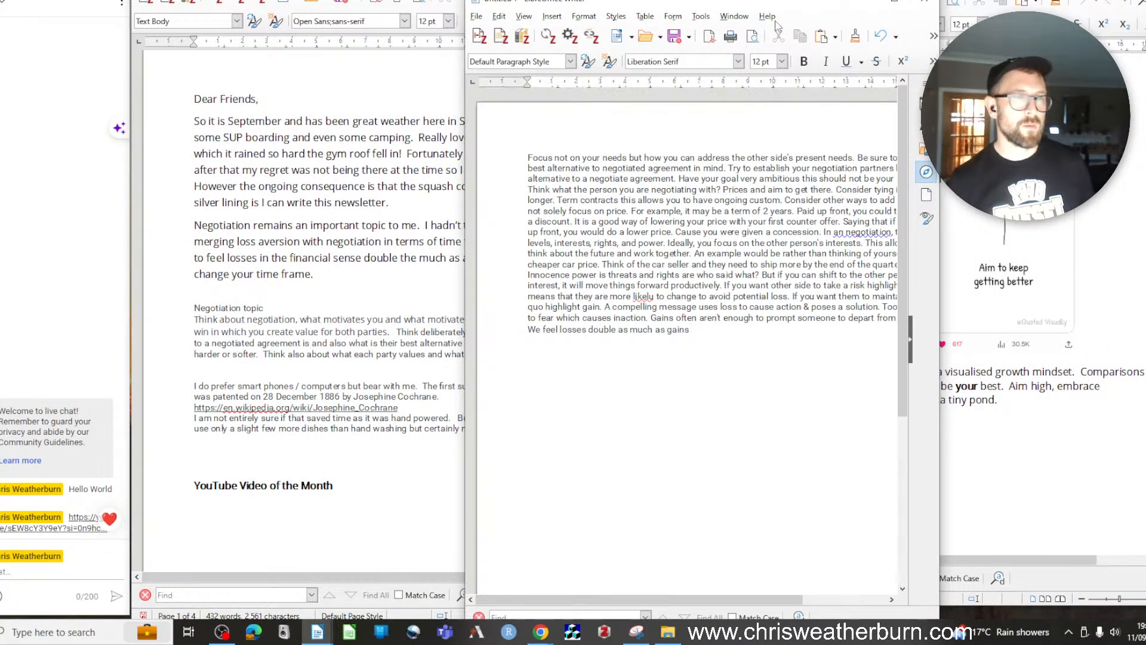
pyautogui.moveTo(776, 1); pyautogui.dragTo(975, 0)
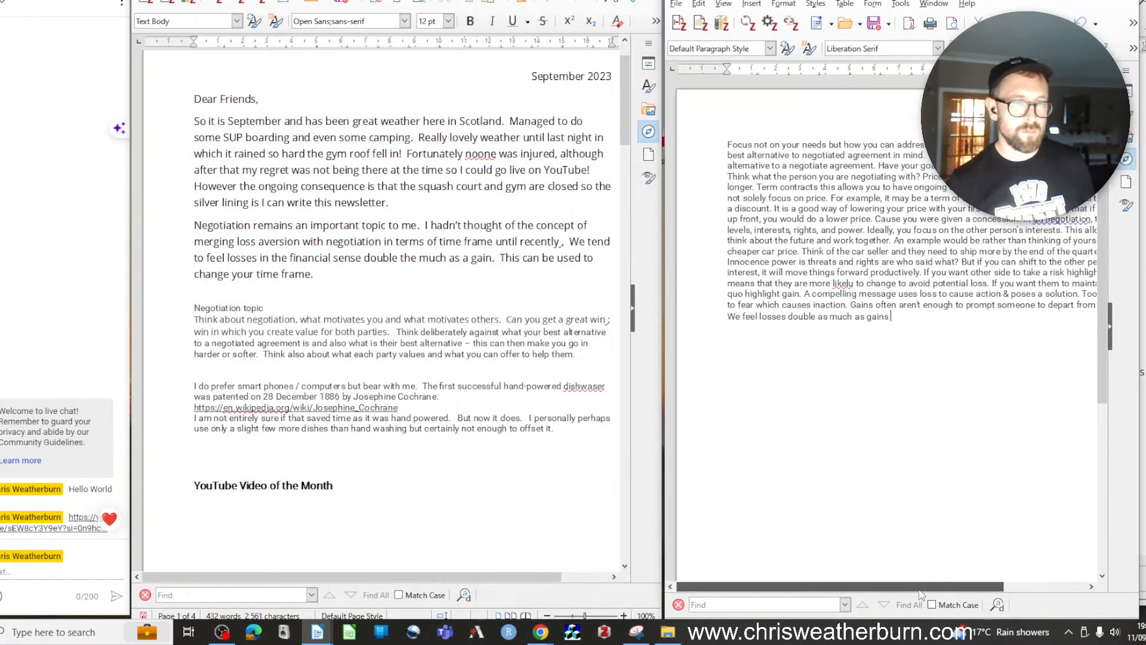
pyautogui.moveTo(921, 594); pyautogui.dragTo(955, 591)
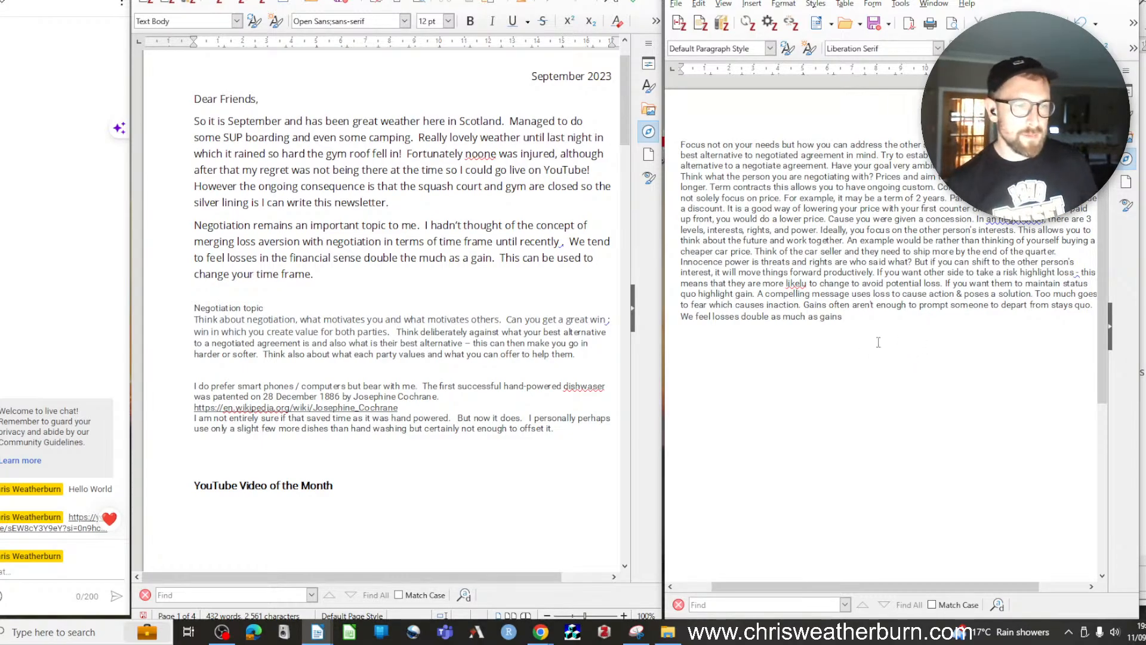
pyautogui.moveTo(898, 1); pyautogui.dragTo(928, 0)
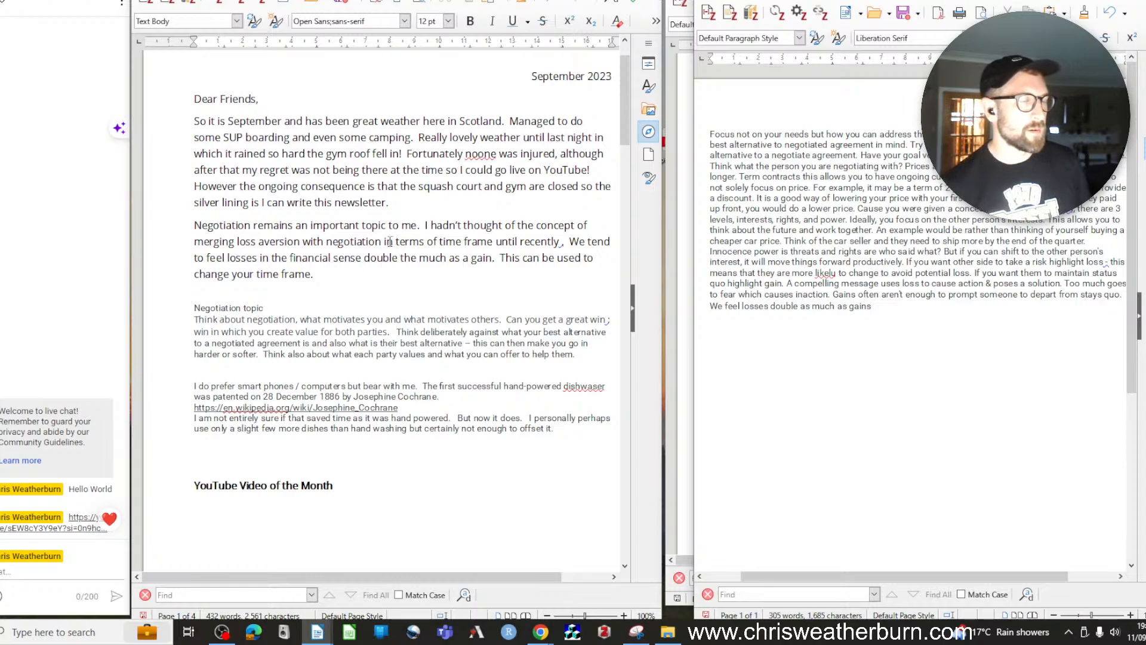
# In the newsletter's negotiation paragraph, remove the stray space after "until recently" and correct "double the much" to "double as much"
pyautogui.click(558, 241)
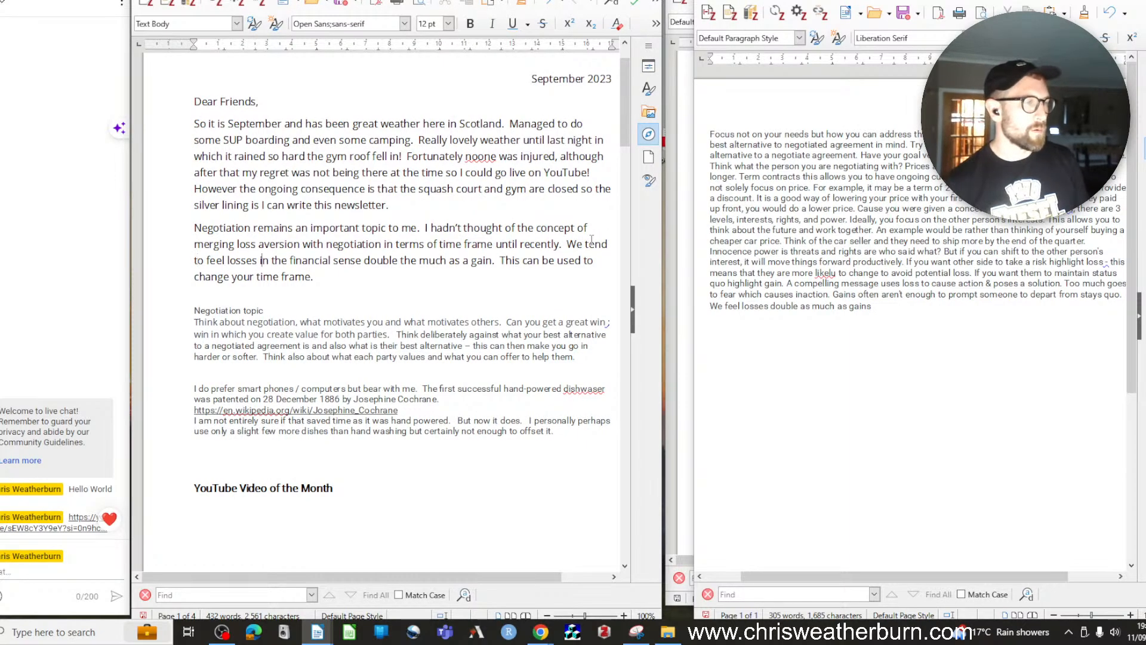
pyautogui.press('Right')
pyautogui.press('Right')
pyautogui.press('Right')
pyautogui.press('Right')
pyautogui.press('Right')
pyautogui.press('Right')
pyautogui.press('Right')
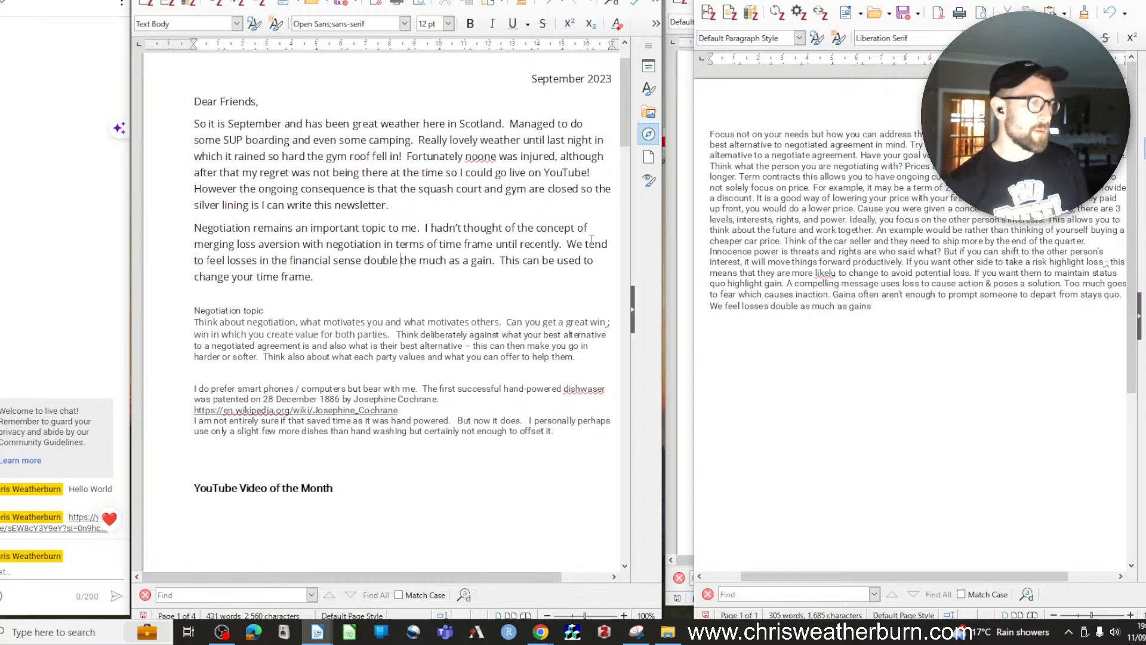
pyautogui.write('as')
pyautogui.press('Delete')
pyautogui.press('Delete')
pyautogui.press('Delete')
pyautogui.press('Delete')
pyautogui.press('Right')
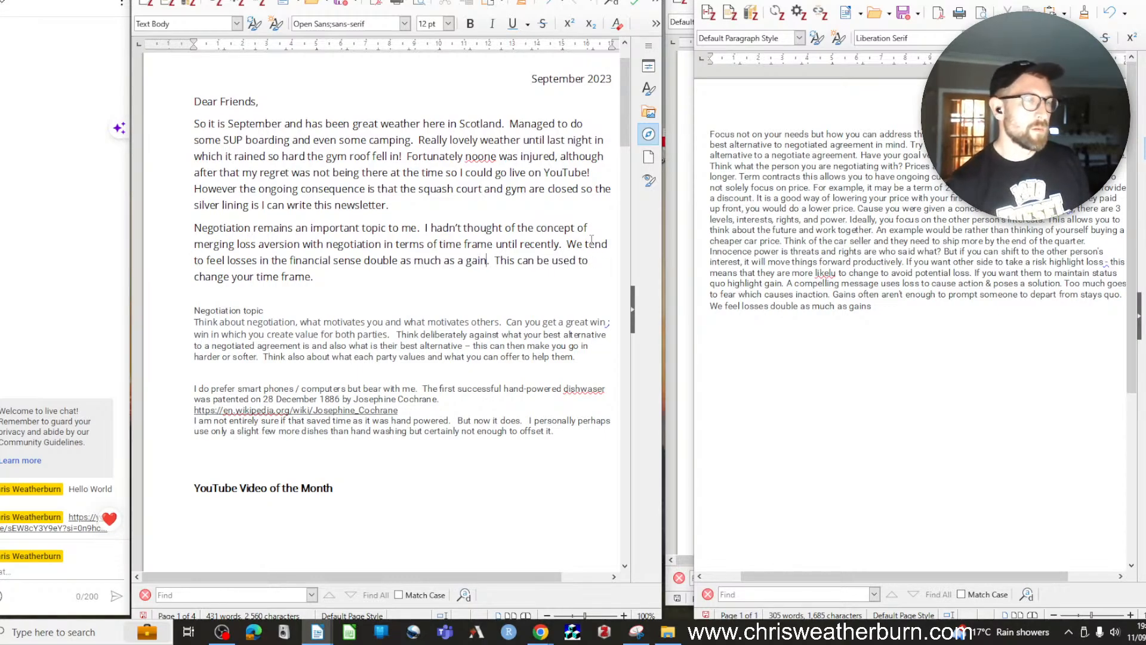
pyautogui.write(', for example')
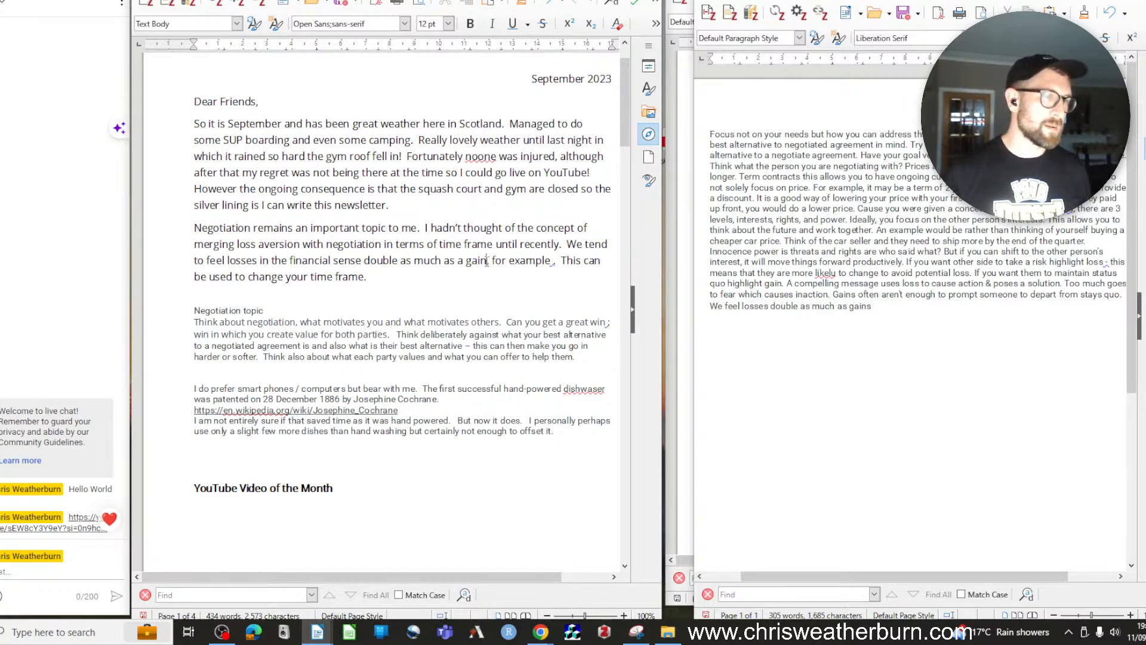
pyautogui.moveTo(487, 260); pyautogui.dragTo(556, 262)
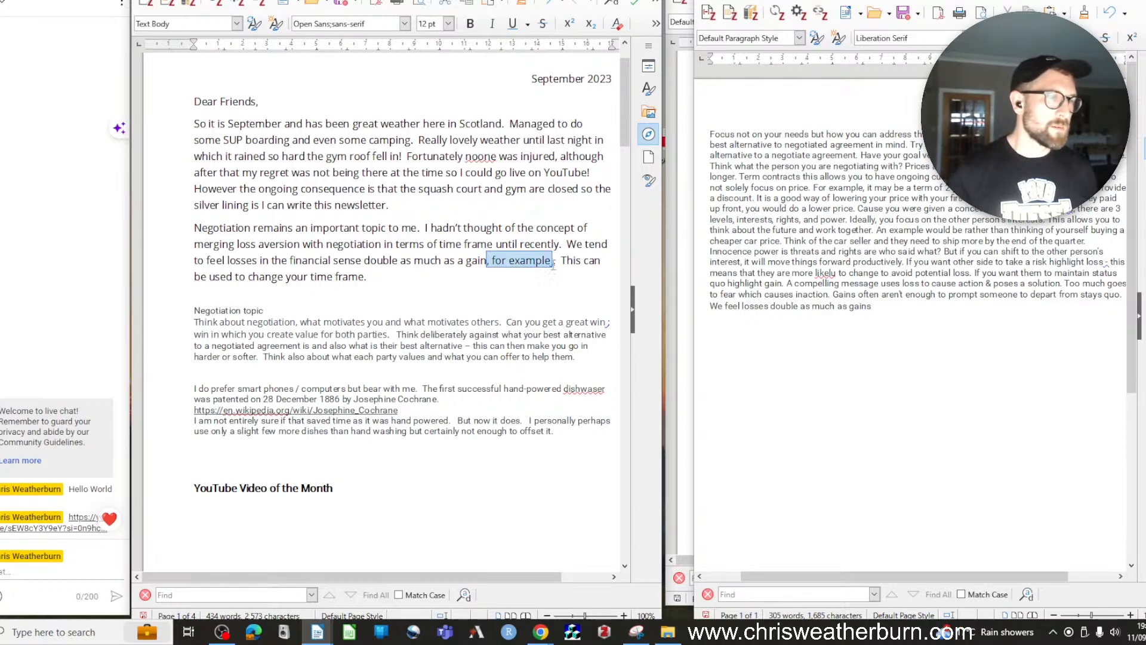
pyautogui.press('Delete')
# In the newsletter's negotiation paragraph, insert "So this can be applied to negotiation -" before "This can be used to change your time frame"
pyautogui.press('Right')
pyautogui.press('Right')
pyautogui.write('So thi ')
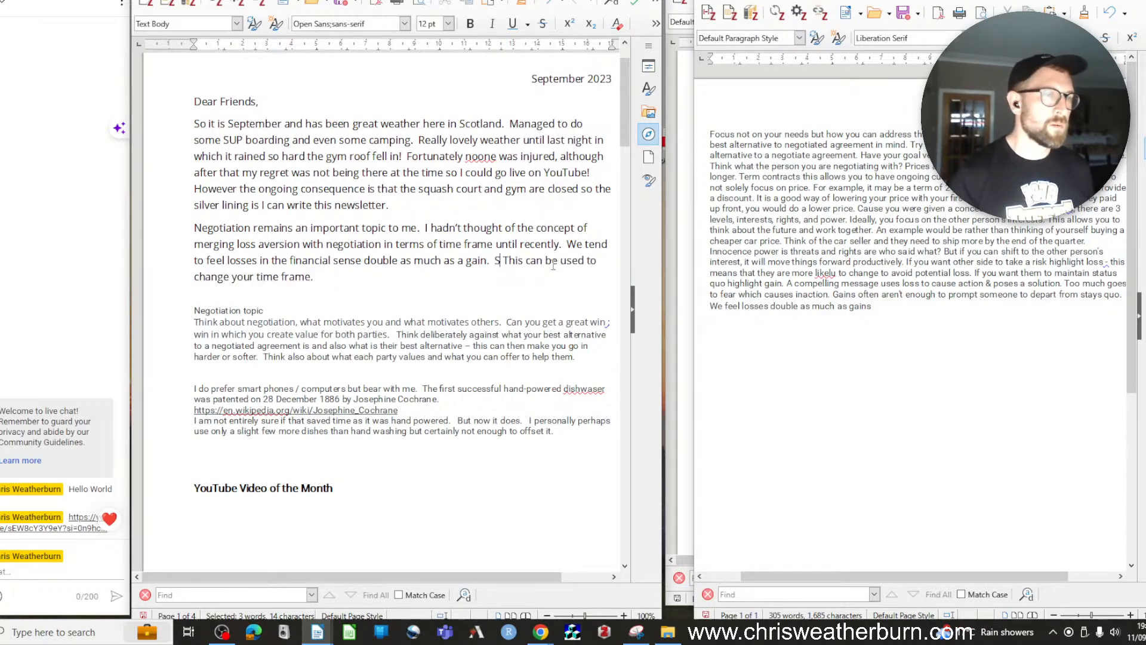
pyautogui.write('s can be applie')
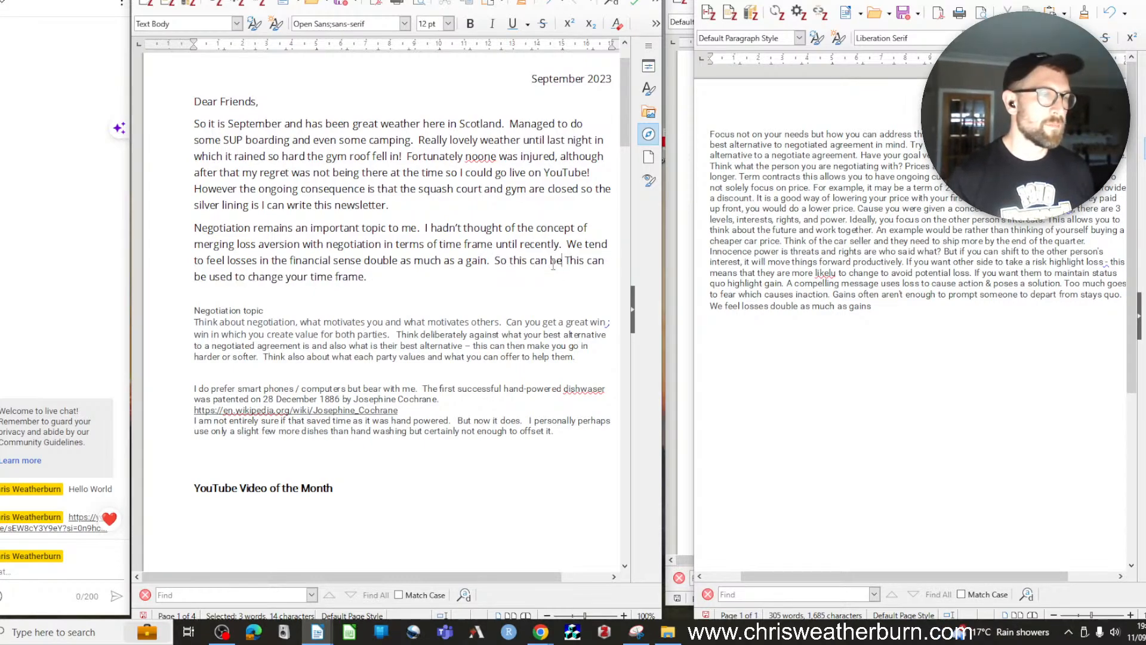
pyautogui.write('d to ne')
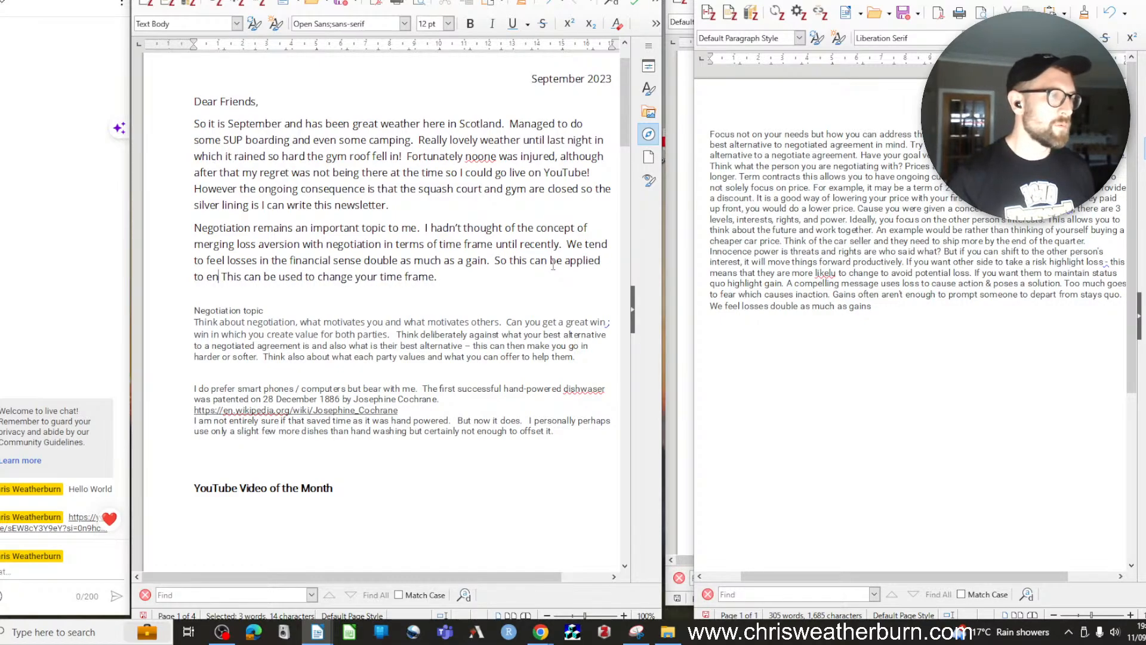
pyautogui.write('go')
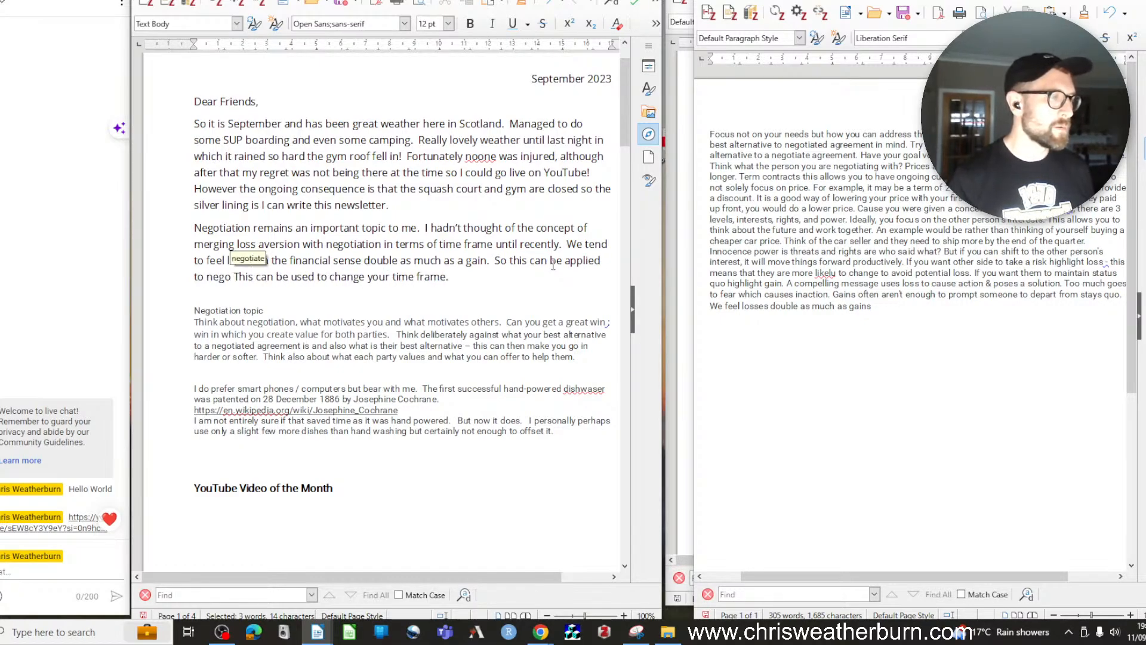
pyautogui.write('tiation -')
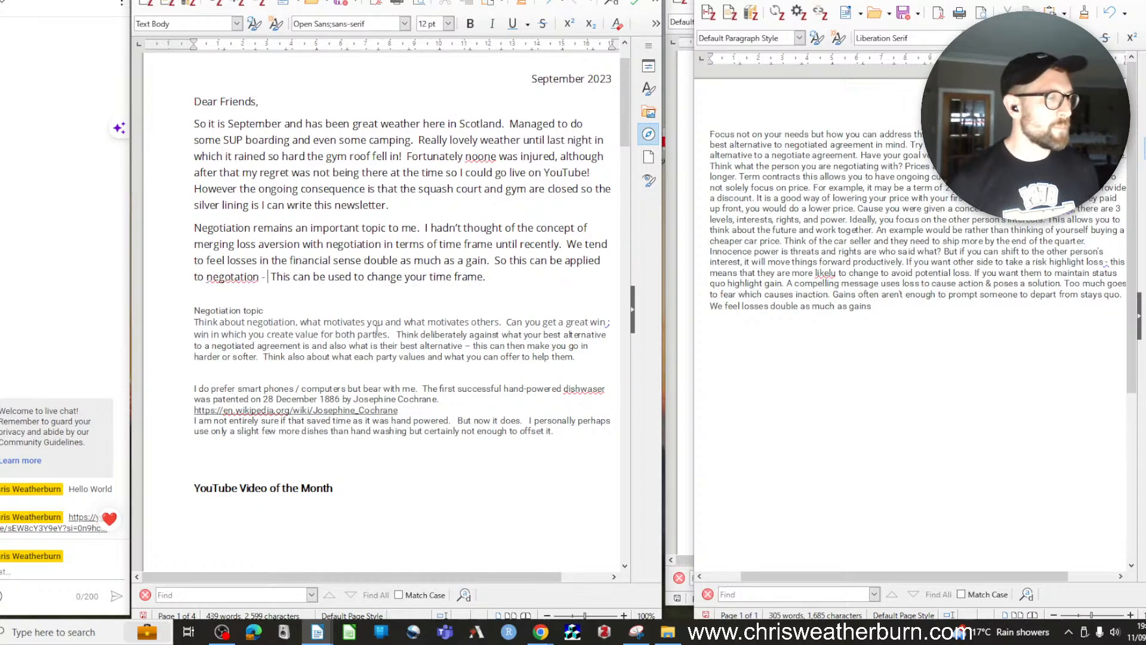
pyautogui.moveTo(193, 310); pyautogui.dragTo(348, 315)
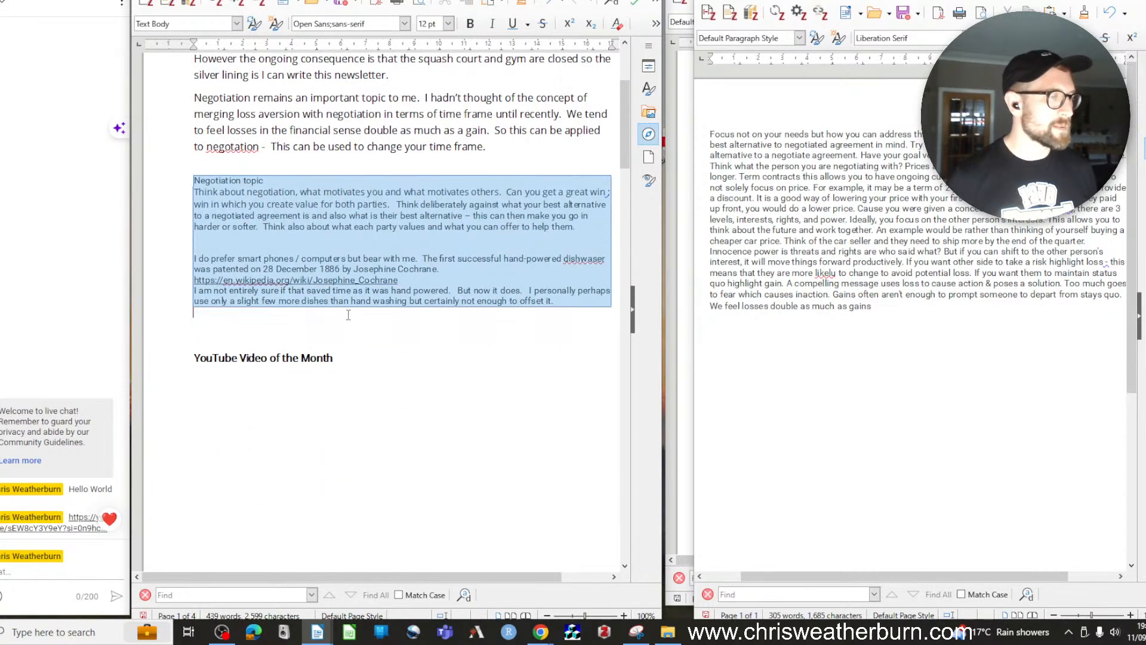
pyautogui.scroll(-10, 348, 315)
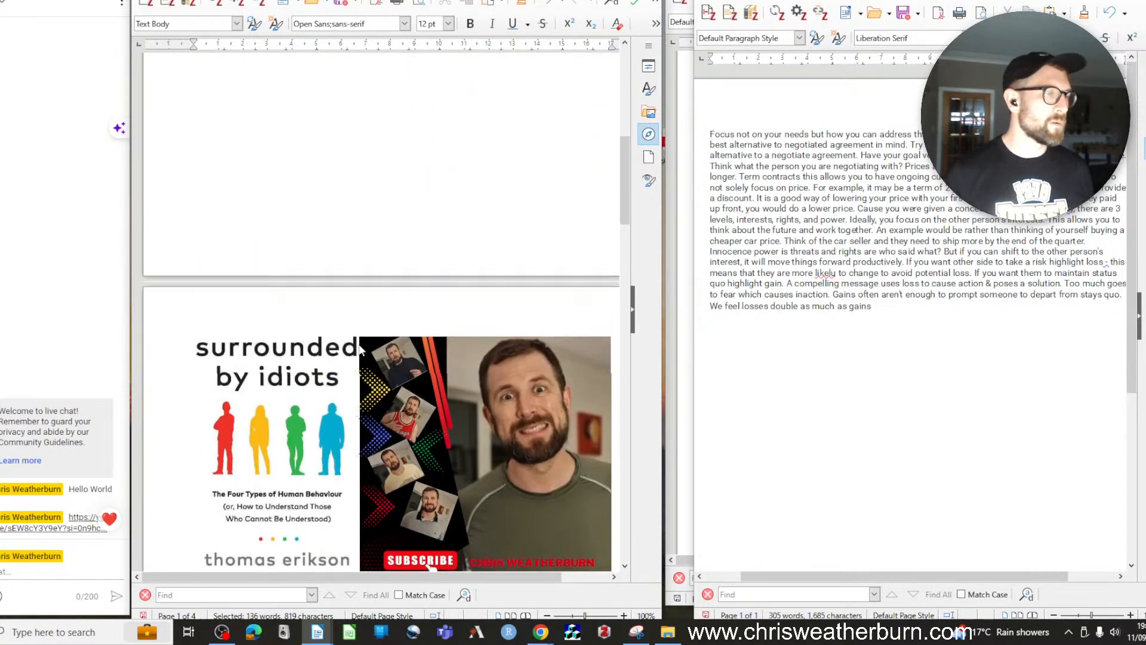
pyautogui.scroll(10, 360, 348)
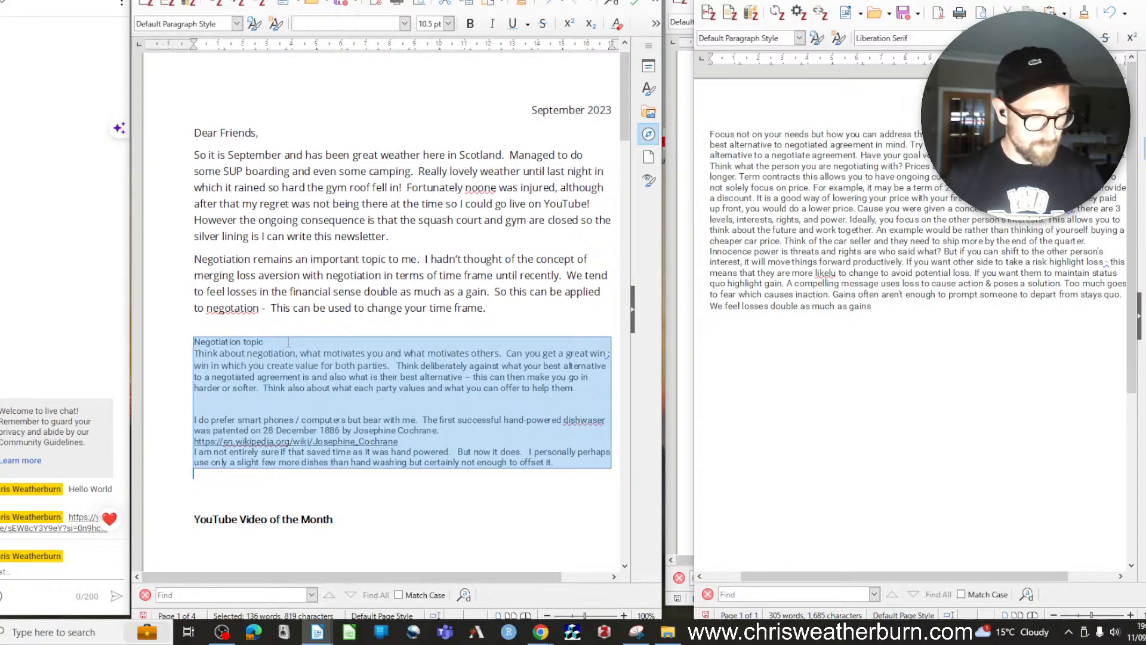
pyautogui.click(225, 316)
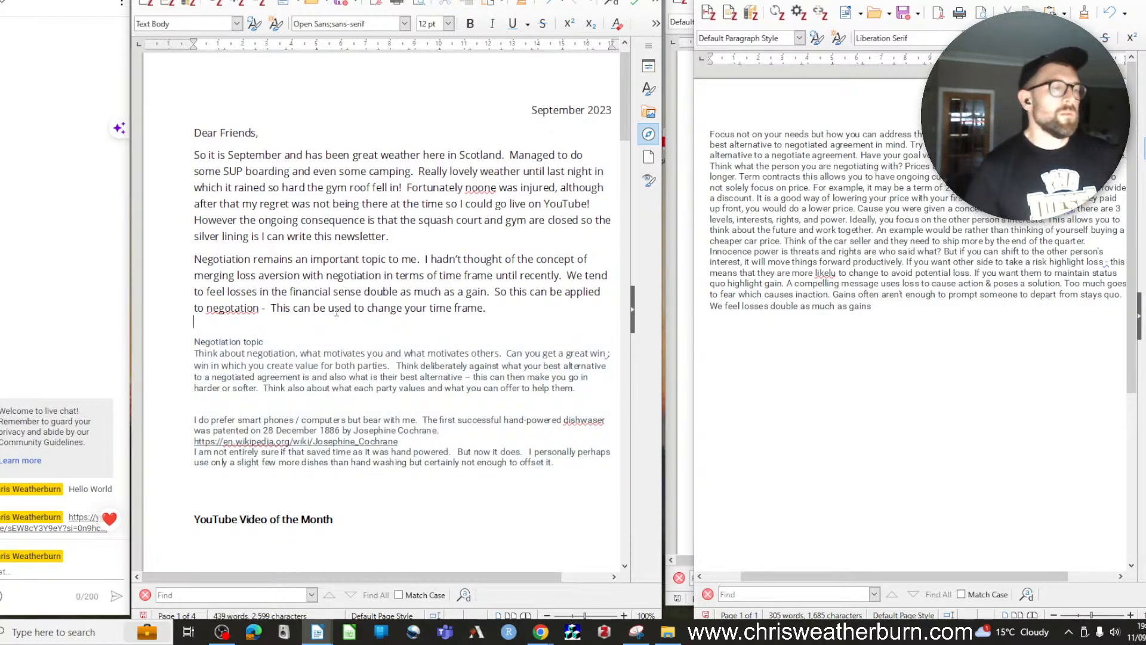
# Correct the misspelt "negotiation" and reword the new sentence as "This can be applied to topic of negotiation"
pyautogui.rightClick(233, 310)
pyautogui.click(280, 323)
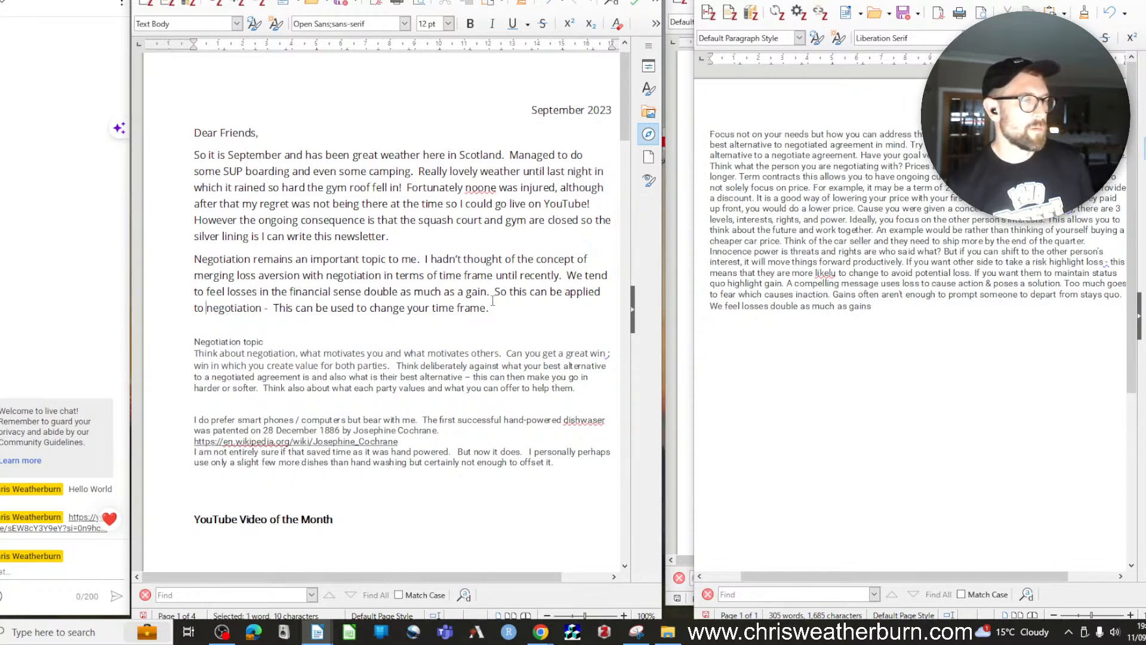
pyautogui.moveTo(494, 293); pyautogui.dragTo(514, 294)
pyautogui.write('T')
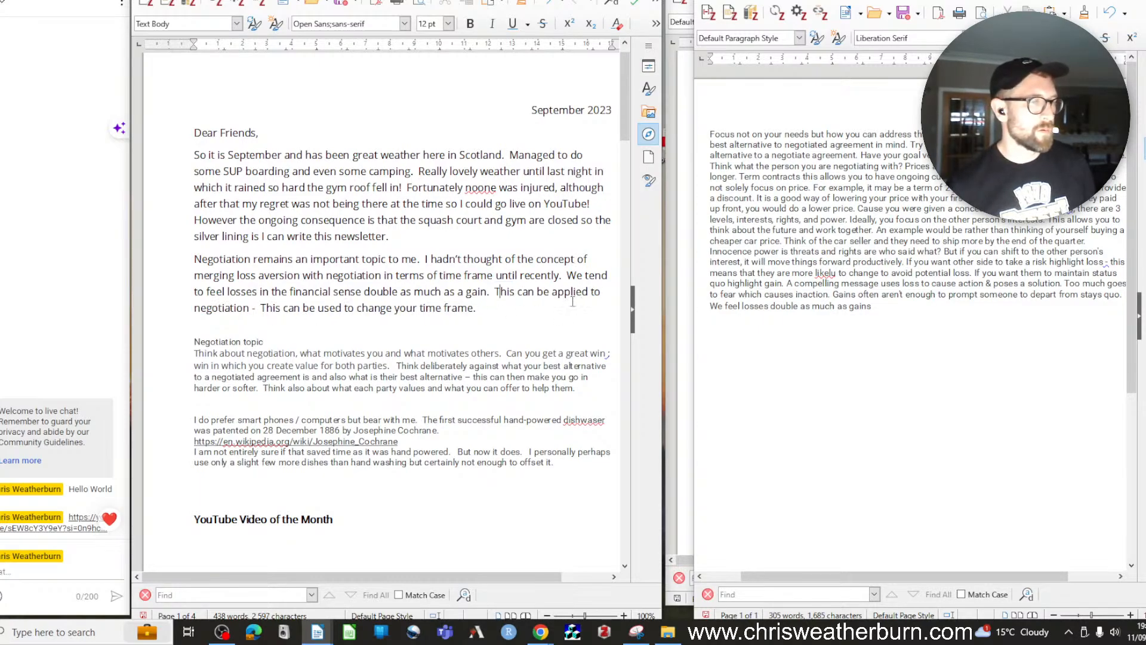
pyautogui.click(615, 293)
pyautogui.write('topic o')
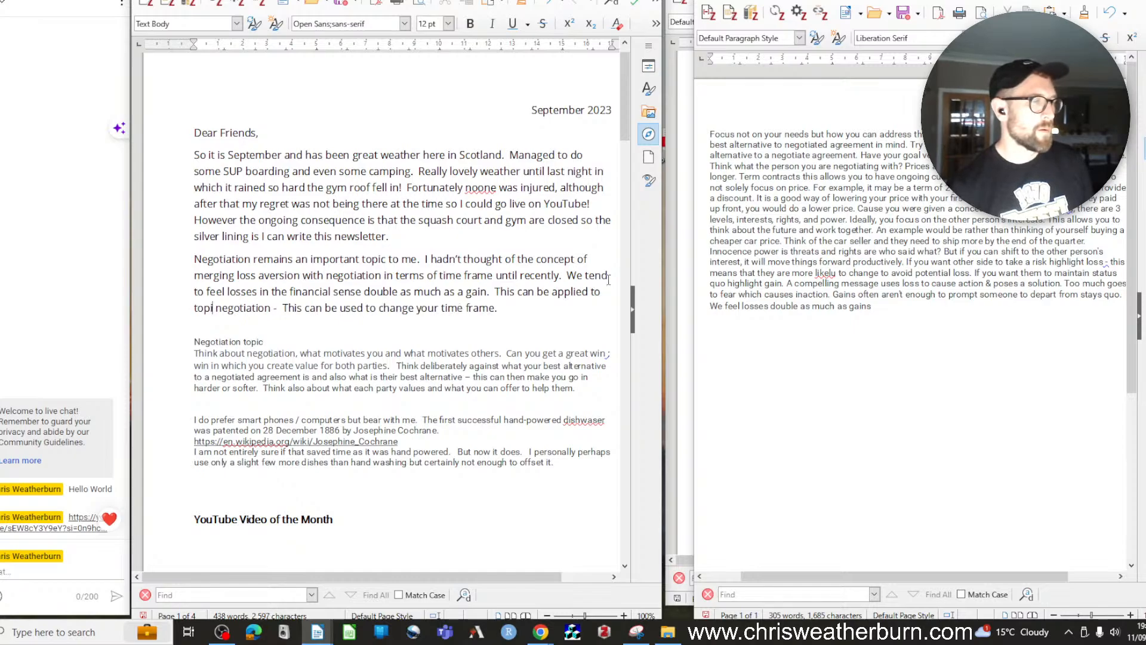
pyautogui.write('f ')
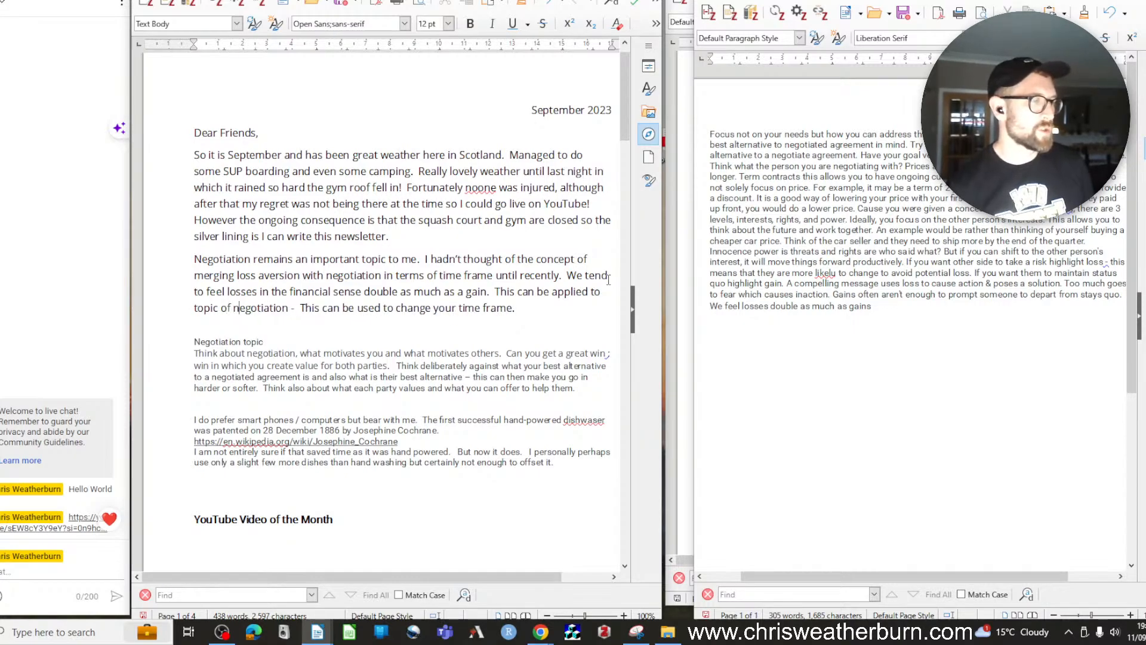
# Continue the sentence after "topic of negotiation" with "drawing the attention to the other person about a potential loss can enable action."
pyautogui.write('h')
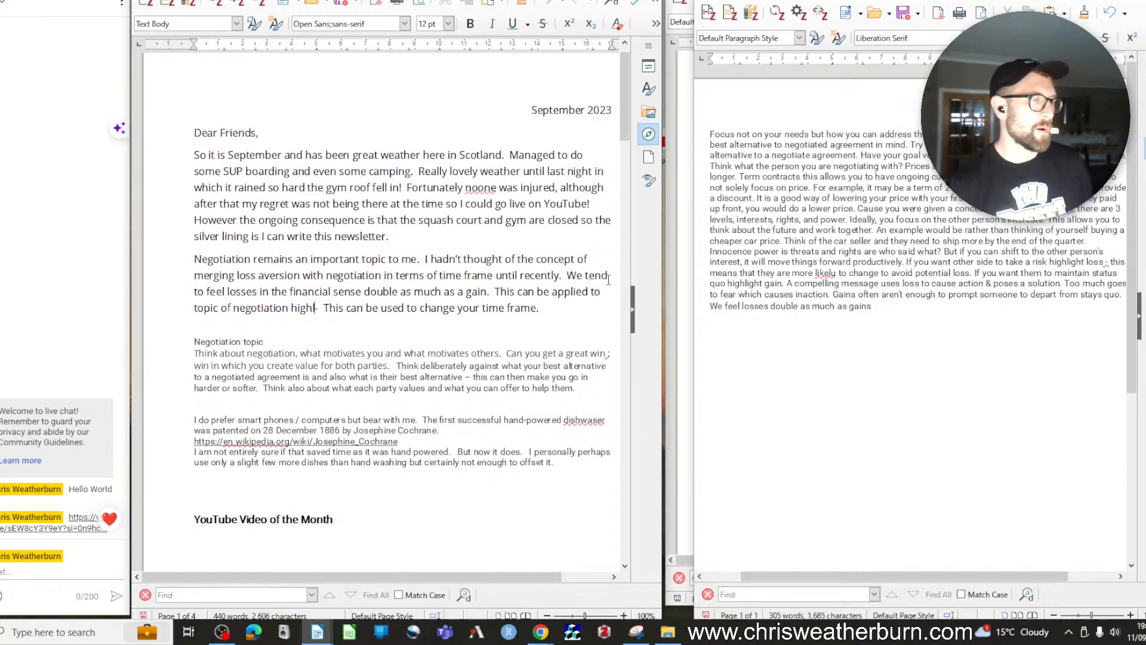
pyautogui.press('BackSpace')
pyautogui.write('drawing the att')
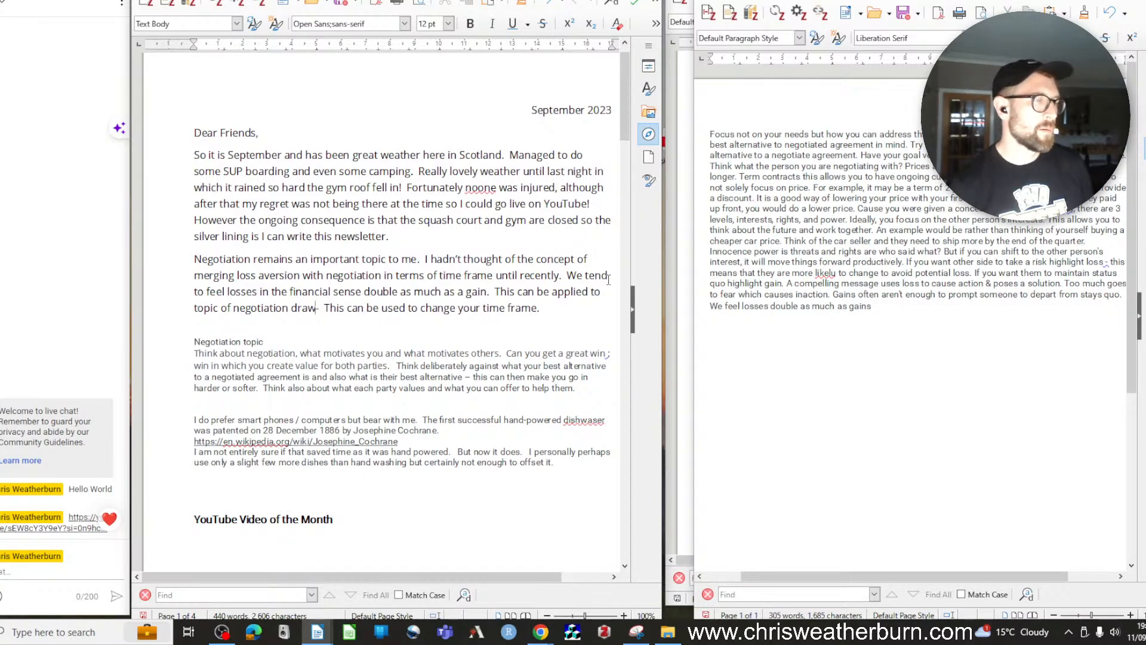
pyautogui.write('e')
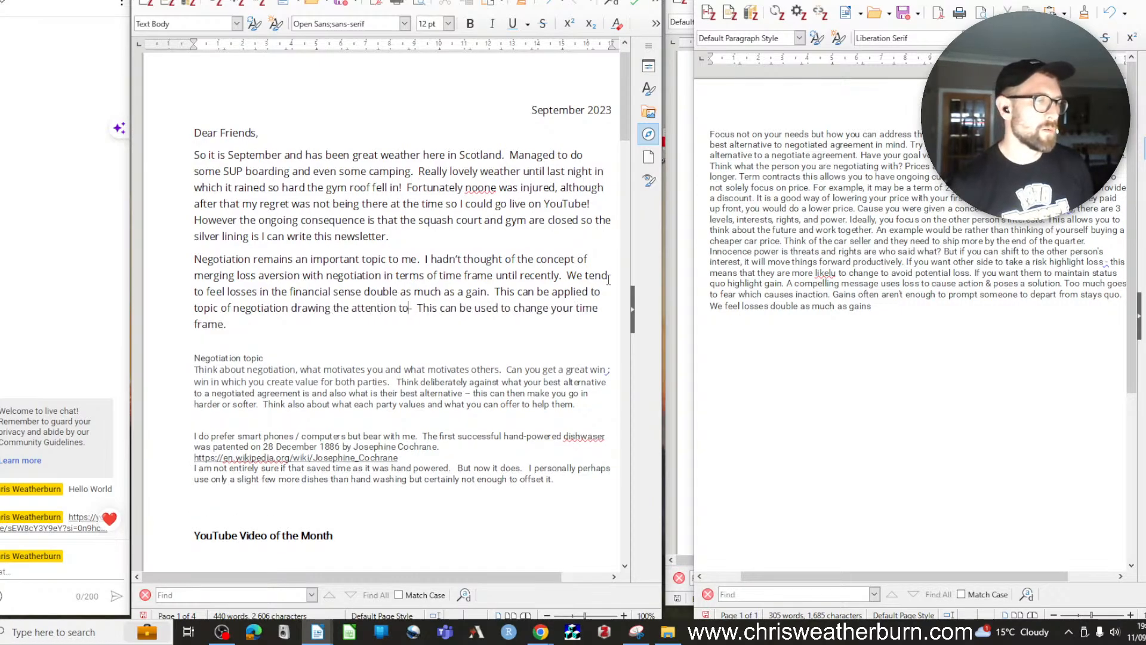
pyautogui.write('ntion to the other person')
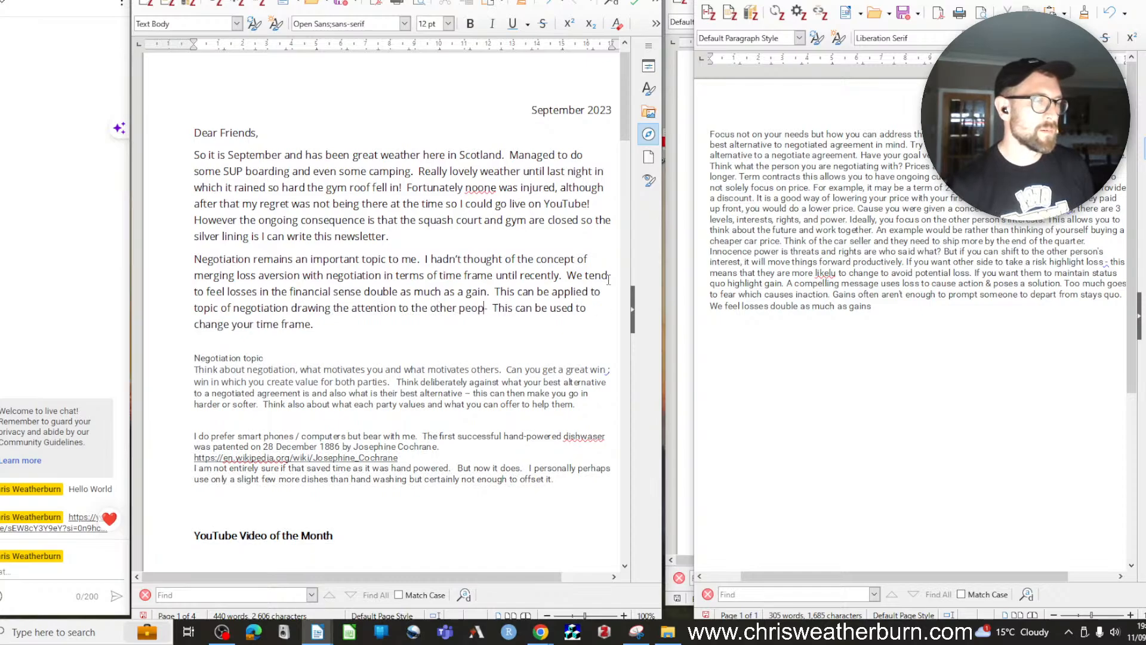
pyautogui.write(' about a potenti')
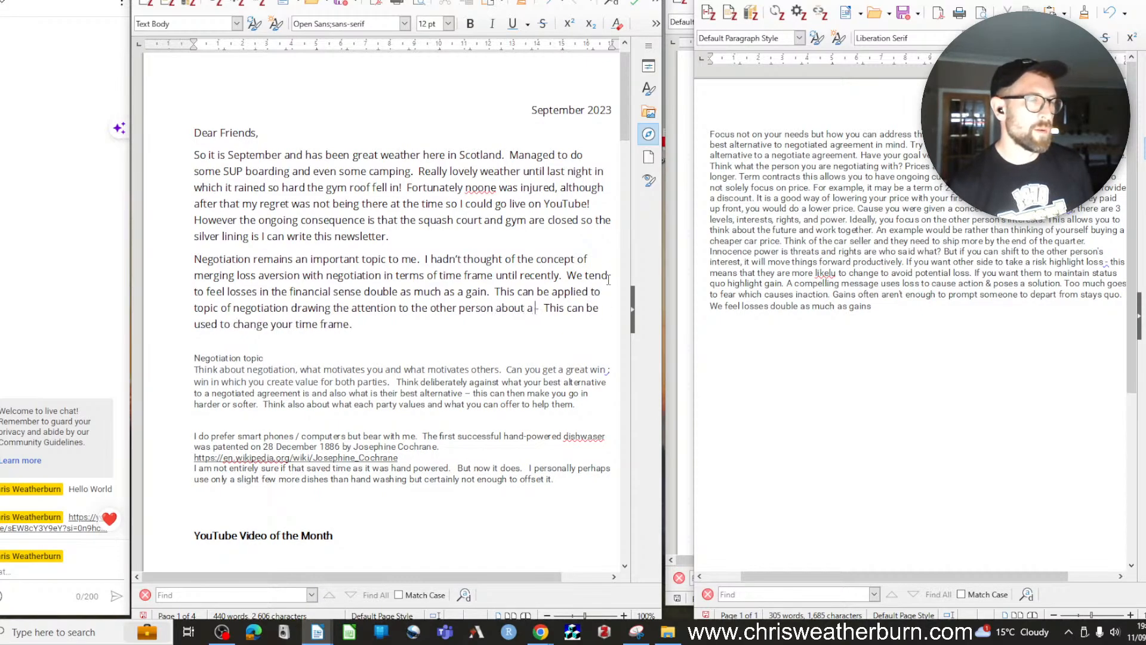
pyautogui.write('al los')
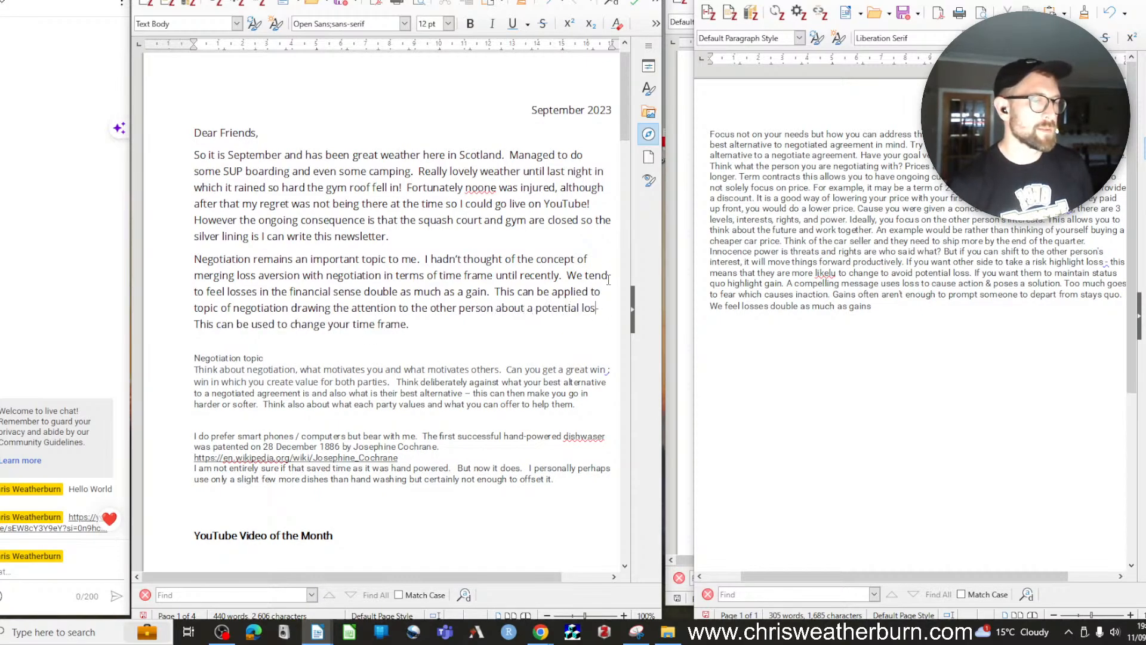
pyautogui.write('s can enable a')
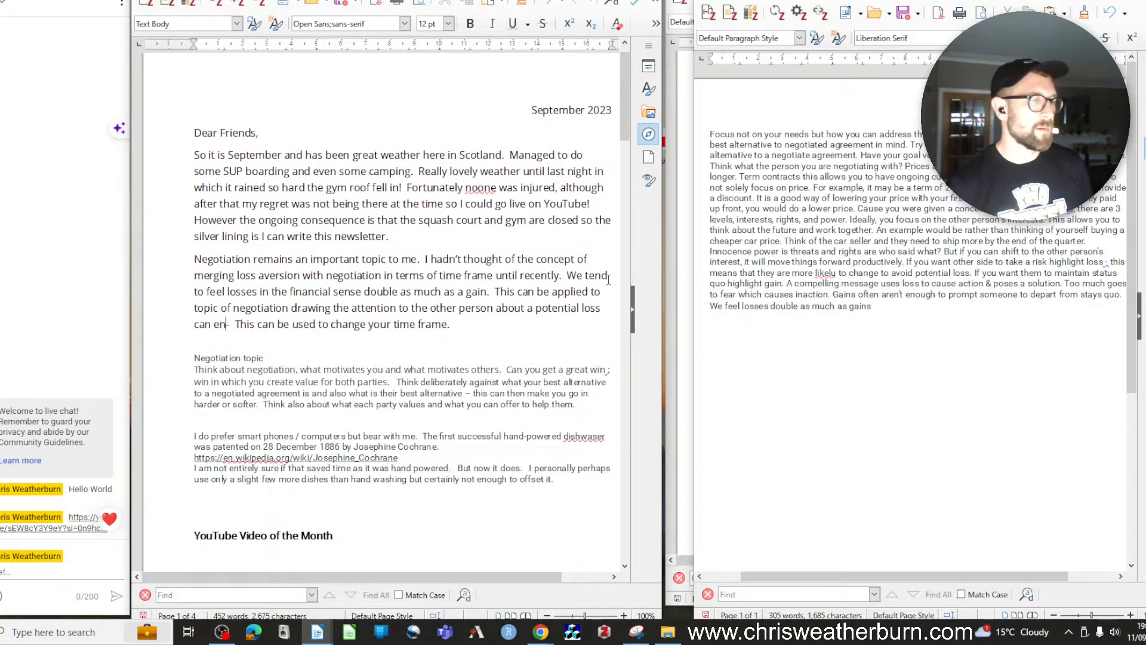
pyautogui.write('ction.  In f')
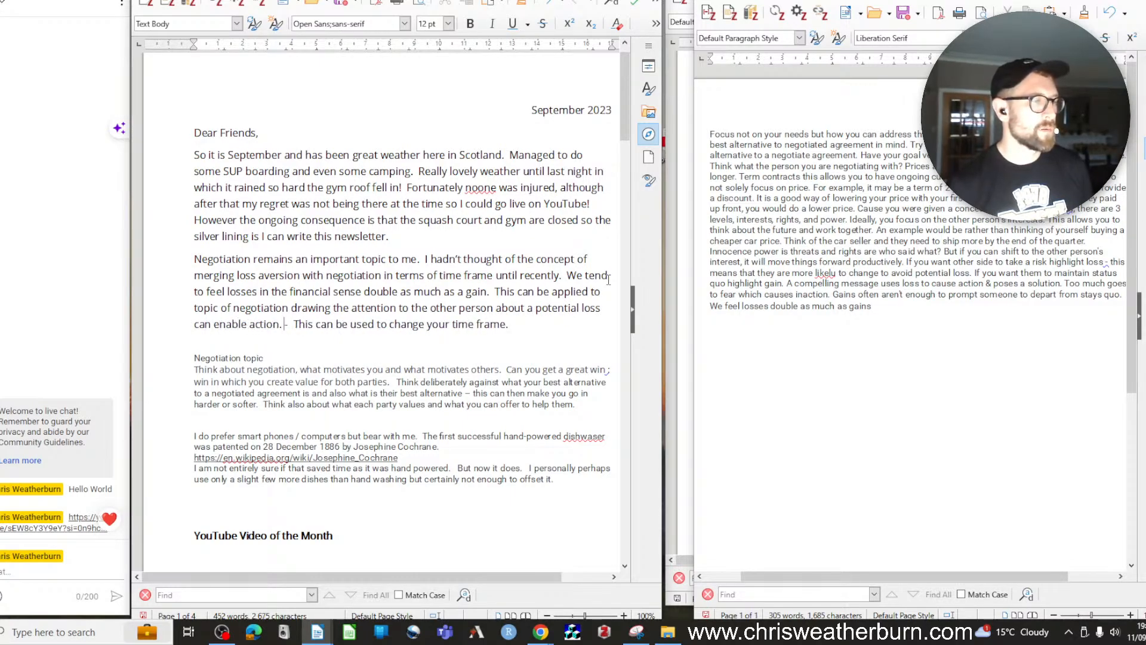
# Write the following sentence "In fact, it has been written that this can change a time frame." in the negotiation paragraph
pyautogui.write('act, it has b')
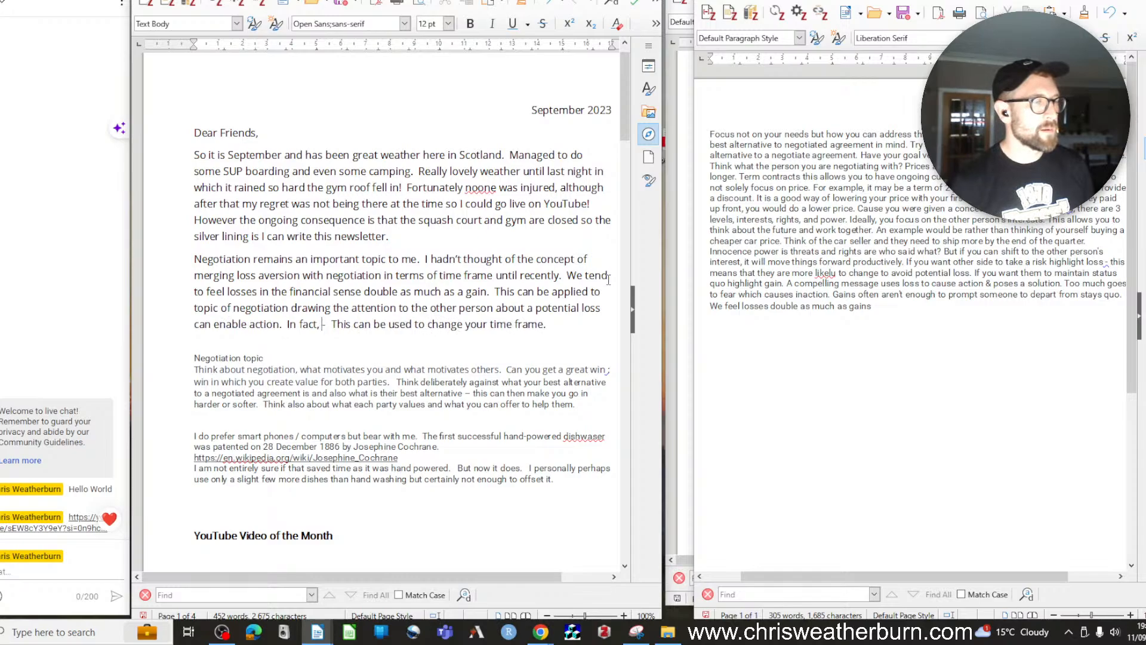
pyautogui.write('een')
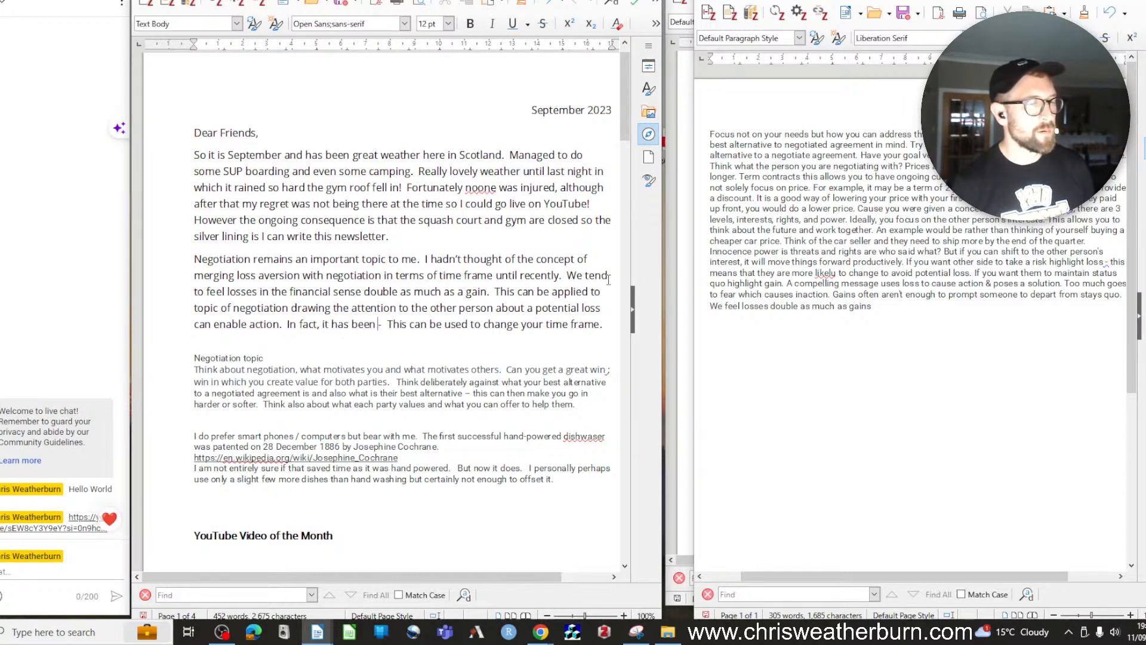
pyautogui.write(' written')
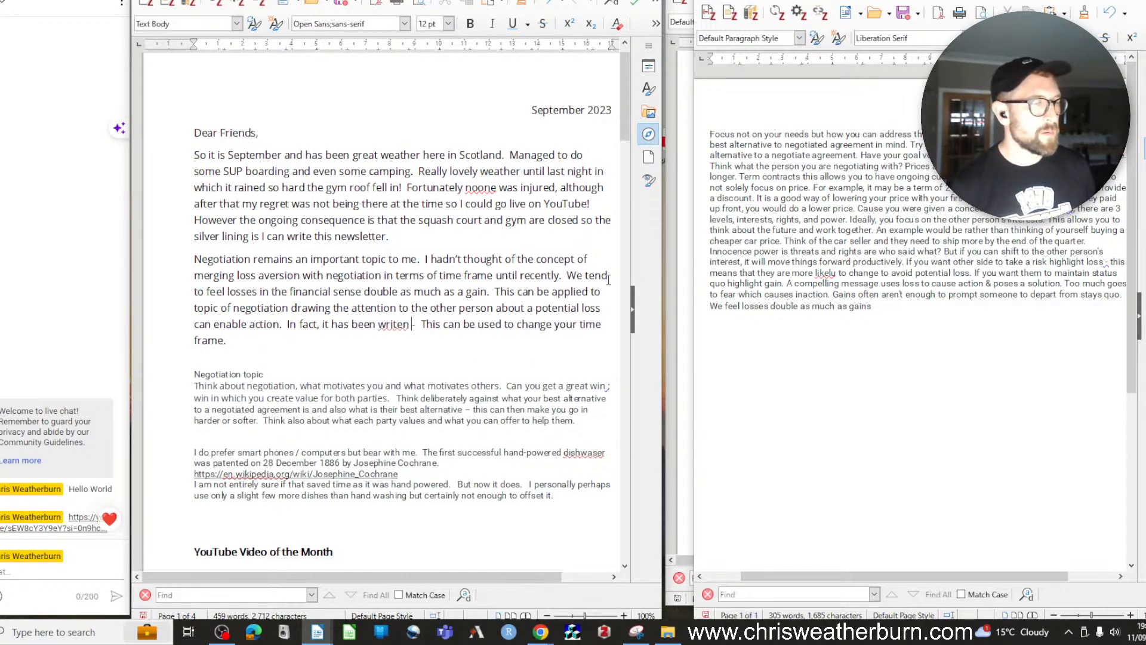
pyautogui.write(' that this')
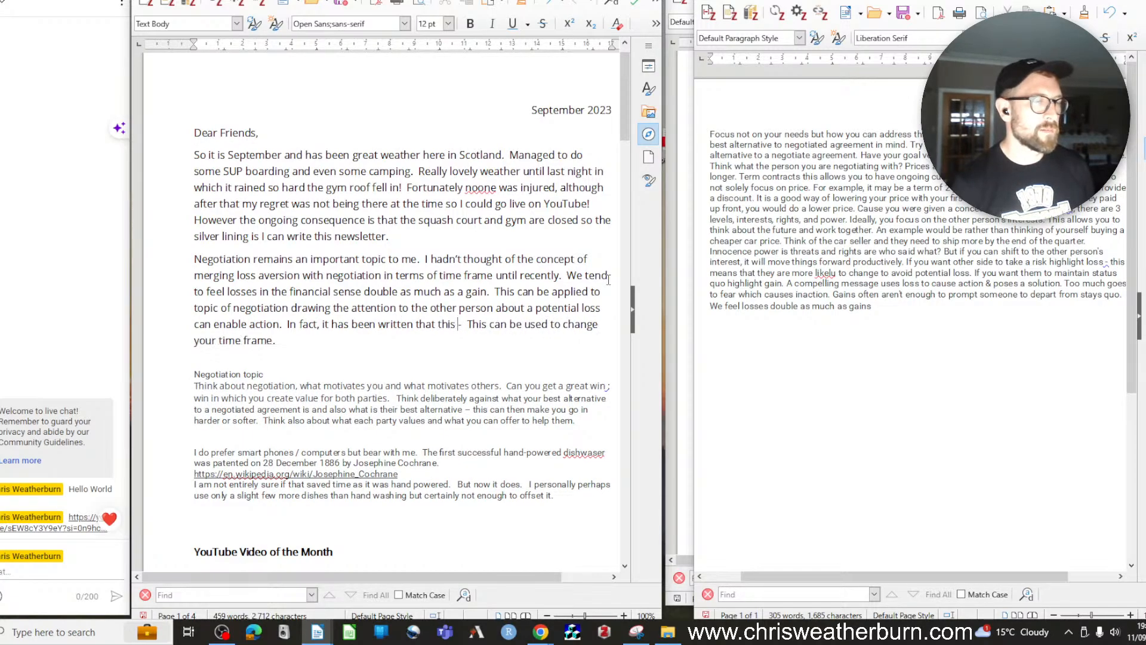
pyautogui.write(' can')
pyautogui.write(' change a')
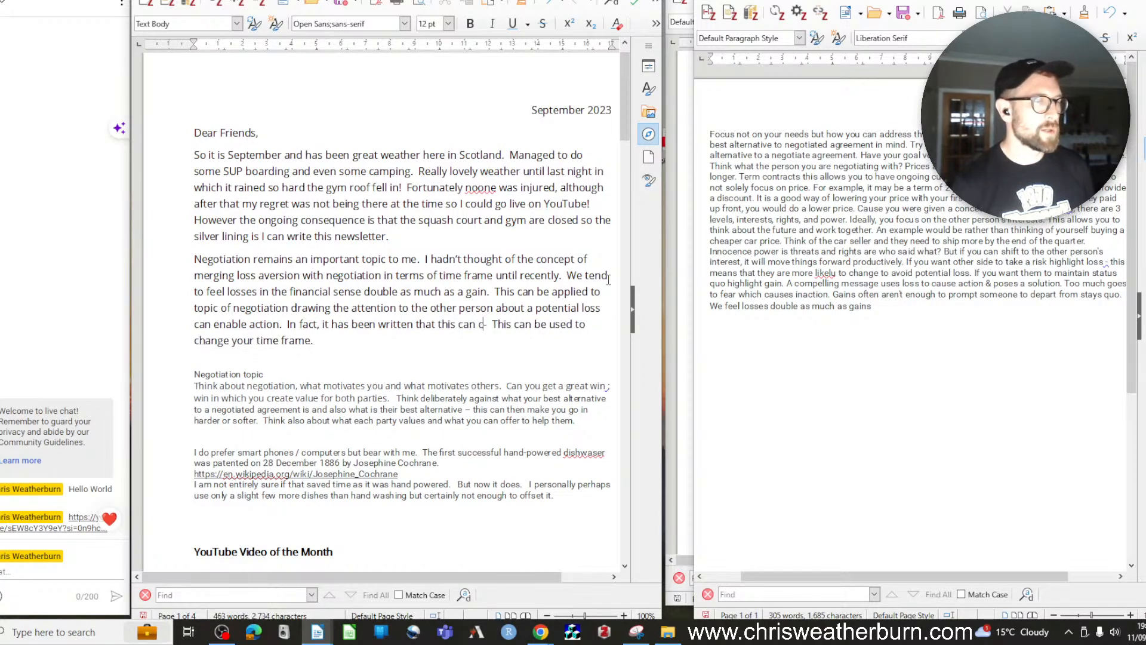
pyautogui.write(' time frame')
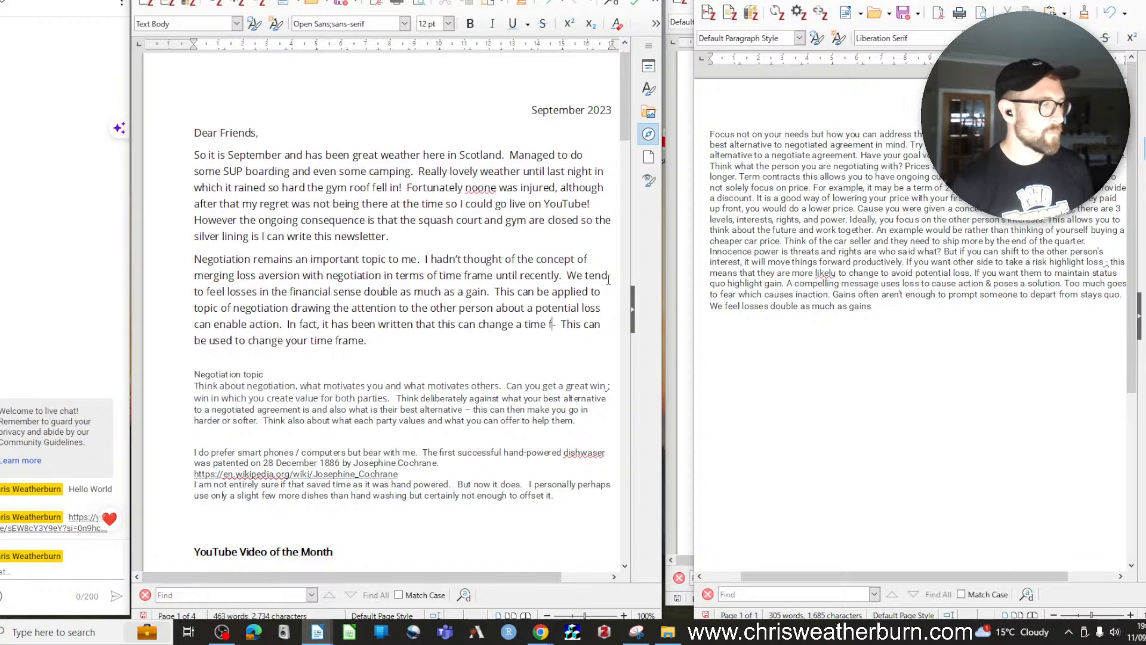
pyautogui.write('.')
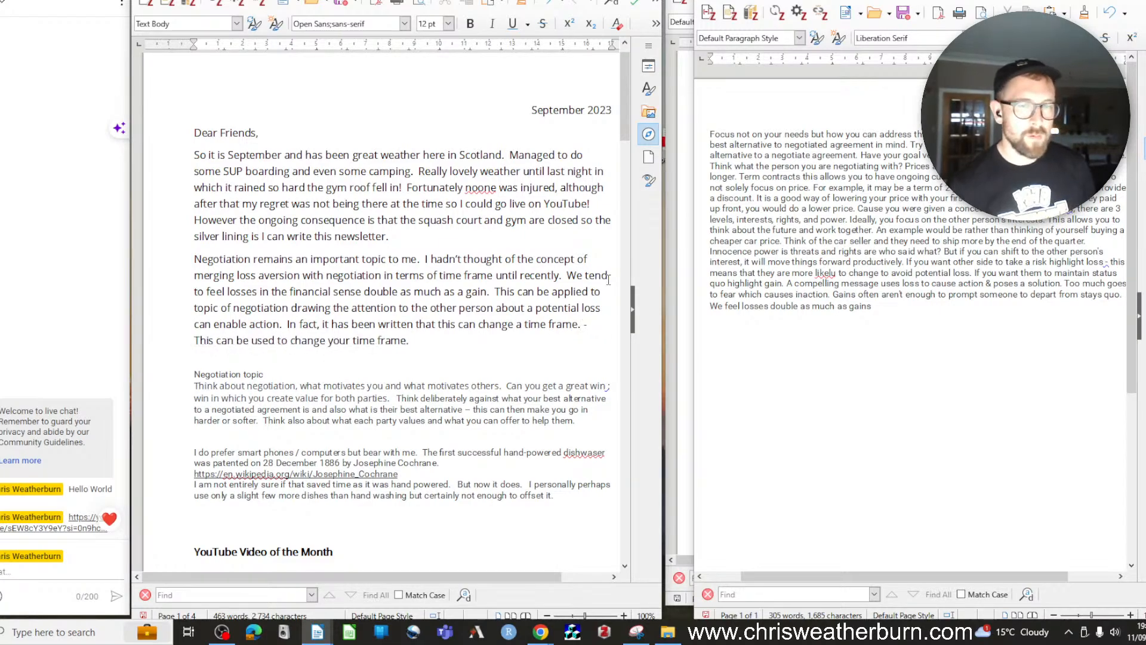
# Copy the notes from "A compelling message uses loss" through "double as much as gains" into the newsletter before "This can be used to change your time frame"
pyautogui.click(889, 306)
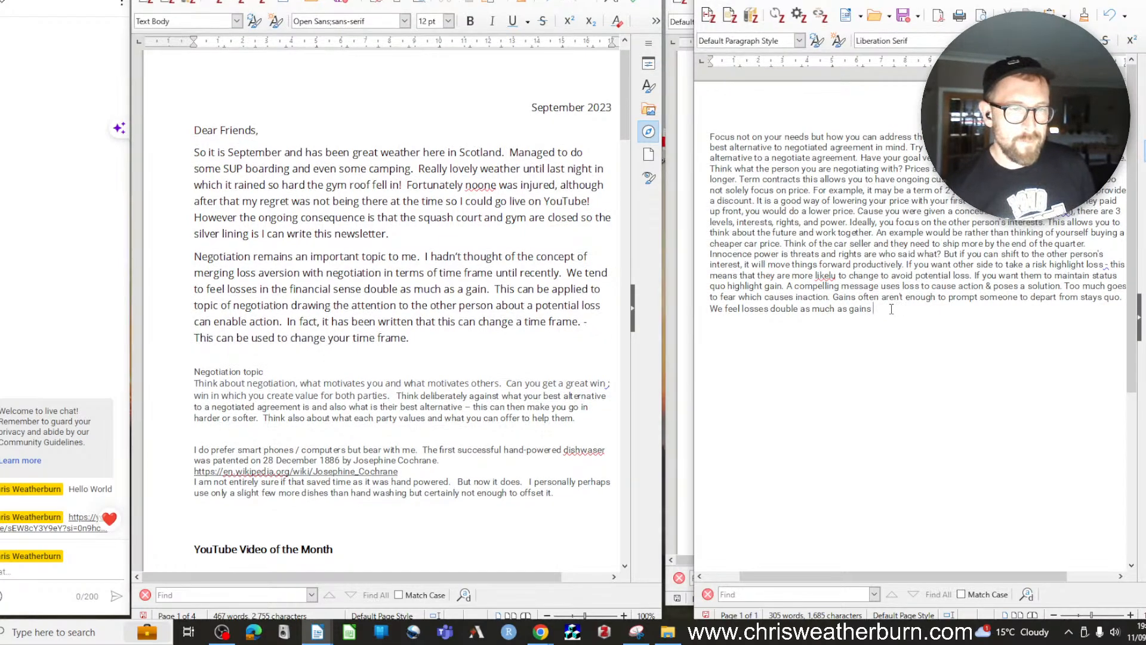
pyautogui.moveTo(892, 308); pyautogui.dragTo(786, 286)
pyautogui.hotkey('ctrl', 'c')
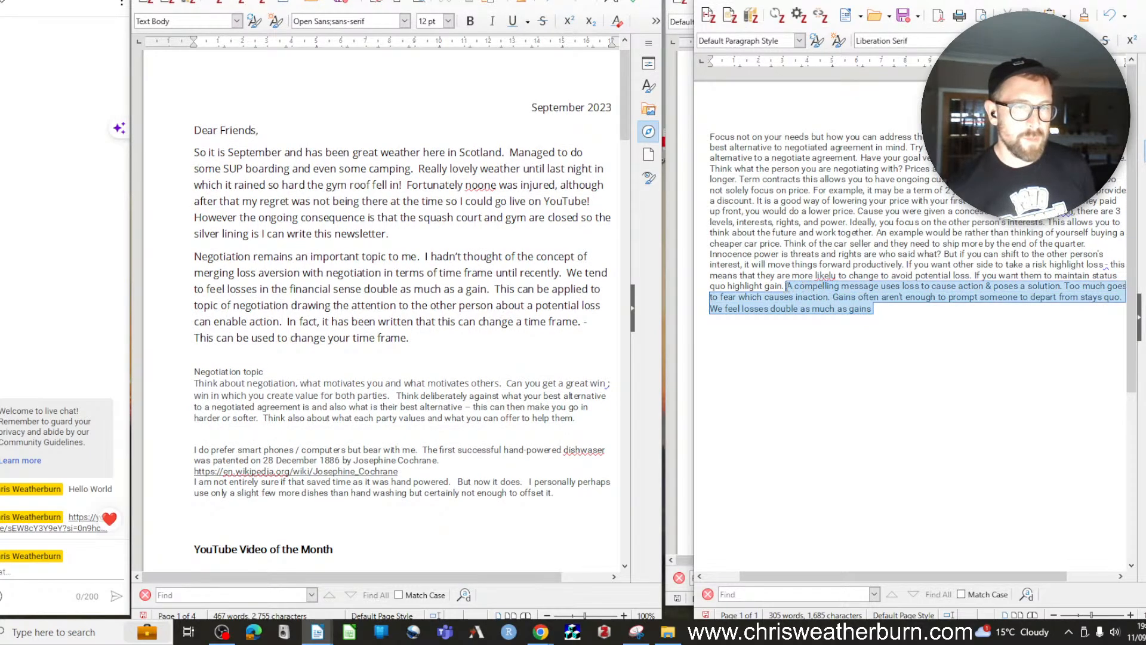
pyautogui.click(422, 339)
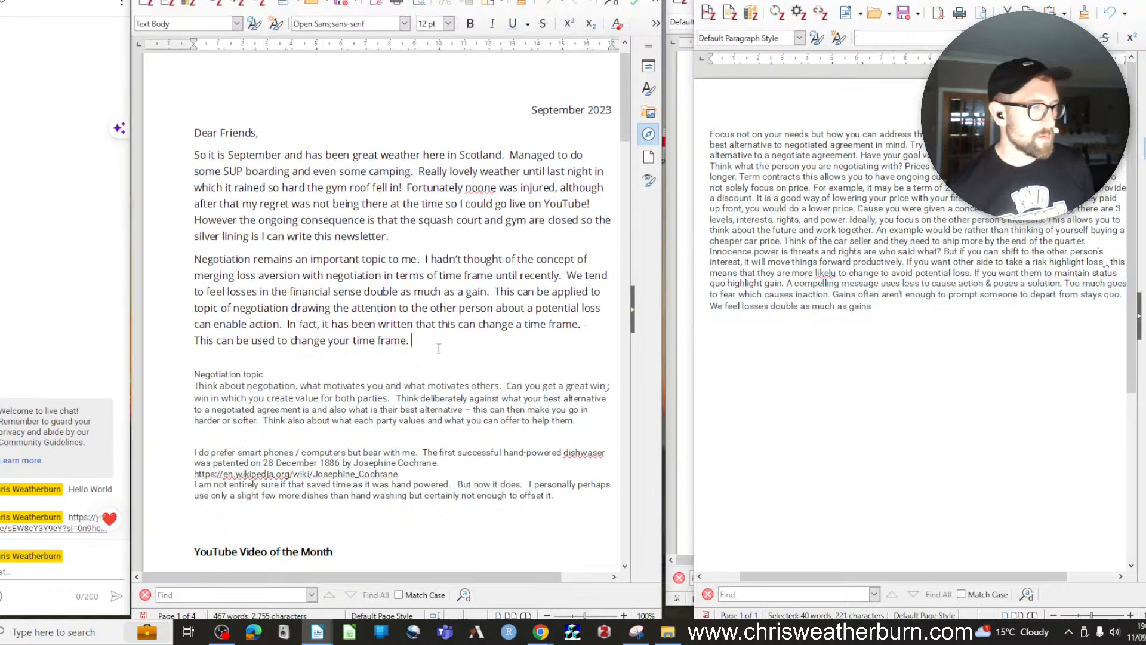
pyautogui.hotkey('ctrl', 'v')
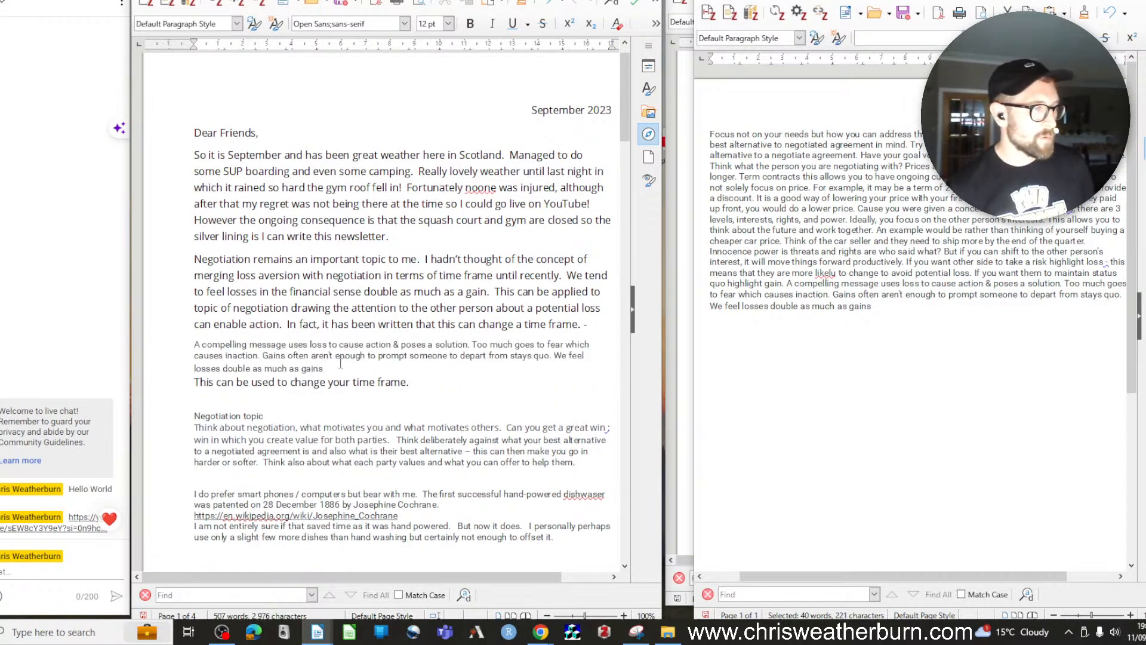
# Extend the sentence ending "change a time frame" with "to attempt to force someone to take action."
pyautogui.click(580, 324)
pyautogui.write('to ')
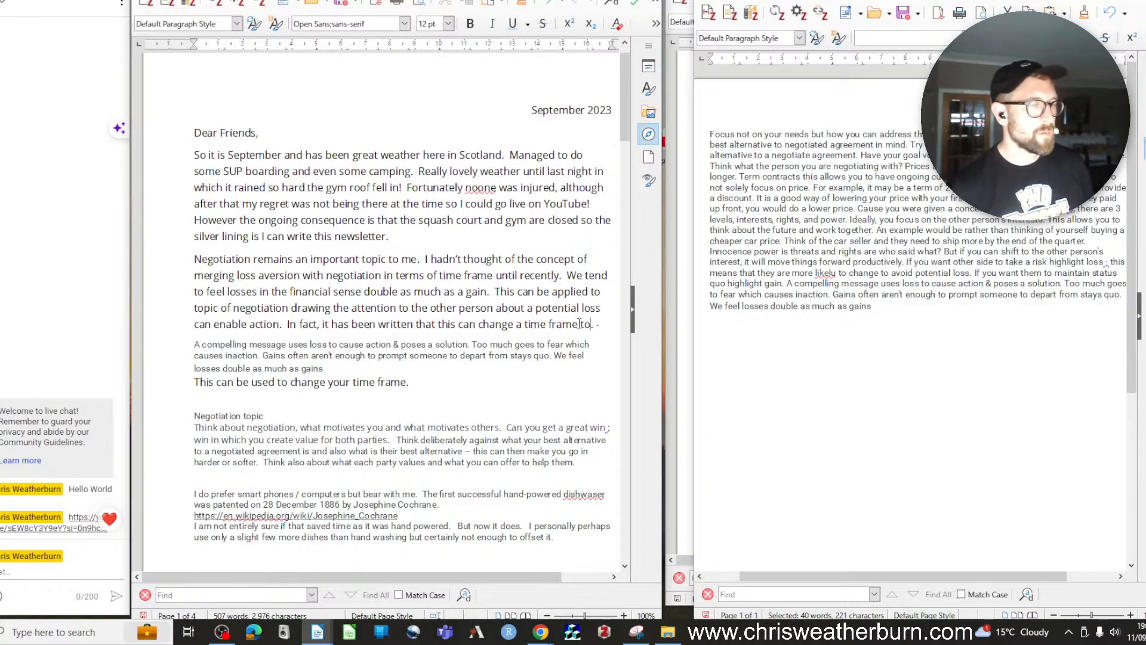
pyautogui.write('attempt to ')
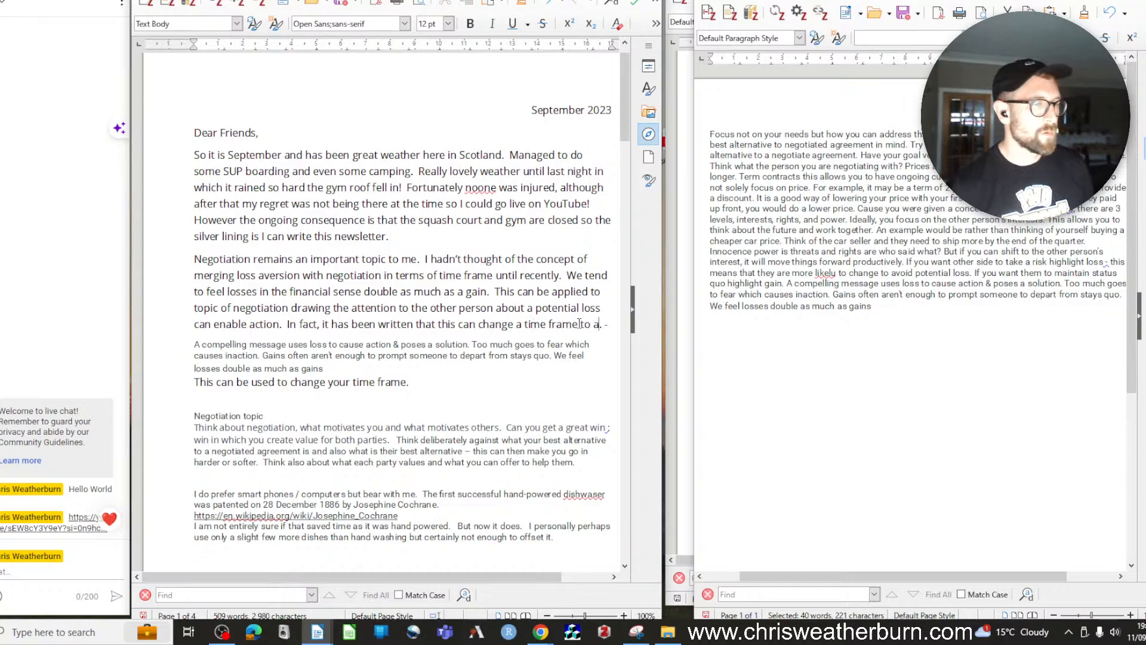
pyautogui.write('force someone in')
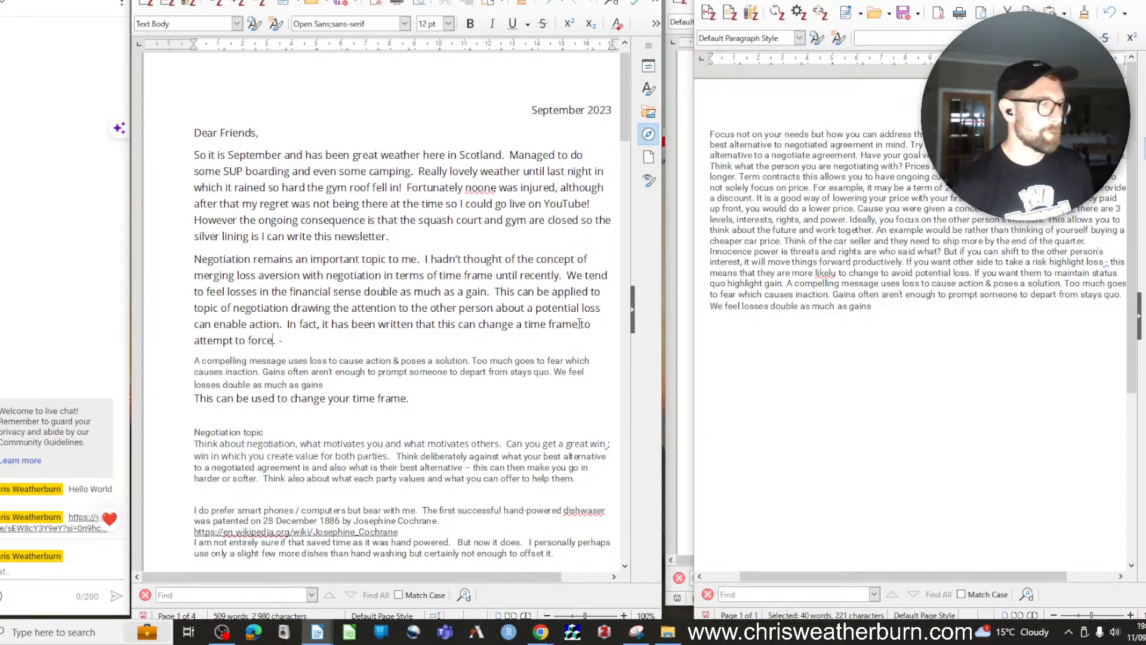
pyautogui.press('BackSpace')
pyautogui.press('BackSpace')
pyautogui.write('to take a')
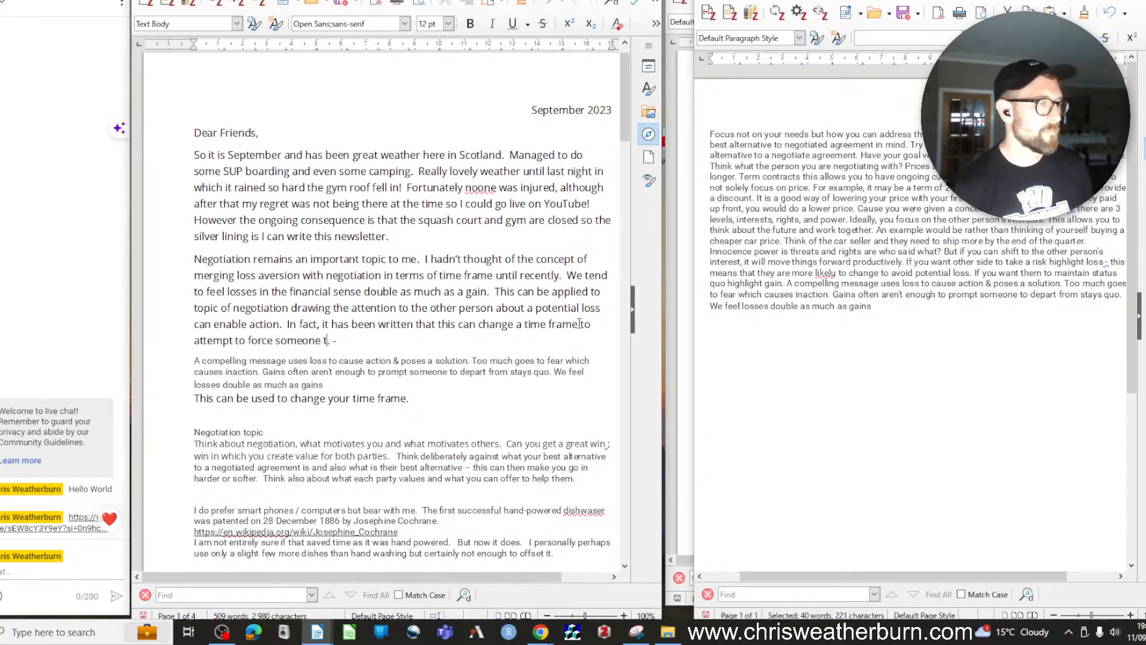
pyautogui.write('ction.')
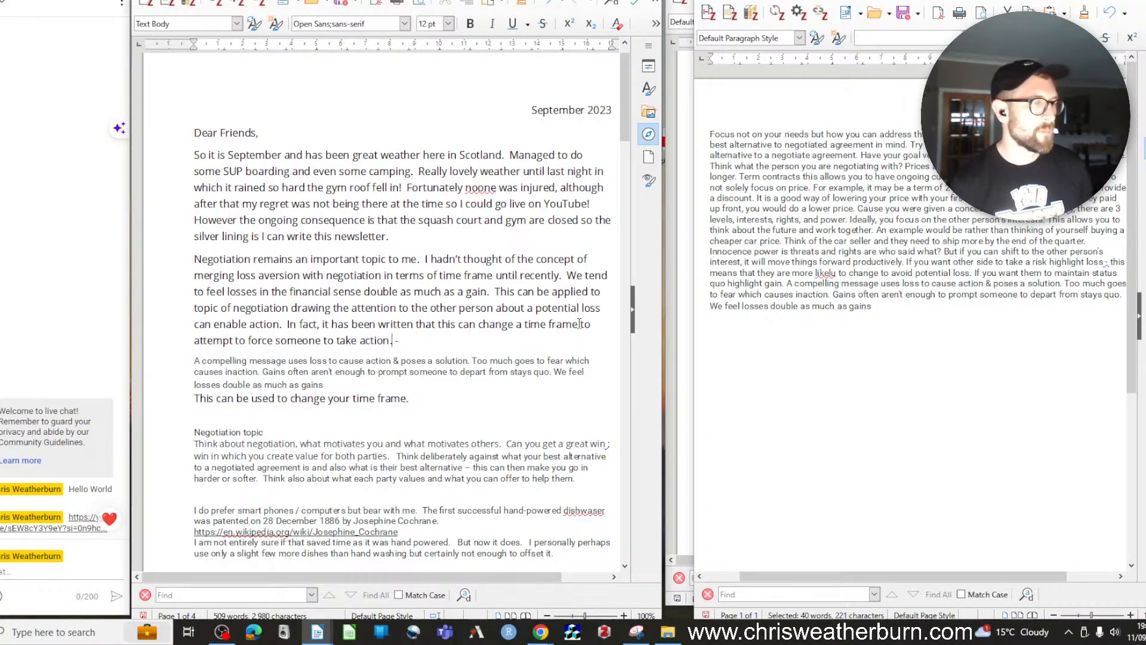
# Remove the stray dash after "take action." and join the pasted "A compelling message" notes onto the negotiation paragraph
pyautogui.press('End')
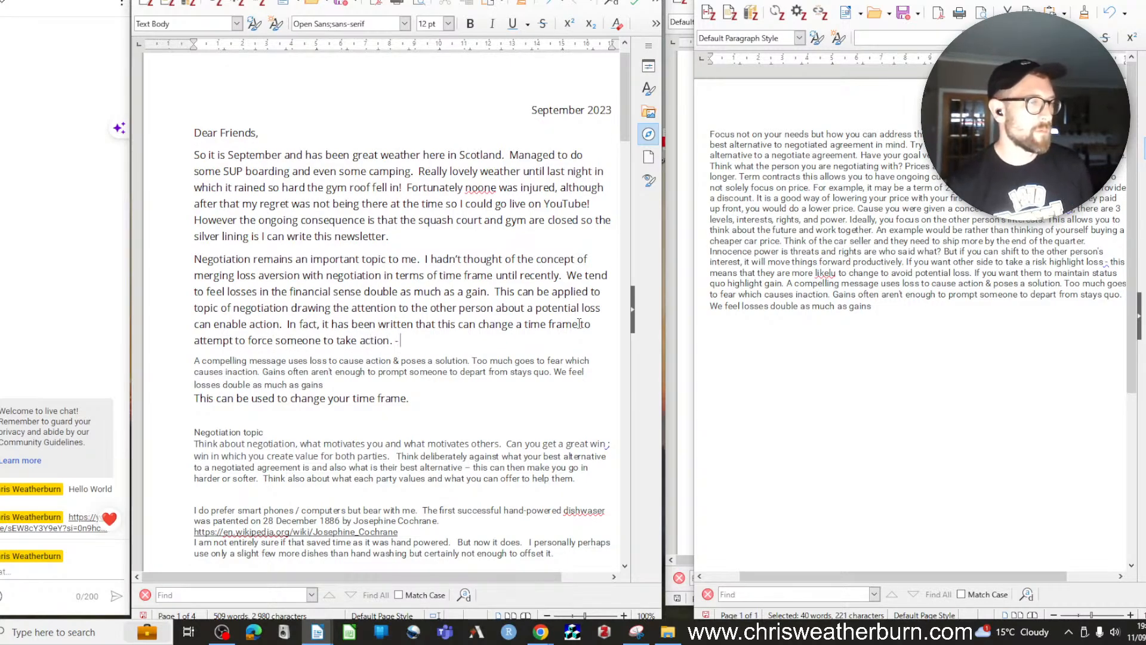
pyautogui.press('BackSpace')
pyautogui.press('BackSpace')
pyautogui.press('Delete')
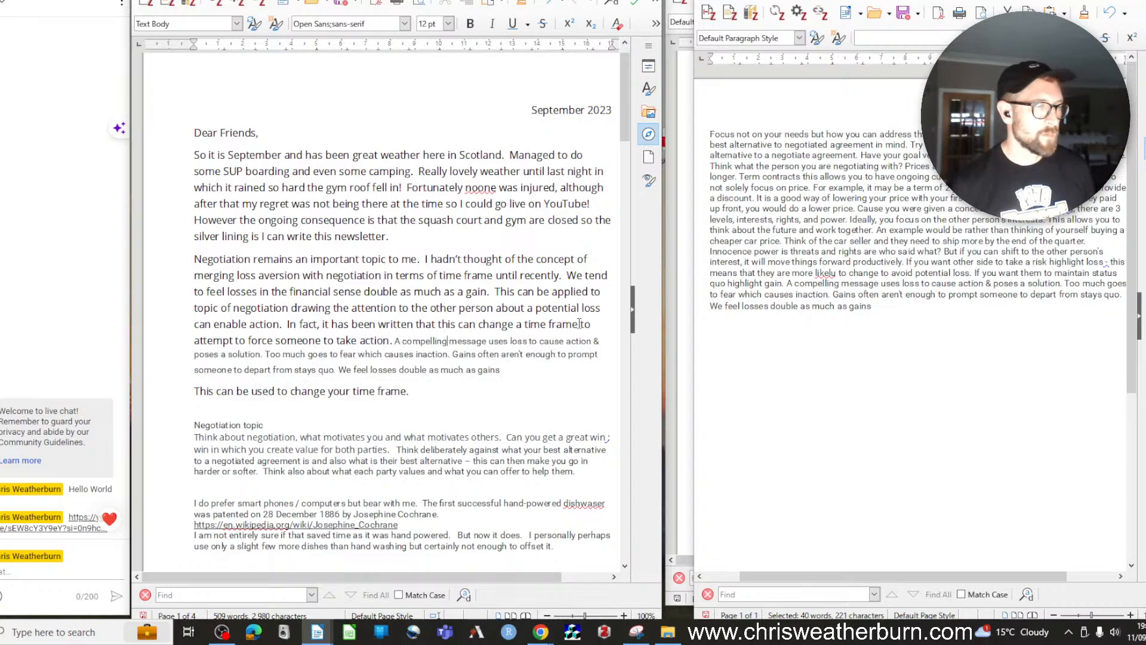
# Reword "Too much goes to fear" in the pasted notes as "Too much talk of loss can cause fear"
pyautogui.press('Right')
pyautogui.press('Right')
pyautogui.press('Right')
pyautogui.press('Right')
pyautogui.press('Right')
pyautogui.press('Right')
pyautogui.press('Right')
pyautogui.press('Right')
pyautogui.press('Right')
pyautogui.press('Right')
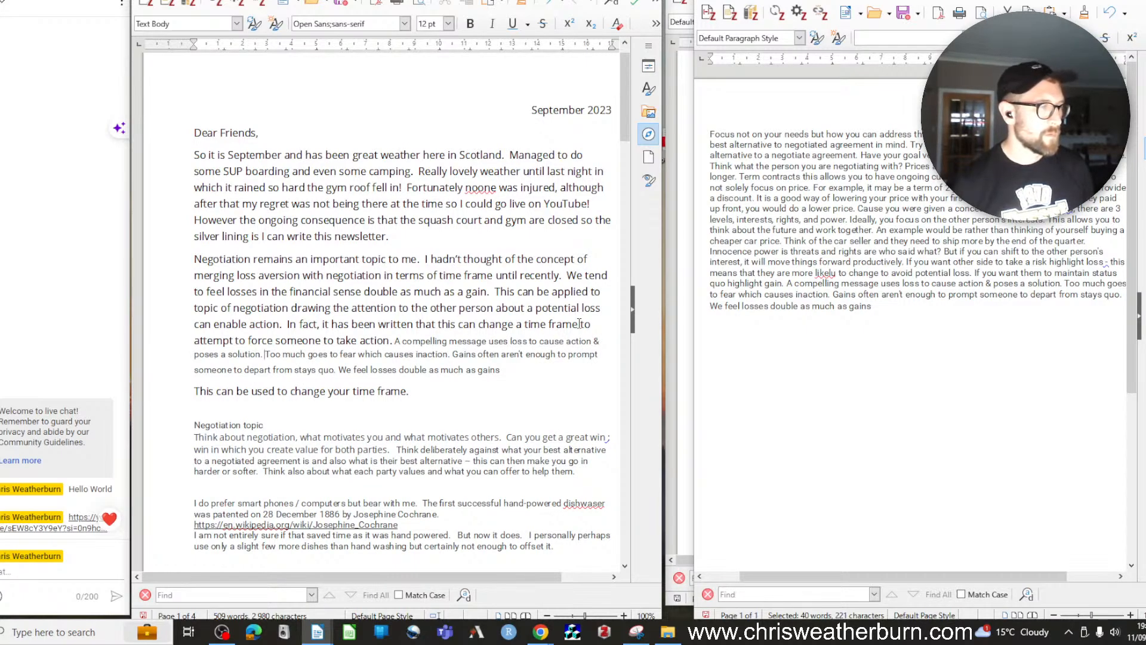
pyautogui.press('Right')
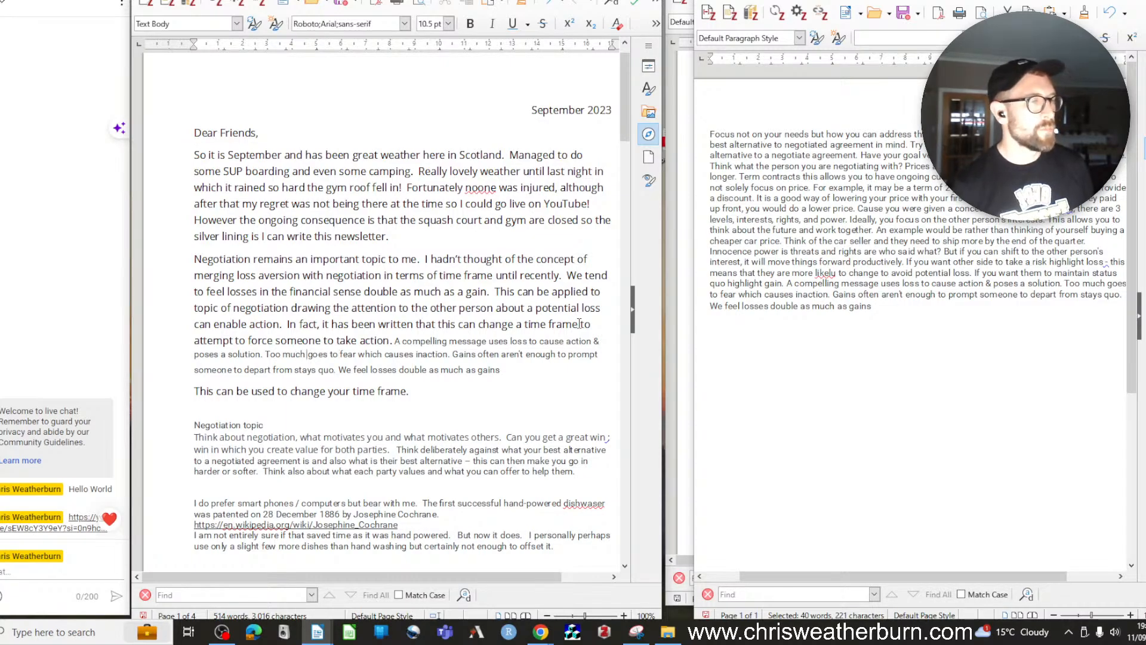
pyautogui.write('talk of los')
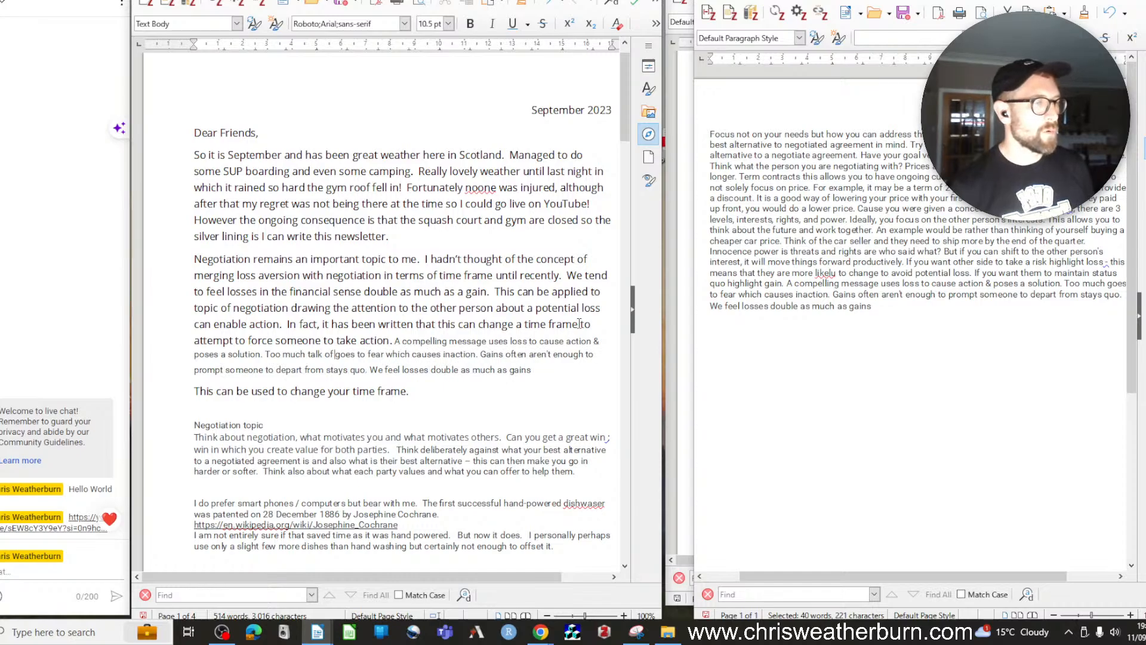
pyautogui.write('s can cause')
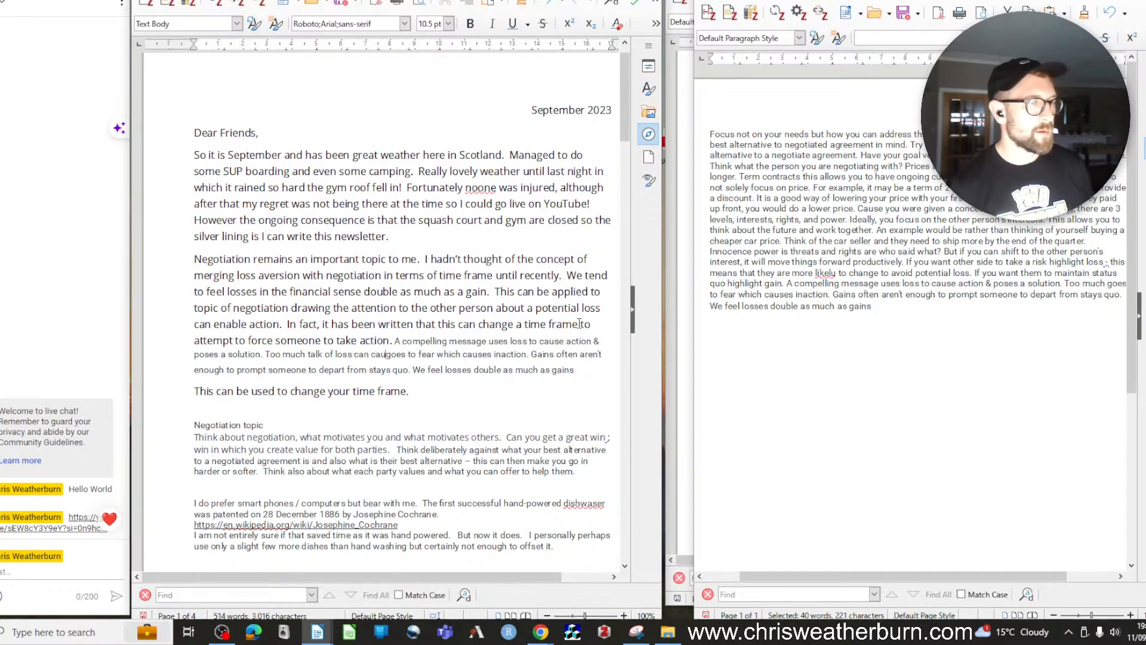
pyautogui.press('Delete')
pyautogui.press('Delete')
pyautogui.press('Delete')
pyautogui.press('Delete')
pyautogui.press('Delete')
pyautogui.press('Delete')
pyautogui.press('Delete')
pyautogui.press('Delete')
pyautogui.press('Delete')
pyautogui.press('Delete')
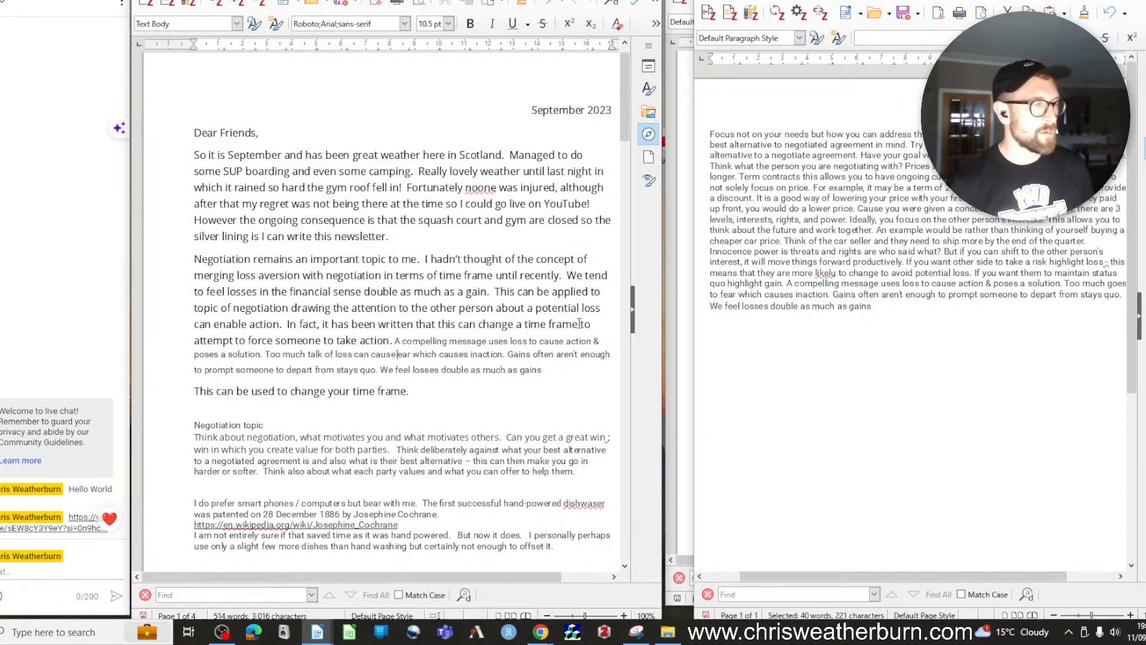
pyautogui.write('fear')
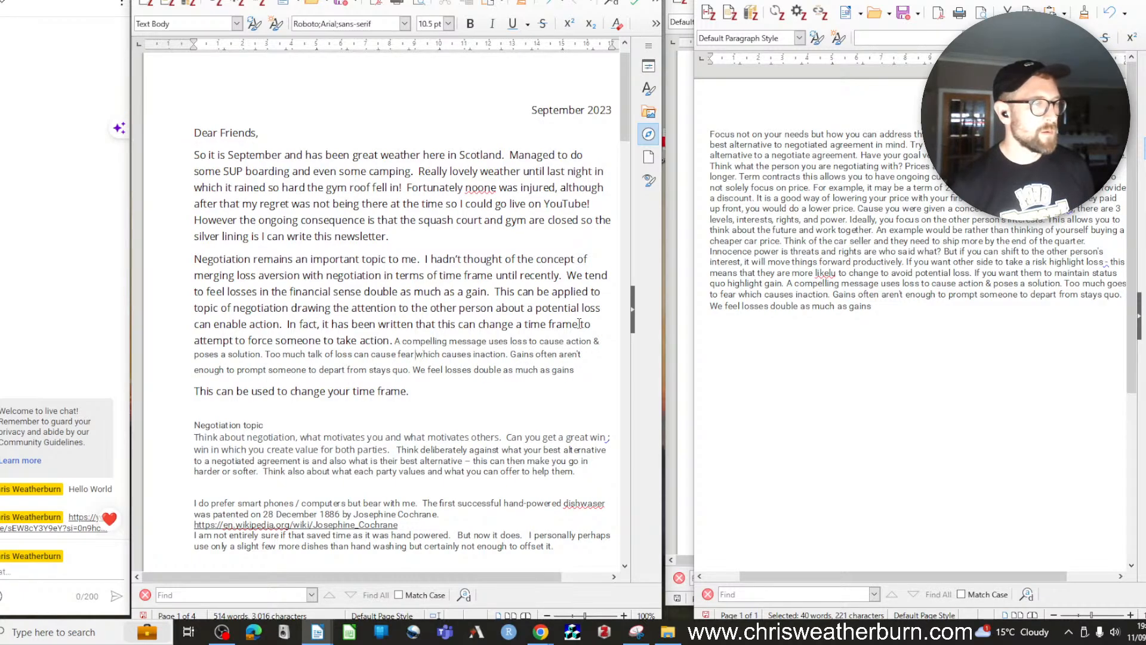
# Insert "in the side you are negotating with" after "can cause fear"
pyautogui.write(' in the other')
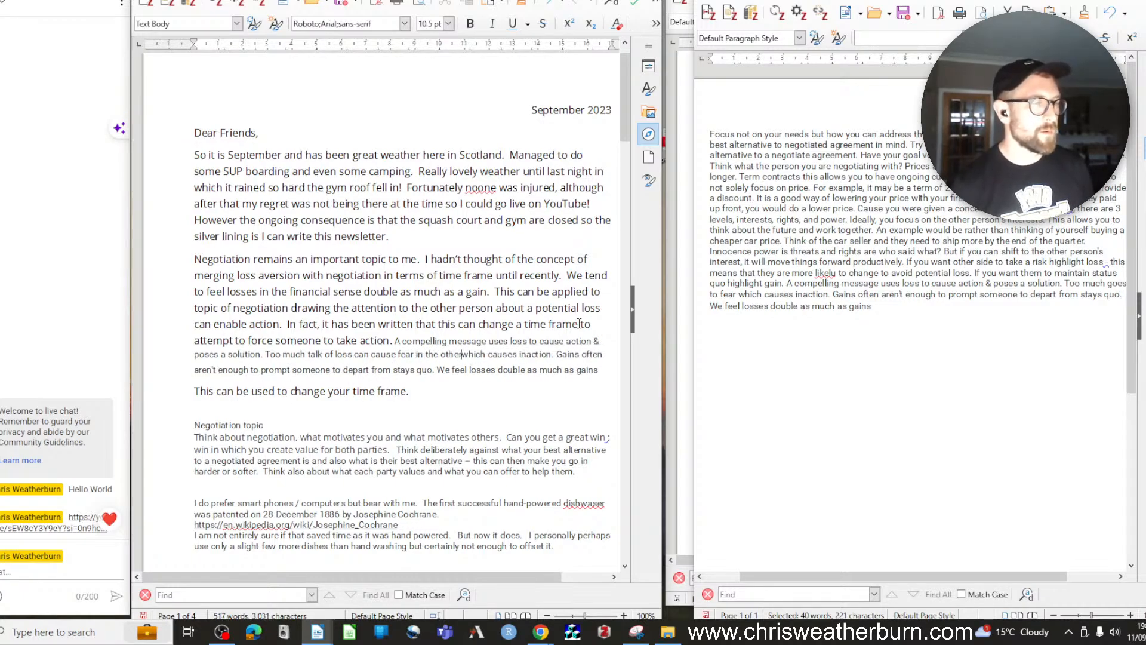
pyautogui.press('BackSpace')
pyautogui.press('BackSpace')
pyautogui.press('BackSpace')
pyautogui.press('BackSpace')
pyautogui.press('BackSpace')
pyautogui.write('side y')
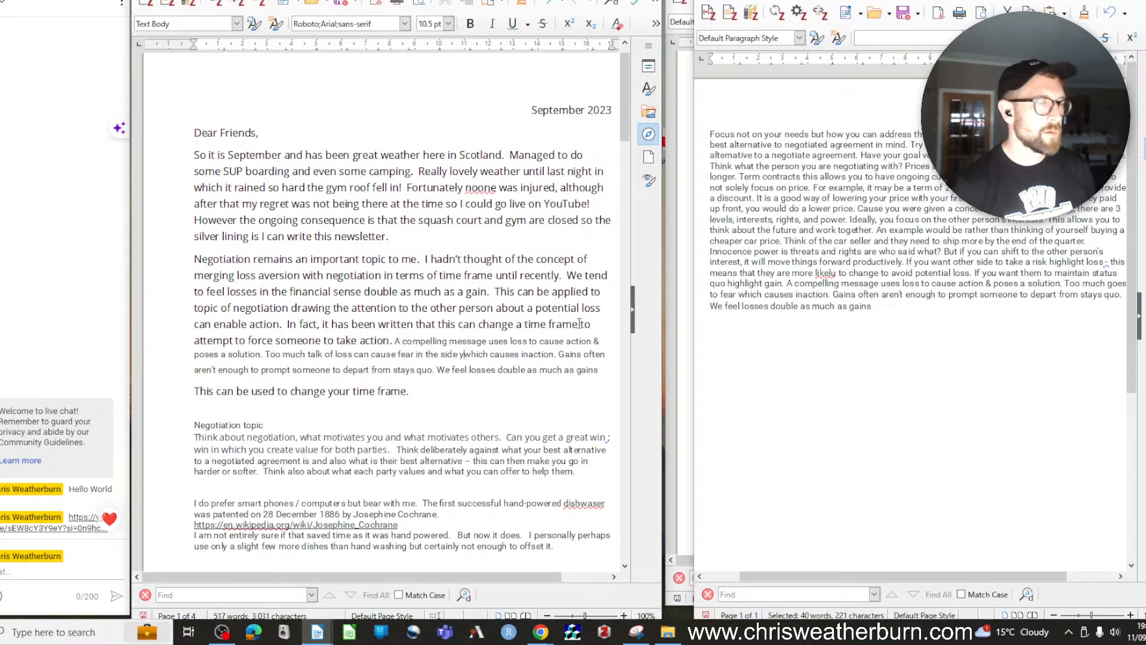
pyautogui.write('ou are negotatin')
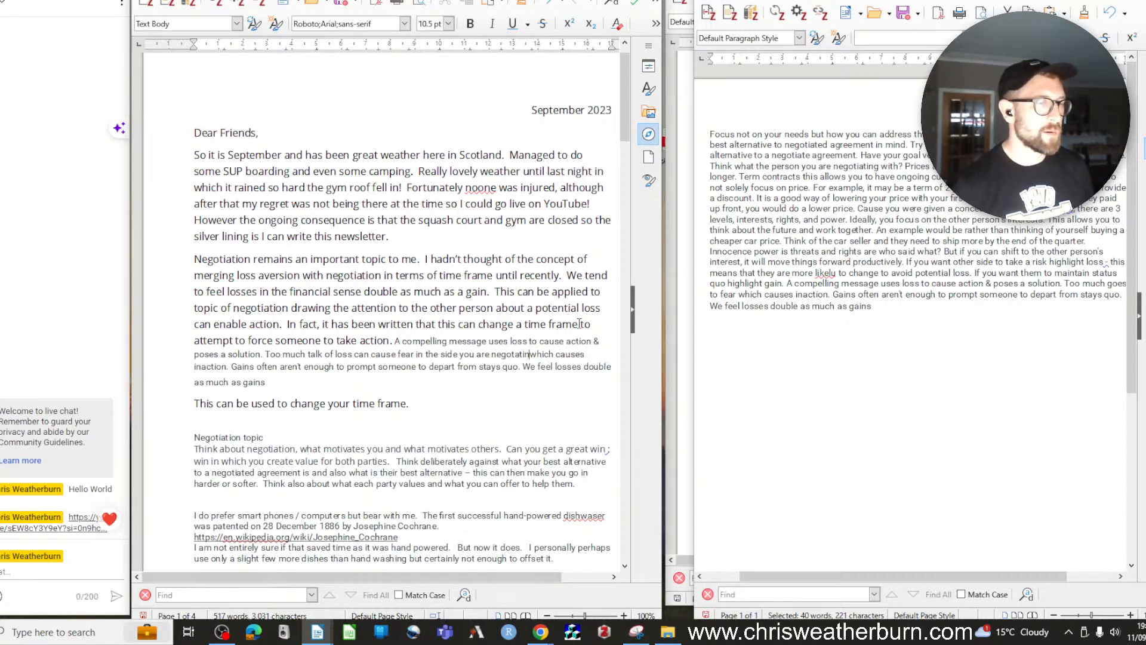
pyautogui.write('g wi')
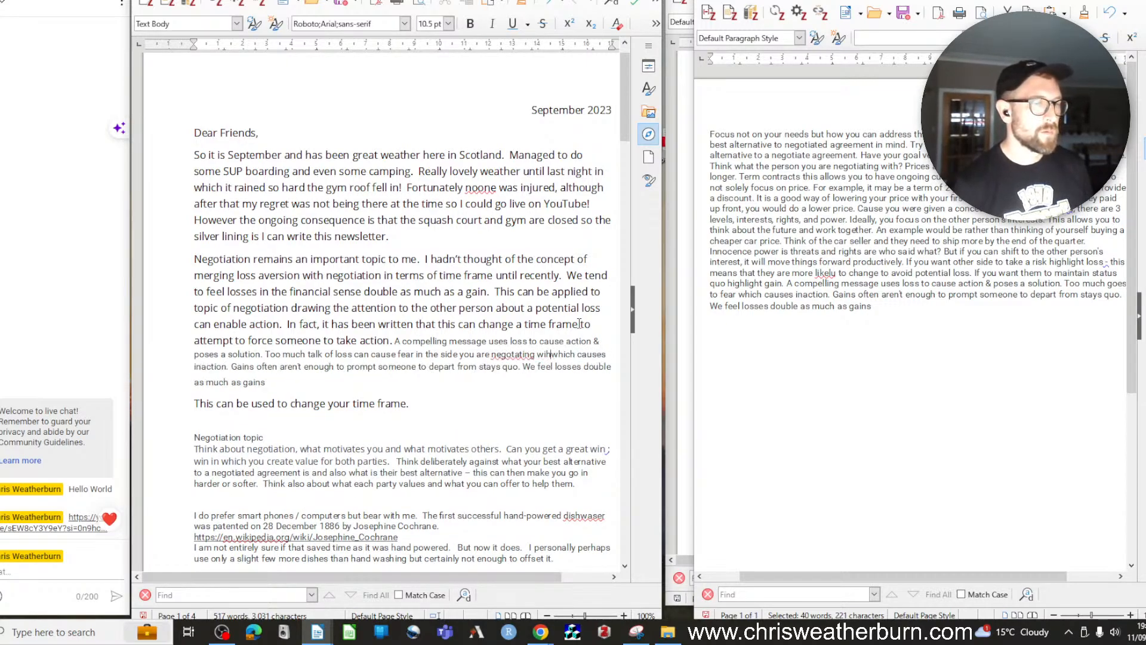
pyautogui.write('th')
# Change "which causes inaction" to "which can cause inaction" in the negotiation paragraph
pyautogui.press('Right')
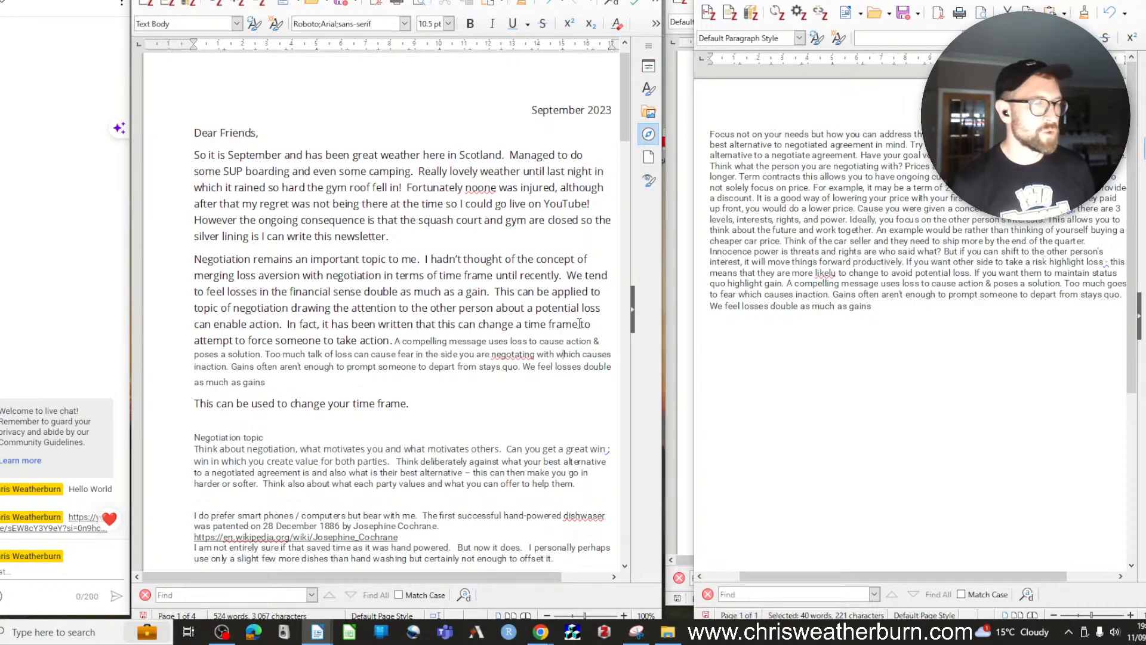
pyautogui.write('n ca')
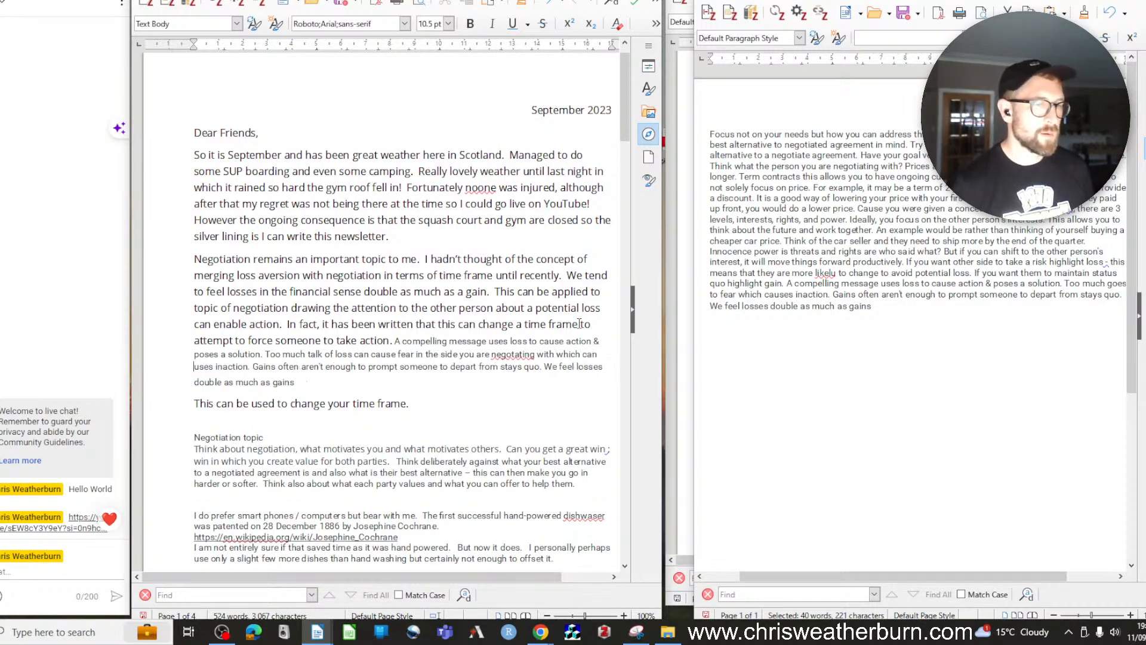
pyautogui.press('Left')
pyautogui.press('Left')
pyautogui.write('a')
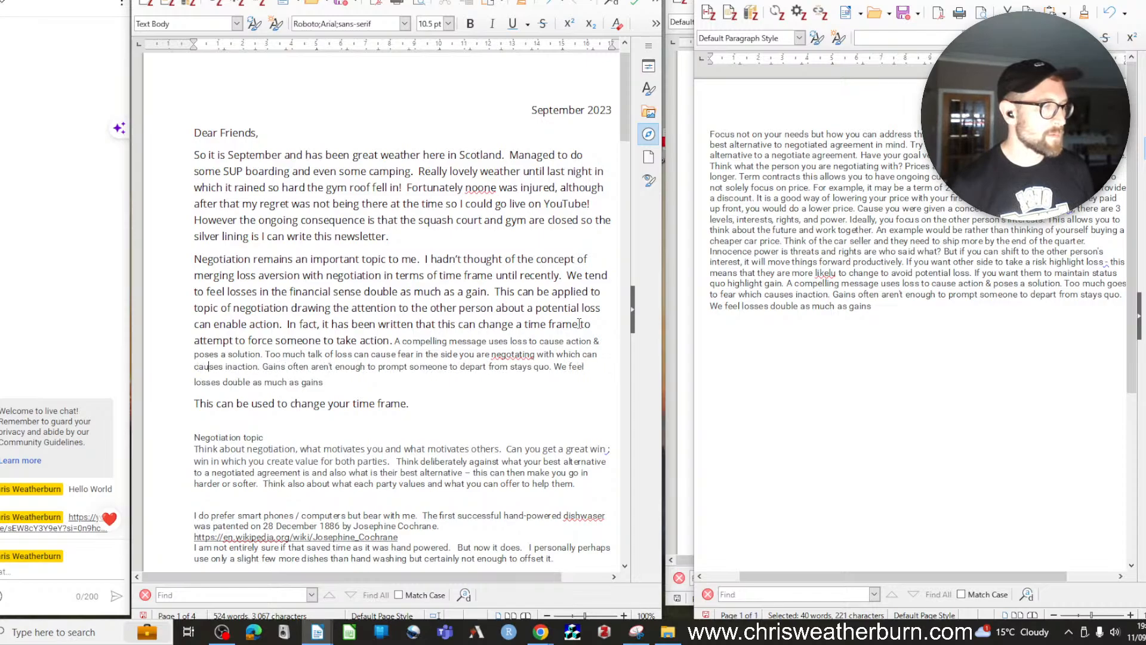
pyautogui.press('Right')
pyautogui.press('Right')
pyautogui.press('Right')
pyautogui.press('Delete')
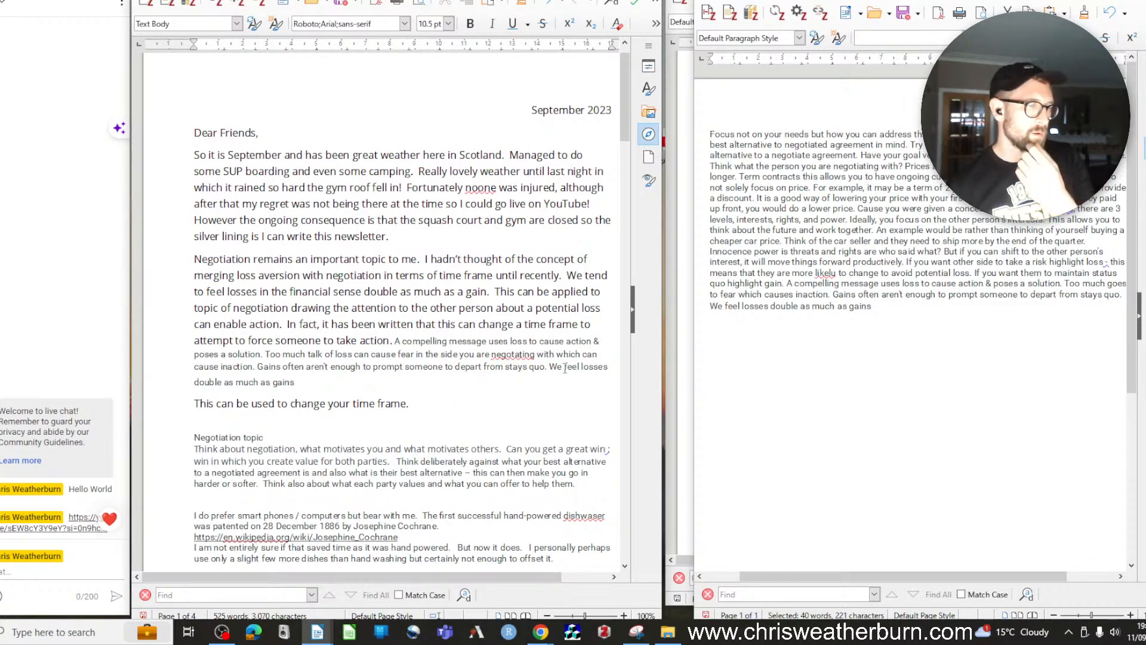
# Delete the sentences "We feel losses double as much as gains" and "This can be used to change your time frame."
pyautogui.moveTo(550, 366); pyautogui.dragTo(566, 375)
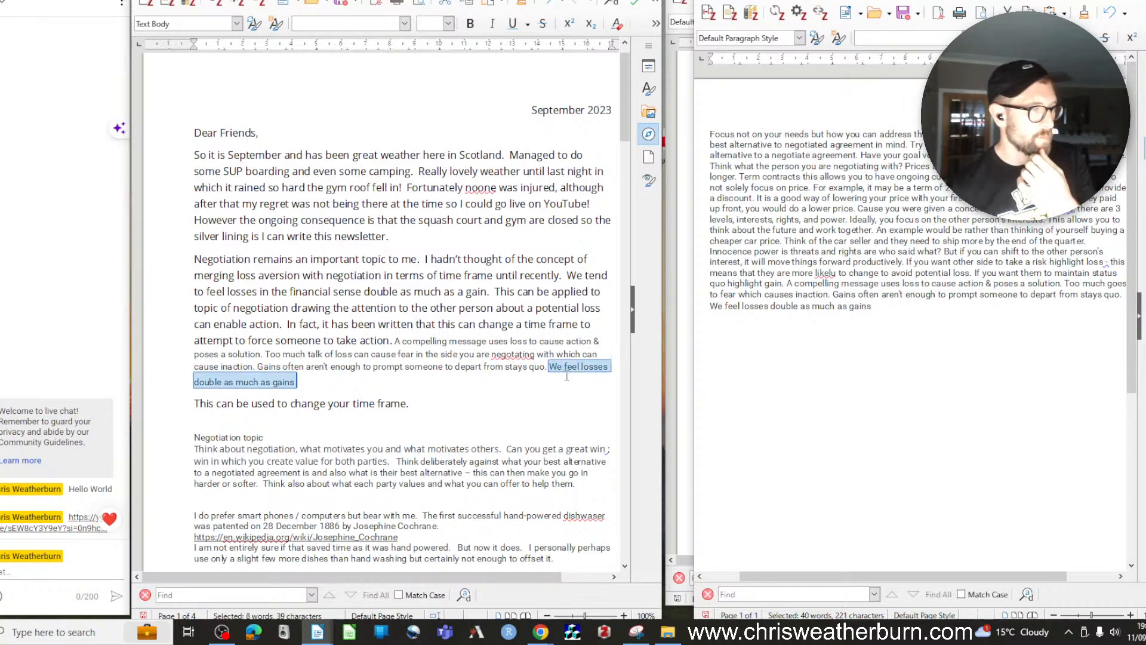
pyautogui.press('Delete')
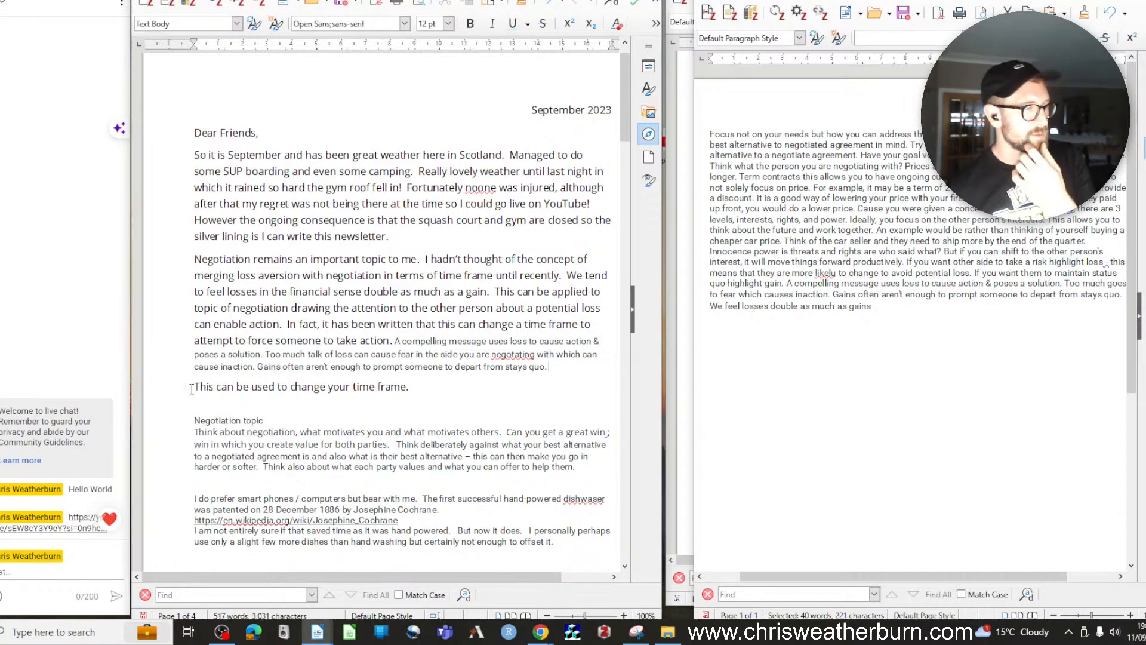
pyautogui.moveTo(193, 386); pyautogui.dragTo(300, 400)
pyautogui.press('Delete')
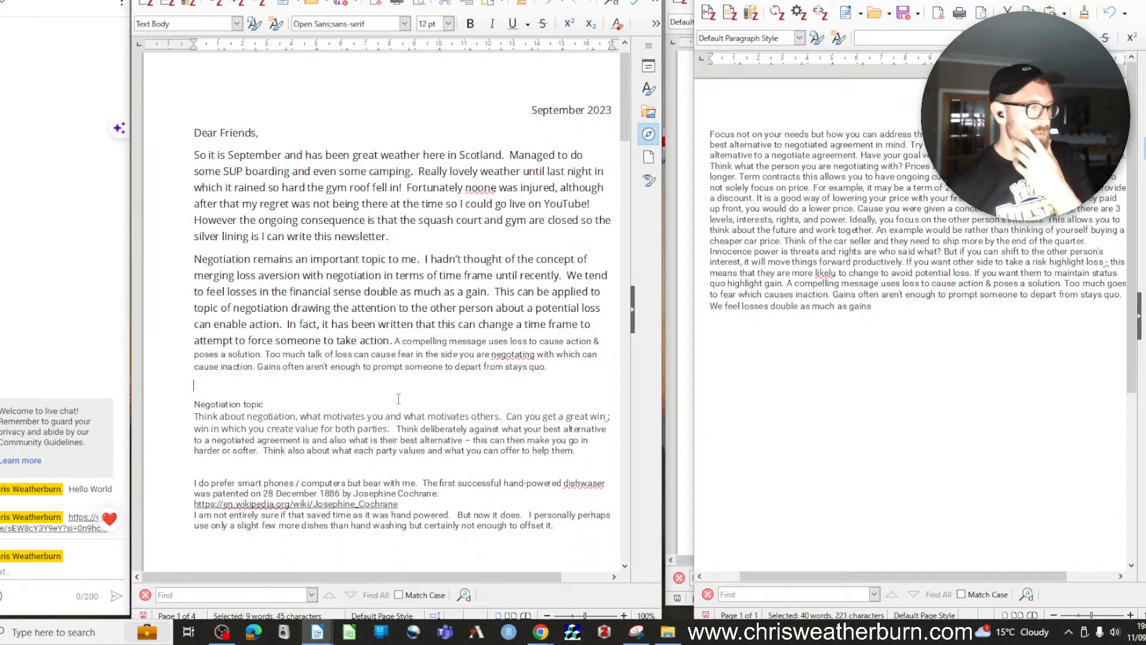
pyautogui.press('Down')
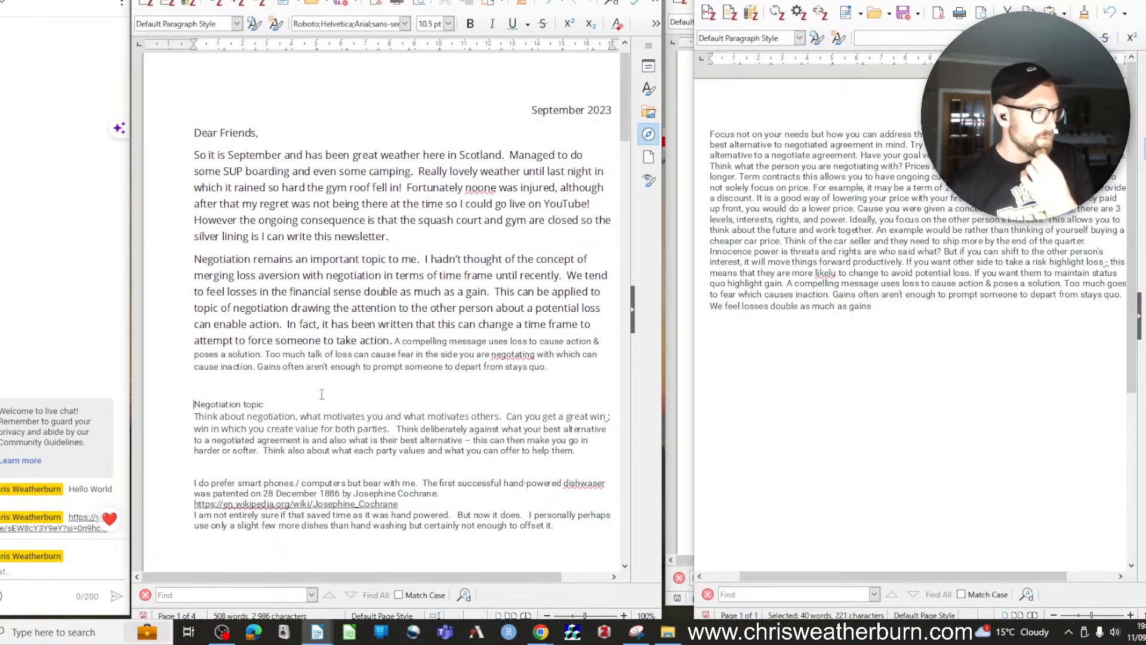
# Replace the "Negotiation topic" heading and the opening words "Think about negotiation, what" with "Consider what"
pyautogui.moveTo(193, 406); pyautogui.dragTo(321, 416)
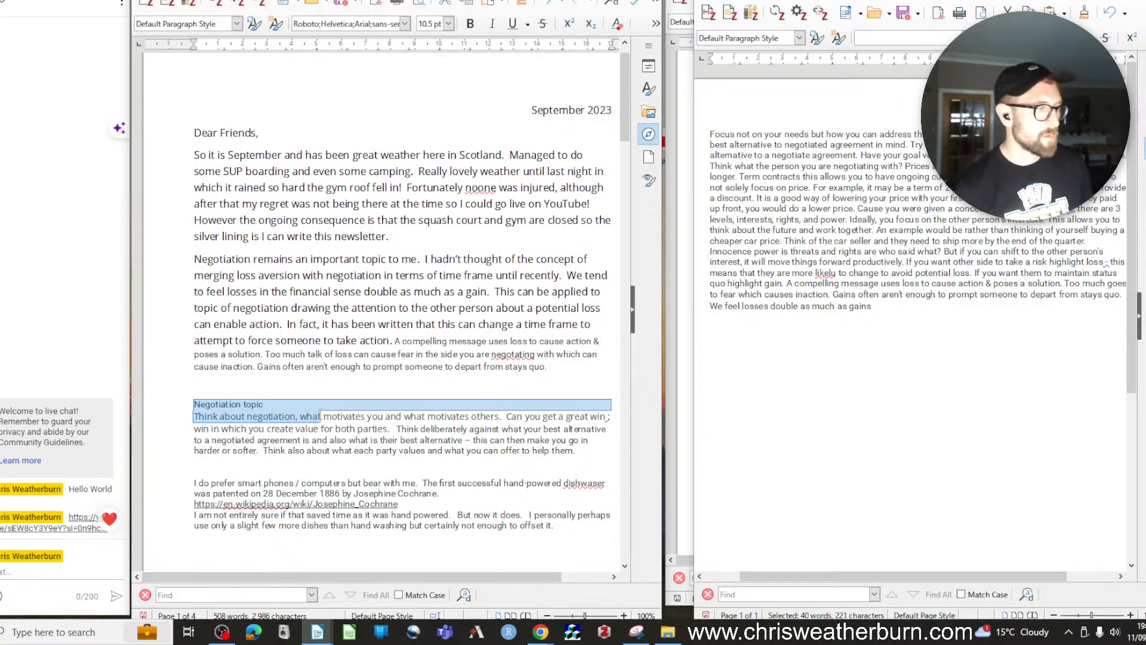
pyautogui.write('Consider wh')
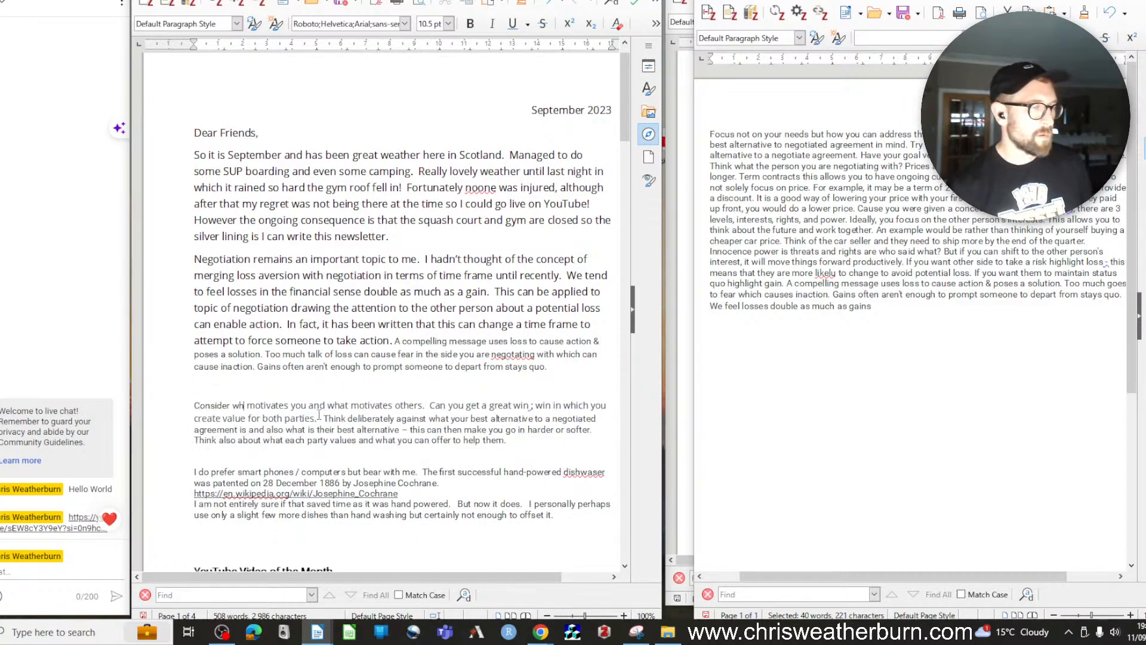
pyautogui.write('at motiv')
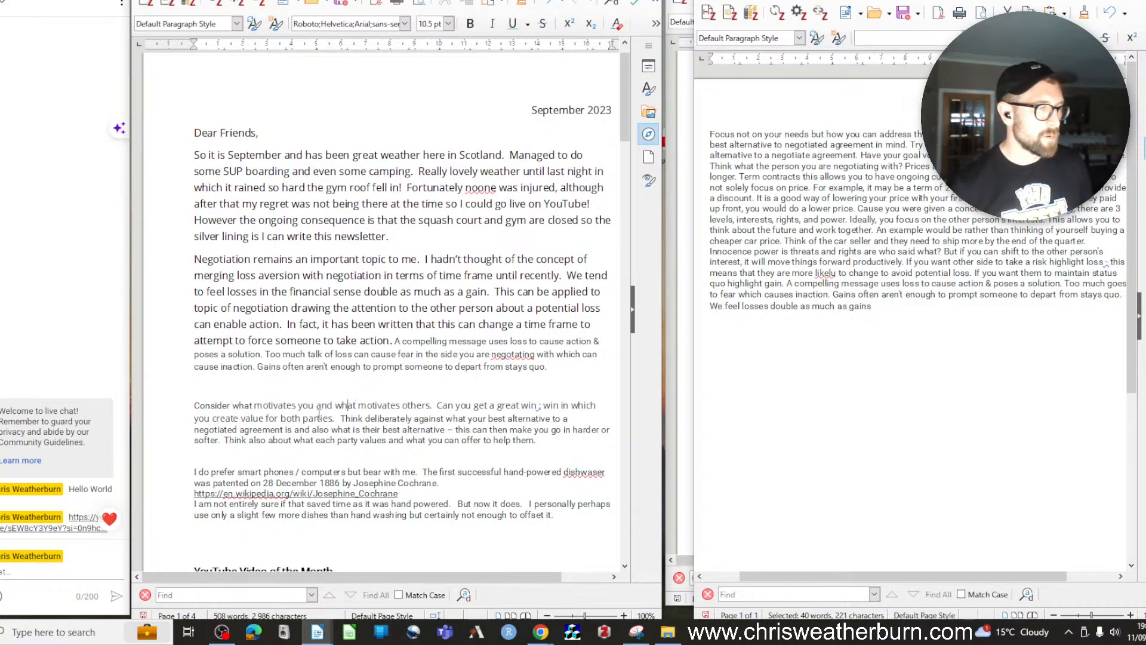
# Reword "and what motivates others" as "and what you believe motivates the other party"
pyautogui.write('a')
pyautogui.press('BackSpace')
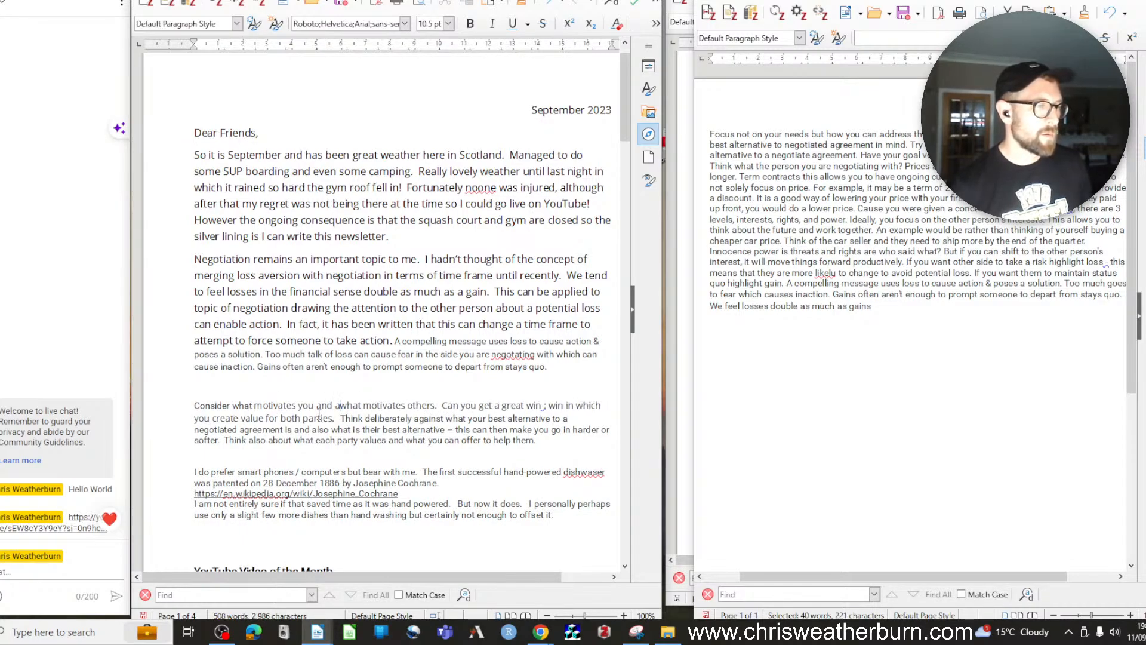
pyautogui.press('Right')
pyautogui.press('Right')
pyautogui.press('Right')
pyautogui.write('you believ')
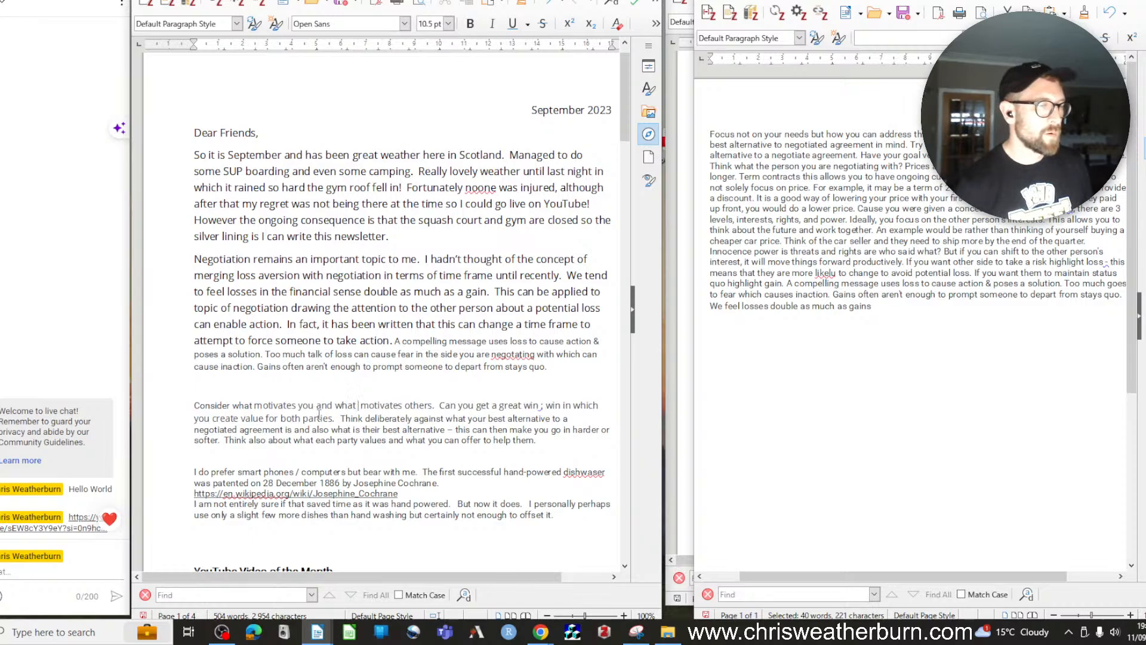
pyautogui.write('e')
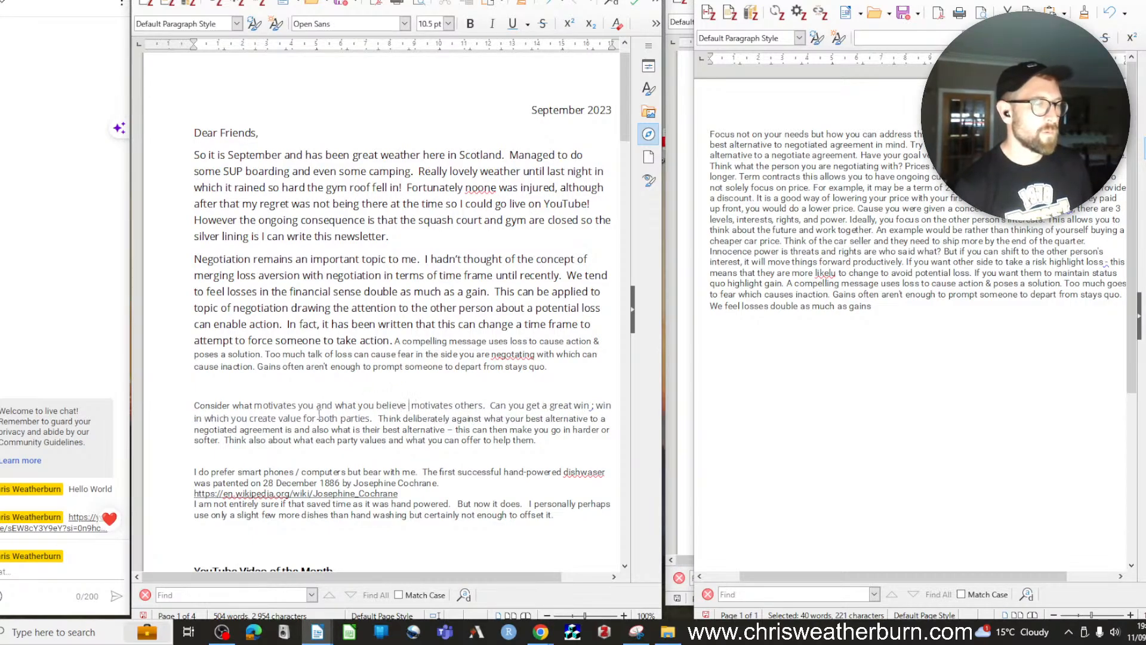
pyautogui.press('Delete')
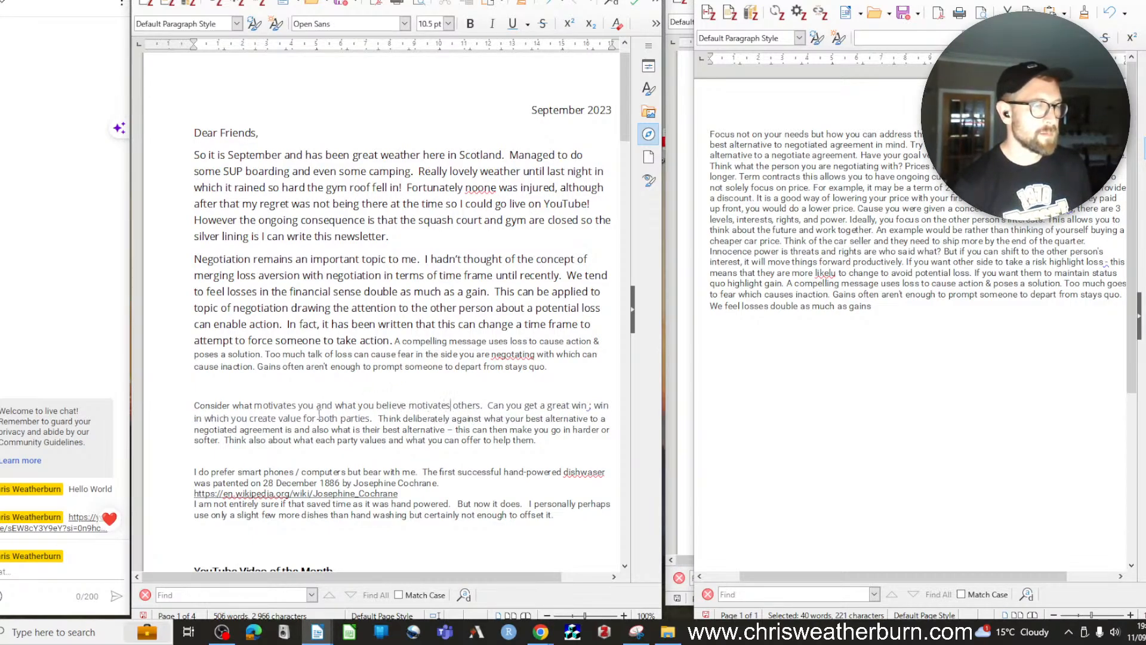
pyautogui.write('the')
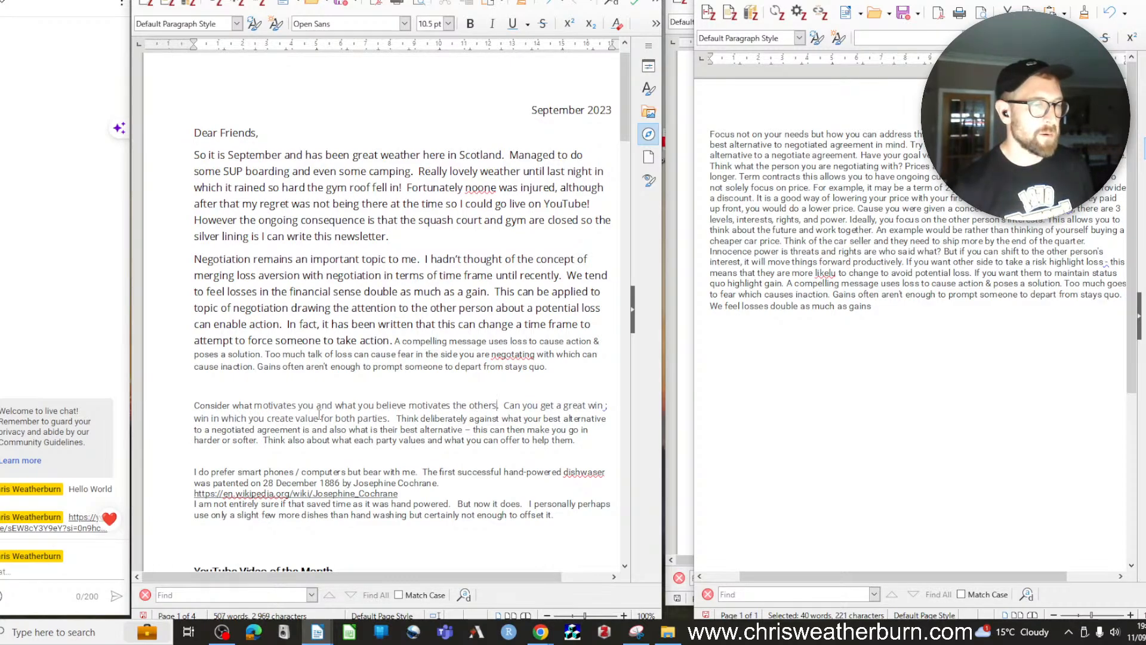
pyautogui.press('BackSpace')
pyautogui.write('party')
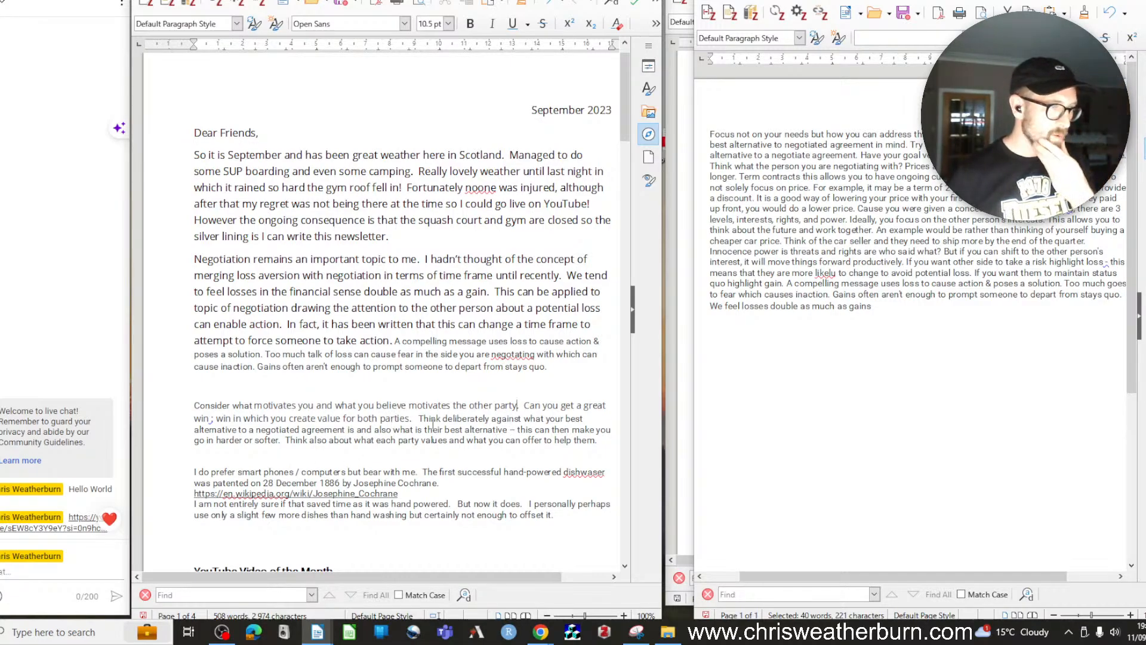
# Replace "Think deliberately" in the second negotiation paragraph with "Ideally prior to a negotiation" and correct the spelling of "negotiation"
pyautogui.moveTo(422, 419)
pyautogui.mouseDown()
pyautogui.moveTo(465, 418)
pyautogui.moveTo(422, 406)
pyautogui.moveTo(421, 417)
pyautogui.mouseUp()
pyautogui.click(478, 417)
pyautogui.write('Ideally prior')
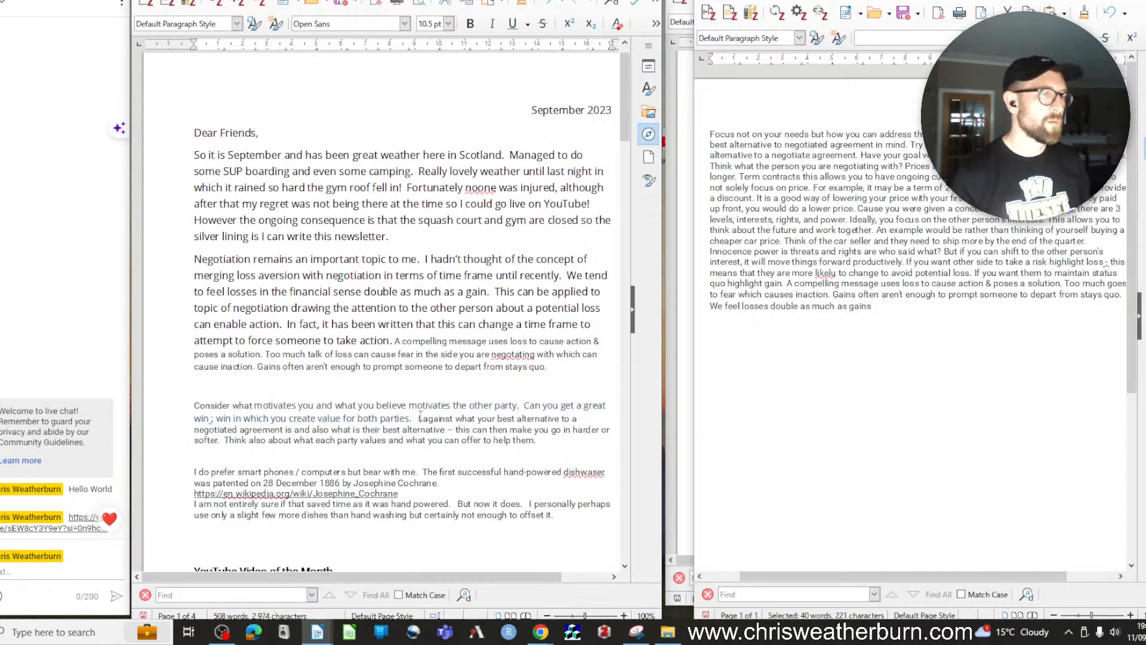
pyautogui.write(' t')
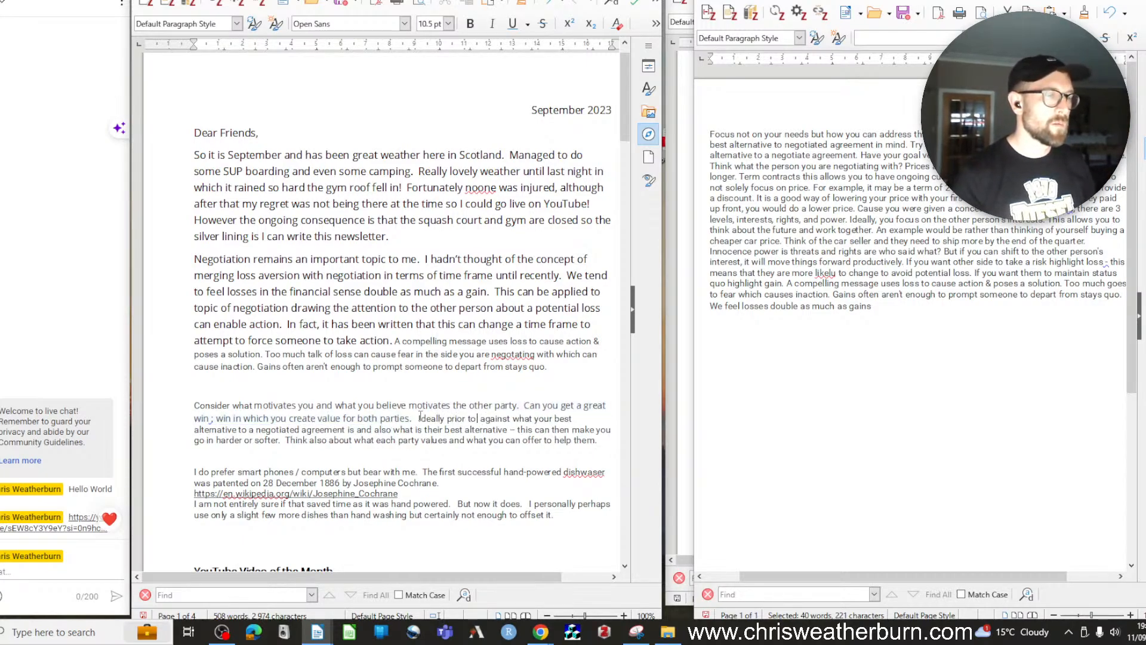
pyautogui.write('o a negotaation a')
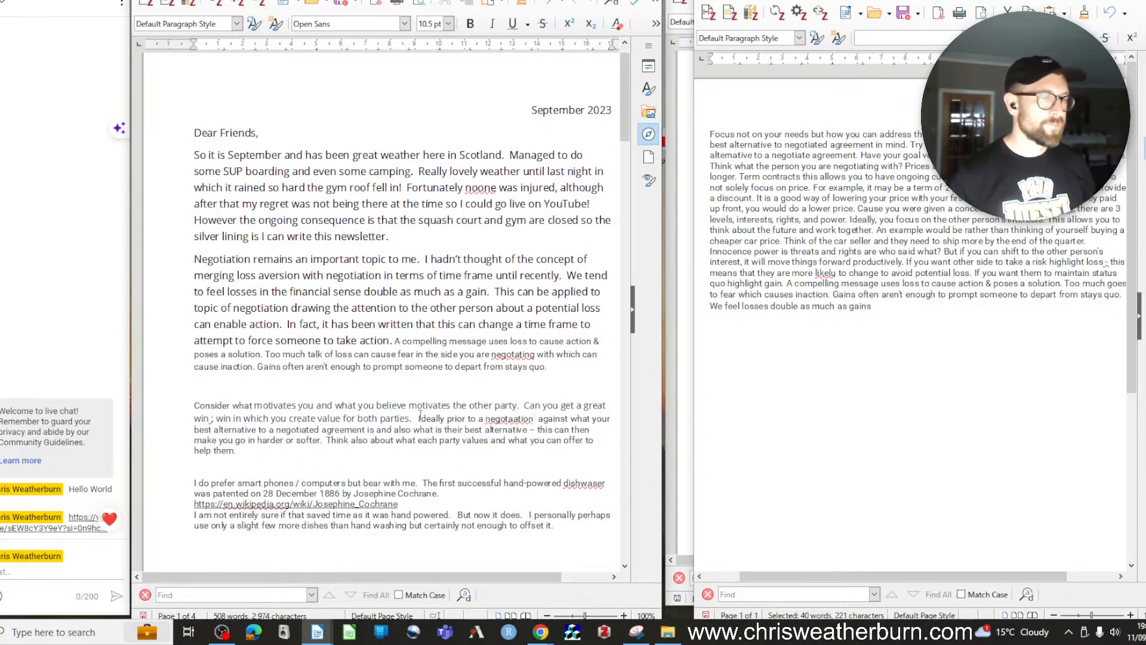
pyautogui.click(511, 421)
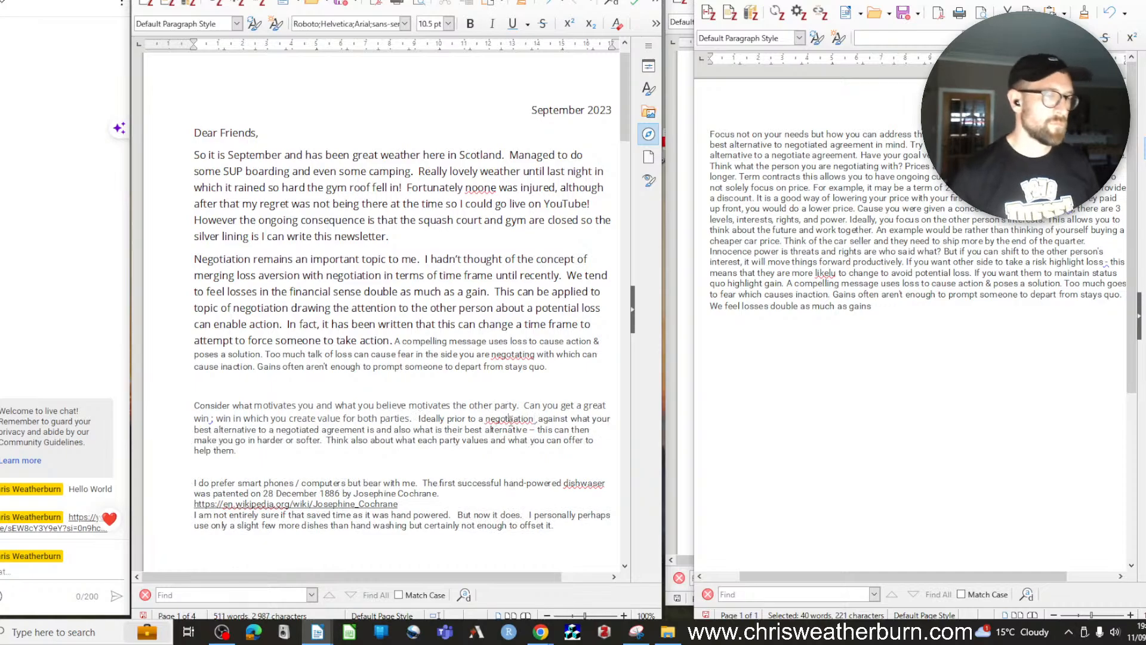
pyautogui.press('Delete')
pyautogui.write('i')
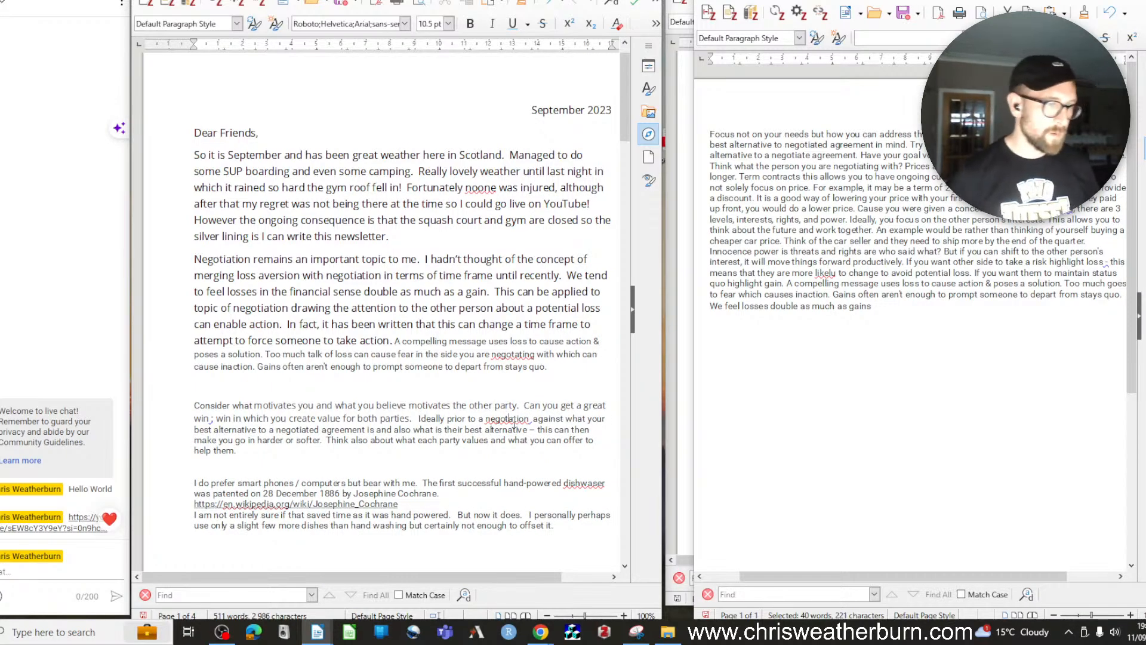
pyautogui.rightClick(514, 424)
pyautogui.click(525, 432)
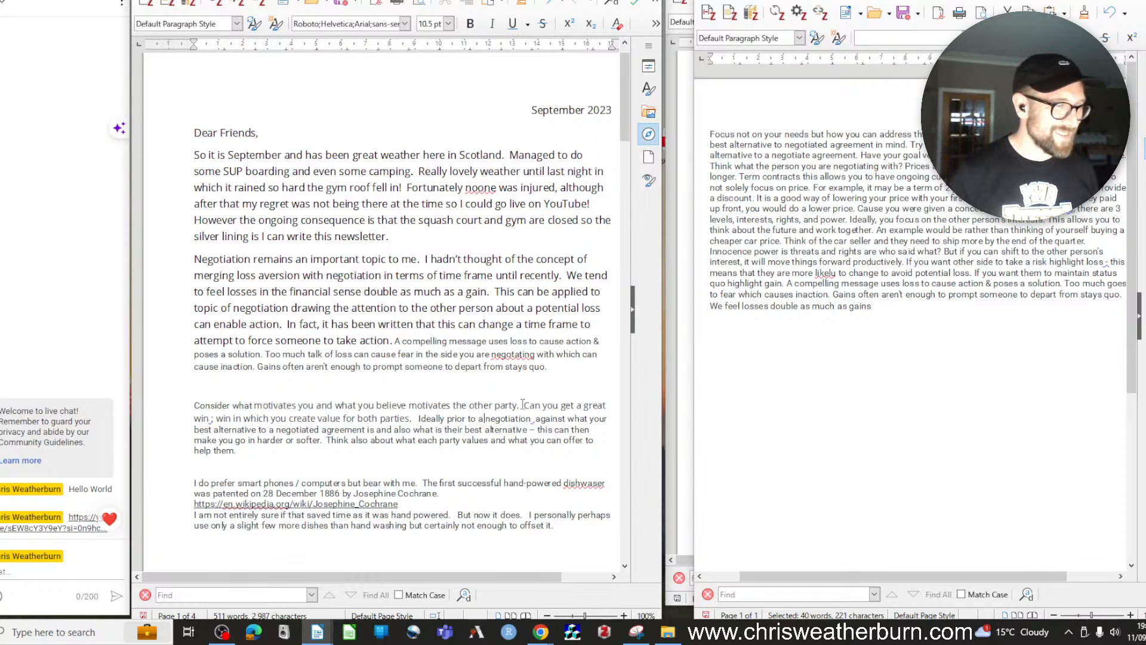
# Change "against what" to "consider both" before "your best alternative"
pyautogui.click(534, 418)
pyautogui.write('consider')
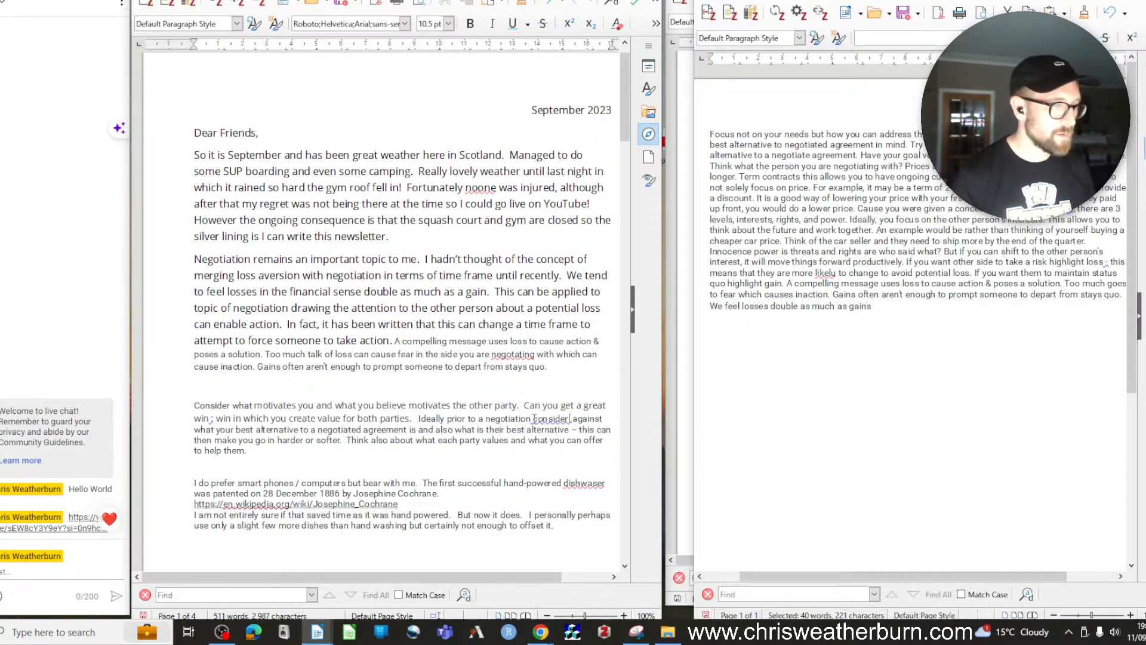
pyautogui.press('Delete')
pyautogui.press('Delete')
pyautogui.press('Delete')
pyautogui.press('Delete')
pyautogui.press('Delete')
pyautogui.press('Delete')
pyautogui.press('Delete')
pyautogui.press('Delete')
pyautogui.press('Delete')
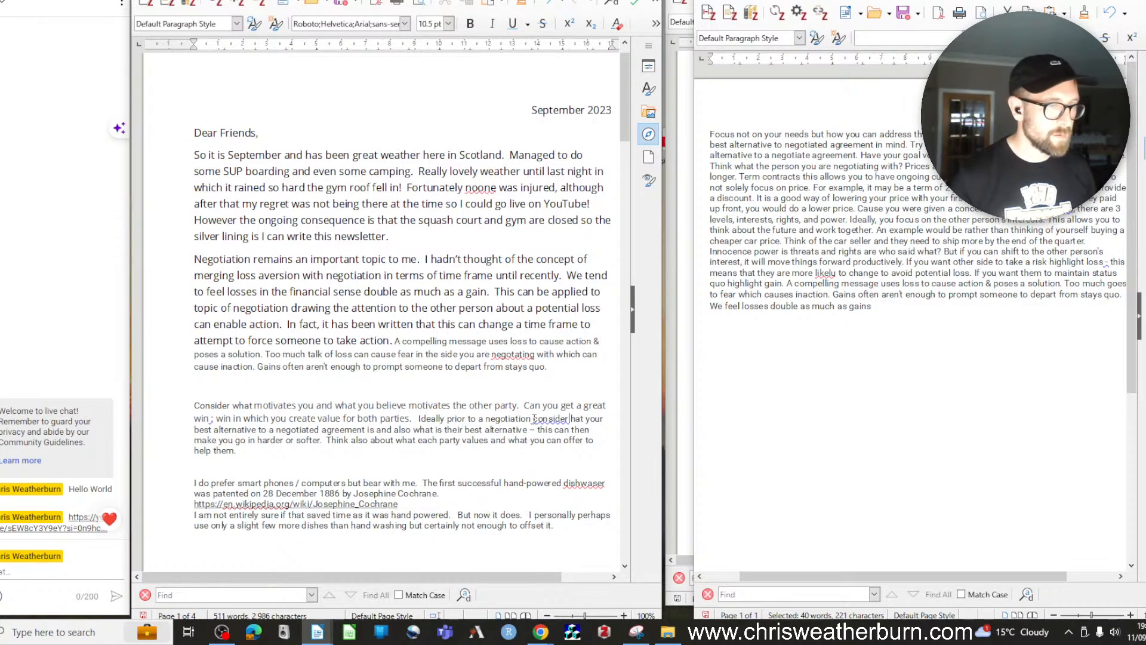
pyautogui.press('Delete')
pyautogui.press('Delete')
pyautogui.press('Delete')
pyautogui.write('both')
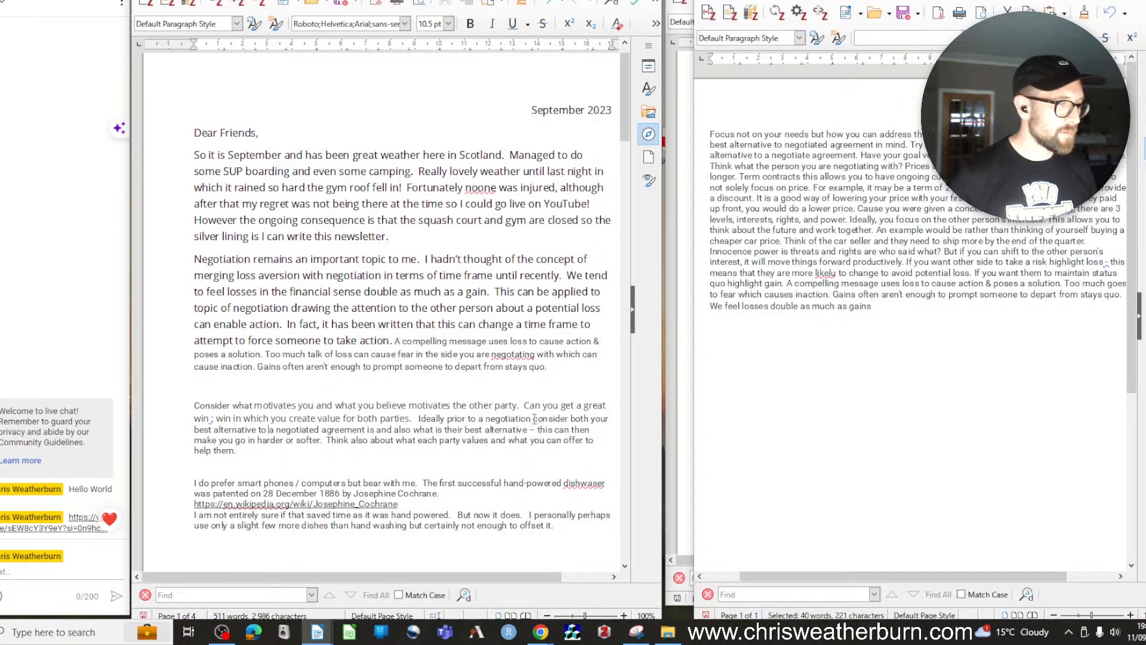
# Reword "agreement is and also what is their best alternative" as "agreement and the other parties best alternative"
pyautogui.press('Delete')
pyautogui.press('Delete')
pyautogui.press('Delete')
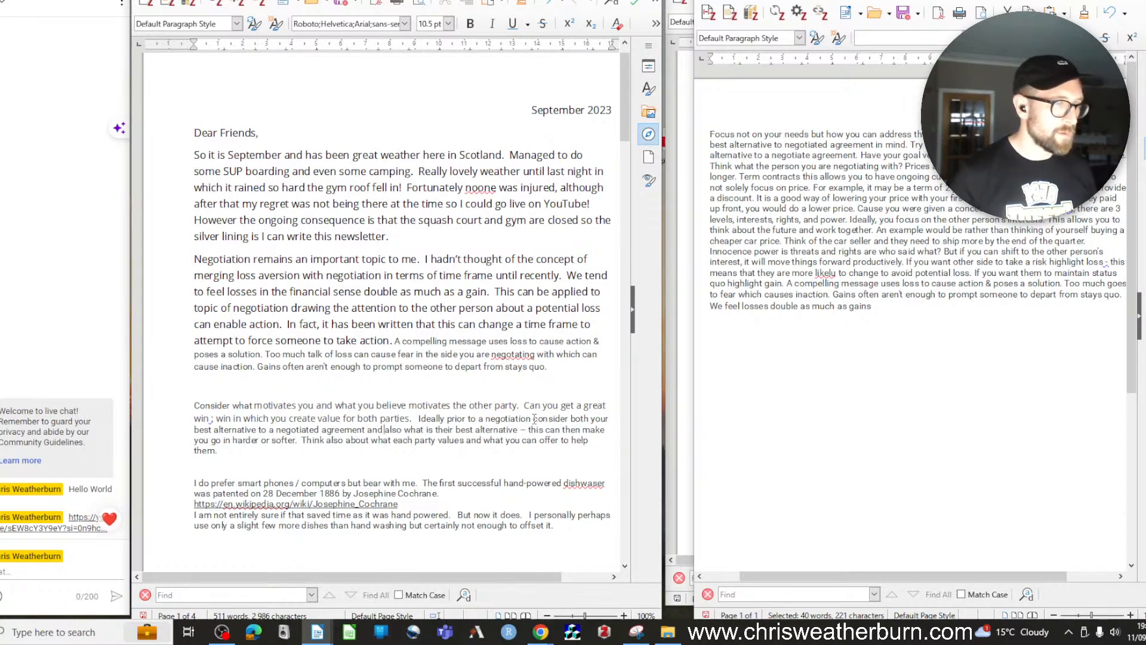
pyautogui.write('the ot')
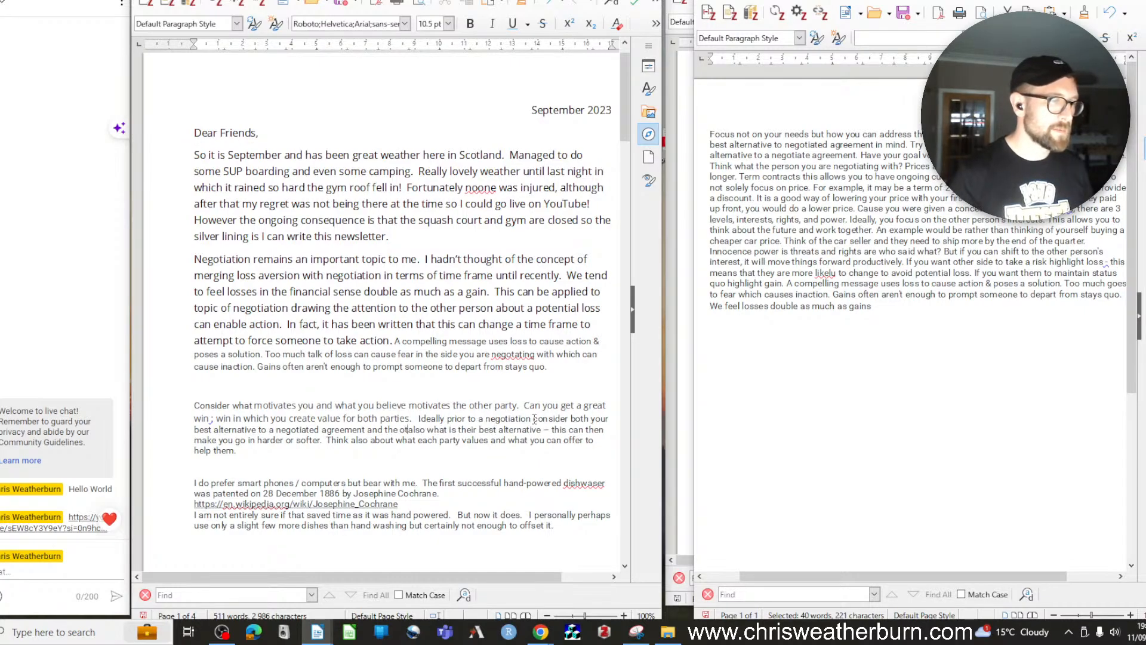
pyautogui.write('her parti')
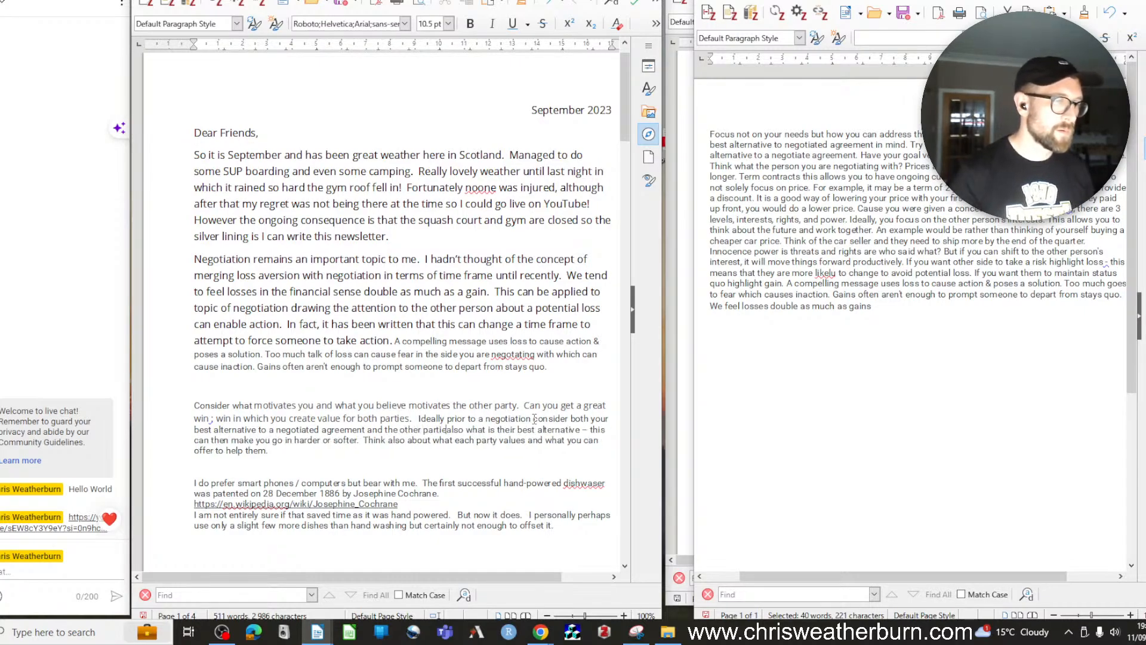
pyautogui.write('es')
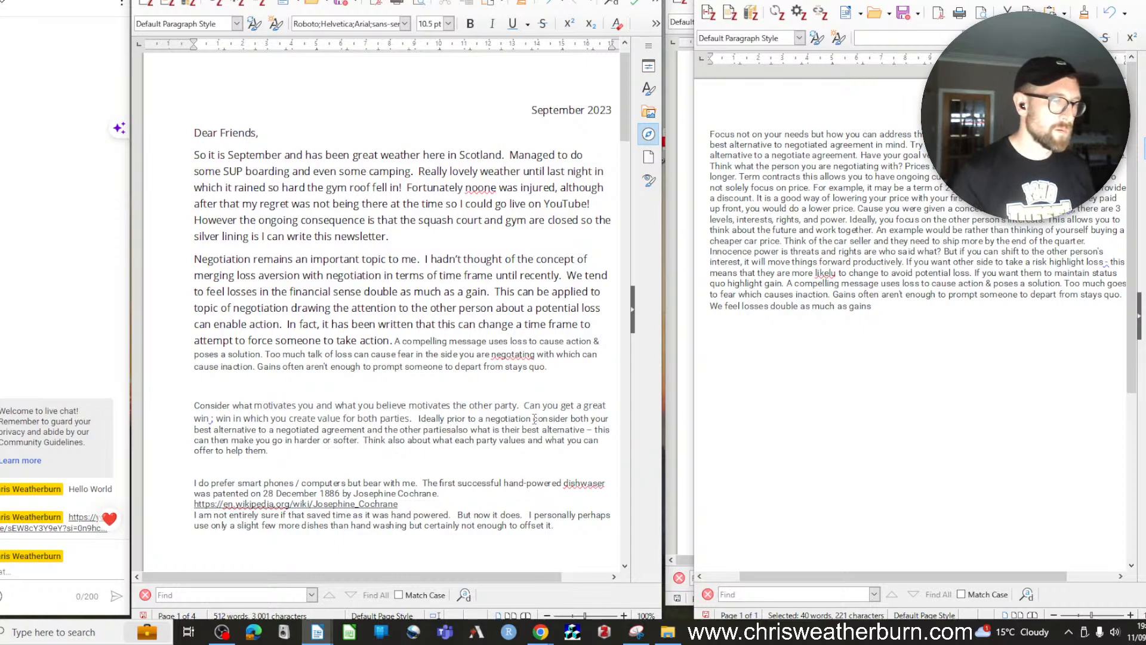
pyautogui.press('Delete')
pyautogui.press('Delete')
pyautogui.press('Delete')
pyautogui.press('Delete')
pyautogui.press('Delete')
pyautogui.press('Delete')
pyautogui.press('Delete')
pyautogui.press('Delete')
pyautogui.press('Delete')
pyautogui.press('Delete')
pyautogui.press('Delete')
pyautogui.press('Delete')
pyautogui.press('Delete')
pyautogui.press('Delete')
pyautogui.press('Delete')
pyautogui.press('Delete')
pyautogui.press('Delete')
pyautogui.press('Delete')
pyautogui.press('Delete')
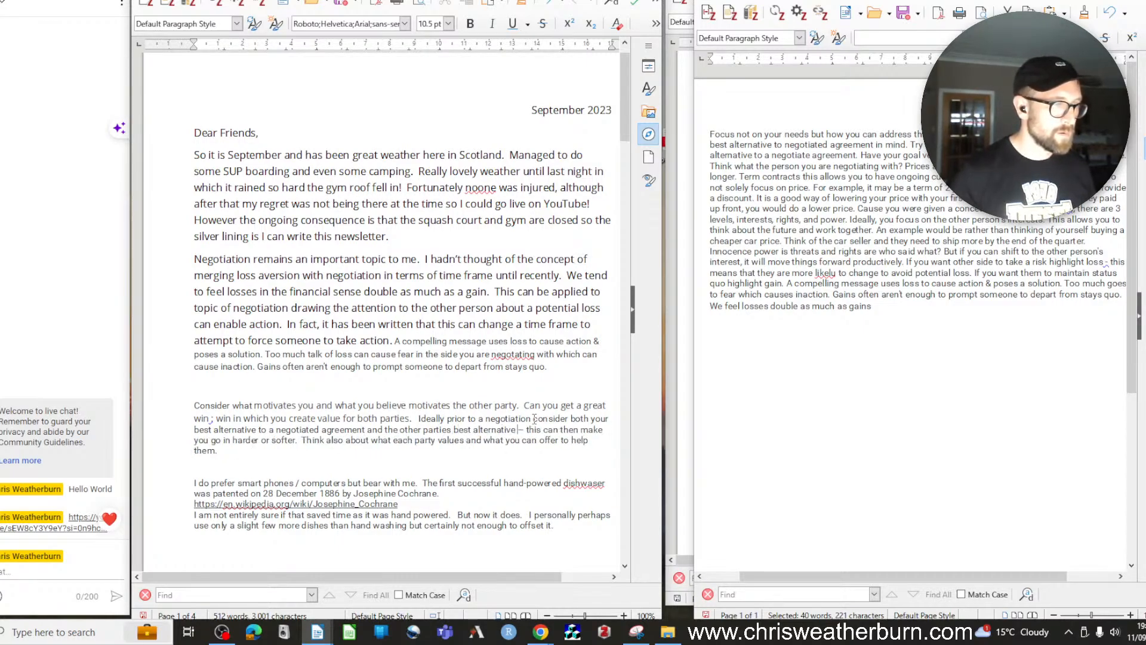
# End the sentence after "the other parties best alternative" and add "This can determine your best strategy."
pyautogui.write('.  Realise')
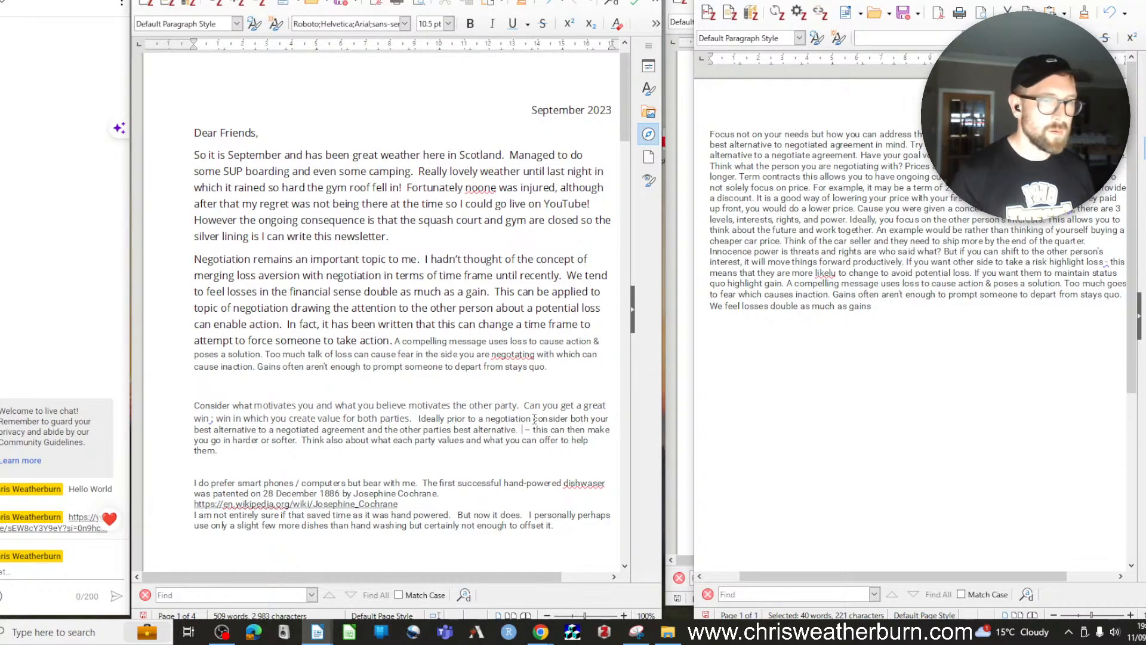
pyautogui.write(' sthat')
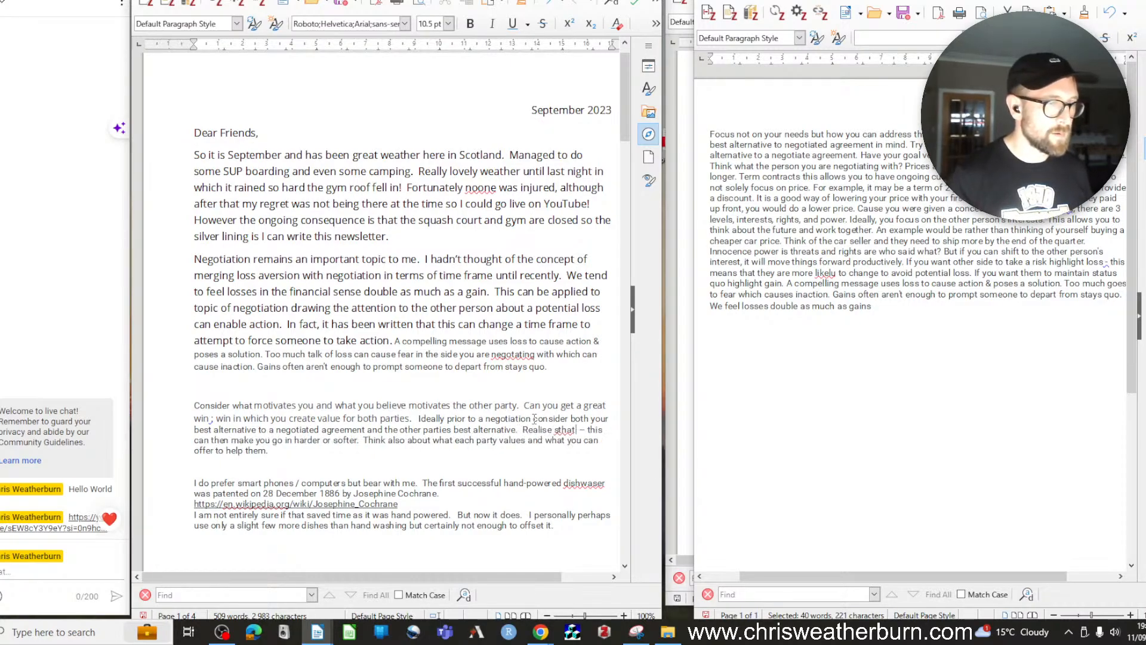
pyautogui.press('BackSpace')
pyautogui.press('BackSpace')
pyautogui.press('BackSpace')
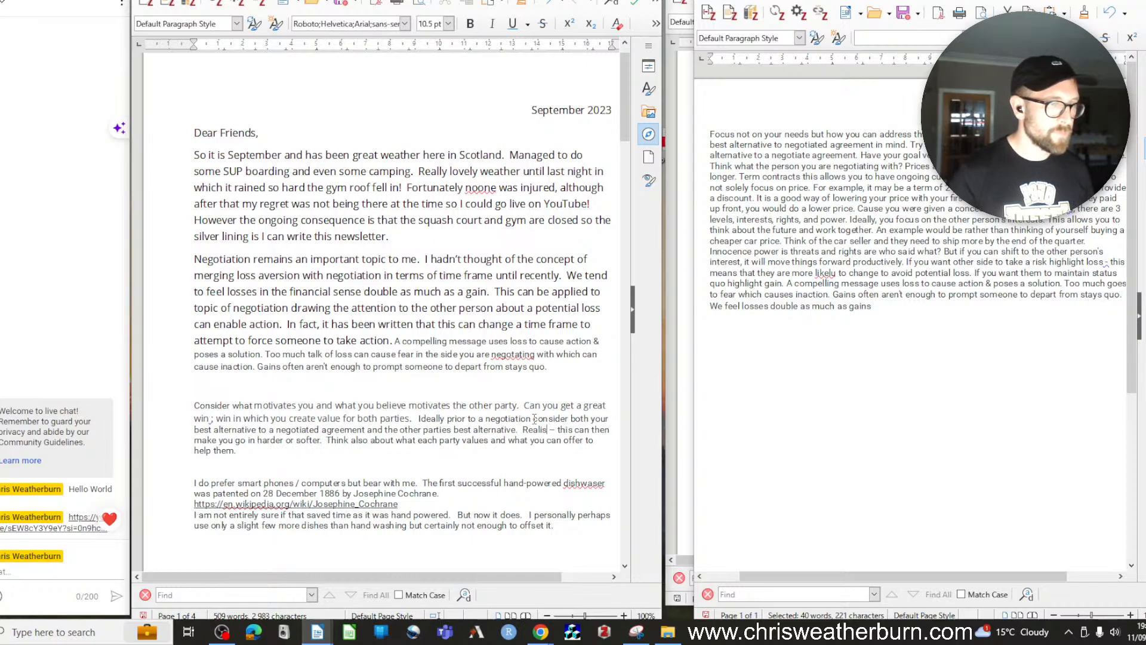
pyautogui.press('BackSpace')
pyautogui.press('BackSpace')
pyautogui.press('BackSpace')
pyautogui.press('BackSpace')
pyautogui.press('BackSpace')
pyautogui.press('BackSpace')
pyautogui.write('This')
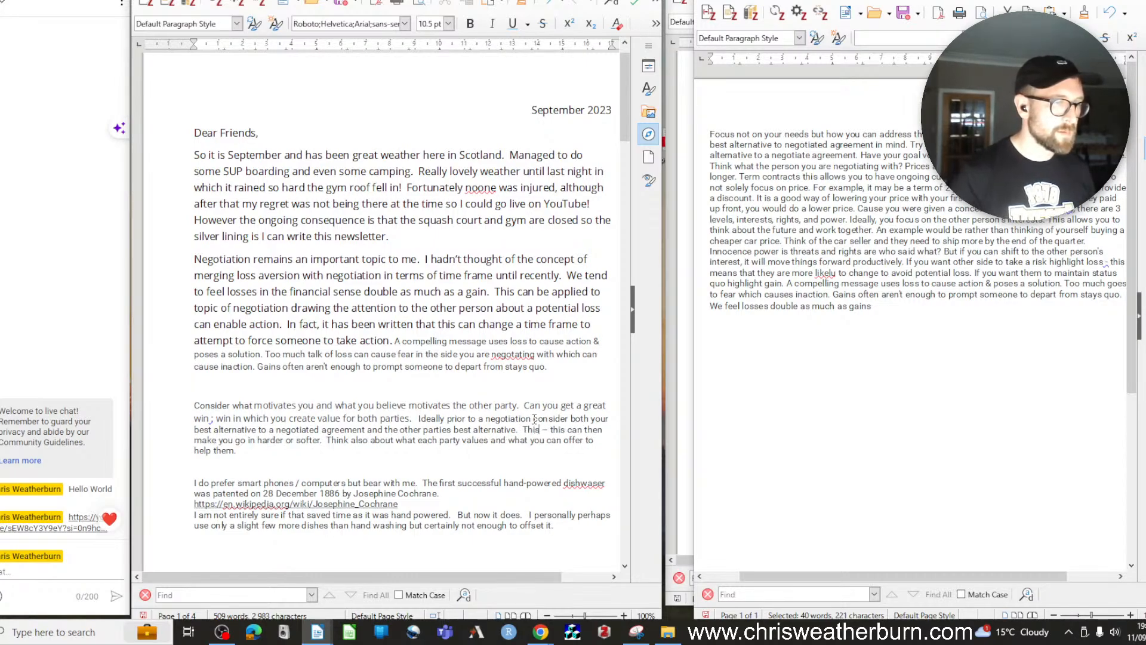
pyautogui.write(' can determine y')
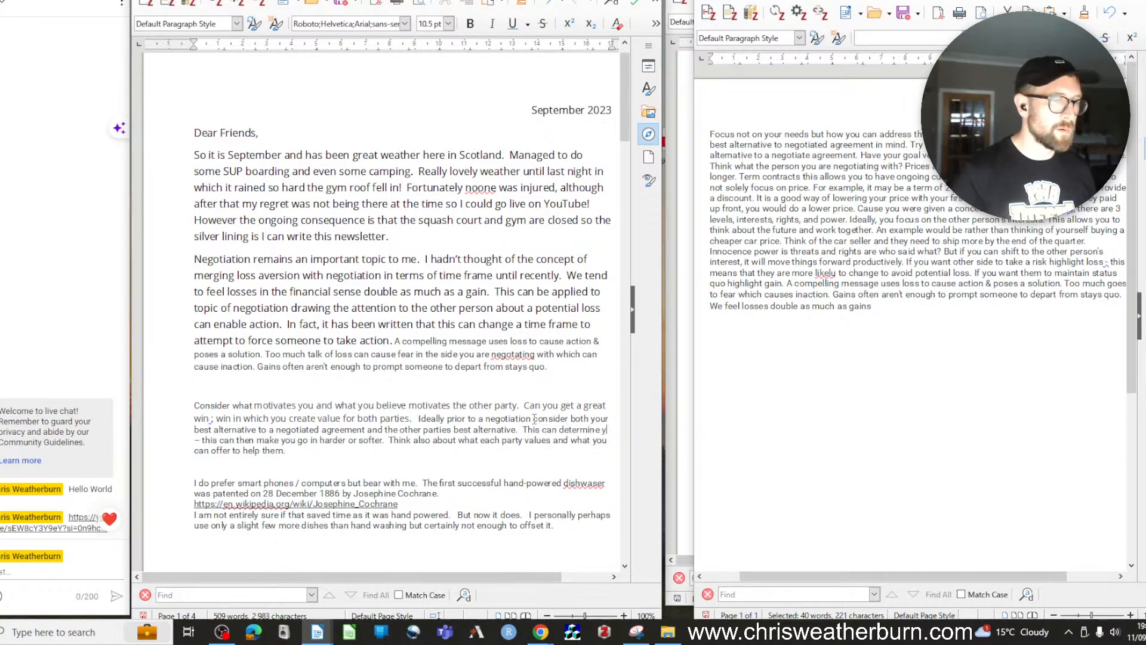
pyautogui.write('our')
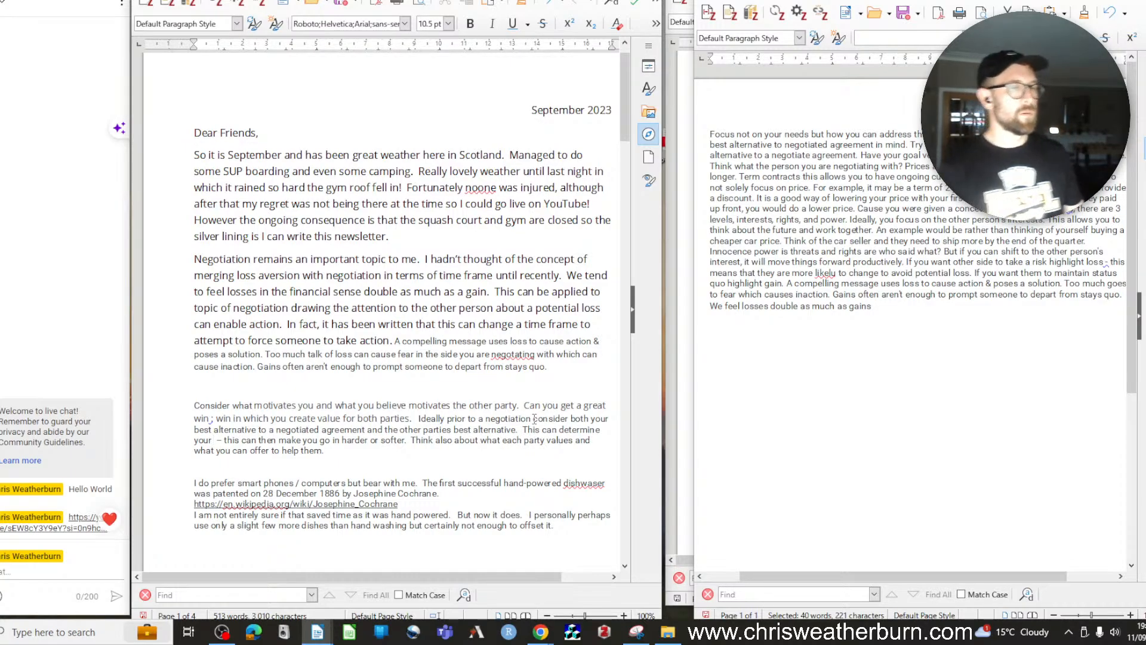
pyautogui.write(' best')
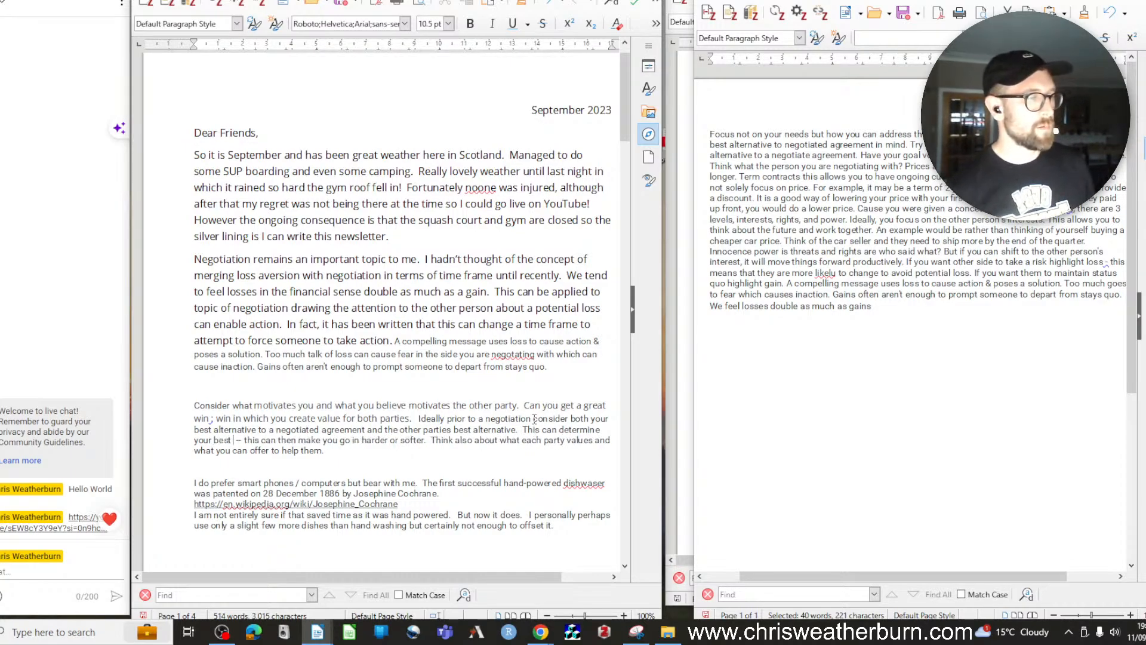
pyautogui.write(' strategy.')
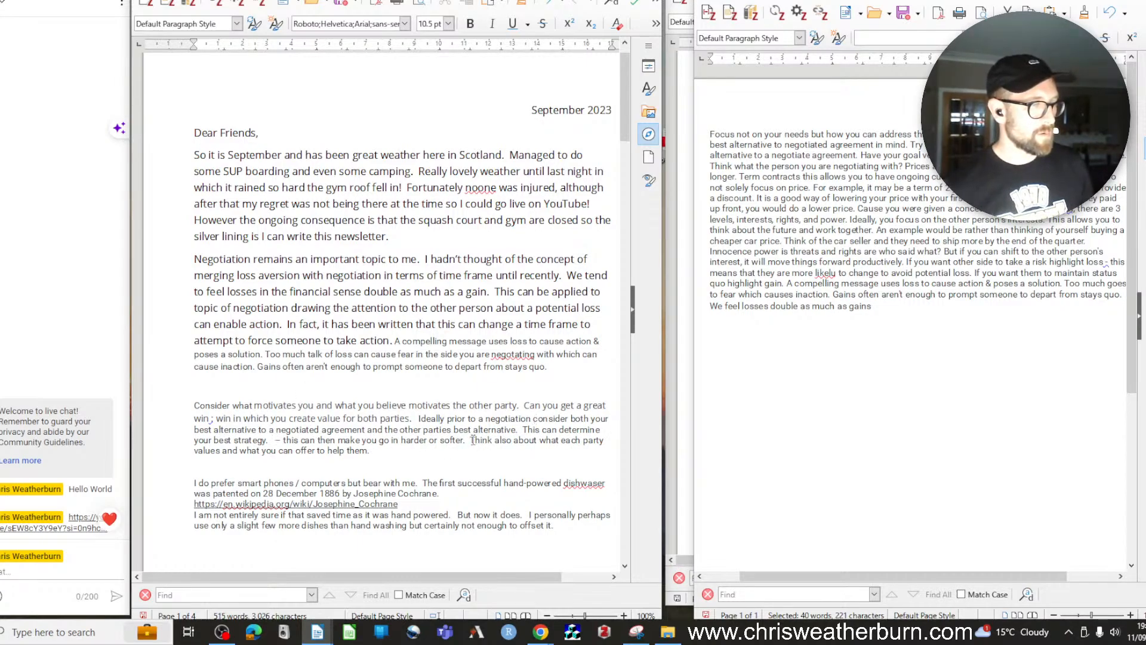
# Copy the sentence "Think also about what each party values and what you can offer to help them" to just before "Ideally prior to a negotiation"
pyautogui.moveTo(472, 440); pyautogui.dragTo(485, 454)
pyautogui.hotkey('ctrl', 'c')
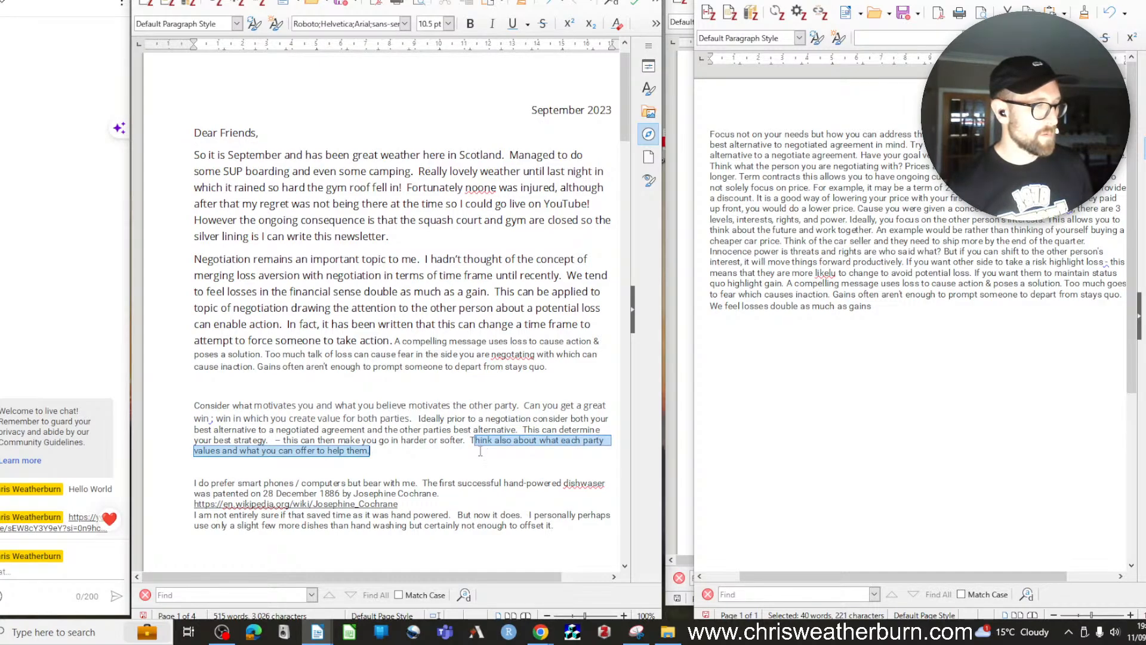
pyautogui.click(421, 416)
pyautogui.hotkey('ctrl', 'v')
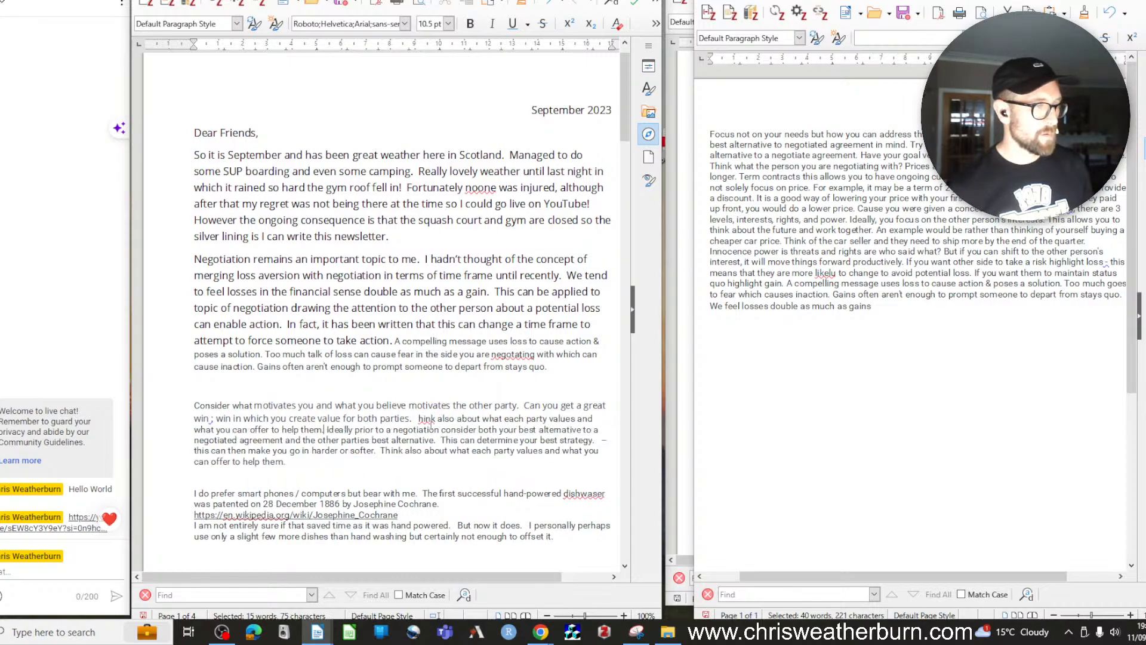
pyautogui.click(419, 418)
pyautogui.write('T')
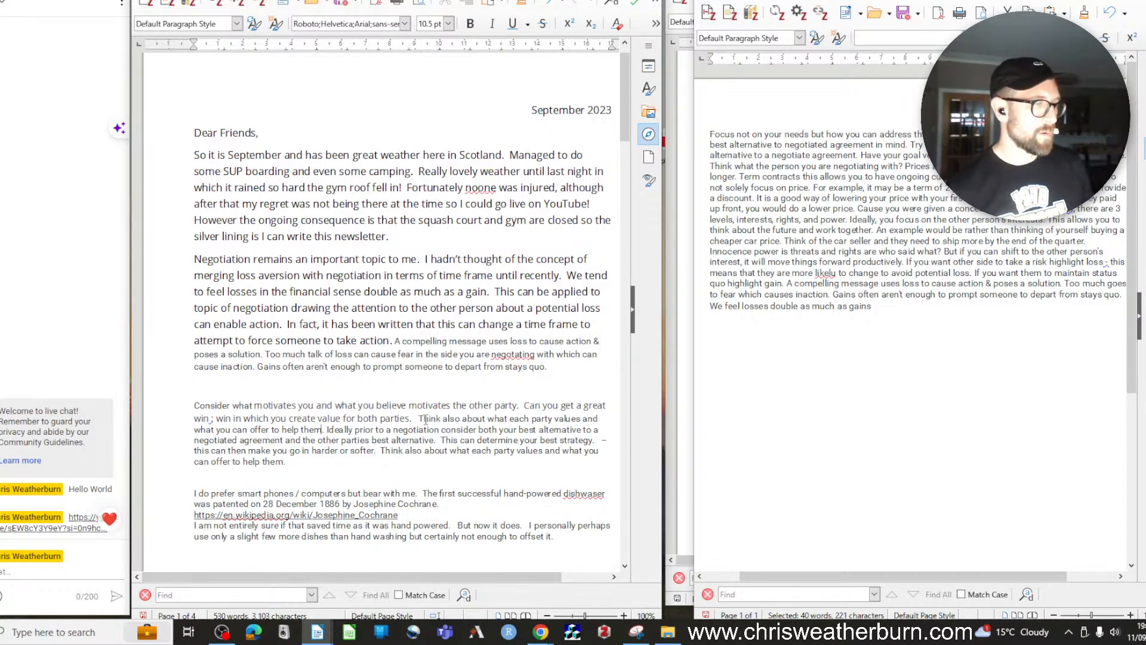
# Extend the copied sentence after "help them" with ", for example can you create value by delivering something sooner"
pyautogui.write(', for example can y')
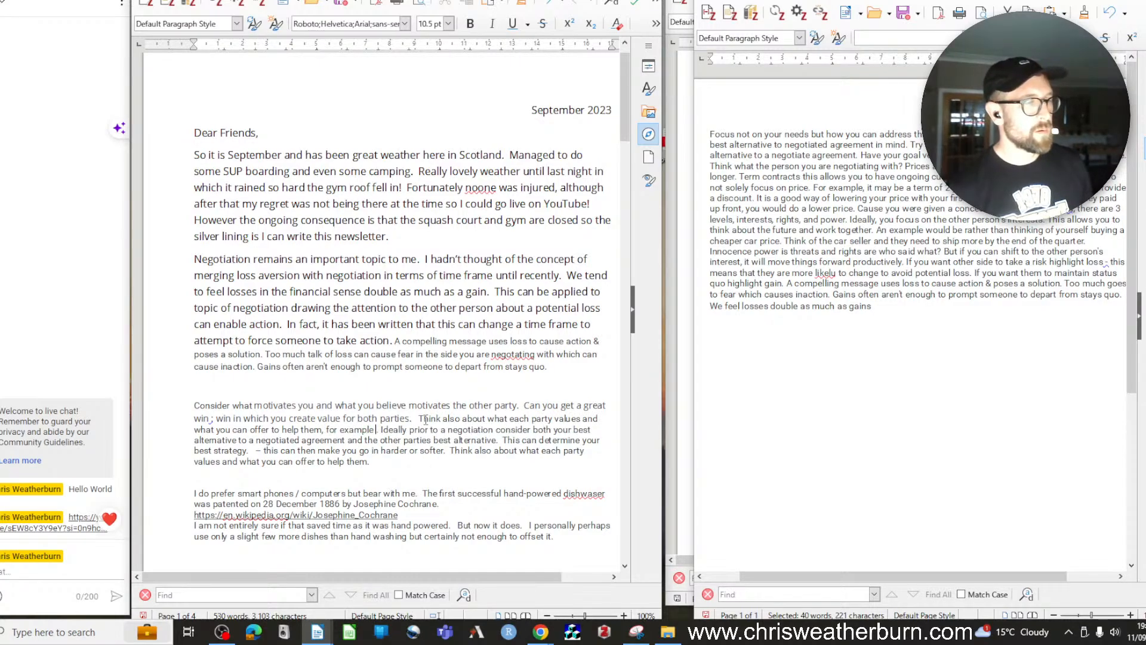
pyautogui.write('ou create va')
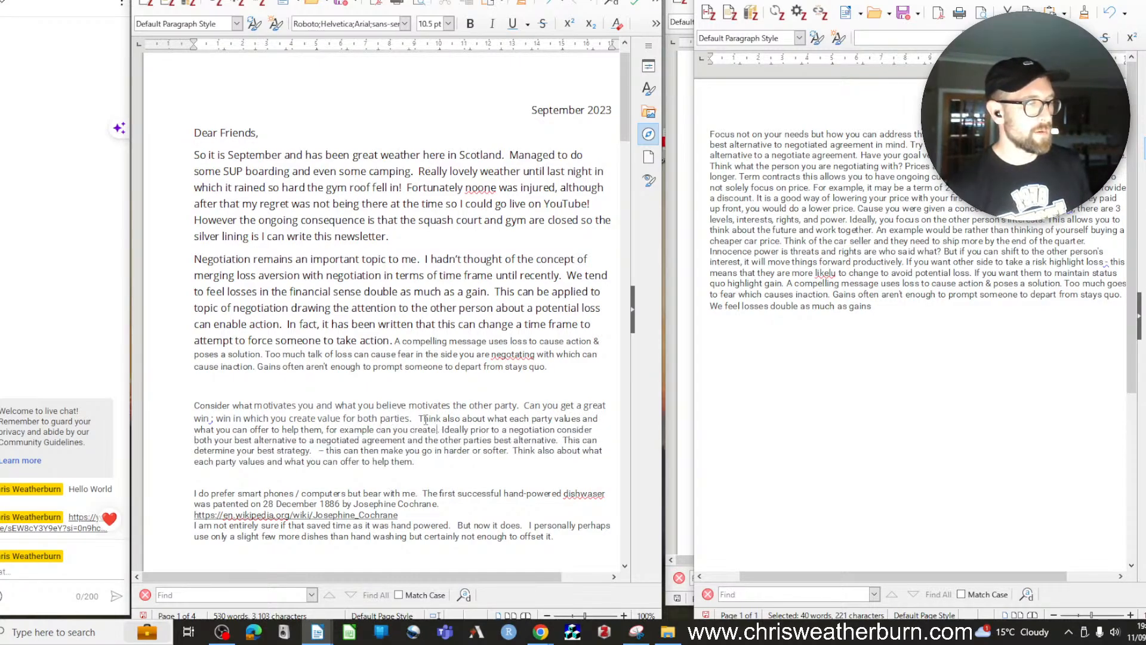
pyautogui.write('lue by')
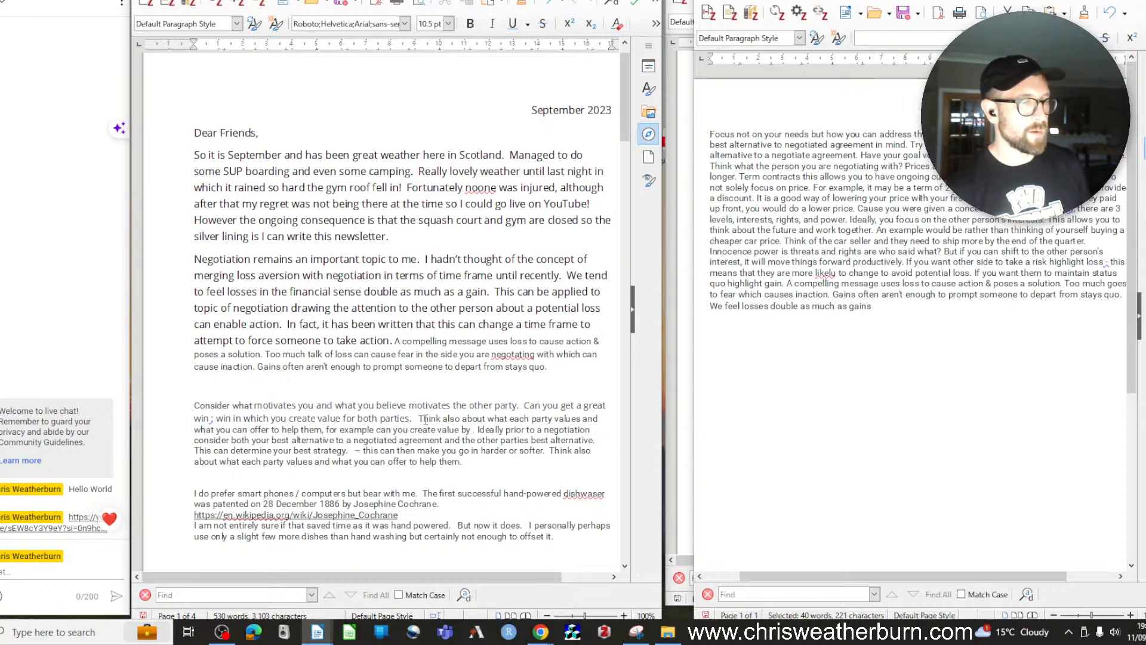
pyautogui.write(' delivering')
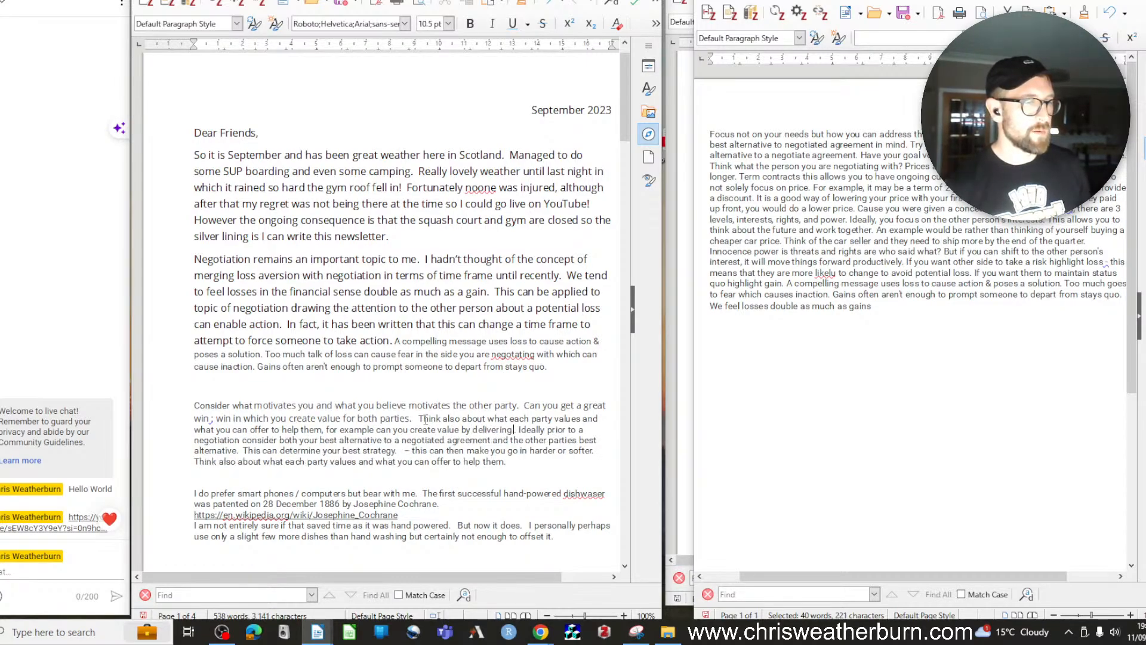
pyautogui.write(' something soon')
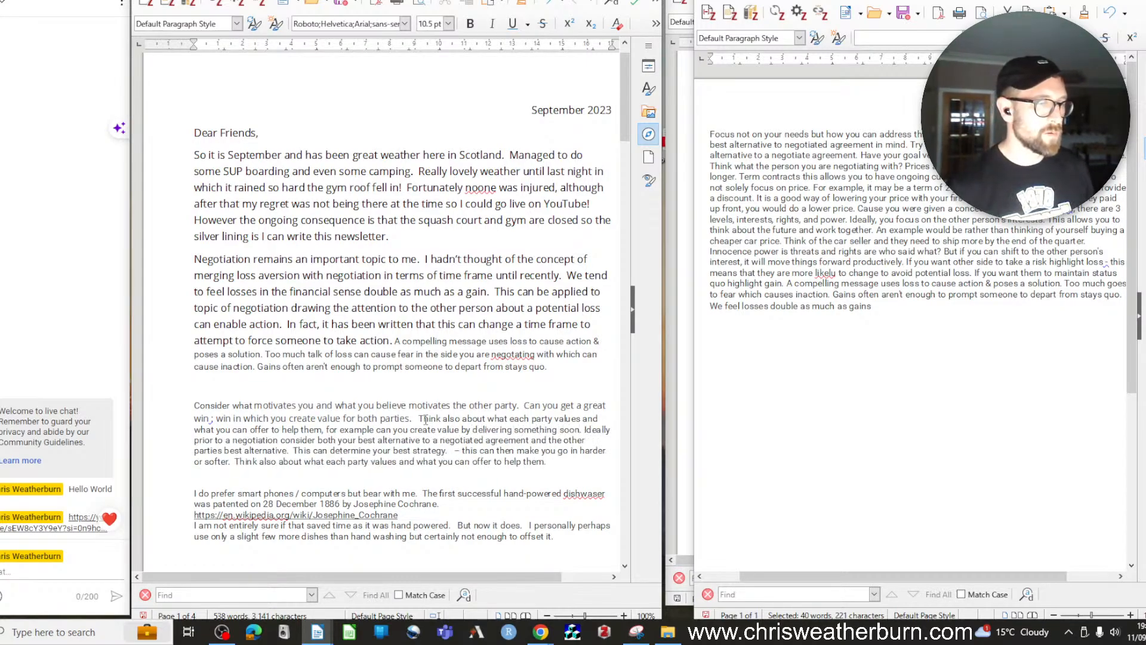
pyautogui.write('er or')
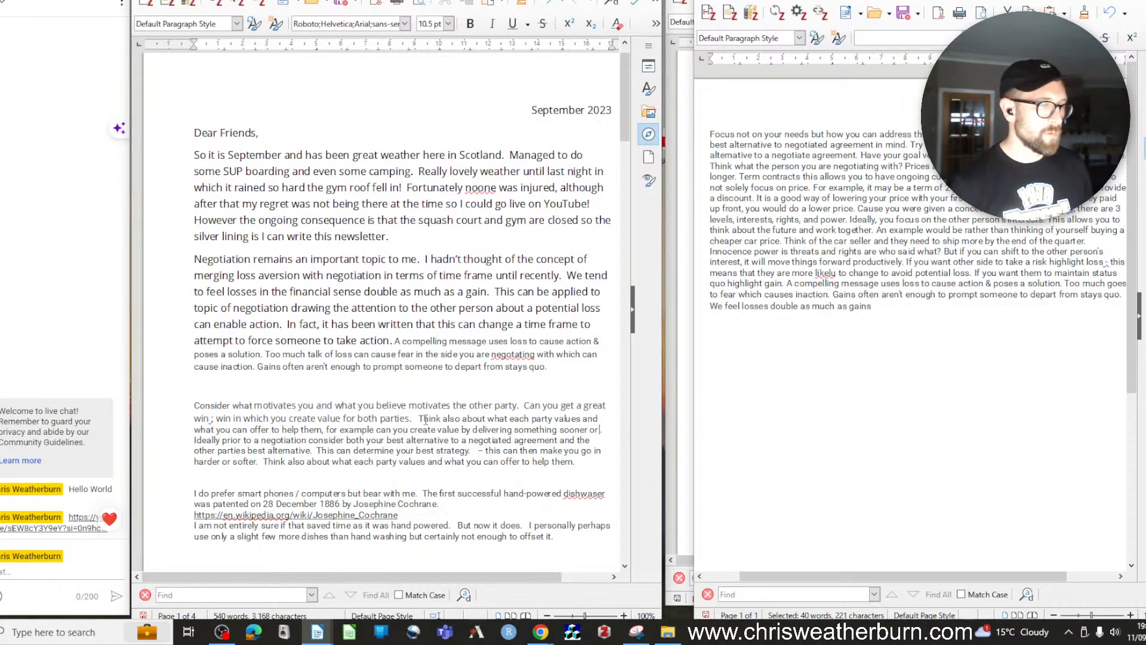
pyautogui.press('BackSpace')
pyautogui.press('BackSpace')
pyautogui.press('BackSpace')
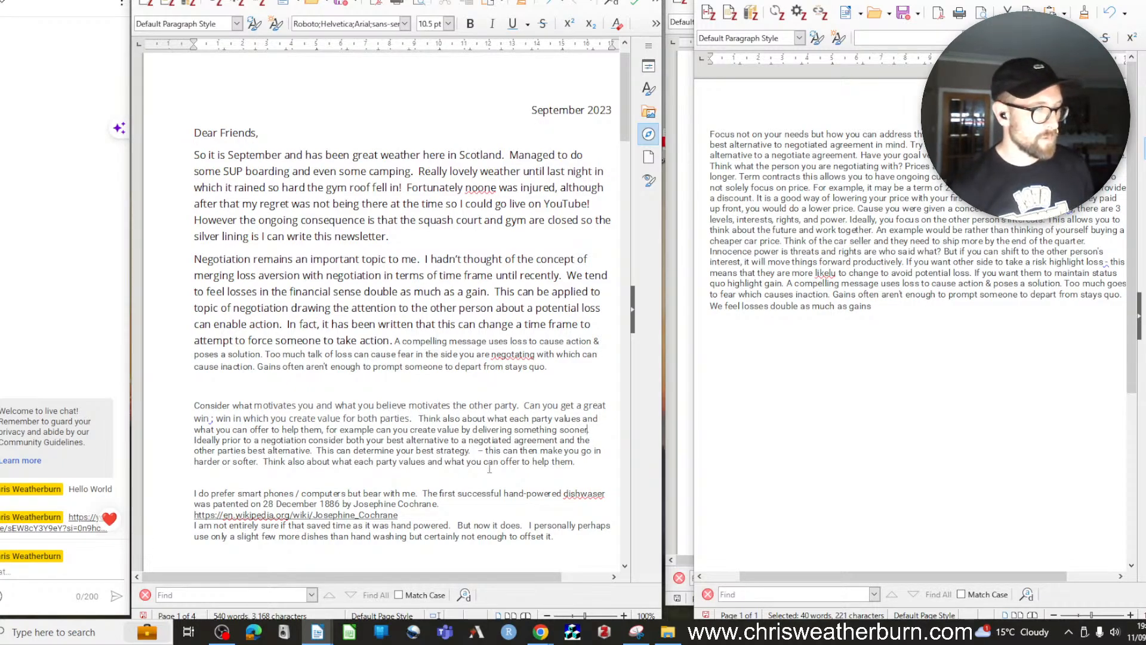
# Replace the remark about going in harder or softer after "This can determine your best strategy." with "A trick is to"
pyautogui.moveTo(479, 451); pyautogui.dragTo(259, 463)
pyautogui.write('A trick is')
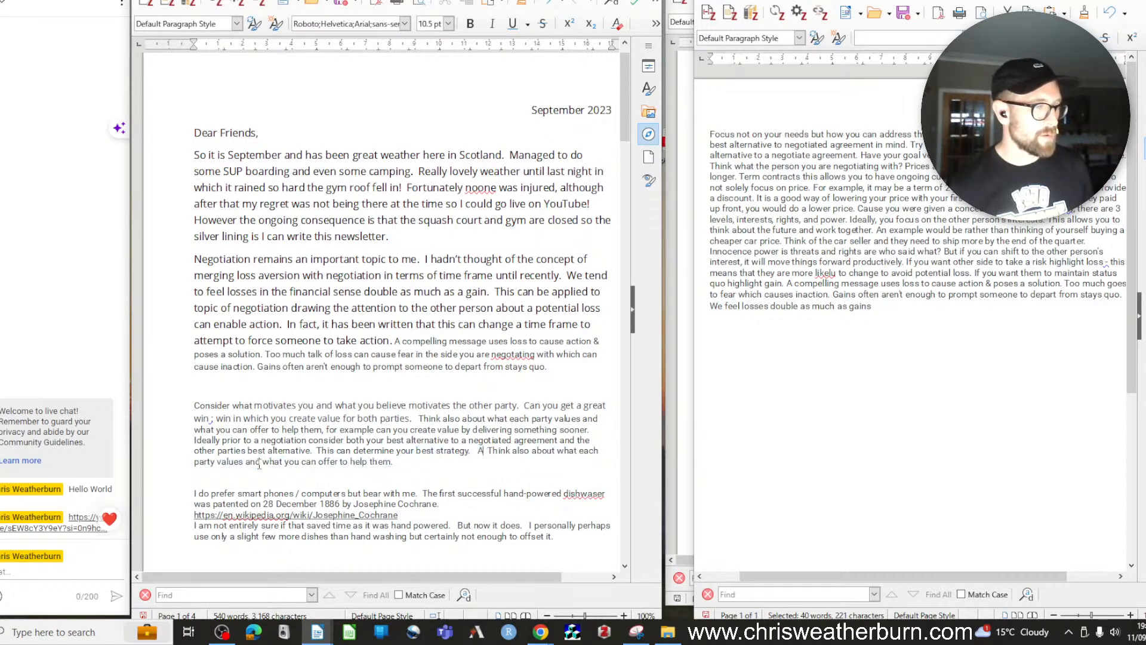
pyautogui.write(' to')
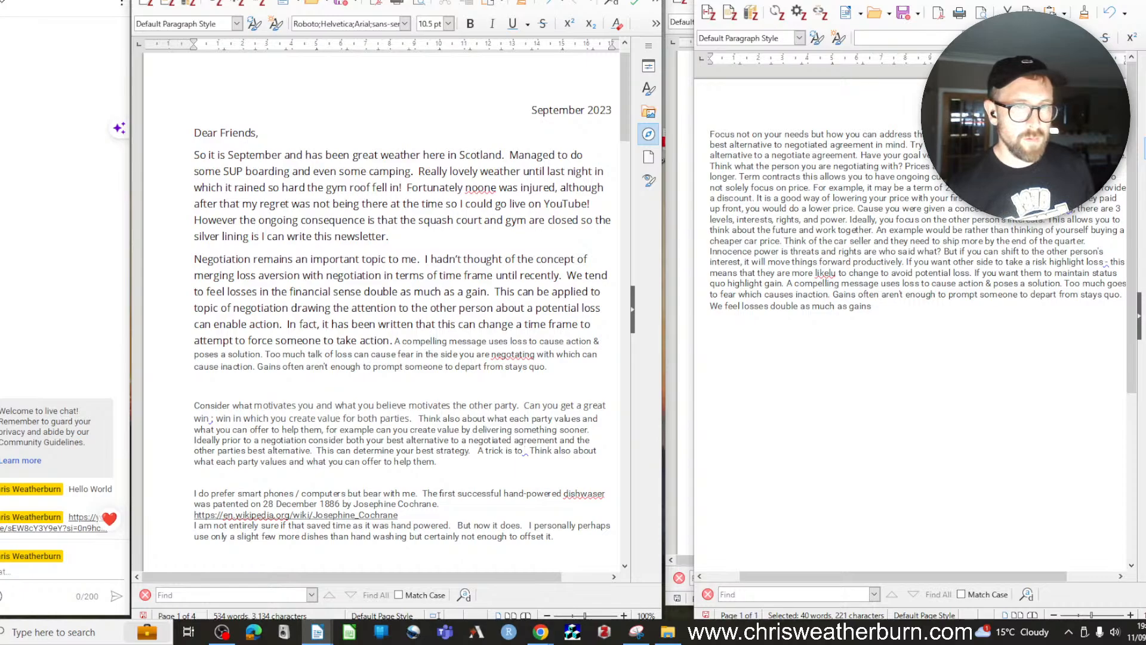
# Add "If selling a" before "A trick is to", followed by the notes sentence "Saying that if they paid up front, you would do a lower price."
pyautogui.moveTo(1009, 199); pyautogui.dragTo(858, 212)
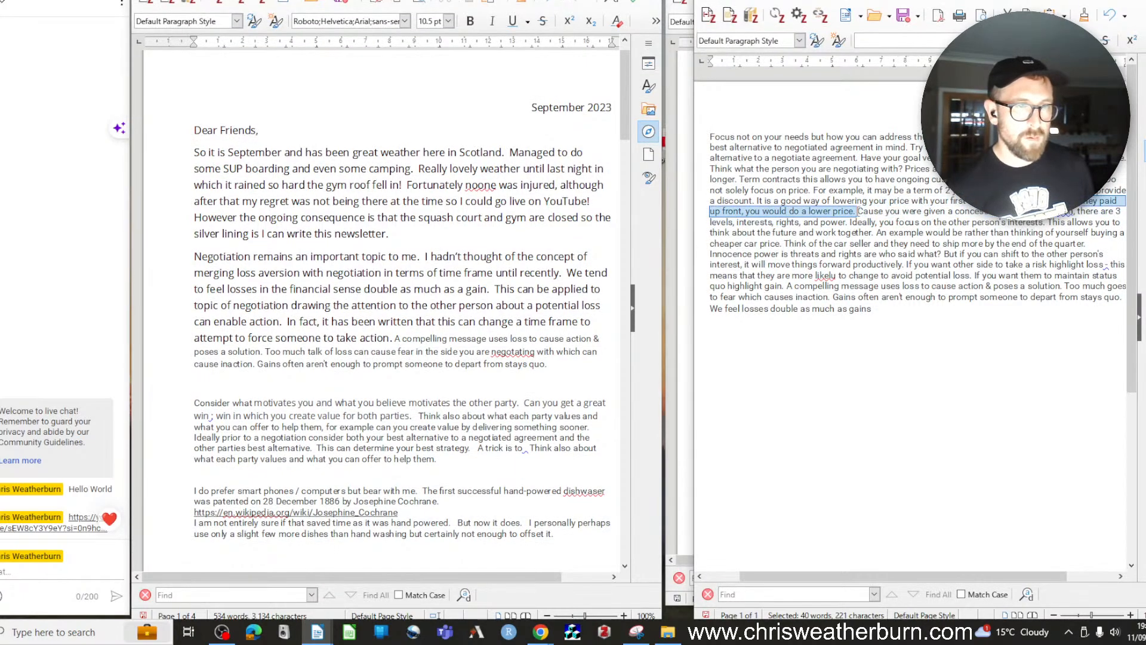
pyautogui.click(447, 476)
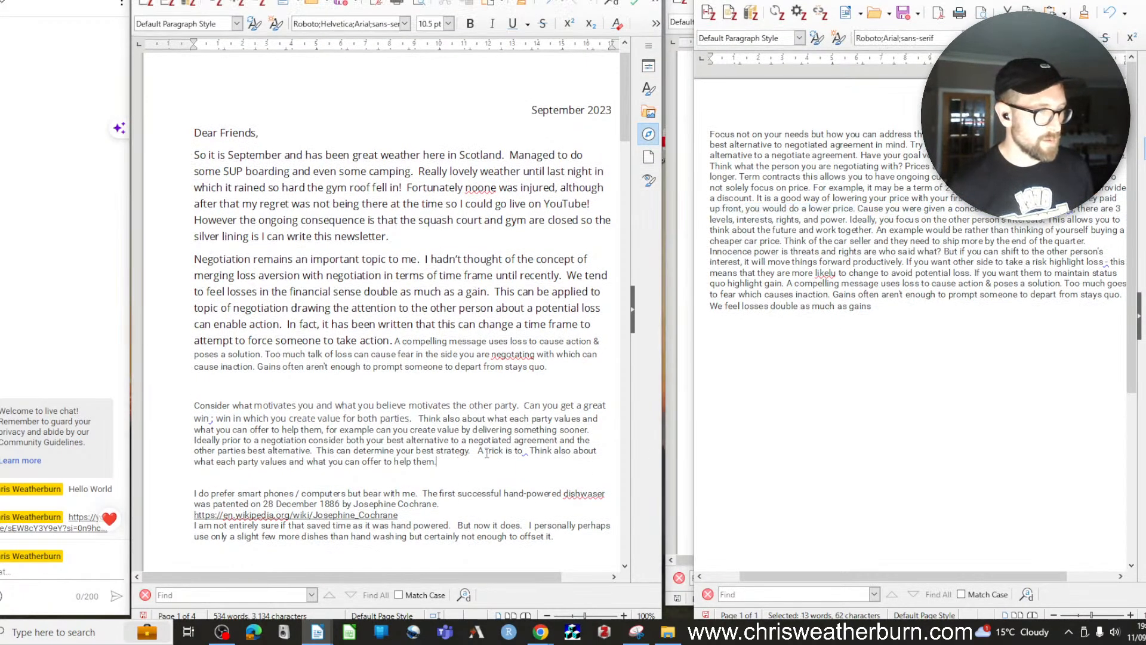
pyautogui.click(478, 450)
pyautogui.write('If see')
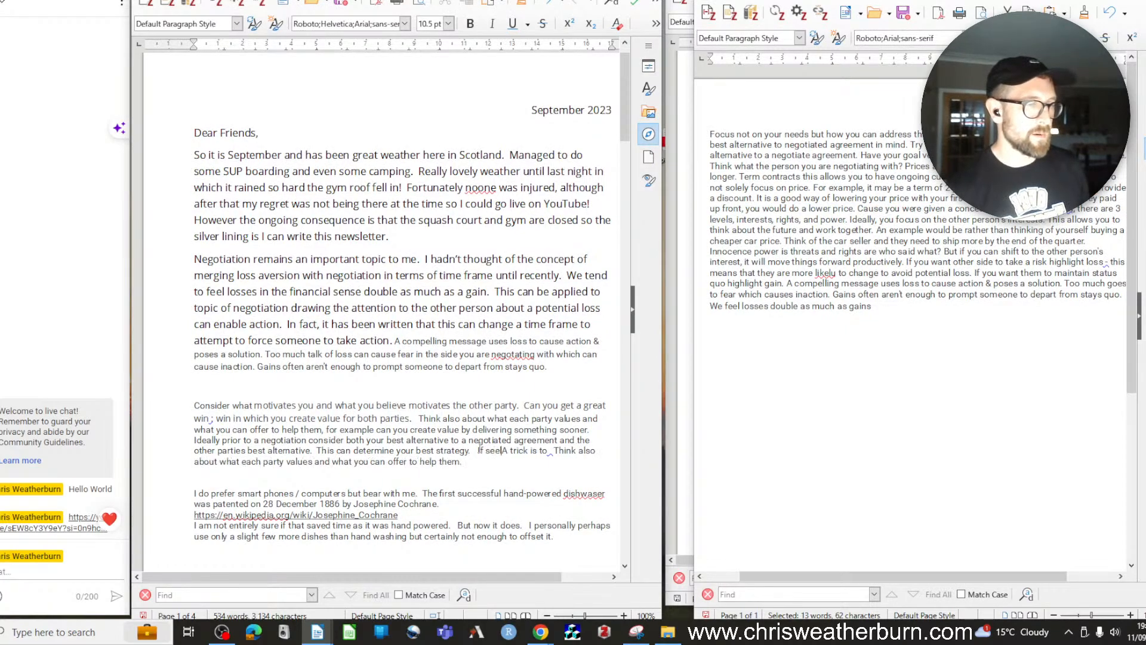
pyautogui.press('BackSpace')
pyautogui.write('lling')
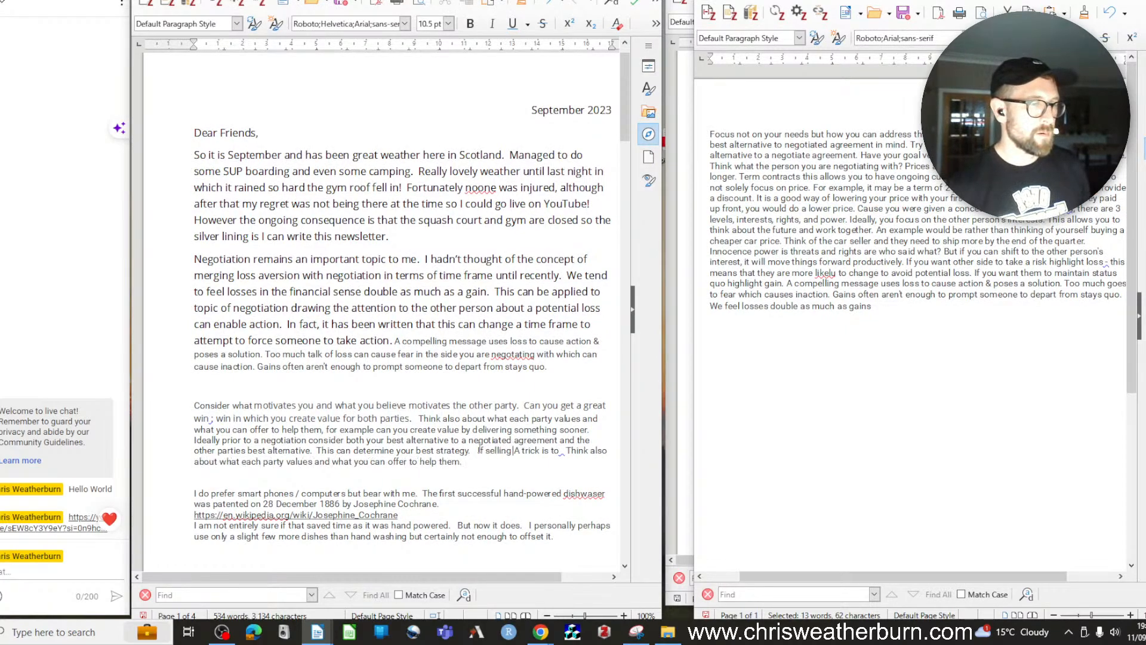
pyautogui.write(' a')
pyautogui.write('Saying that if they paid up front, you would do a lower price.')
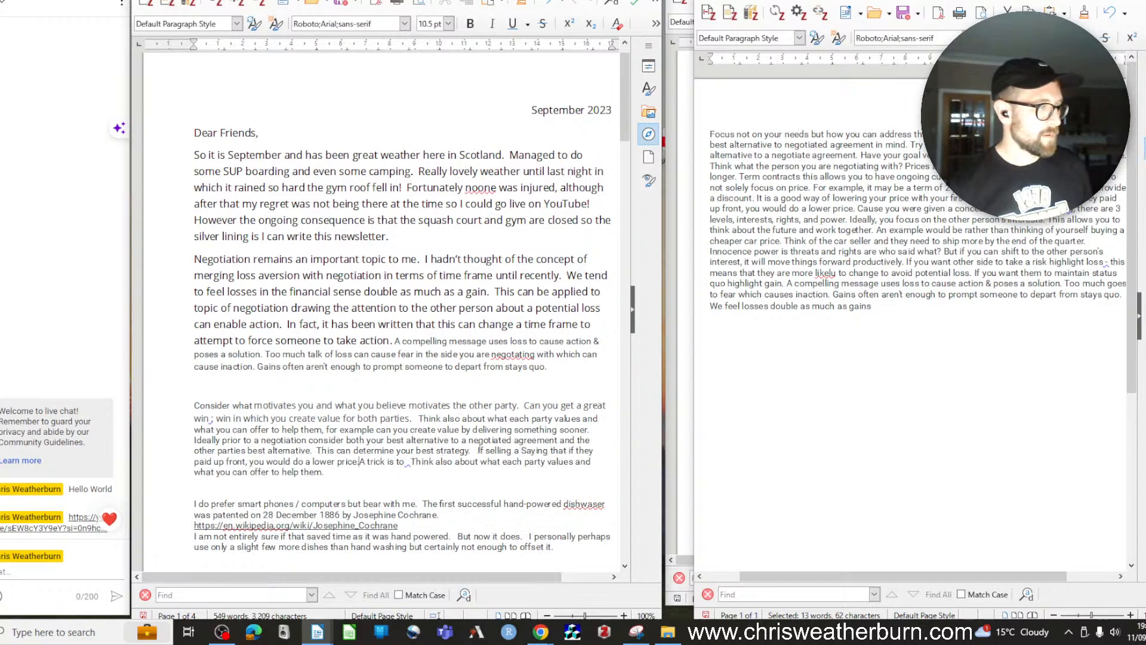
# Move the pasted "Saying that if they paid up front" sentence behind "trick is to", merging the opening into "If selling a trick is to"
pyautogui.moveTo(521, 451); pyautogui.dragTo(361, 464)
pyautogui.hotkey('ctrl', 'c')
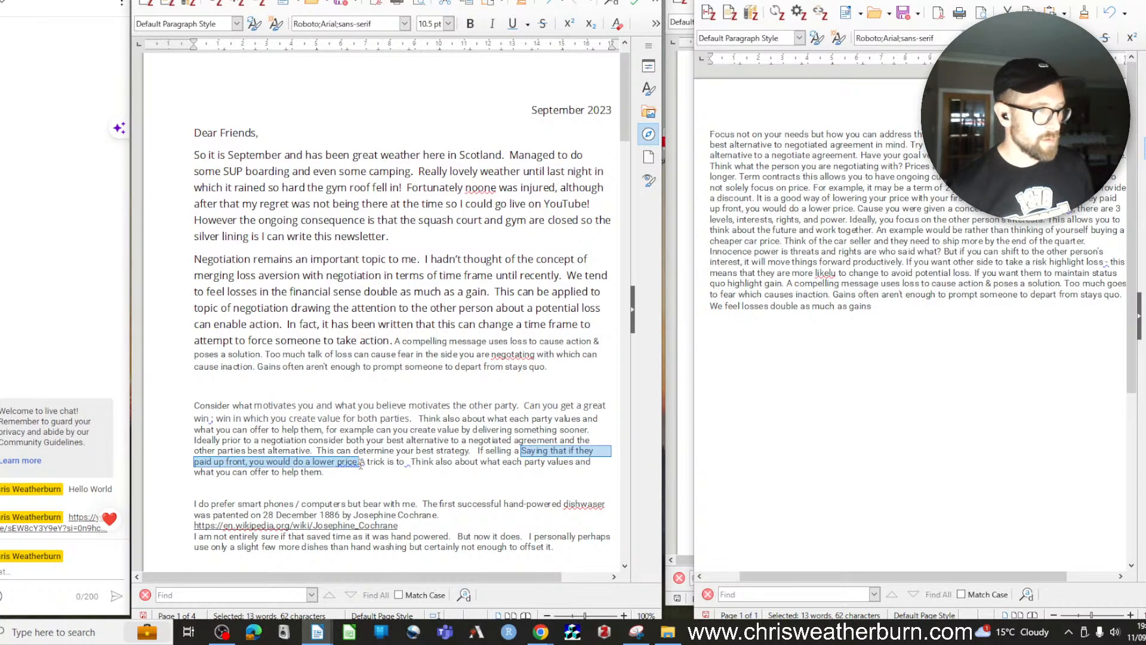
pyautogui.press('Delete')
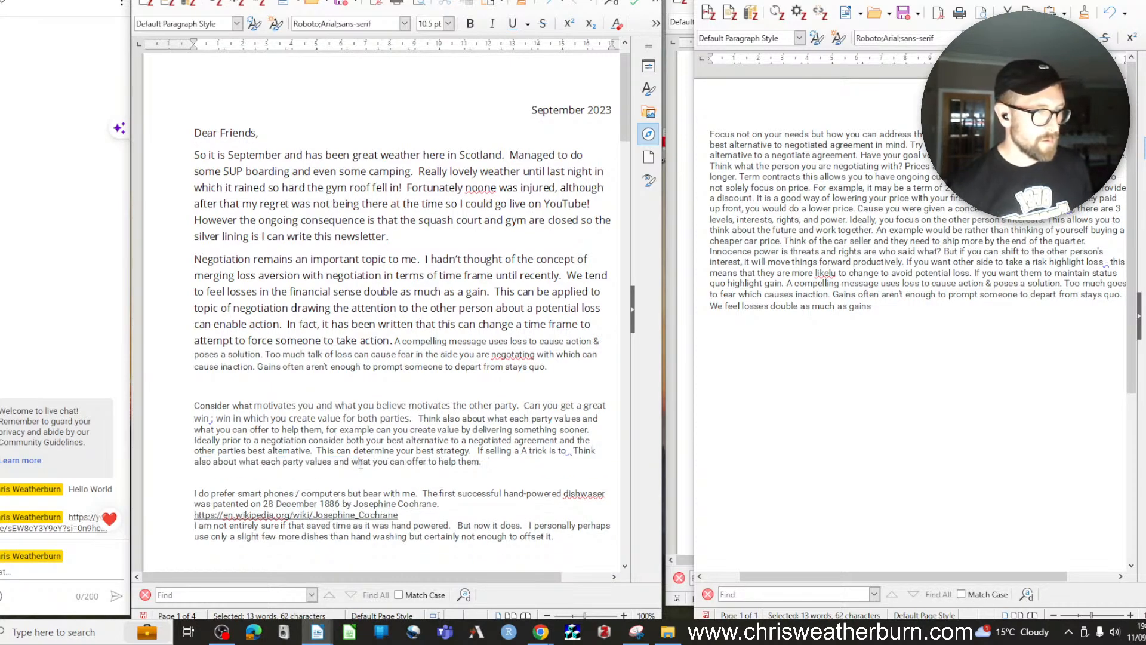
pyautogui.press('Delete')
pyautogui.press('Delete')
pyautogui.press('Right')
pyautogui.press('Right')
pyautogui.press('Right')
pyautogui.press('Right')
pyautogui.press('Right')
pyautogui.press('Right')
pyautogui.press('Right')
pyautogui.press('Right')
pyautogui.press('Right')
pyautogui.press('Right')
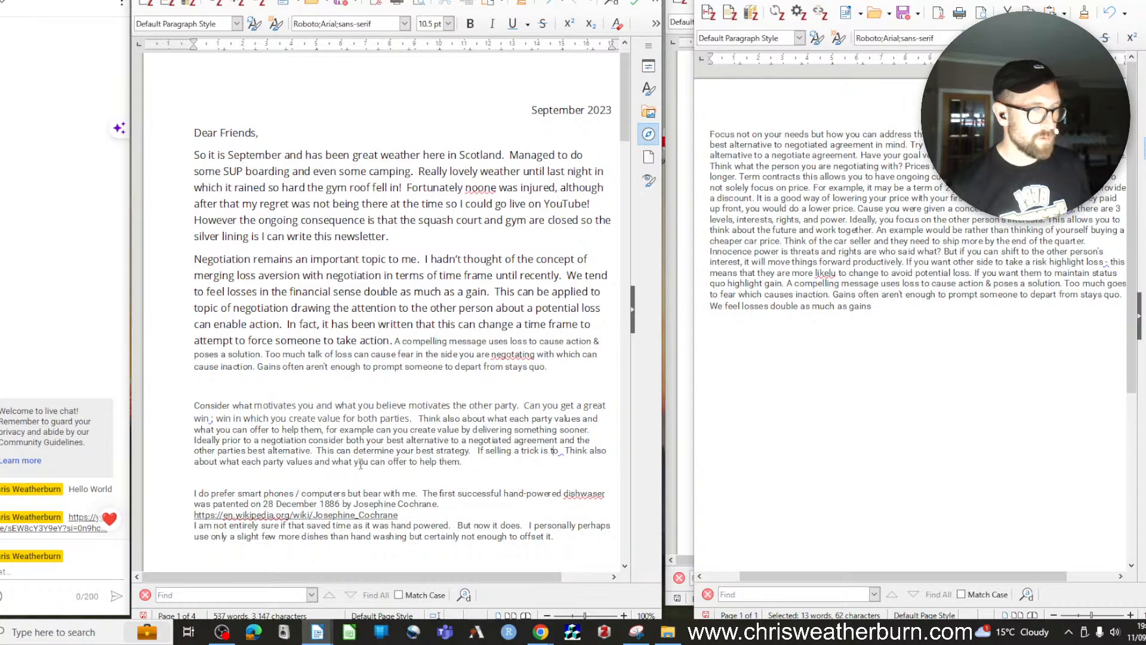
pyautogui.hotkey('ctrl', 'v')
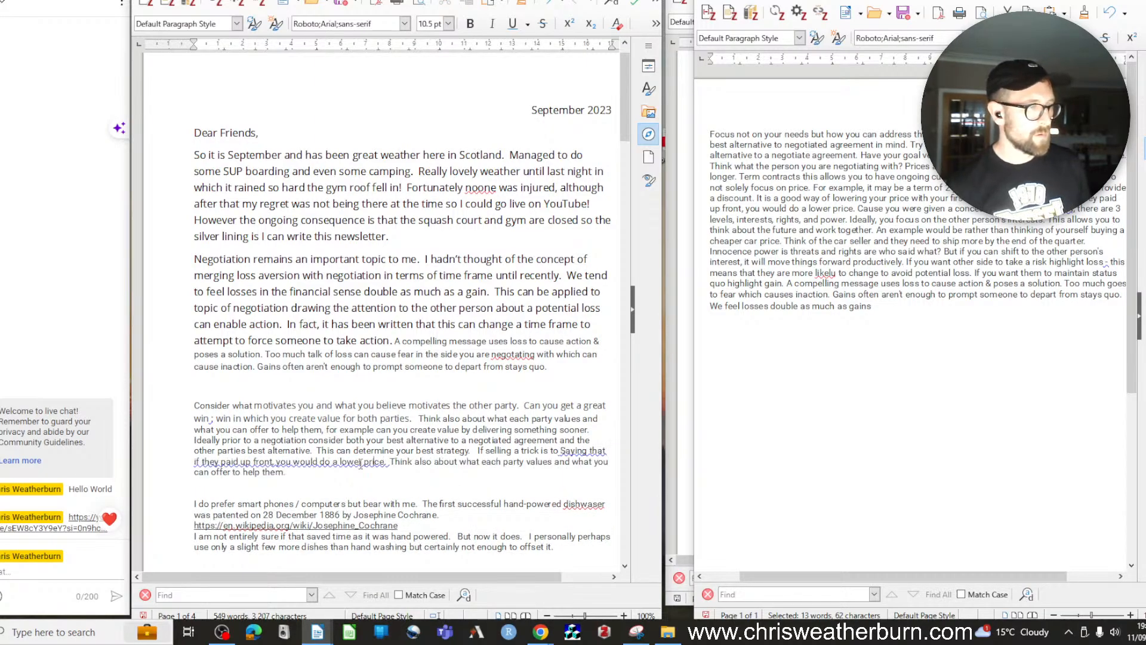
# Insert "offer a reduction (which comes across as a consession)" before "Saying that if they paid up front" and make "saying" lowercase
pyautogui.press('Left')
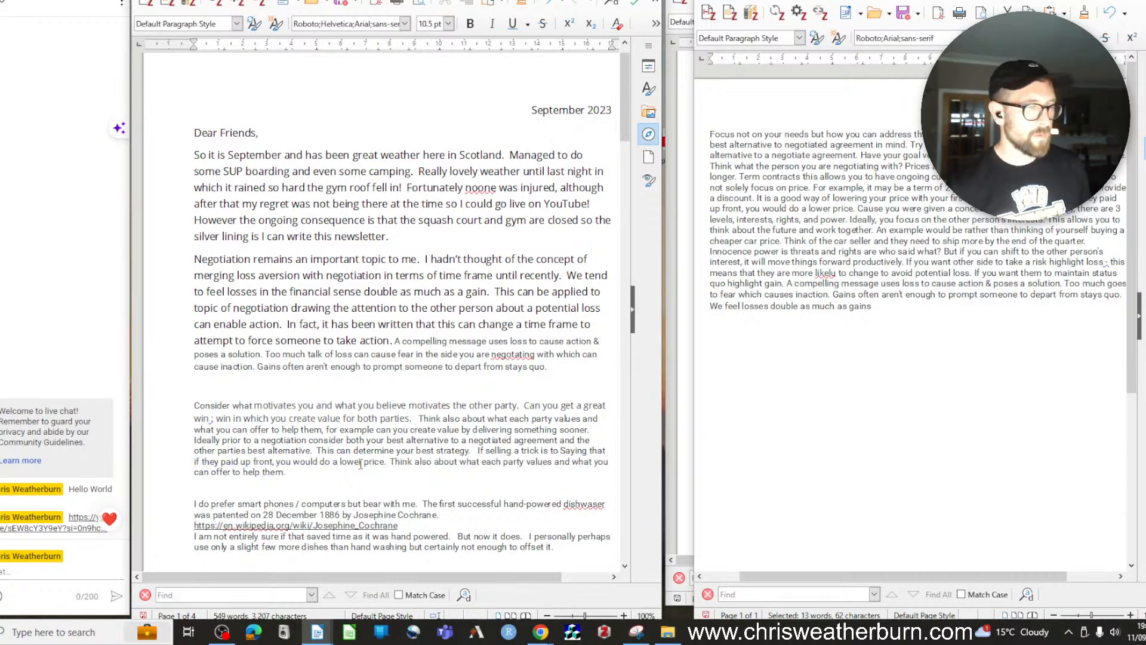
pyautogui.write('off')
pyautogui.press('BackSpace')
pyautogui.press('BackSpace')
pyautogui.press('BackSpace')
pyautogui.write('offer a redu')
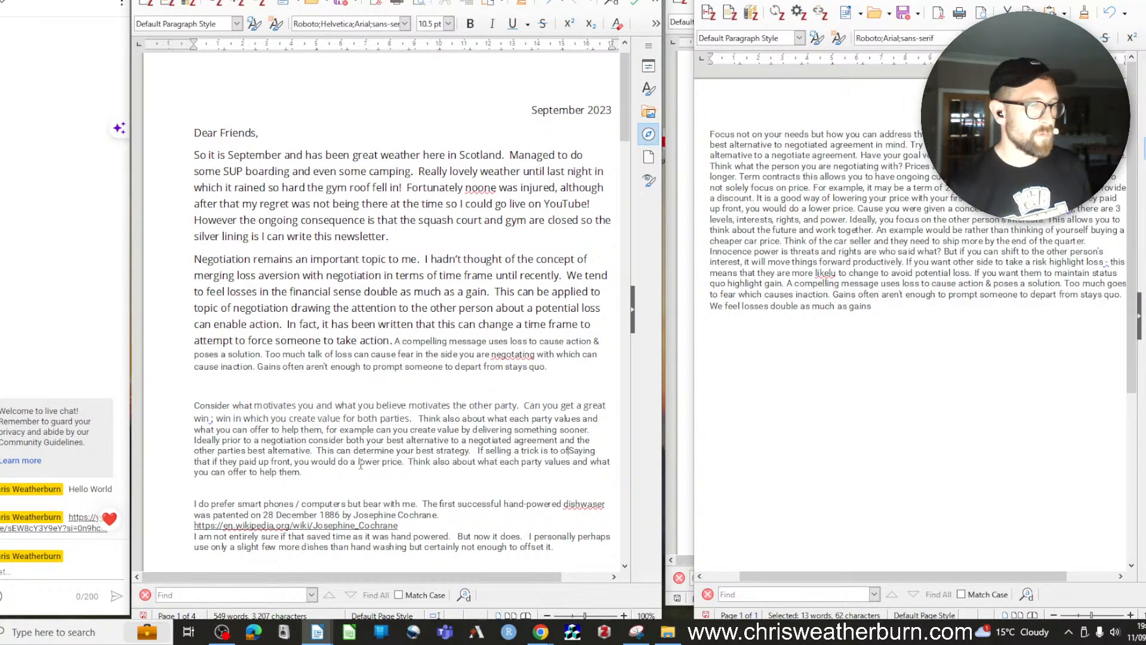
pyautogui.write('ction (which')
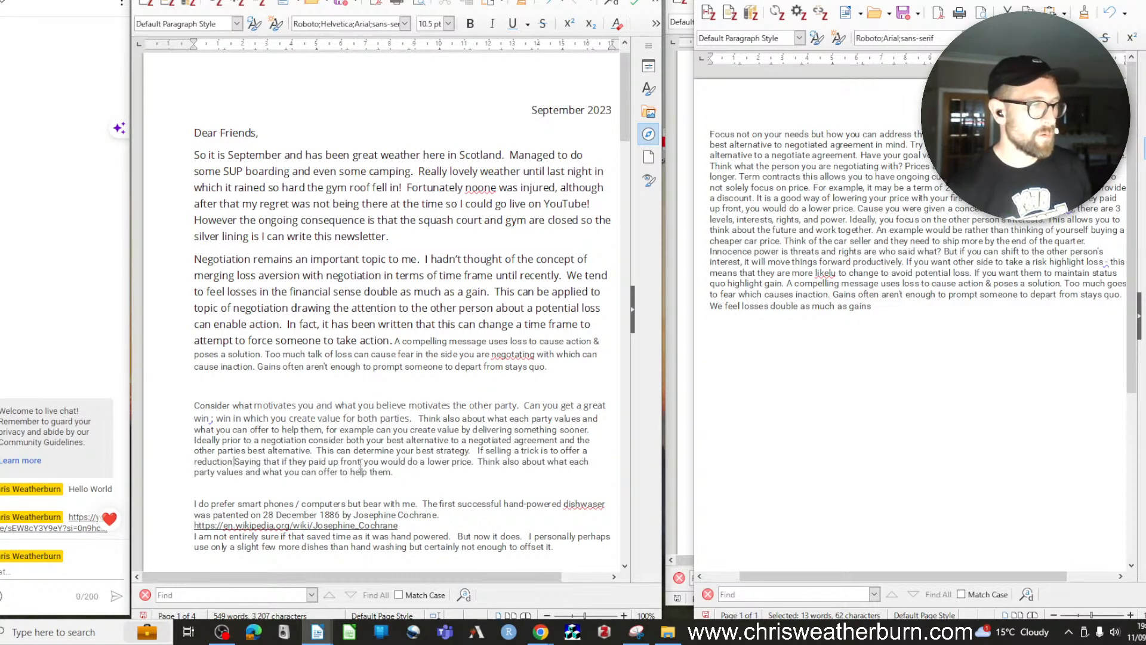
pyautogui.write(' comes across as')
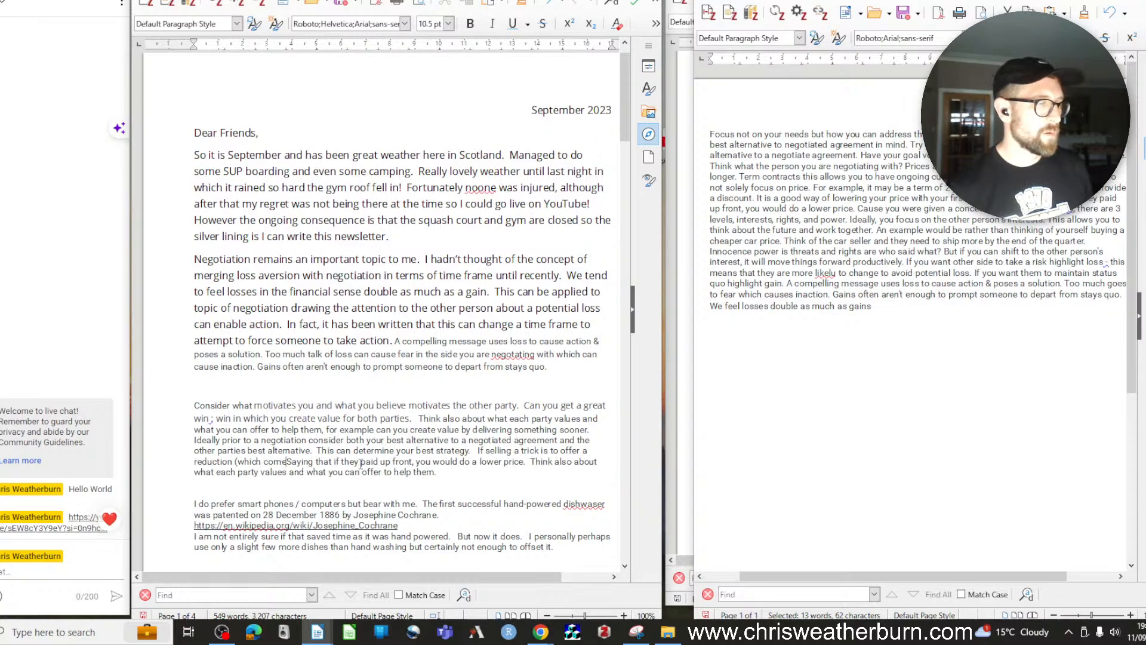
pyautogui.write(' a conse')
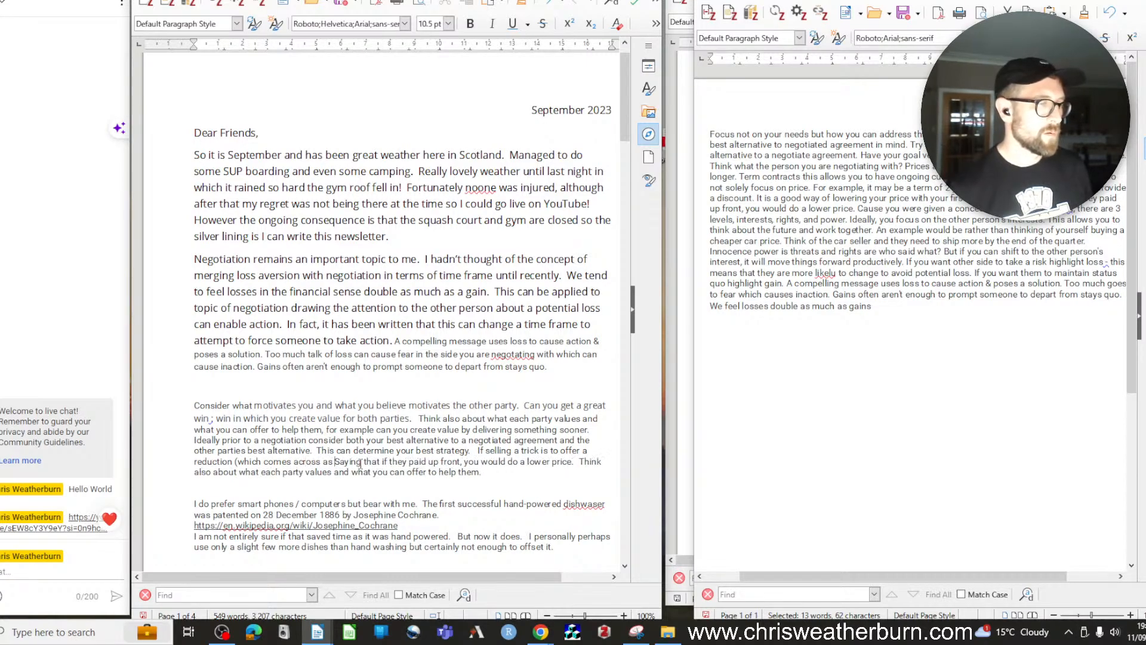
pyautogui.write('ssion)')
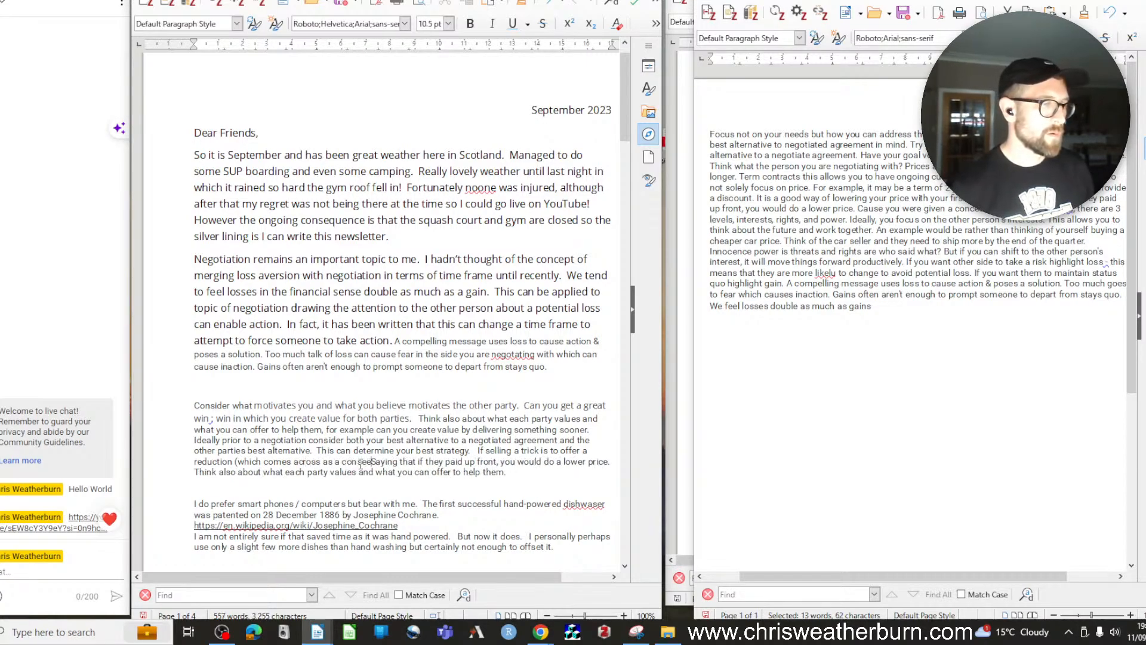
pyautogui.press('Delete')
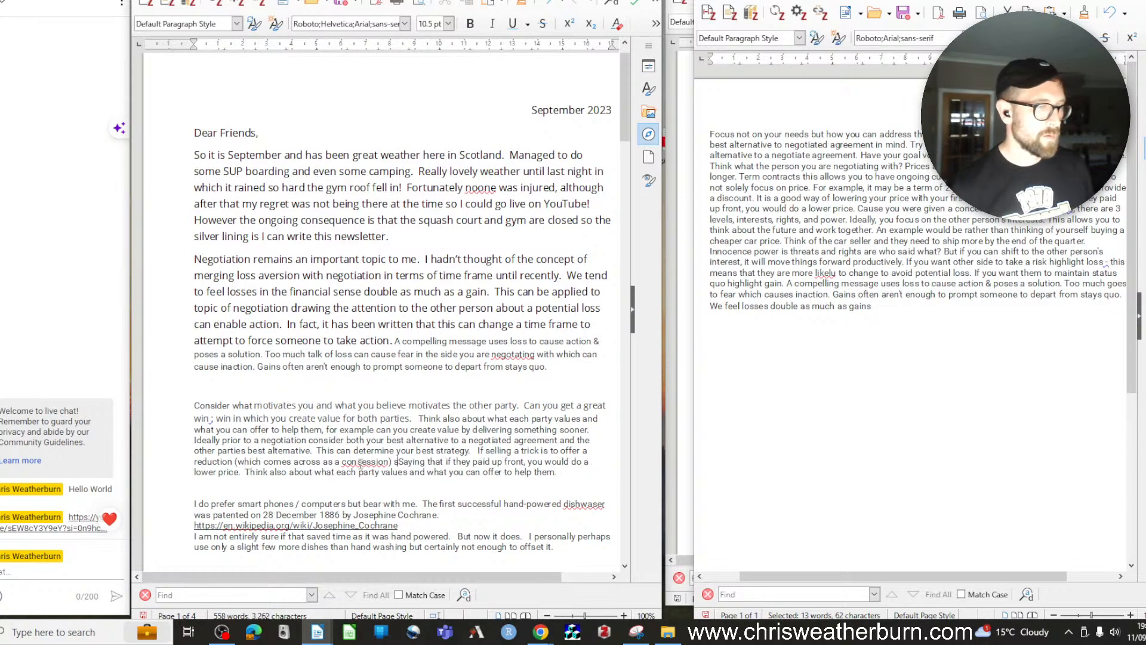
pyautogui.write('s')
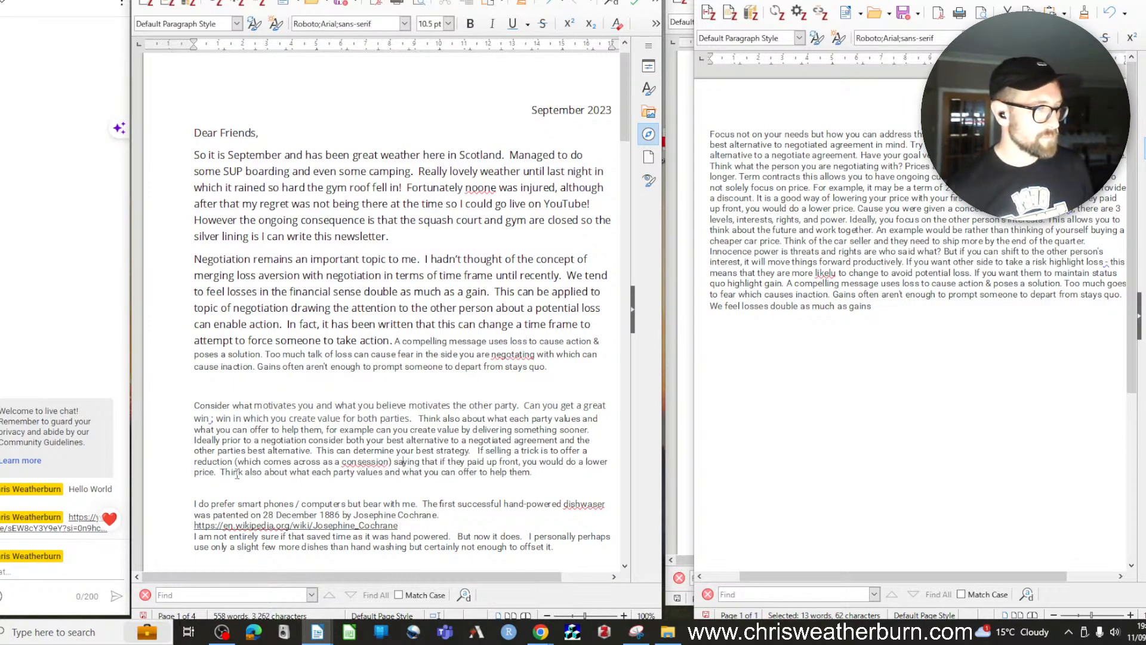
# Delete the repeated "Think also about what each party values" sentence and the dishwasher text down to the YouTube Video of the Month heading
pyautogui.moveTo(220, 472); pyautogui.dragTo(449, 494)
pyautogui.moveTo(487, 481); pyautogui.dragTo(555, 536)
pyautogui.scroll(-1, 539, 506)
pyautogui.press('Delete')
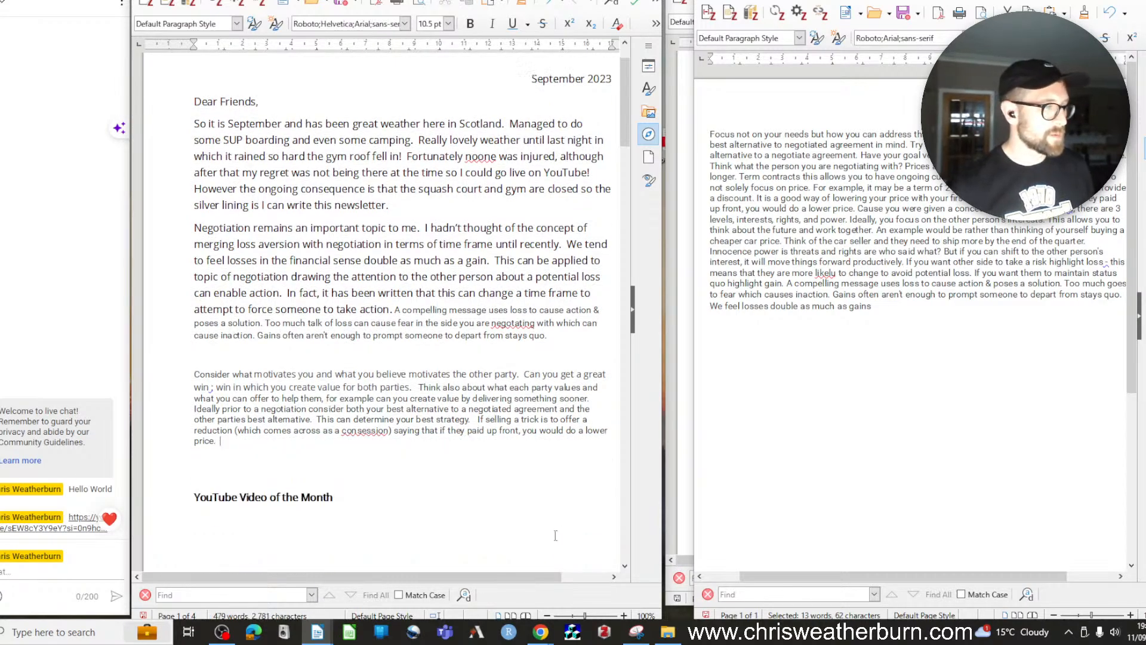
# Remove the blank lines above the "YouTube Video of the Month" heading and above the paragraph starting "Consider what motivates you"
pyautogui.press('Delete')
pyautogui.press('Delete')
pyautogui.press('Delete')
pyautogui.press('BackSpace')
pyautogui.press('BackSpace')
pyautogui.press('Up')
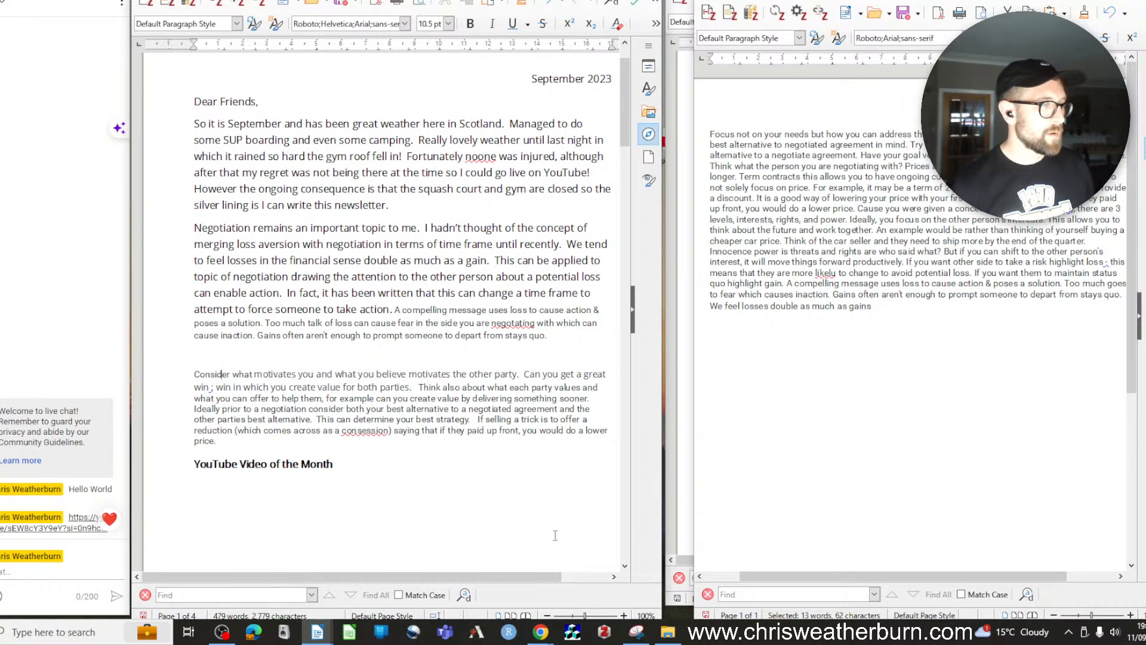
pyautogui.press('Home')
pyautogui.press('BackSpace')
# Delete the linked "Surrounded by Idiots" thumbnail from the YouTube Video of the Month section
pyautogui.click(555, 535)
pyautogui.scroll(-10, 489, 453)
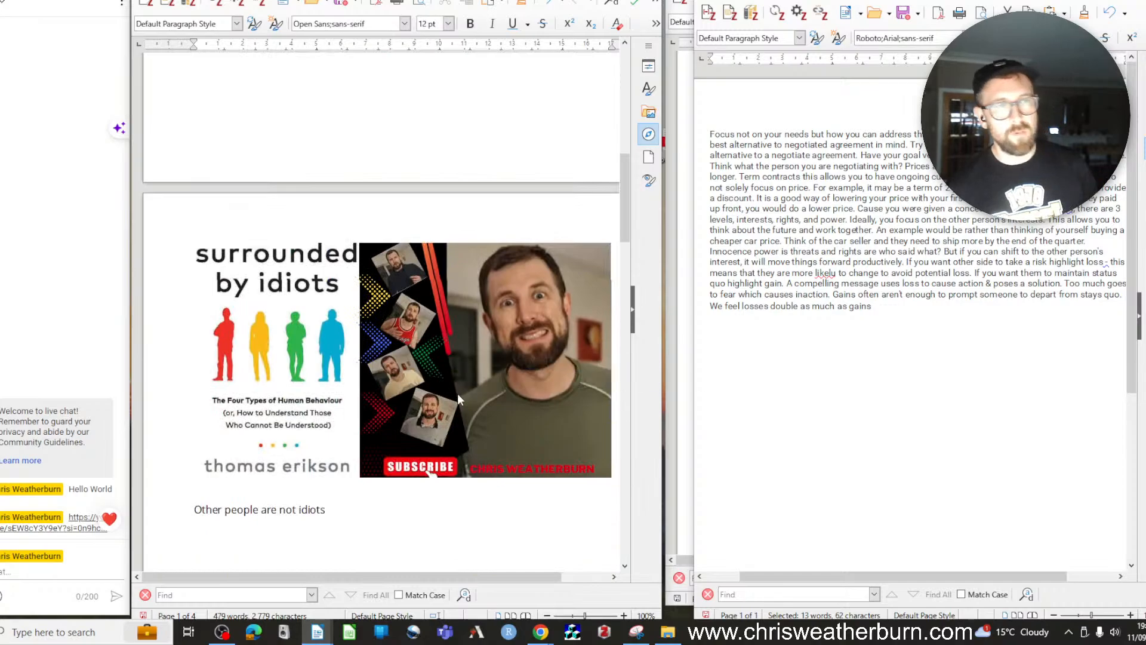
pyautogui.click(394, 370)
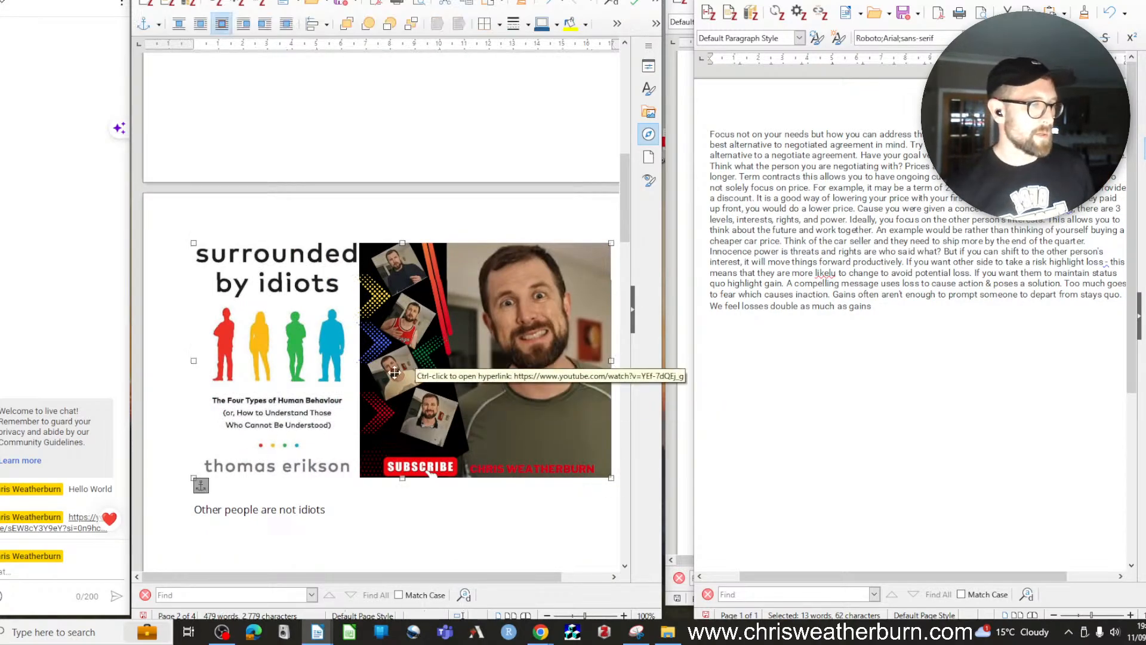
pyautogui.press('Delete')
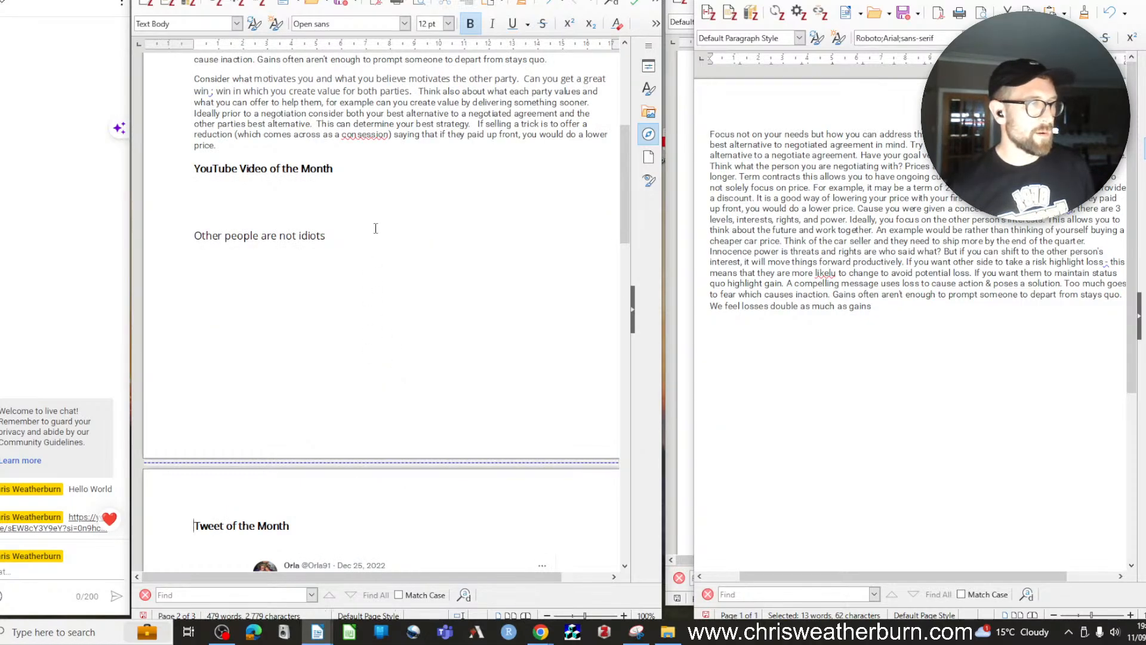
# Switch to Chrome and open the author's YouTube channel page at full window size to browse its videos
pyautogui.hotkey('alt', 'Tab')
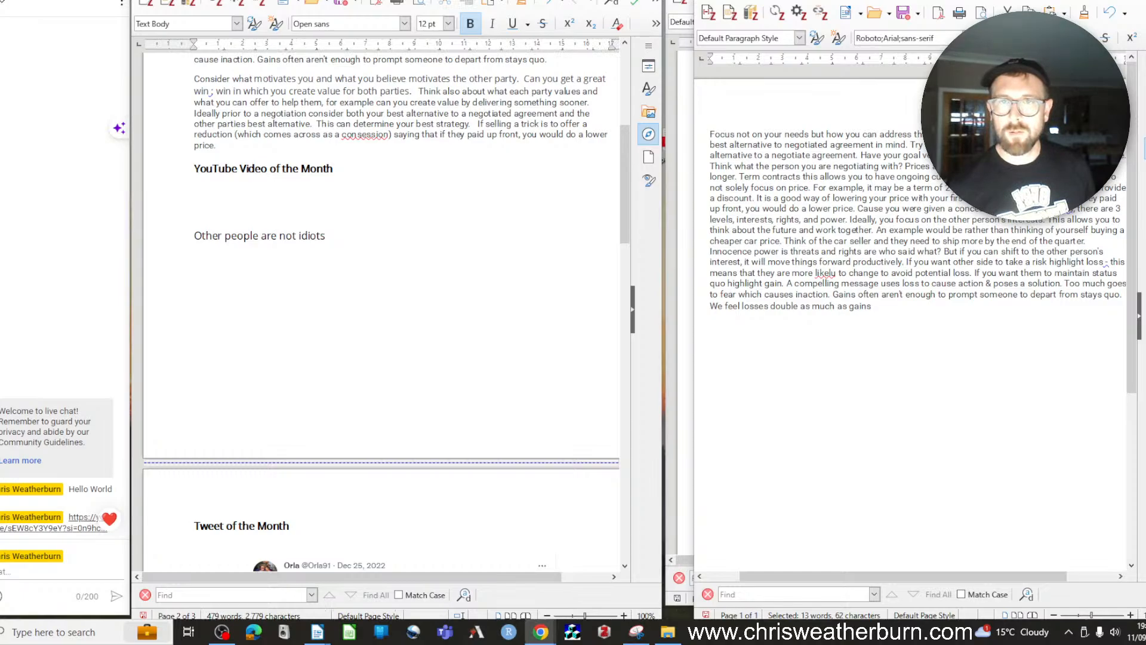
pyautogui.moveTo(1145, 162); pyautogui.dragTo(433, 64)
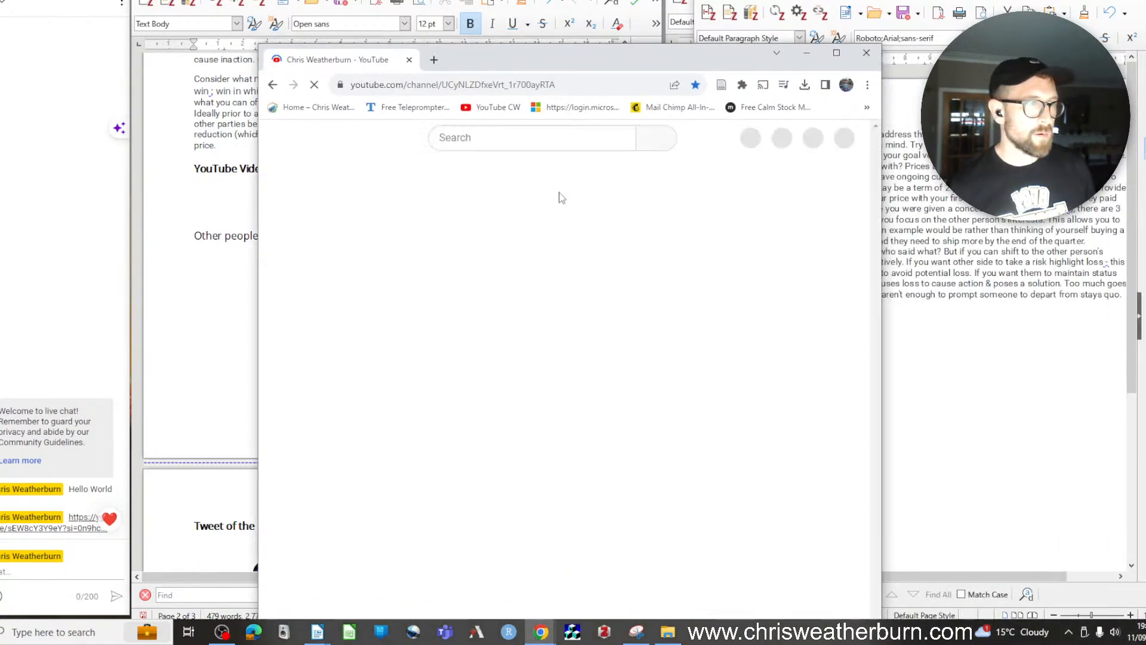
pyautogui.click(837, 53)
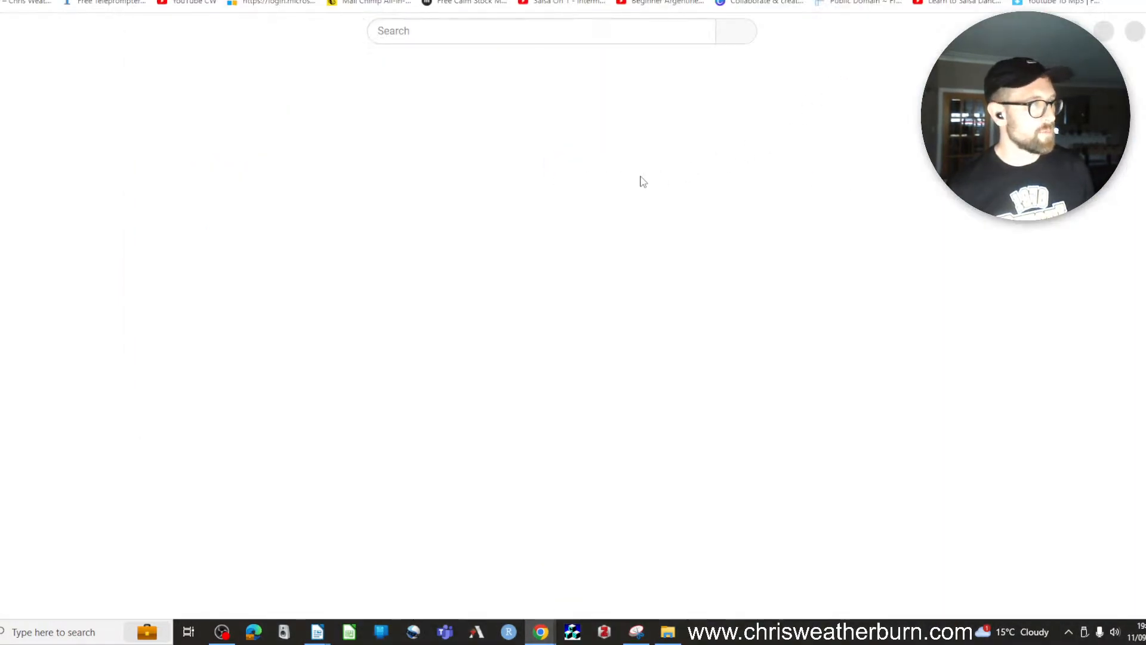
pyautogui.scroll(-3, 504, 280)
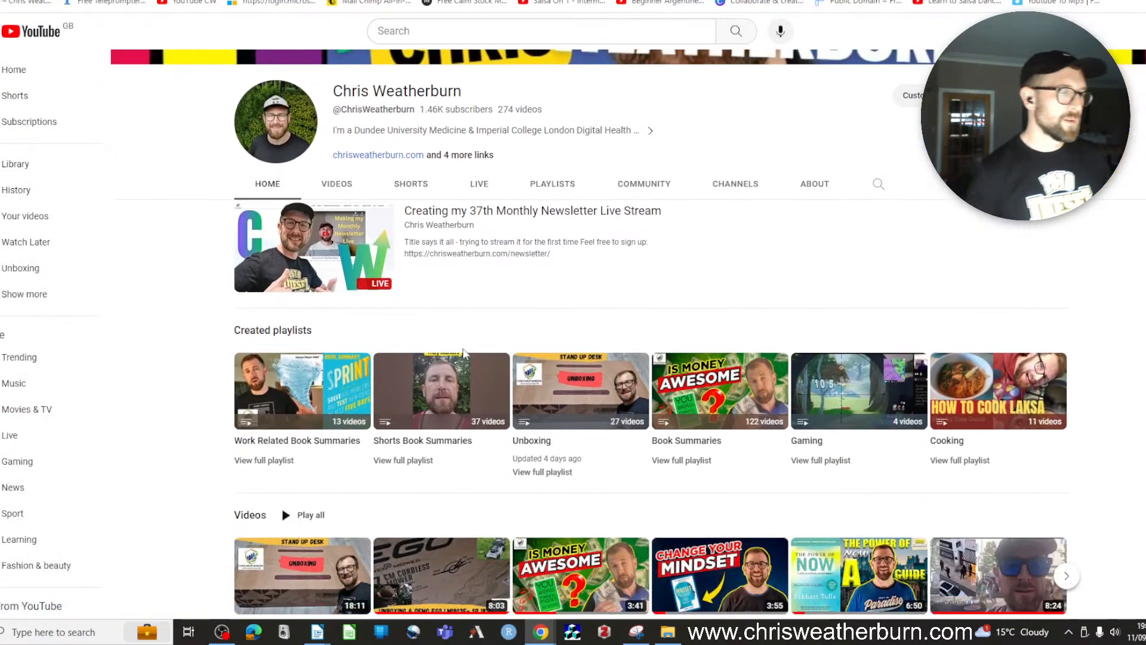
pyautogui.scroll(-2, 391, 327)
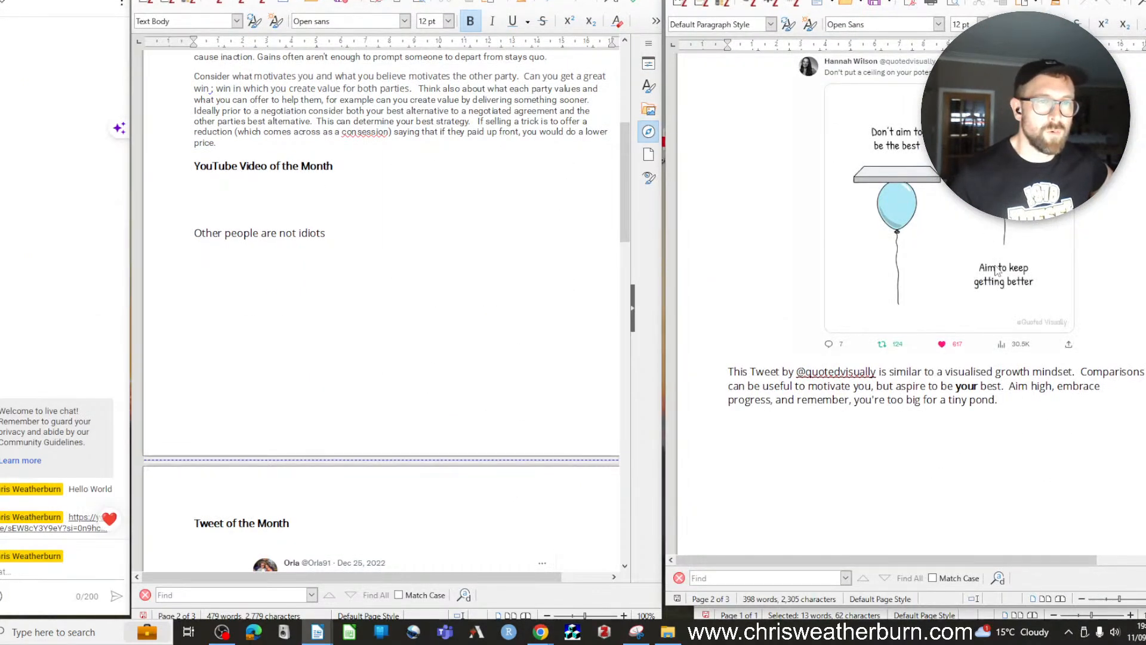
# Check the August issue's video of the month, and open the channel's "You Are A Badass At Making Money Book Summary" video in Chrome
pyautogui.scroll(10, 984, 265)
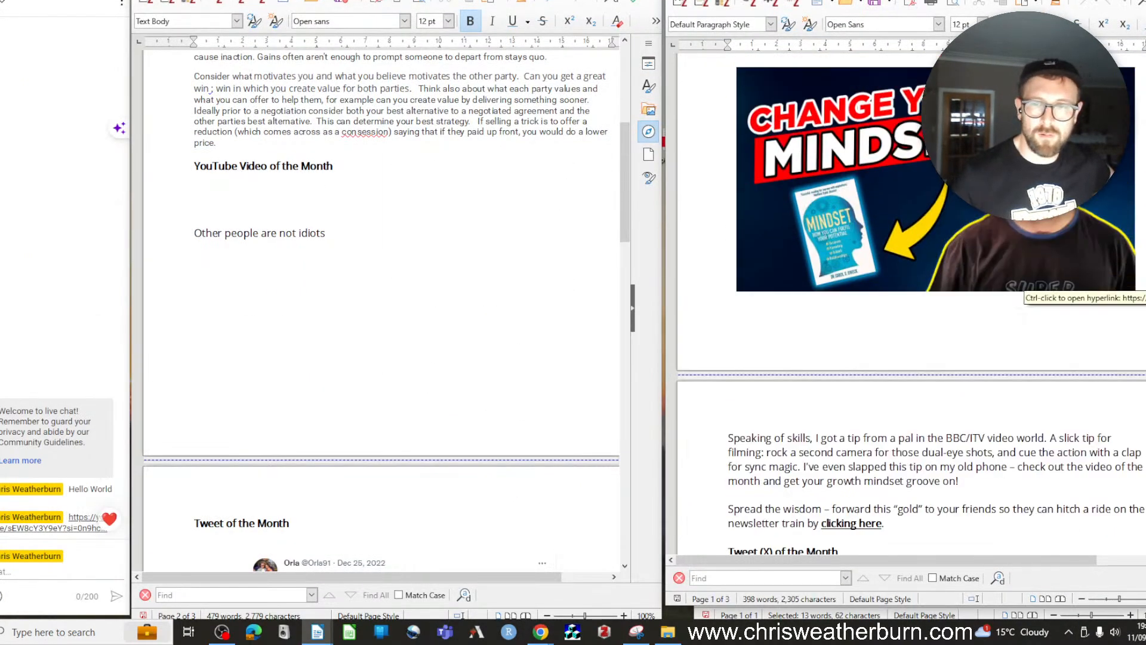
pyautogui.moveTo(1145, 143); pyautogui.dragTo(384, 0)
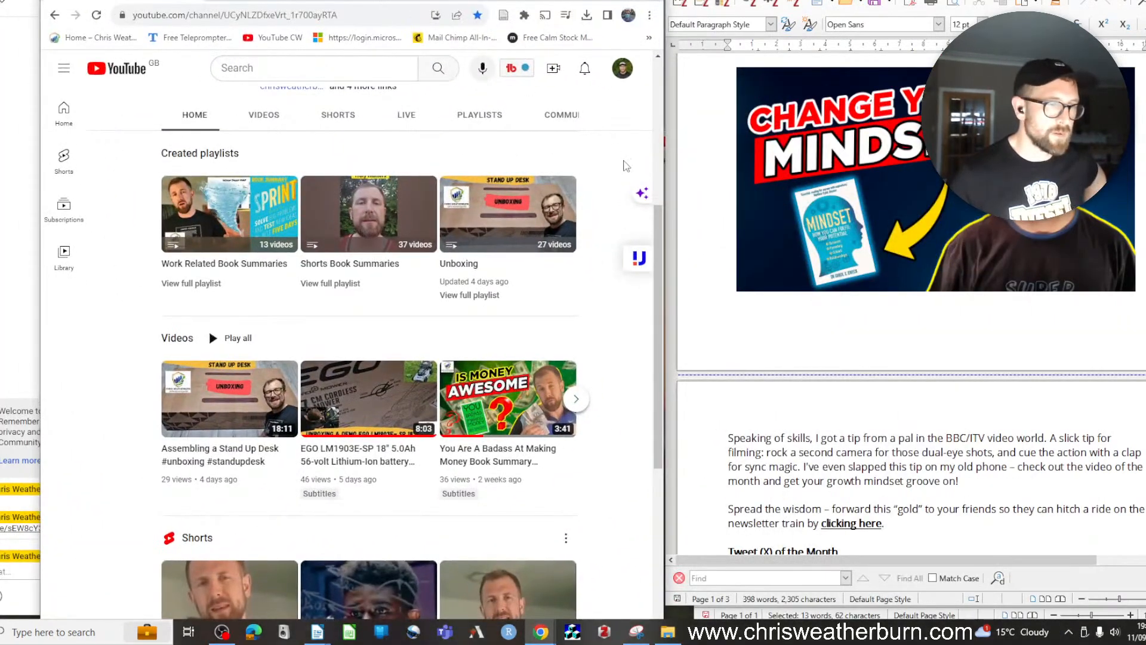
pyautogui.moveTo(663, 176); pyautogui.dragTo(914, 190)
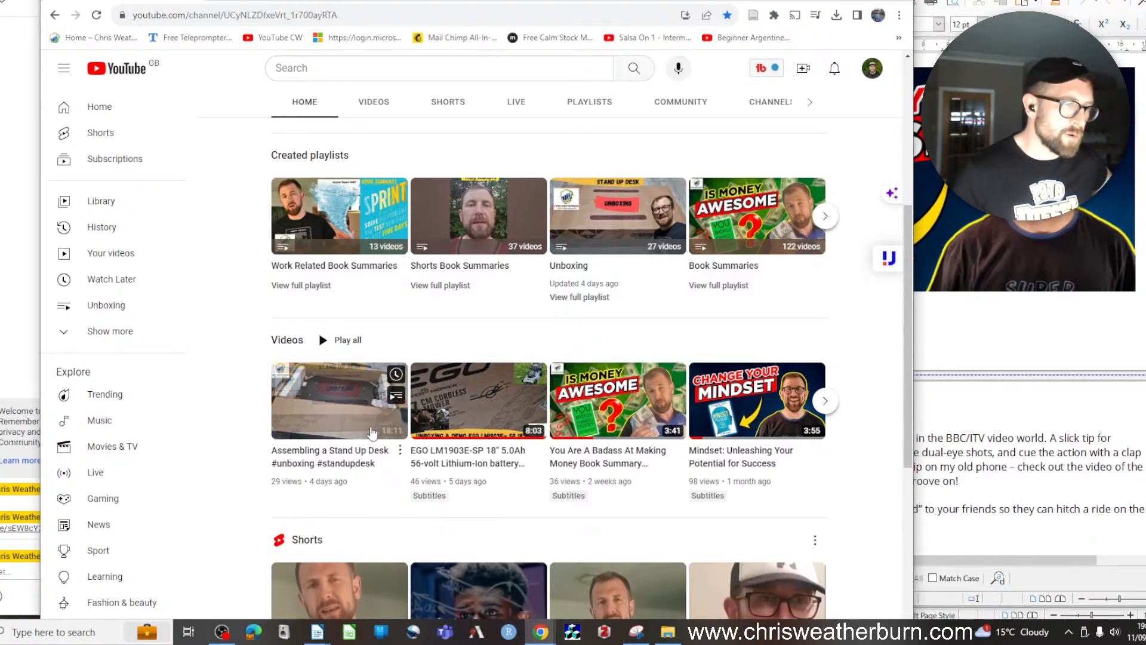
pyautogui.scroll(-3, 496, 289)
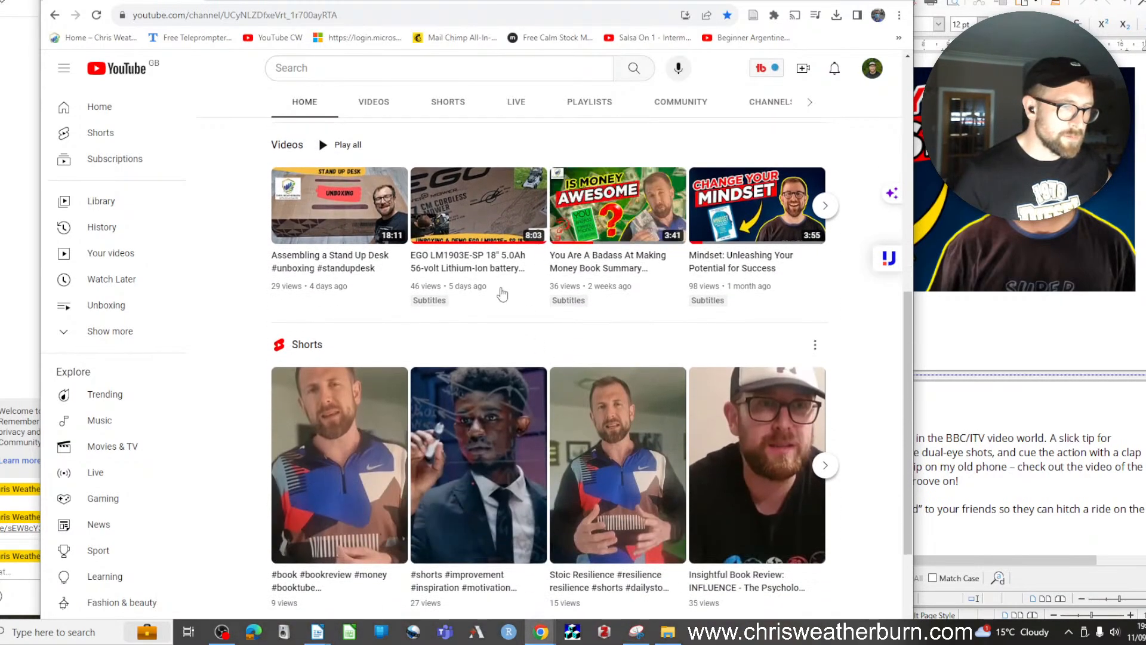
pyautogui.scroll(1, 495, 289)
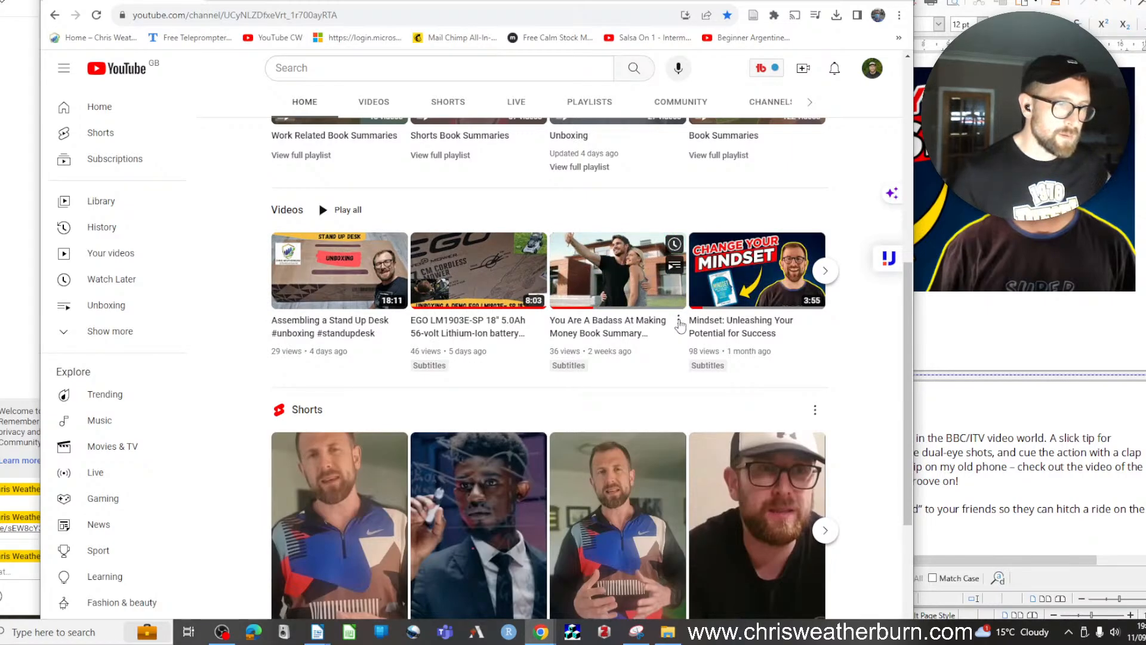
pyautogui.click(645, 299)
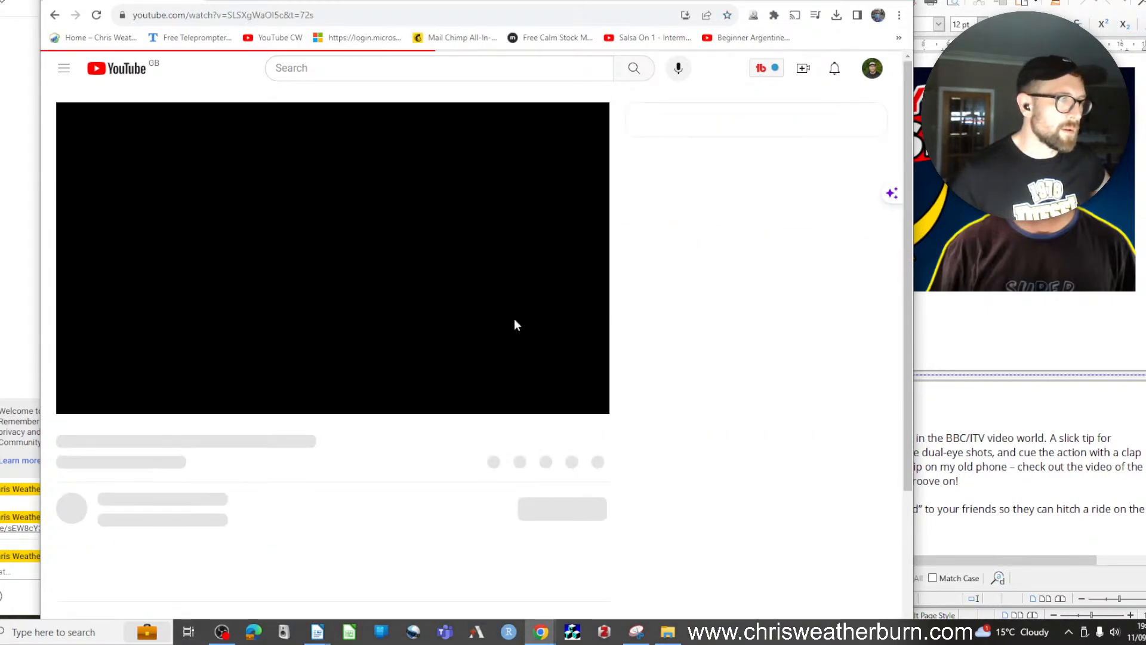
# Reload the "You Are A Badass At Making Money Book Summary" video without the t=72s timestamp in its address
pyautogui.moveTo(286, 11); pyautogui.dragTo(146, 22)
pyautogui.hotkey('ctrl', 'c')
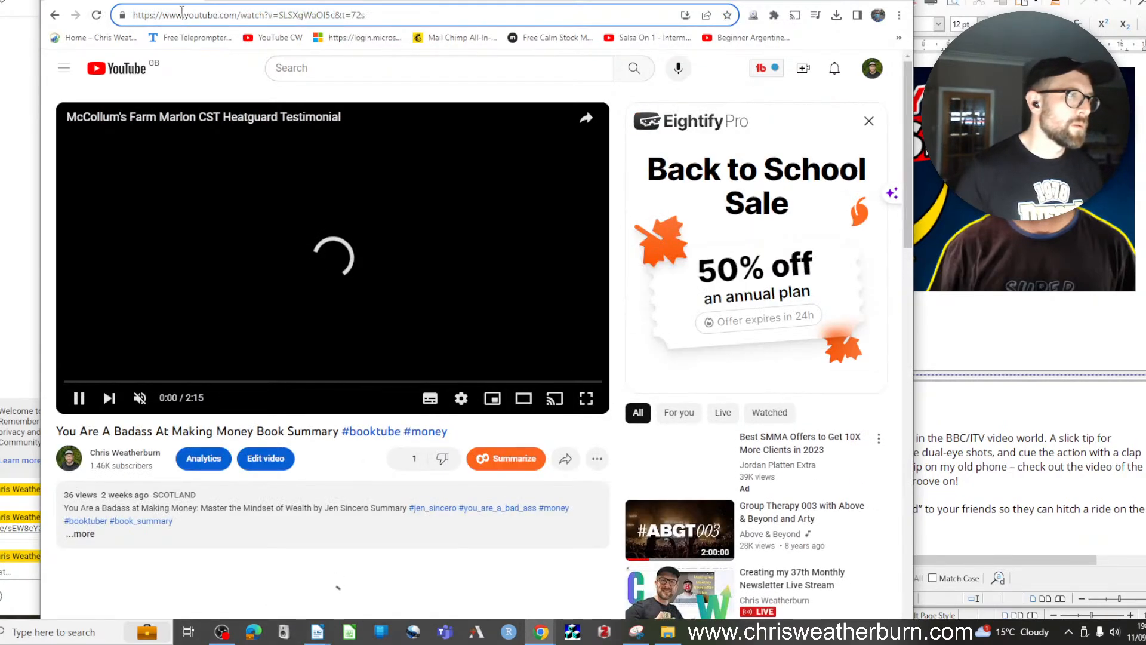
pyautogui.click(182, 14)
pyautogui.hotkey('ctrl', 'a')
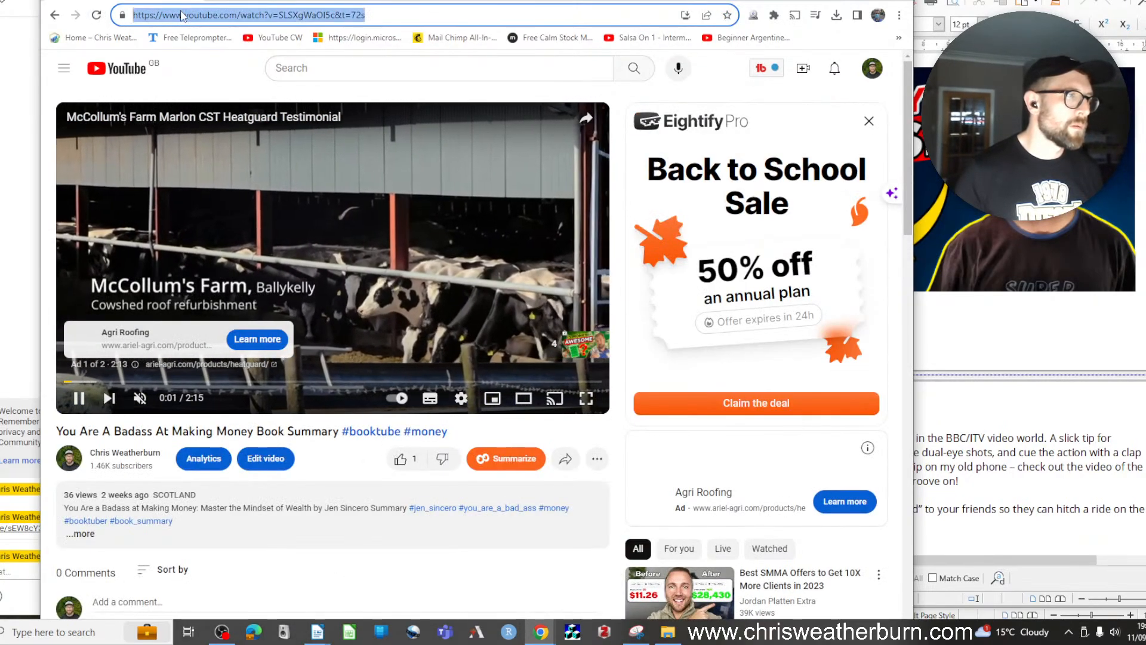
pyautogui.hotkey('ctrl', 'v')
pyautogui.press('Return')
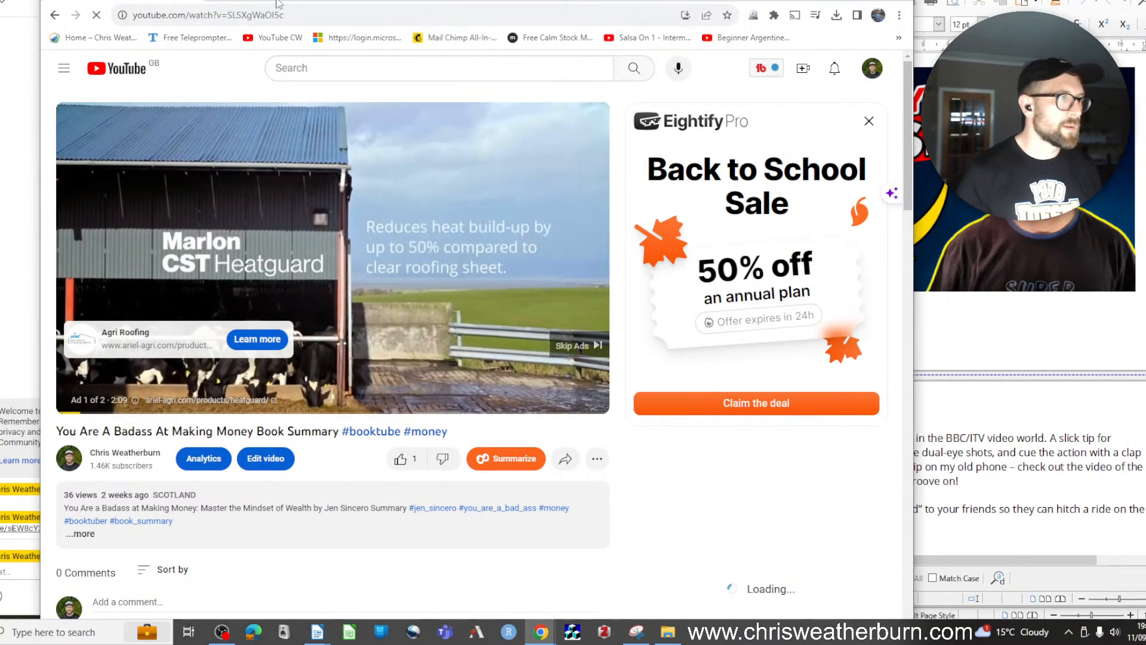
# Copy the video's address without the timestamp into the blank line above "Other people are not idiots" in the newsletter
pyautogui.moveTo(277, 2); pyautogui.dragTo(1144, 89)
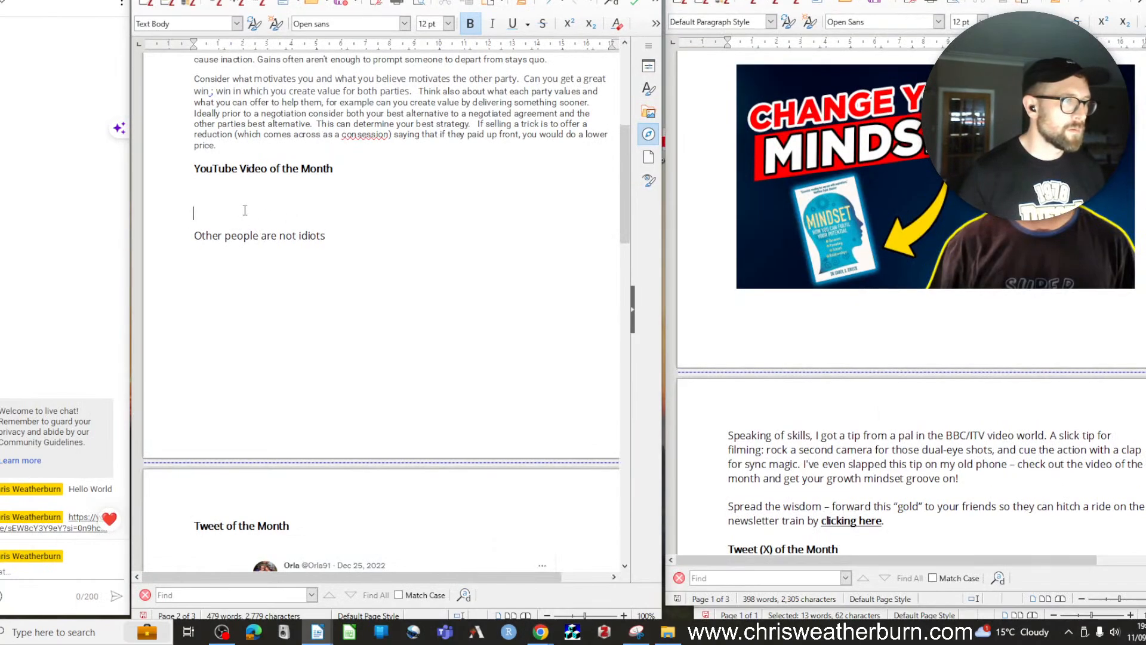
pyautogui.click(245, 213)
pyautogui.hotkey('ctrl', 'v')
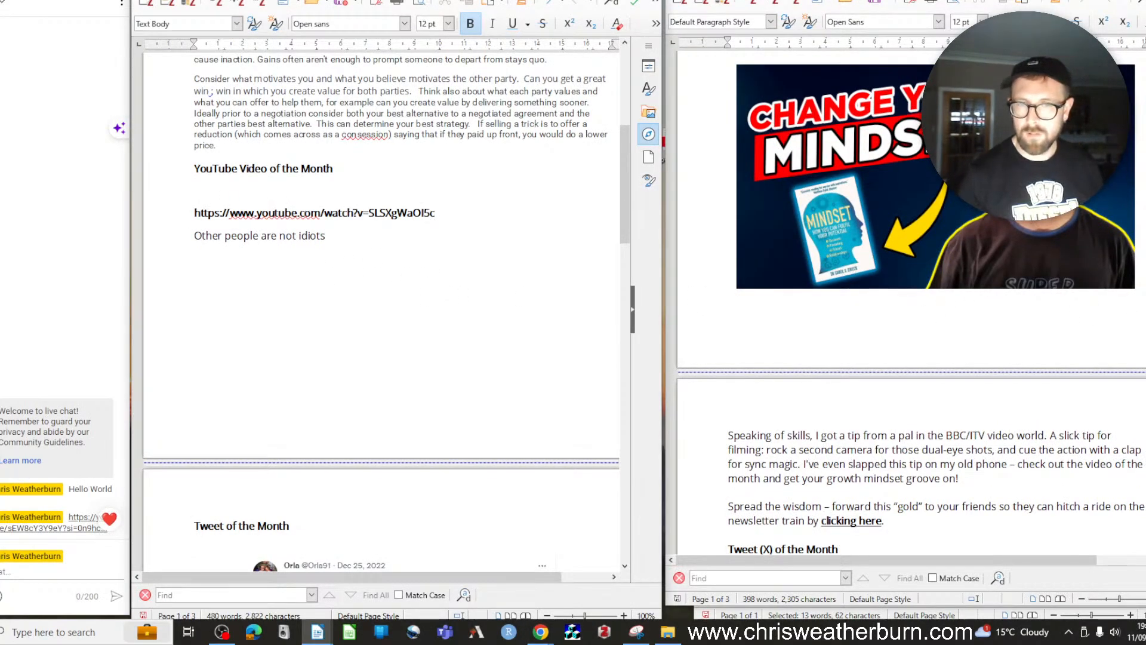
# Switch to File Explorer and look through the Book Summaries Thumbnails folder for the money book video's thumbnail
pyautogui.hotkey('alt', 'Tab')
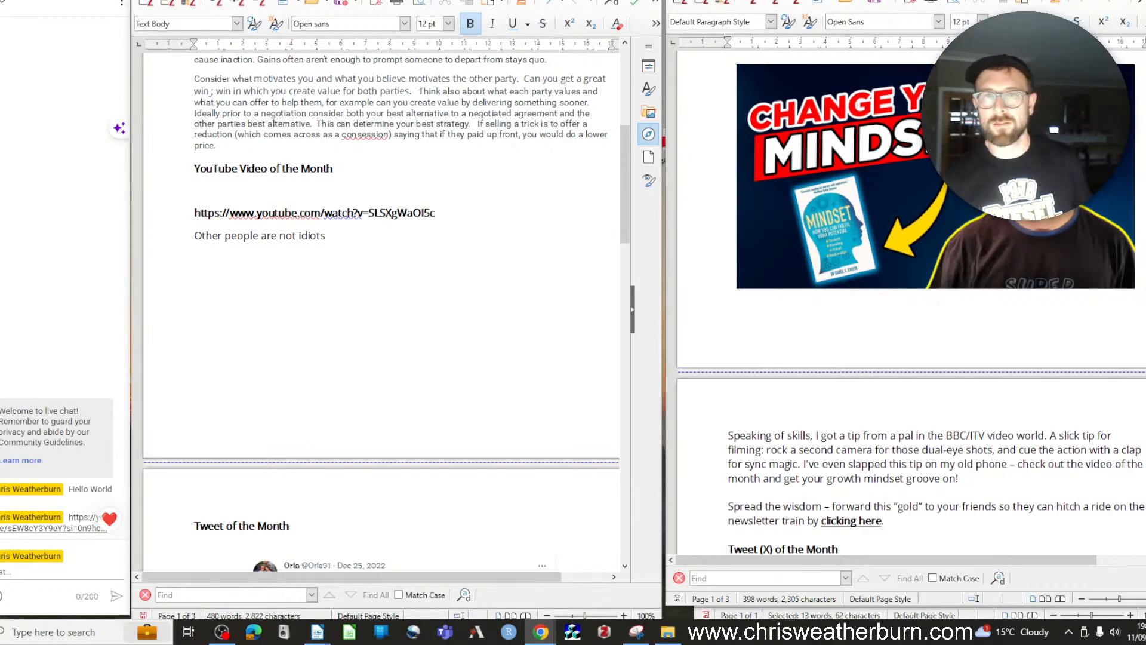
pyautogui.hotkey('alt', 'Tab')
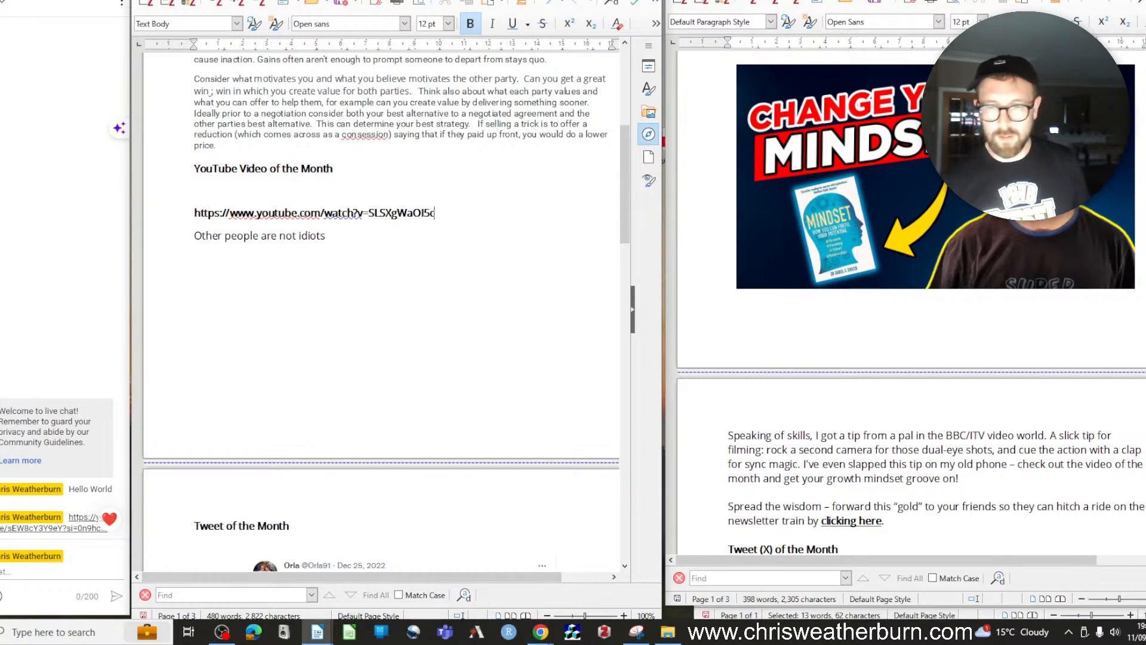
pyautogui.hotkey('alt', 'Tab')
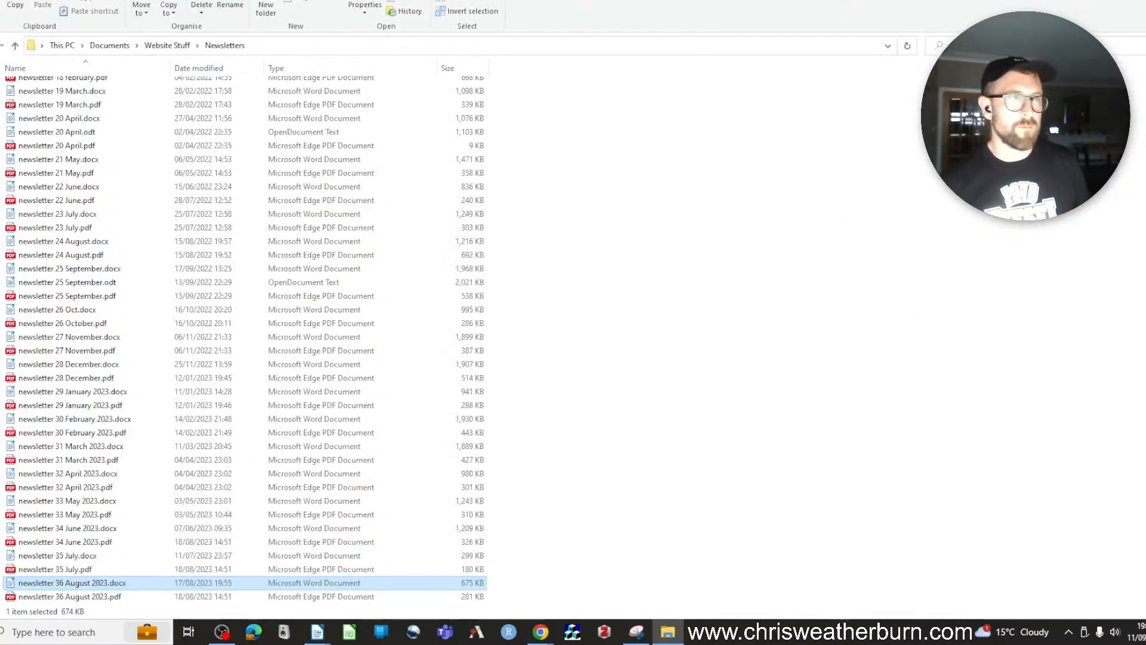
pyautogui.moveTo(717, 1); pyautogui.dragTo(1145, 46)
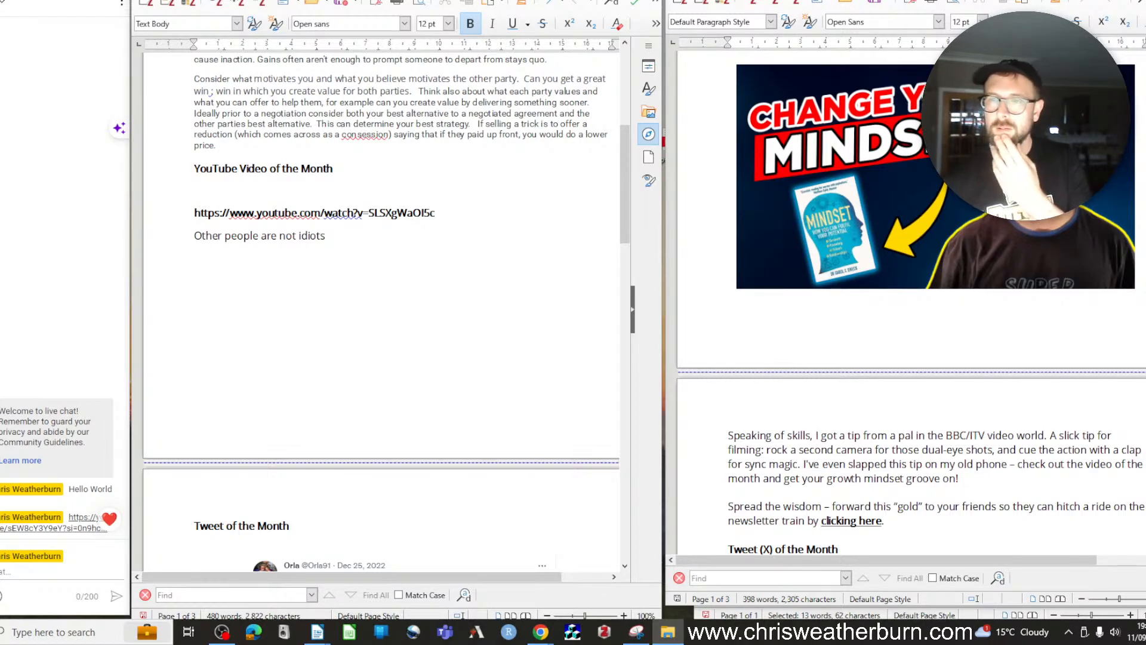
pyautogui.moveTo(1145, 193); pyautogui.dragTo(811, 13)
pyautogui.scroll(-5, 800, 318)
pyautogui.scroll(-10, 801, 321)
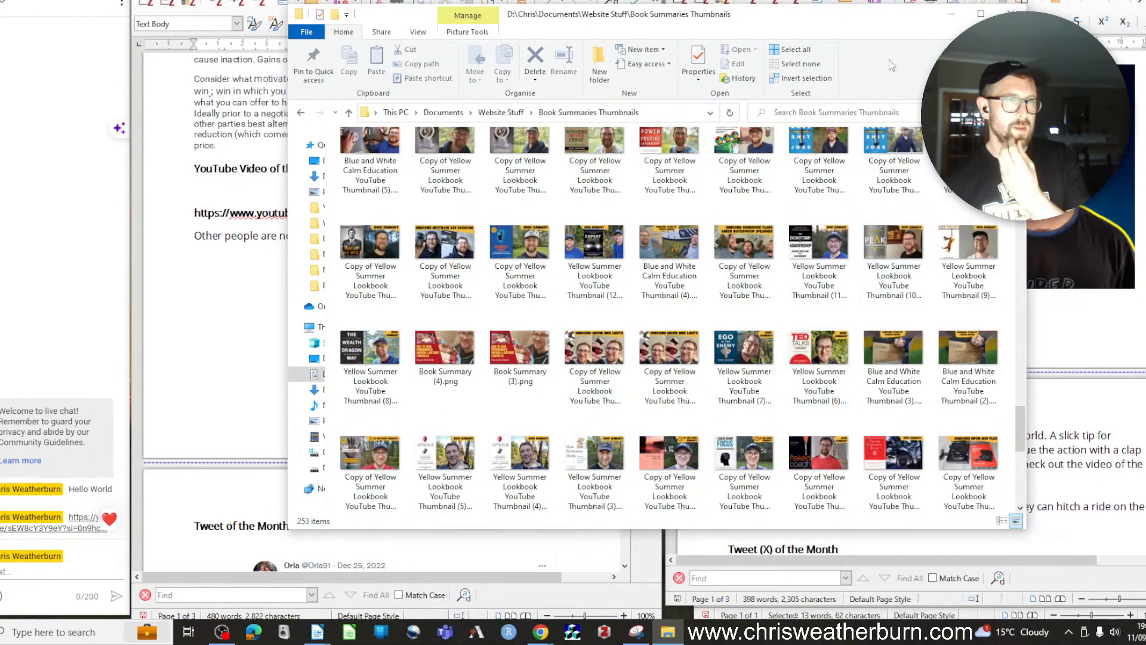
pyautogui.moveTo(866, 22); pyautogui.dragTo(1145, 89)
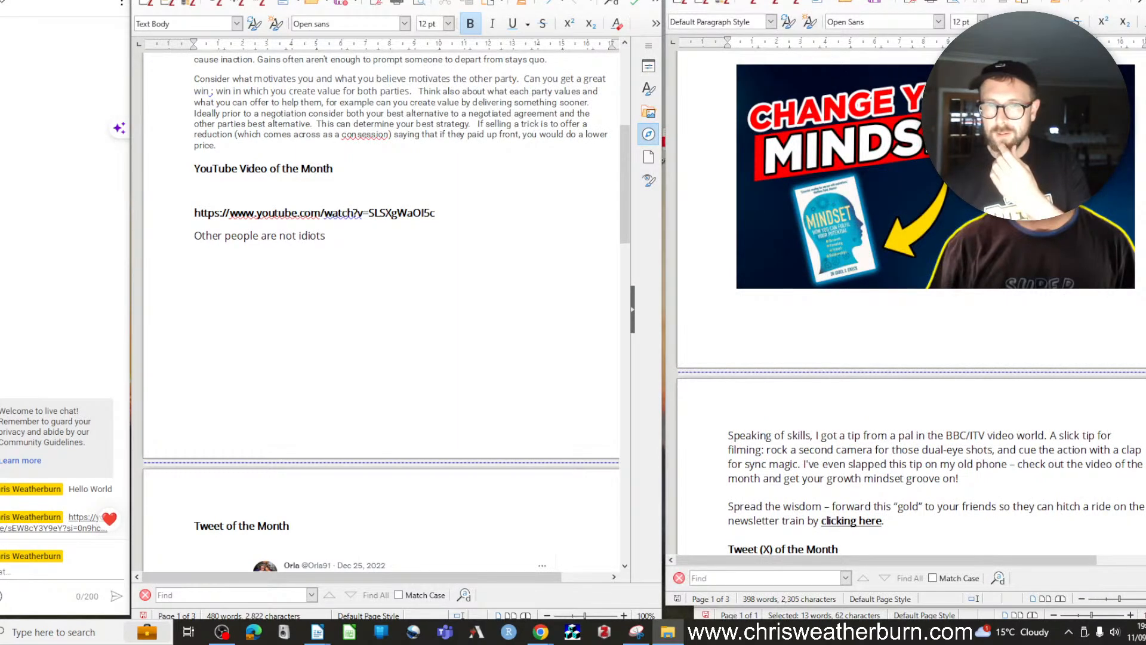
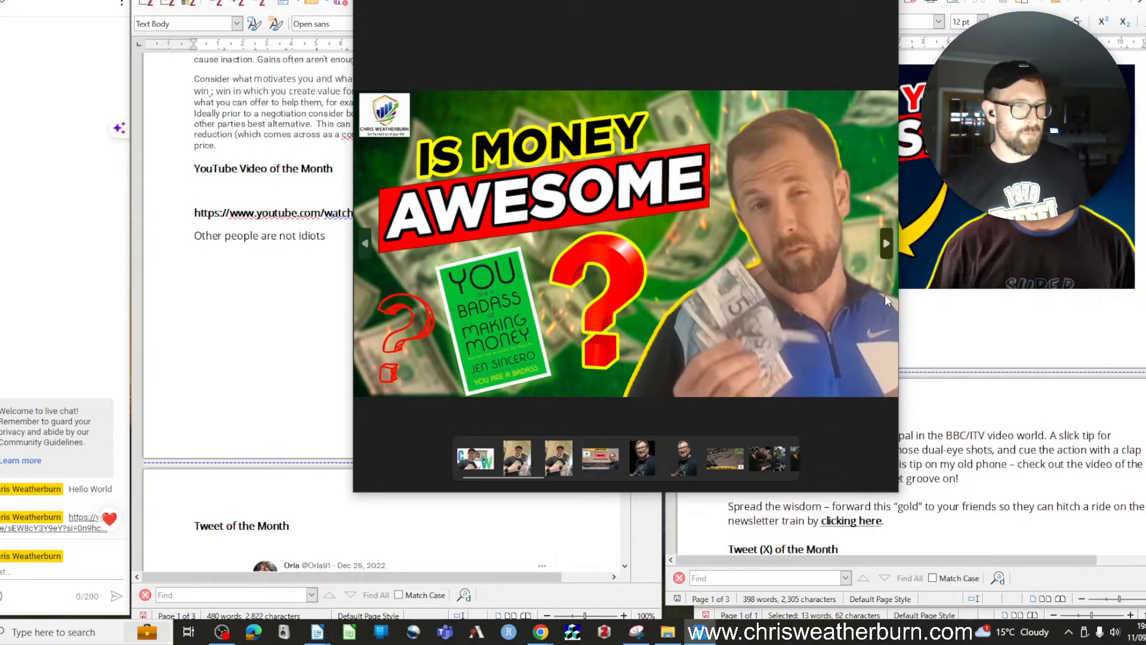
# Compare the "Is Money Awesome" thumbnails and copy the version with banknotes in hand into the newsletter above the video link
pyautogui.click(884, 245)
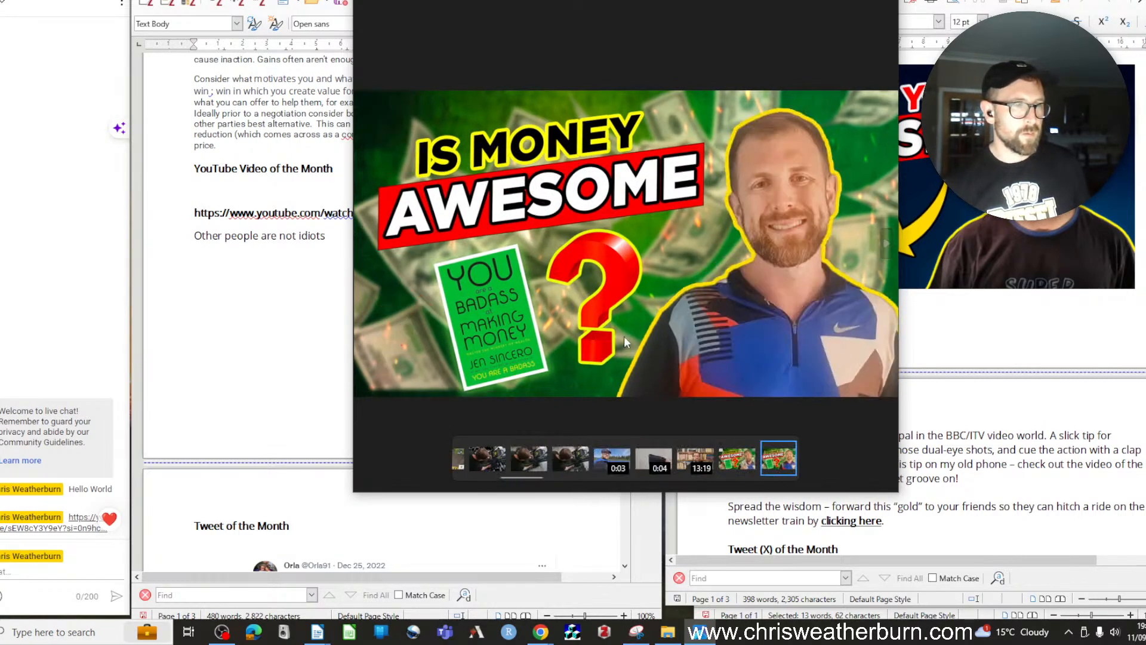
pyautogui.click(367, 236)
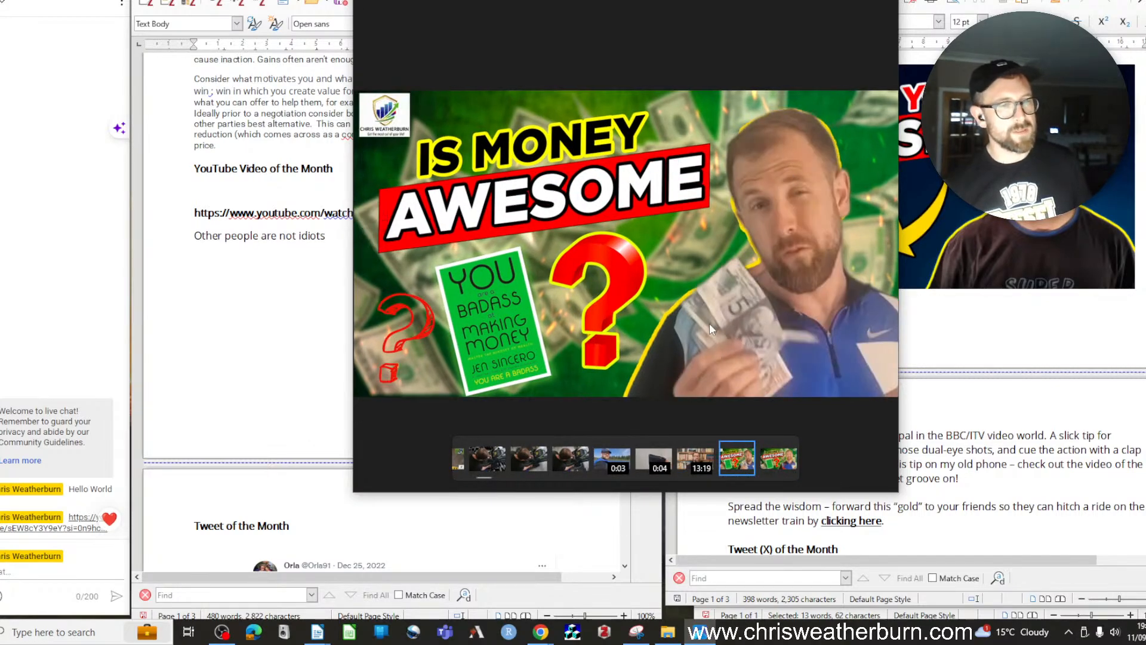
pyautogui.click(885, 1)
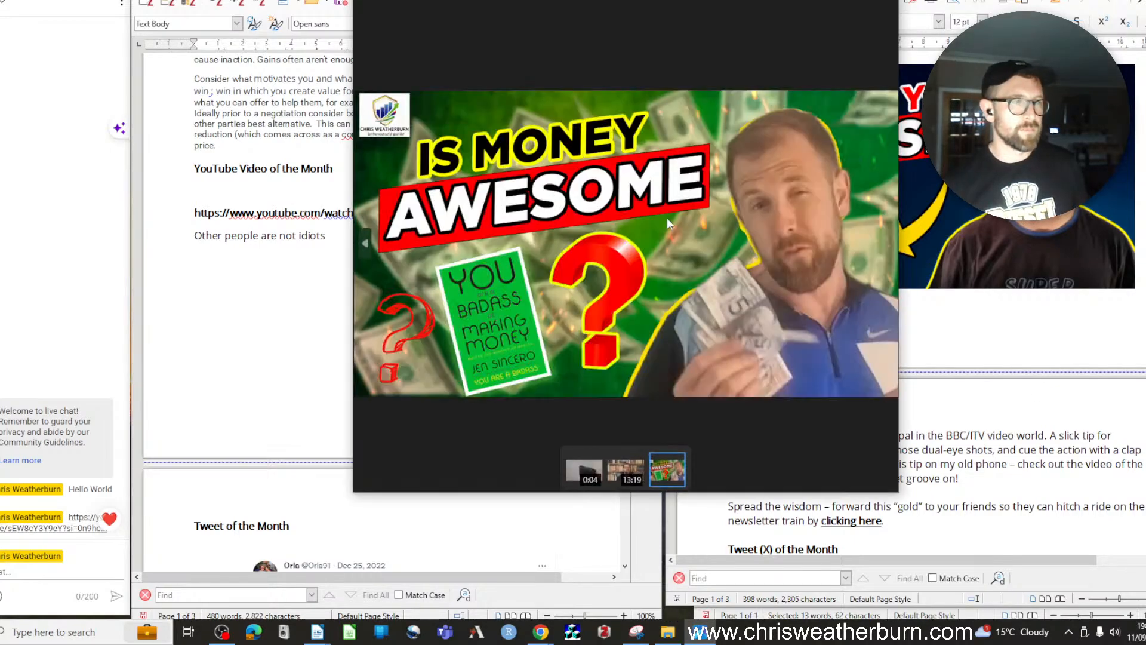
pyautogui.hotkey('ctrl', 'c')
pyautogui.click(232, 192)
pyautogui.hotkey('ctrl', 'v')
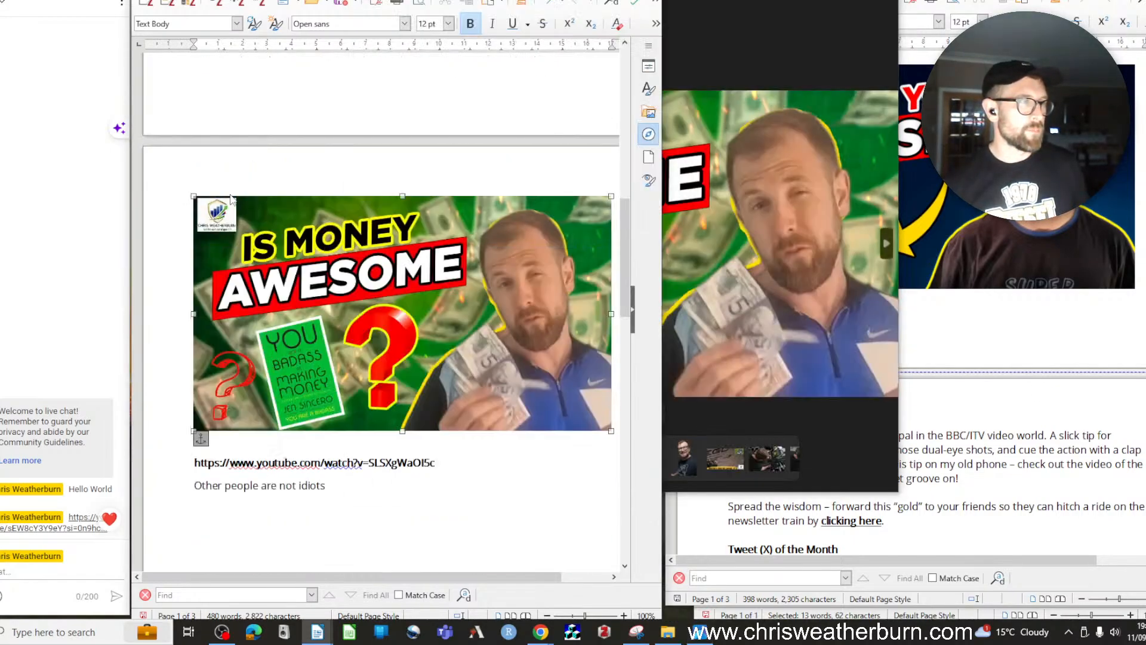
pyautogui.moveTo(782, 1); pyautogui.dragTo(1145, 36)
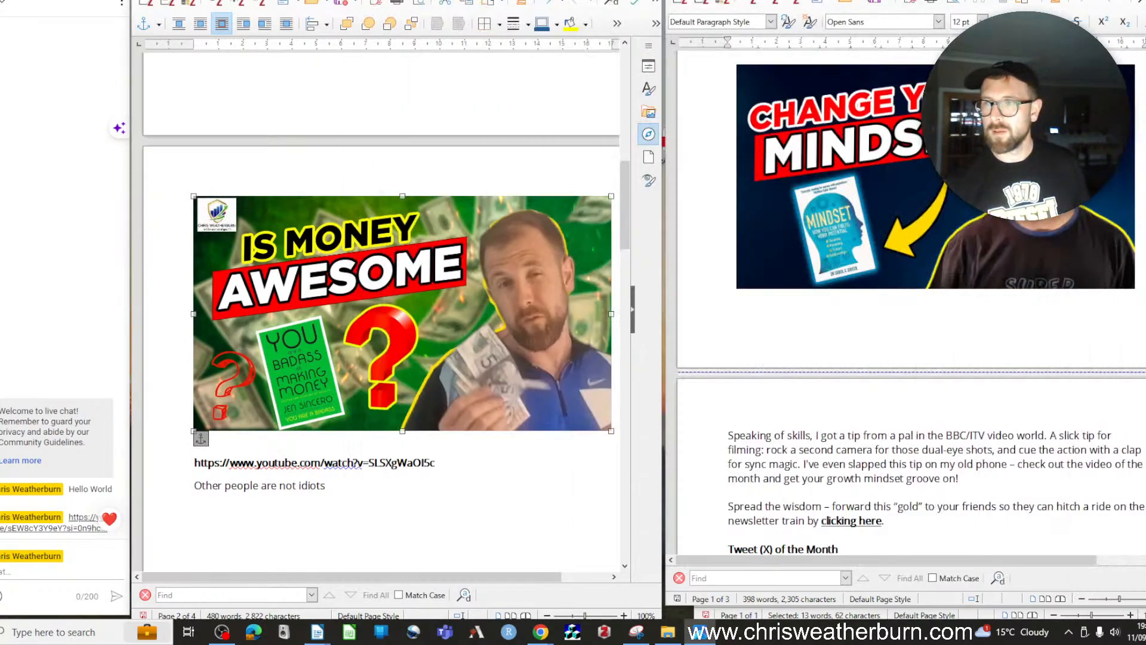
pyautogui.hotkey('alt', 'F4')
pyautogui.hotkey('alt', 'Tab')
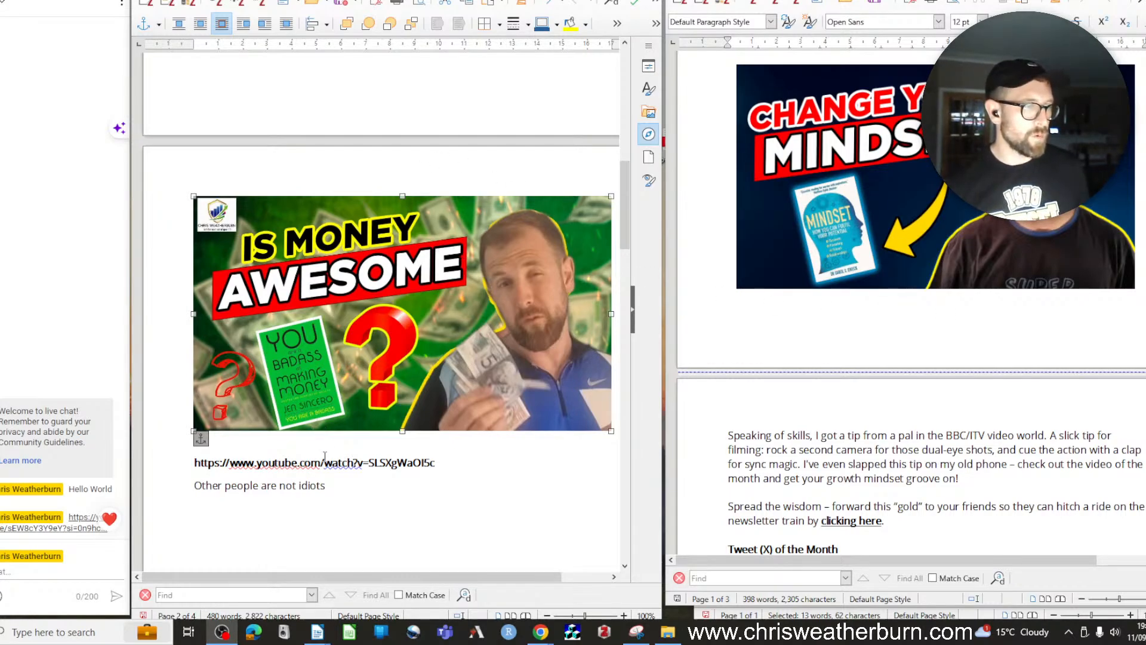
# Copy the pasted video address and add it as a web hyperlink to the "Is Money Awesome" thumbnail
pyautogui.rightClick(377, 341)
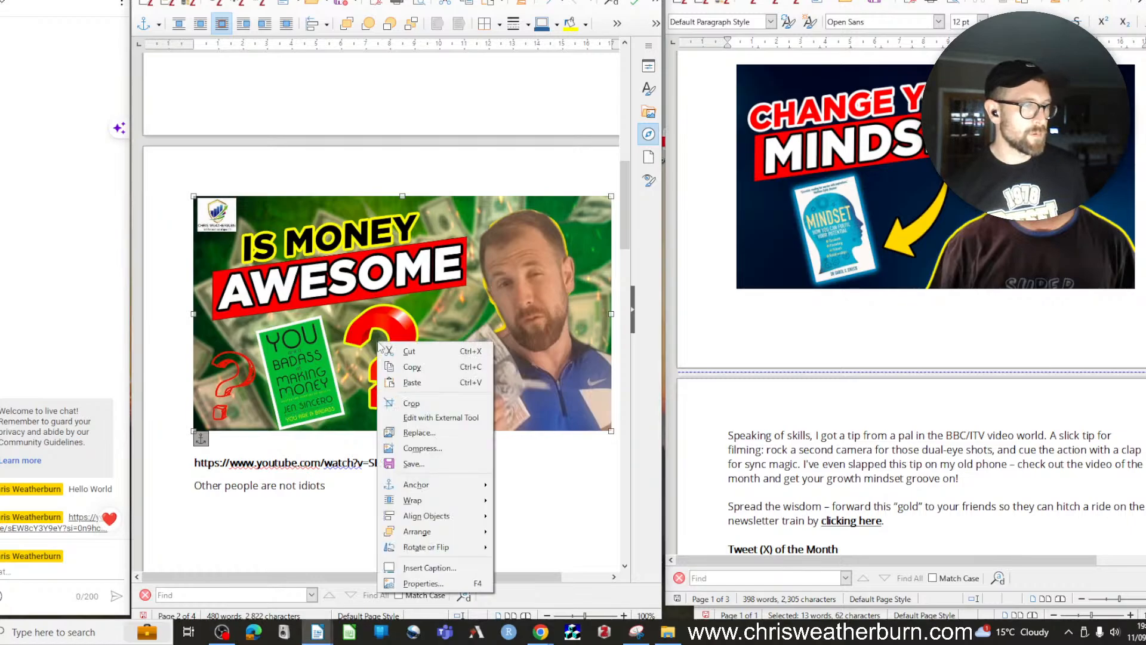
pyautogui.click(327, 461)
pyautogui.moveTo(453, 463); pyautogui.dragTo(193, 463)
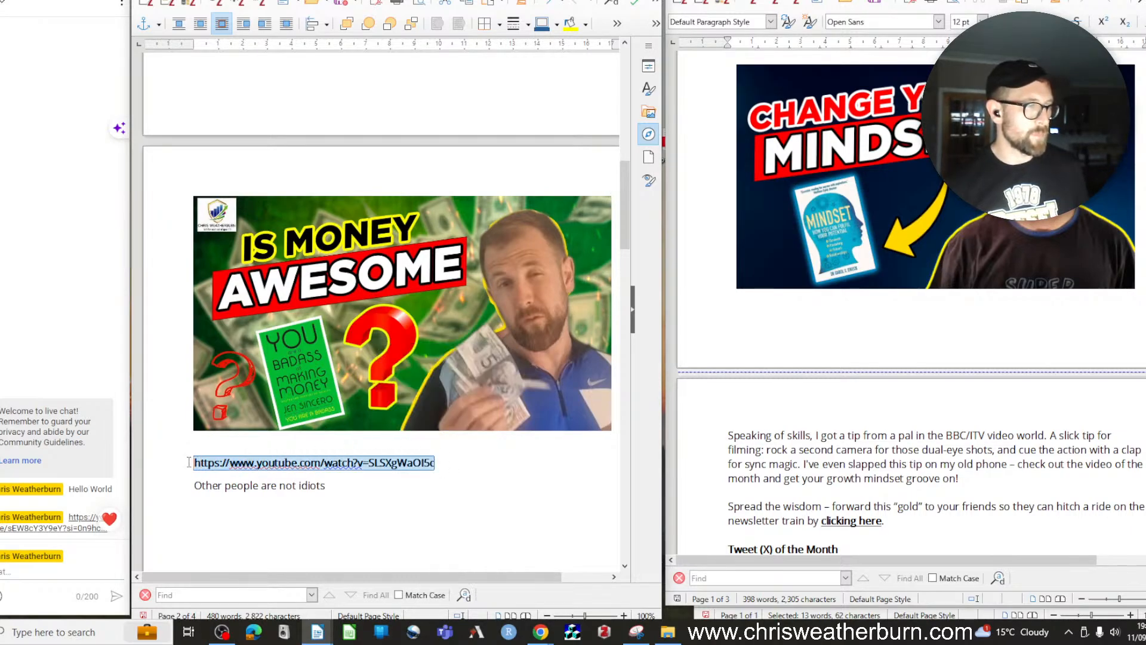
pyautogui.click(280, 255)
pyautogui.hotkey('alt', 'i')
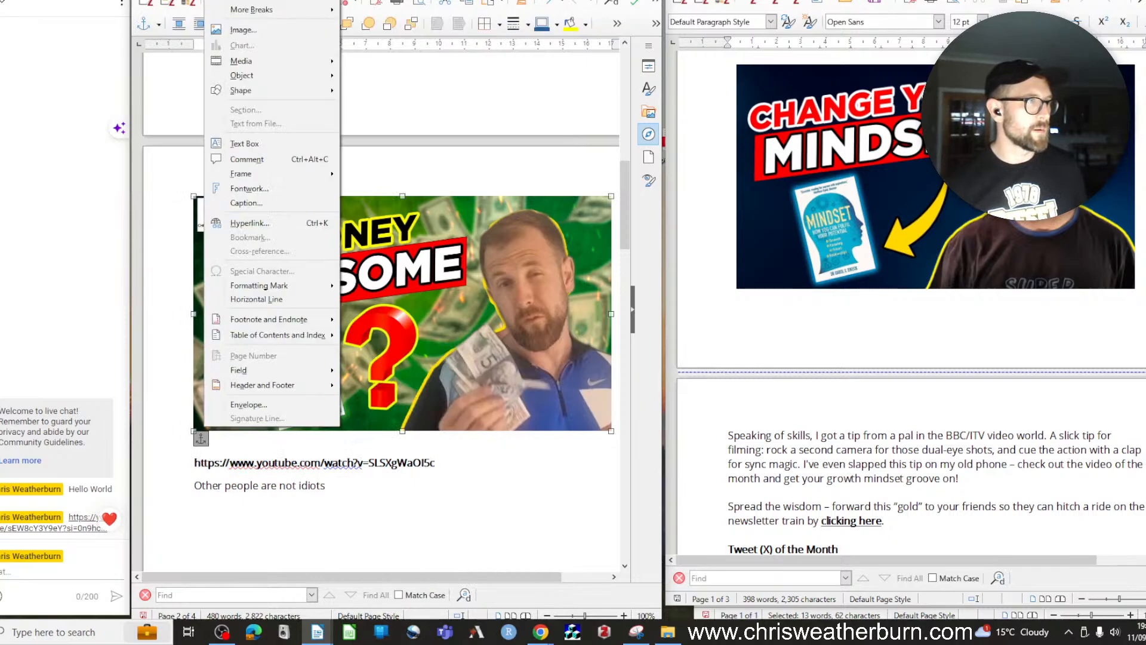
pyautogui.click(250, 223)
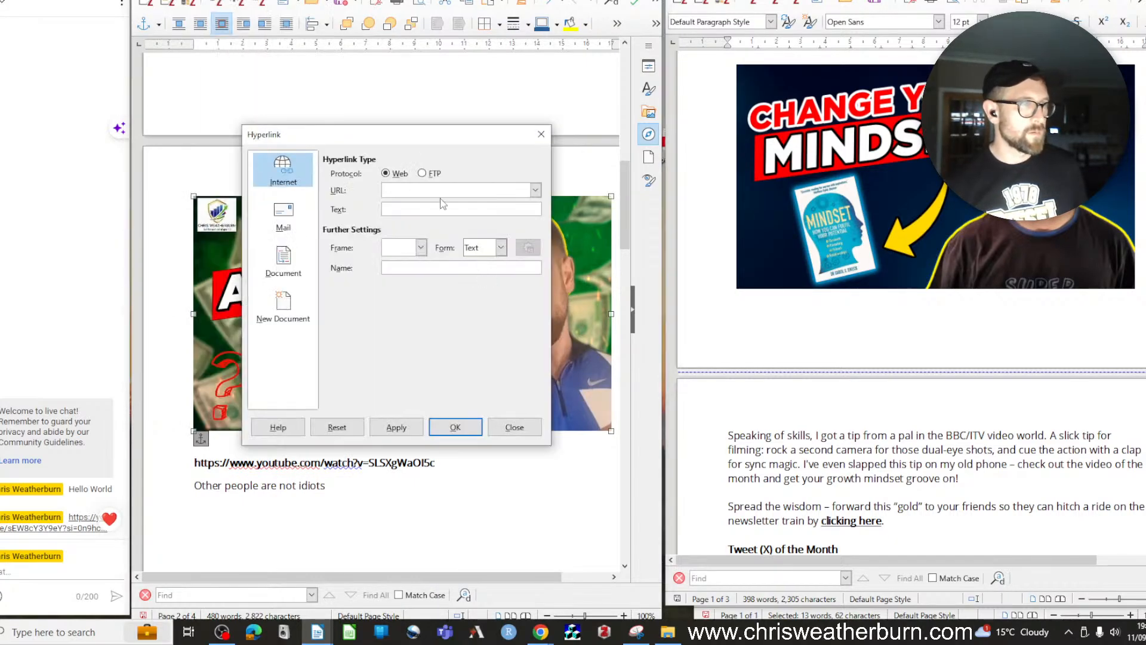
pyautogui.hotkey('ctrl', 'v')
pyautogui.click(455, 427)
# Delete the plain video address and the line "Other people are not idiots" below the thumbnail
pyautogui.scroll(-3, 299, 382)
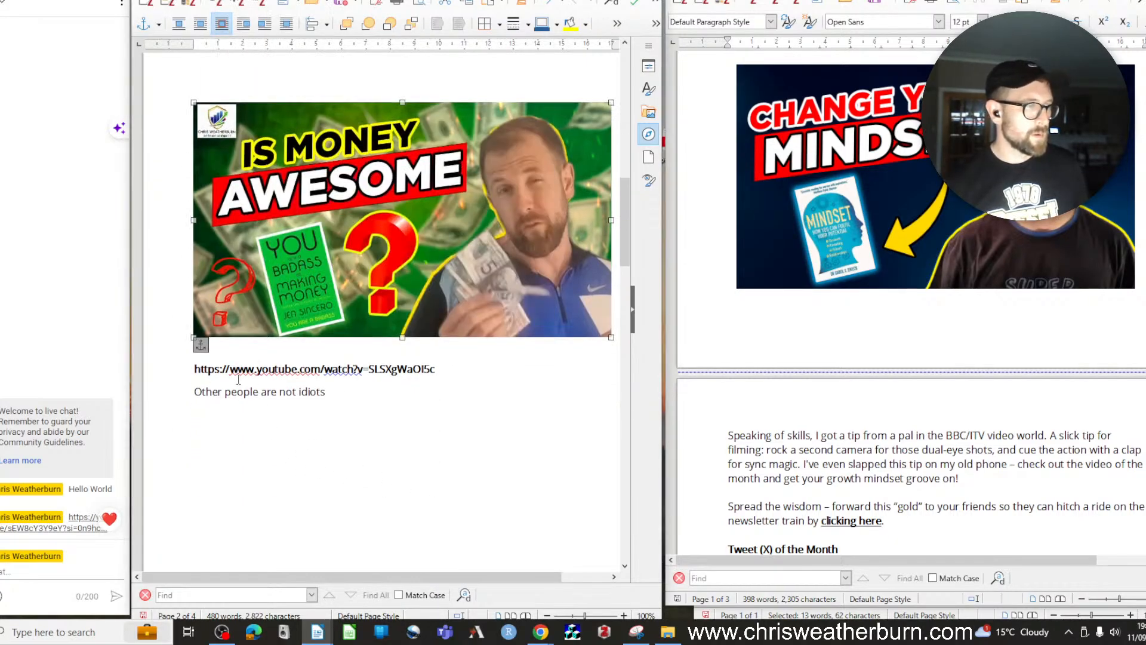
pyautogui.click(184, 367)
pyautogui.moveTo(185, 368); pyautogui.dragTo(292, 437)
pyautogui.press('Delete')
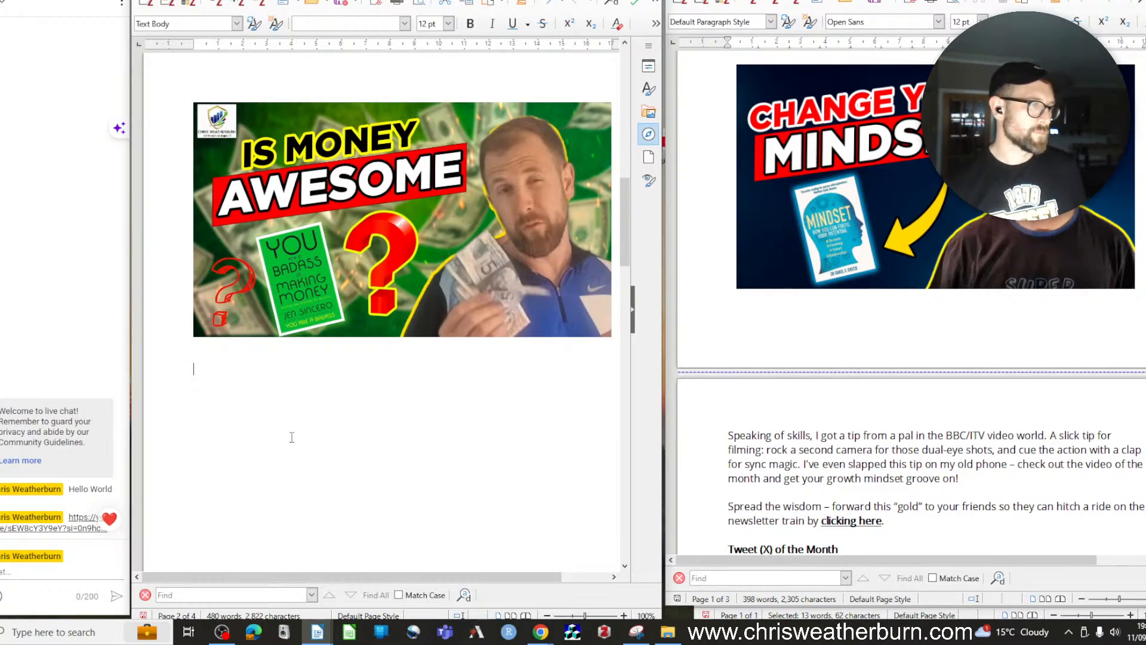
# Correct the misspellings "consession" to "concession" and "negotating" to "negotiating" in the negotiation section
pyautogui.scroll(15, 290, 435)
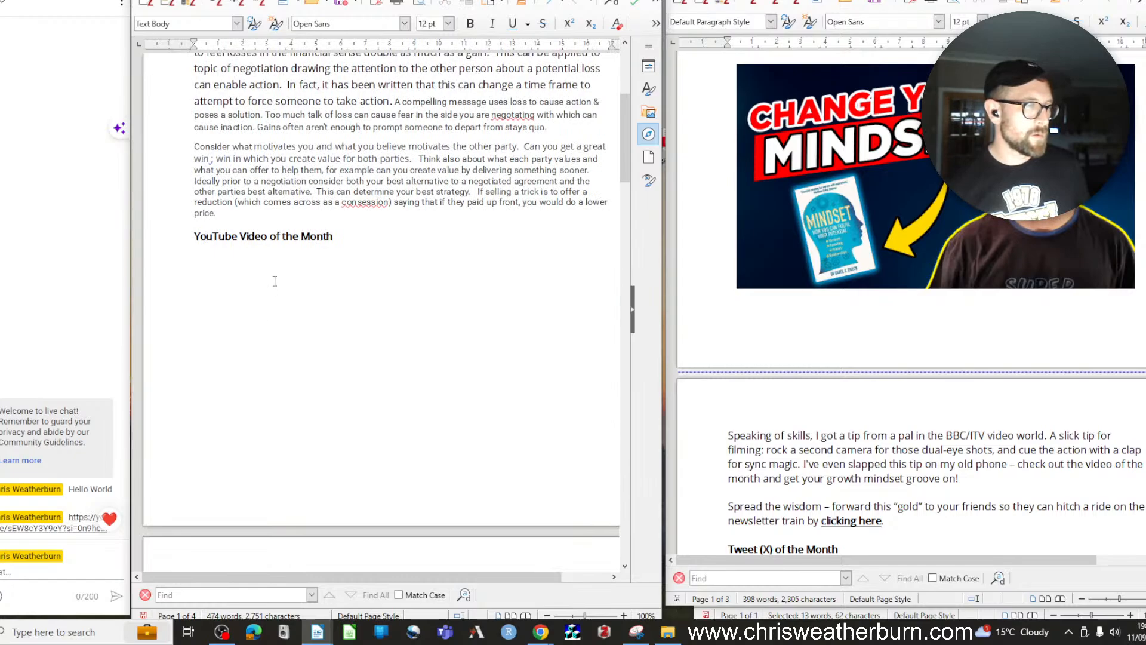
pyautogui.scroll(-1, 278, 224)
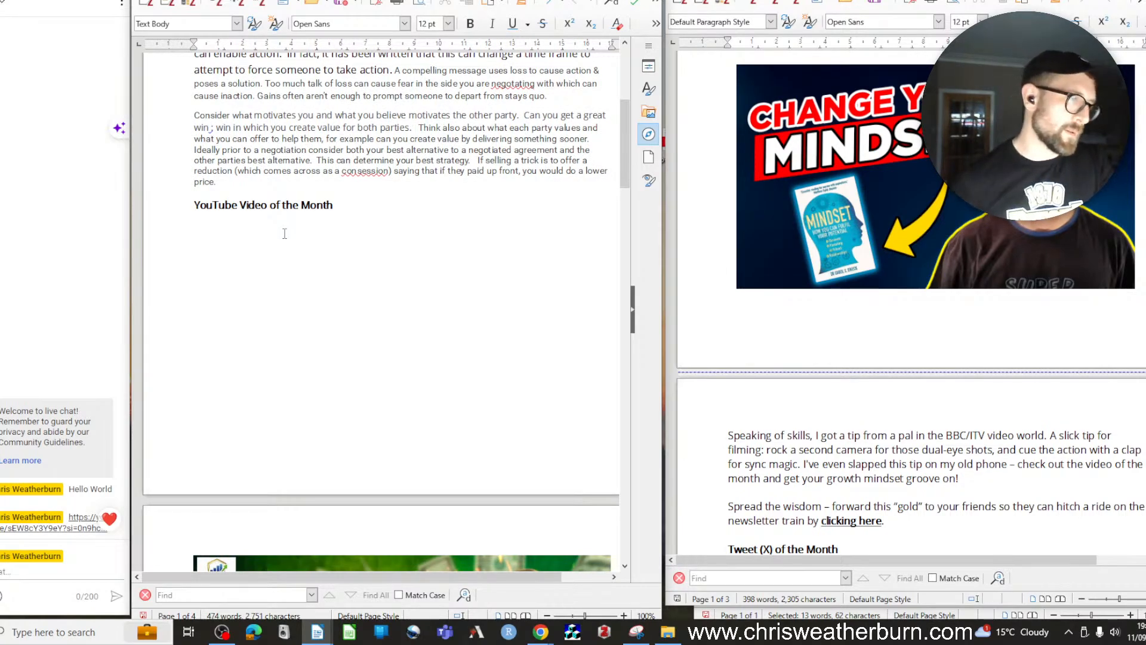
pyautogui.rightClick(376, 172)
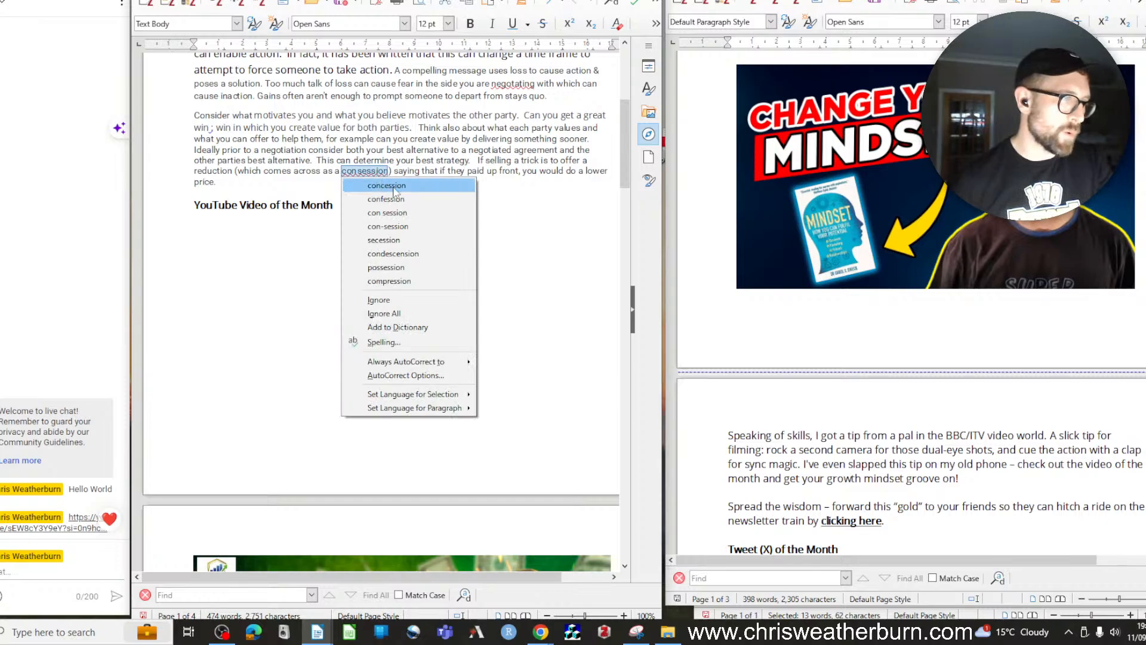
pyautogui.click(386, 186)
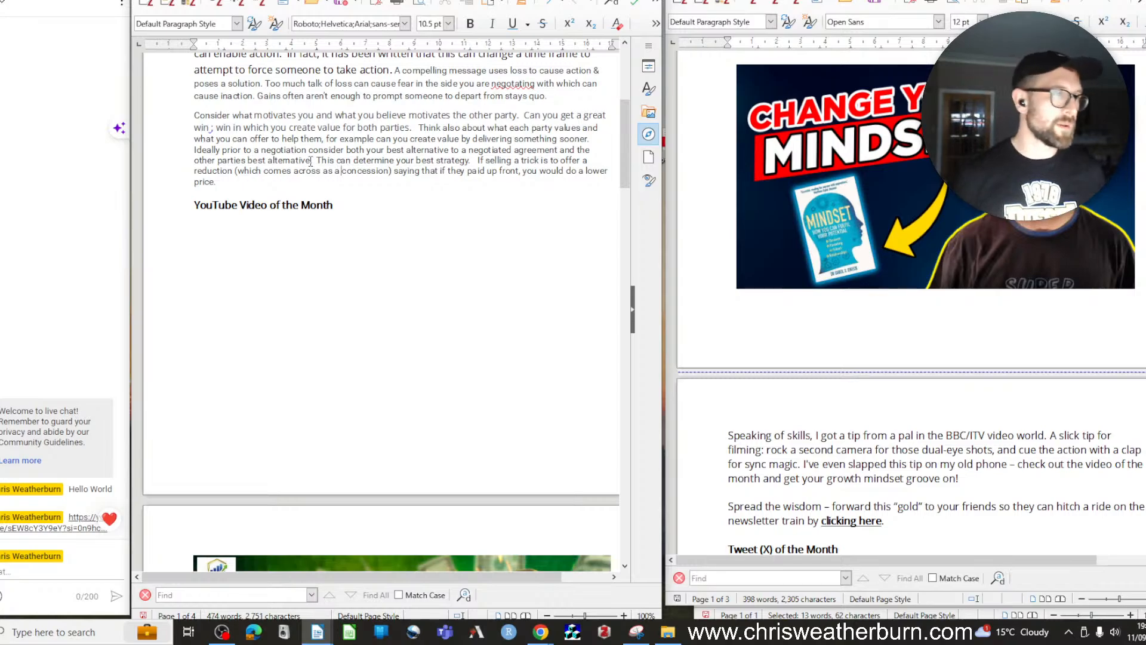
pyautogui.rightClick(499, 88)
pyautogui.click(526, 95)
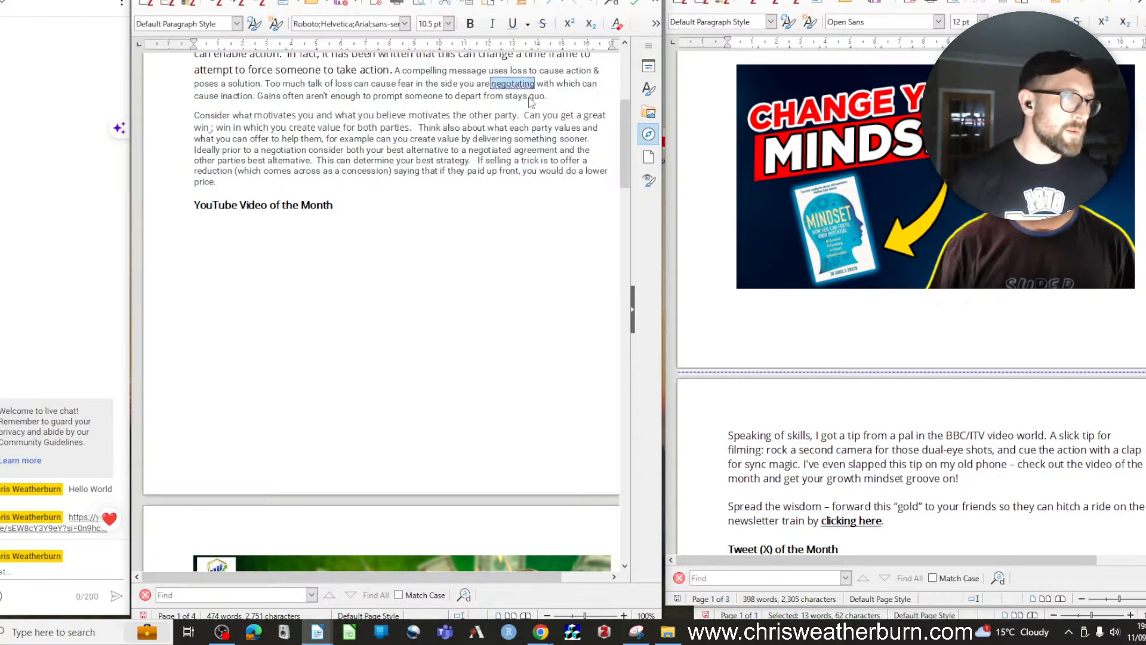
# Review the newsletter's layout from the video thumbnail through the Tweet of the Month and back to the video heading
pyautogui.scroll(-10, 334, 227)
pyautogui.scroll(-9, 310, 240)
pyautogui.click(191, 303)
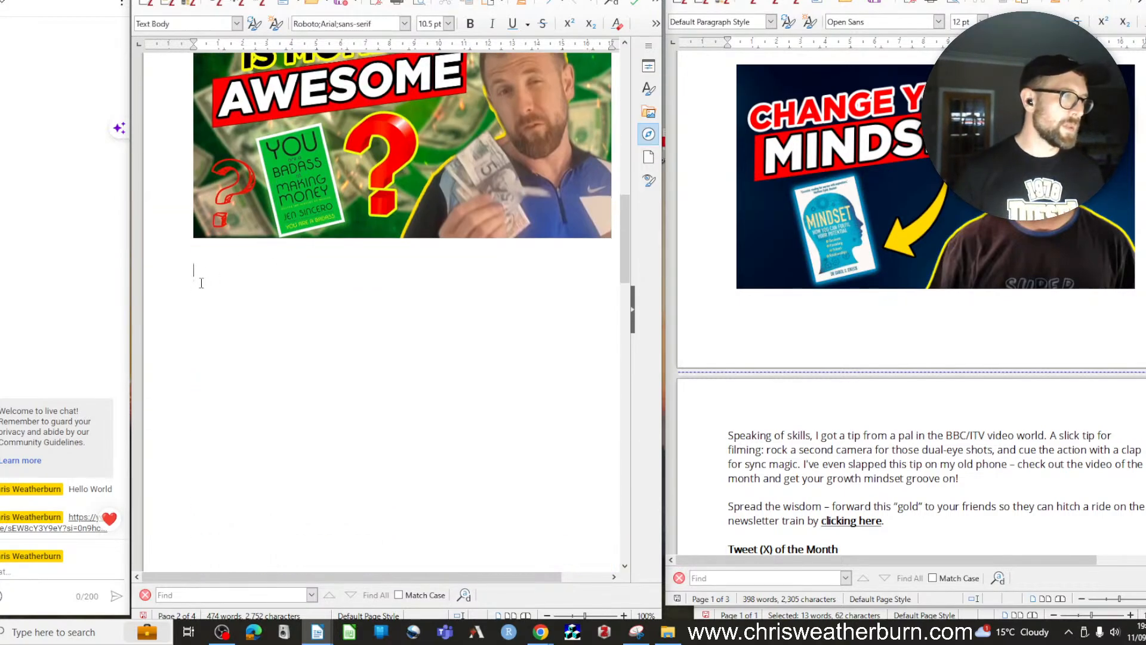
pyautogui.scroll(-20, 279, 242)
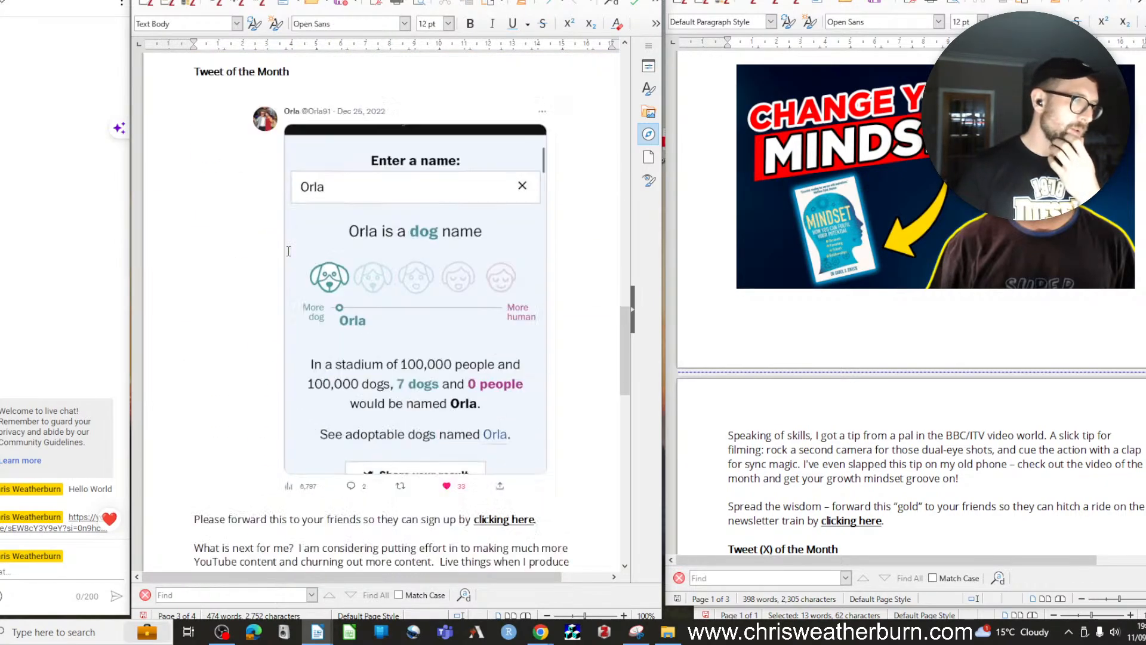
pyautogui.scroll(-13, 289, 252)
pyautogui.scroll(14, 289, 253)
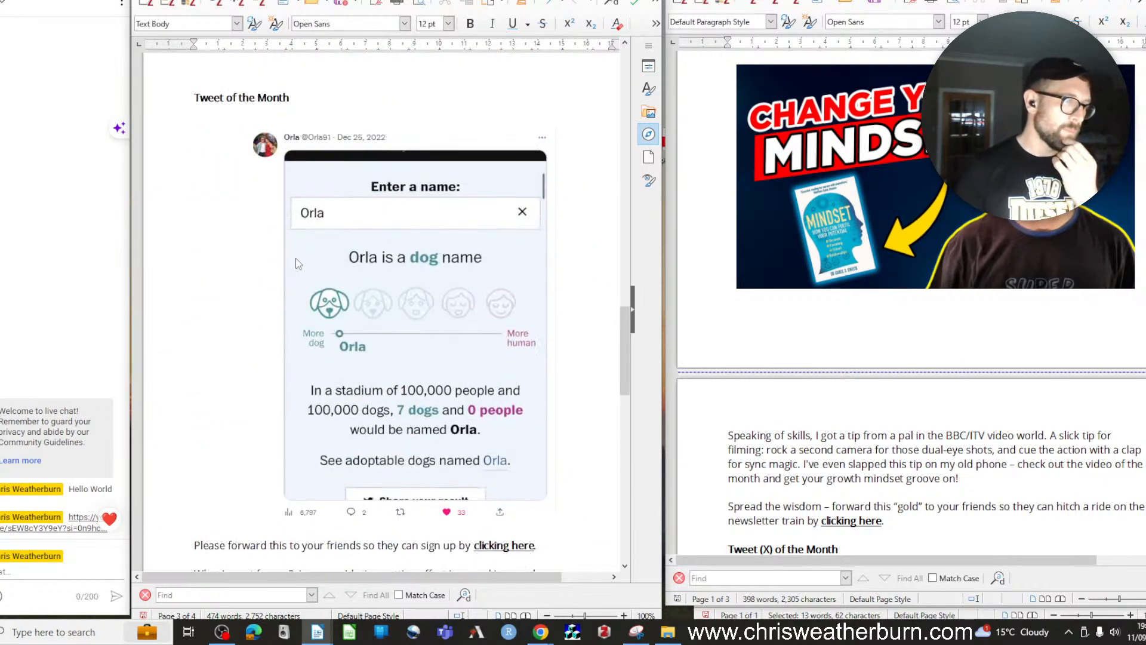
pyautogui.scroll(20, 298, 264)
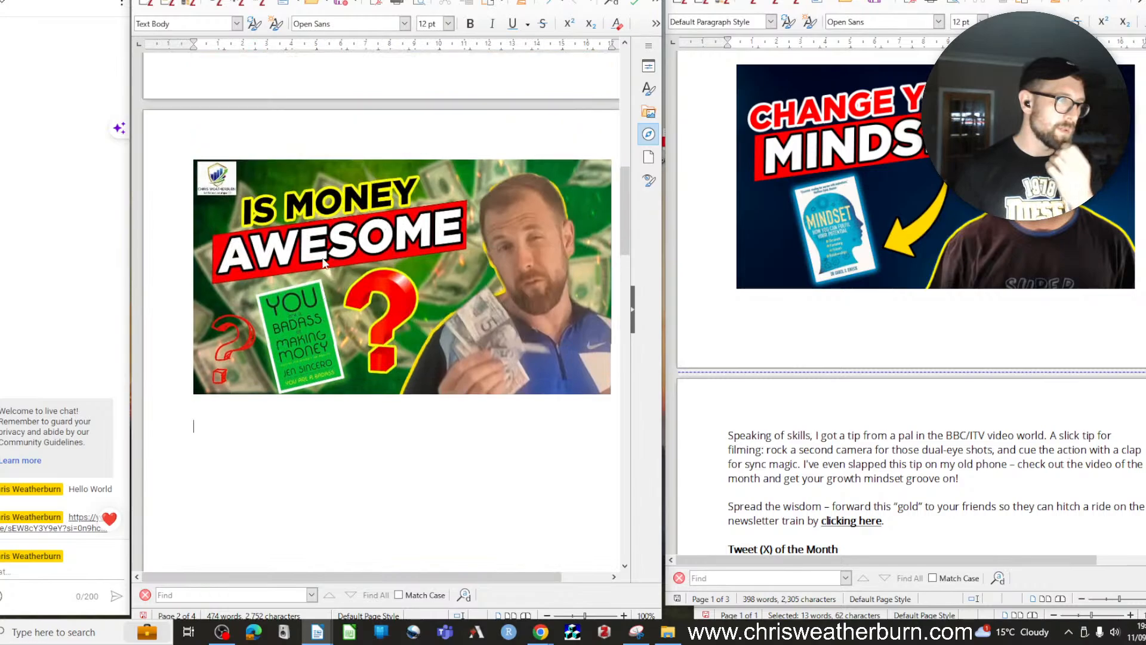
pyautogui.scroll(3, 323, 263)
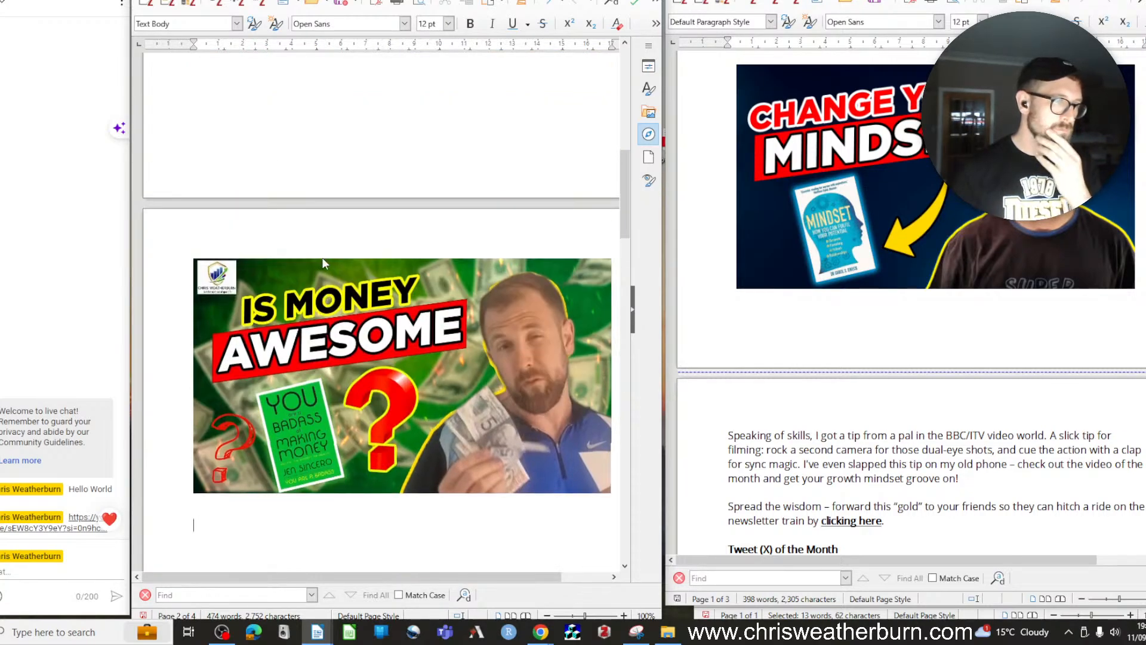
pyautogui.scroll(10, 327, 259)
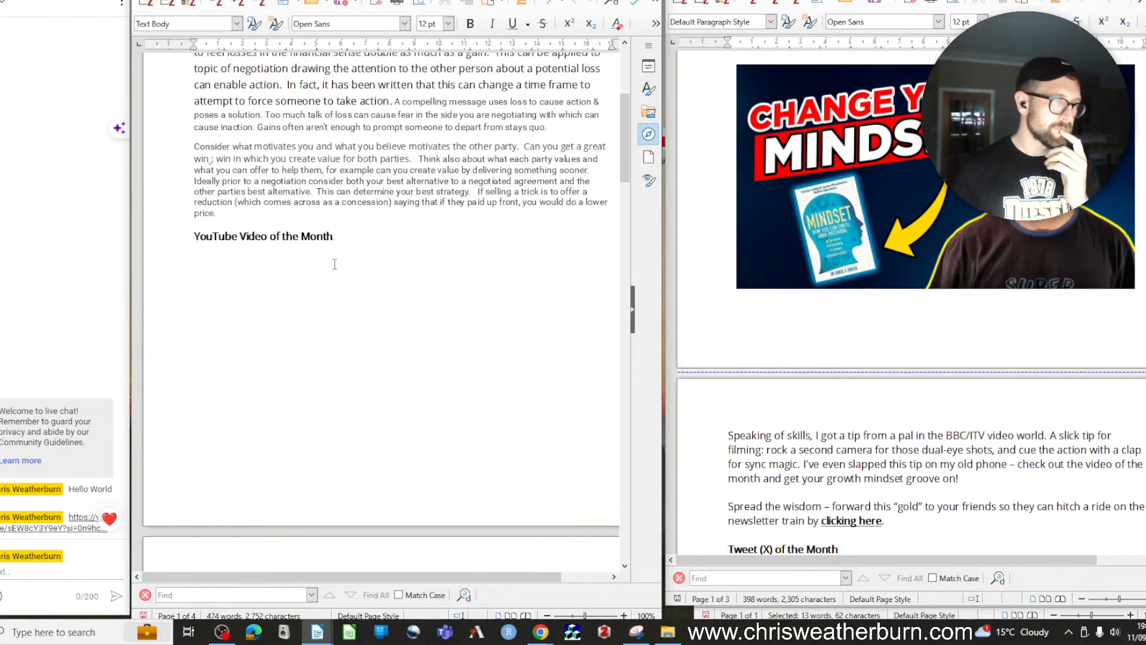
pyautogui.scroll(-12, 333, 262)
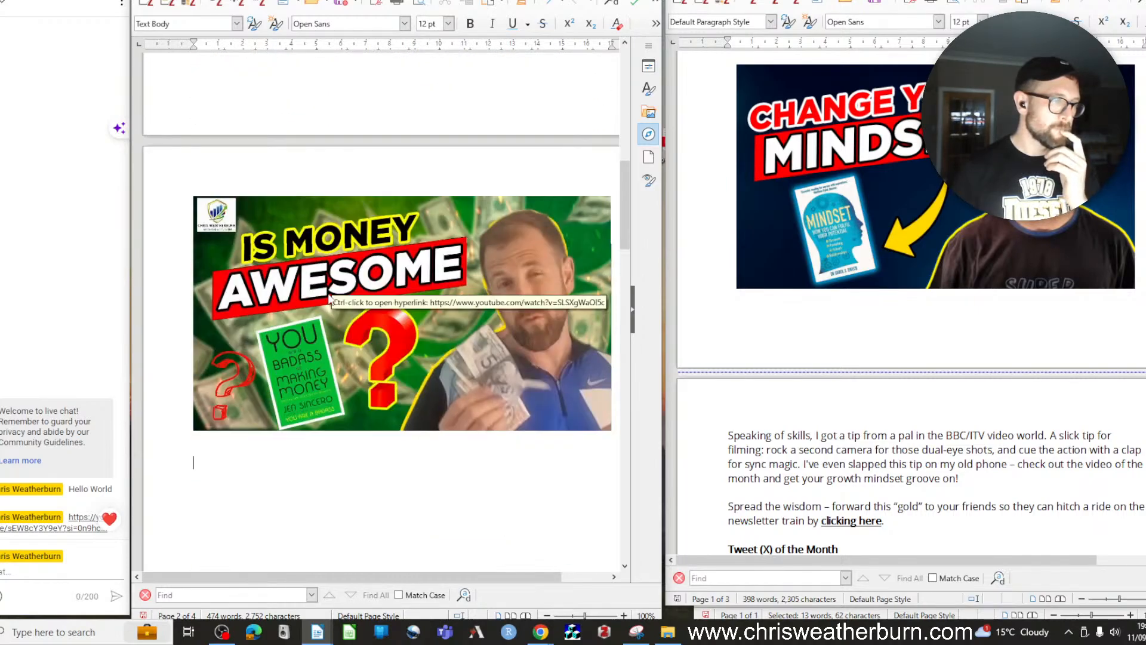
pyautogui.click(215, 461)
pyautogui.write('W')
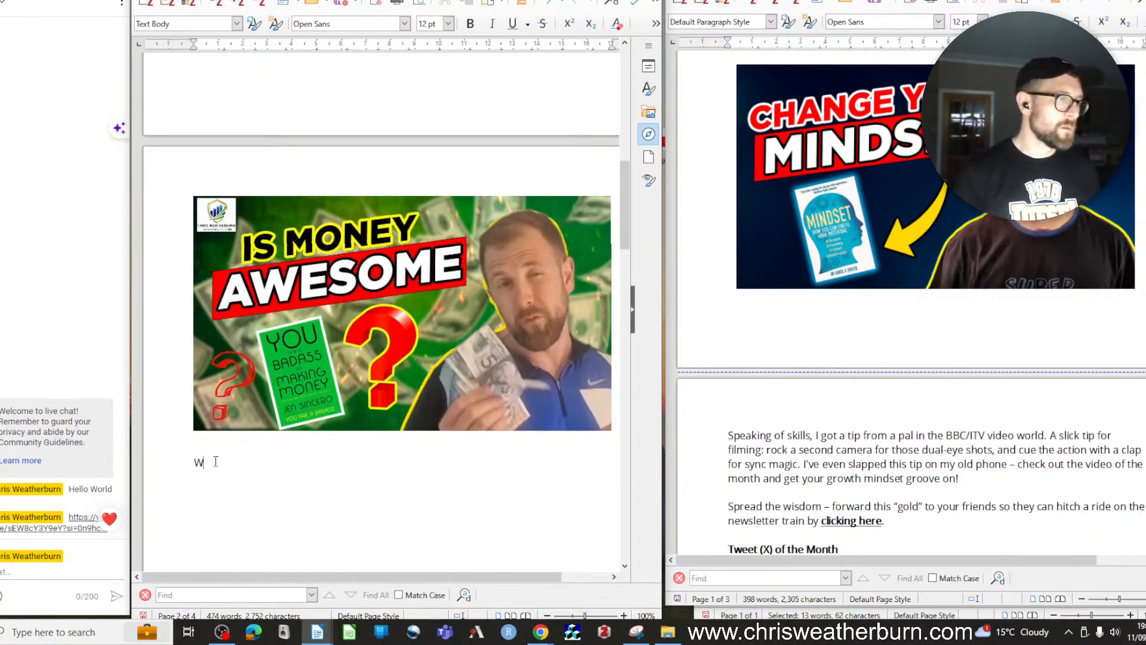
pyautogui.press('BackSpace')
pyautogui.write('Con')
pyautogui.press('BackSpace')
pyautogui.press('BackSpace')
pyautogui.press('BackSpace')
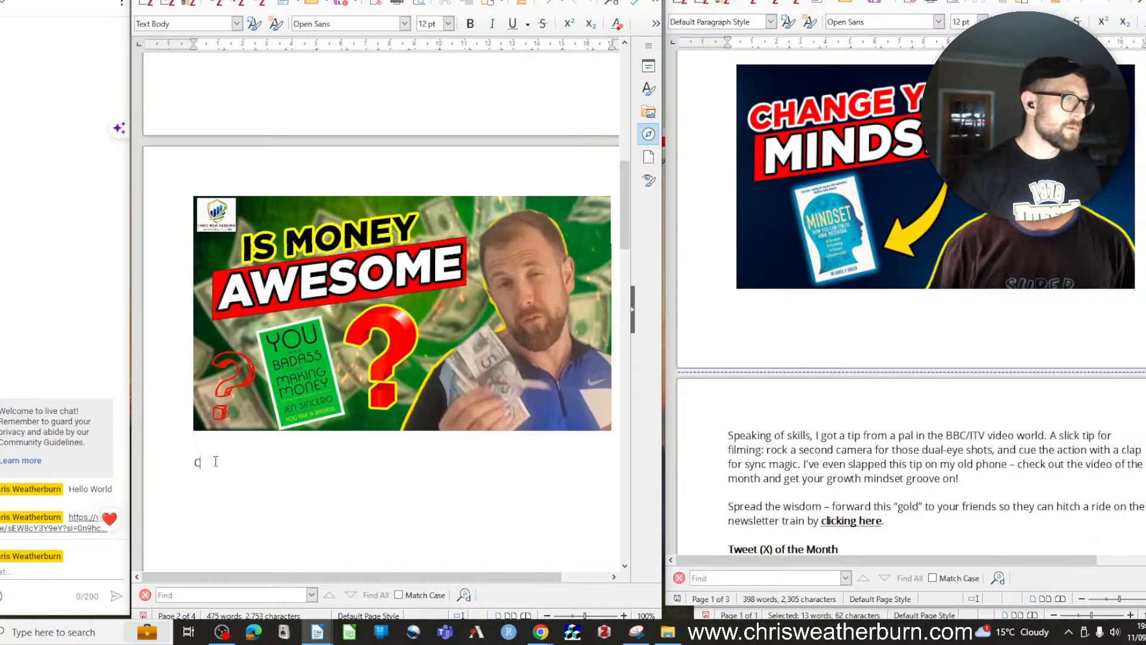
# Below the "Is Money Awesome" thumbnail, write "It is worth considering the type of transaction you are having with someone else."
pyautogui.write('It is ')
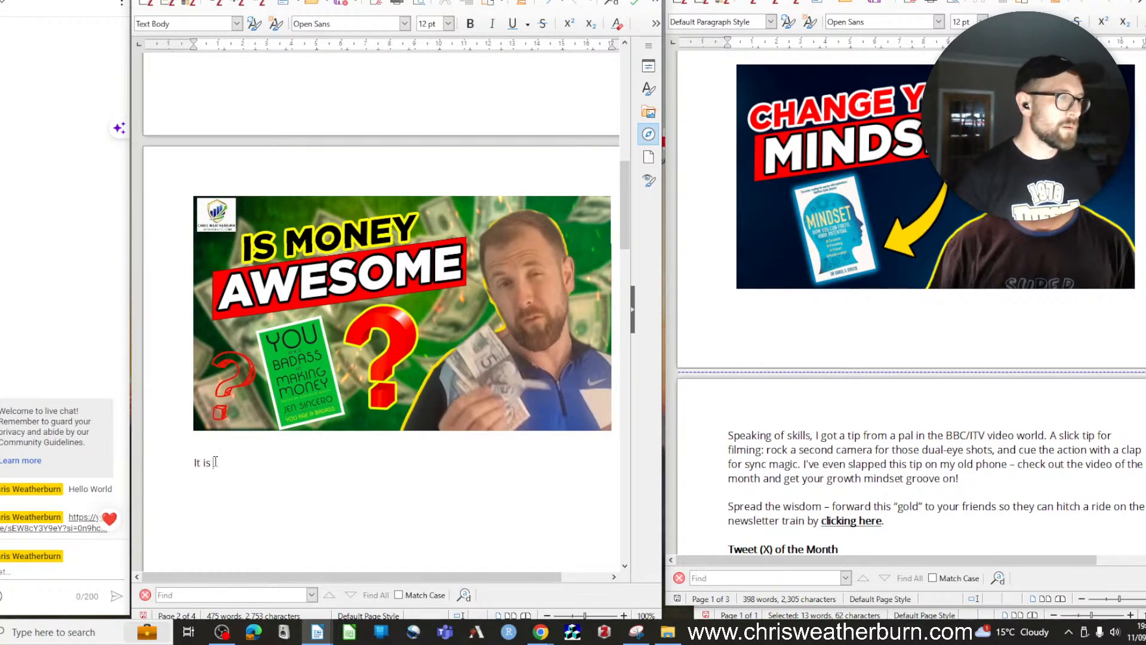
pyautogui.write('worth ')
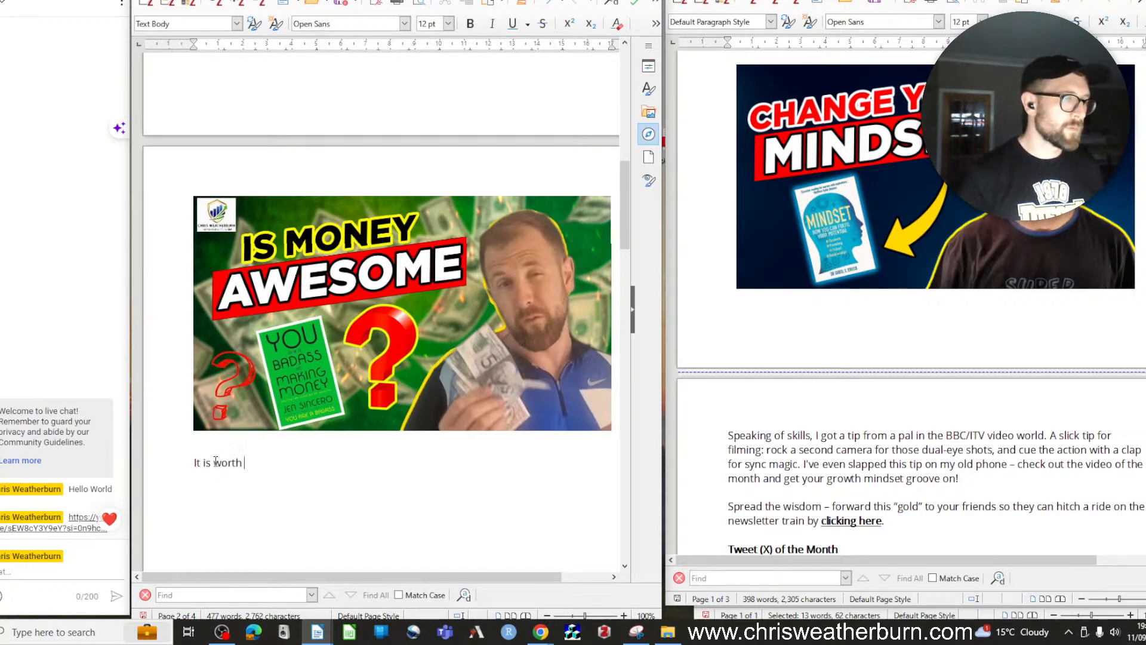
pyautogui.write('considering ')
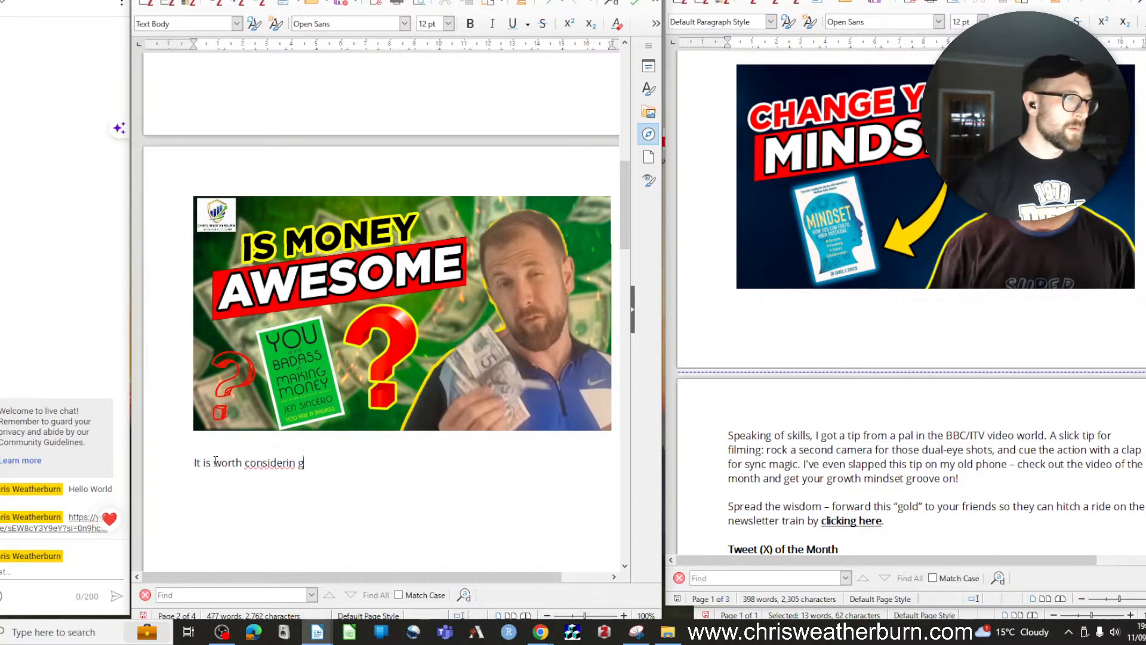
pyautogui.write('the type of ')
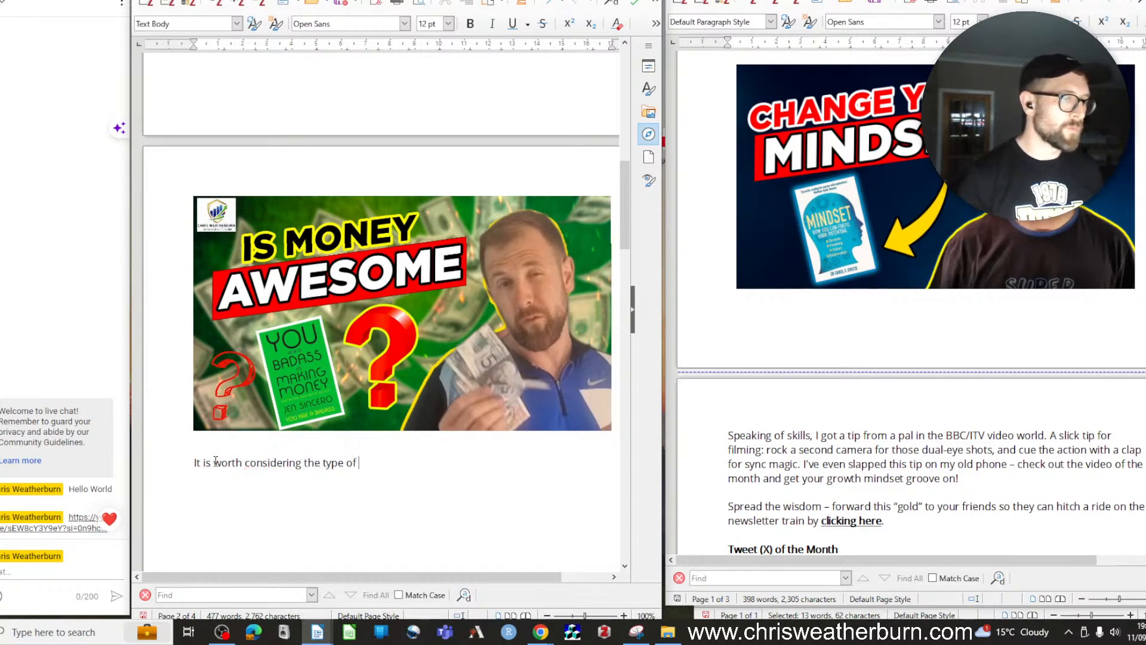
pyautogui.write('transaction y')
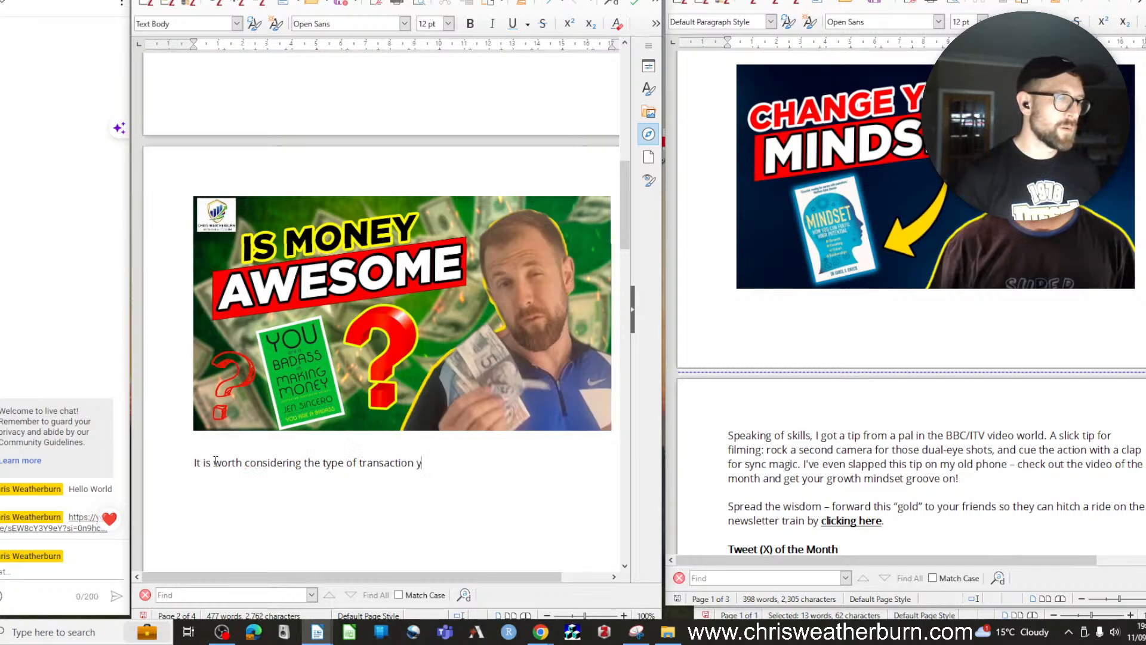
pyautogui.write('ou are having with a')
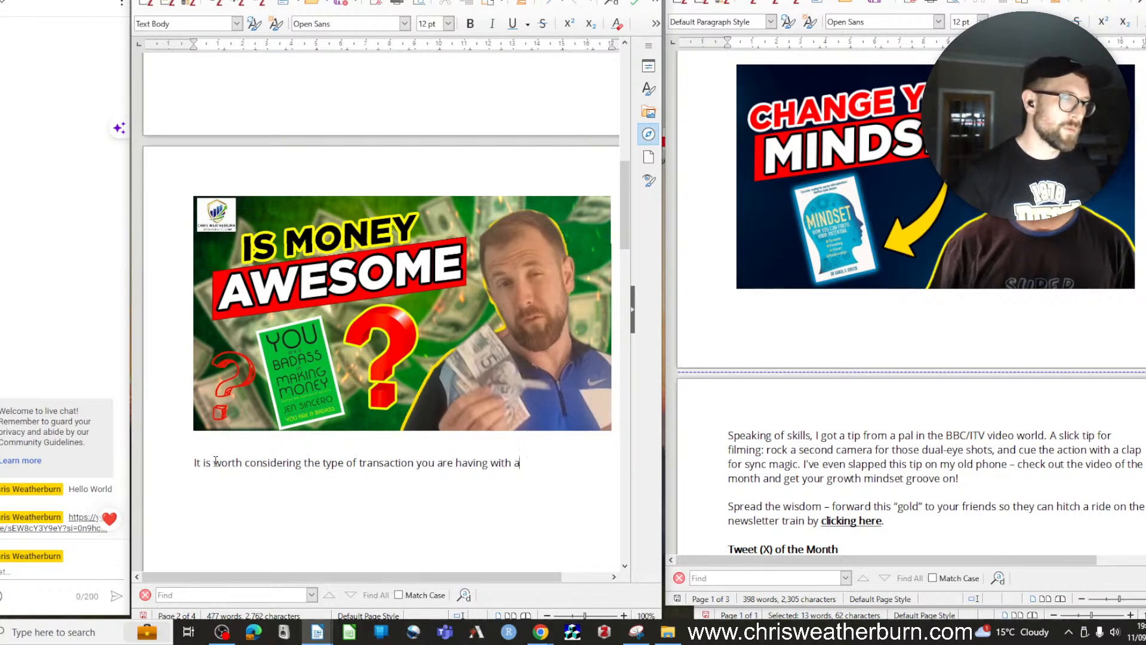
pyautogui.press('BackSpace')
pyautogui.write('someone ')
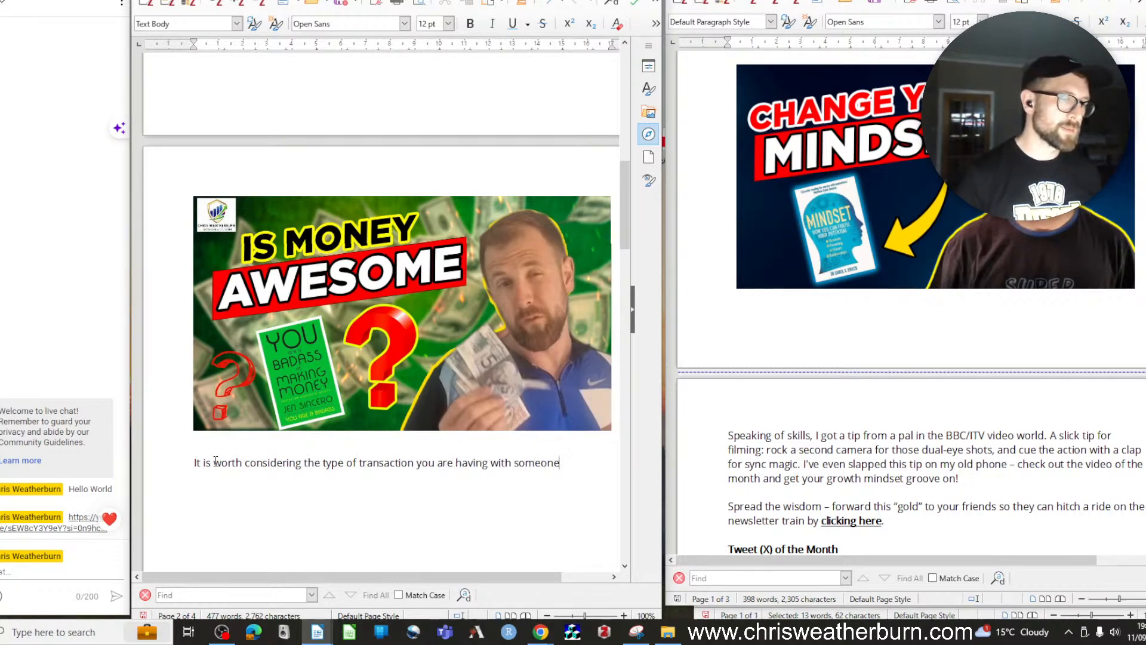
pyautogui.write('else. There ')
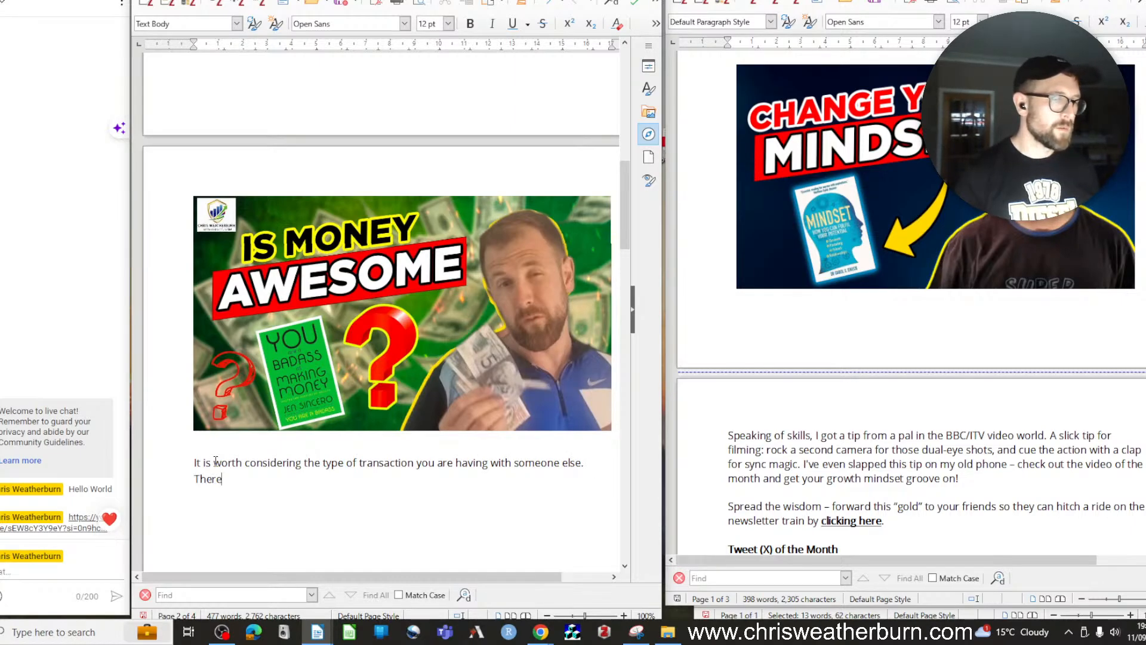
# Add a second sentence to the paragraph reading "There might be three different types people"
pyautogui.write('might be')
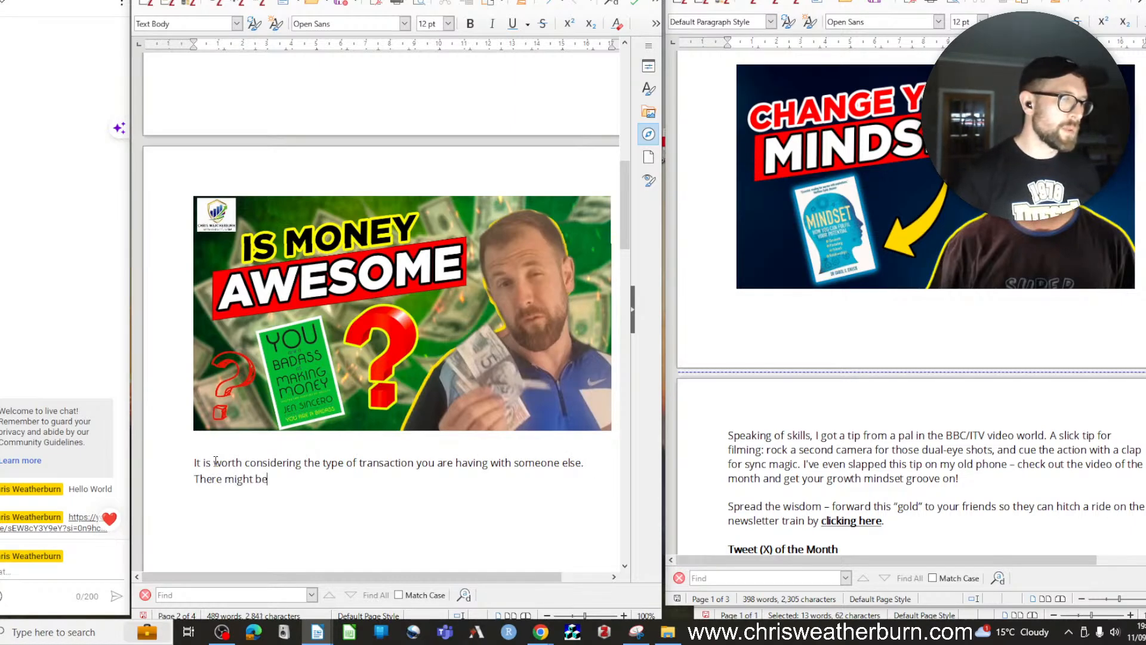
pyautogui.write(' three differe')
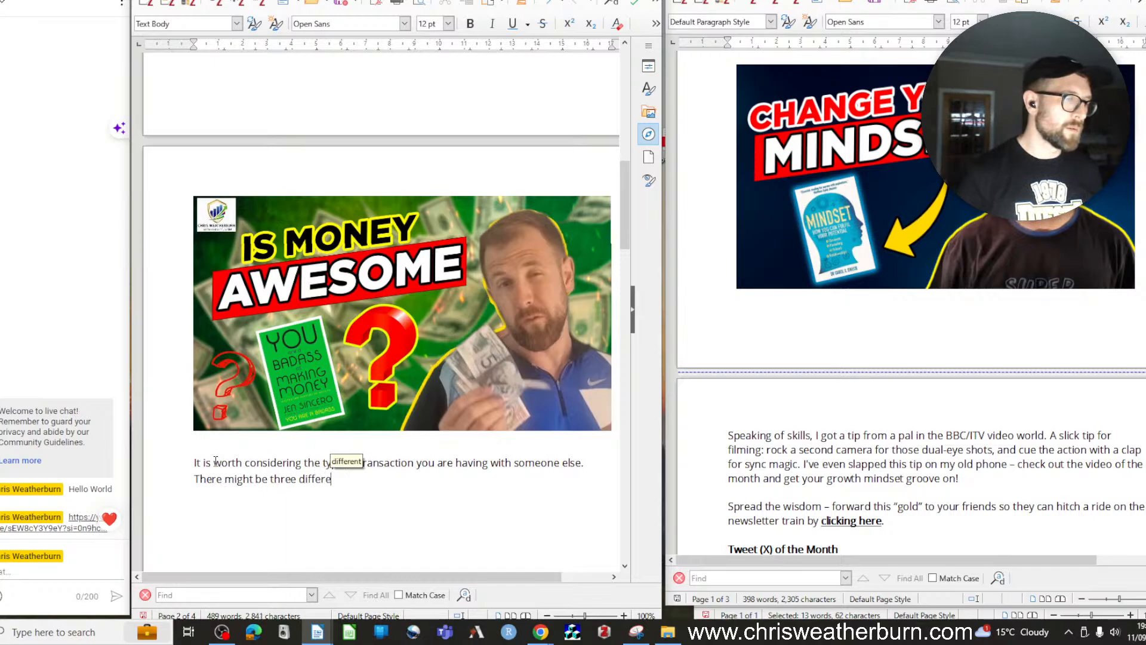
pyautogui.write('nt types of')
pyautogui.press('BackSpace')
pyautogui.press('BackSpace')
pyautogui.press('BackSpace')
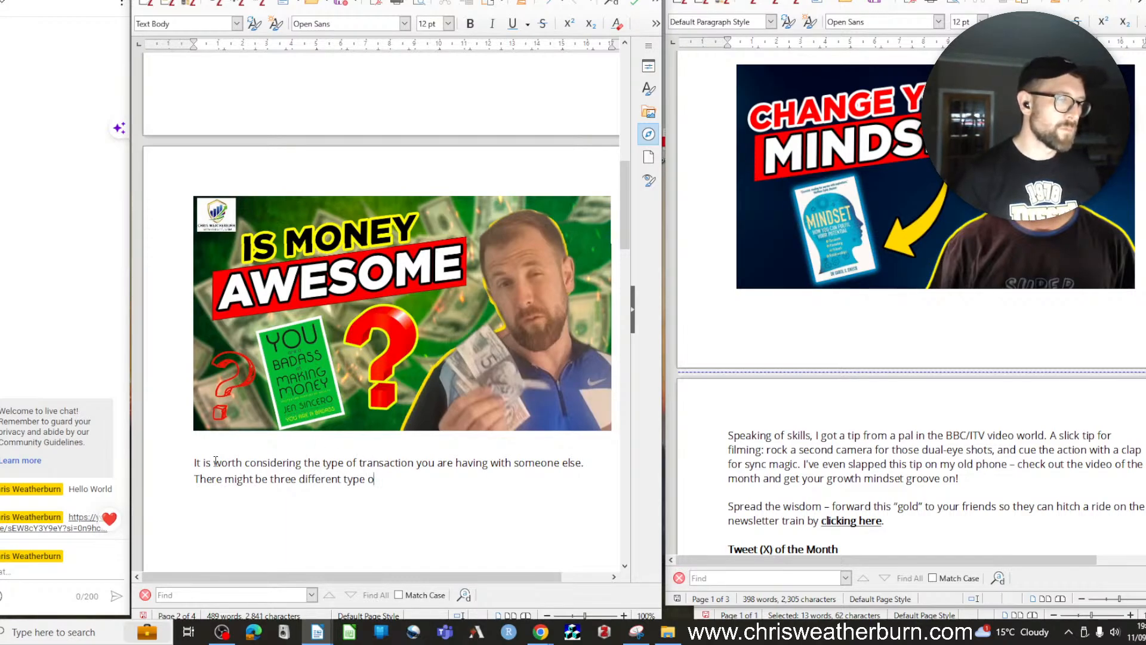
pyautogui.write('people')
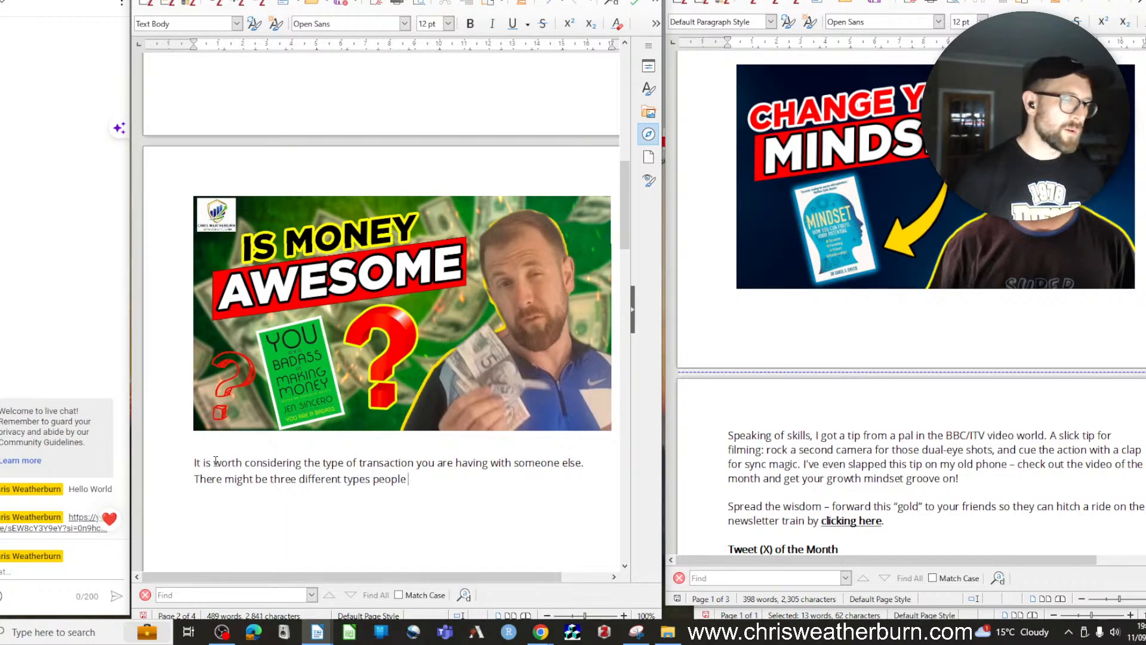
# Put "Broadly speaking" at the beginning of the second sentence and change "There" to lowercase
pyautogui.press('Up')
pyautogui.press('Down')
pyautogui.press('Home')
pyautogui.write('Broady')
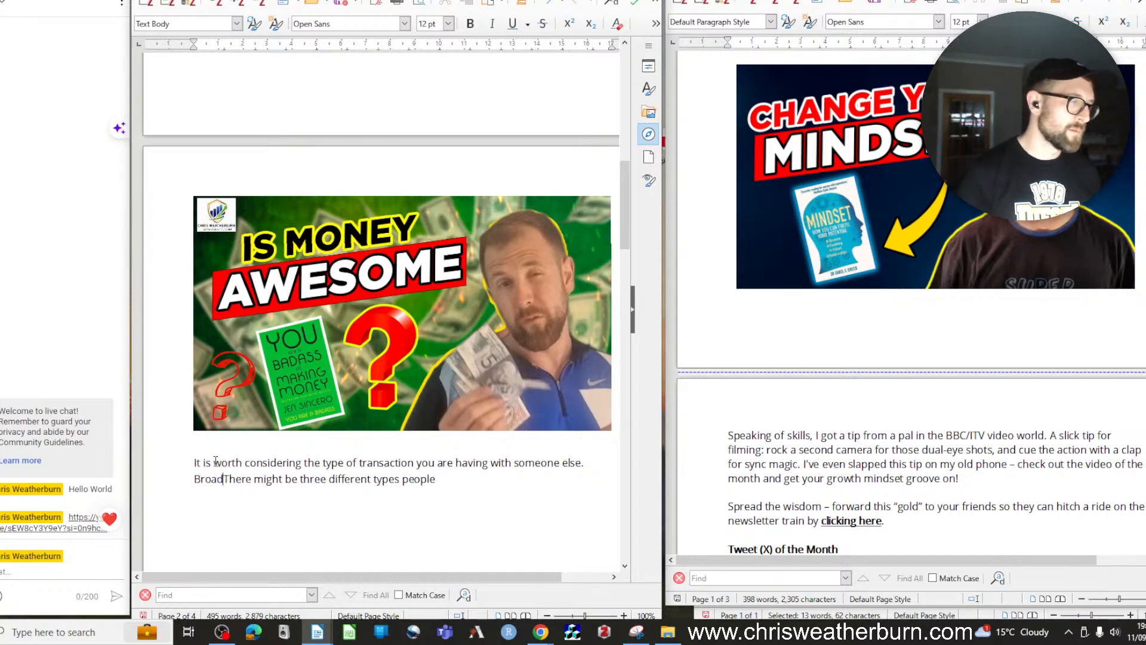
pyautogui.press('BackSpace')
pyautogui.write('ly spe')
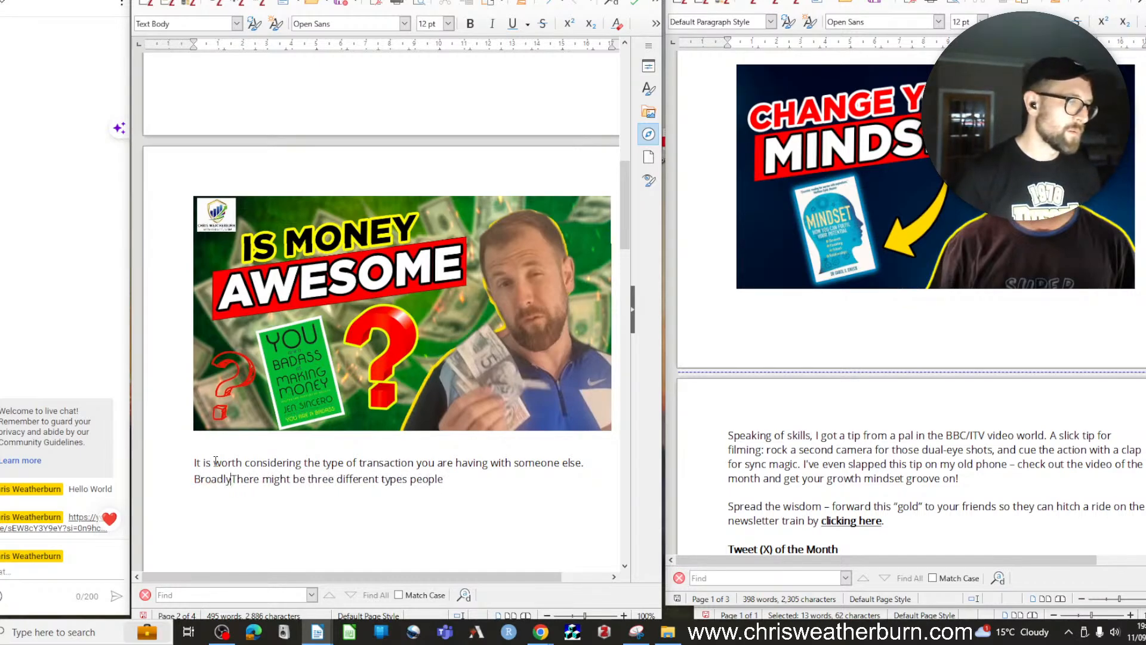
pyautogui.write('aking')
pyautogui.press('Delete')
pyautogui.write('types people')
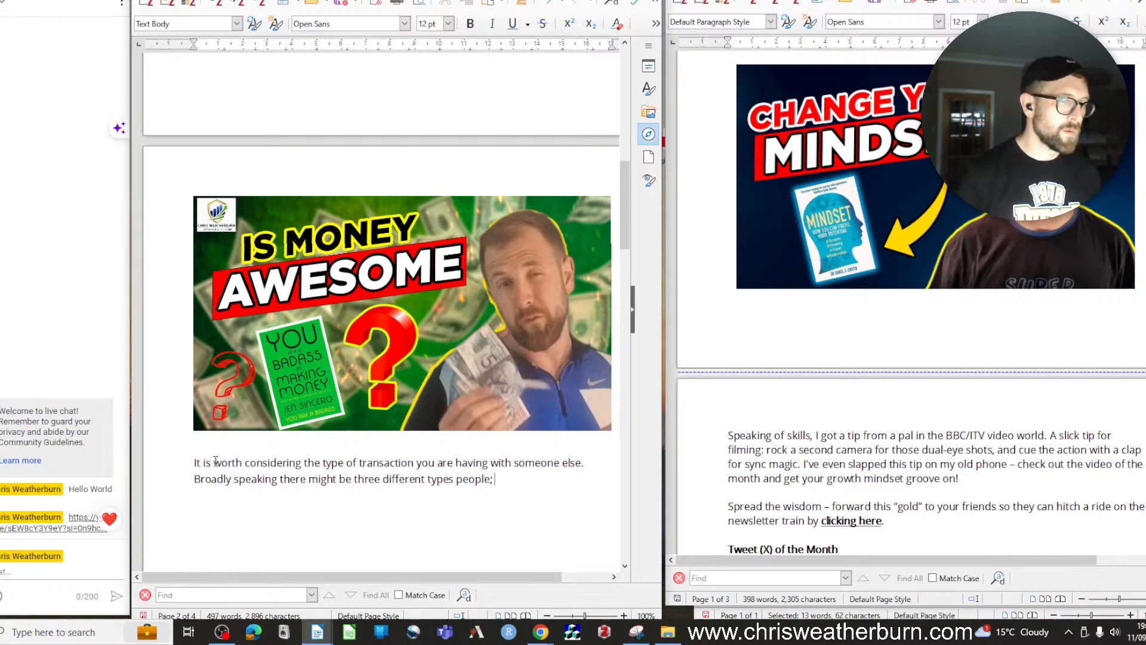
# Continue the second sentence with "; people who are honest, those who appear honest but have to get your money and those"
pyautogui.write('; people who')
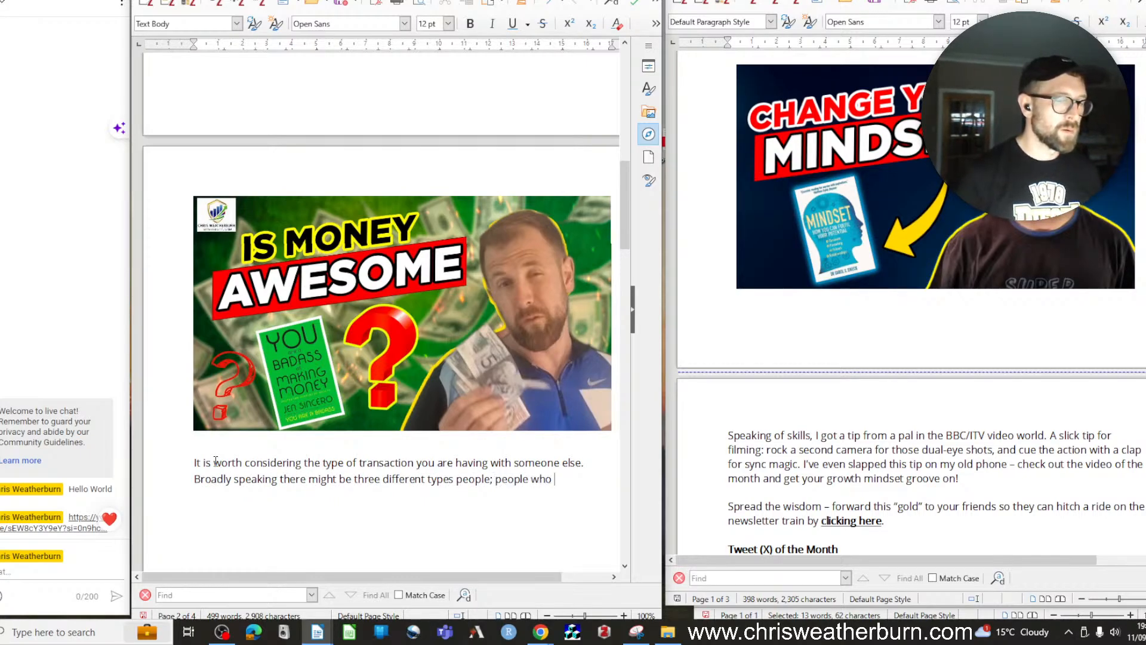
pyautogui.write(' are ')
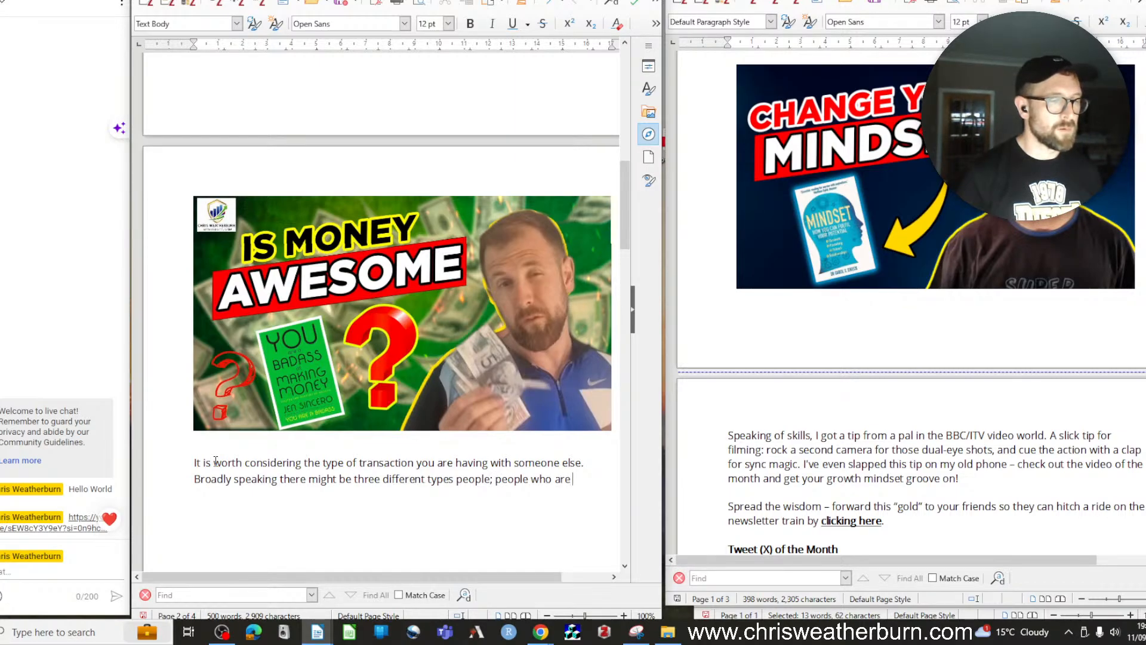
pyautogui.write('honest, those')
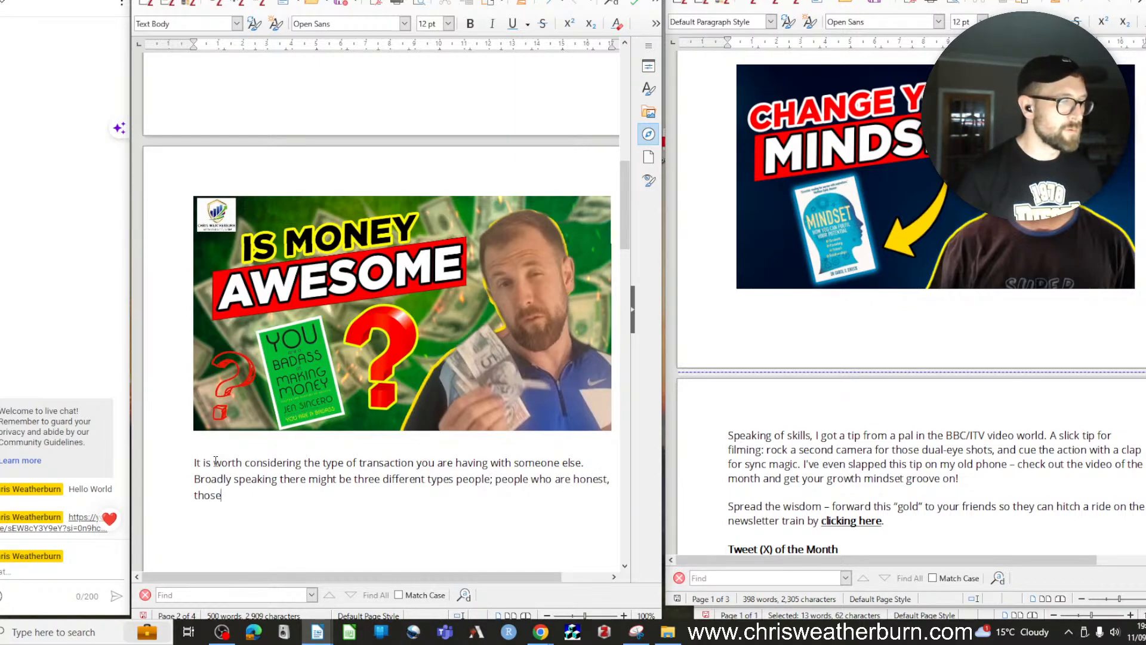
pyautogui.write(' who ap')
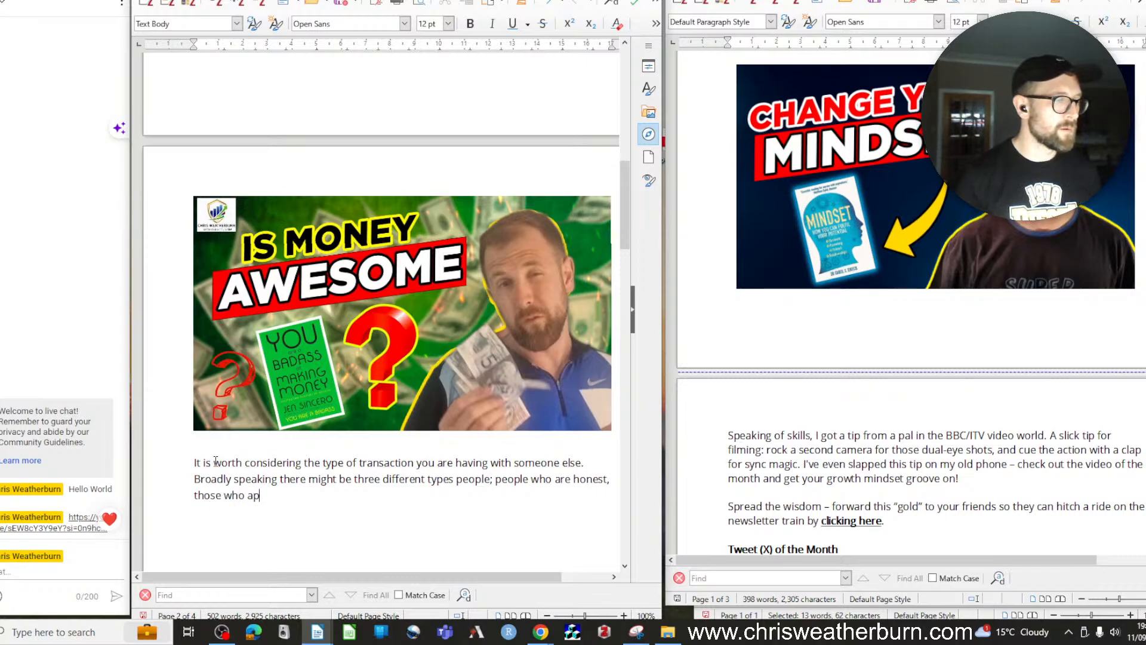
pyautogui.write('pear honest but a')
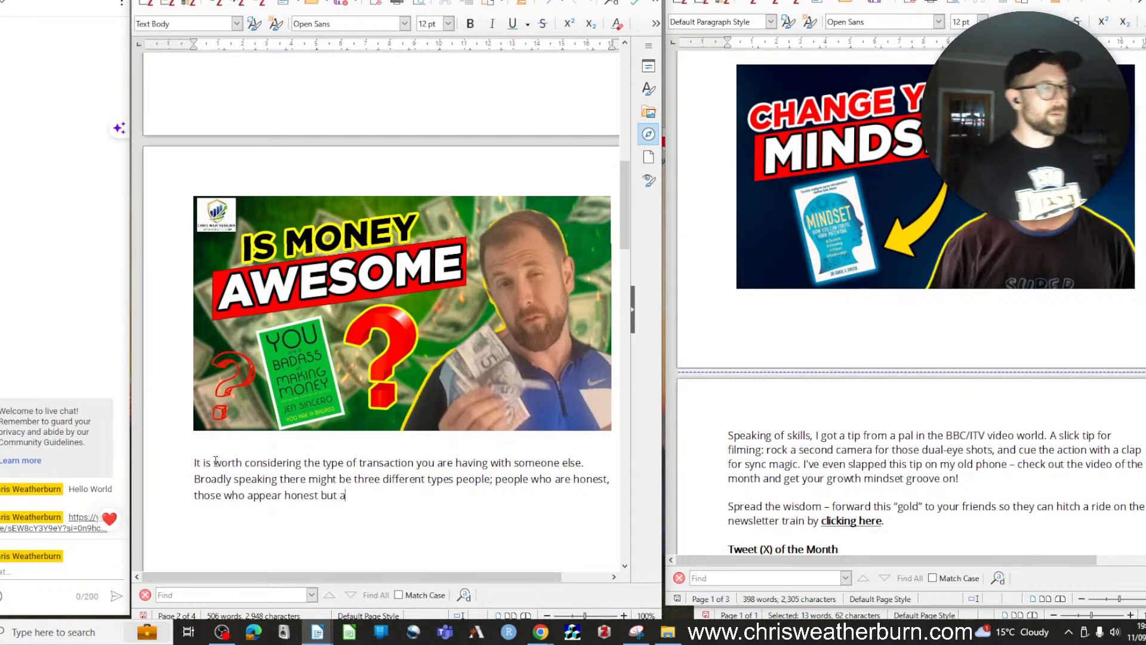
pyautogui.press('BackSpace')
pyautogui.write('have to ')
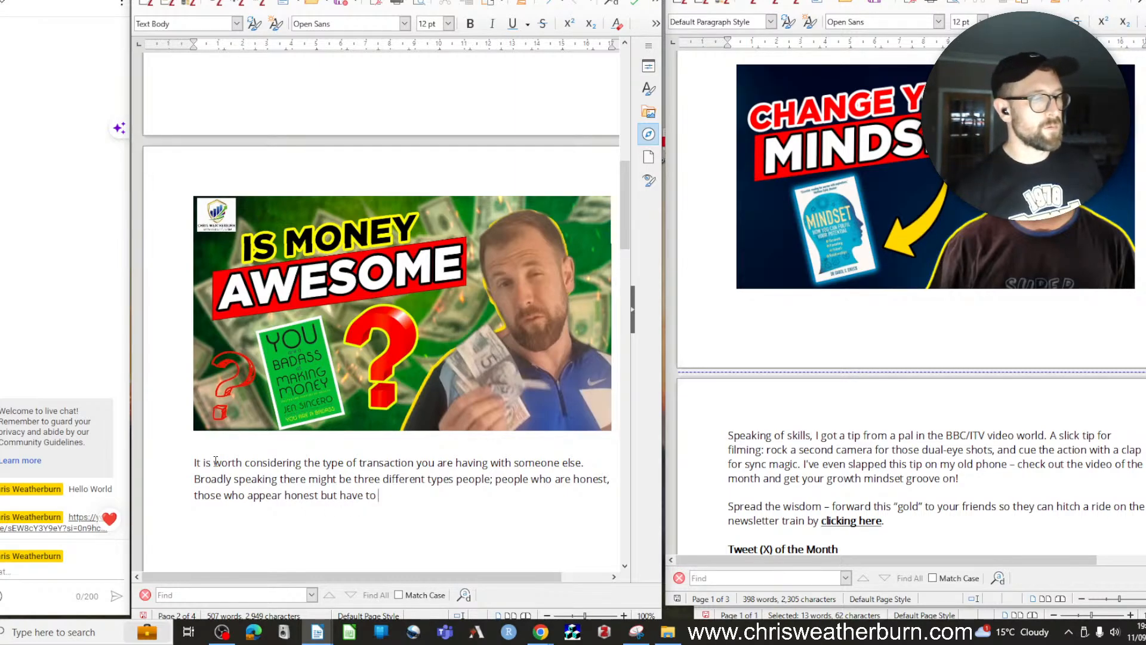
pyautogui.write('get your ')
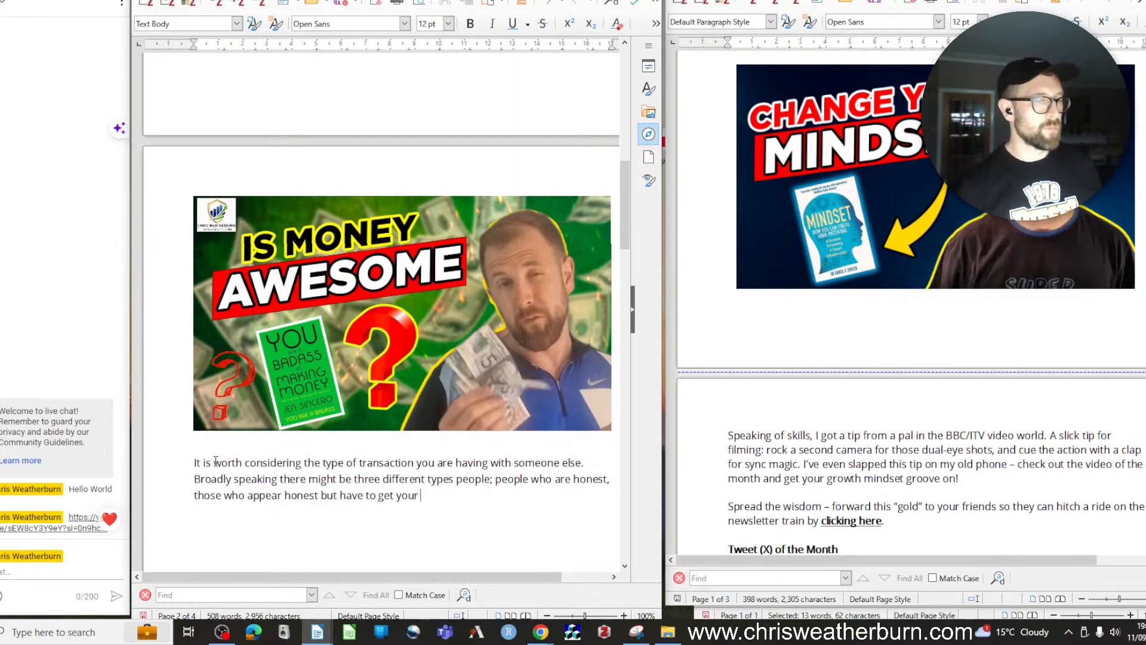
pyautogui.write('money and those th')
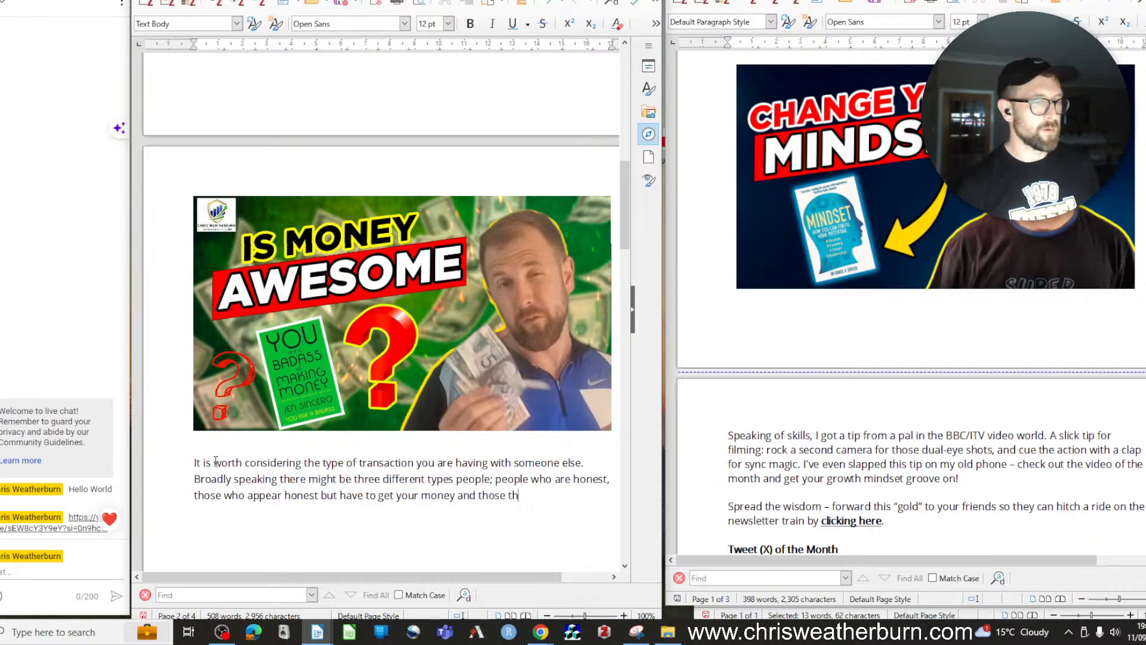
# Finish the second sentence with "that appear like they are out to get your money from the start!"
pyautogui.write('at appear ')
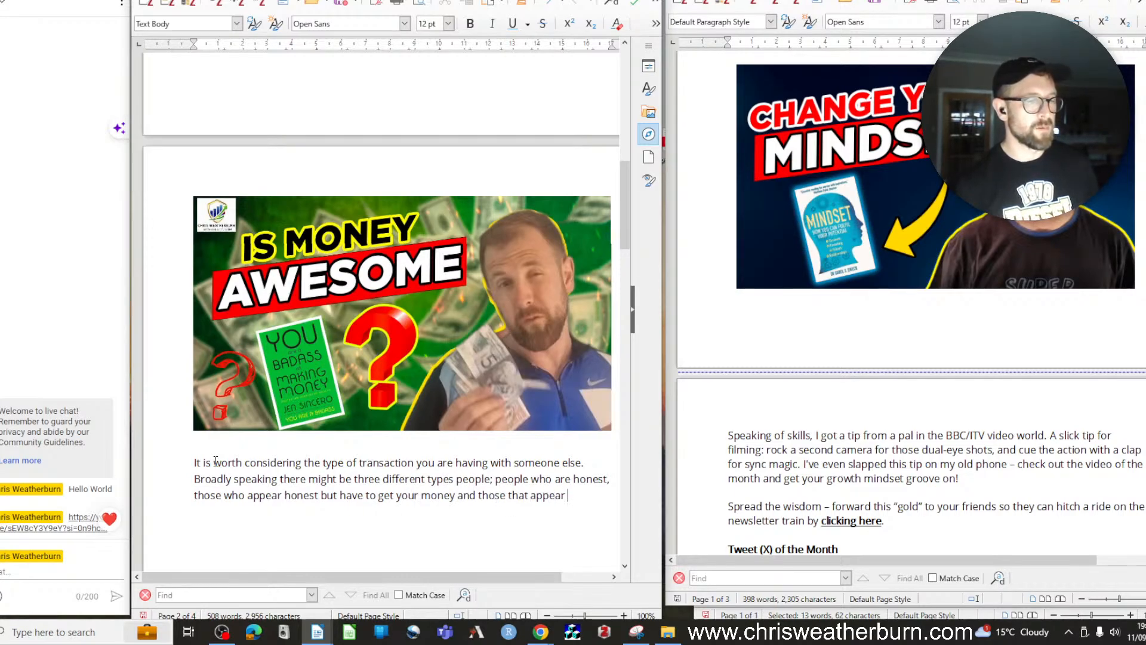
pyautogui.write('like they arou')
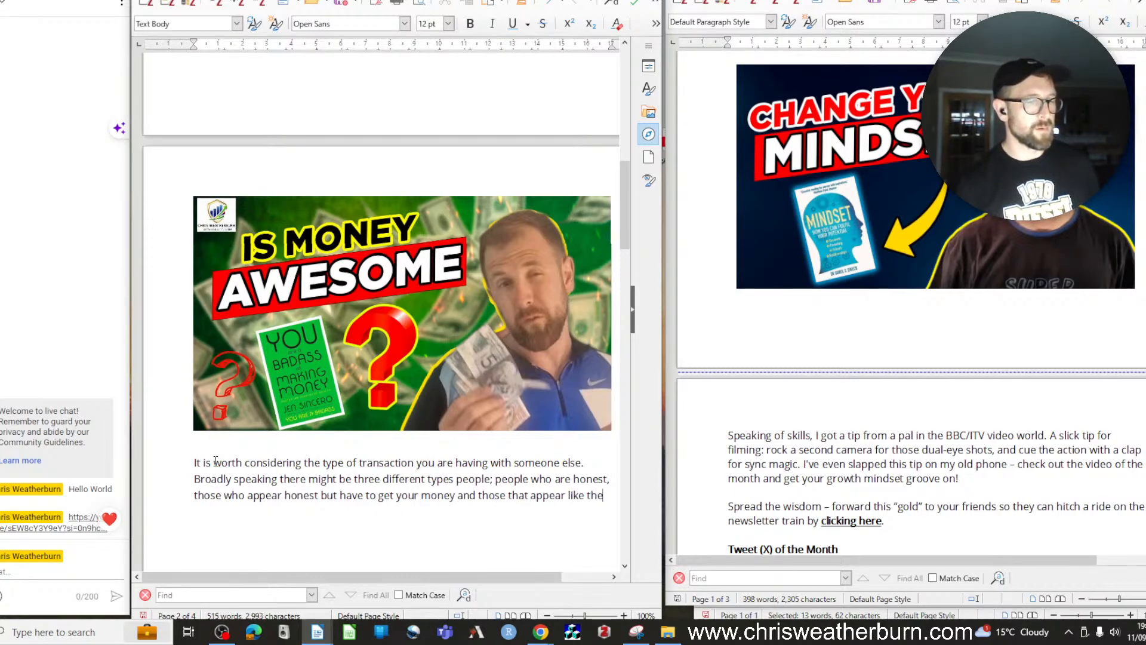
pyautogui.press('BackSpace')
pyautogui.press('BackSpace')
pyautogui.write('e out')
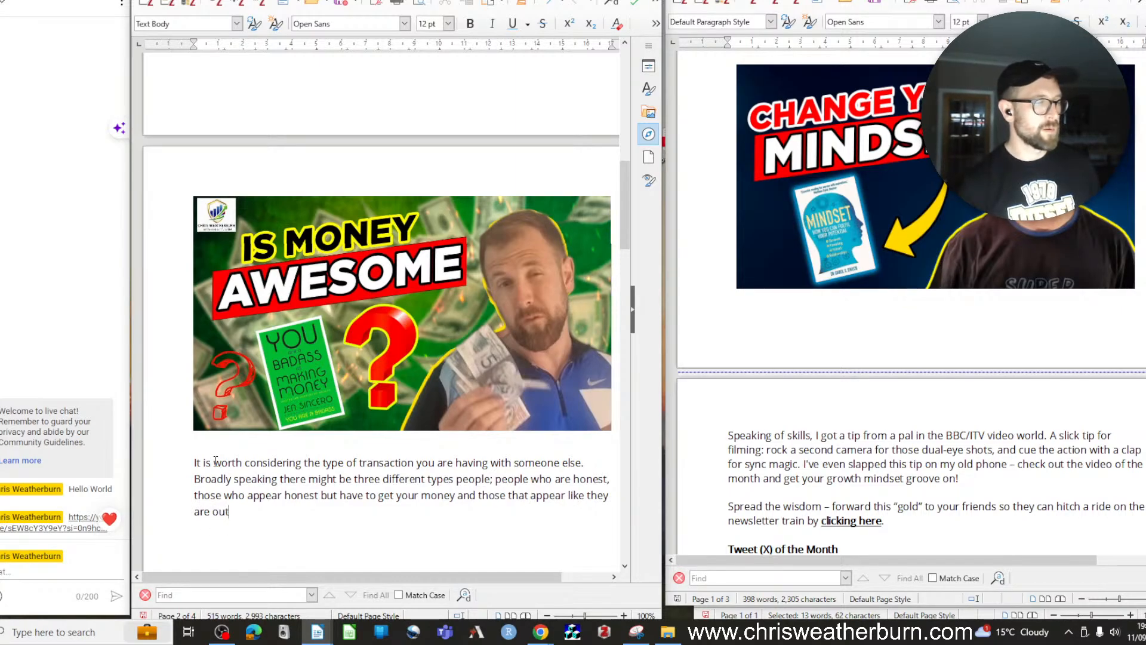
pyautogui.write(' to get your')
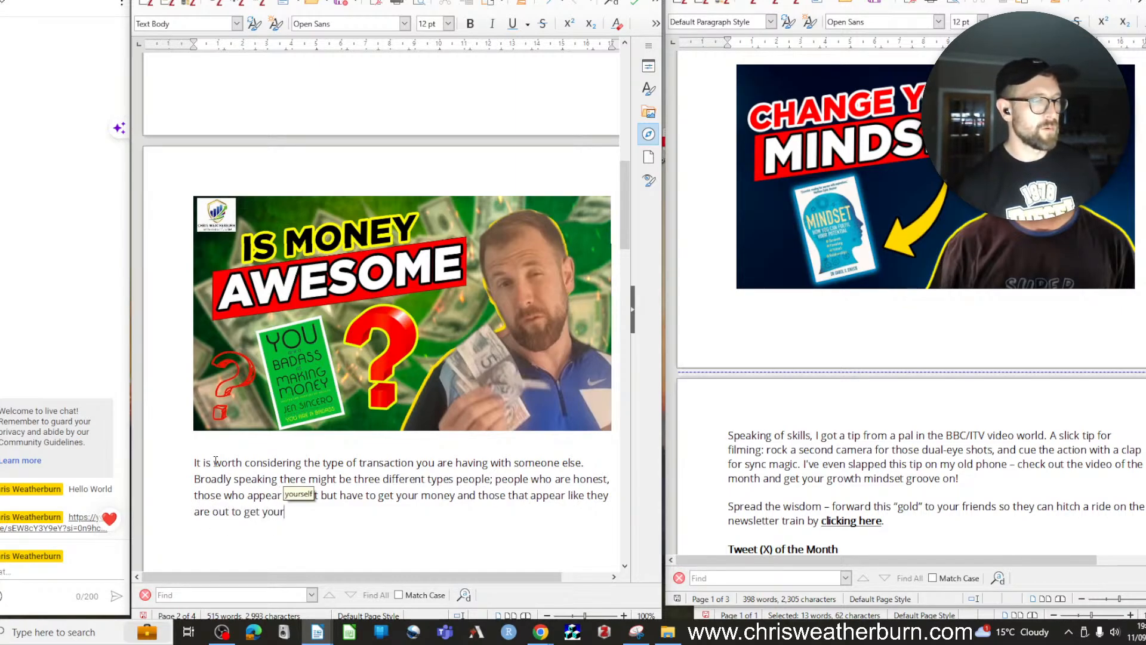
pyautogui.write(' money from t')
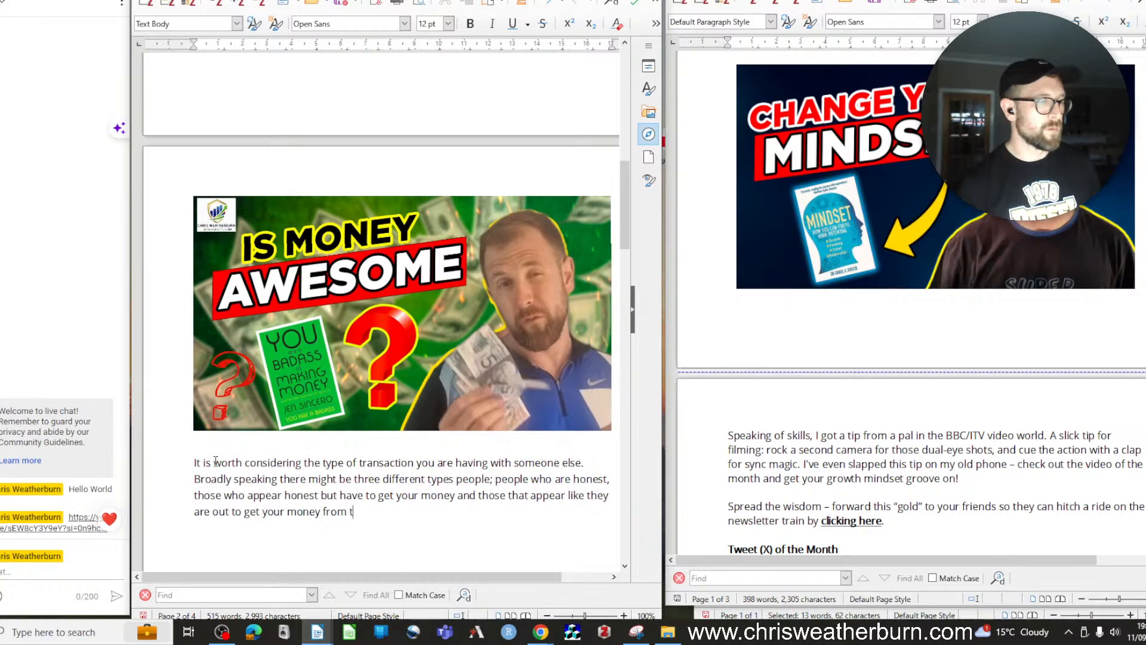
pyautogui.write('he start!')
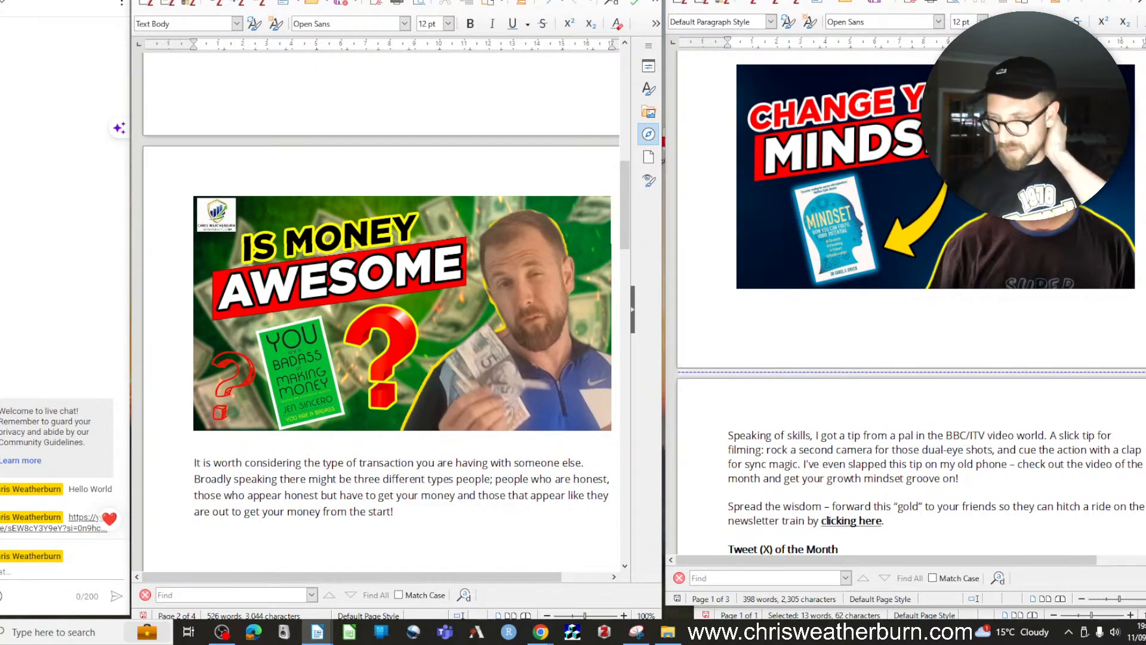
# Insert "Remember there is always the next deal." after the paragraph's first sentence and begin another sentence with "What"
pyautogui.hotkey('alt', 'Tab')
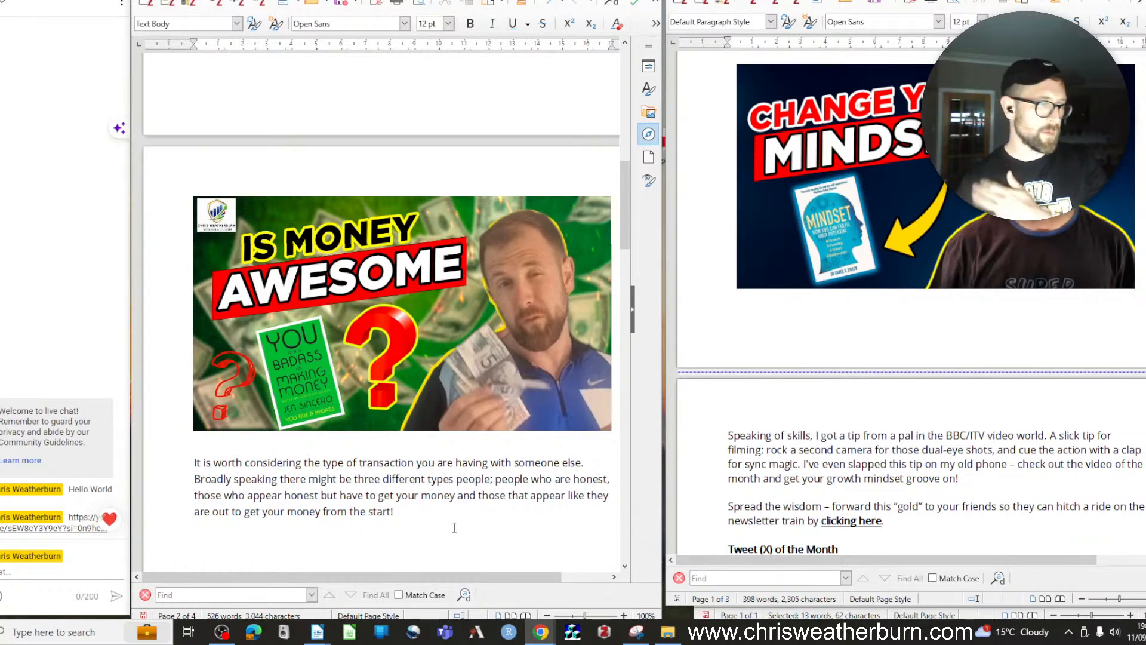
pyautogui.click(596, 465)
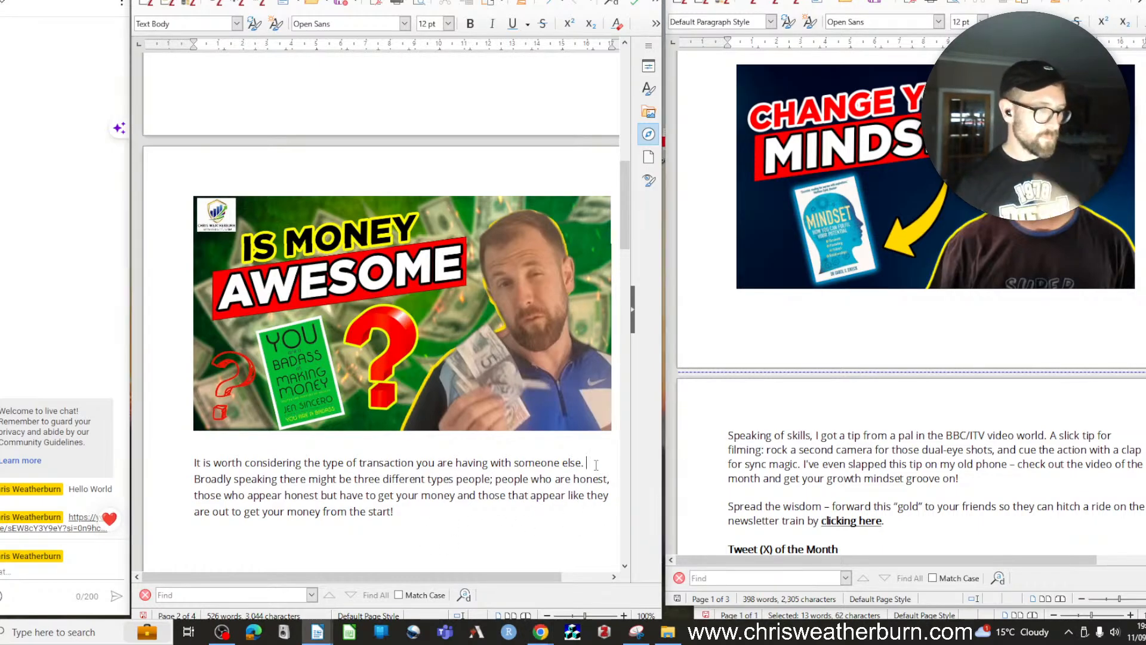
pyautogui.write('Remember there is')
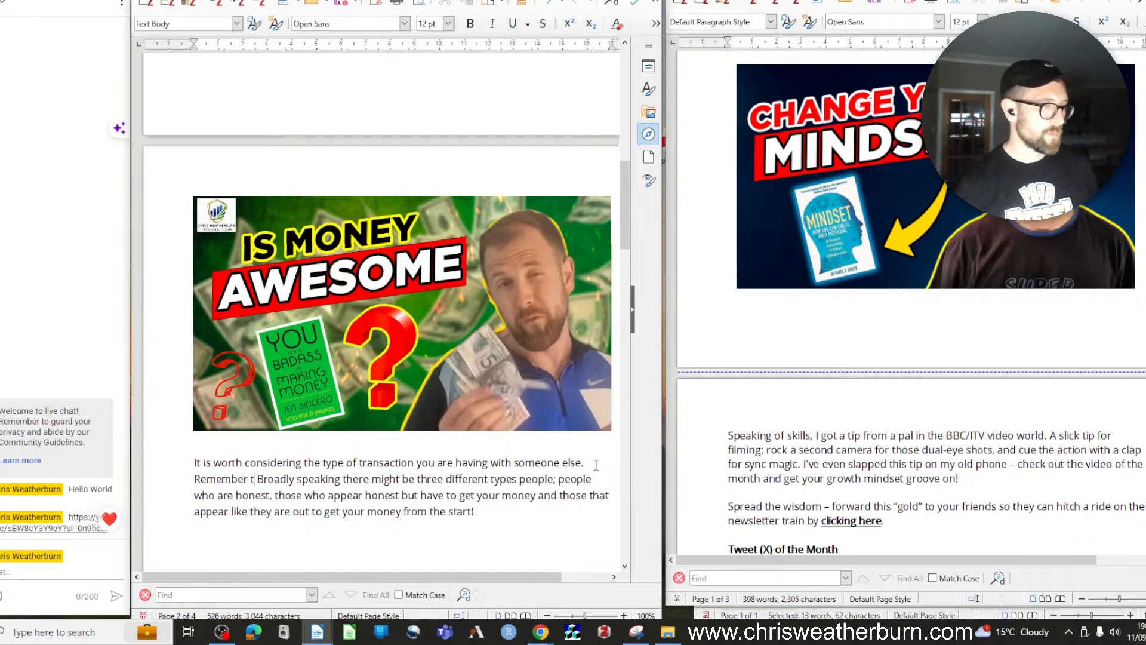
pyautogui.write(' always the ne')
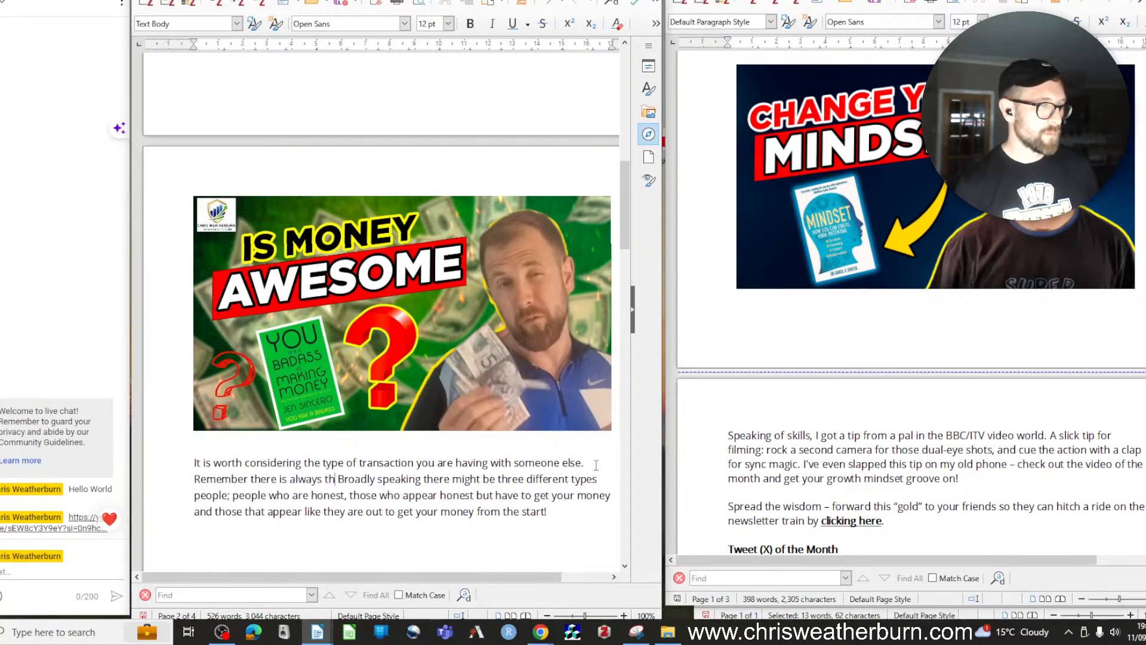
pyautogui.write('xt deal.  What')
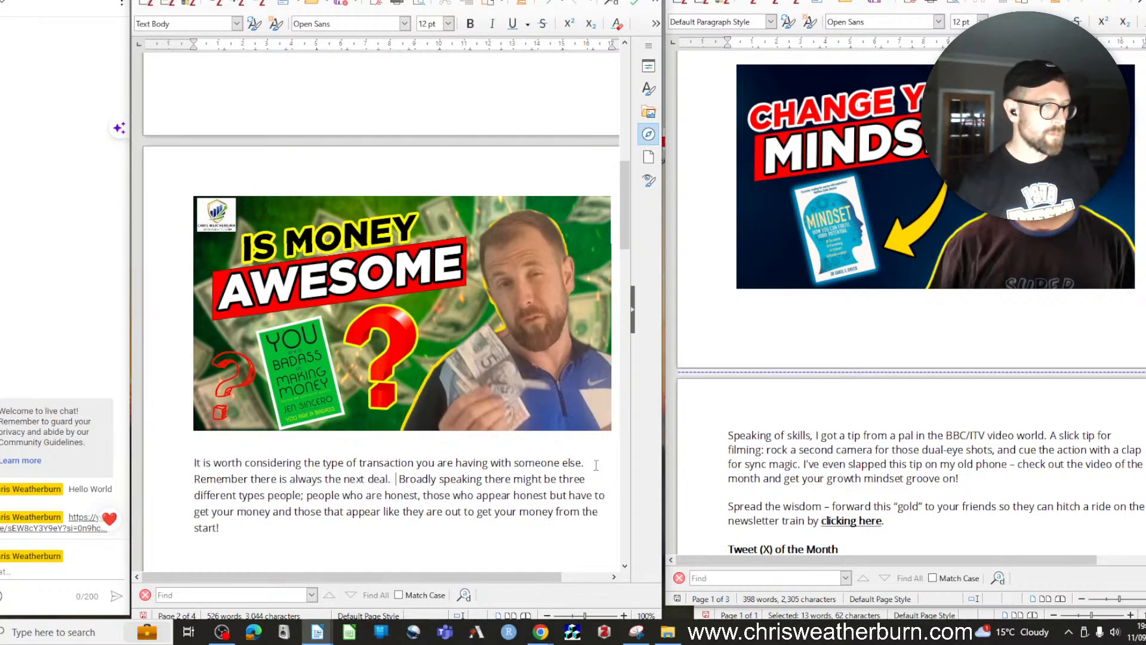
# Continue the sentence starting with "What" with "type of relationship are you going for a one off transaction or a an ongoing"
pyautogui.write(' type of relat')
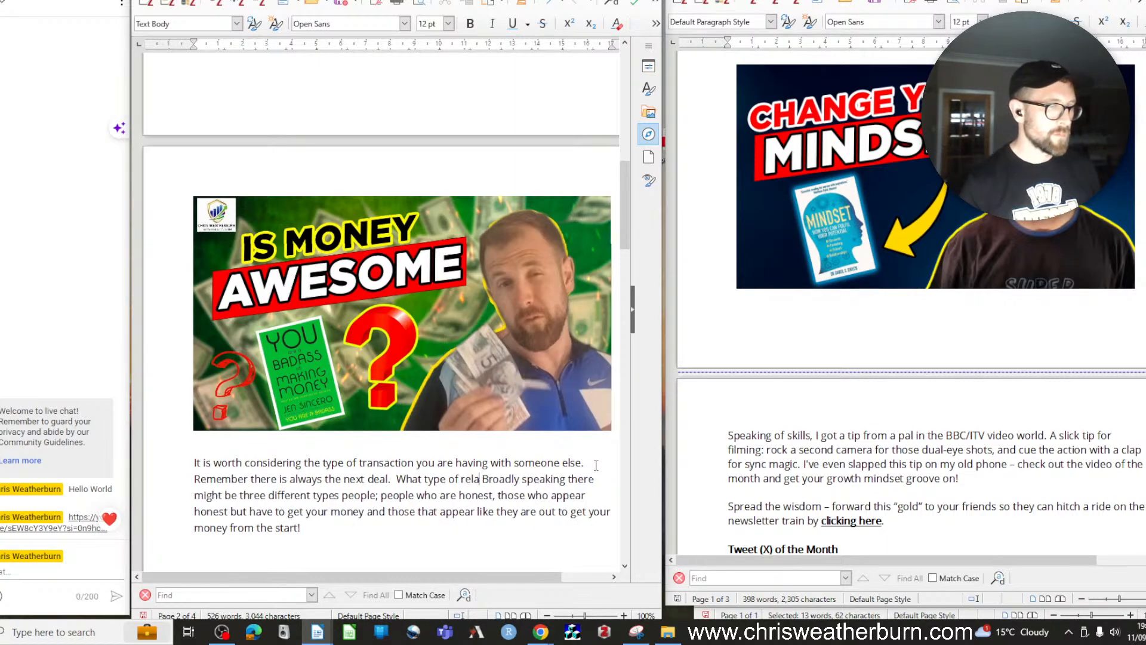
pyautogui.write('ionship are you')
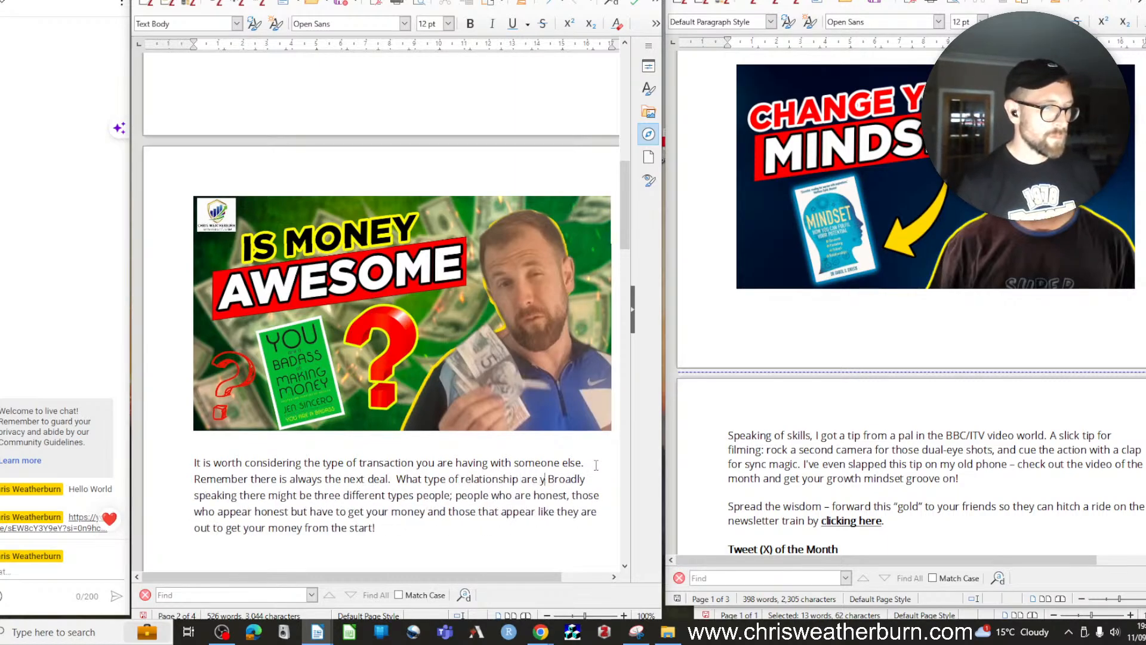
pyautogui.write(' going')
pyautogui.write('a one off t')
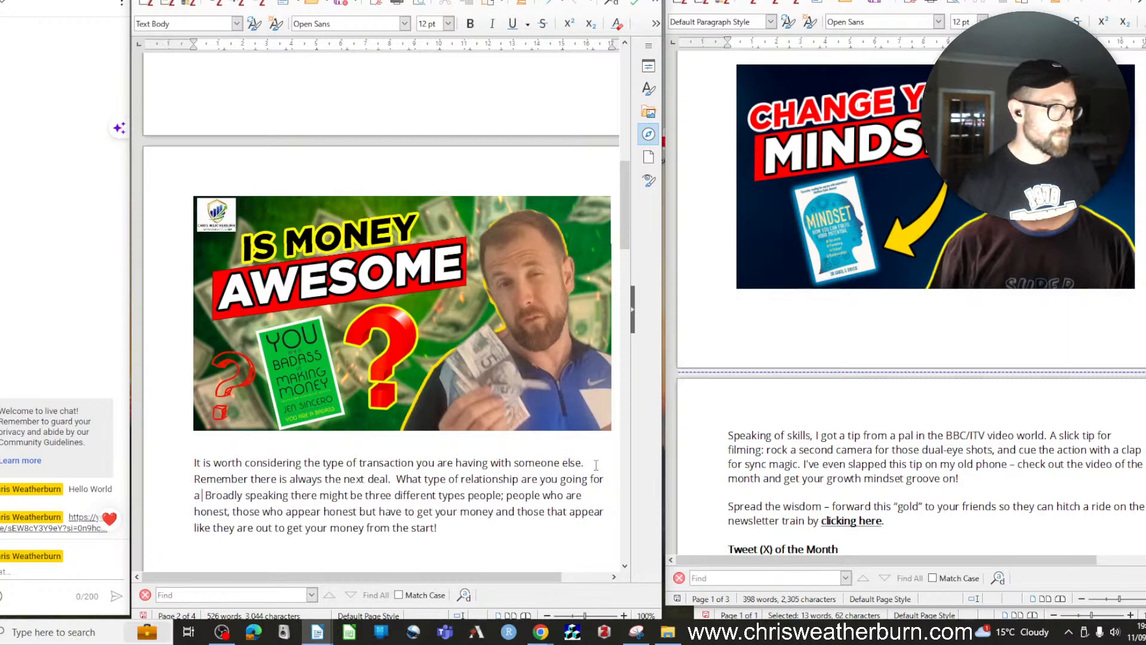
pyautogui.write('ransaction or a ')
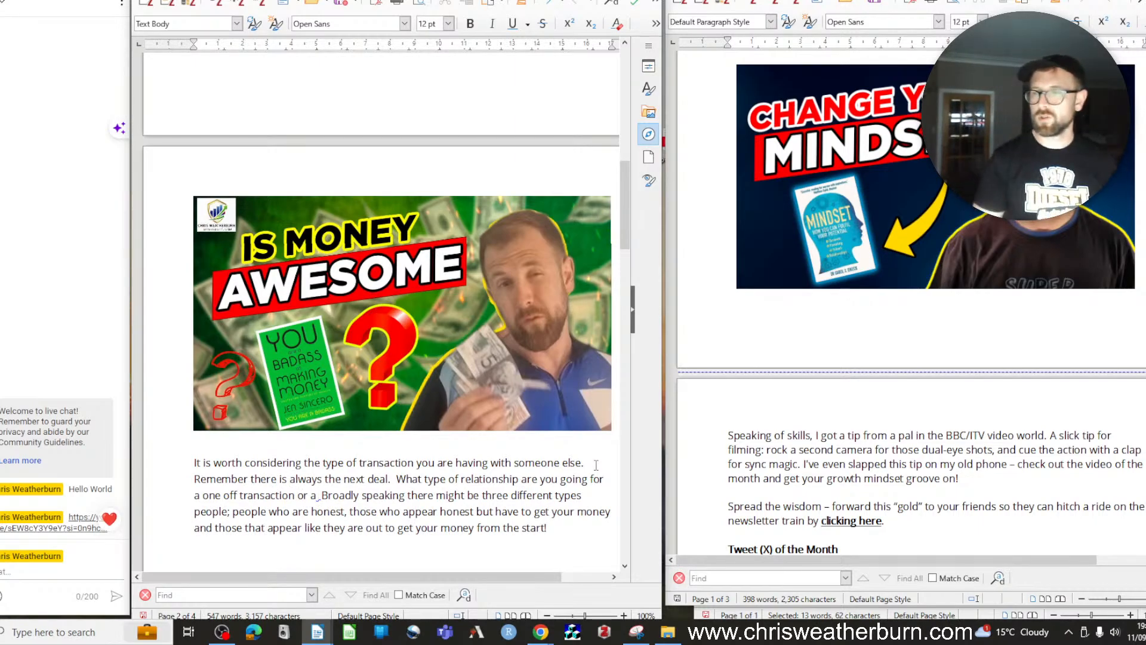
pyautogui.write('an o')
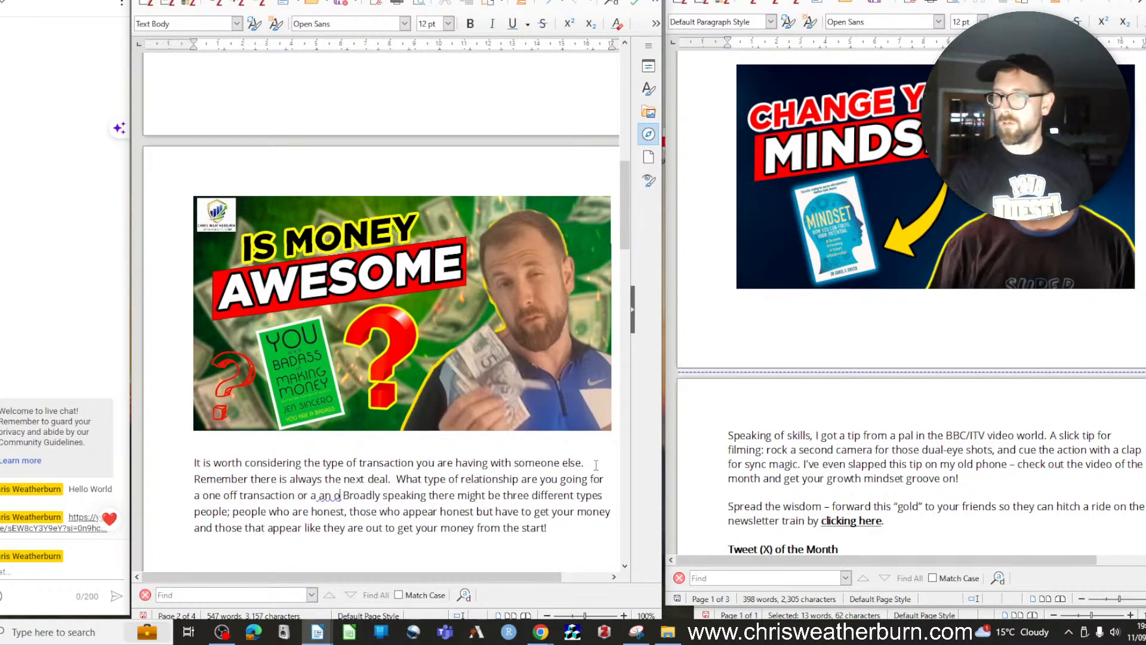
pyautogui.write('ngoing')
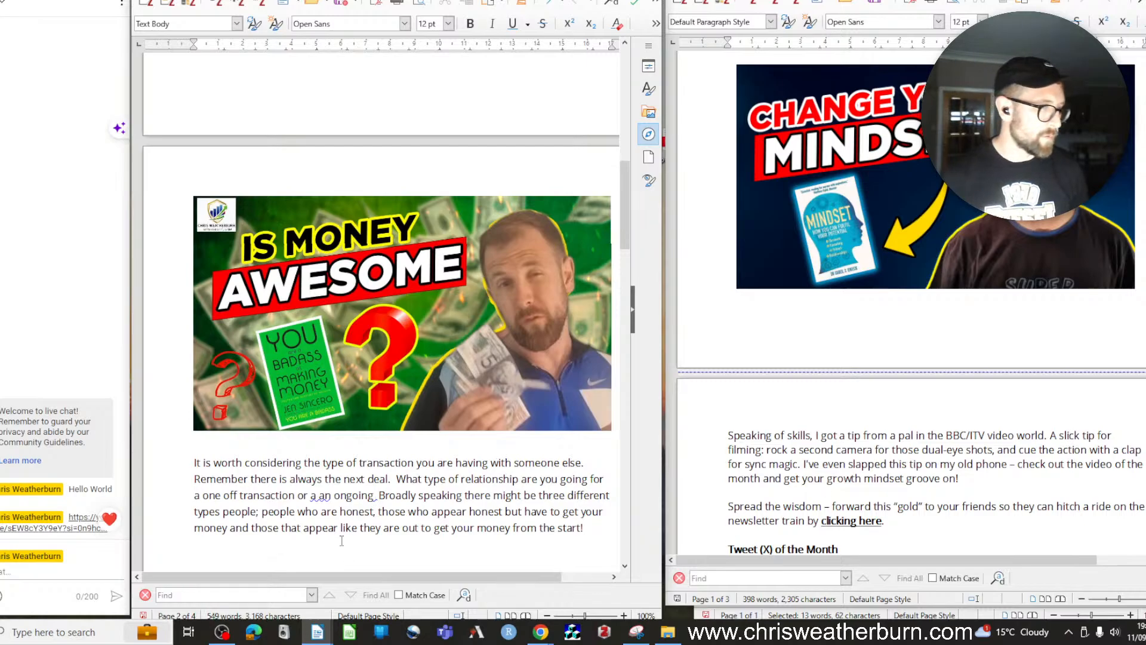
# Finish the relationship sentence with "thing." and remove the extra "a" before "an ongoing"
pyautogui.click(370, 500)
pyautogui.write('thing')
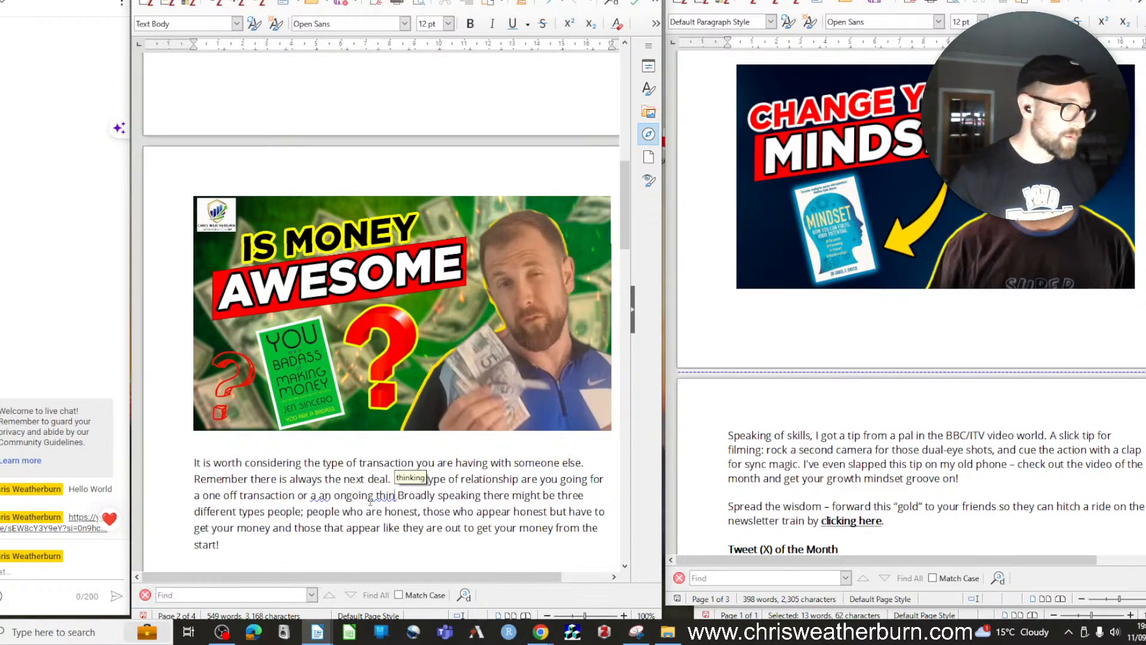
pyautogui.write('.')
pyautogui.press('BackSpace')
pyautogui.press('BackSpace')
pyautogui.write('!')
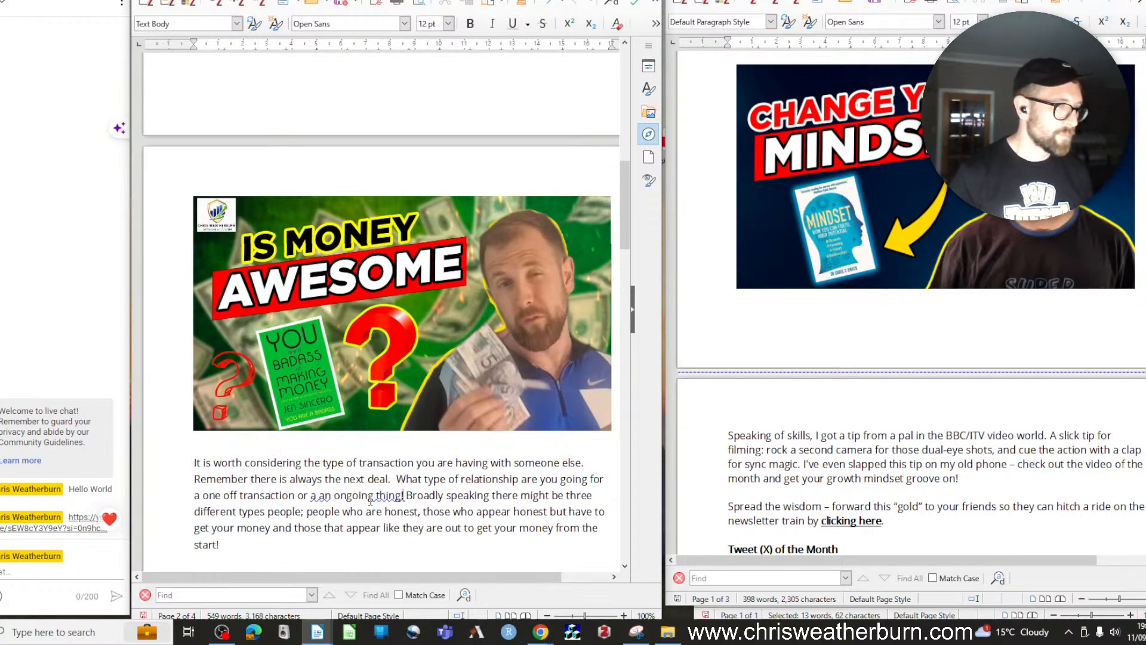
pyautogui.press('BackSpace')
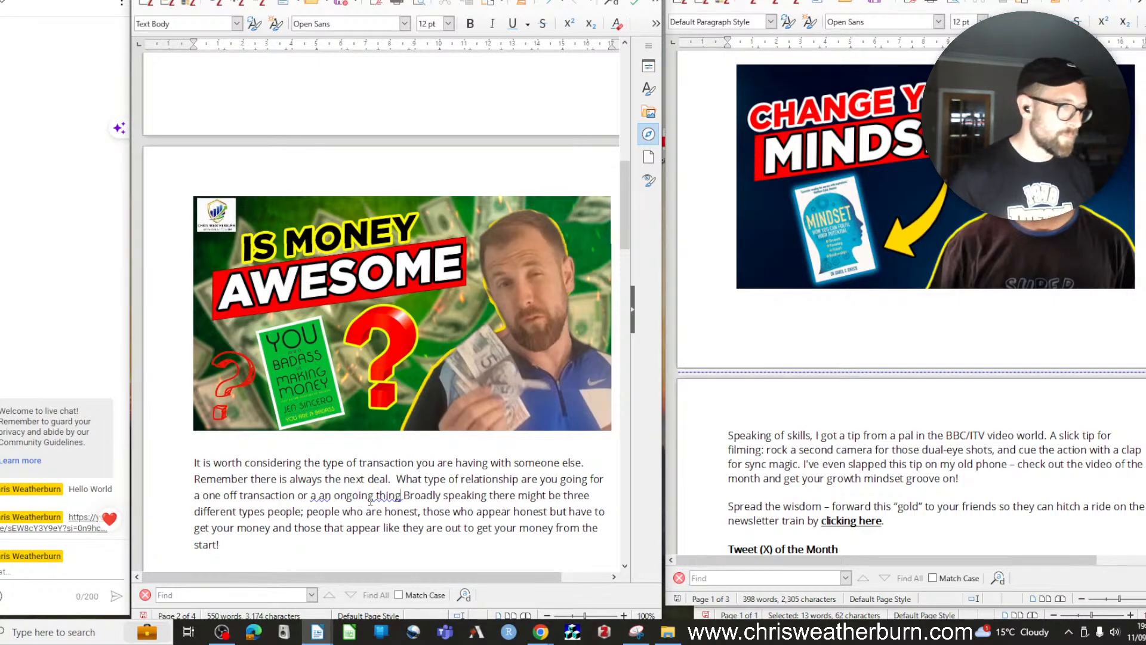
pyautogui.write('.')
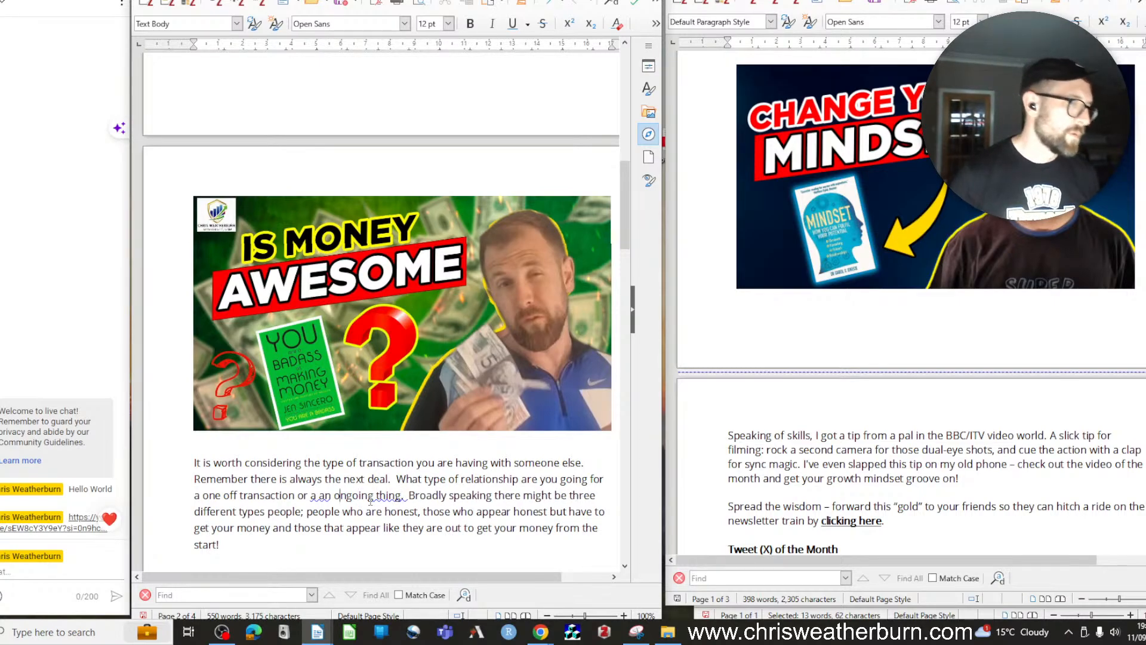
pyautogui.press('Delete')
pyautogui.press('Delete')
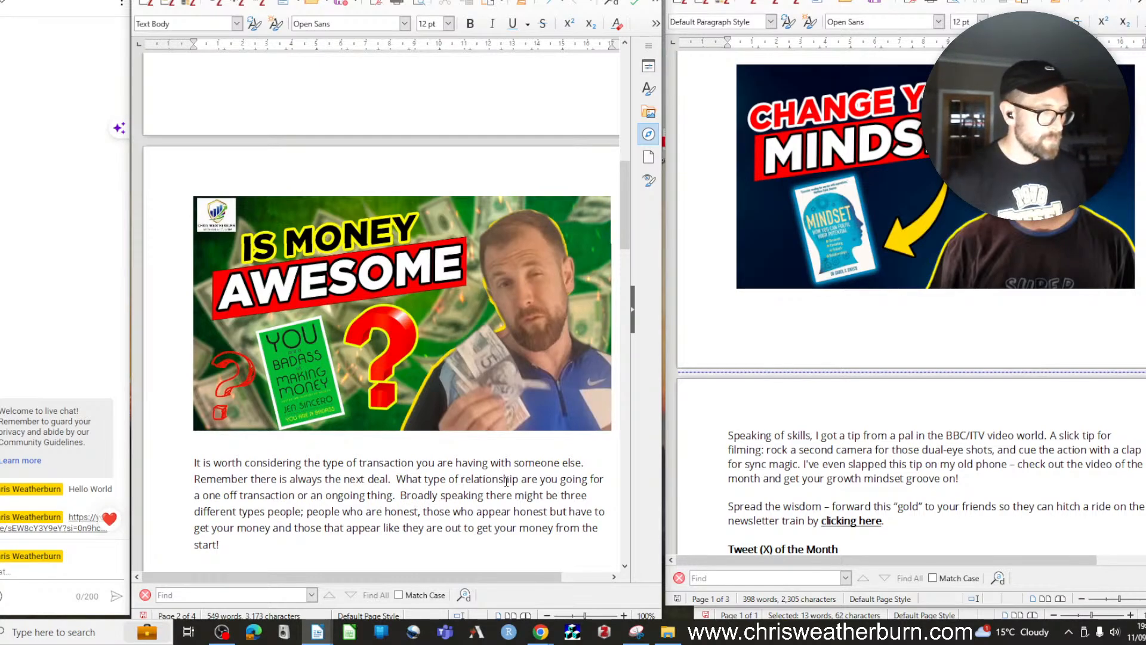
# Replace "Broadly speaking there might be" with "It can be argued that there are" before "three different types people"
pyautogui.write('It can be ar')
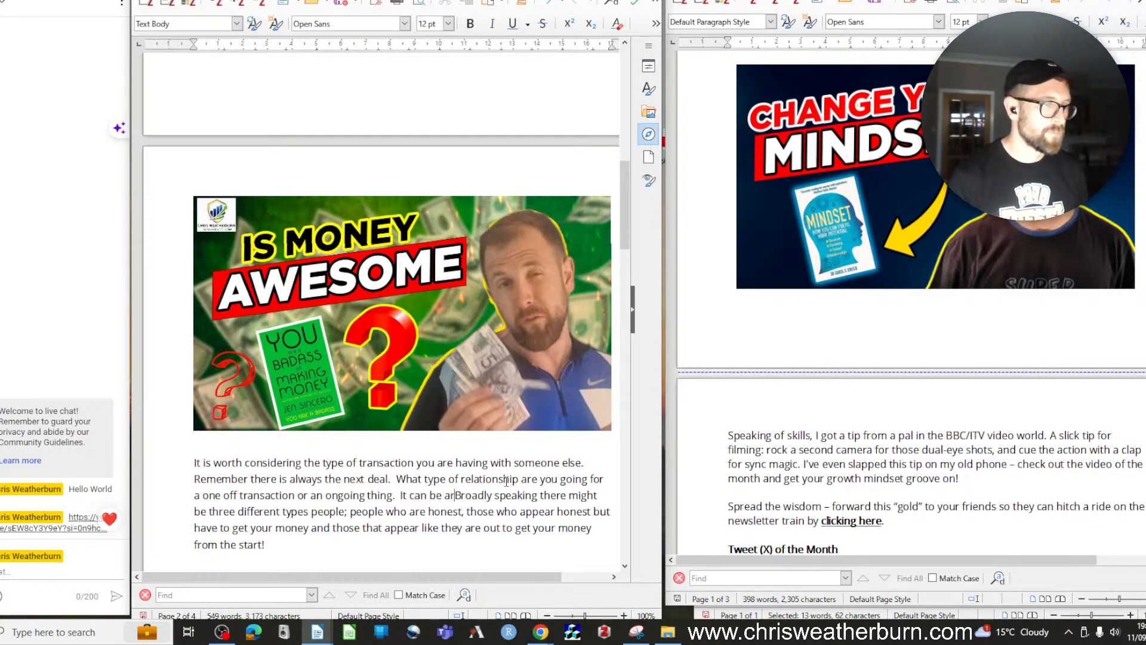
pyautogui.write('gued that there ar')
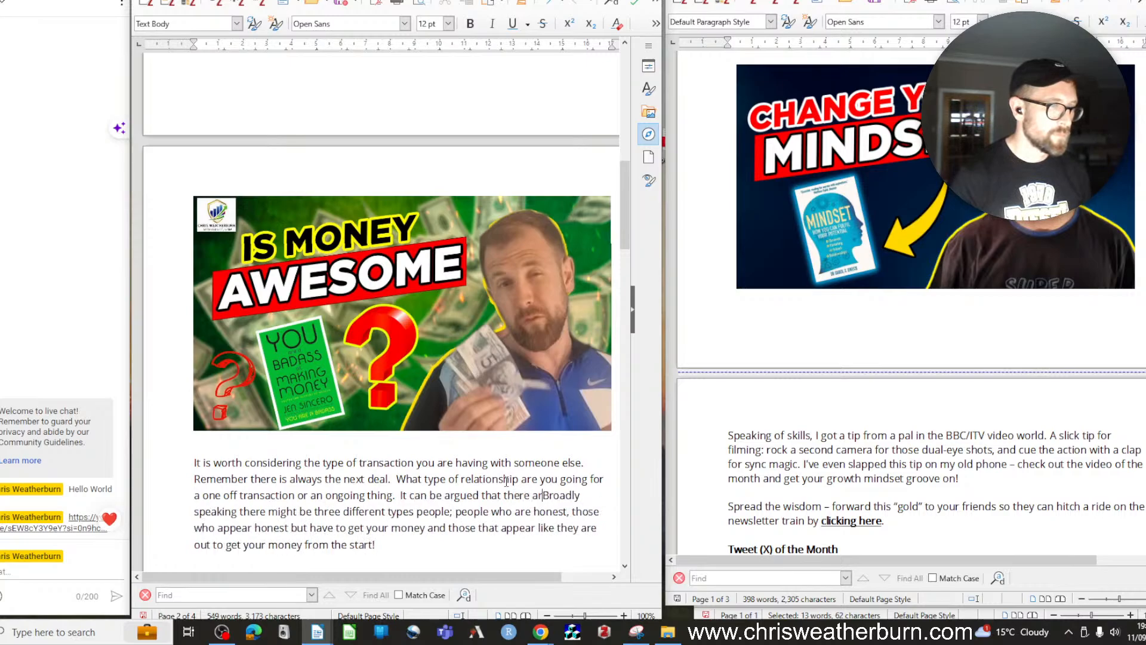
pyautogui.write('e')
pyautogui.press('Delete')
pyautogui.press('Delete')
pyautogui.press('Delete')
pyautogui.press('Delete')
pyautogui.press('Delete')
pyautogui.press('Delete')
pyautogui.press('Delete')
pyautogui.press('Delete')
pyautogui.press('Delete')
pyautogui.press('Delete')
pyautogui.press('Delete')
pyautogui.press('Delete')
pyautogui.press('Delete')
pyautogui.press('Delete')
pyautogui.press('Delete')
pyautogui.press('Delete')
pyautogui.press('Delete')
pyautogui.press('Delete')
pyautogui.press('Delete')
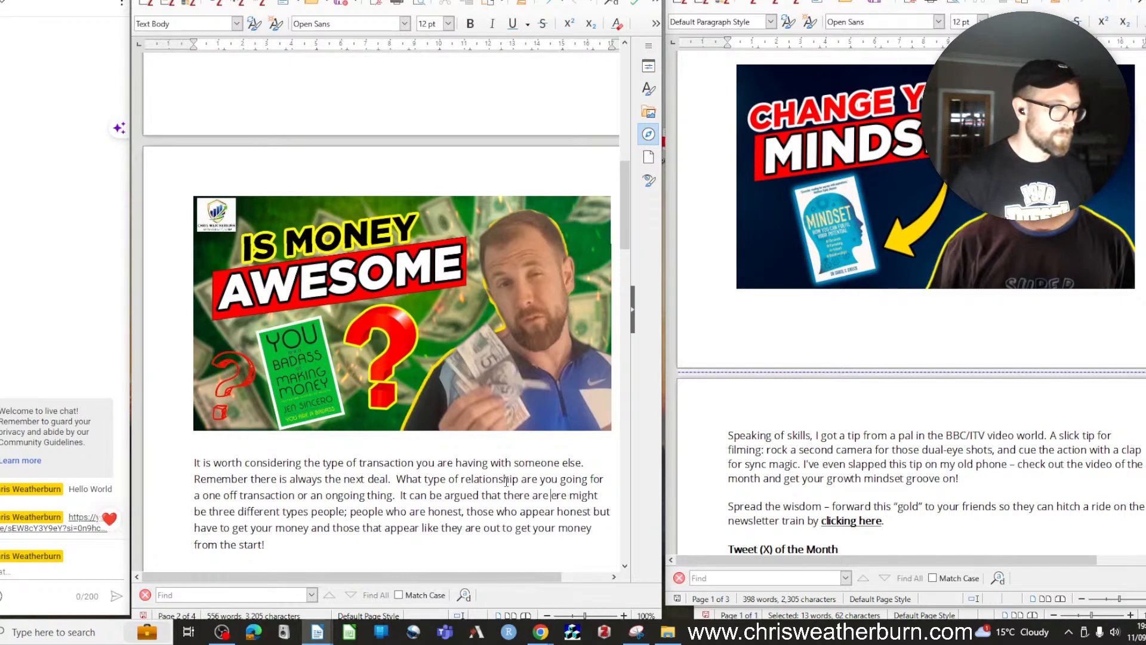
pyautogui.press('Delete')
pyautogui.press('Delete')
pyautogui.press('Delete')
pyautogui.press('Delete')
pyautogui.press('Delete')
pyautogui.press('Delete')
pyautogui.press('Delete')
pyautogui.press('Delete')
pyautogui.press('Delete')
pyautogui.press('Delete')
pyautogui.press('Delete')
pyautogui.press('Delete')
pyautogui.press('Delete')
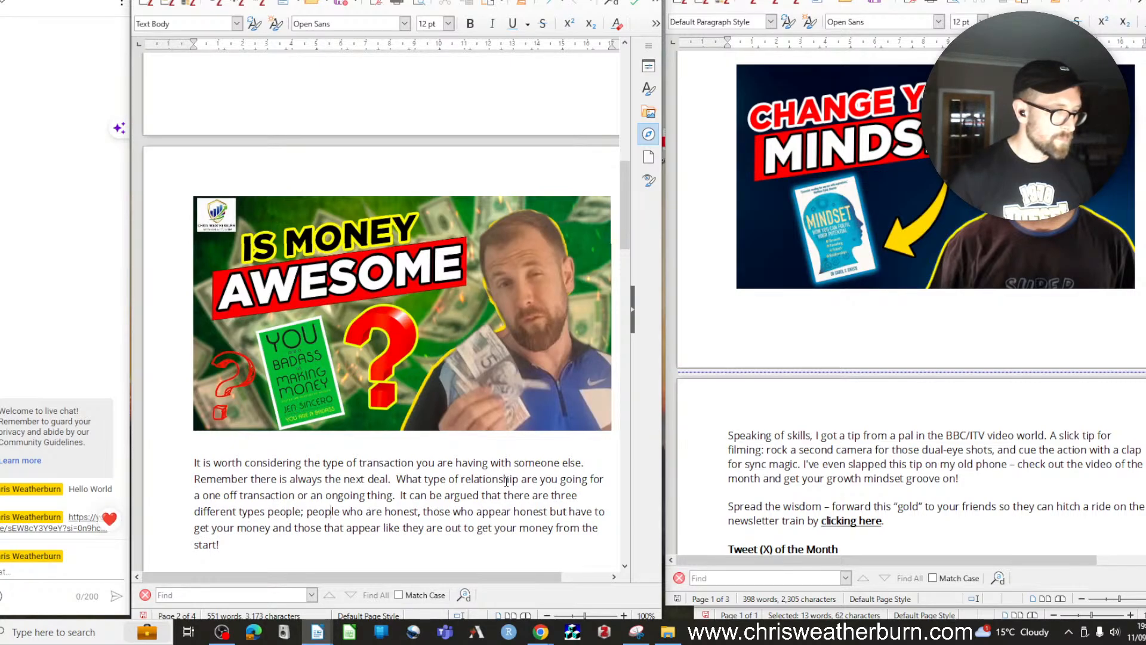
# Change "people who are honest" to "people who appear honest"
pyautogui.press('Delete')
pyautogui.press('Delete')
pyautogui.press('Delete')
pyautogui.write('ppear')
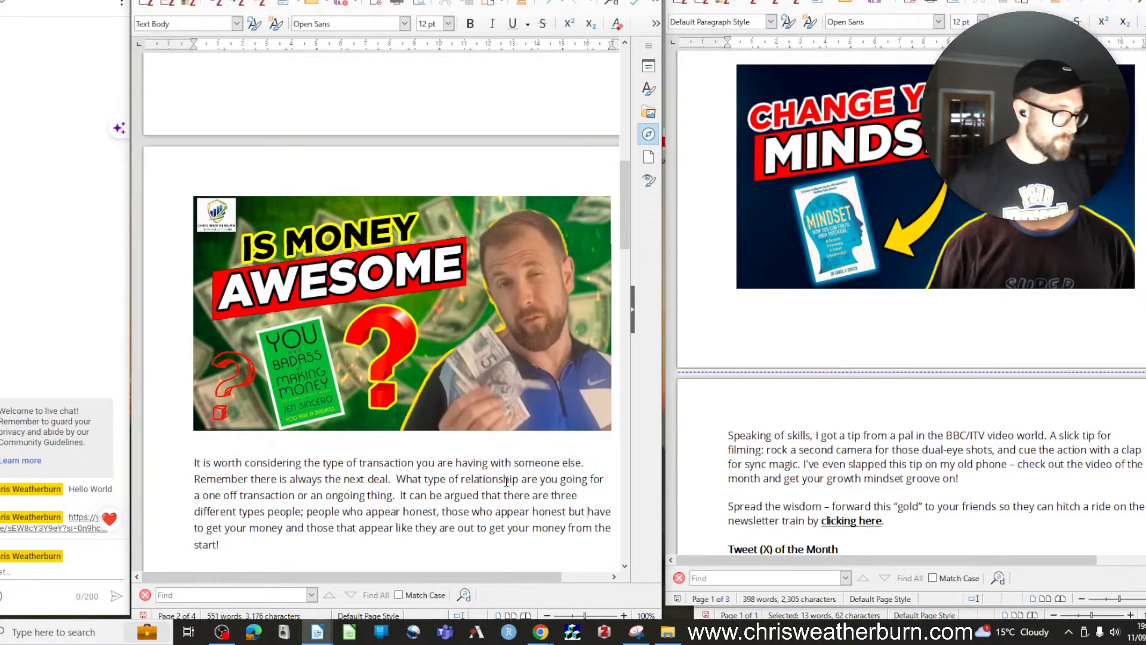
# Replace "have" with "mention they are there" in the phrase "those who appear honest but have to get your money"
pyautogui.write('mention the')
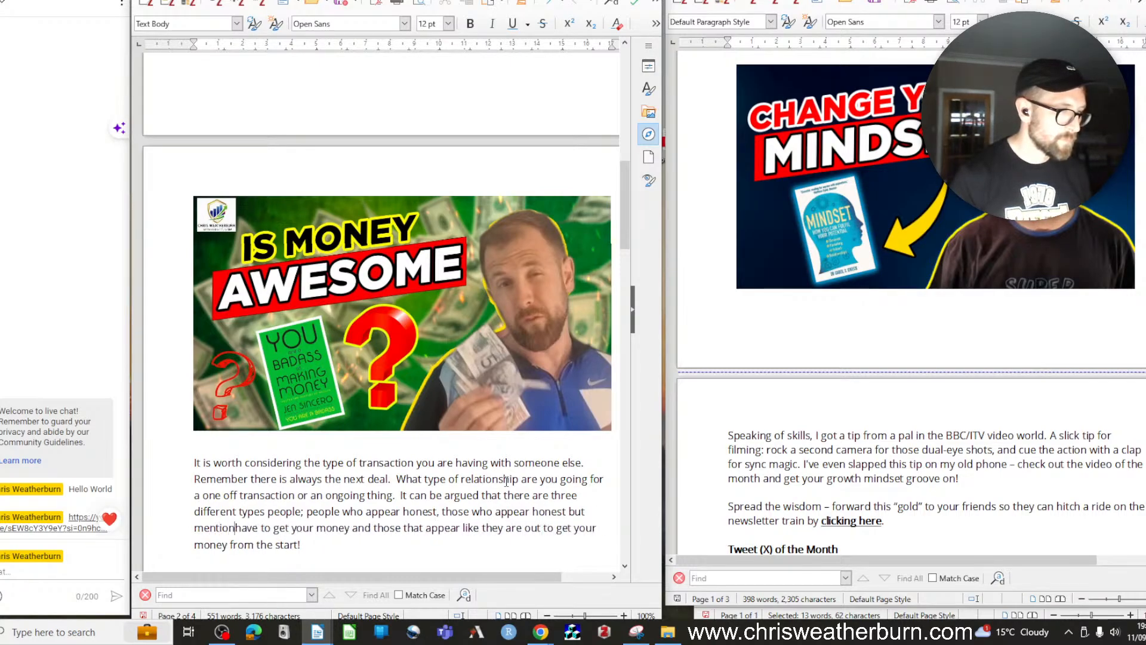
pyautogui.write('y are there')
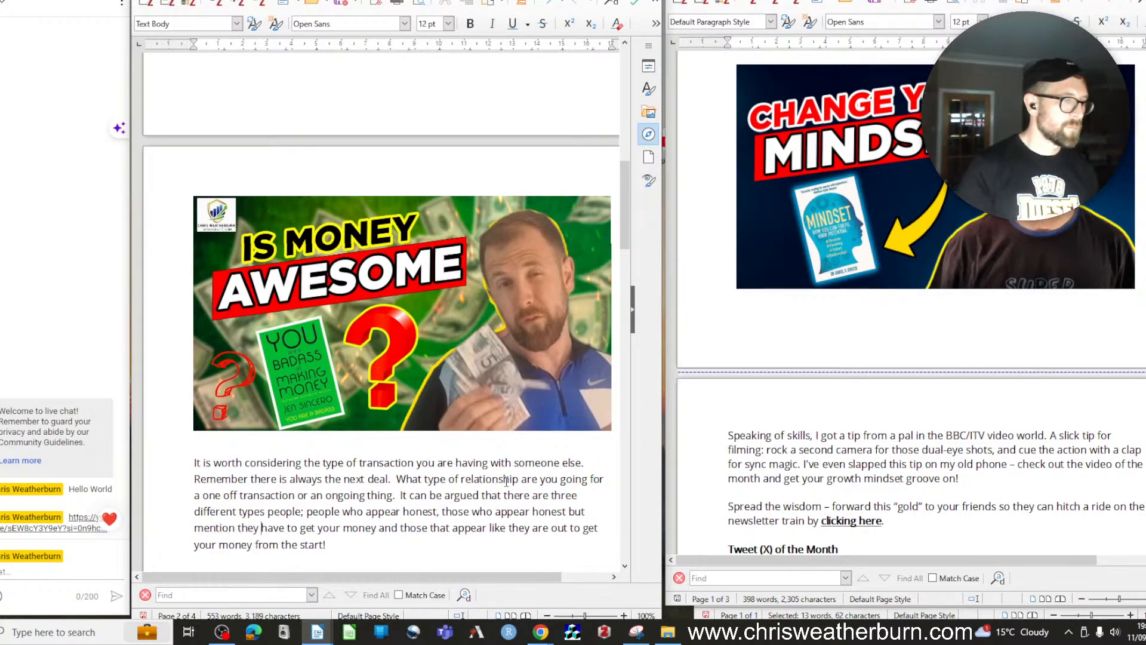
pyautogui.press('Delete')
pyautogui.press('Delete')
pyautogui.press('Delete')
pyautogui.press('Delete')
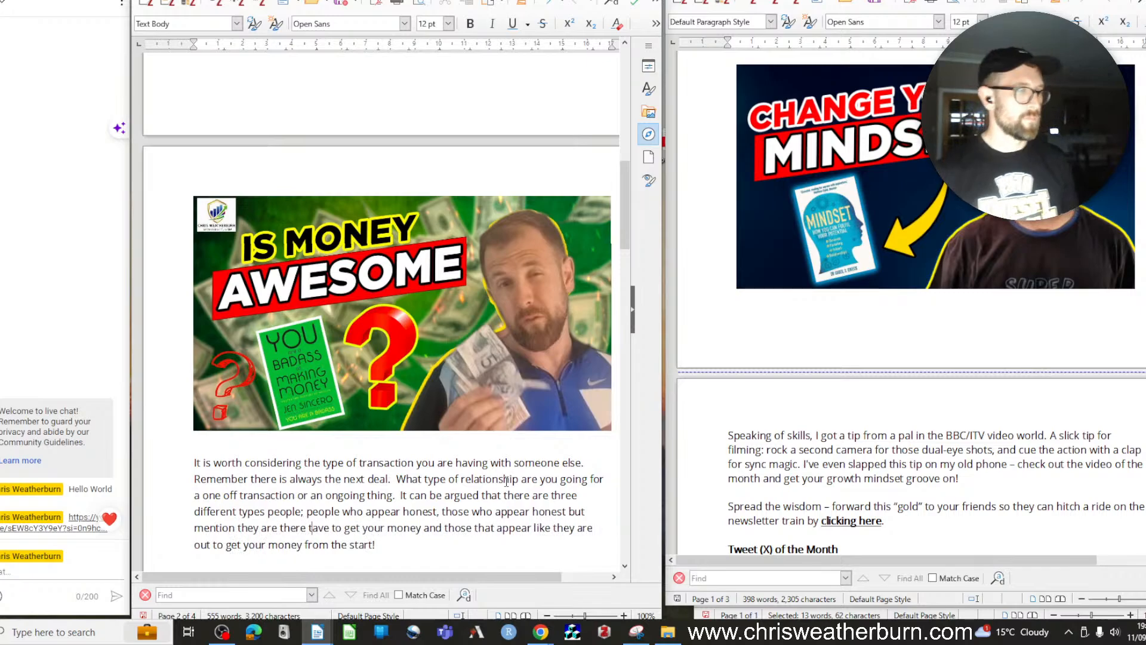
# Review the wording of the sentence describing the three different types of people
pyautogui.press('Right')
pyautogui.press('Right')
pyautogui.press('Right')
pyautogui.press('Right')
pyautogui.press('Right')
pyautogui.press('Right')
pyautogui.press('Right')
pyautogui.press('Right')
pyautogui.press('Right')
pyautogui.press('Right')
pyautogui.press('Right')
pyautogui.press('Right')
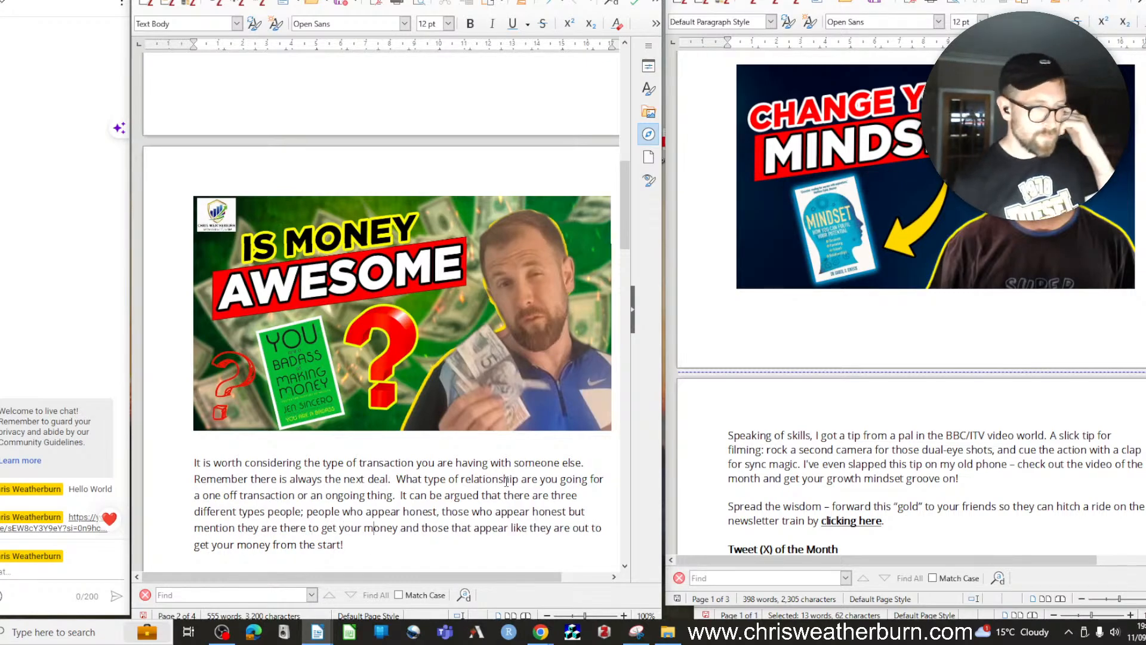
pyautogui.press('Up')
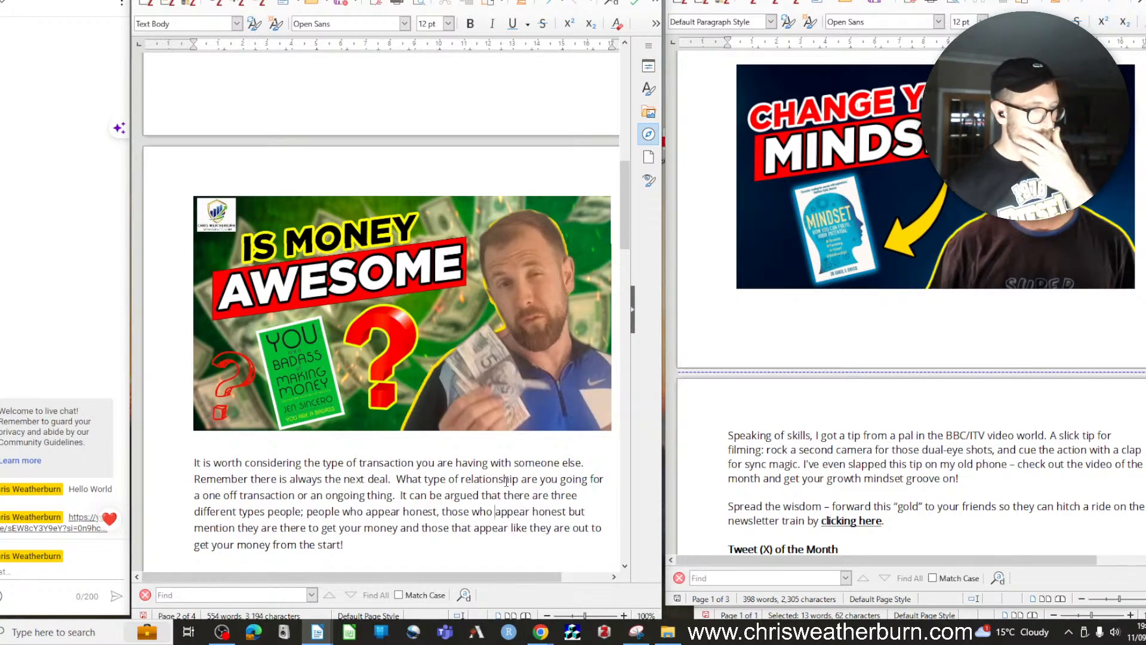
pyautogui.press('Left')
pyautogui.press('Left')
pyautogui.press('Left')
pyautogui.press('Left')
pyautogui.press('Left')
pyautogui.press('Left')
pyautogui.press('Left')
pyautogui.press('Left')
pyautogui.press('Left')
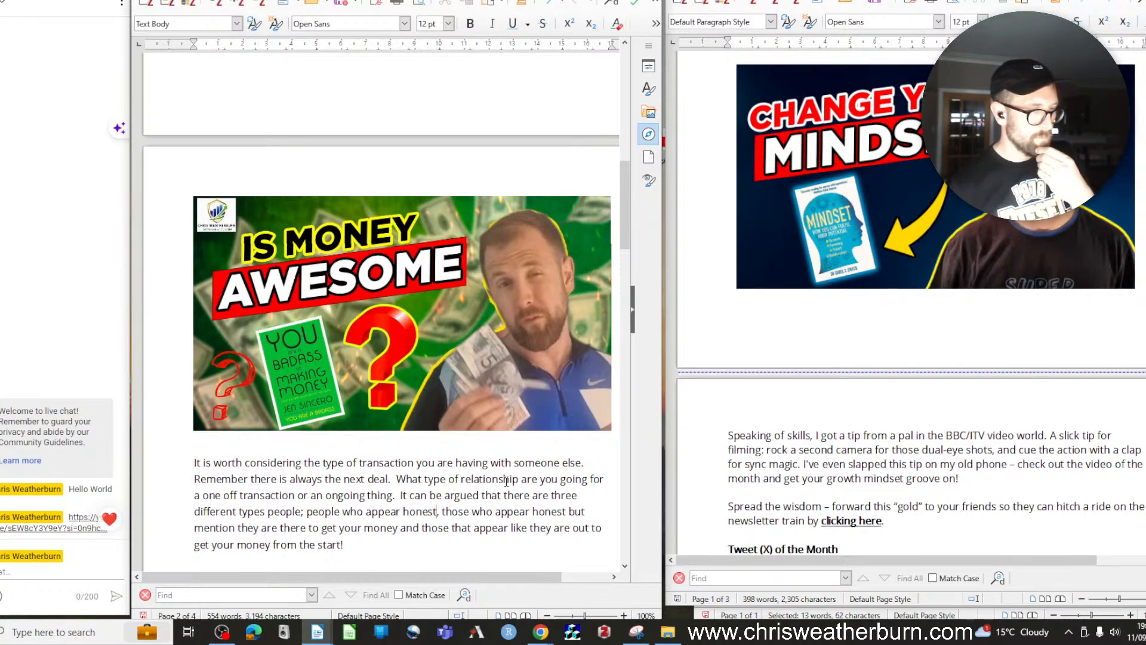
pyautogui.write(',')
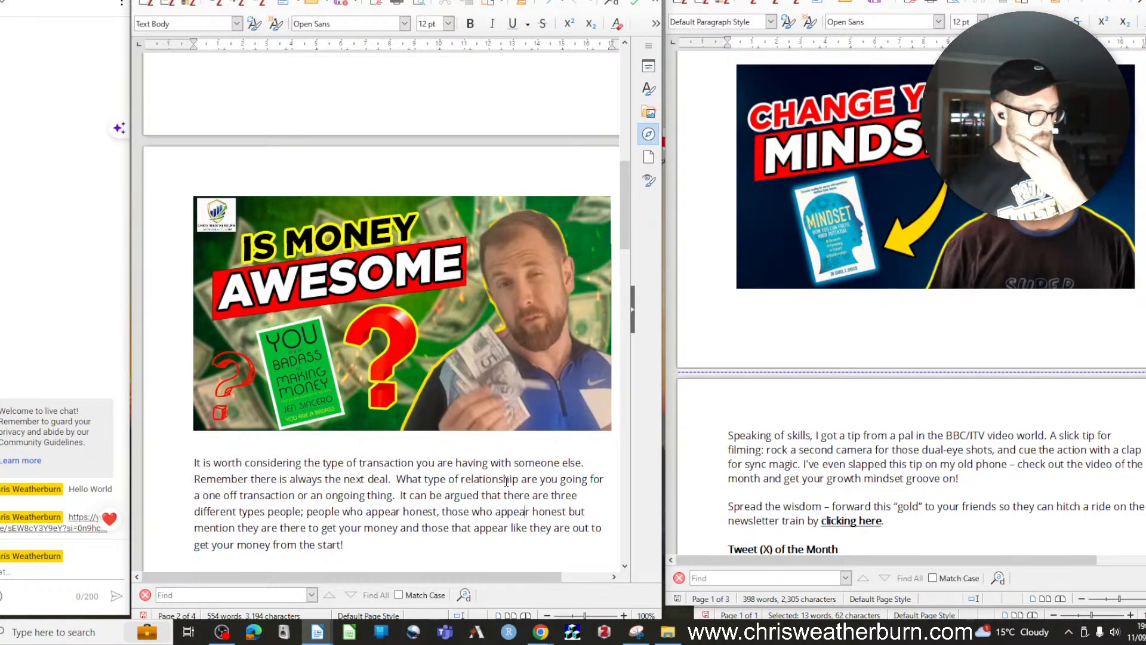
pyautogui.press('Right')
pyautogui.press('Right')
pyautogui.press('Right')
pyautogui.press('Right')
pyautogui.press('Right')
pyautogui.press('Right')
pyautogui.press('Right')
pyautogui.press('Right')
pyautogui.press('Right')
pyautogui.press('Right')
pyautogui.press('Right')
pyautogui.press('Right')
pyautogui.press('Right')
pyautogui.press('Right')
pyautogui.press('Right')
pyautogui.press('Right')
pyautogui.press('Right')
pyautogui.press('Right')
pyautogui.press('Right')
pyautogui.press('Right')
pyautogui.press('Right')
pyautogui.press('Right')
pyautogui.press('Right')
pyautogui.press('Right')
pyautogui.press('Right')
pyautogui.press('Right')
pyautogui.press('Right')
pyautogui.press('Right')
pyautogui.press('Right')
pyautogui.press('Right')
pyautogui.press('Right')
pyautogui.press('Right')
pyautogui.press('Right')
pyautogui.press('Right')
pyautogui.press('Right')
pyautogui.press('Right')
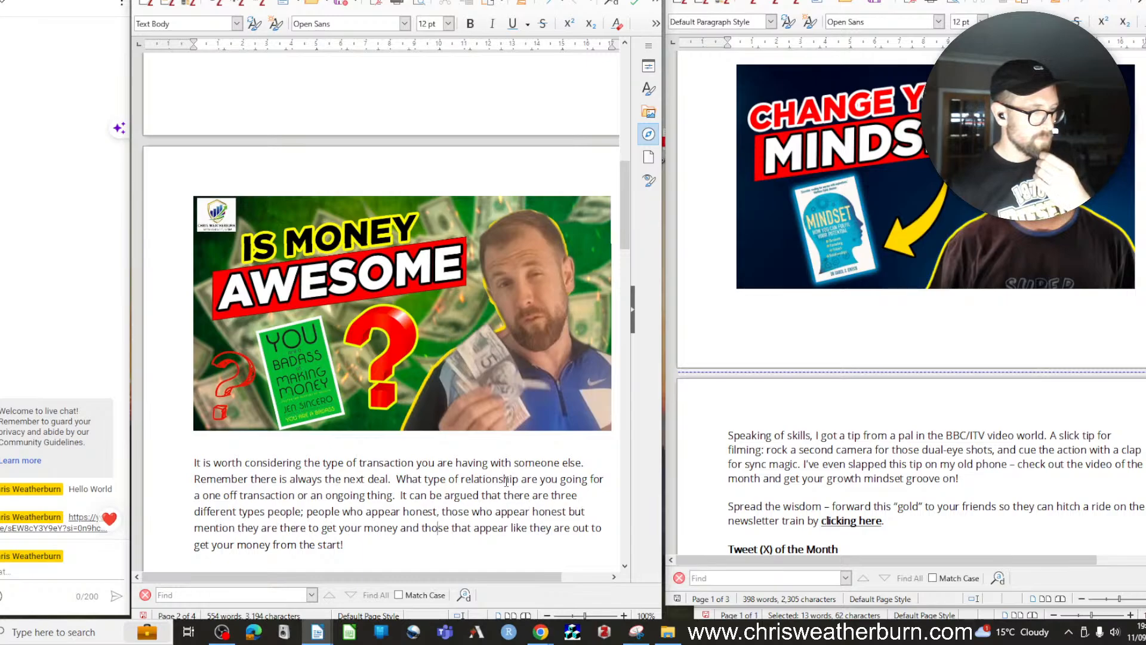
# Add the sentence "If you can acquire some money it can enable you to help others." at the end of the paragraph
pyautogui.press('Down')
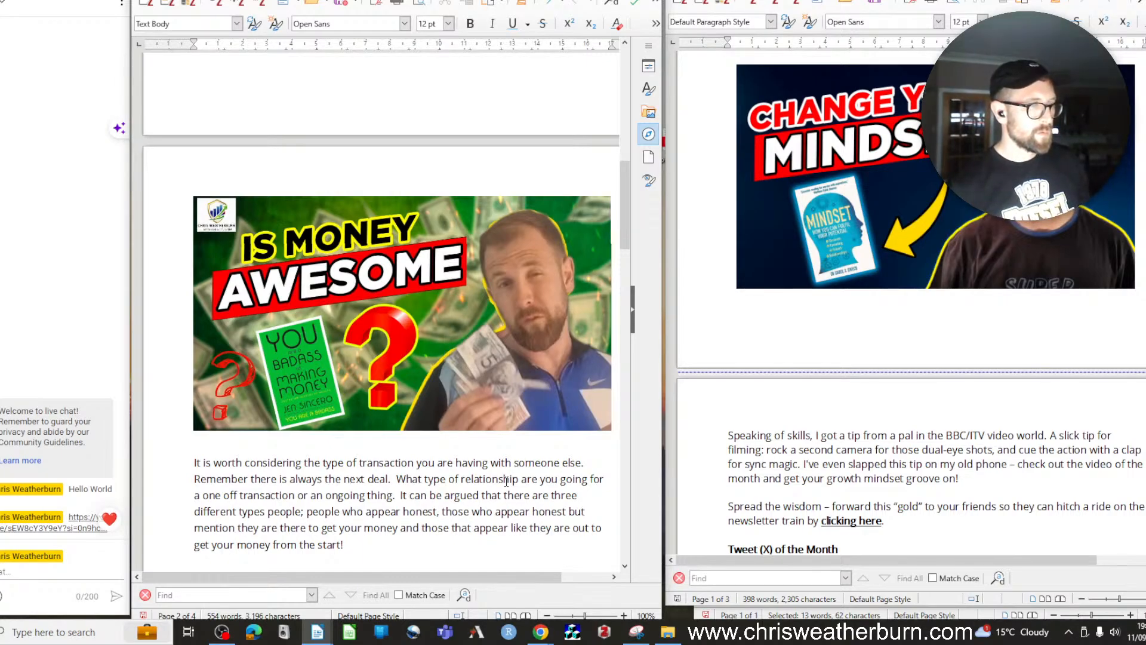
pyautogui.write('If you can')
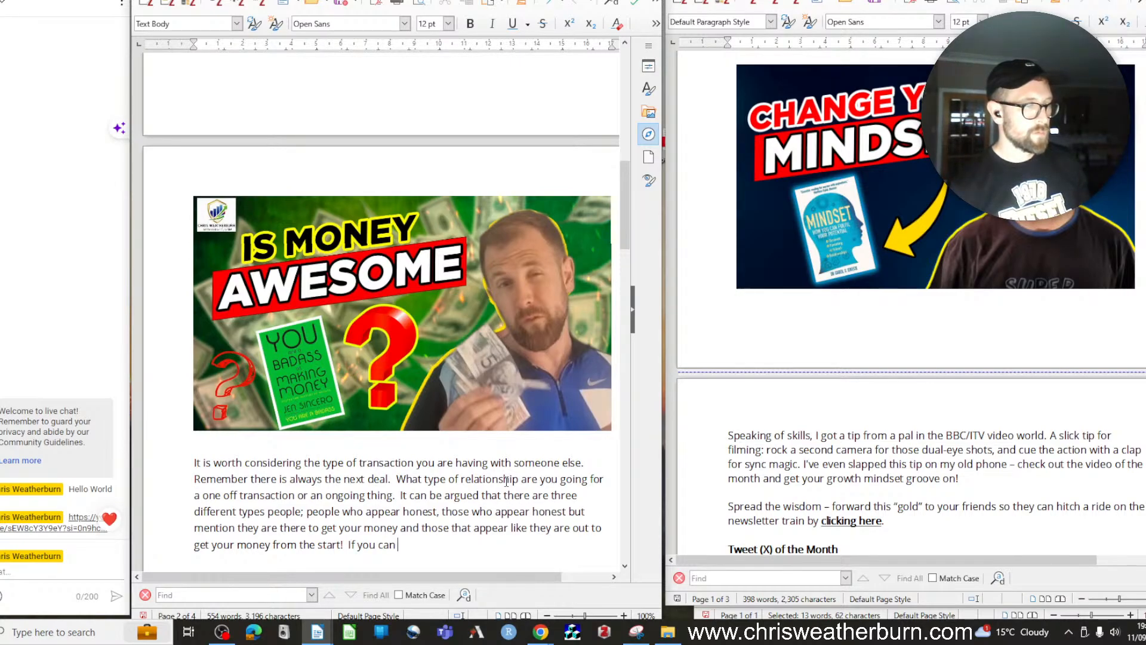
pyautogui.write(' aqu')
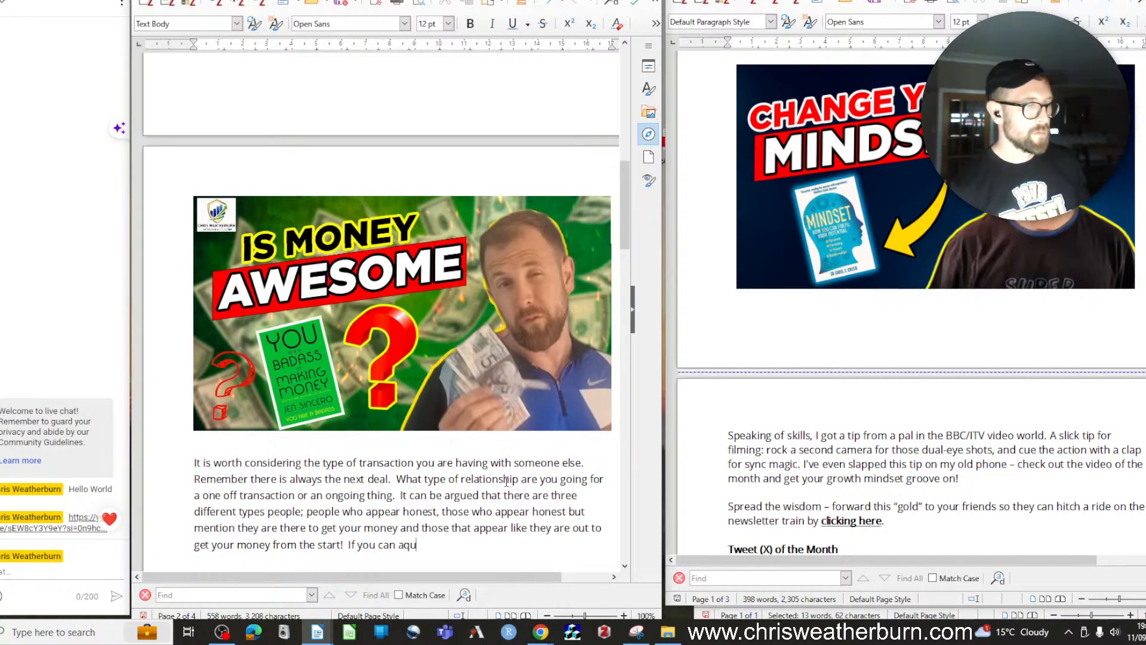
pyautogui.press('BackSpace')
pyautogui.press('BackSpace')
pyautogui.write('cquire some ')
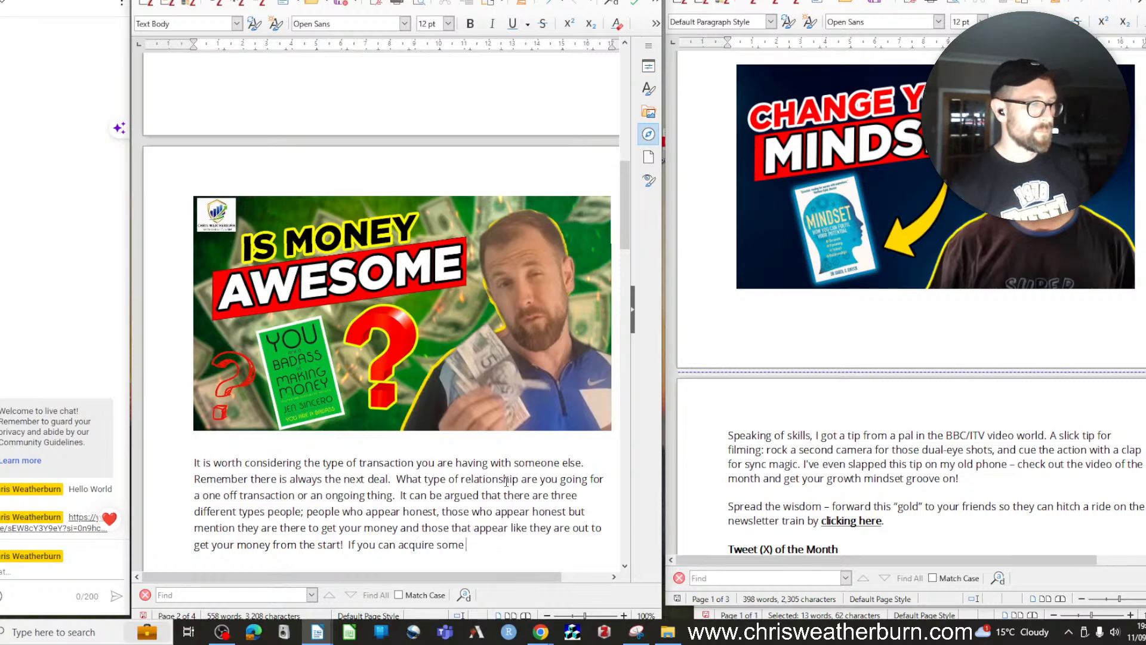
pyautogui.write('money it can e')
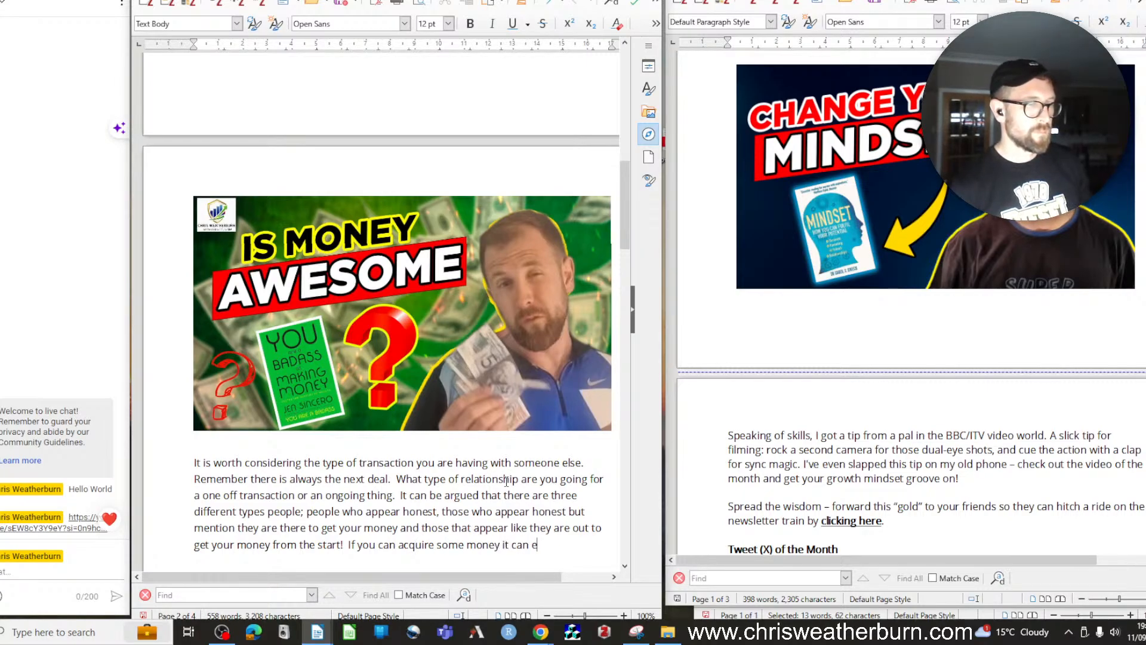
pyautogui.write('nable you ')
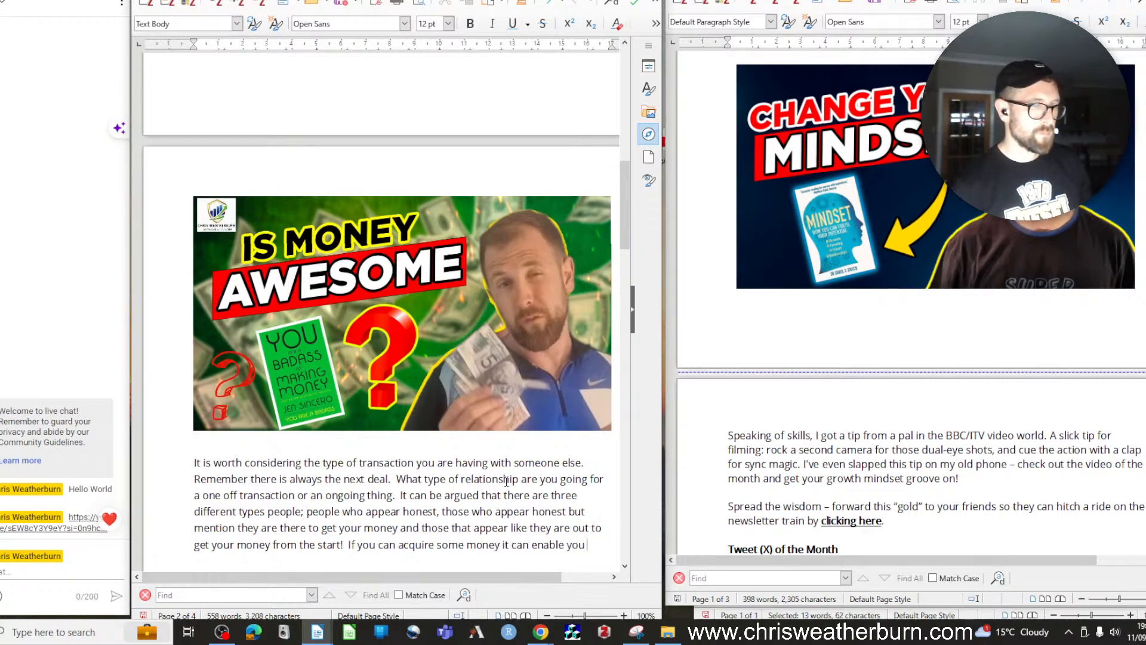
pyautogui.write('to help othe')
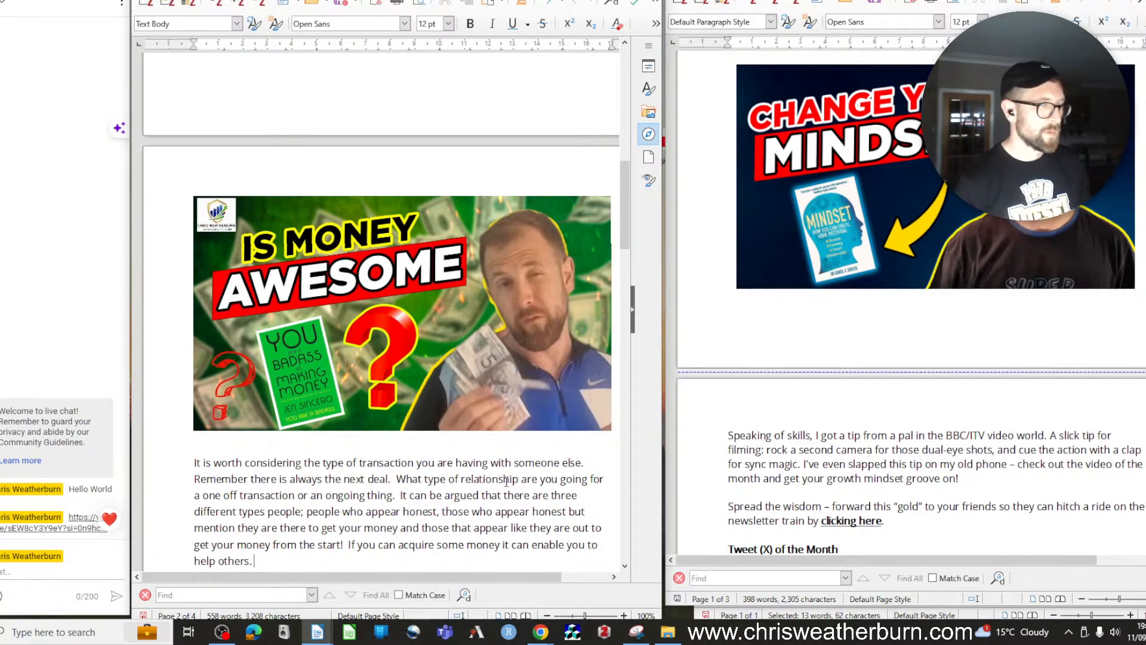
# Finish the money paragraph with "help others." and delete the old tweet screenshot under the Tweet of the Month heading
pyautogui.write('rs.')
pyautogui.scroll(-15, 506, 481)
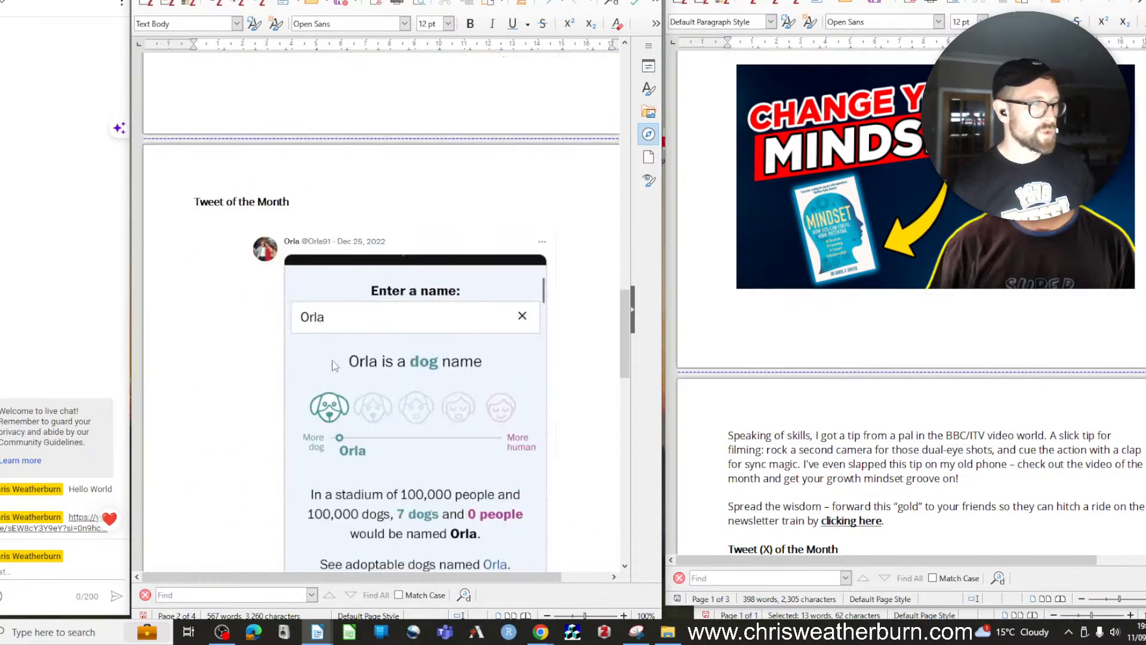
pyautogui.scroll(-3, 333, 365)
pyautogui.click(382, 287)
pyautogui.press('Delete')
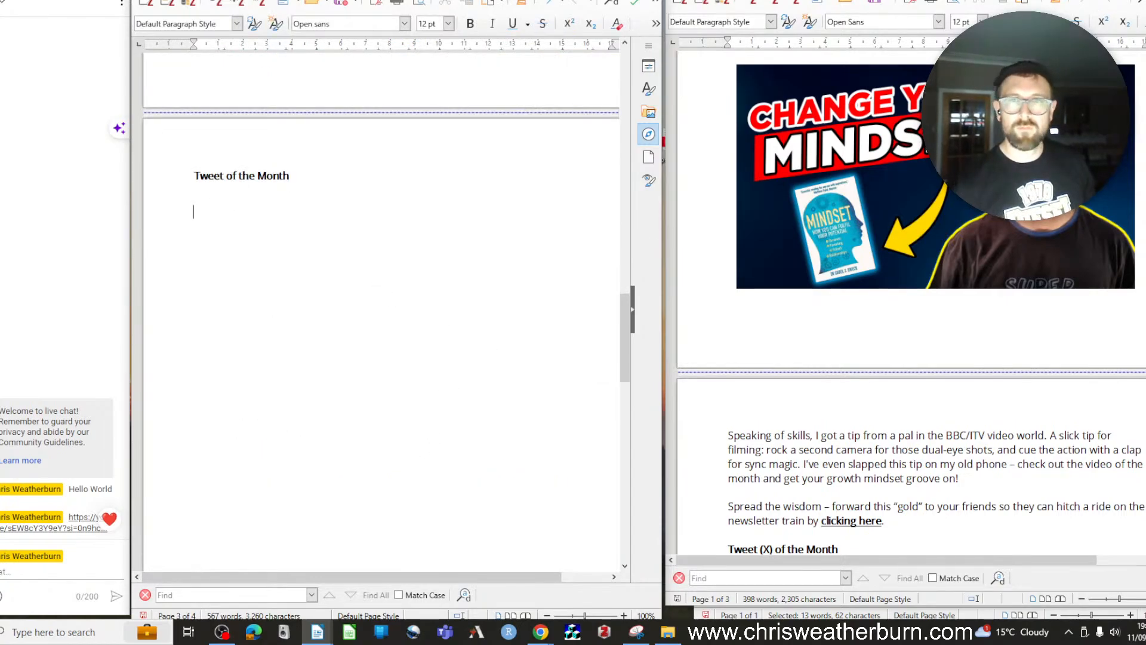
# Switch to Twitter in Chrome and check the notifications and home feed for a tweet to feature
pyautogui.hotkey('alt', 'Tab')
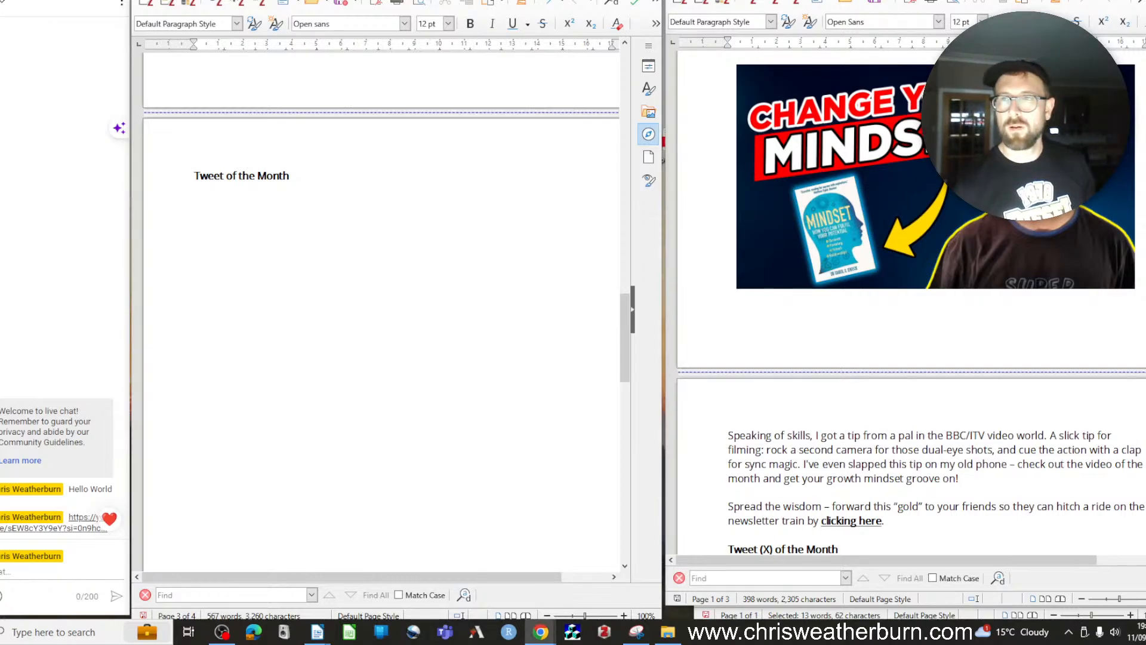
pyautogui.moveTo(1145, 238); pyautogui.dragTo(873, 0)
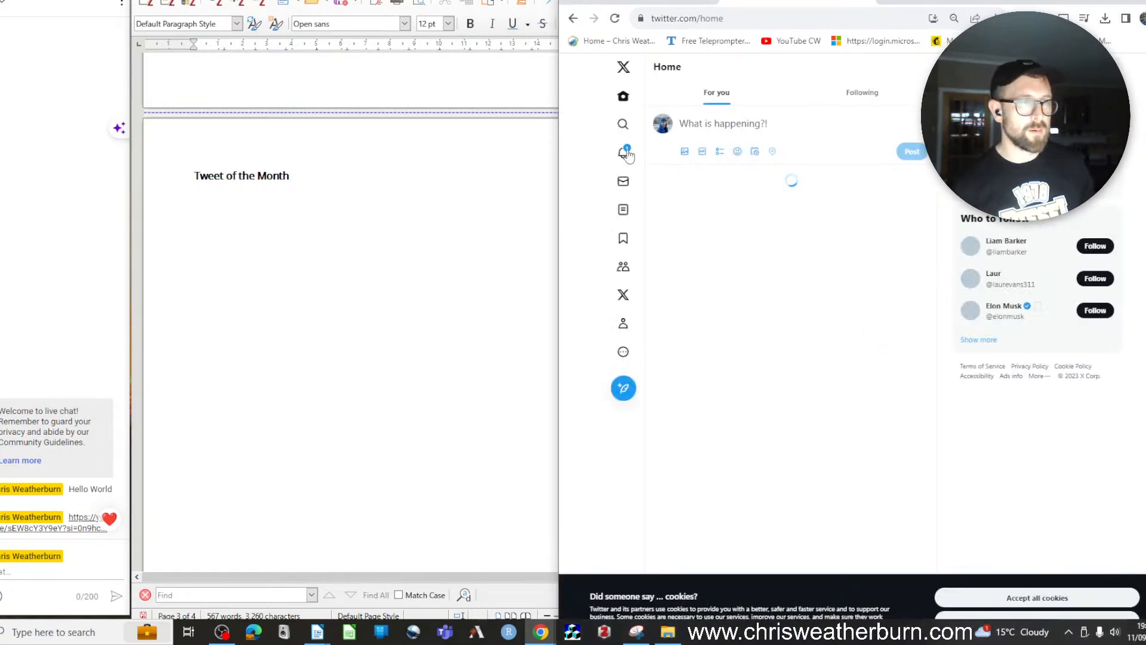
pyautogui.click(625, 153)
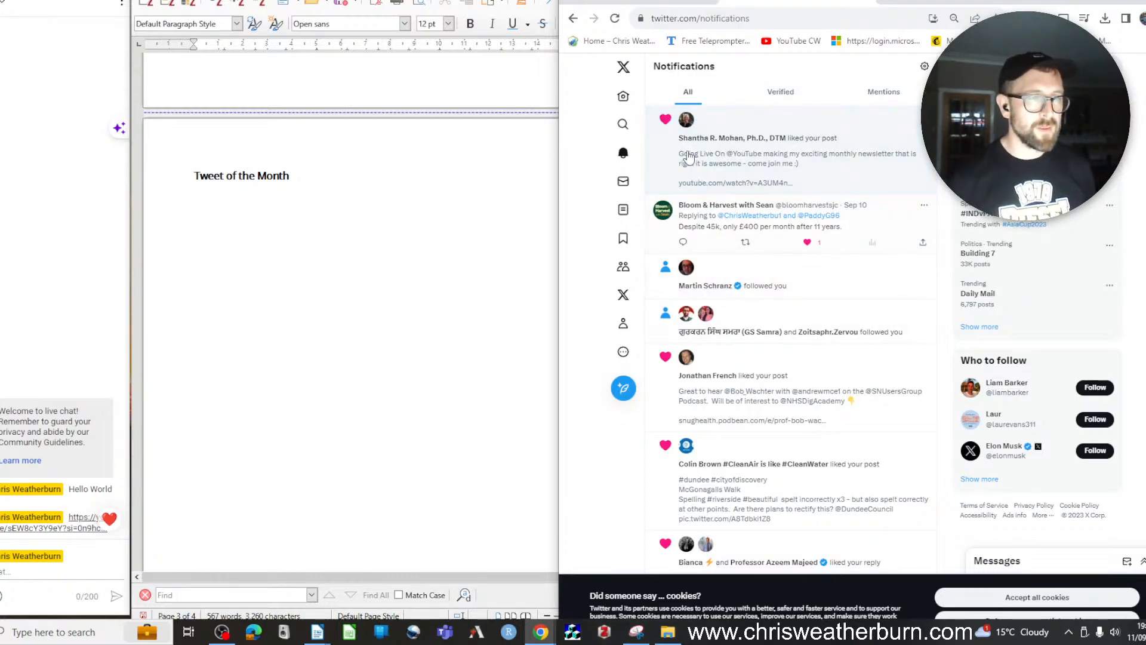
pyautogui.click(785, 95)
pyautogui.click(619, 105)
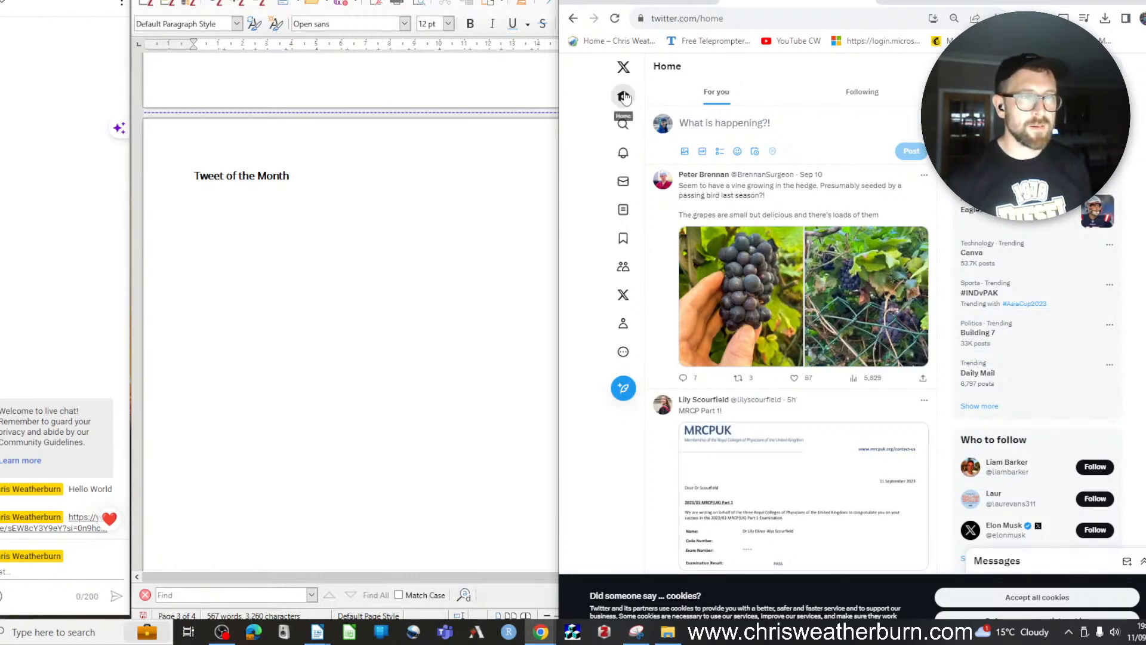
pyautogui.press('super+Down')
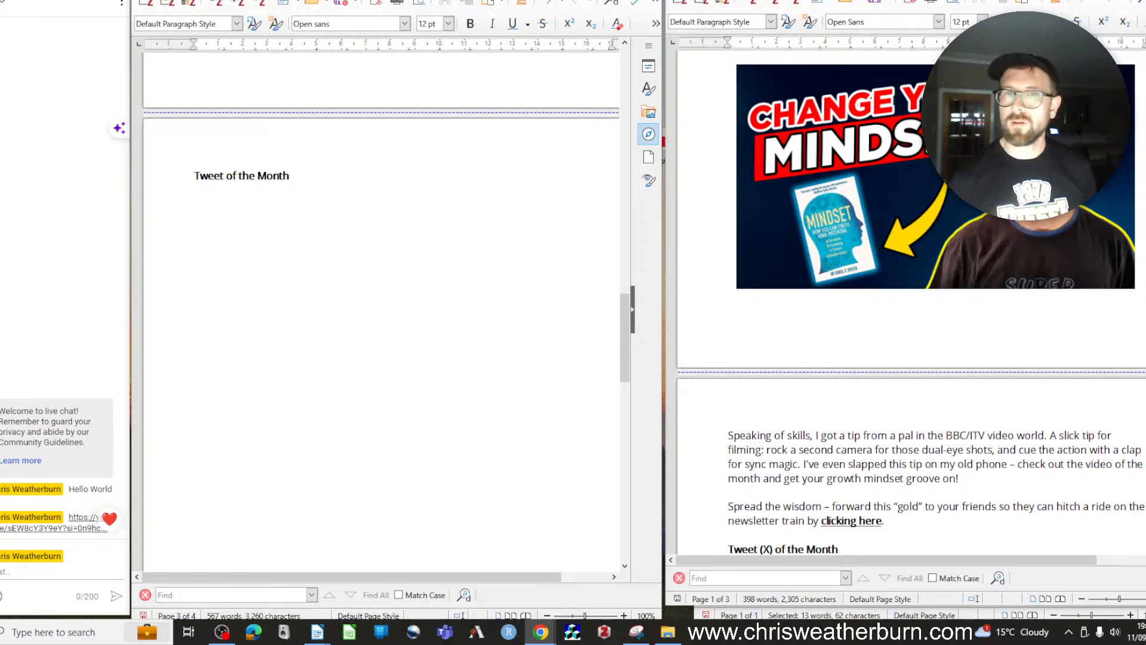
# Look through the profile's liked posts from September for a Tweet of the Month candidate
pyautogui.moveTo(1145, 128); pyautogui.dragTo(657, 0)
pyautogui.scroll(-2, 494, 351)
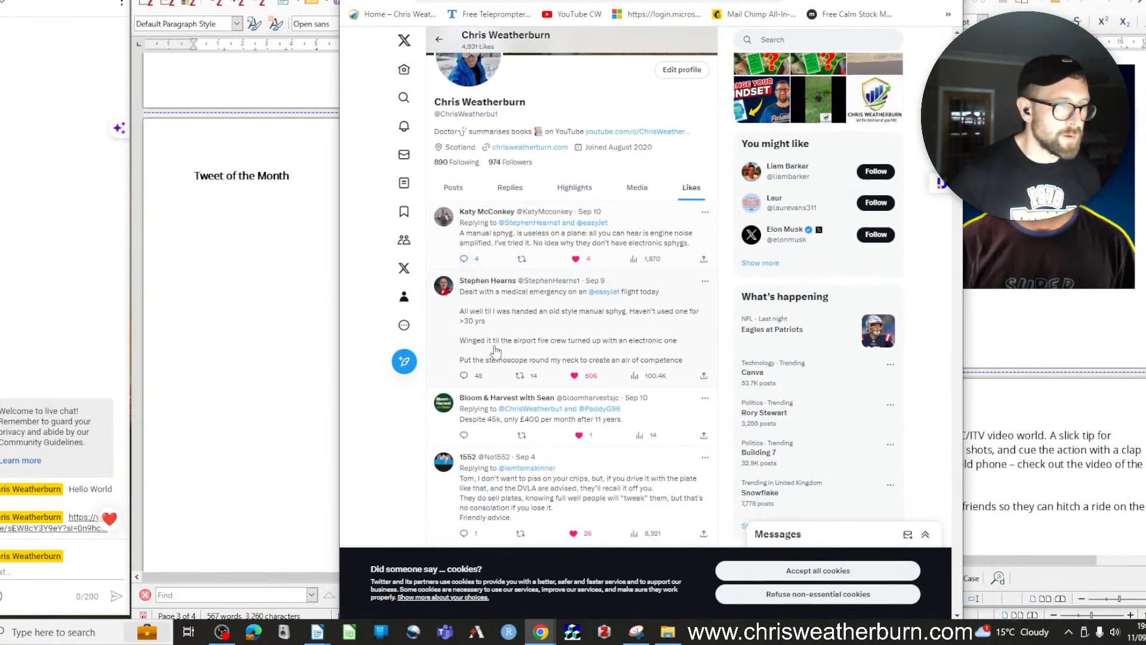
pyautogui.scroll(-5, 494, 352)
pyautogui.scroll(-1, 564, 216)
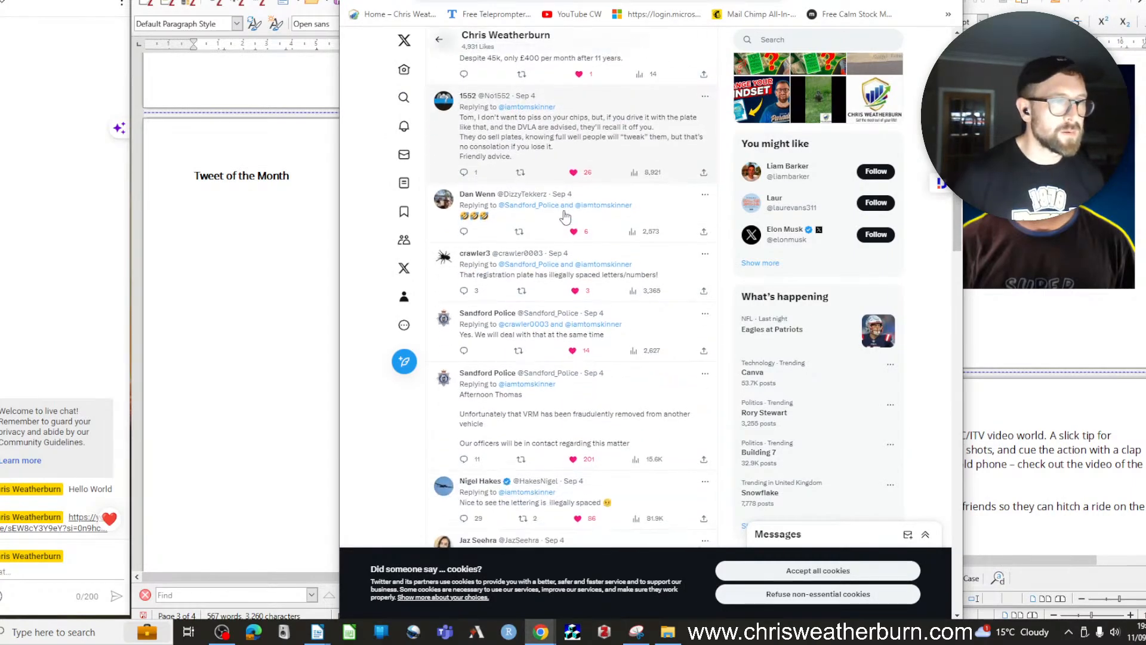
pyautogui.scroll(-10, 565, 216)
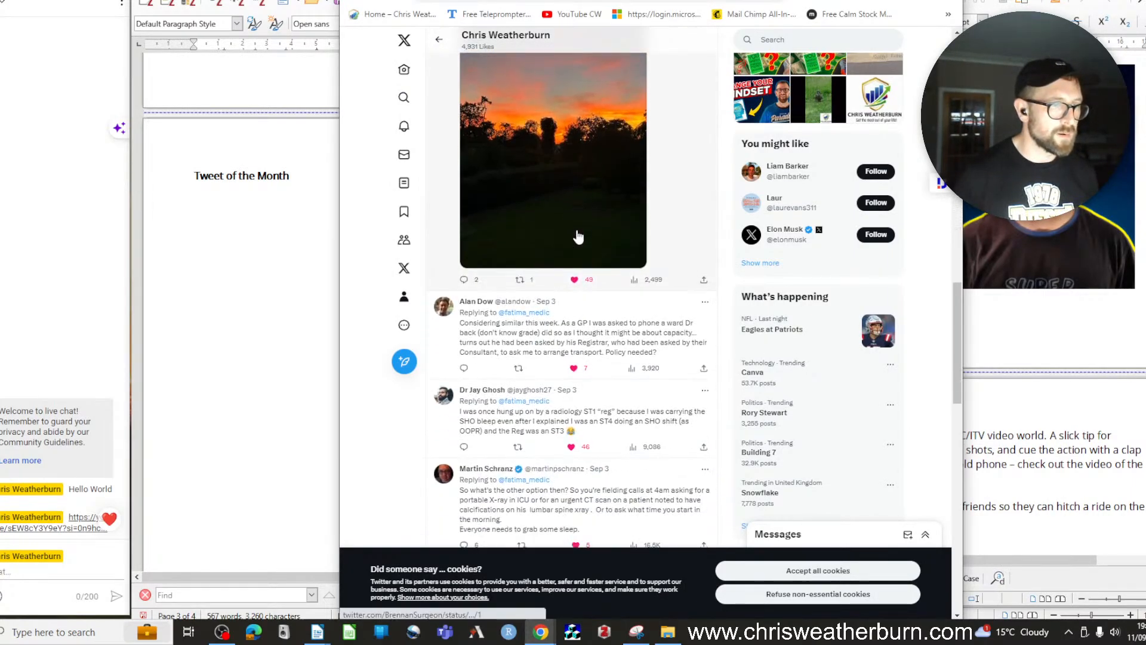
pyautogui.scroll(-8, 577, 237)
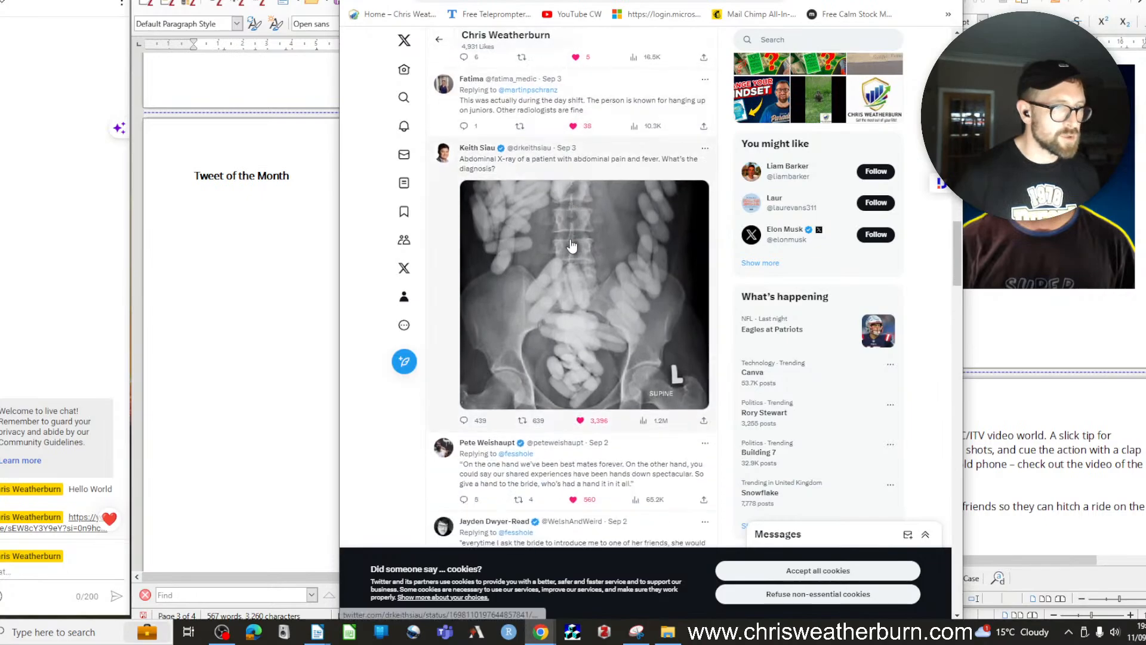
pyautogui.scroll(-4, 572, 248)
pyautogui.scroll(4, 574, 256)
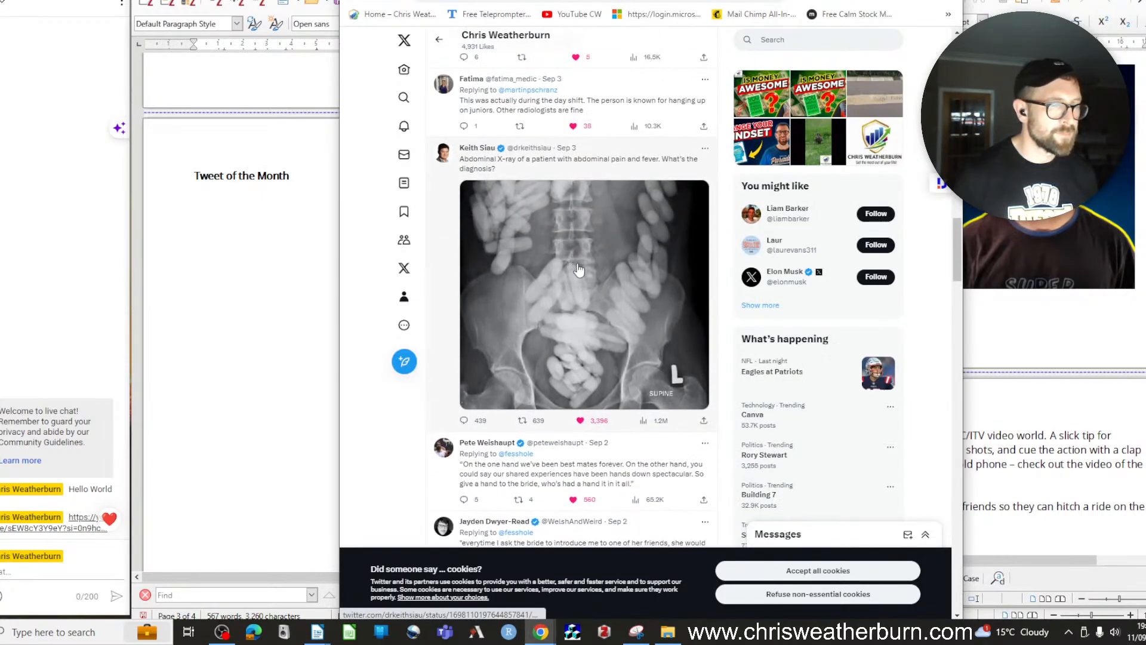
pyautogui.scroll(8, 583, 273)
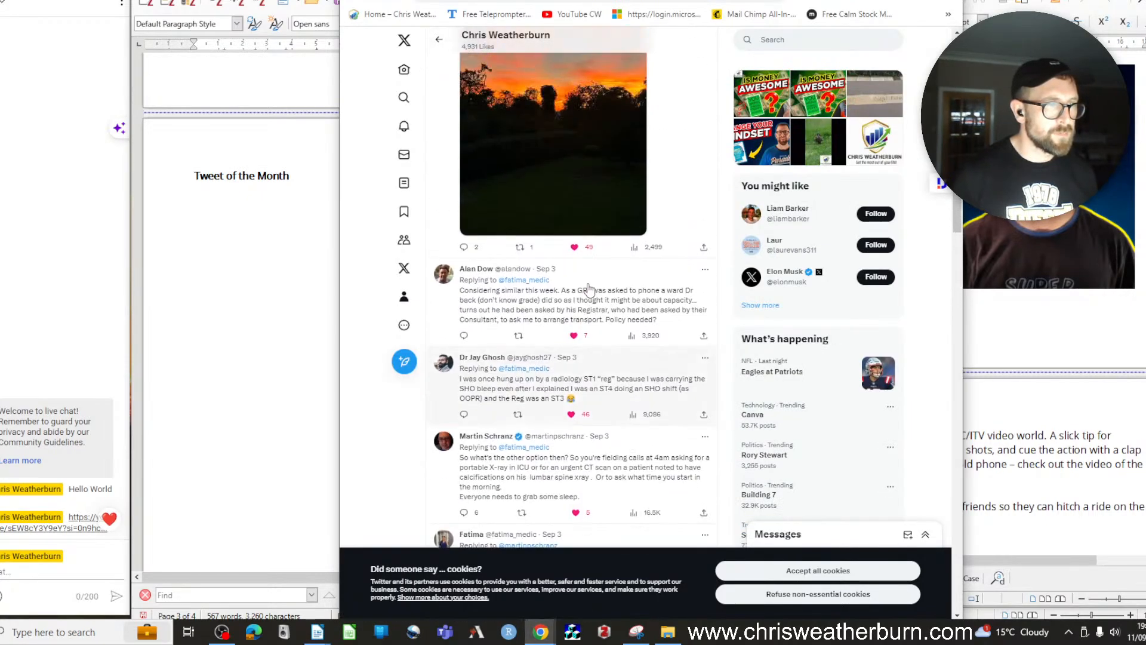
pyautogui.scroll(-11, 588, 287)
pyautogui.scroll(-7, 591, 297)
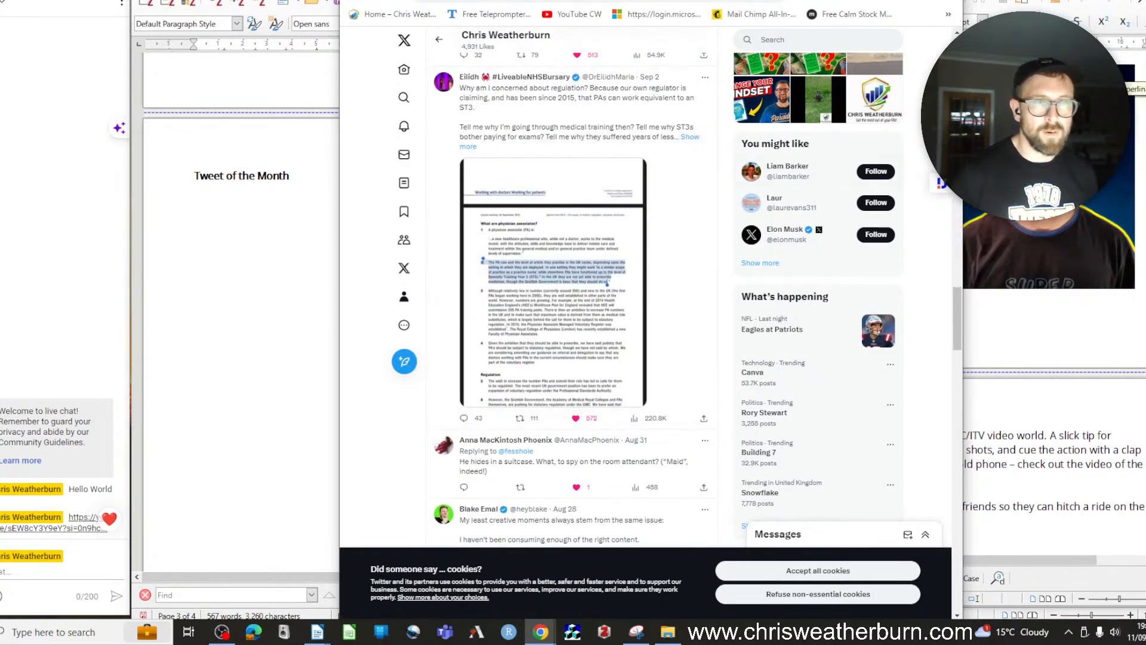
# Check the Tweet (X) of the Month section in the previous newsletter, keeping it visible beside the browser
pyautogui.moveTo(717, 0); pyautogui.dragTo(527, 15)
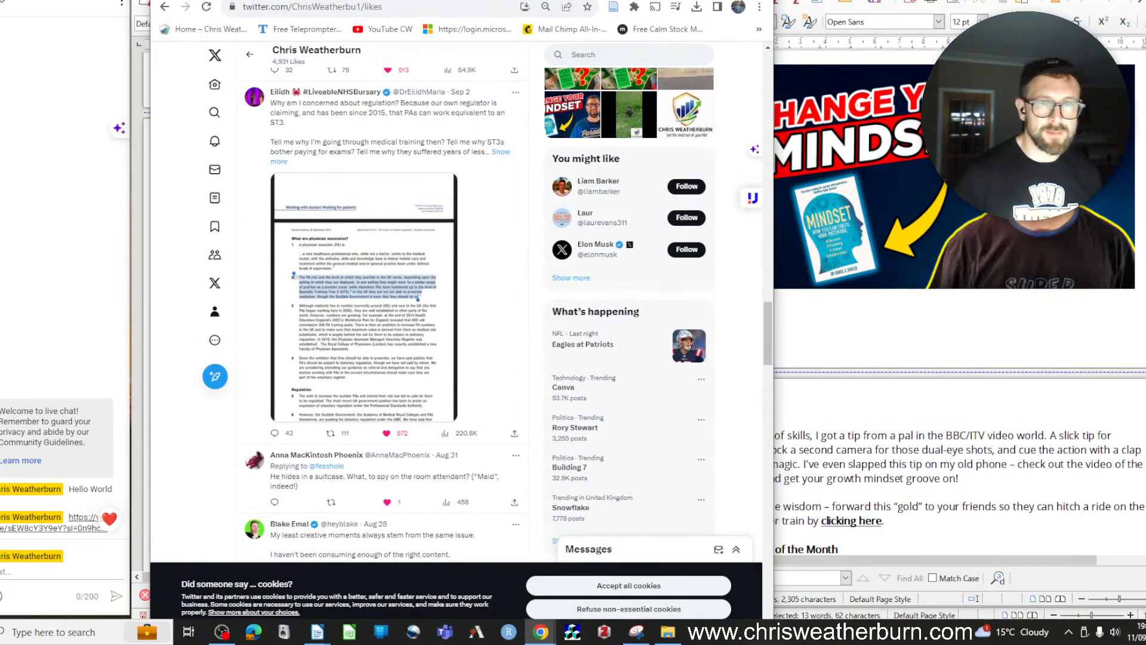
pyautogui.click(883, 341)
pyautogui.scroll(-10, 907, 340)
pyautogui.scroll(4, 907, 341)
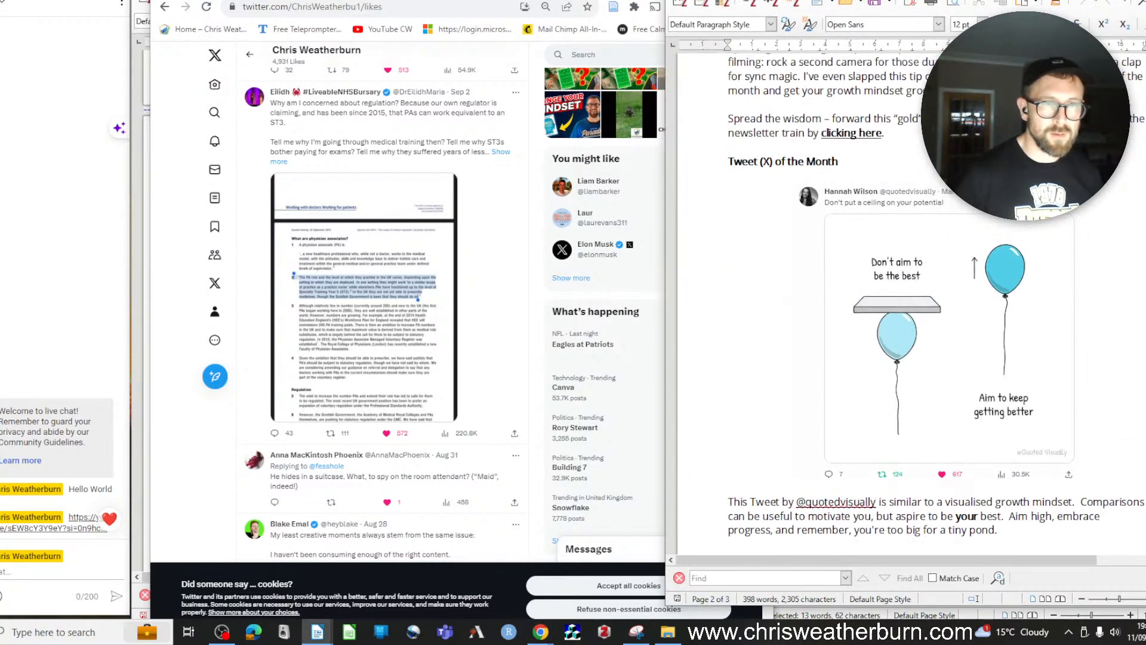
pyautogui.moveTo(544, 3); pyautogui.dragTo(627, 0)
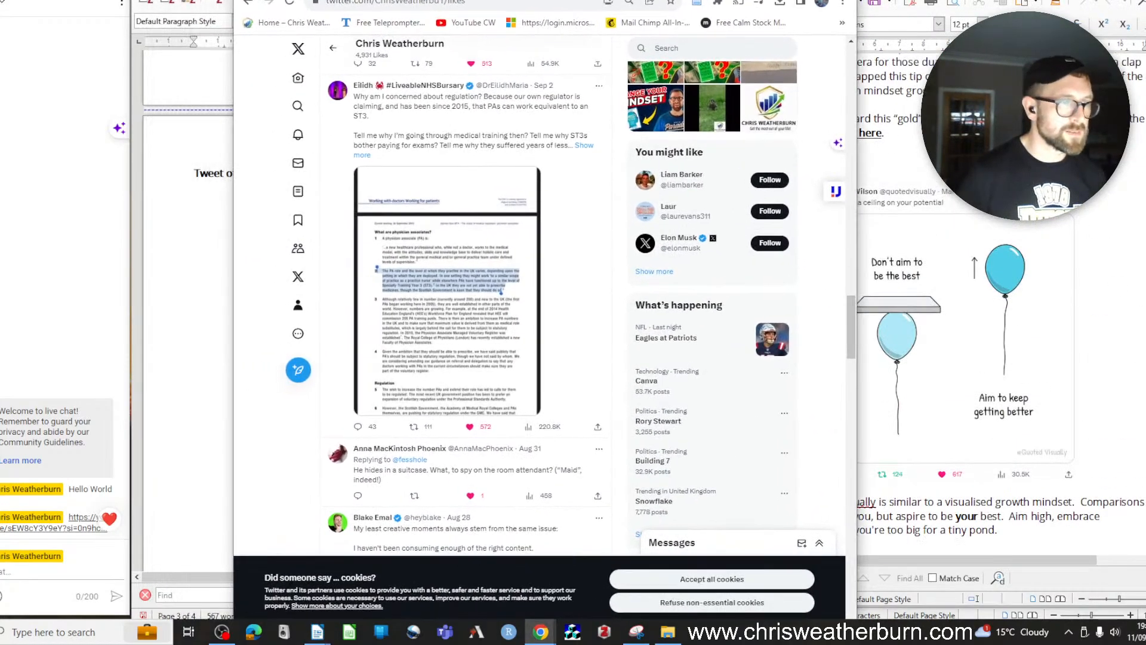
# Examine the liked posts from late to mid August, including the "my kitchen after making 1 egg" post
pyautogui.scroll(-4, 626, 292)
pyautogui.scroll(-12, 552, 323)
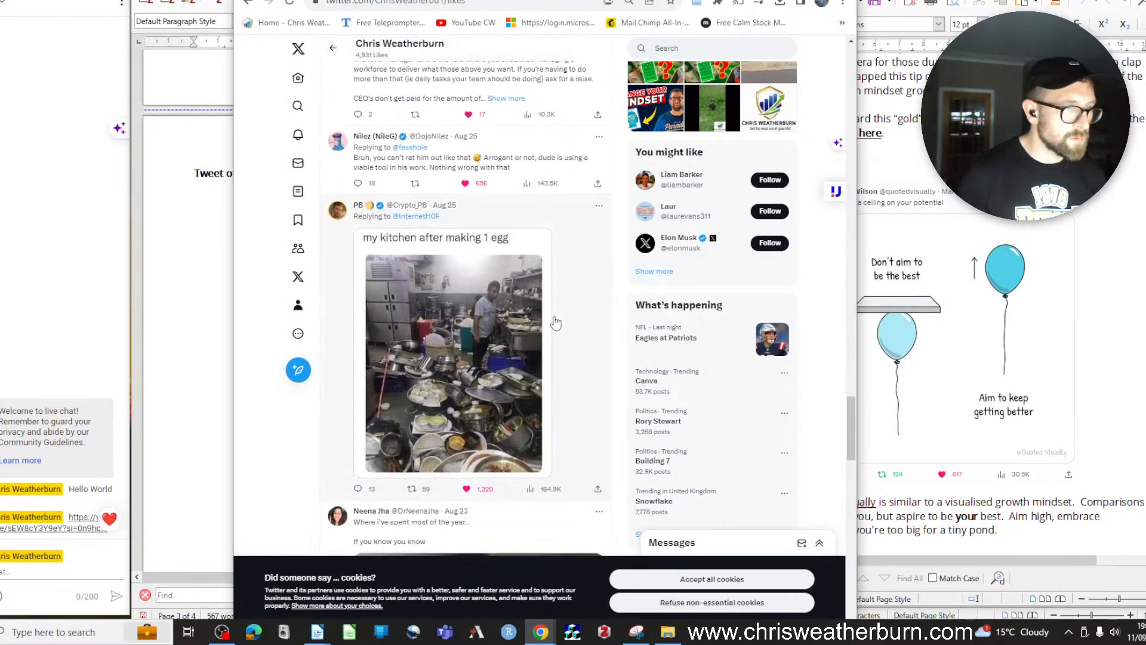
pyautogui.scroll(-1, 556, 323)
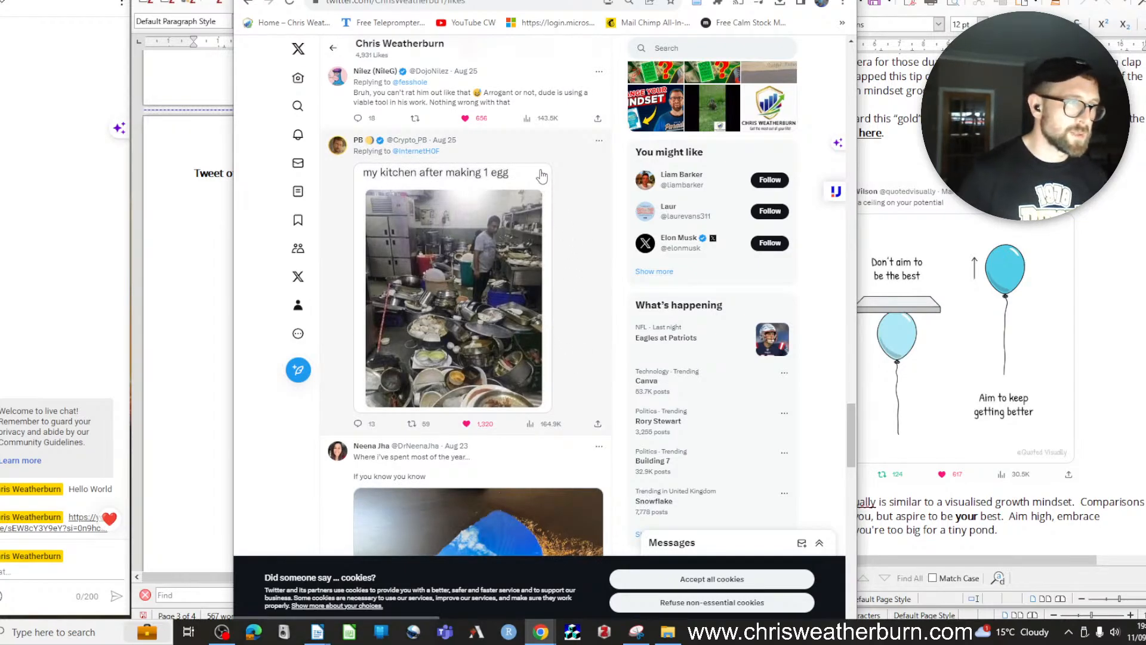
pyautogui.scroll(-10, 585, 387)
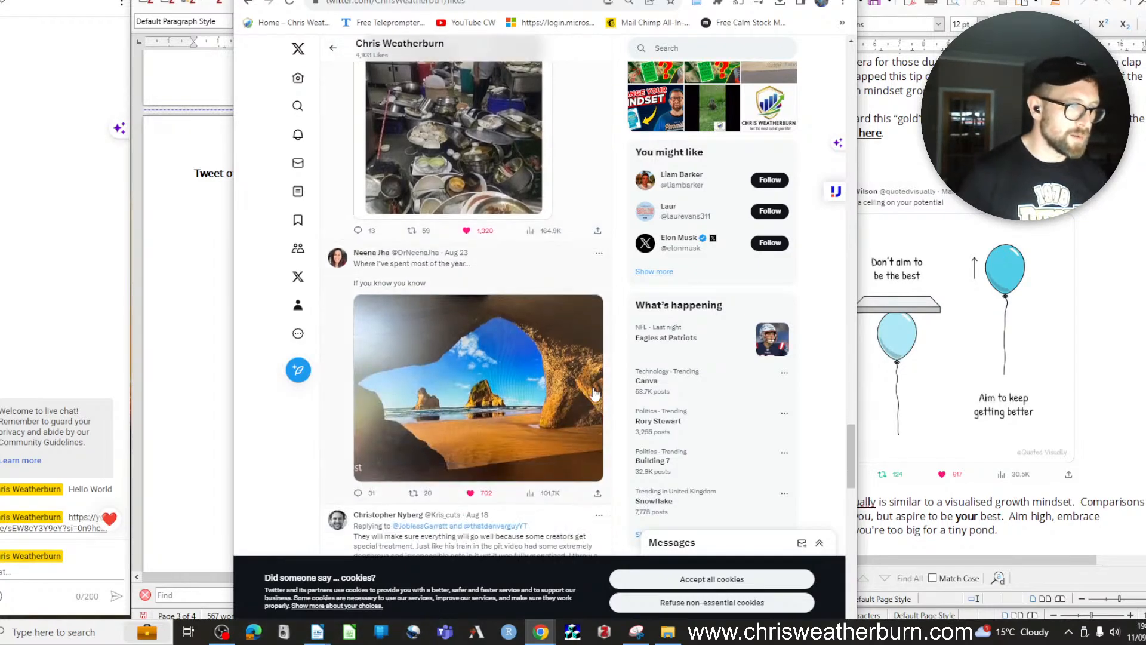
pyautogui.scroll(5, 595, 392)
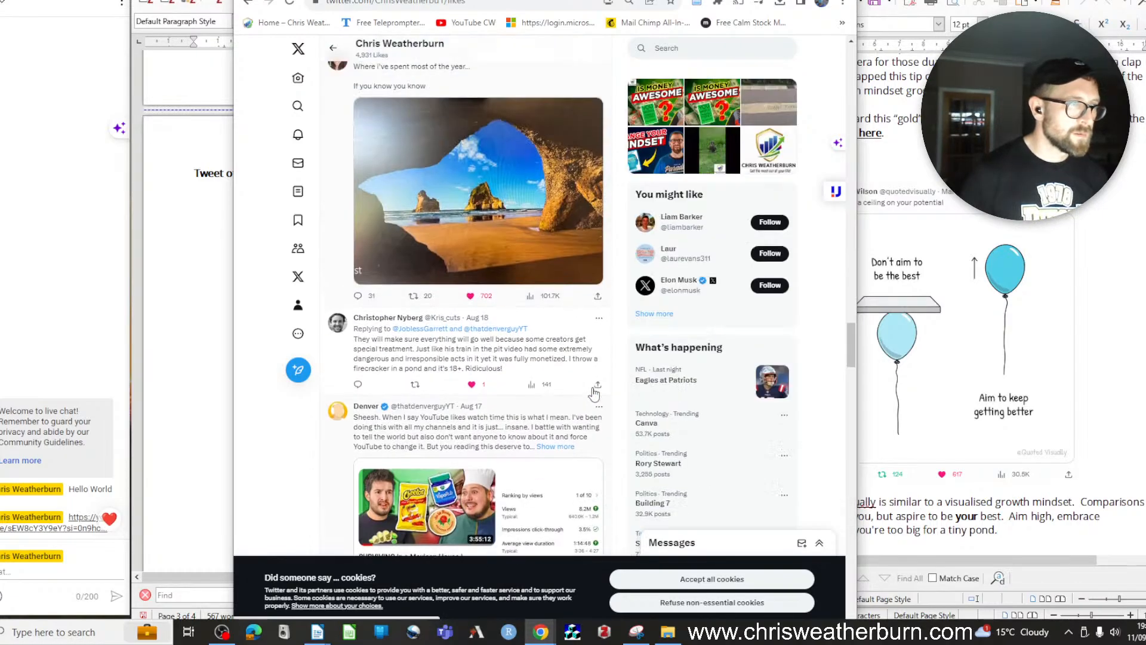
pyautogui.scroll(-10, 595, 392)
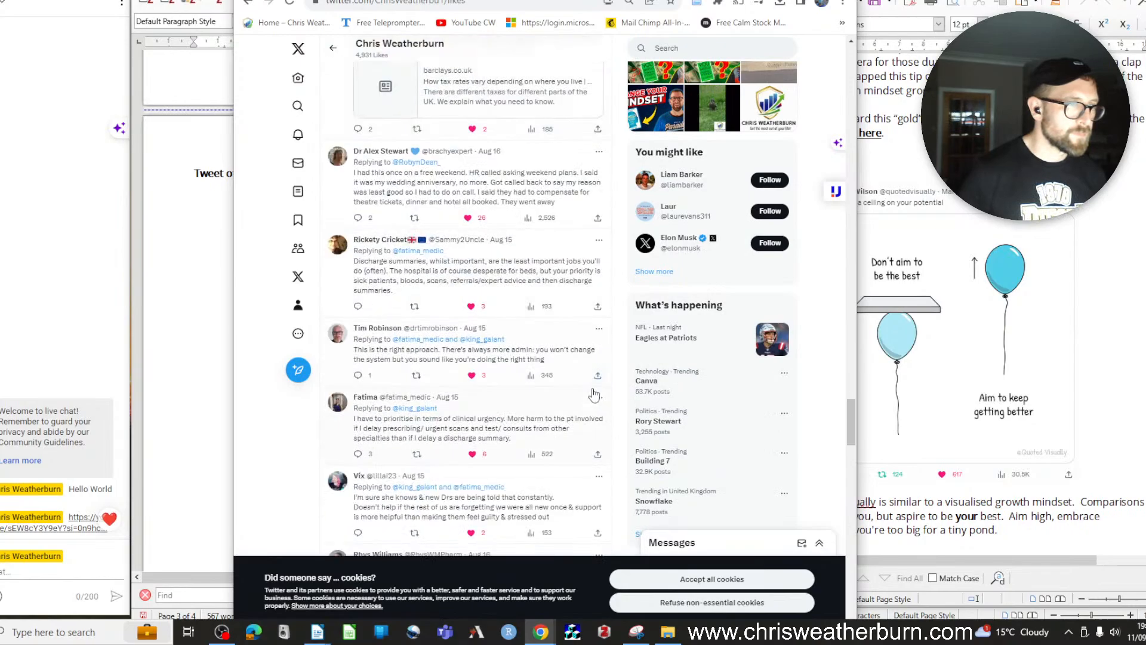
pyautogui.scroll(8, 595, 394)
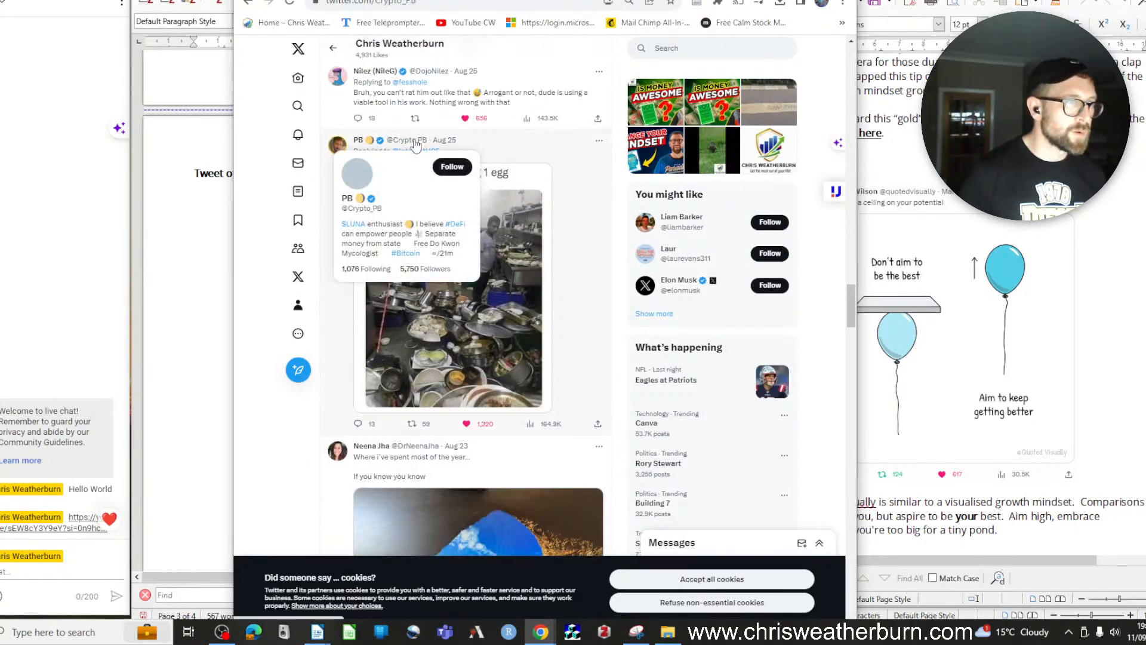
# Review the profile and recent posts of the "my kitchen after making 1 egg" author, and return to the liked posts
pyautogui.click(412, 145)
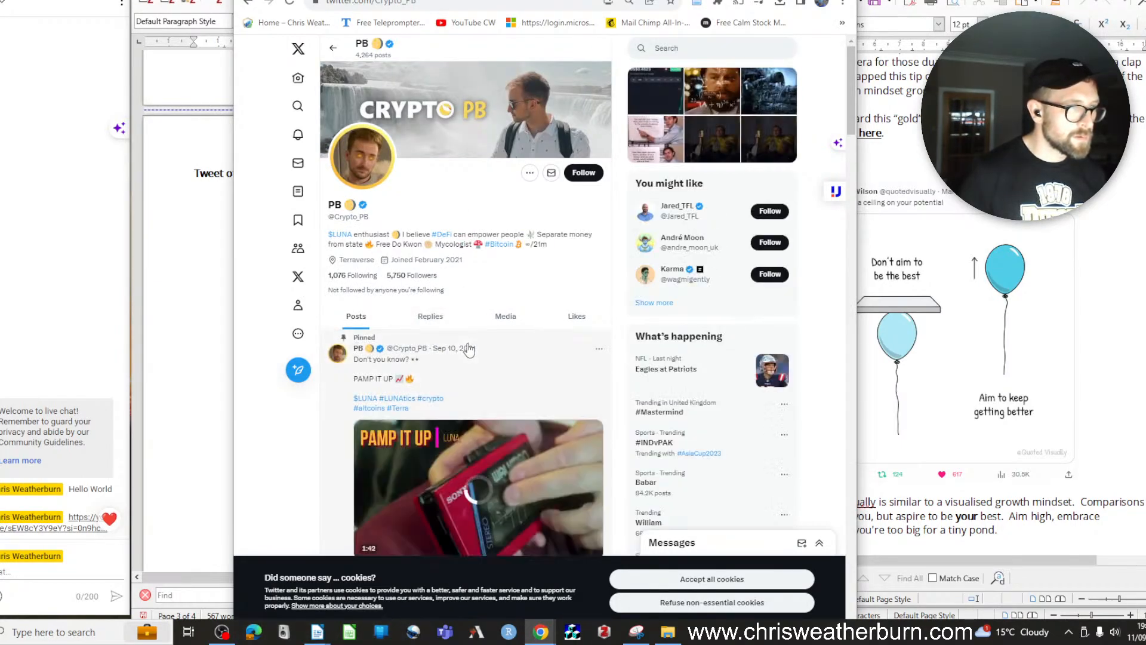
pyautogui.scroll(-1, 469, 348)
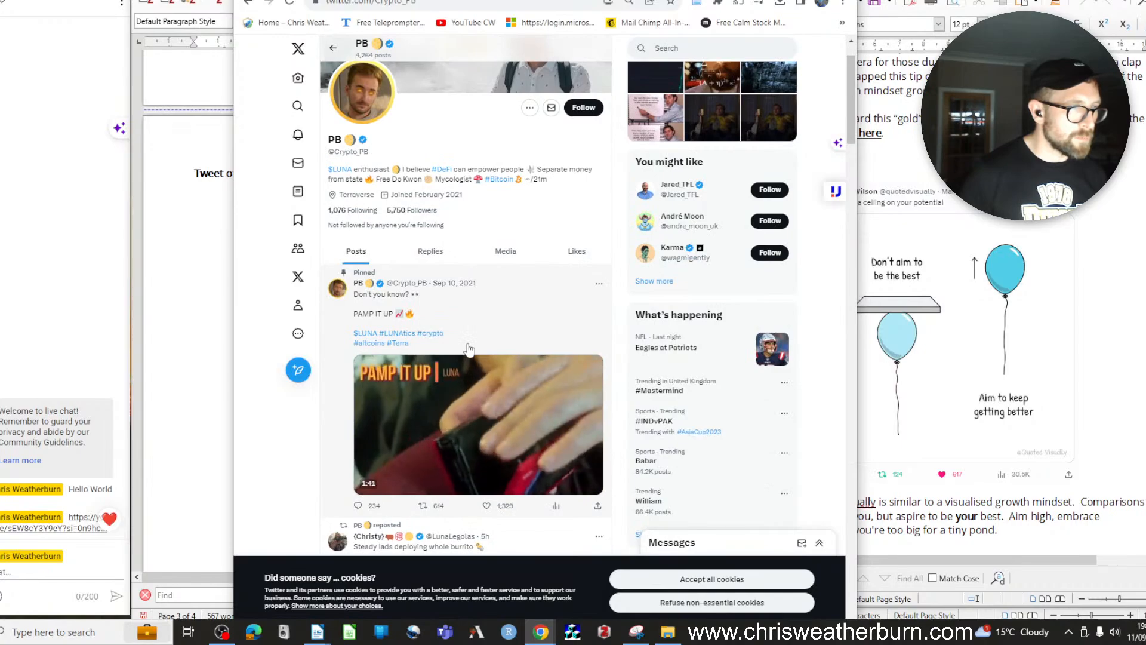
pyautogui.scroll(-1, 469, 348)
pyautogui.scroll(-6, 471, 347)
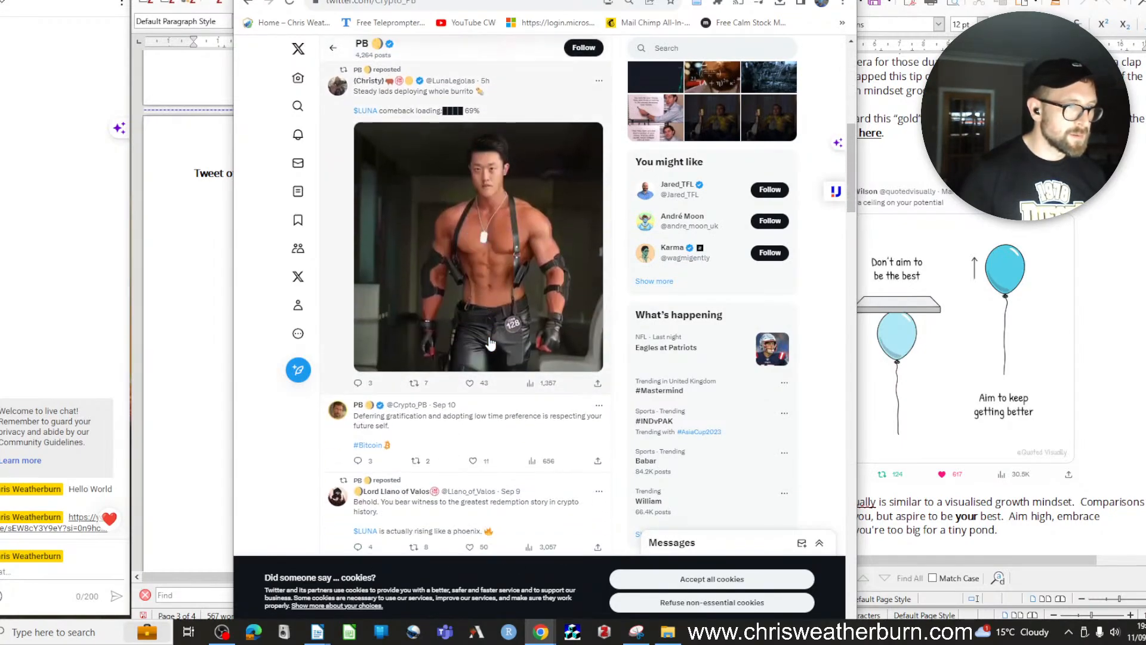
pyautogui.scroll(-5, 490, 342)
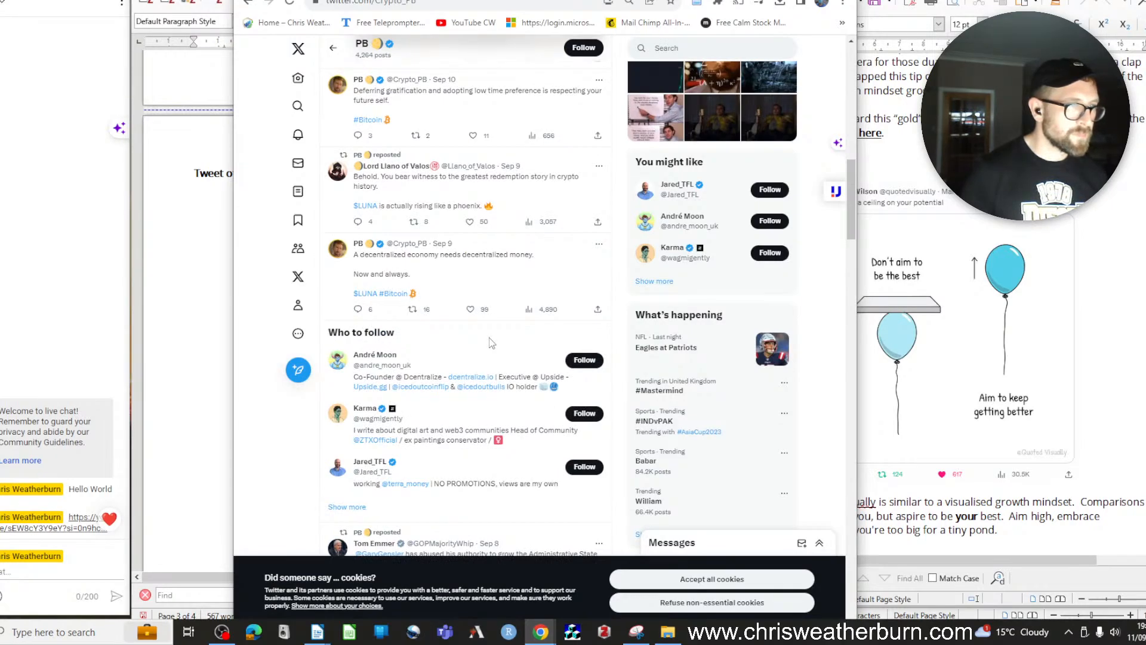
pyautogui.scroll(-10, 490, 346)
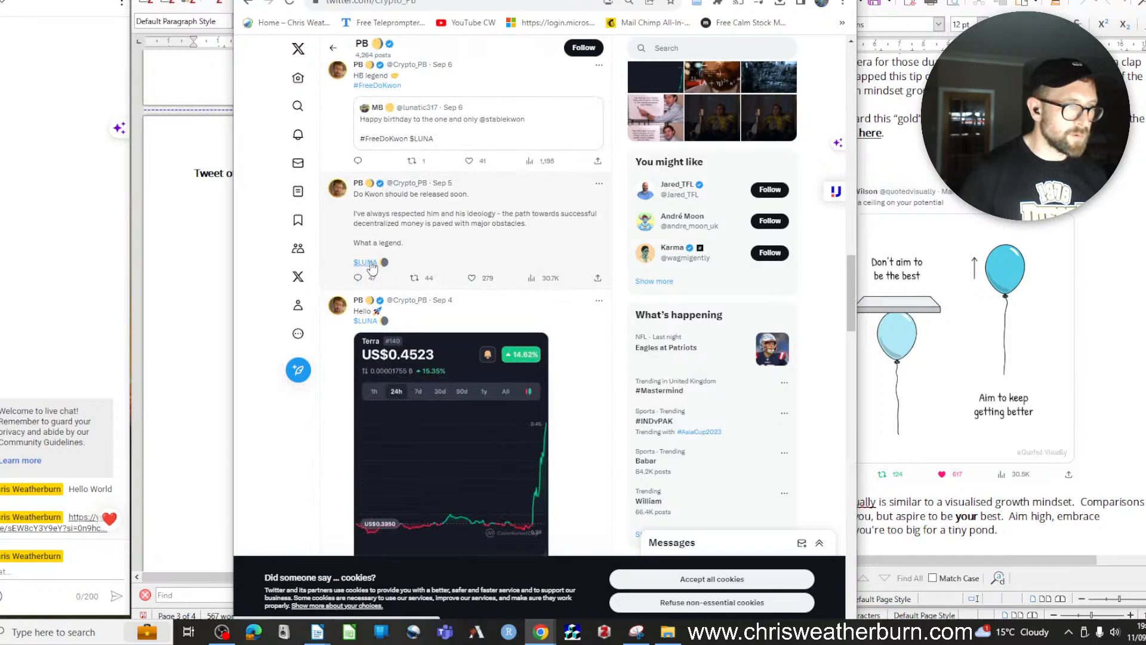
pyautogui.click(248, 3)
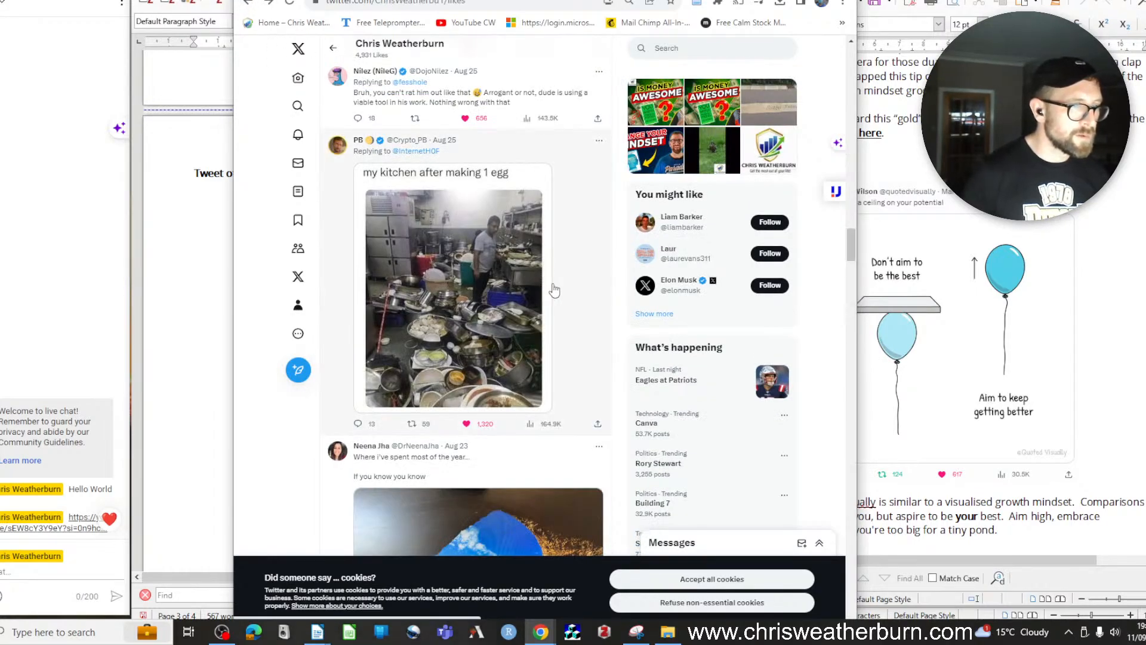
# Examine the older August likes for visual posts such as "Time to stop" and "Make less but bigger decisions", down to last month's balloon tweet
pyautogui.scroll(-10, 545, 281)
pyautogui.scroll(-12, 556, 296)
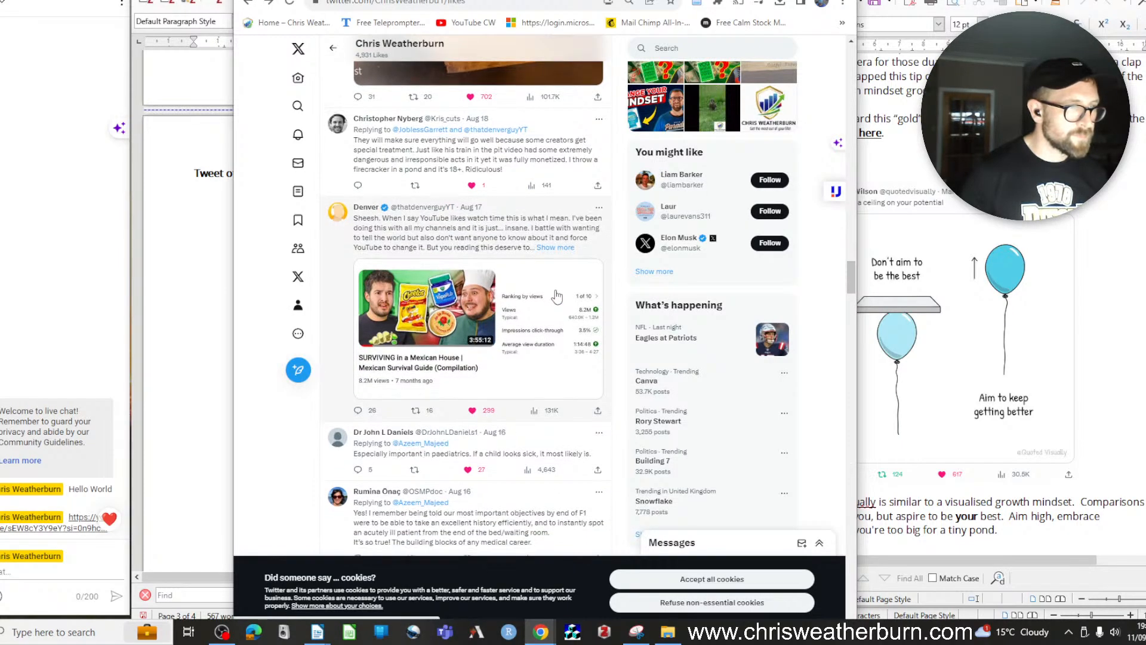
pyautogui.scroll(-10, 555, 294)
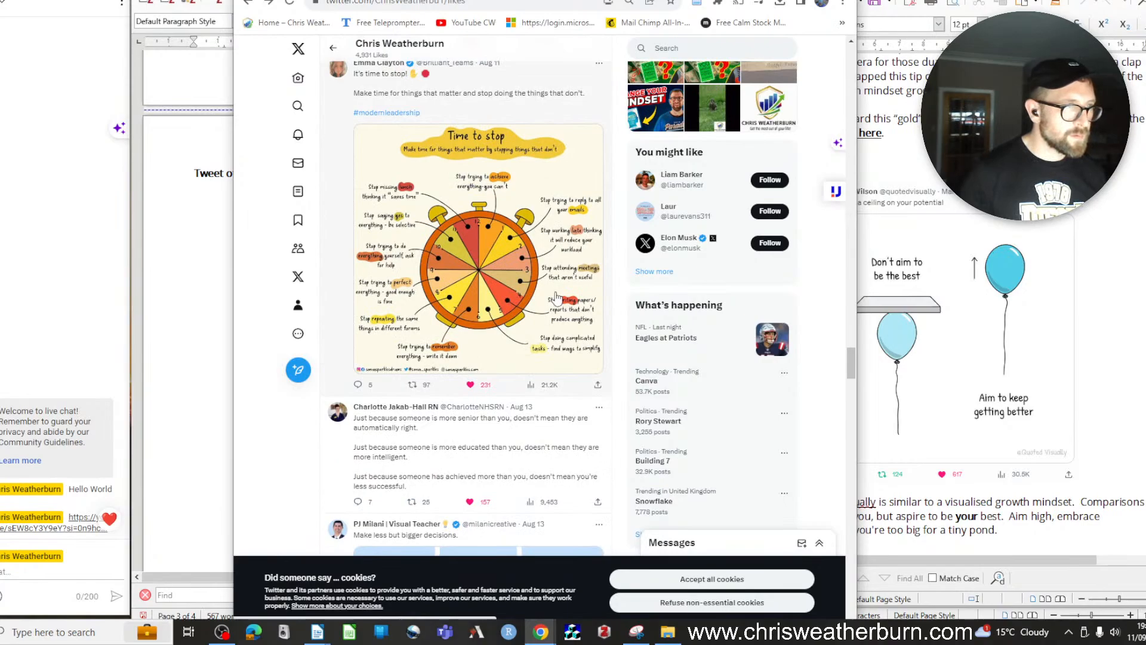
pyautogui.scroll(1, 555, 297)
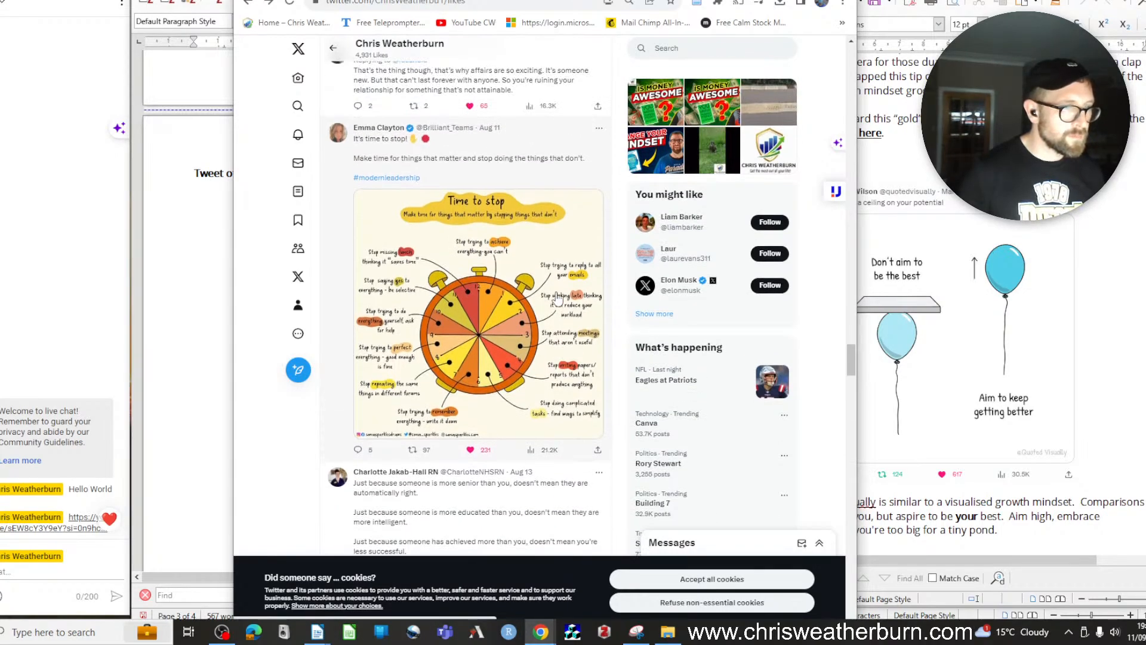
pyautogui.scroll(-6, 557, 299)
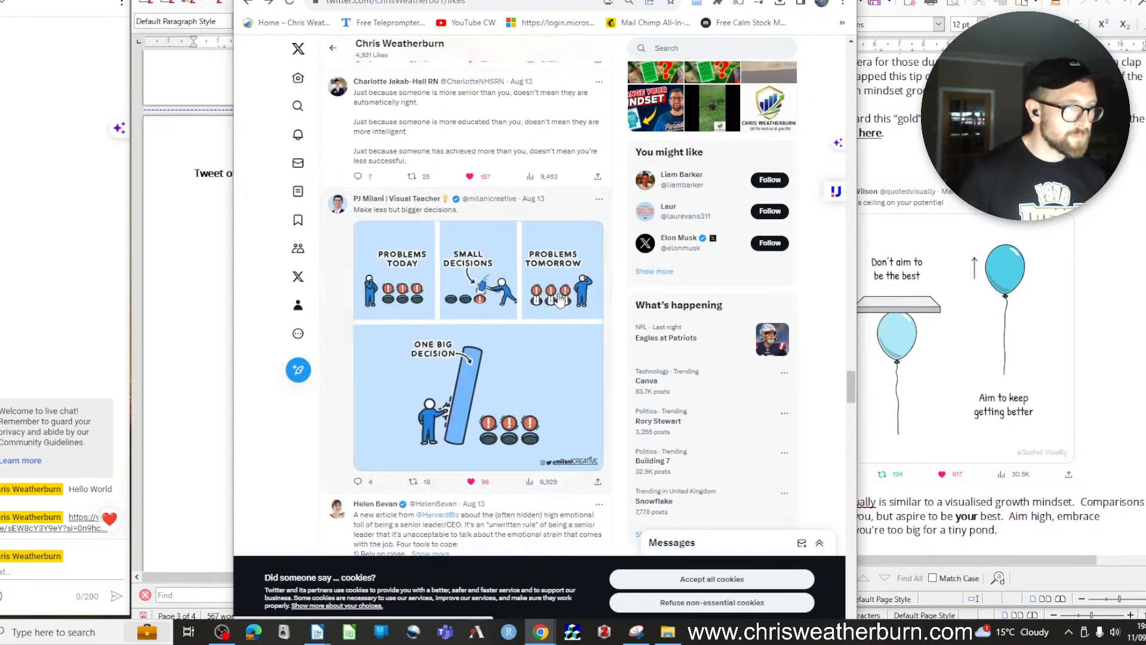
pyautogui.scroll(-12, 559, 301)
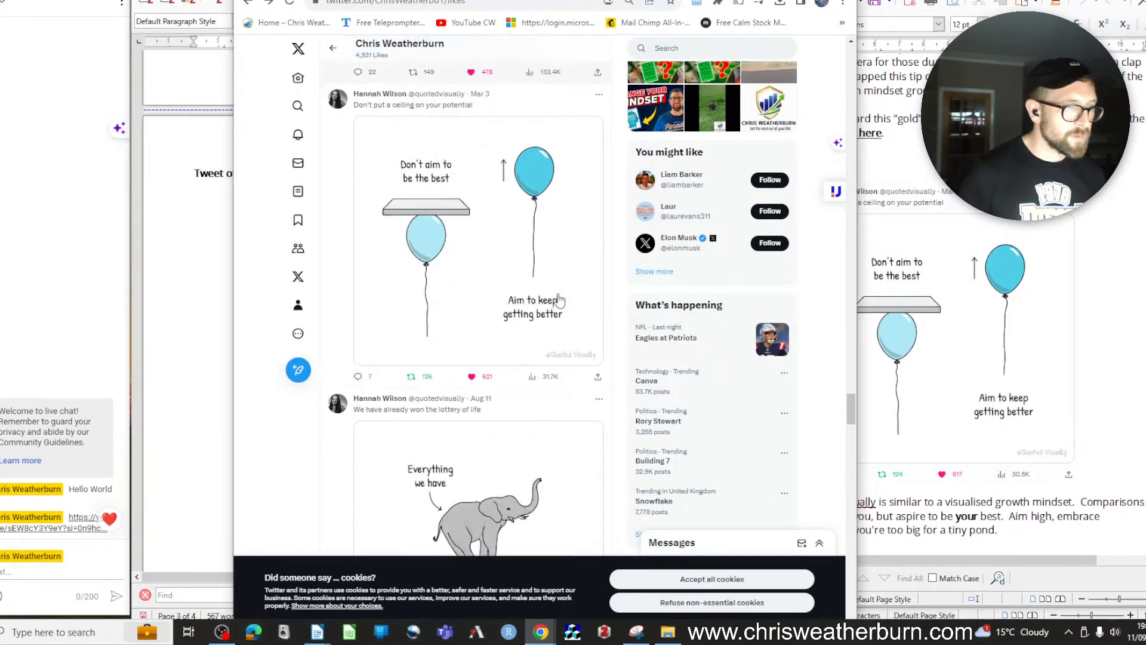
pyautogui.scroll(15, 560, 300)
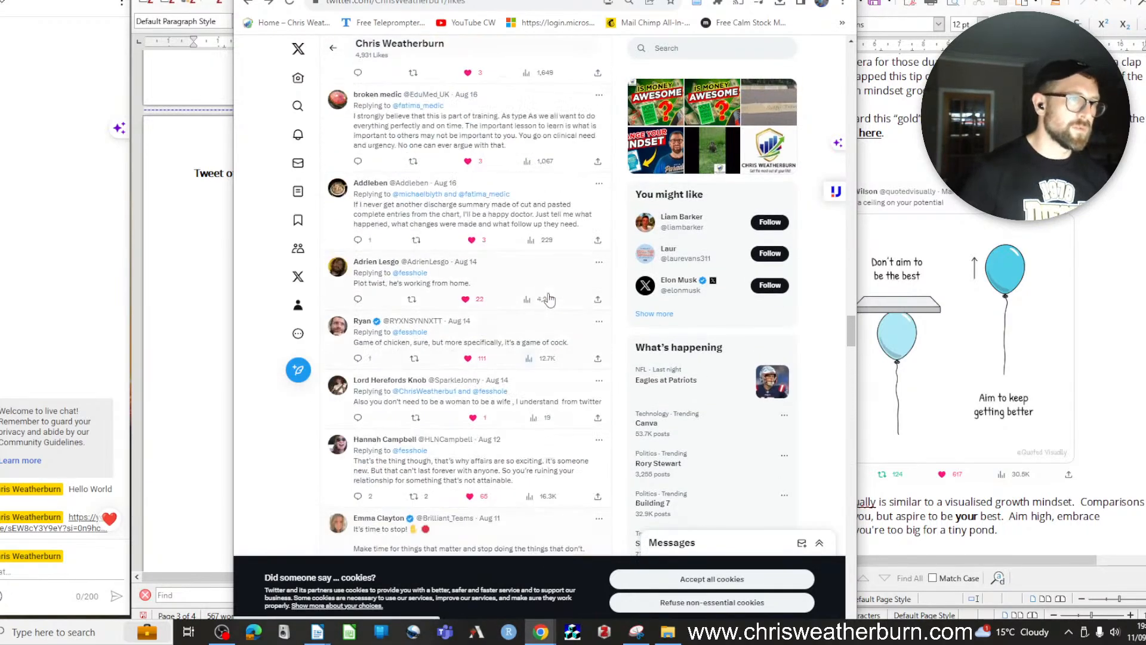
# Capture the "my kitchen after making 1 egg" post, including its author line and engagement counts, with the Snipping Tool
pyautogui.scroll(10, 543, 289)
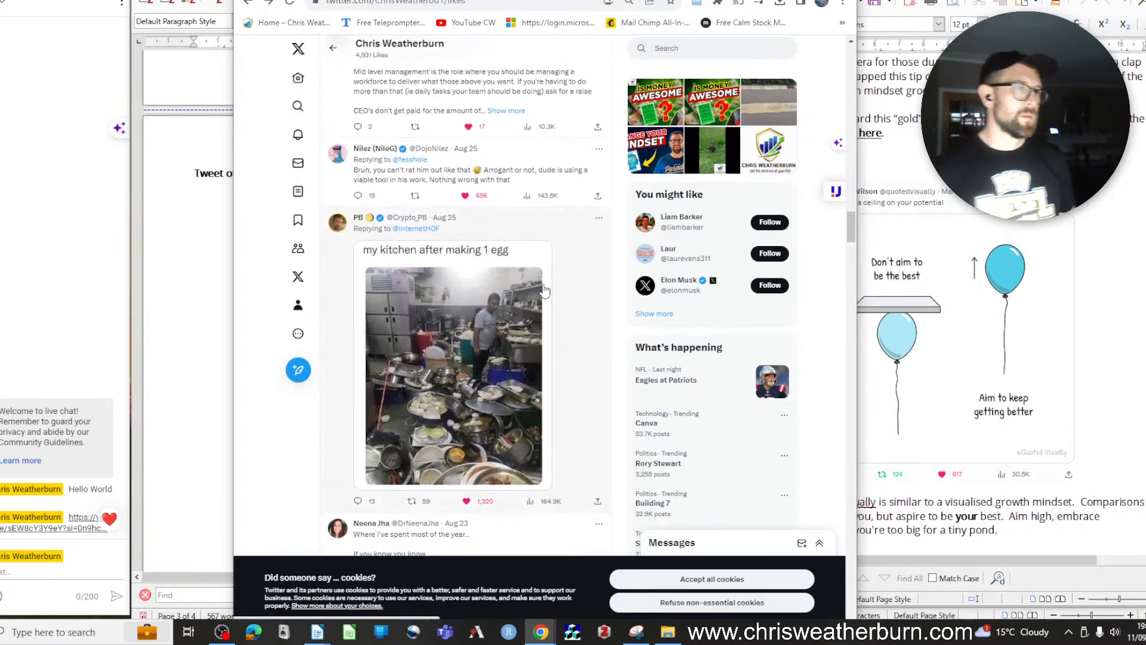
pyautogui.scroll(-2, 539, 293)
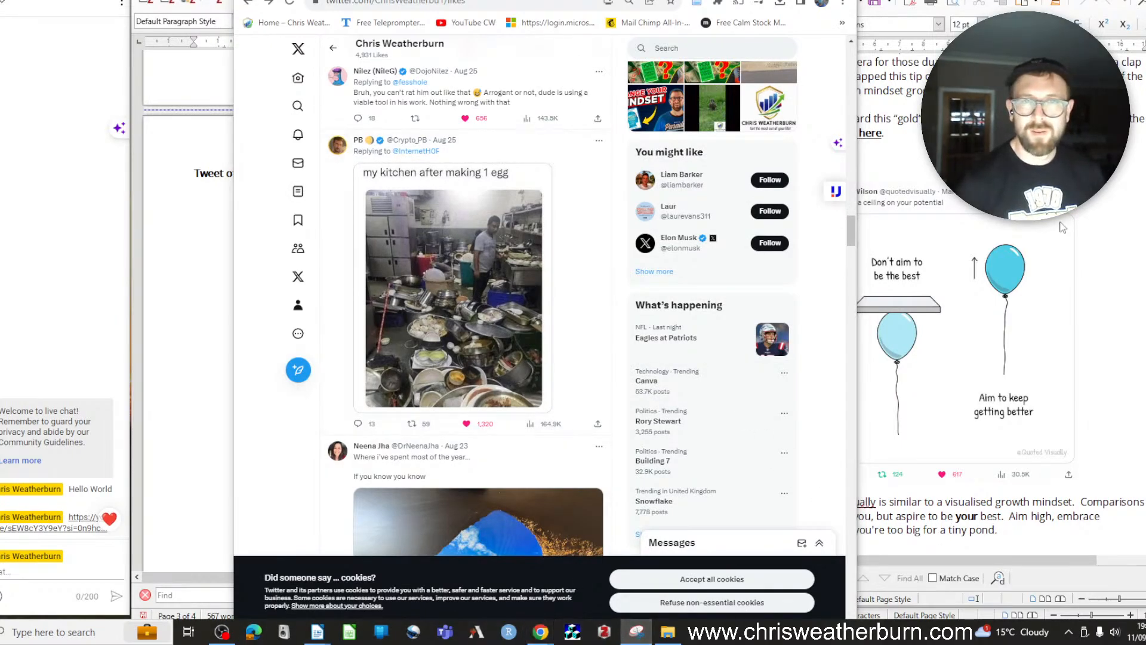
pyautogui.click(637, 633)
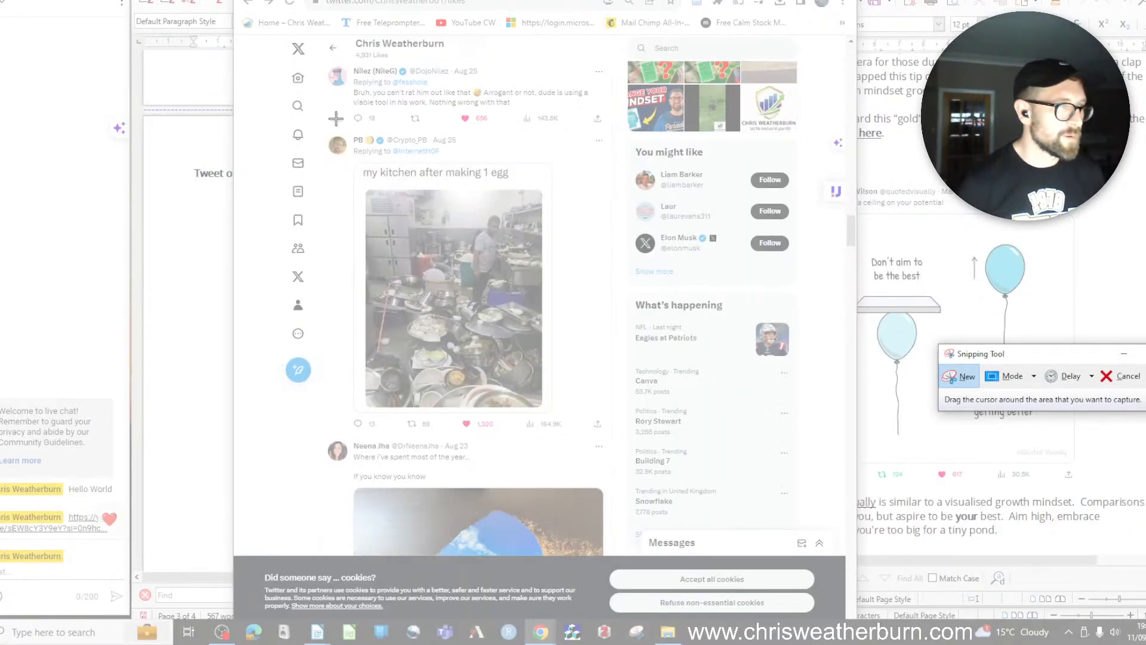
pyautogui.moveTo(324, 130); pyautogui.dragTo(567, 431)
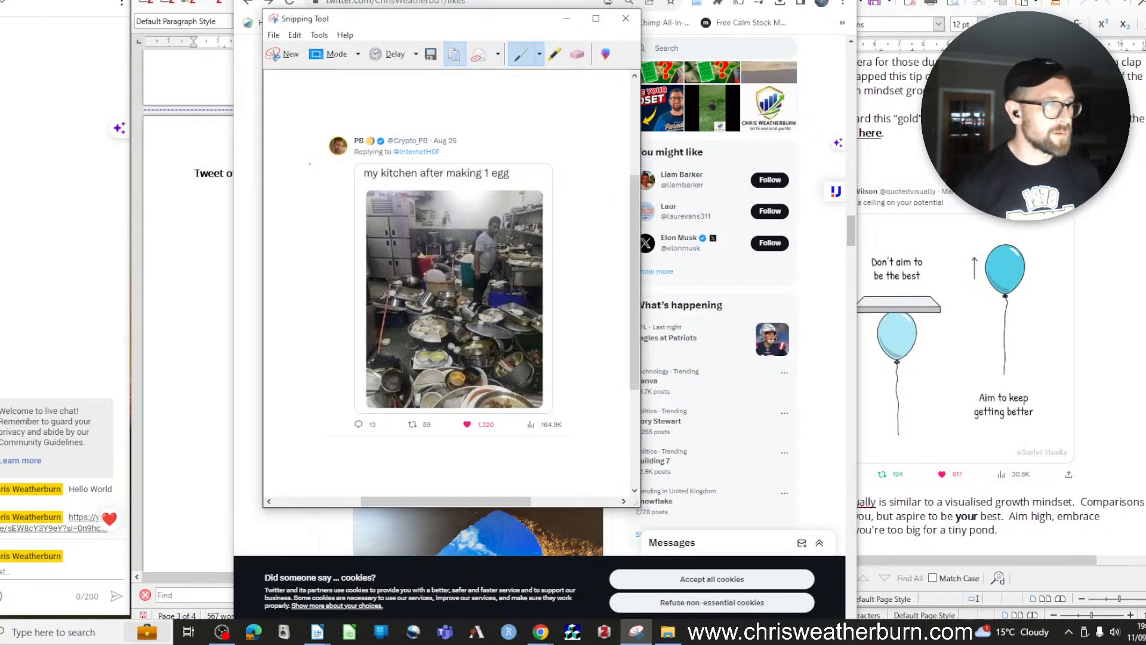
# Paste the captured kitchen post below the Tweet of the Month heading in the newsletter, and clear the browser out of the way
pyautogui.click(191, 218)
pyautogui.click(225, 210)
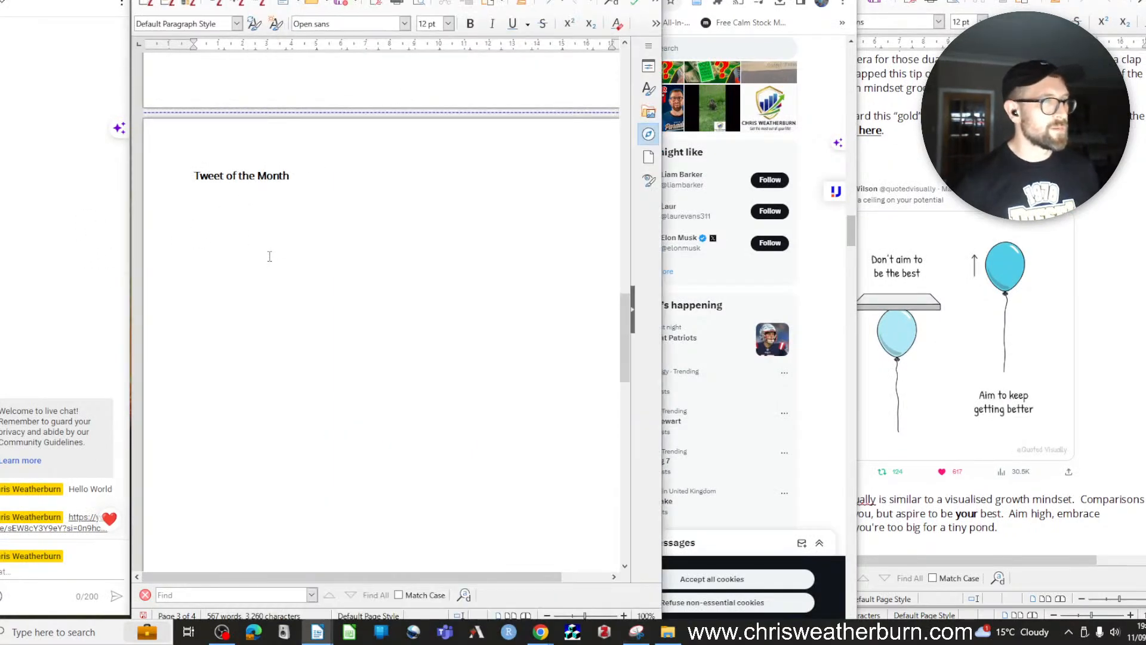
pyautogui.write('f')
pyautogui.press('BackSpace')
pyautogui.hotkey('ctrl', 'v')
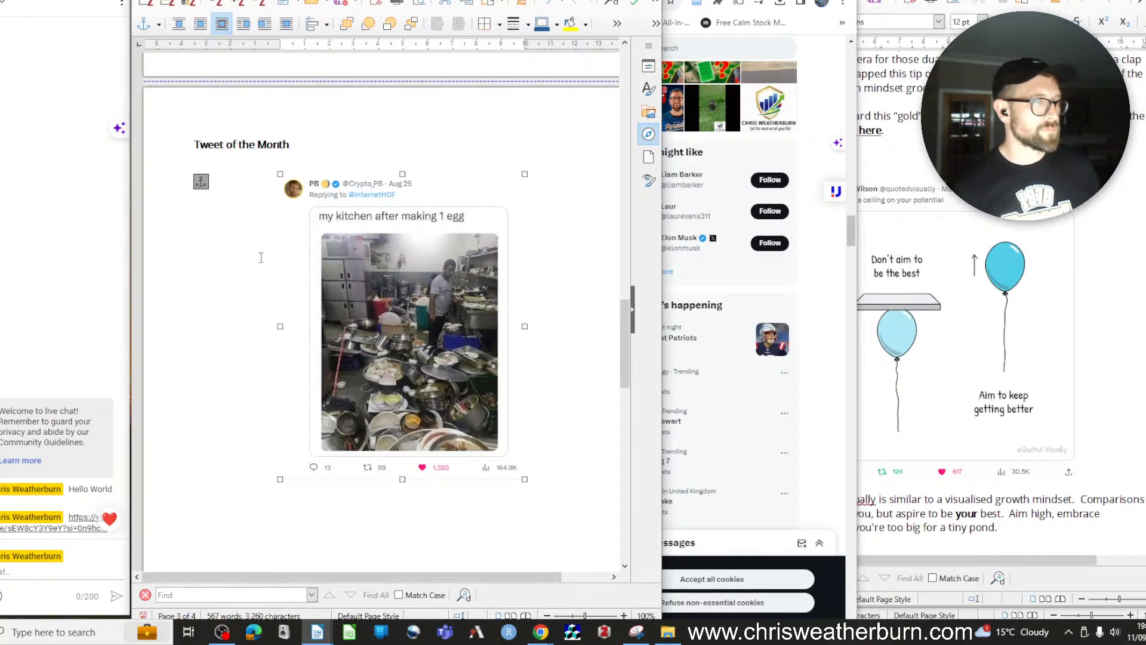
pyautogui.moveTo(736, 0); pyautogui.dragTo(757, 1)
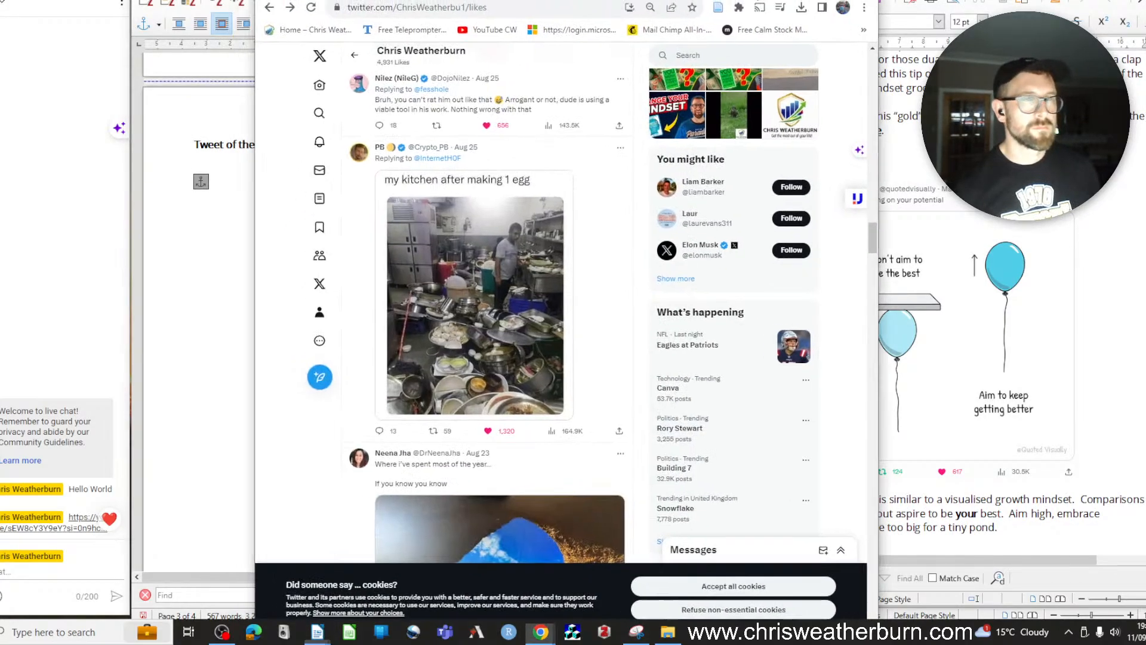
pyautogui.click(807, 0)
# Begin a caption below the pasted kitchen post with "This is what it feels like when other"
pyautogui.click(319, 517)
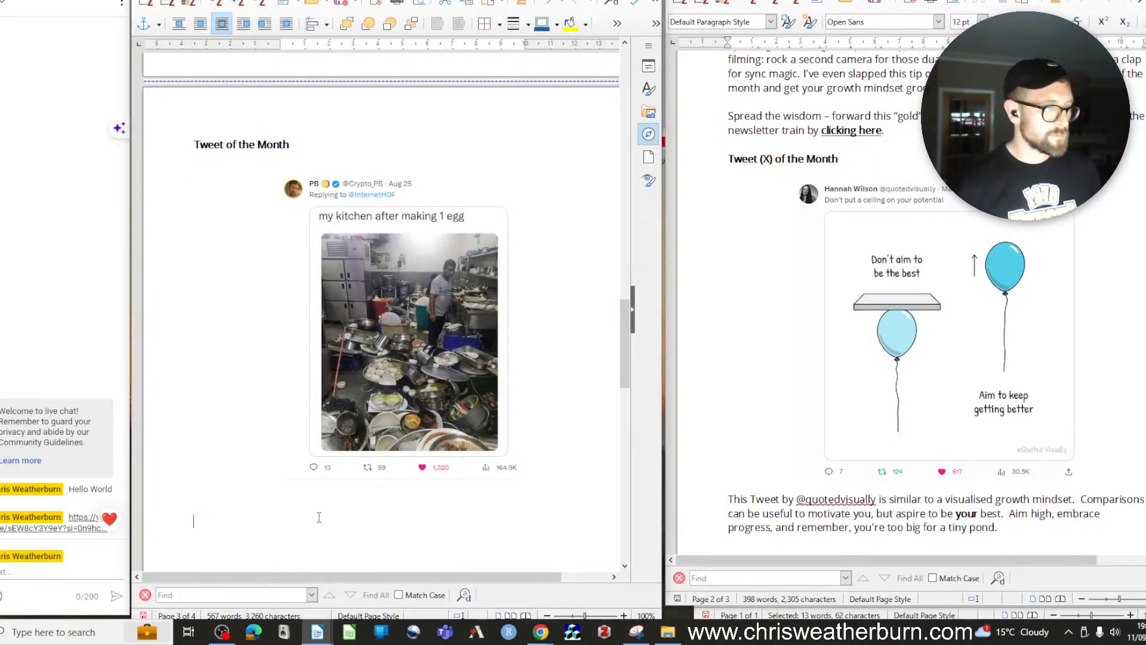
pyautogui.write('Th')
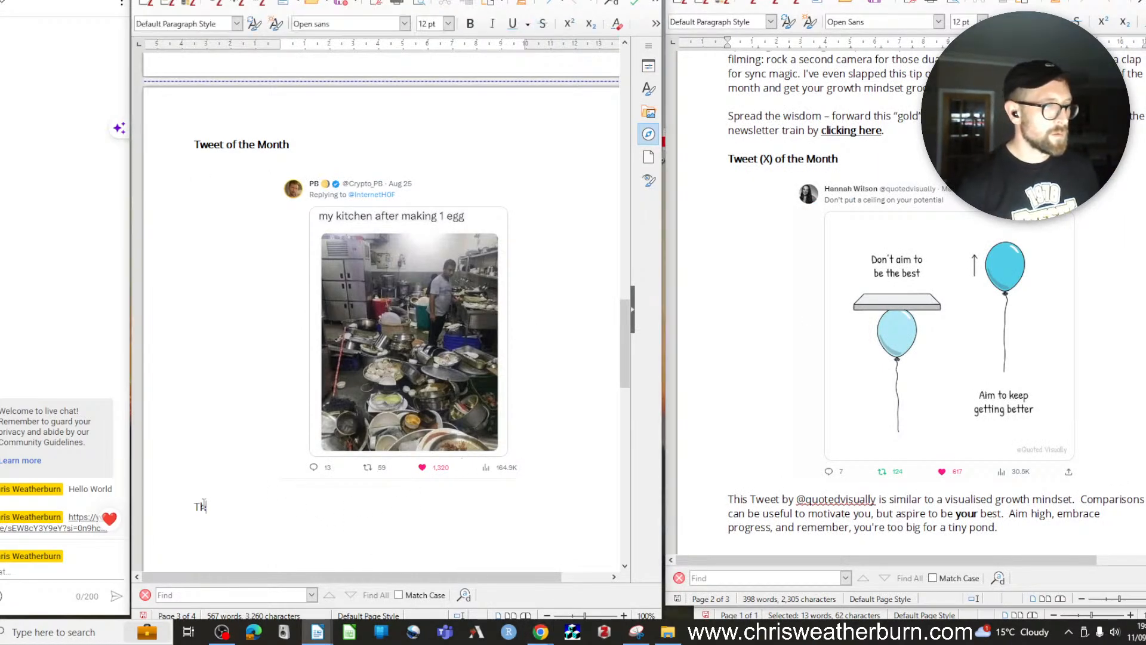
pyautogui.write('is is what i')
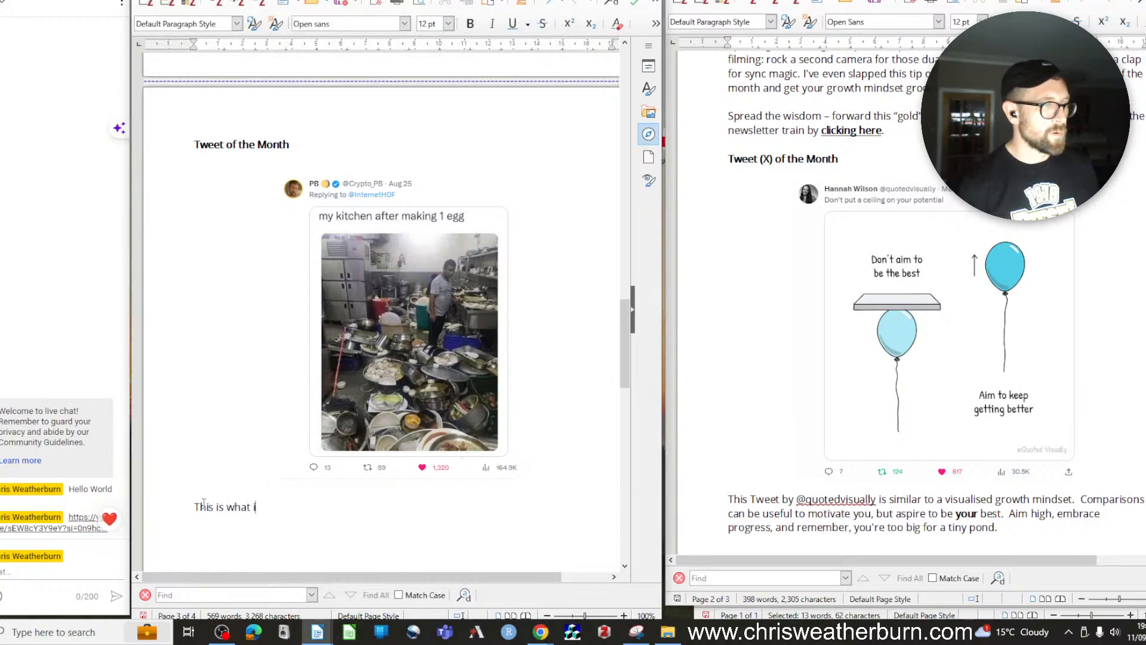
pyautogui.write('t feels like')
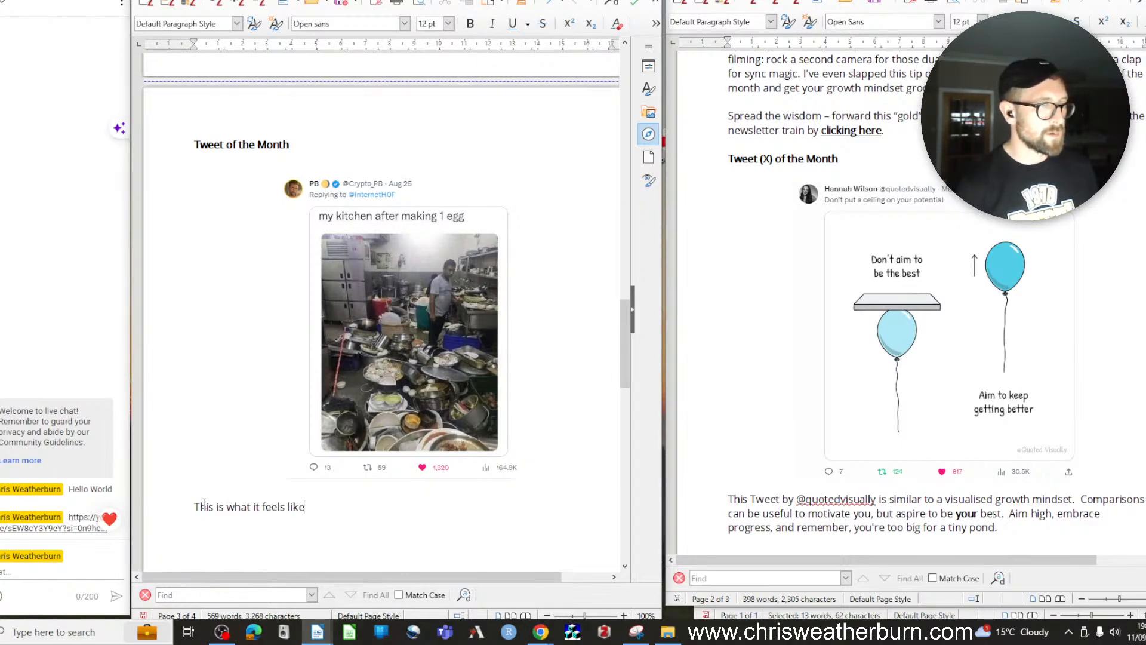
pyautogui.write(' when other')
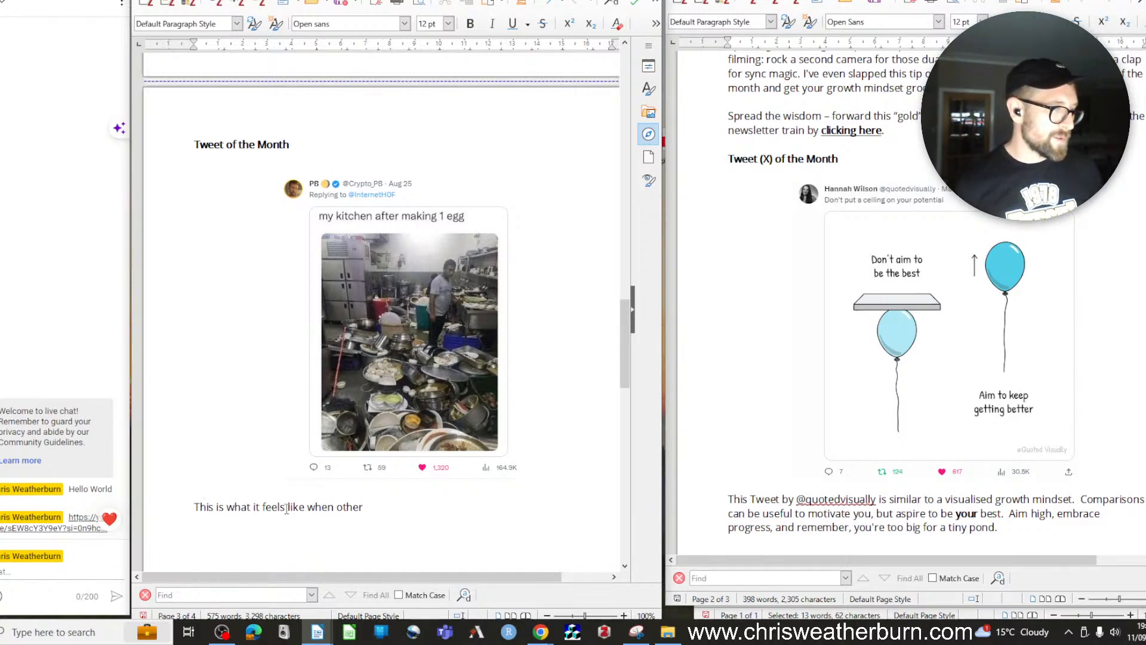
# Reword the caption to "This reminds me of what it can feel like when someone else cooks in the kitchen"
pyautogui.moveTo(287, 507); pyautogui.dragTo(310, 508)
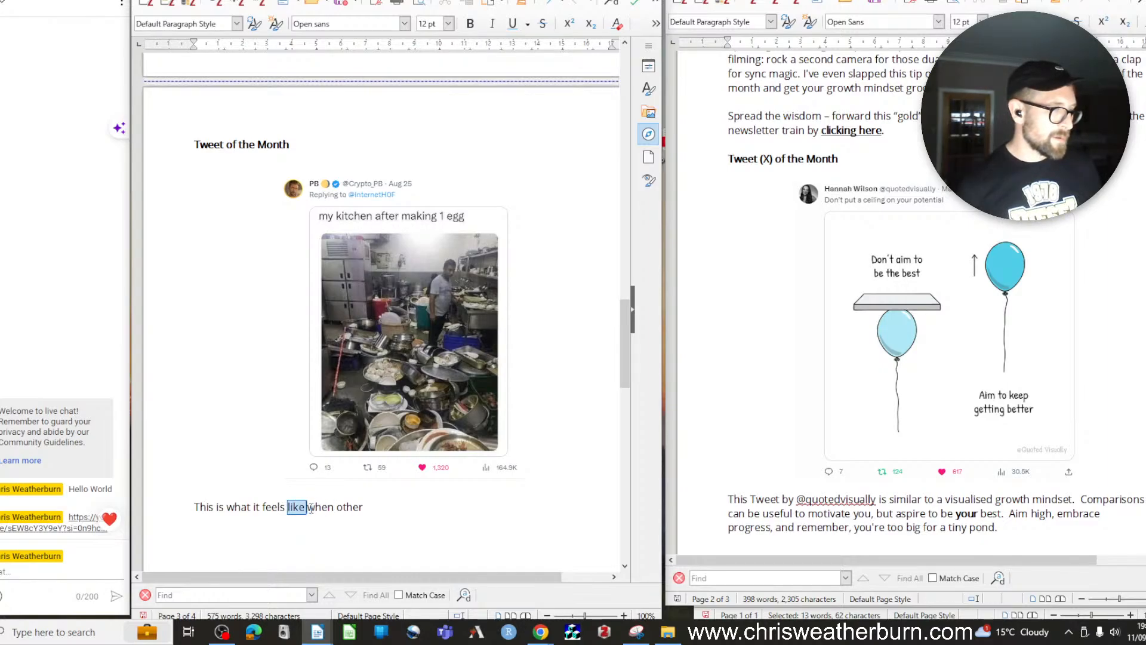
pyautogui.moveTo(216, 507); pyautogui.dragTo(444, 512)
pyautogui.write('reminds me')
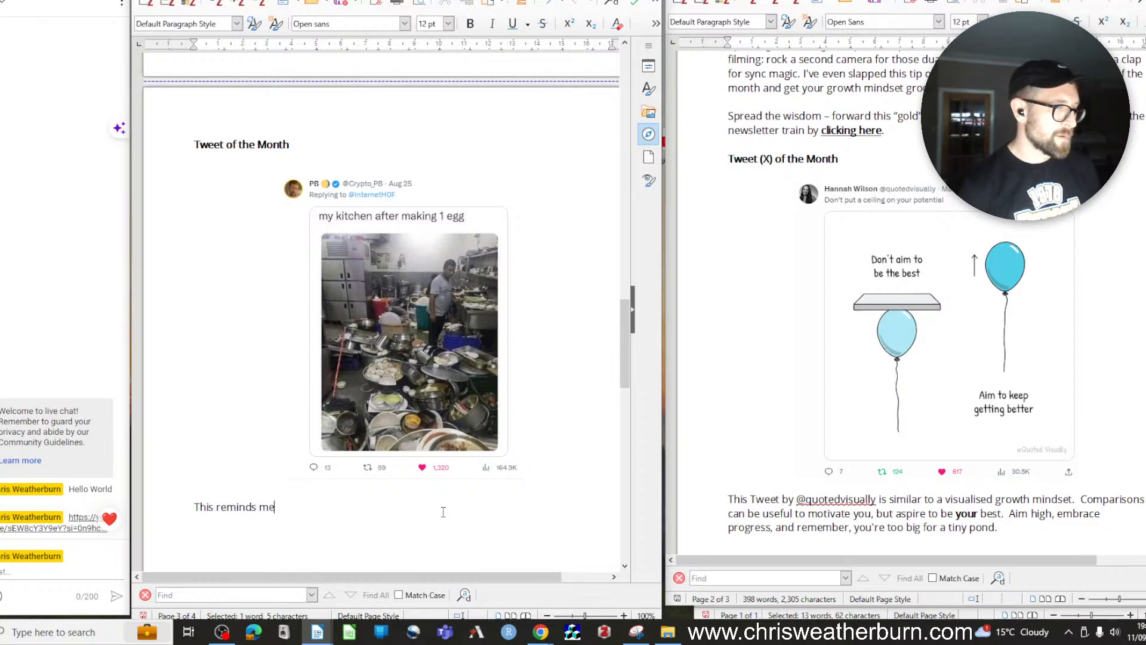
pyautogui.write(' of what it can ')
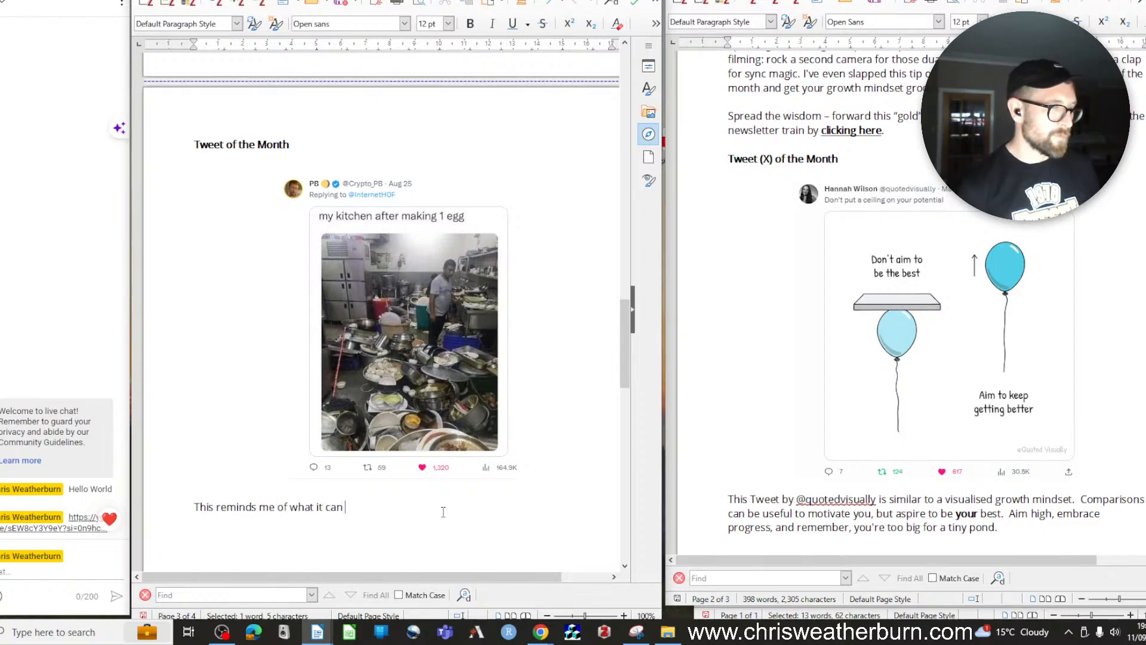
pyautogui.write('feel like when ')
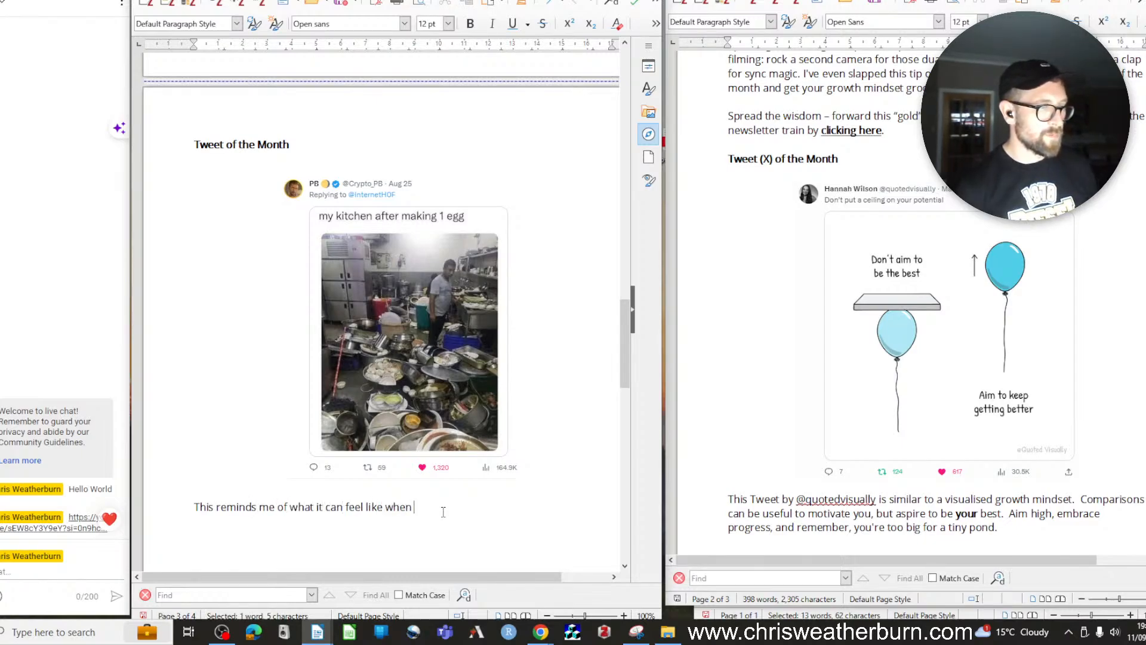
pyautogui.write('someone')
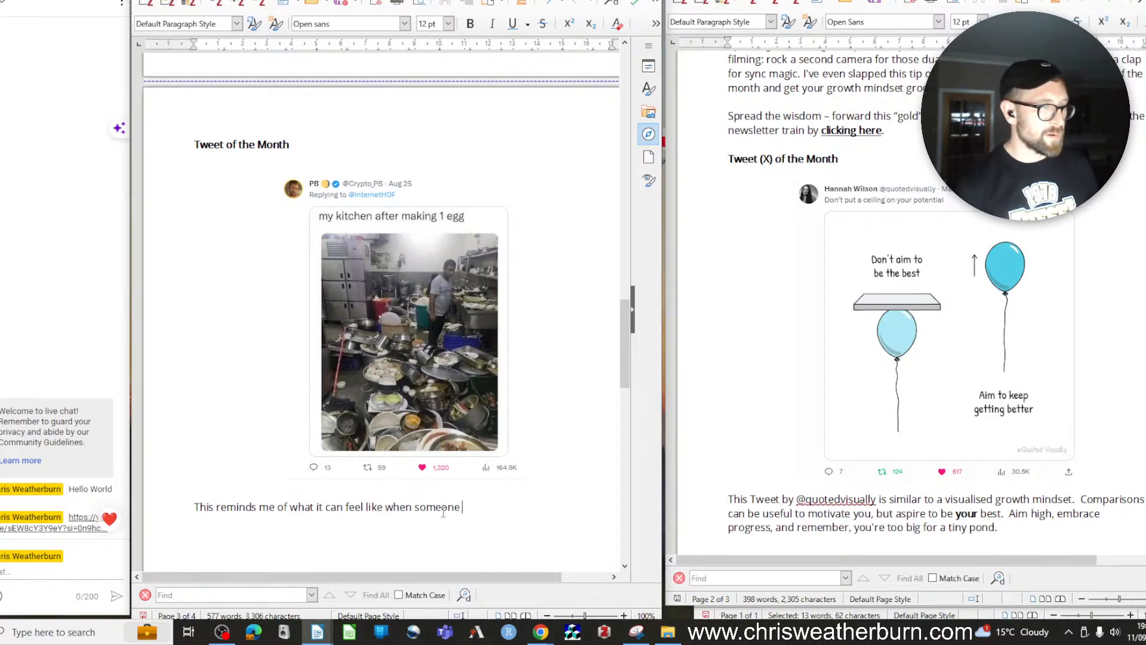
pyautogui.write(' else cooks in t')
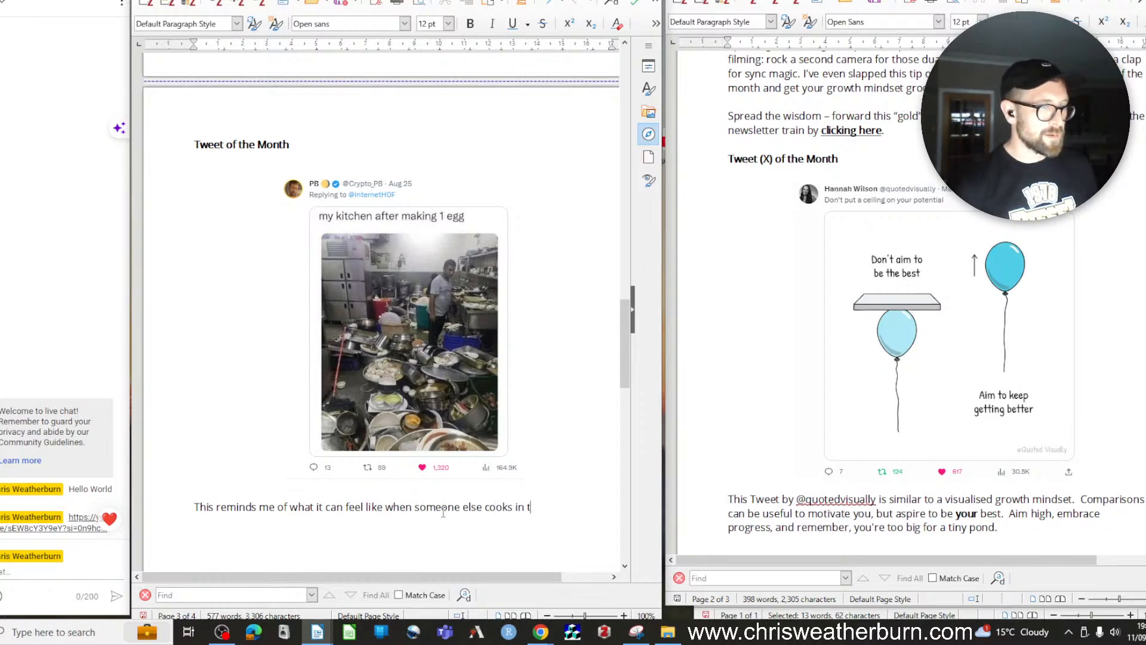
pyautogui.write('he kitc')
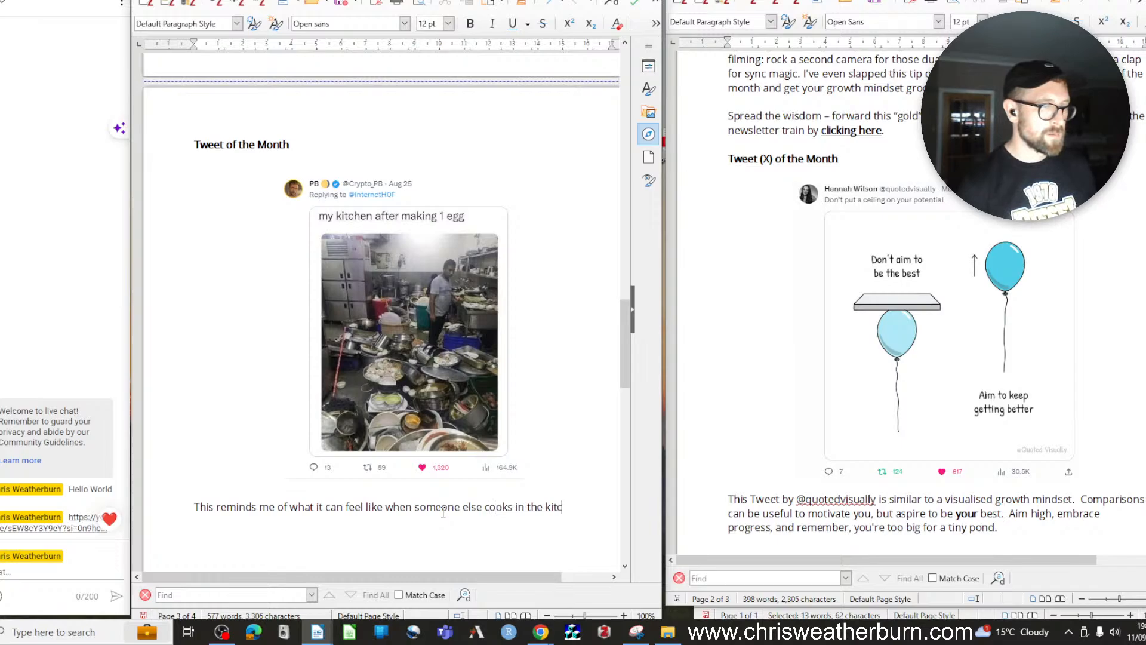
pyautogui.write('hen')
# Extend the caption with "– negotiation skills are important not just relating to money!", correcting the spelling of "negotiation"
pyautogui.write(' - ne')
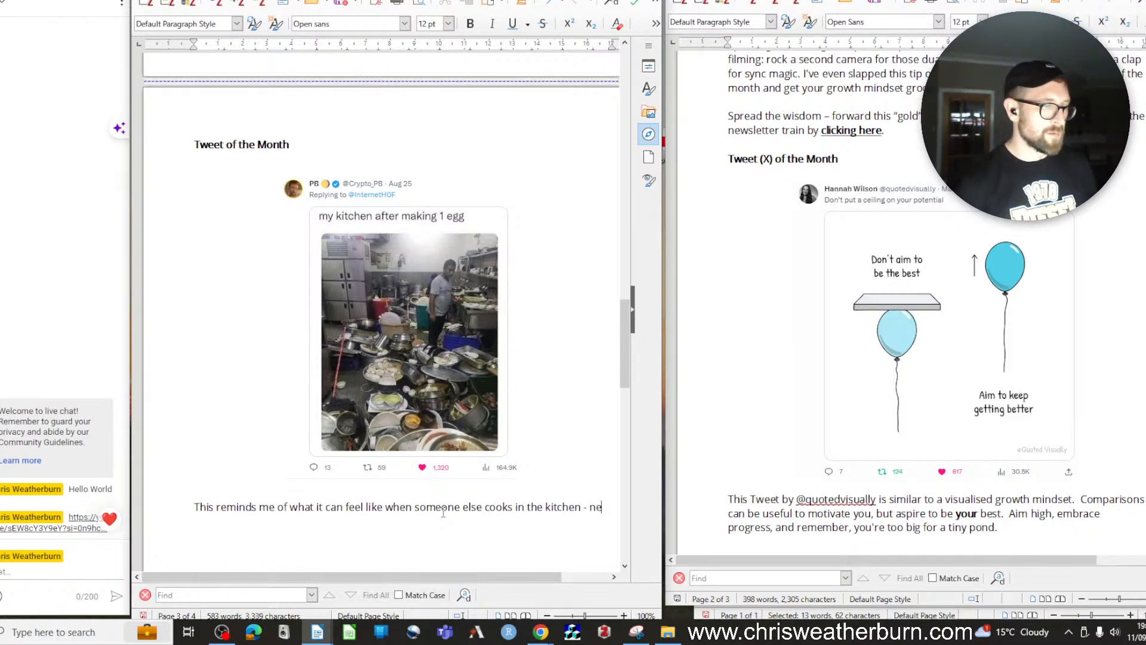
pyautogui.write('gotation ski')
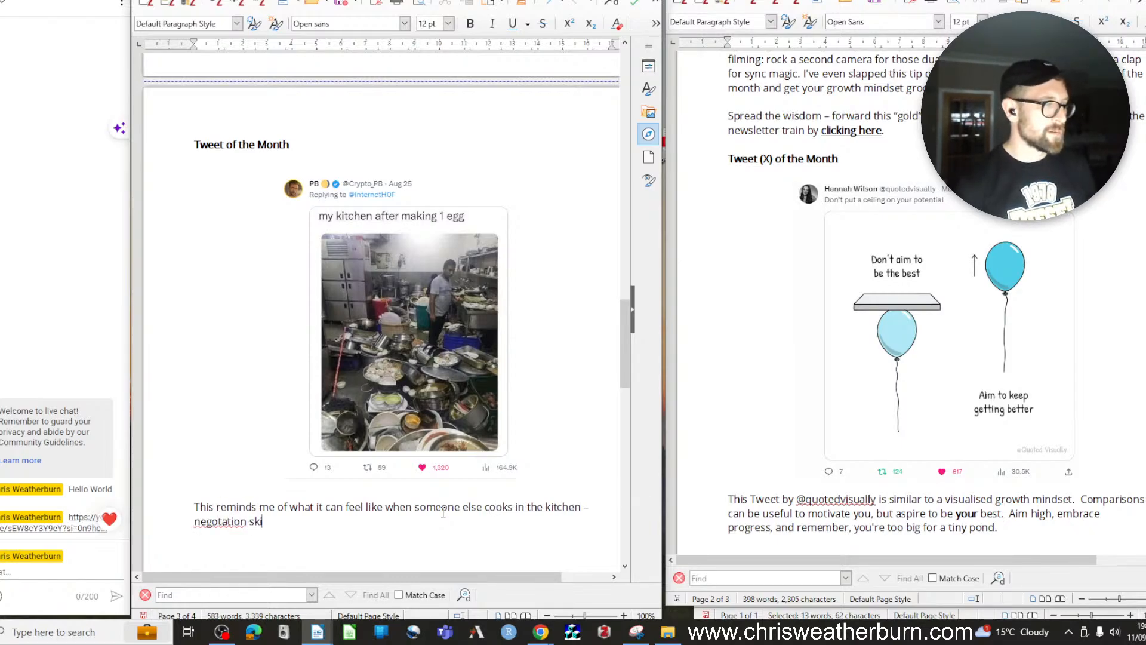
pyautogui.write('lls are importan')
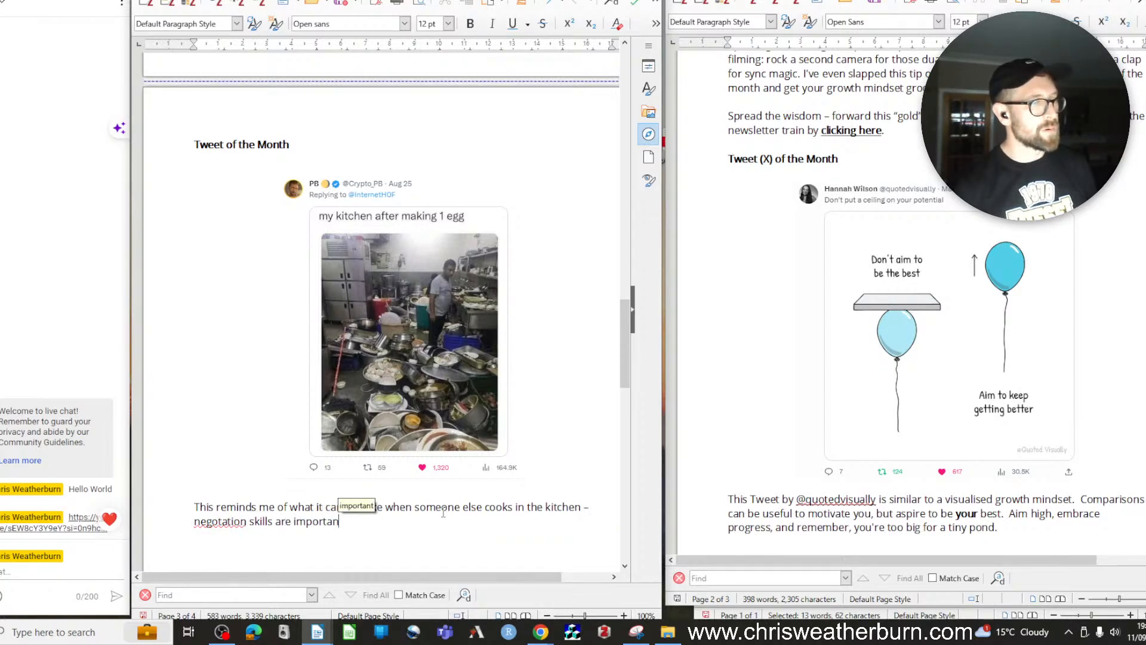
pyautogui.write('t not just ')
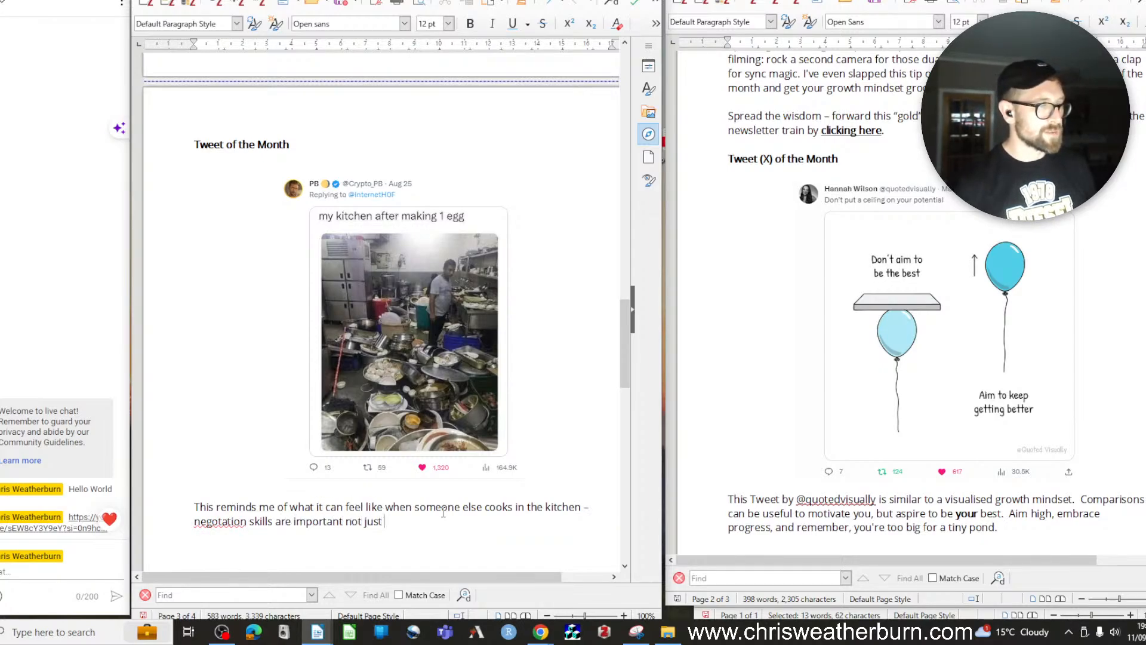
pyautogui.write('relating to ')
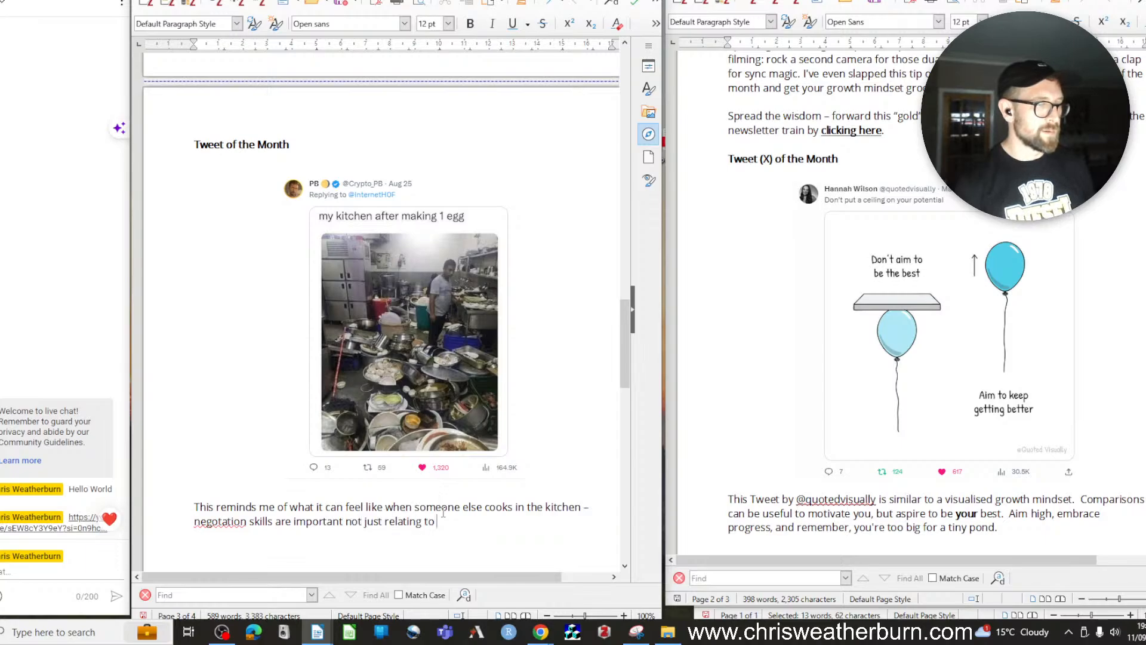
pyautogui.write('money!')
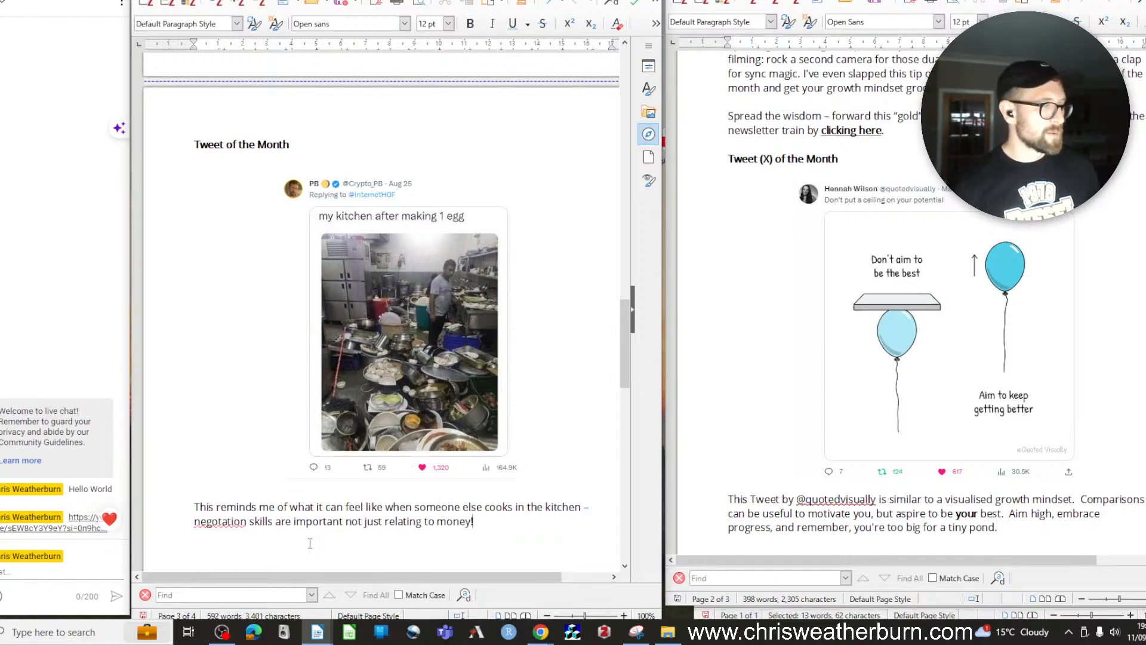
pyautogui.rightClick(241, 523)
pyautogui.click(268, 325)
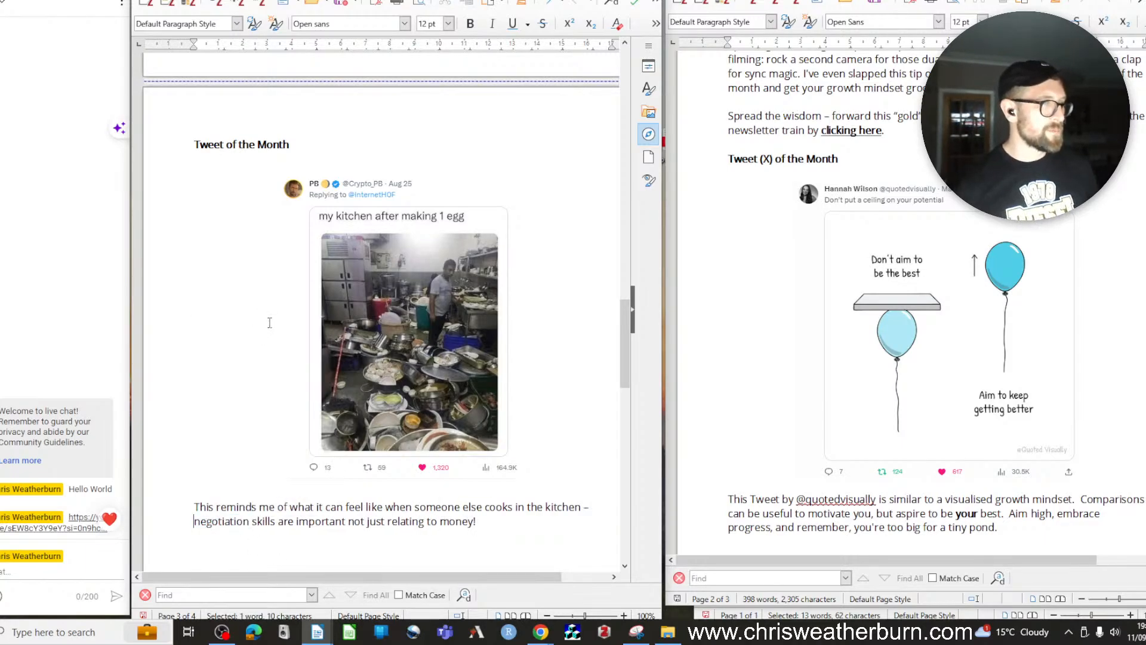
# Delete the surplus blank lines between the tweet caption and the "Please forward this to your friends" line
pyautogui.scroll(-5, 288, 331)
pyautogui.scroll(-1, 288, 330)
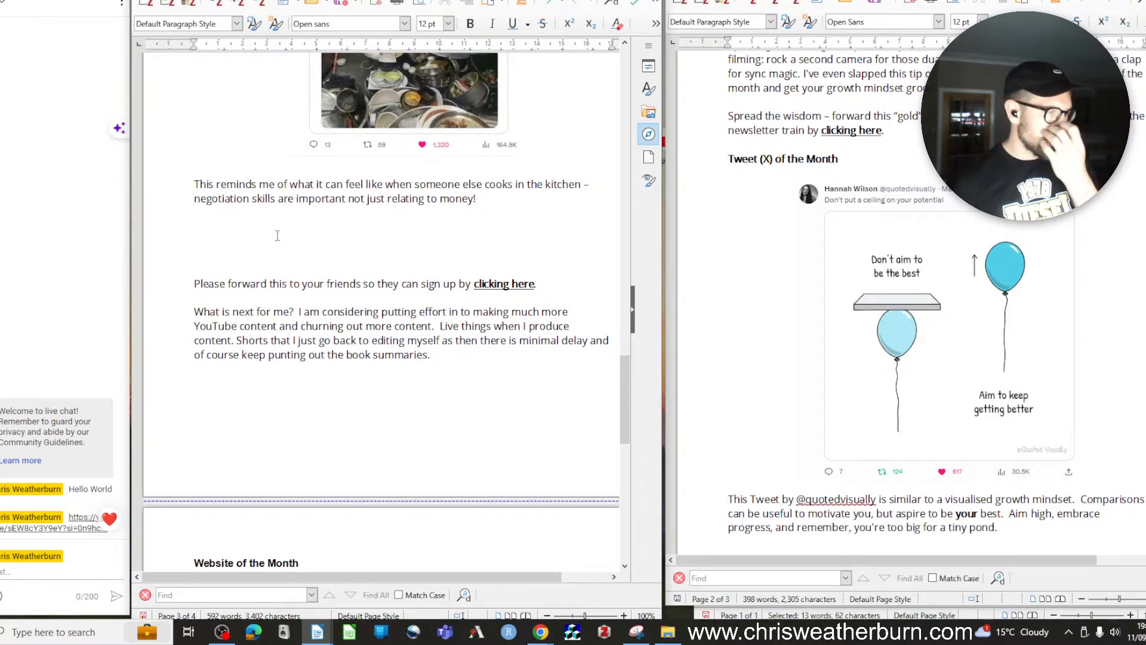
pyautogui.moveTo(247, 222); pyautogui.dragTo(269, 267)
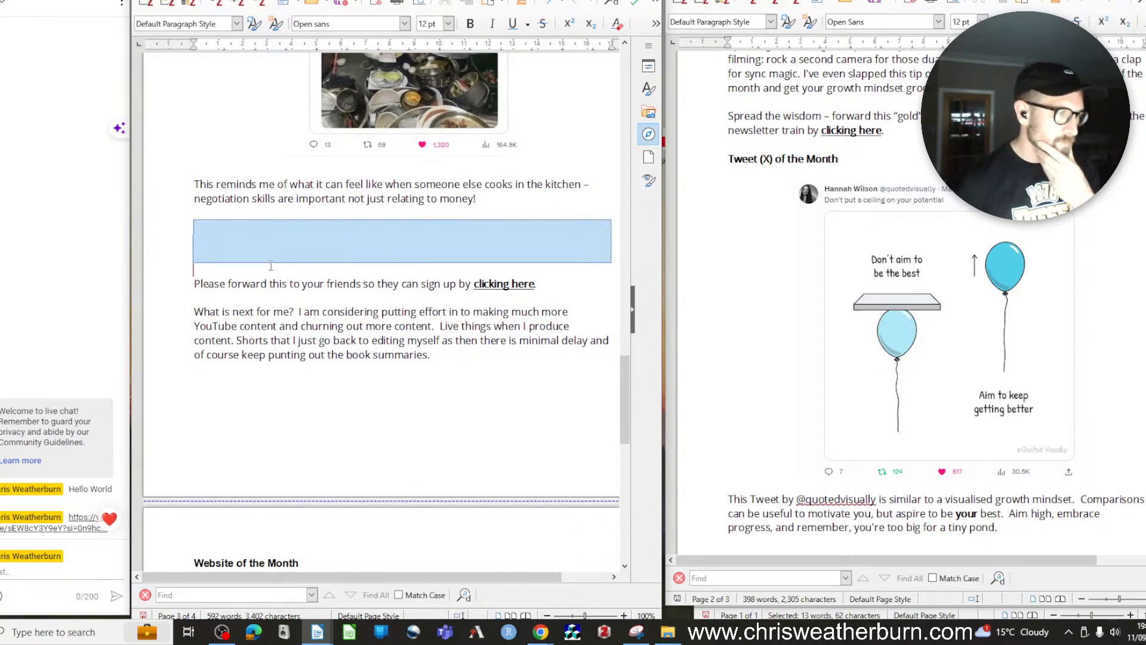
pyautogui.press('Delete')
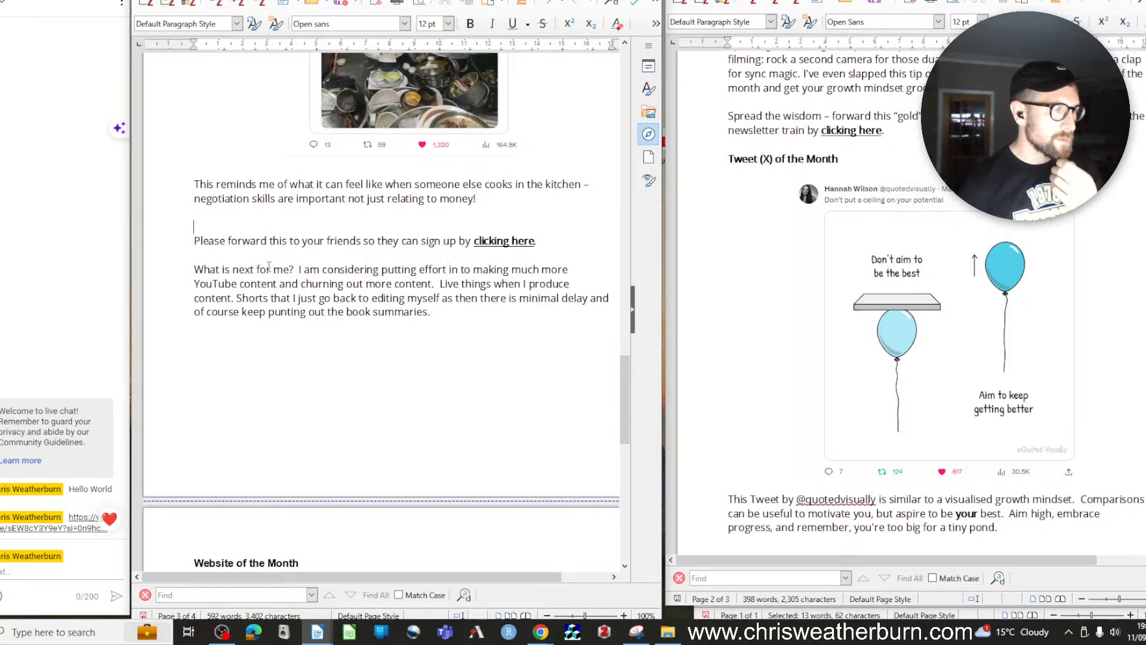
pyautogui.press('Delete')
# Move the "What is next for me?" paragraph from the end of the Tweet of the Month section to below "Other people are not idiots"
pyautogui.moveTo(495, 302); pyautogui.dragTo(133, 257)
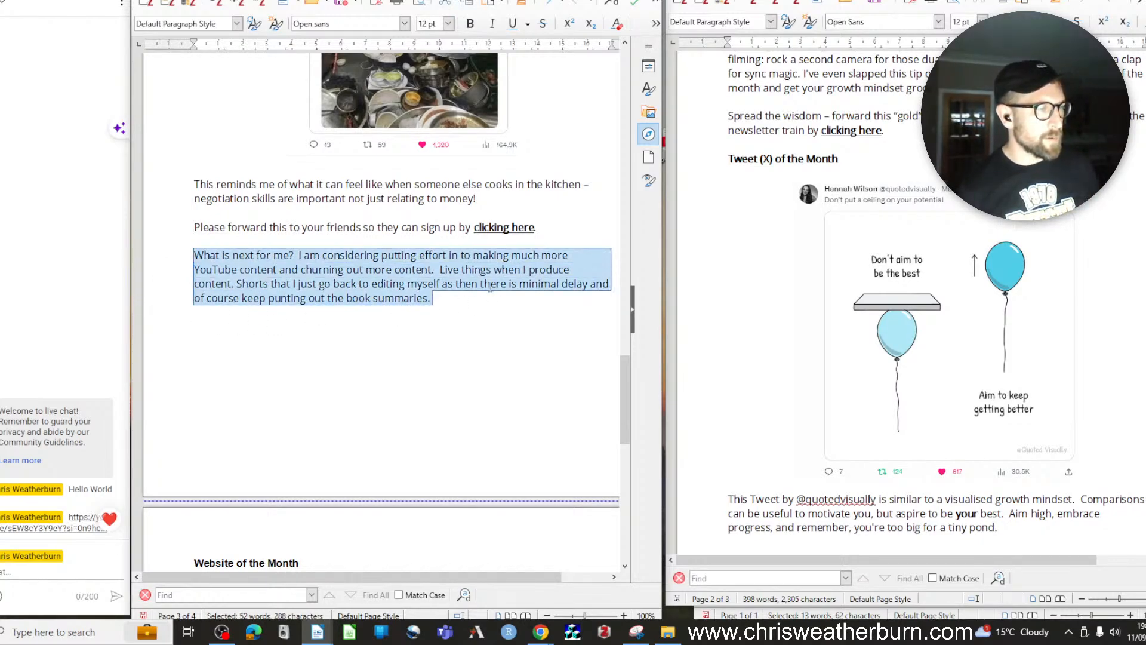
pyautogui.press('Delete')
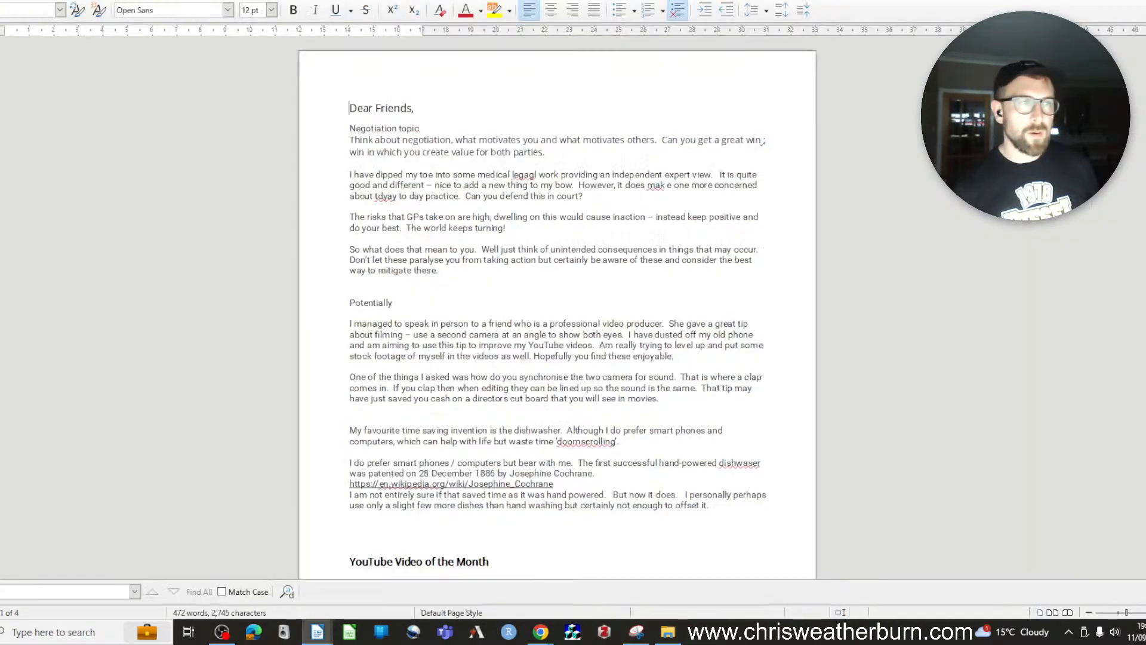
pyautogui.scroll(-10, 542, 272)
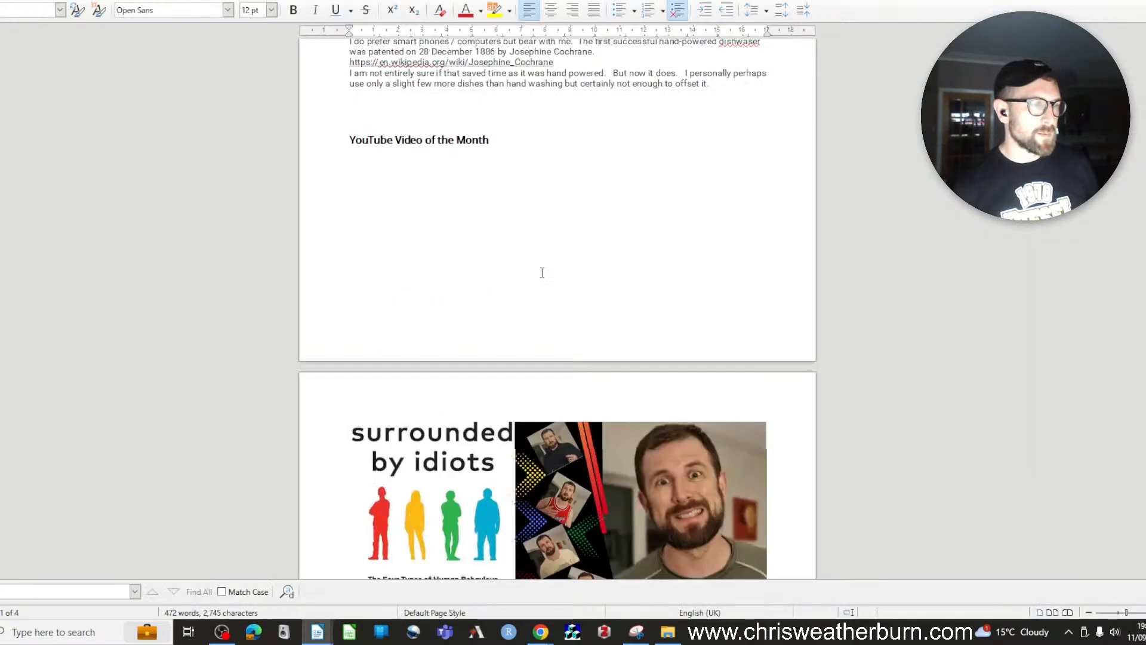
pyautogui.scroll(-15, 542, 272)
pyautogui.scroll(5, 415, 287)
pyautogui.click(390, 121)
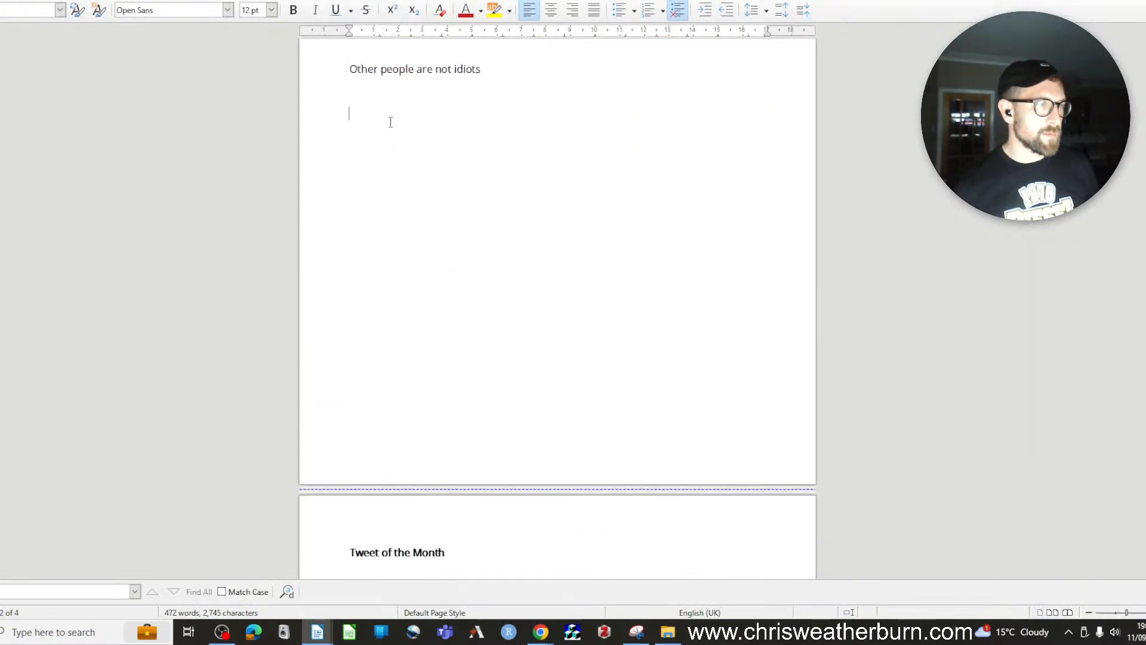
pyautogui.hotkey('ctrl', 'v')
pyautogui.scroll(20, 532, 227)
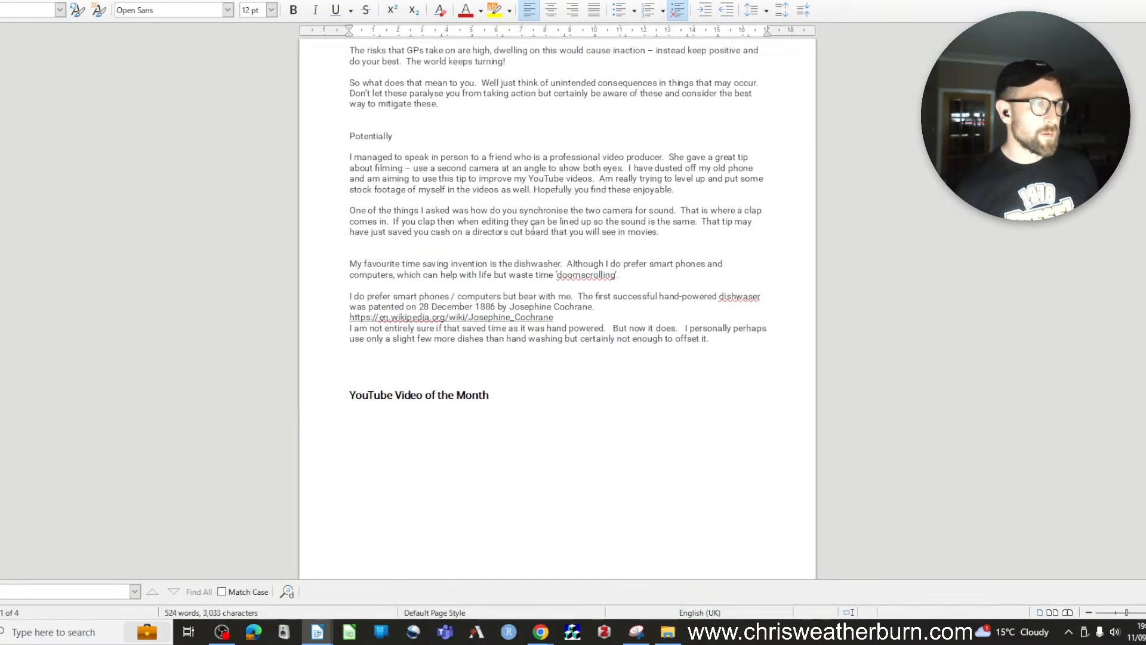
pyautogui.scroll(4, 532, 227)
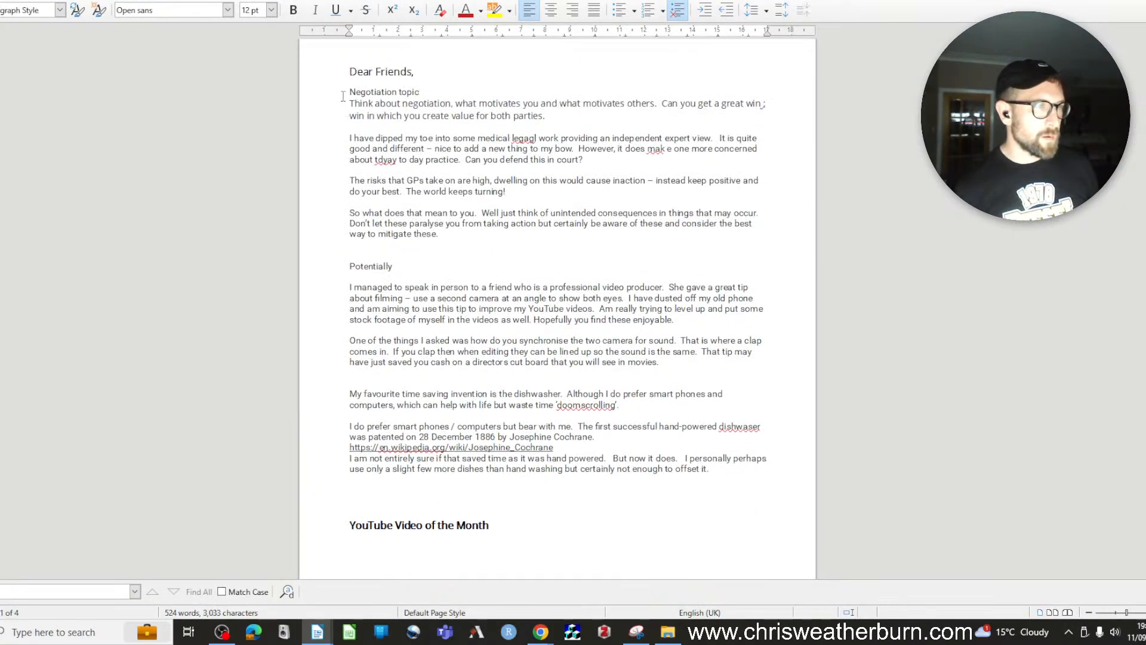
# Delete the "Negotiation topic" line and the negotiation paragraph below the "Dear Friends," greeting
pyautogui.moveTo(343, 96); pyautogui.dragTo(633, 125)
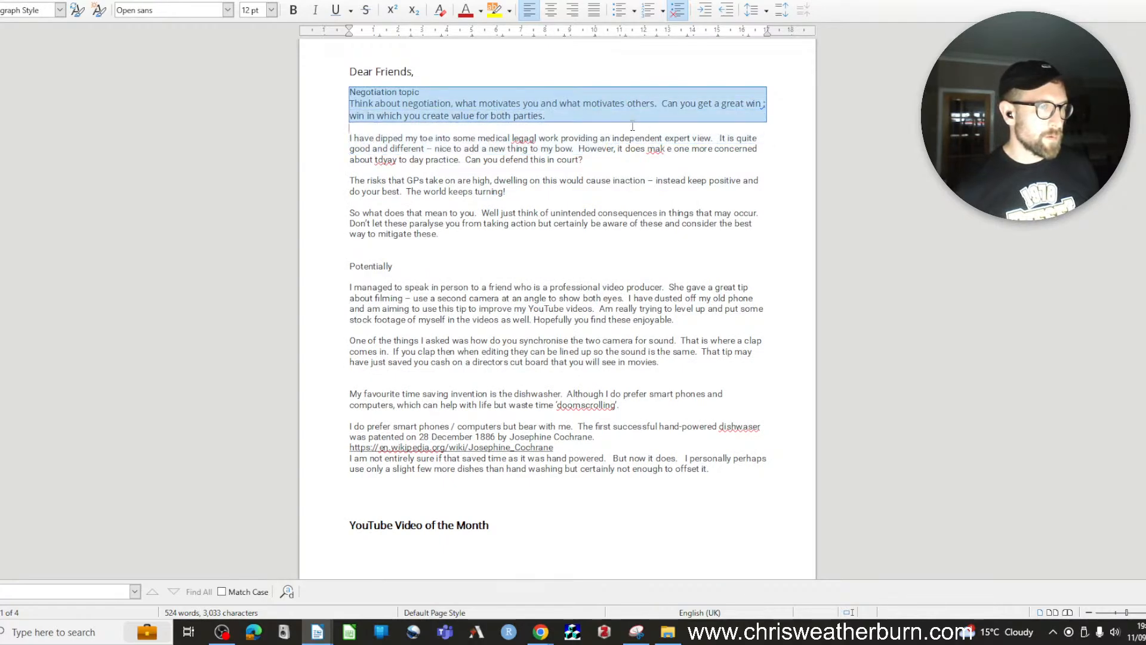
pyautogui.press('Delete')
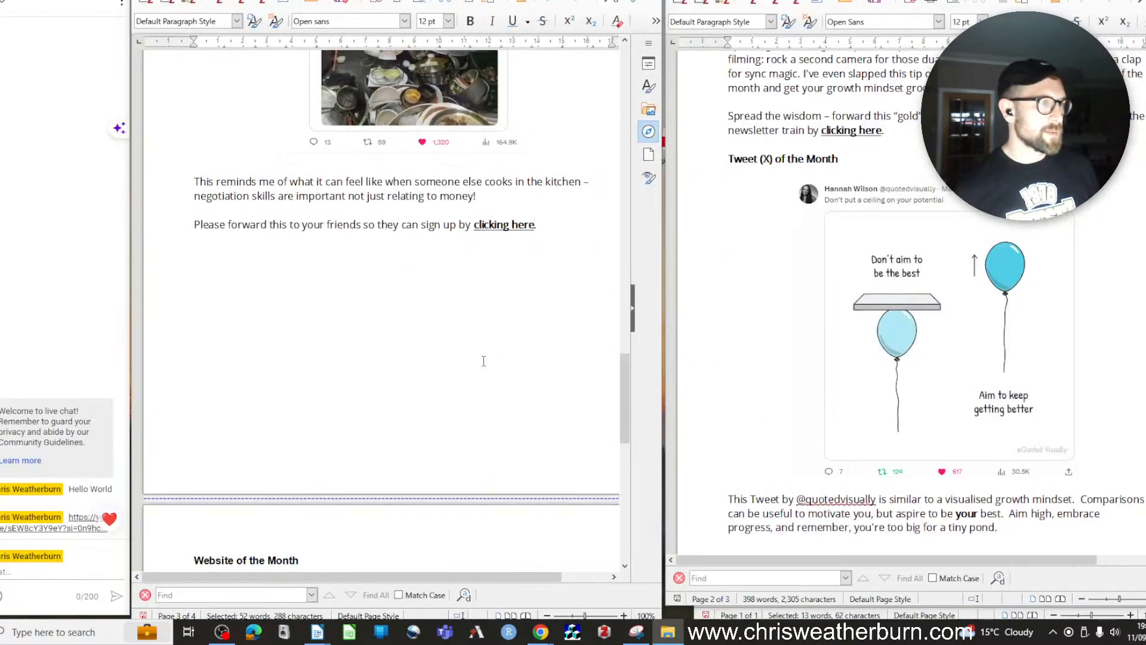
# Delete the MoMA description and the Chrome plugin link and text from the Website of the Month section, keeping the moma.org link
pyautogui.scroll(-1, 455, 298)
pyautogui.scroll(-12, 456, 298)
pyautogui.scroll(2, 380, 338)
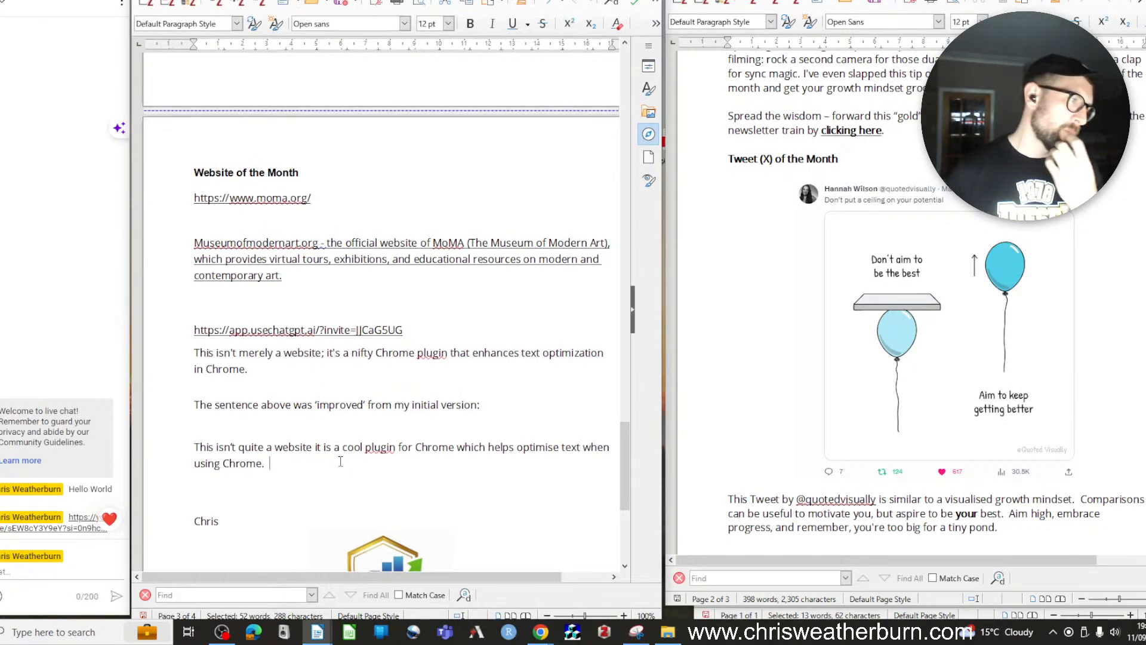
pyautogui.moveTo(340, 463); pyautogui.dragTo(176, 242)
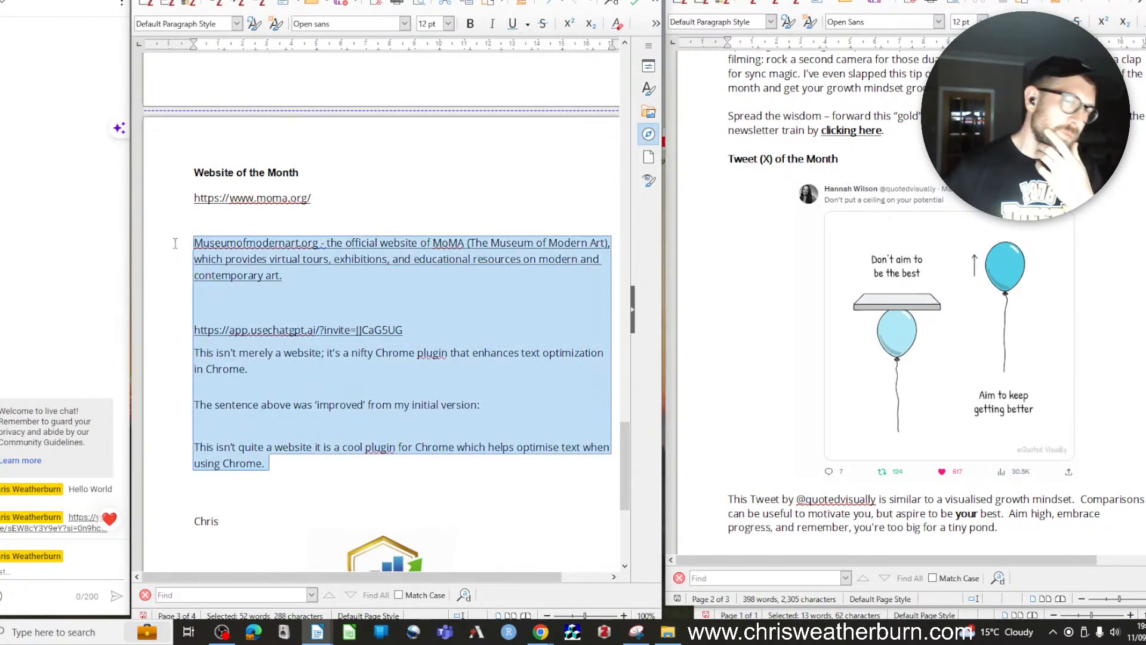
pyautogui.press('Delete')
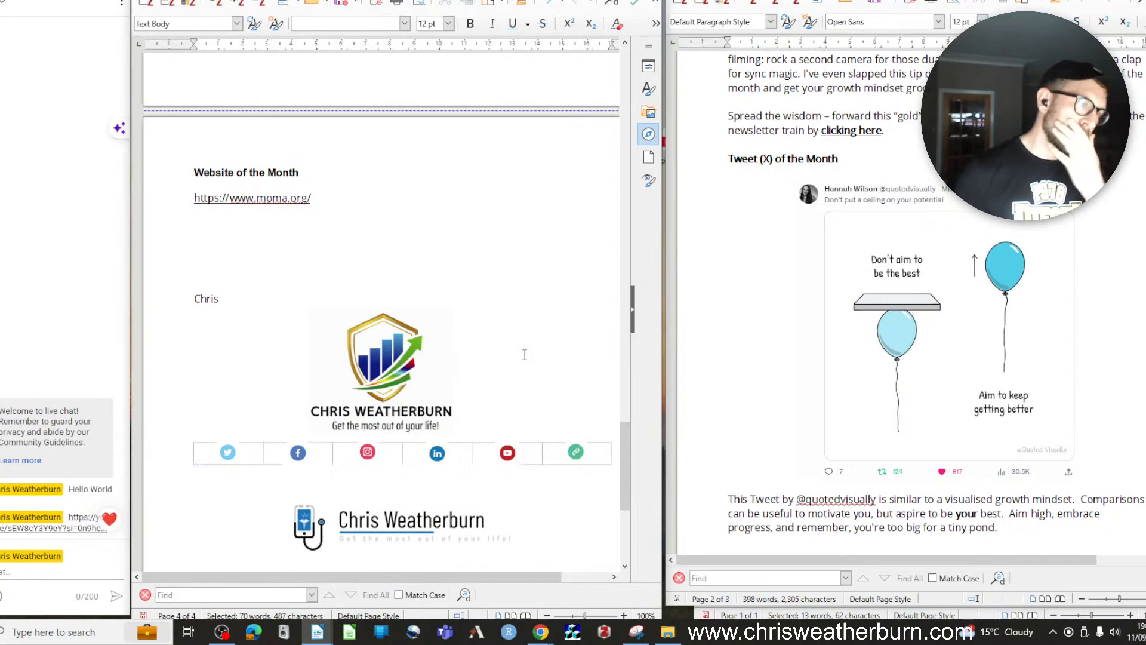
# Check the previous newsletter's Website of the Month section and the open browser pages for a website to feature
pyautogui.scroll(-7, 593, 497)
pyautogui.scroll(3, 597, 497)
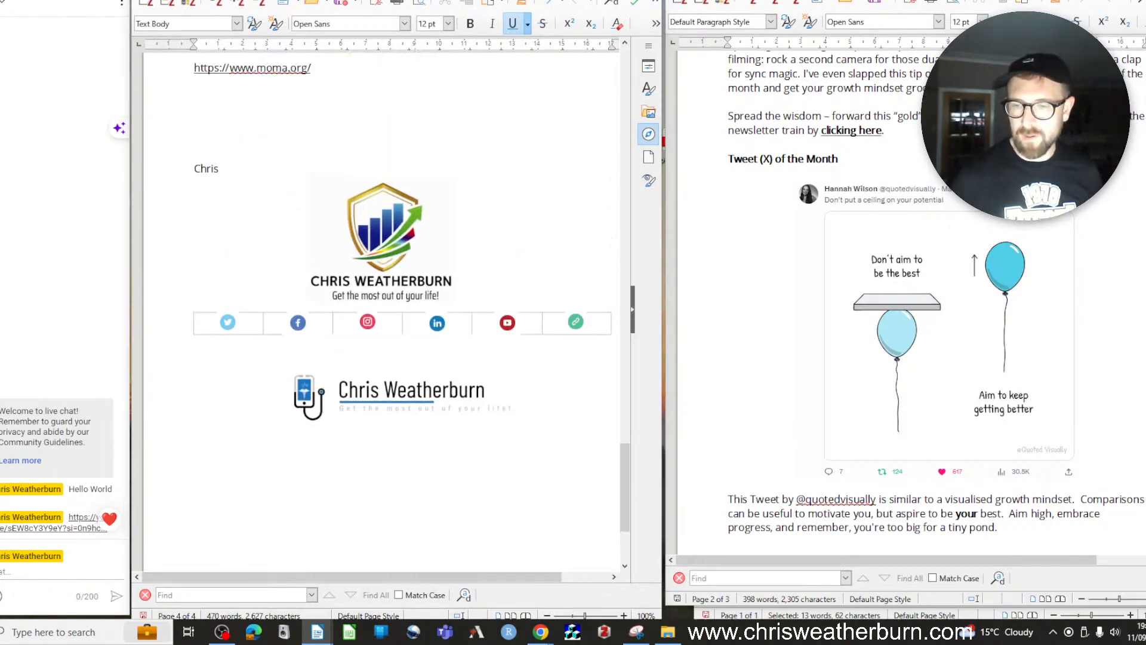
pyautogui.press('super+d')
pyautogui.press('super+d')
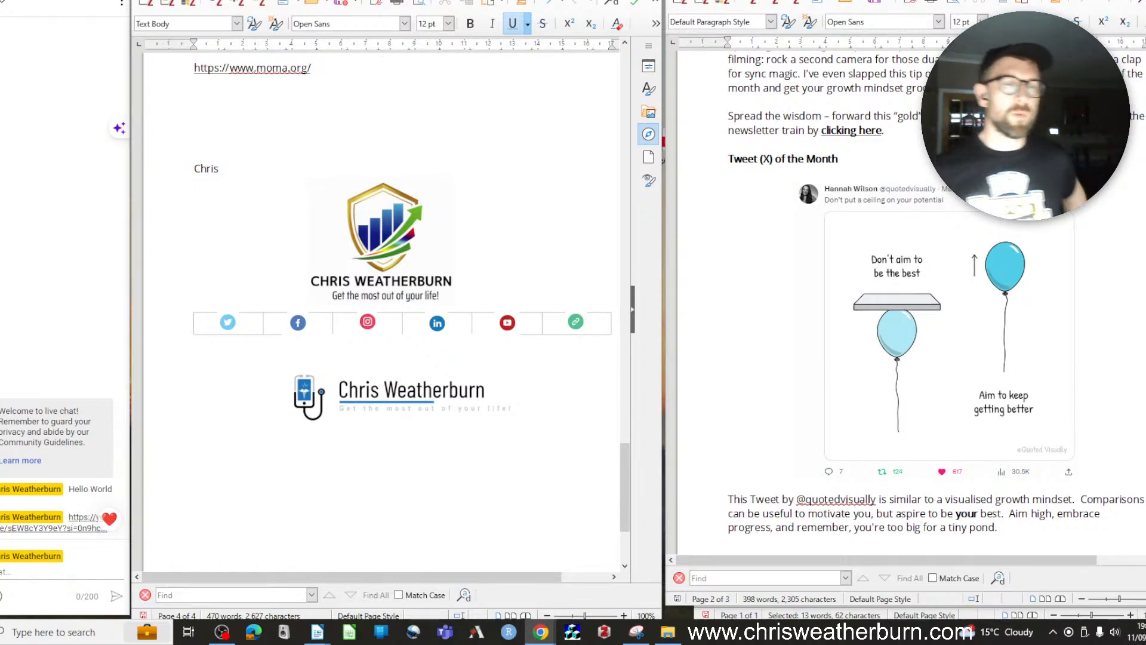
pyautogui.scroll(-10, 813, 141)
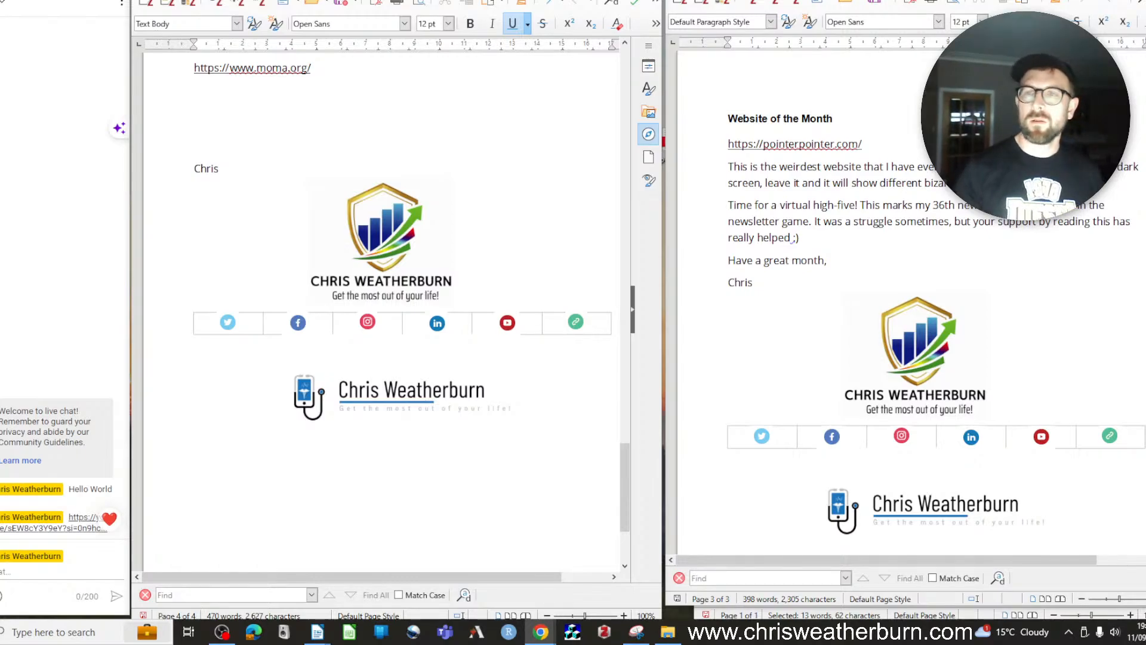
pyautogui.moveTo(1145, 215); pyautogui.dragTo(518, 0)
pyautogui.click(803, 1)
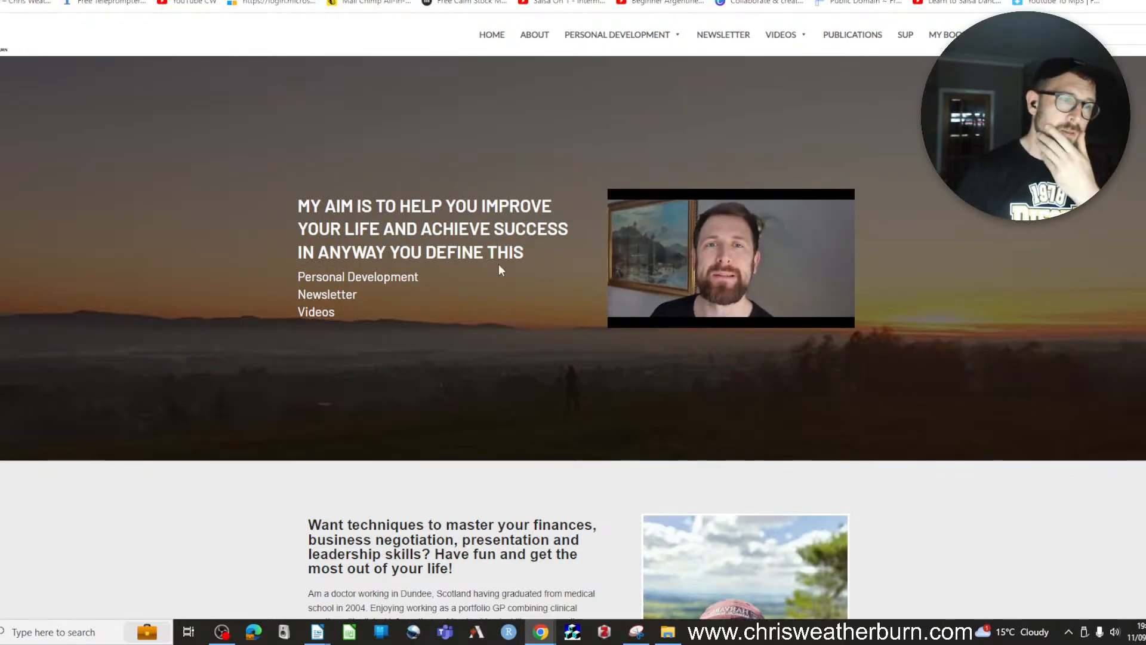
pyautogui.moveTo(680, 306)
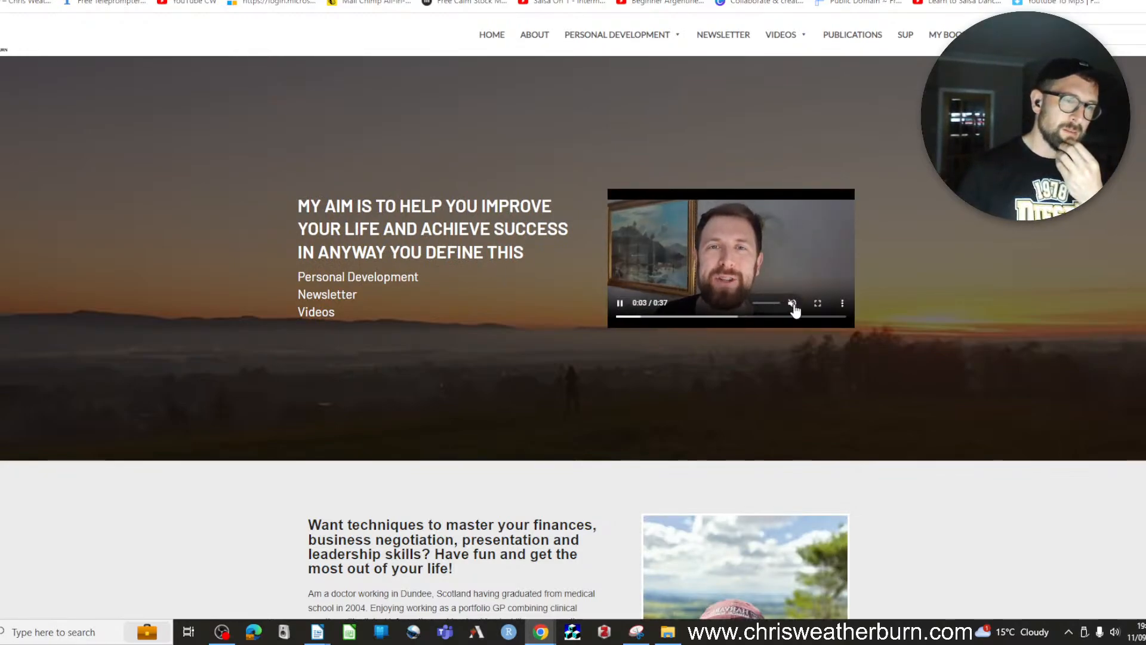
pyautogui.click(620, 302)
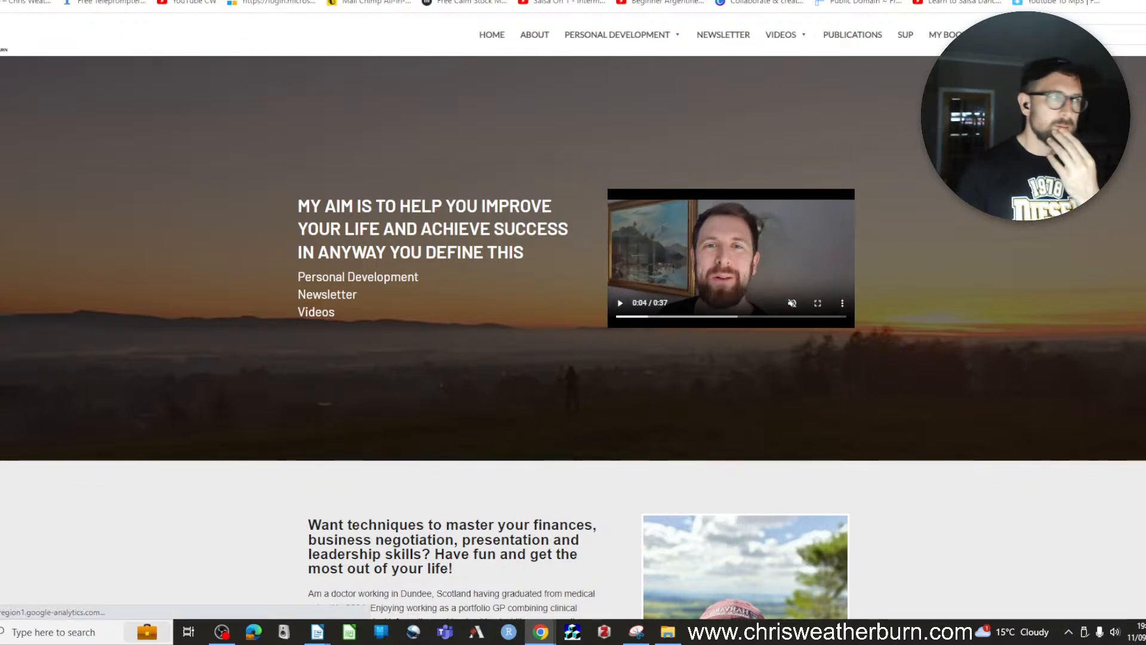
pyautogui.hotkey('ctrl', 'Tab')
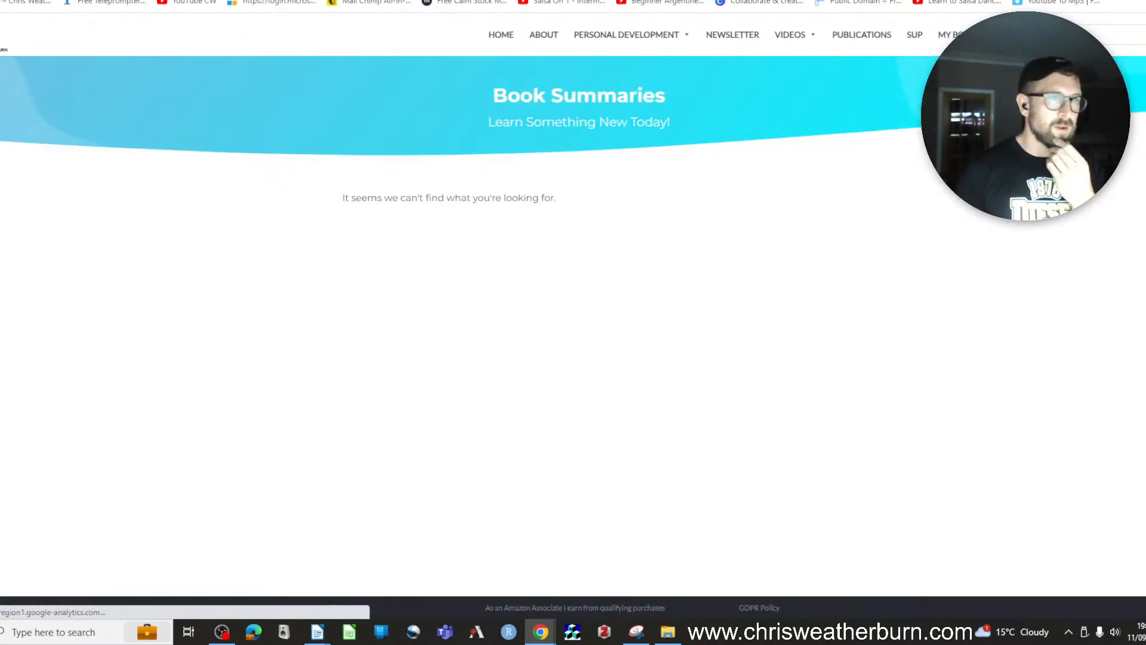
pyautogui.press('super+Down')
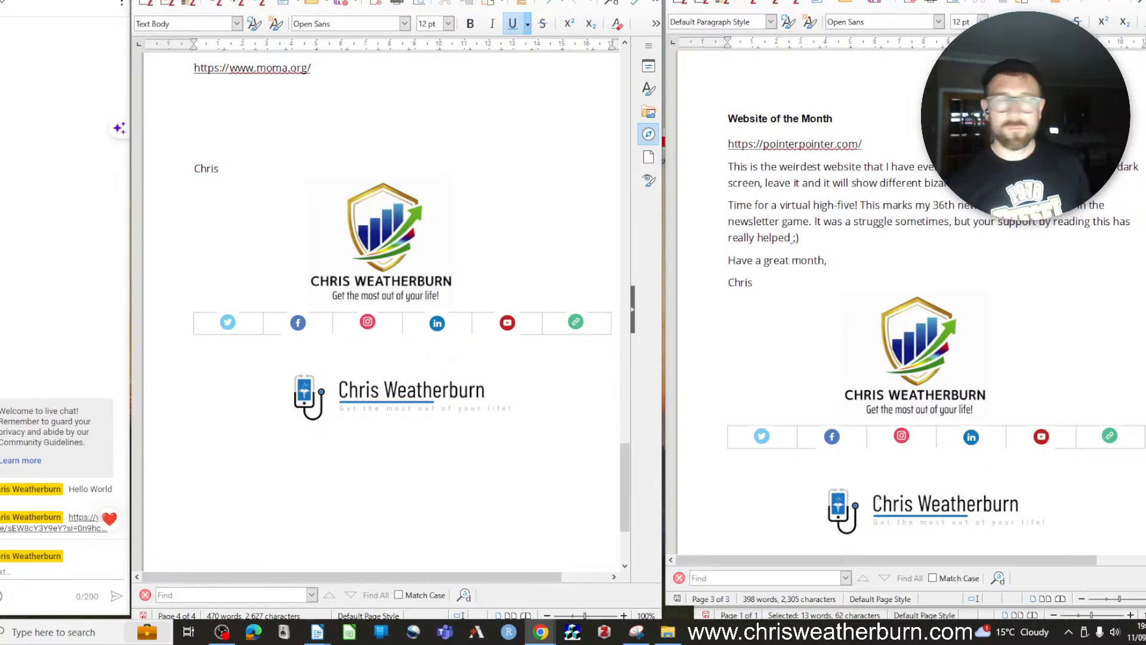
pyautogui.scroll(3, 327, 153)
pyautogui.click(192, 167)
pyautogui.hotkey('shift', 'Down')
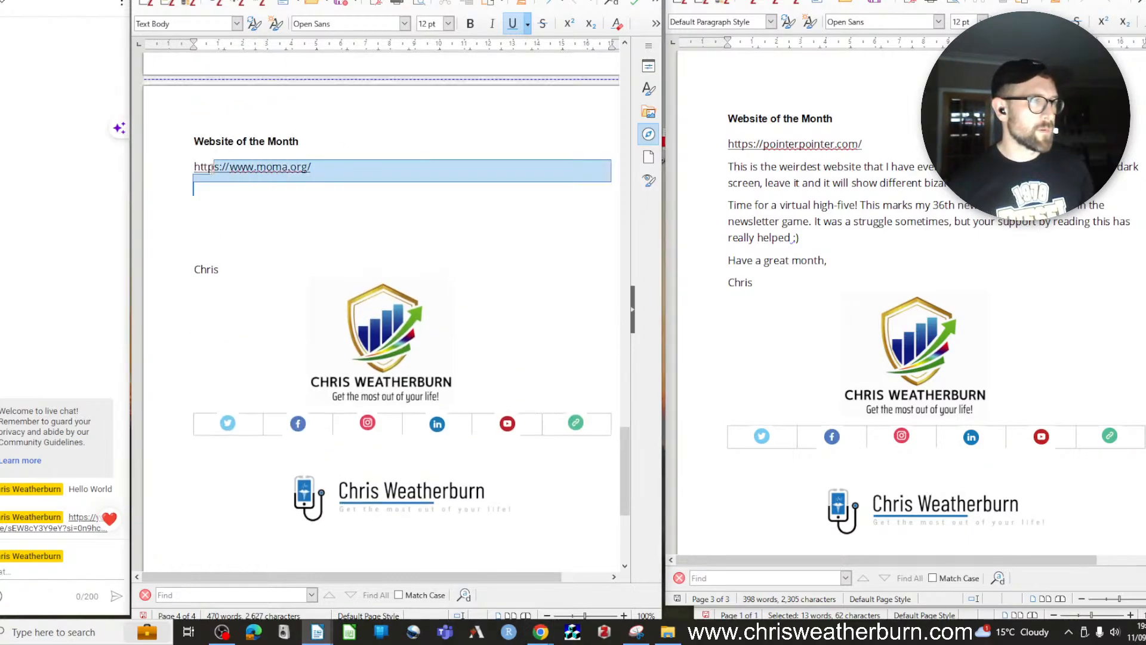
pyautogui.write('https://www4.lunapic.com/editor/')
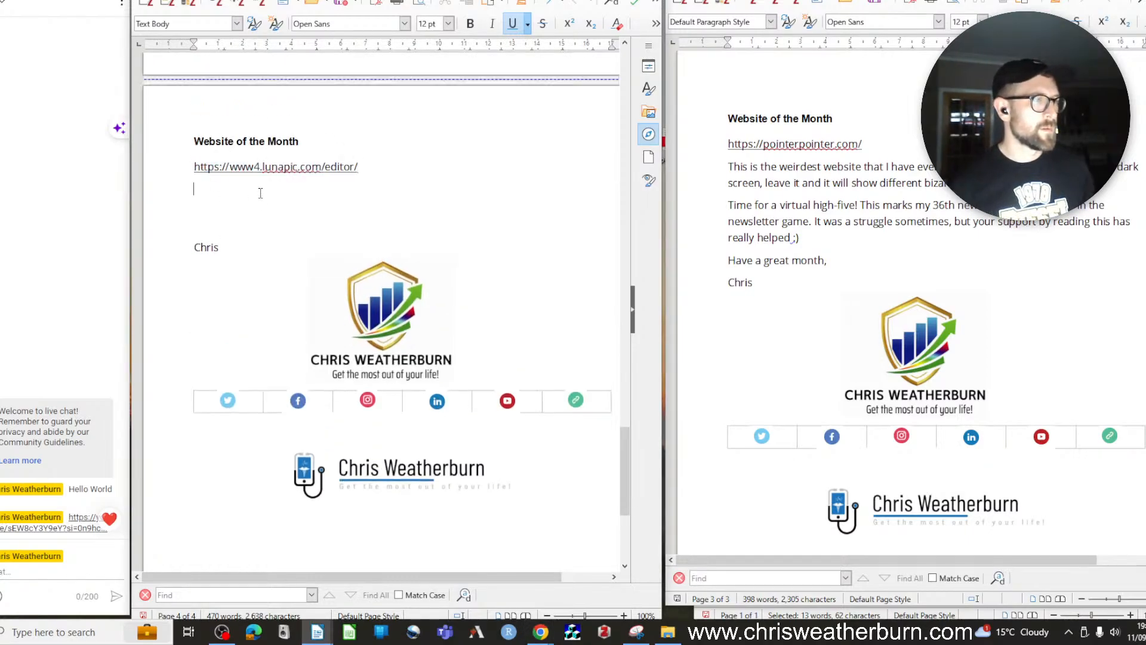
# Start the website description below the link with the wording "I find Lunapic useful for"
pyautogui.write('Lunapic ')
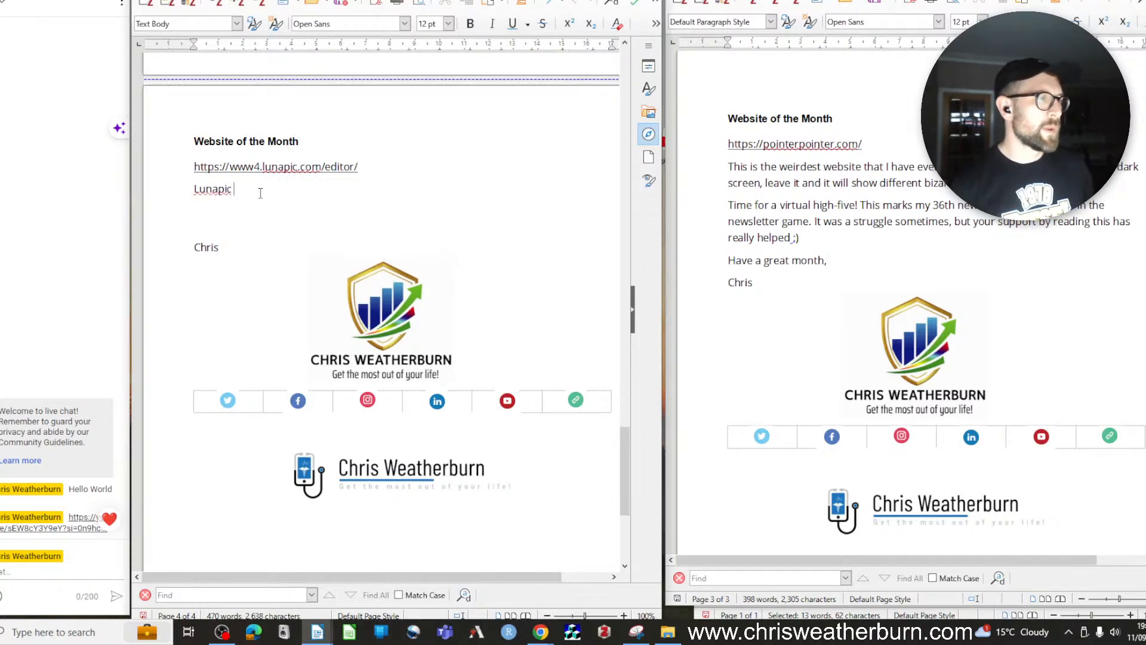
pyautogui.write('is useful for')
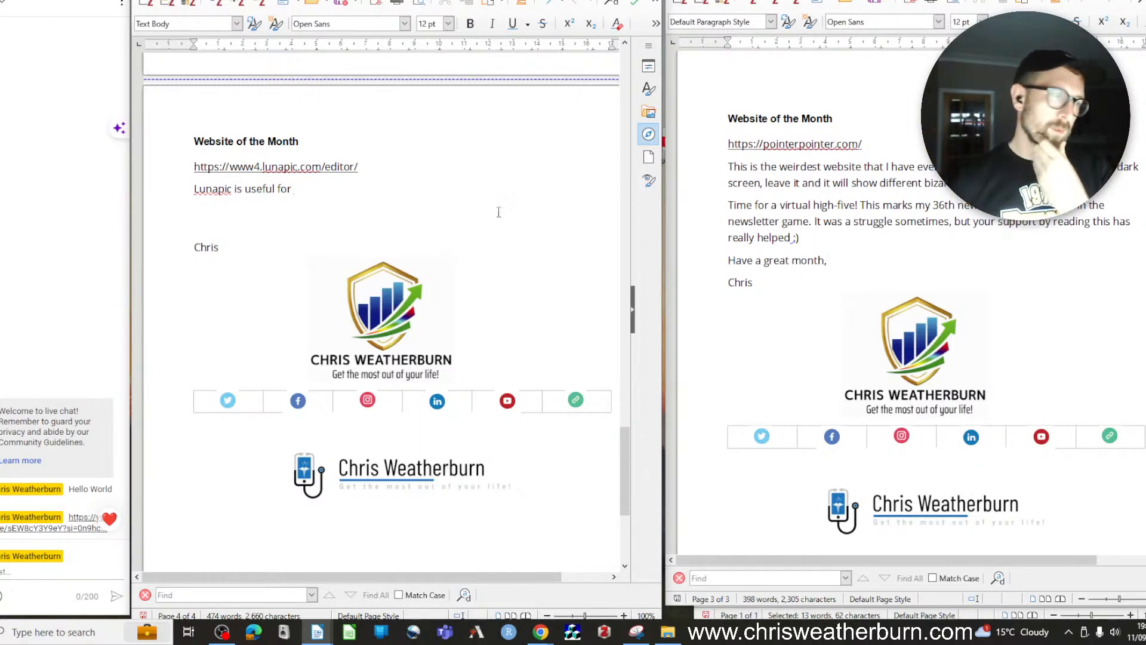
pyautogui.click(192, 188)
pyautogui.write('I find')
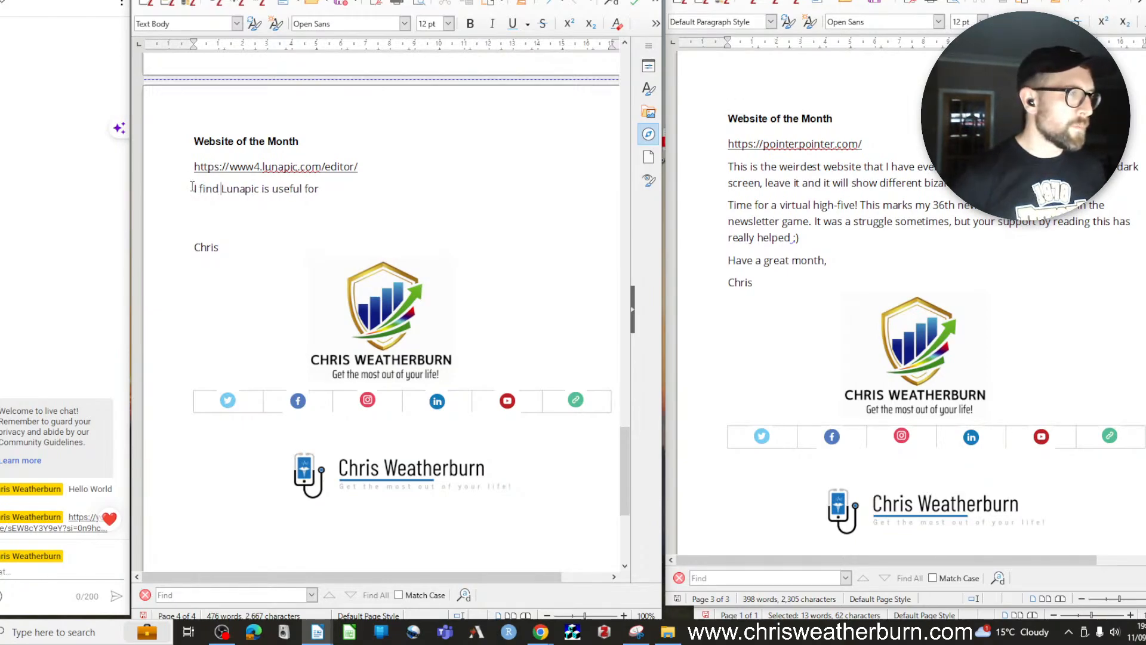
pyautogui.hotkey('ctrl', 'Right')
pyautogui.press('Delete')
pyautogui.press('Delete')
pyautogui.press('Delete')
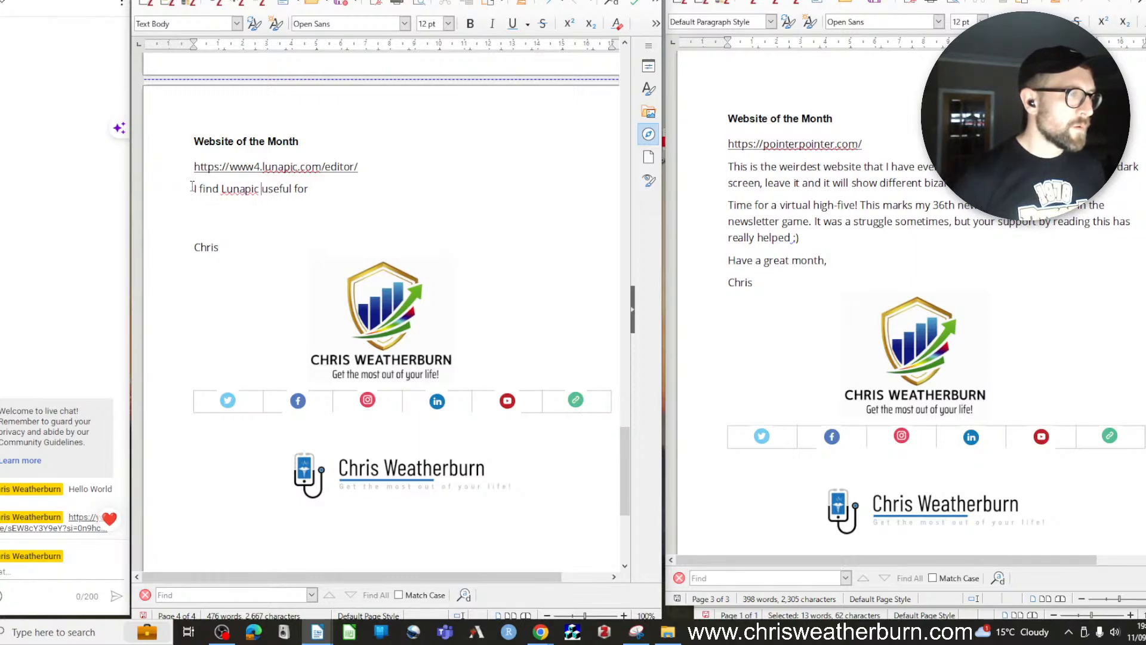
# Complete the Lunapic sentence with "editing photos – the background removal effect is really useful."
pyautogui.press('End')
pyautogui.write('edutugn')
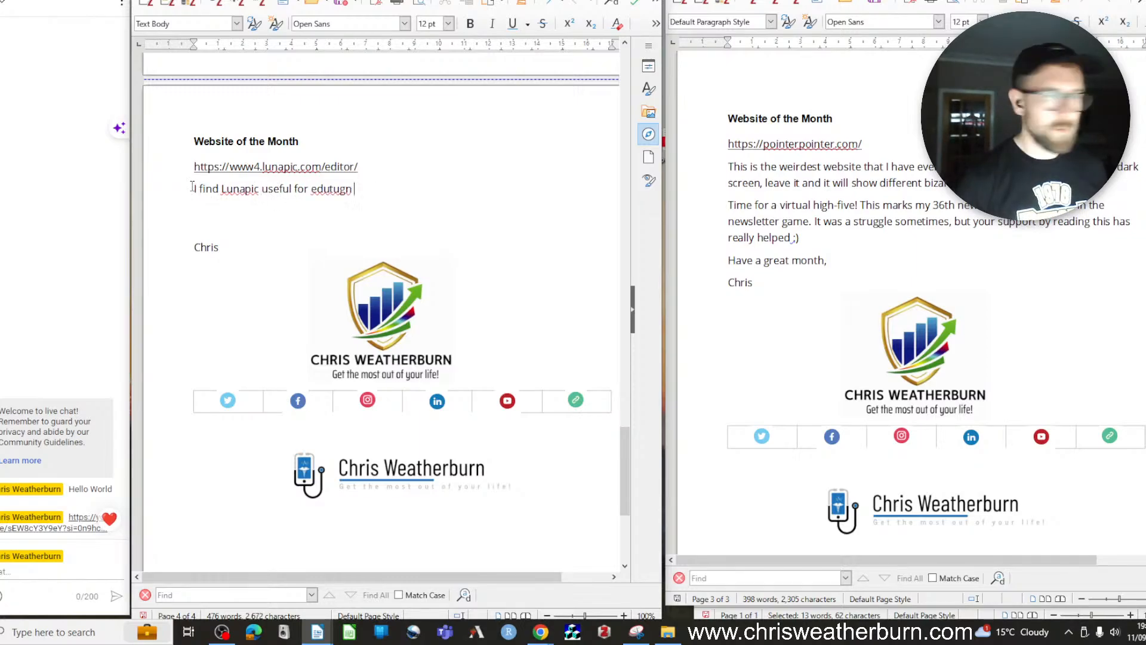
pyautogui.press('BackSpace')
pyautogui.press('BackSpace')
pyautogui.press('BackSpace')
pyautogui.press('BackSpace')
pyautogui.press('BackSpace')
pyautogui.press('BackSpace')
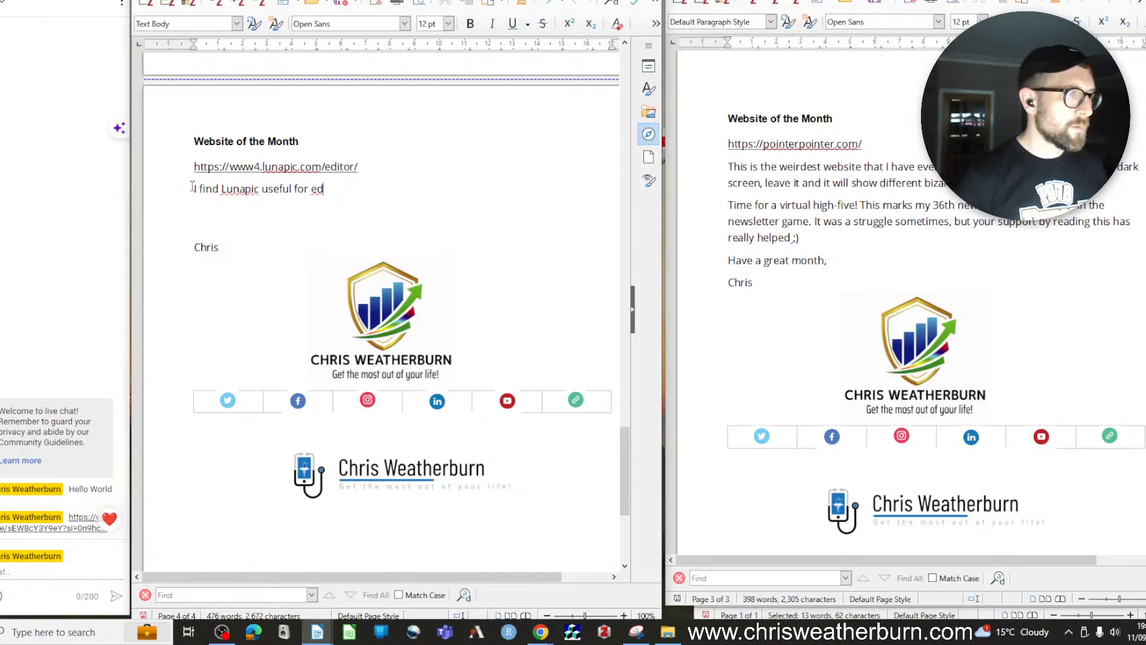
pyautogui.write('iting photos -')
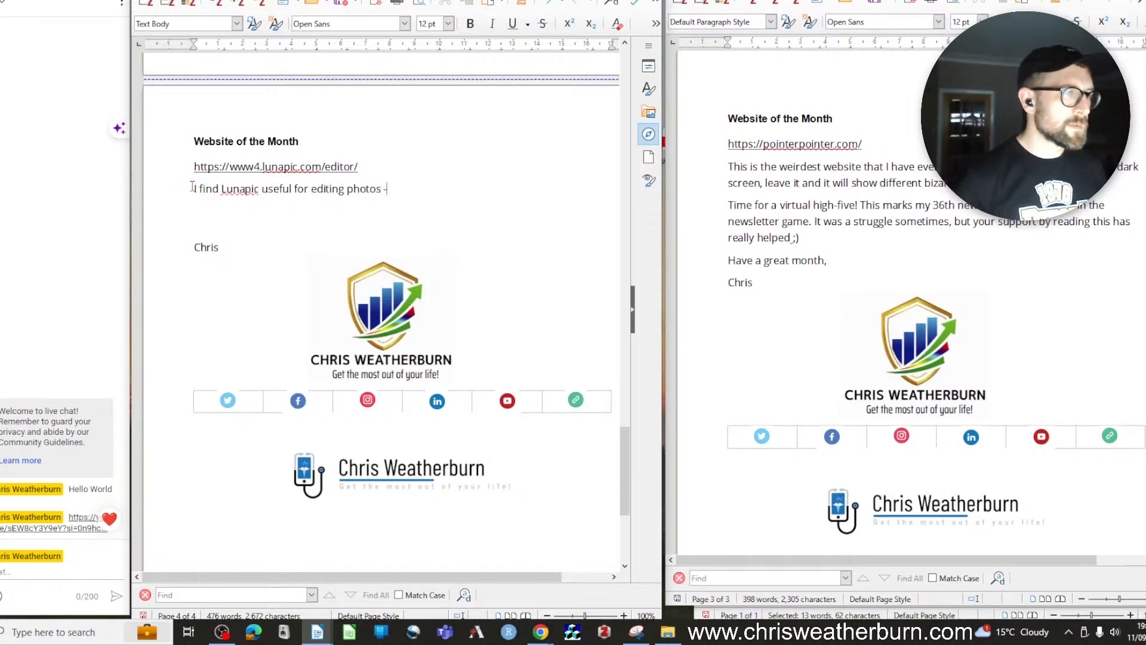
pyautogui.write(' the background ')
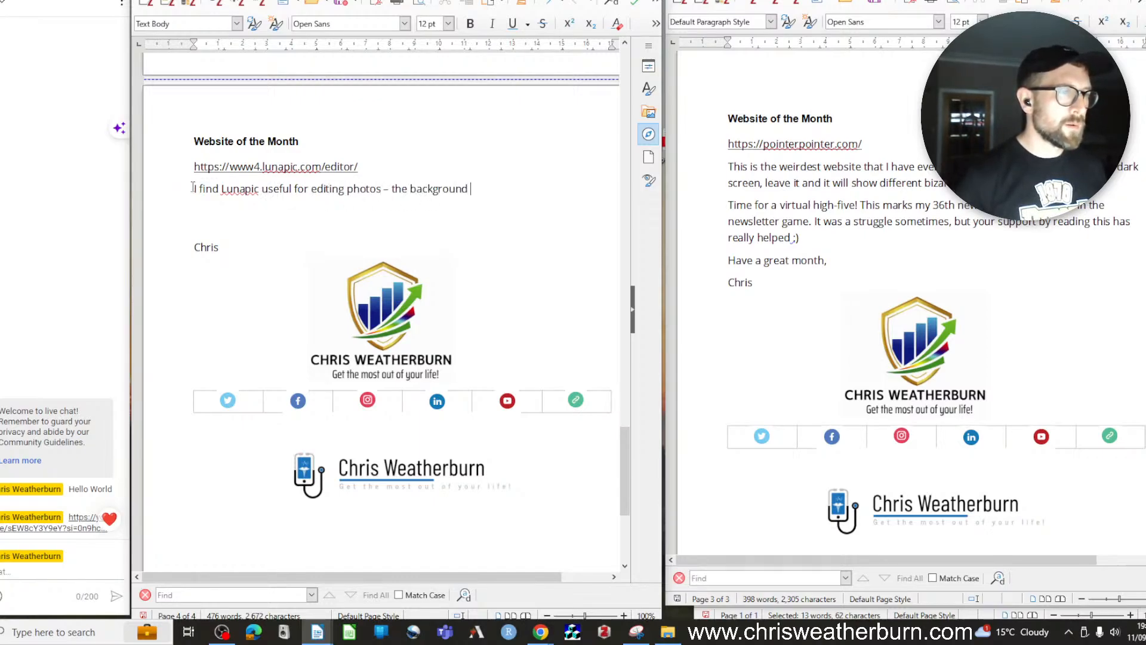
pyautogui.write('removal effec')
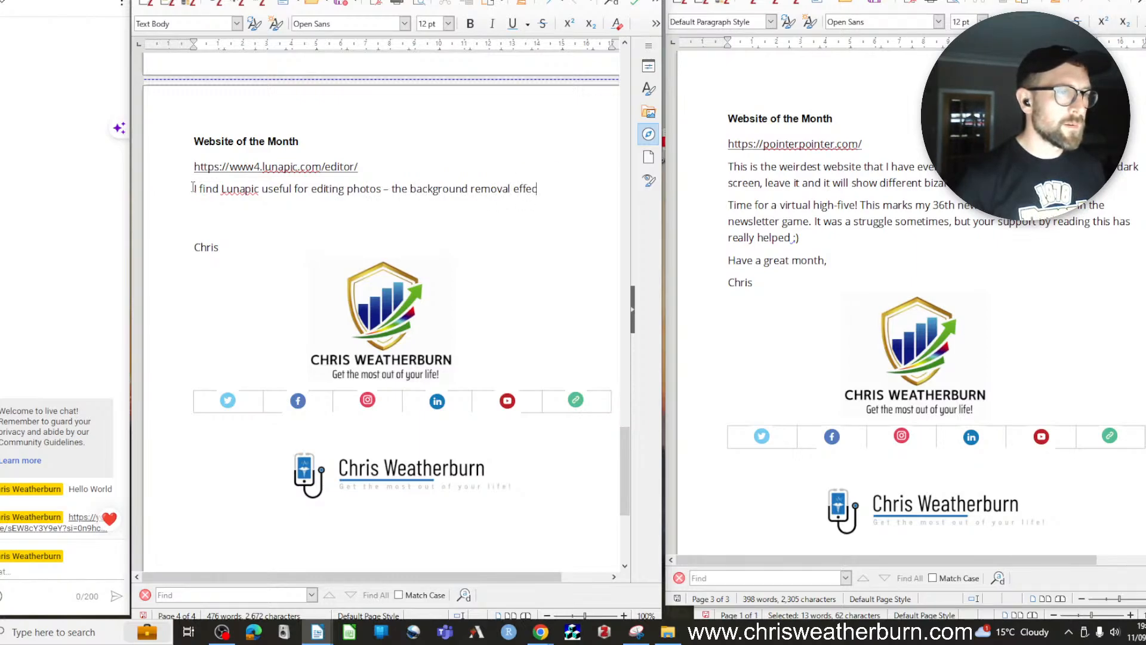
pyautogui.write('t is really us')
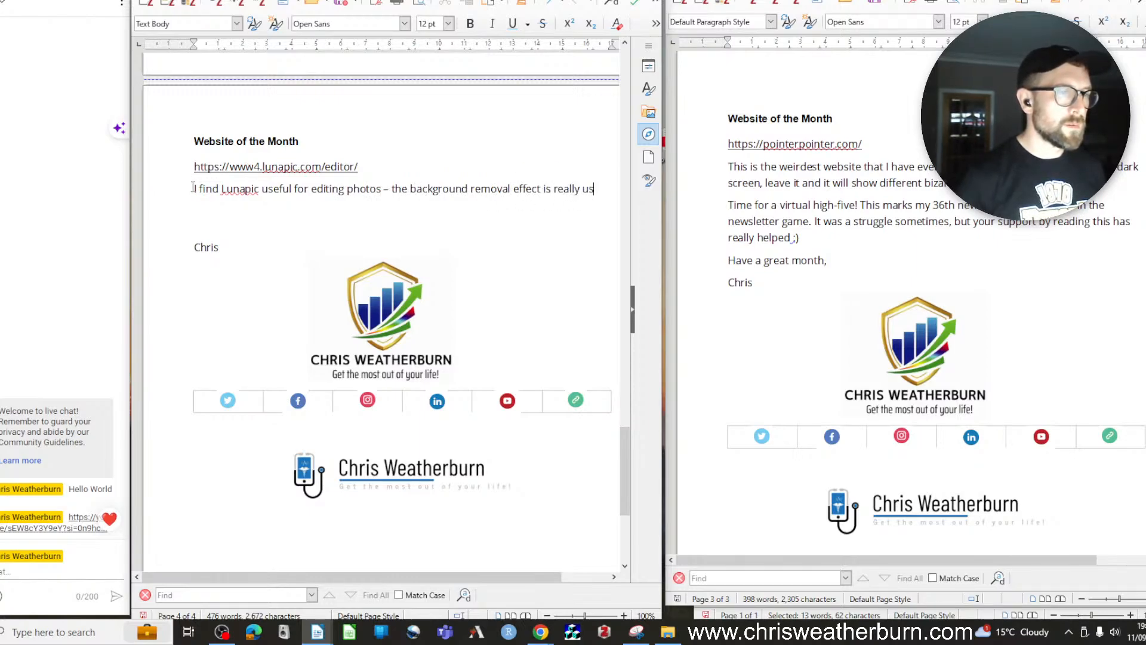
pyautogui.write('eful.')
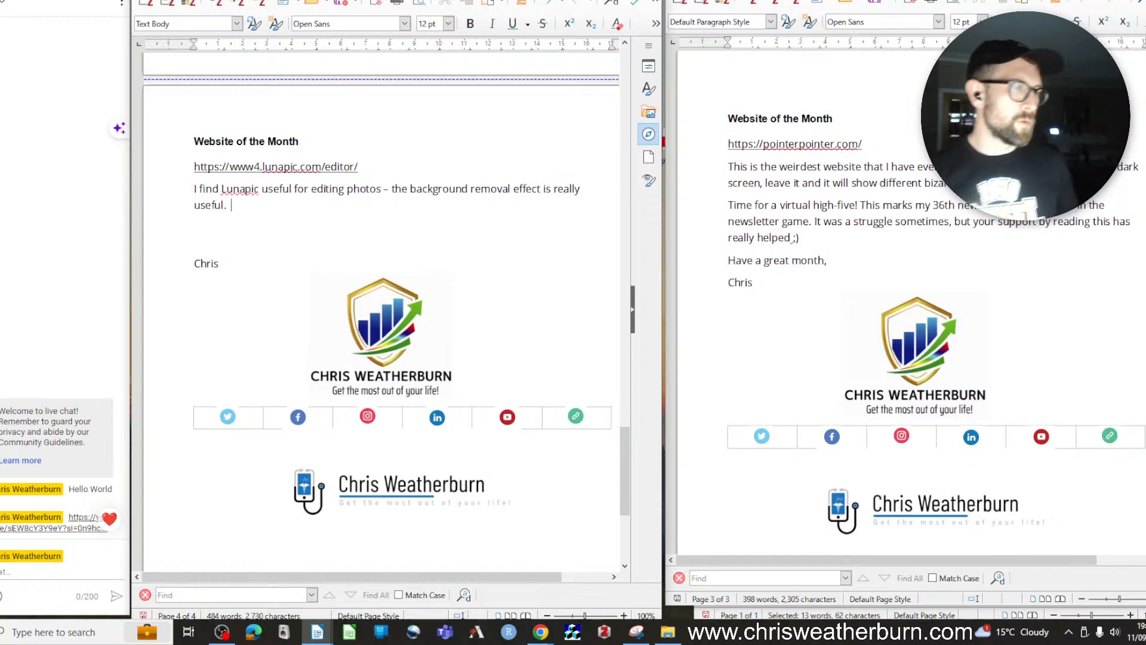
# Add a closing line "Until next time, have a great month and" as a new paragraph below the Lunapic description
pyautogui.scroll(-5, 430, 258)
pyautogui.scroll(5, 263, 206)
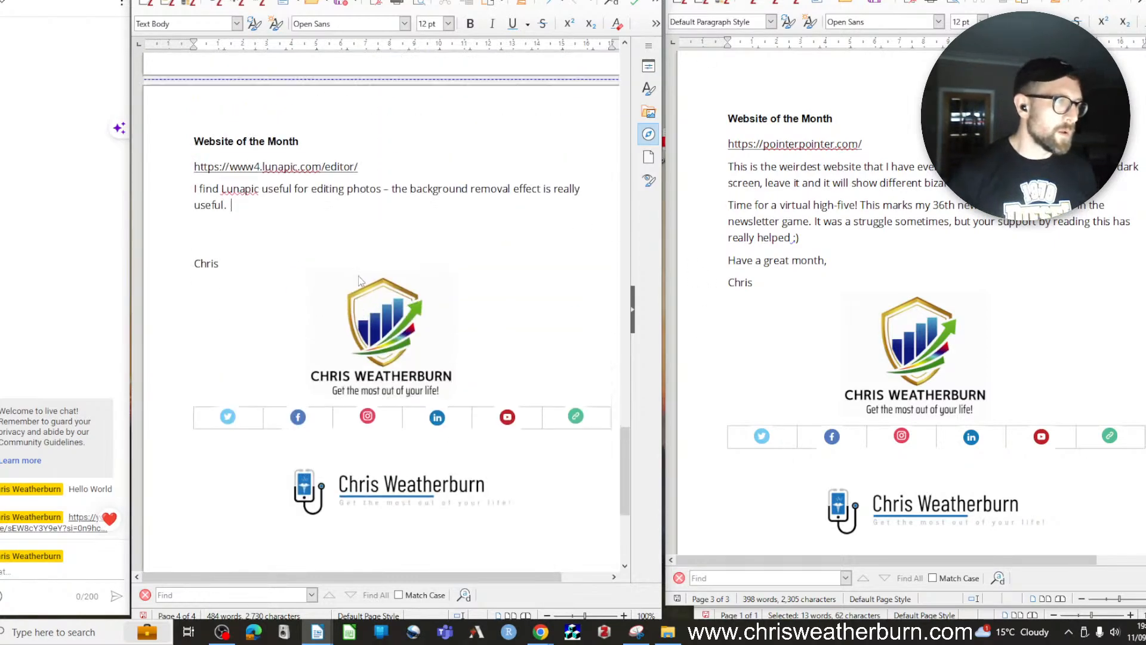
pyautogui.press('Return')
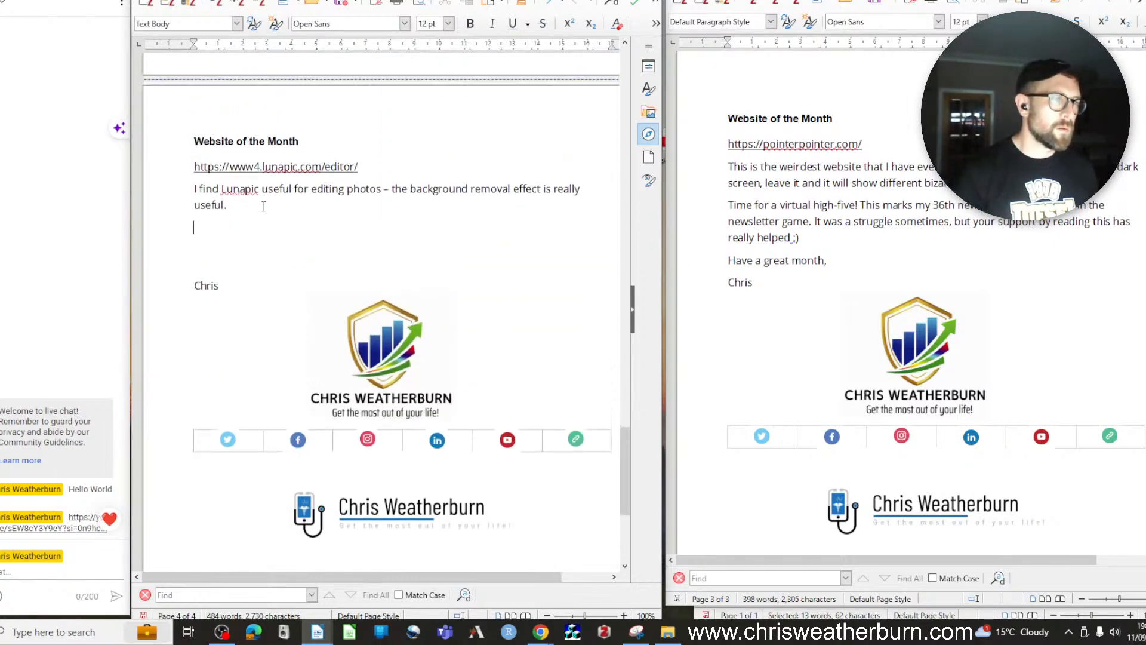
pyautogui.write('Until ')
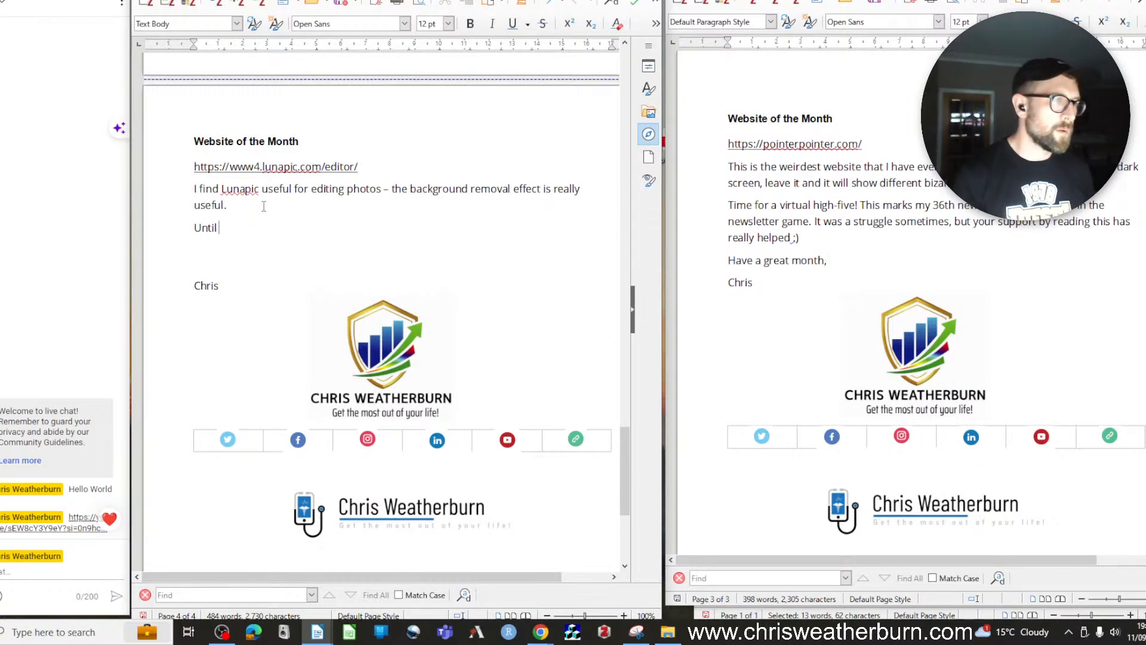
pyautogui.write('next time, ')
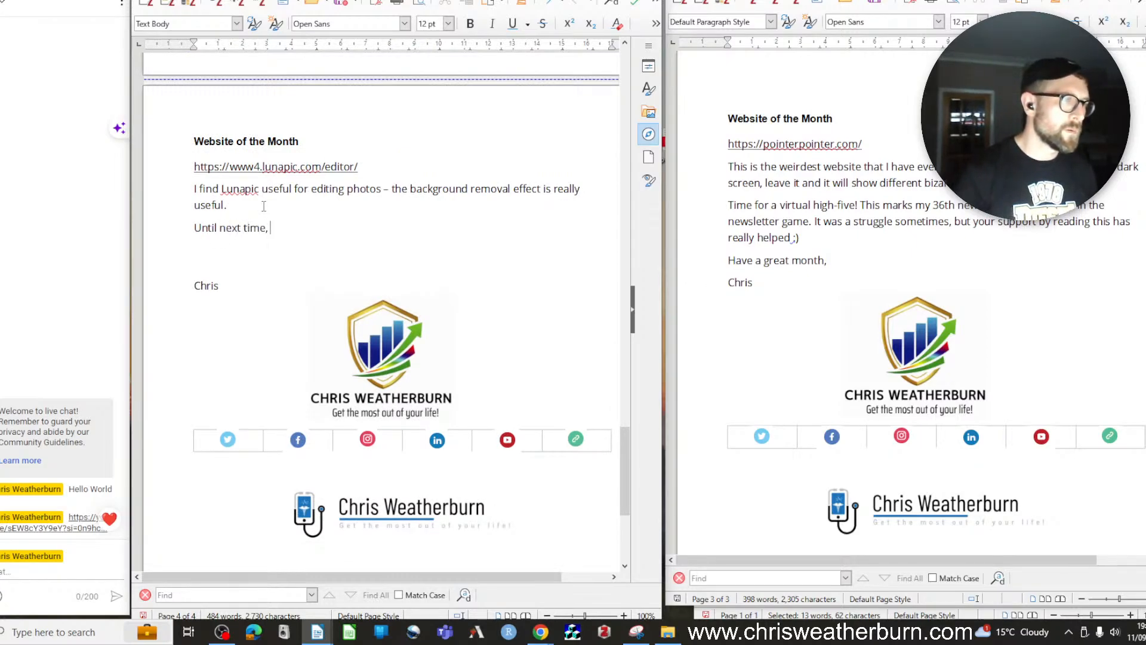
pyautogui.write('have a great ')
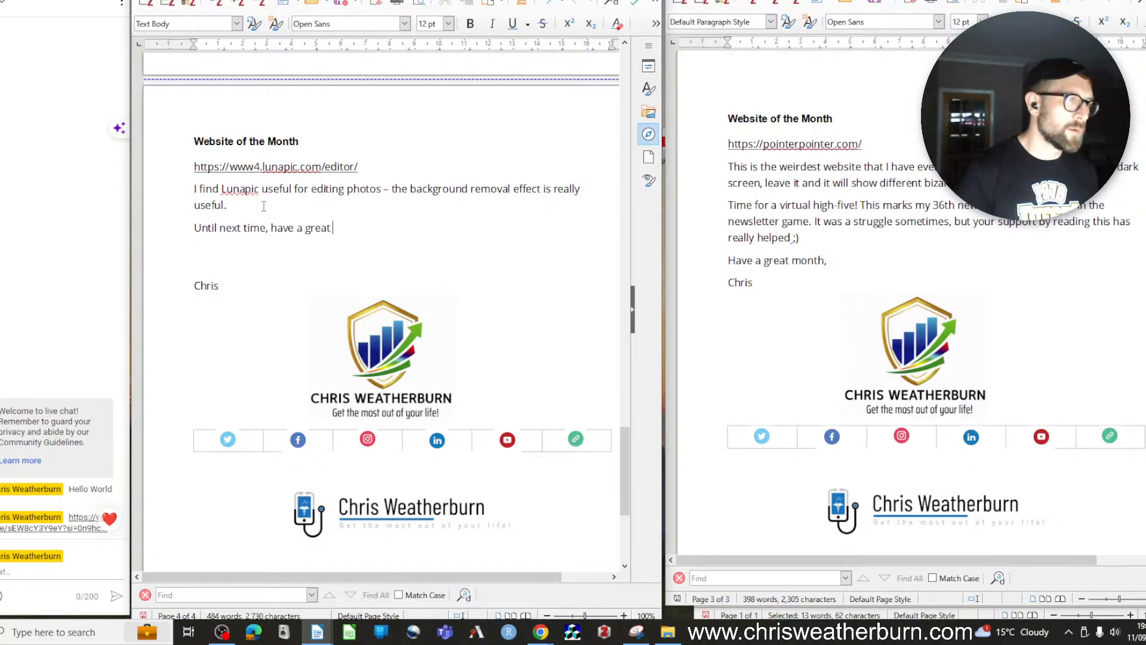
pyautogui.write('month,')
pyautogui.press('BackSpace')
pyautogui.write('and')
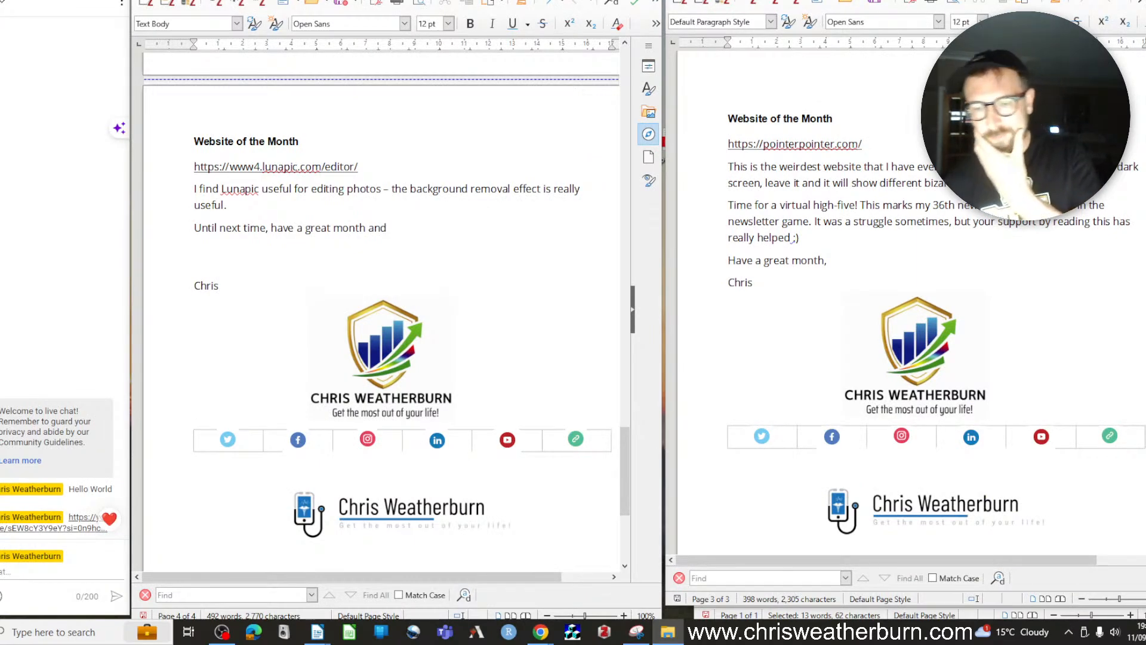
pyautogui.hotkey('alt', 'Tab')
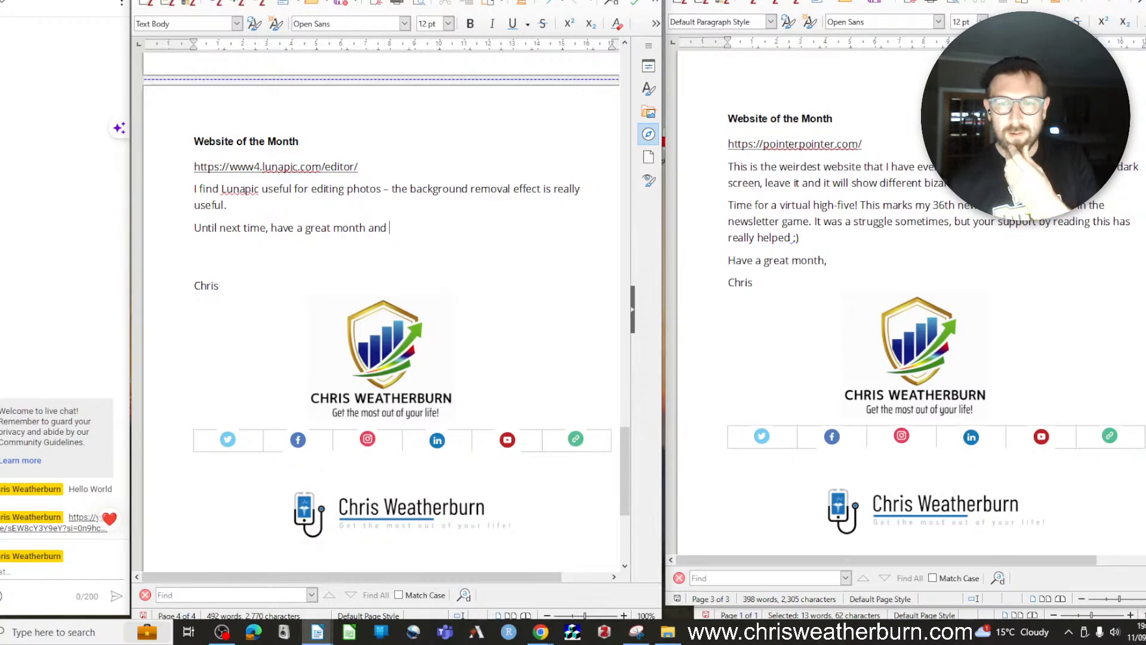
pyautogui.hotkey('alt', 'Tab')
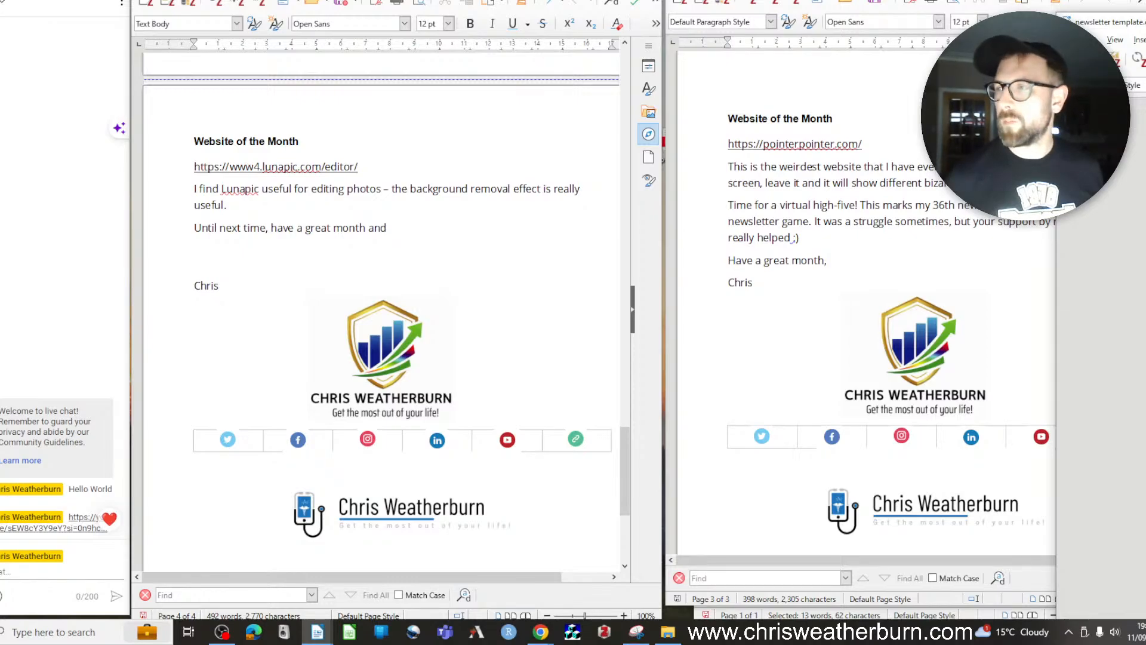
pyautogui.scroll(10, 280, 280)
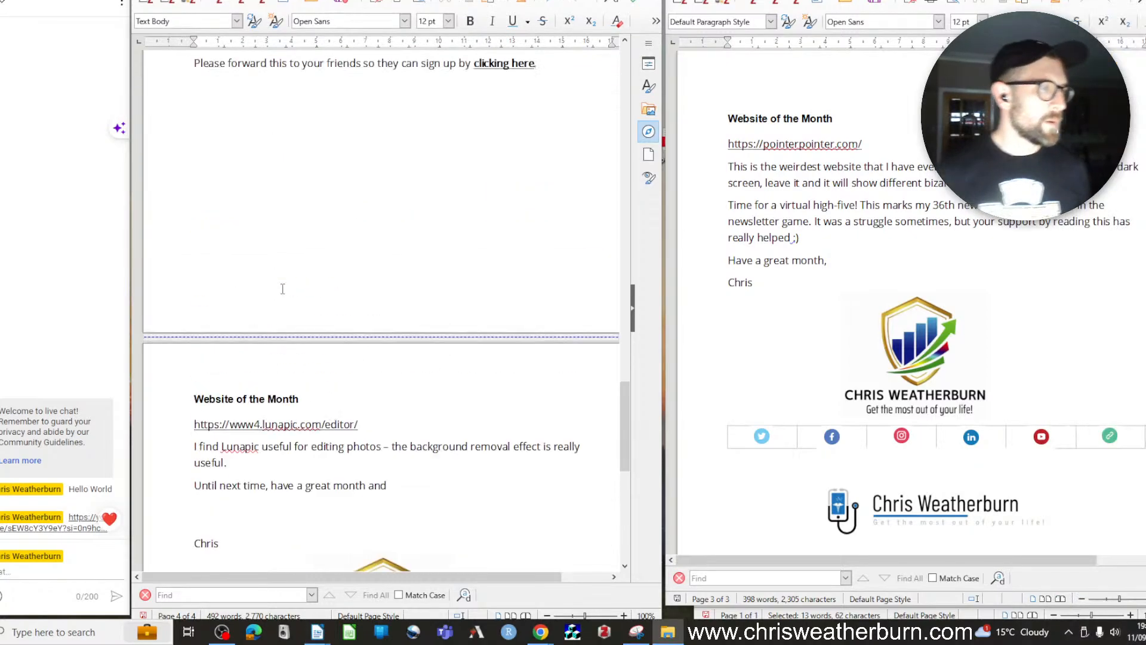
# Insert "Tweet by @" after "This" in the comment below the Tweet of the Month image
pyautogui.scroll(20, 298, 317)
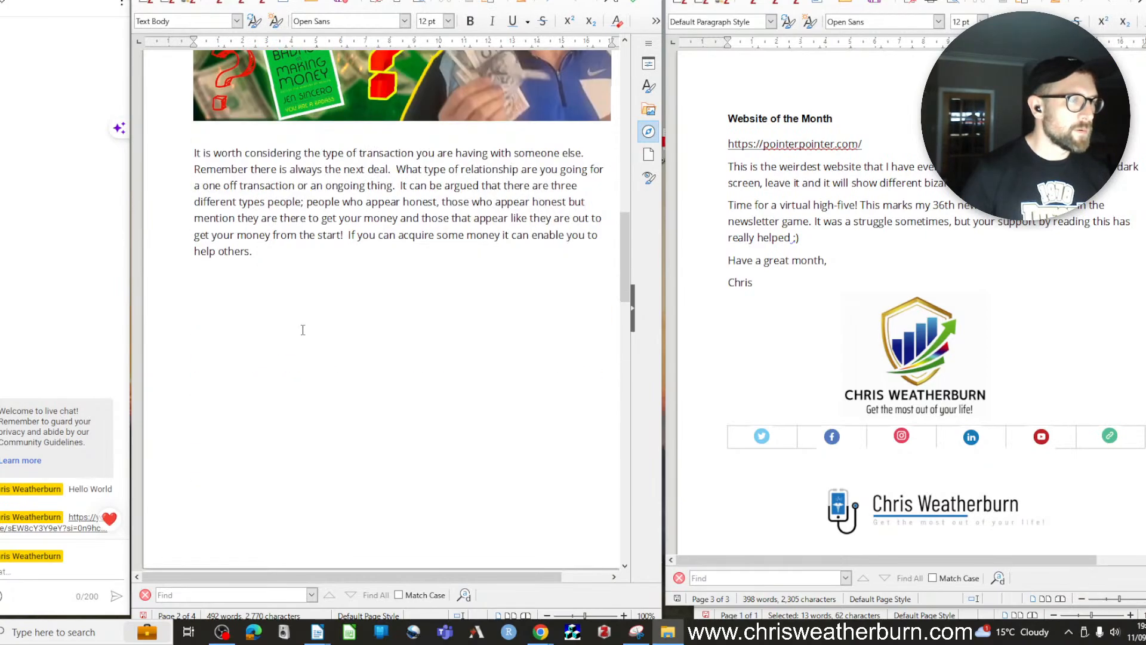
pyautogui.scroll(-12, 301, 331)
pyautogui.scroll(-8, 306, 344)
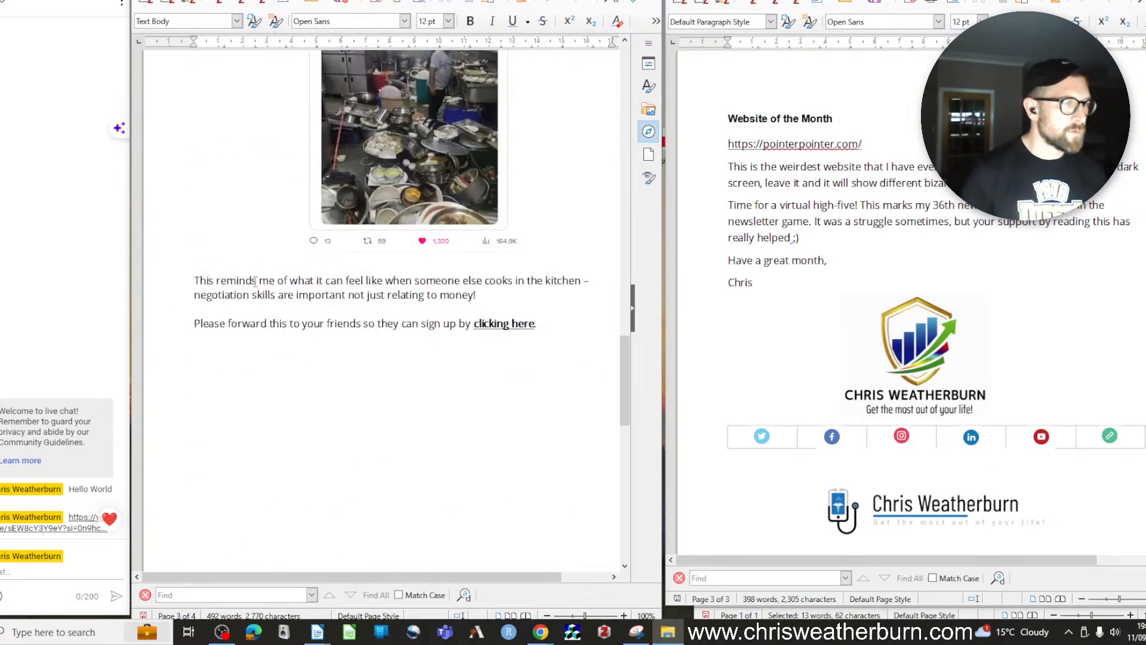
pyautogui.click(218, 280)
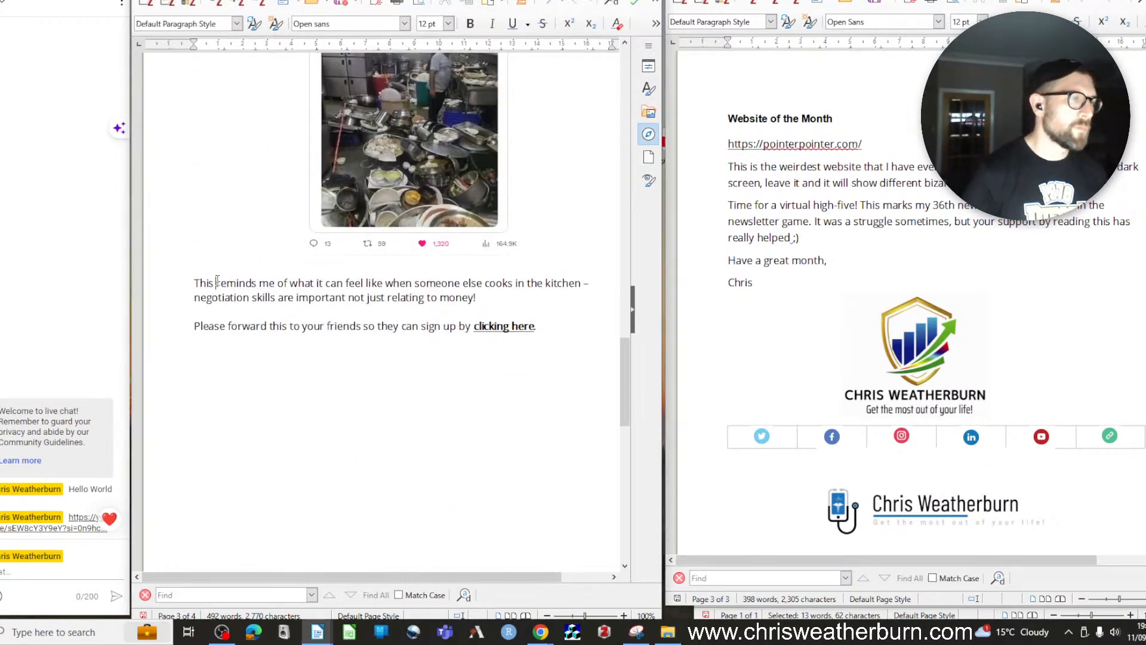
pyautogui.write('Tweet by ')
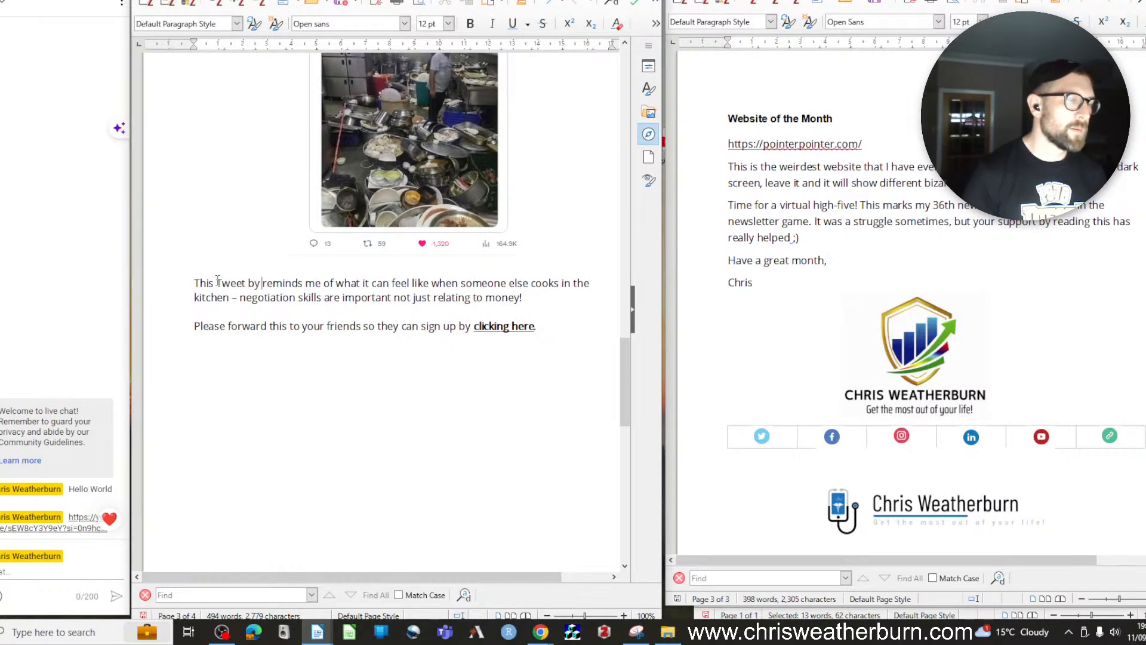
pyautogui.write('@')
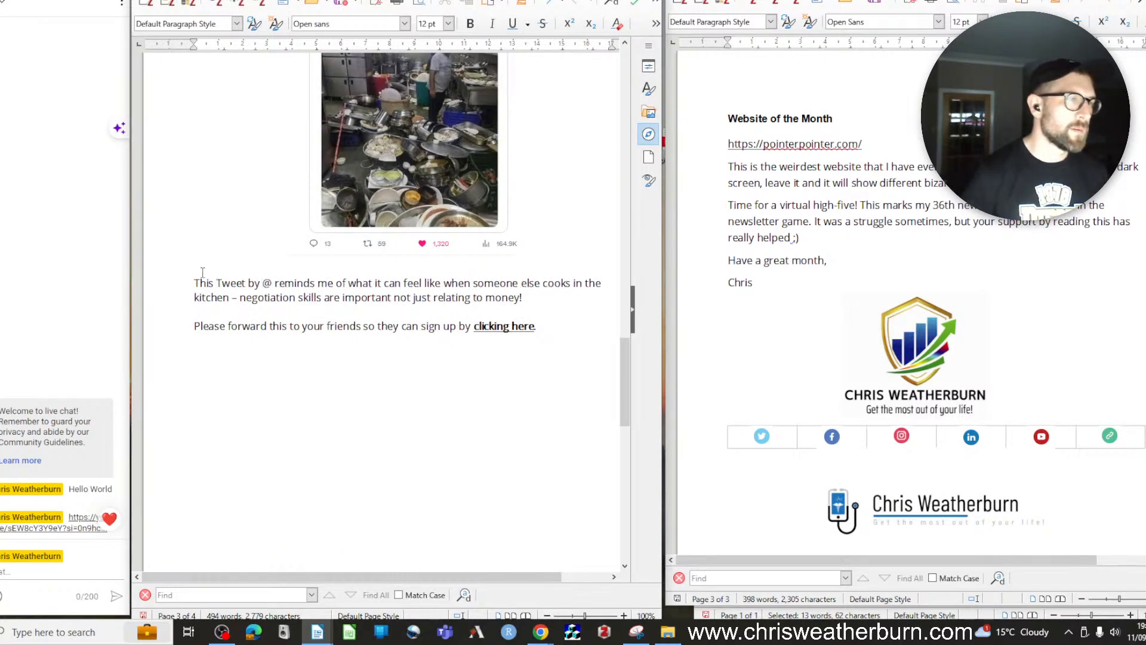
pyautogui.scroll(4, 202, 272)
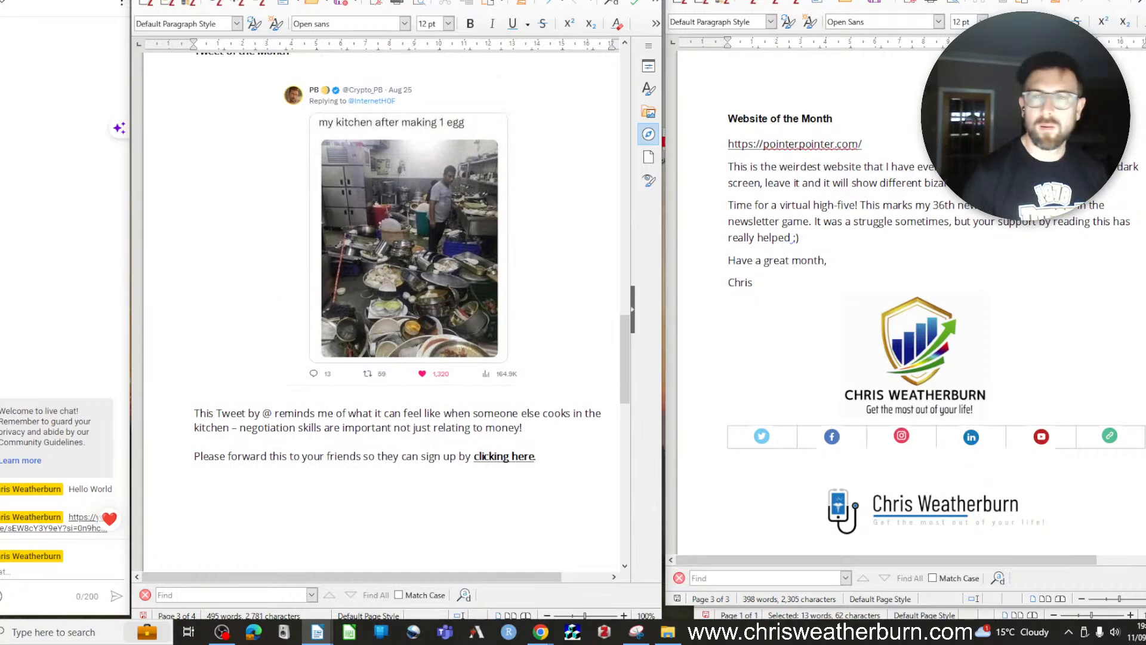
pyautogui.hotkey('alt', 'Tab')
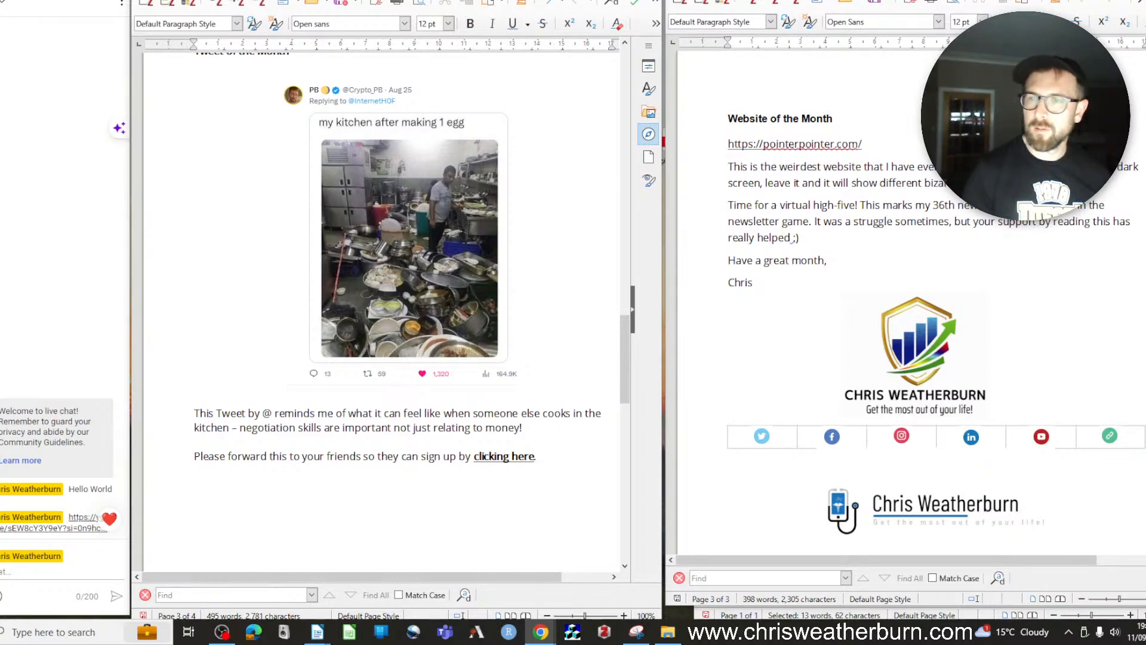
pyautogui.click(273, 415)
pyautogui.write('@Crypto_PB')
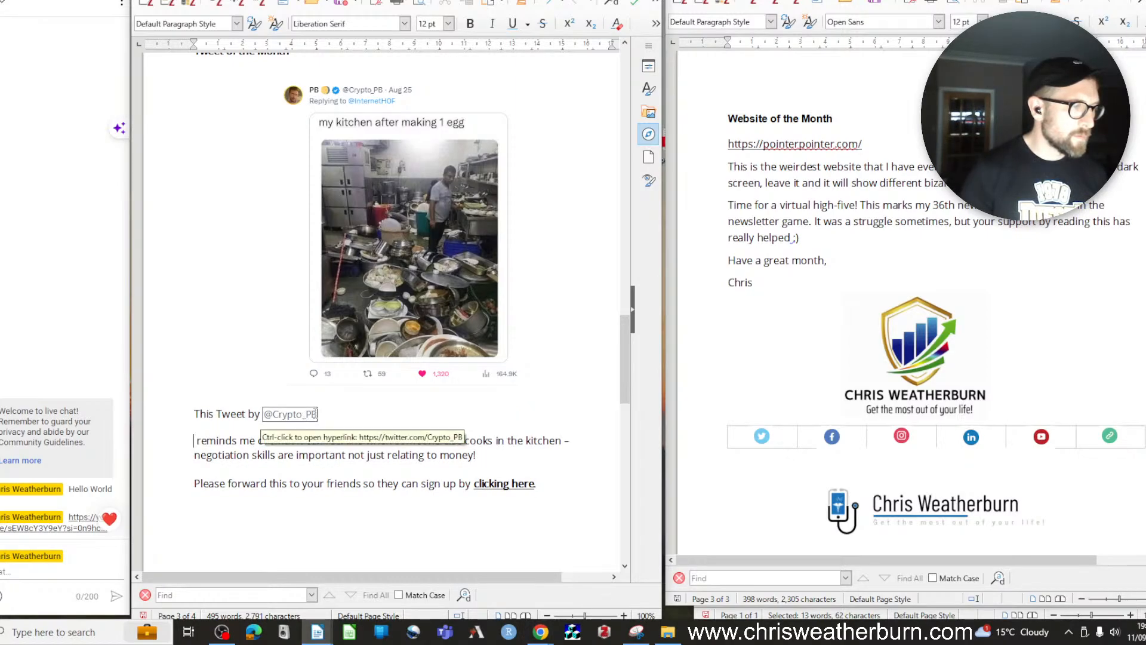
pyautogui.click(266, 412)
pyautogui.press('Delete')
pyautogui.press('Delete')
pyautogui.press('Delete')
pyautogui.press('Delete')
pyautogui.press('Delete')
pyautogui.press('Delete')
pyautogui.press('Delete')
pyautogui.press('Delete')
pyautogui.press('Delete')
pyautogui.press('Delete')
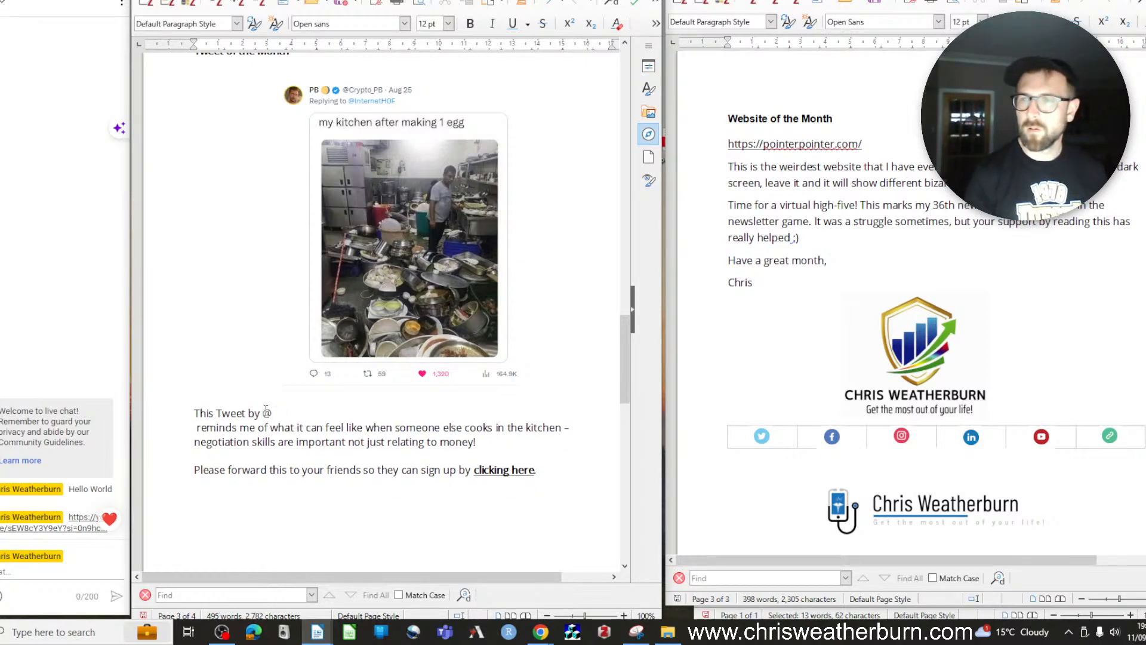
pyautogui.write('@Crypto_PB')
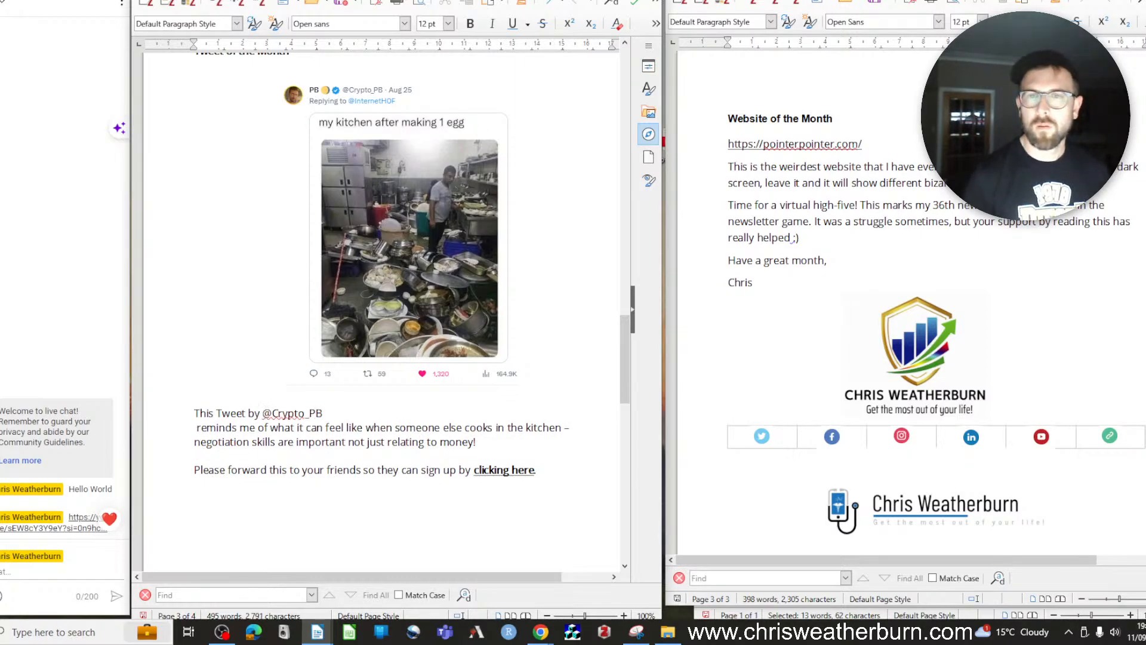
pyautogui.hotkey('alt', 'Tab')
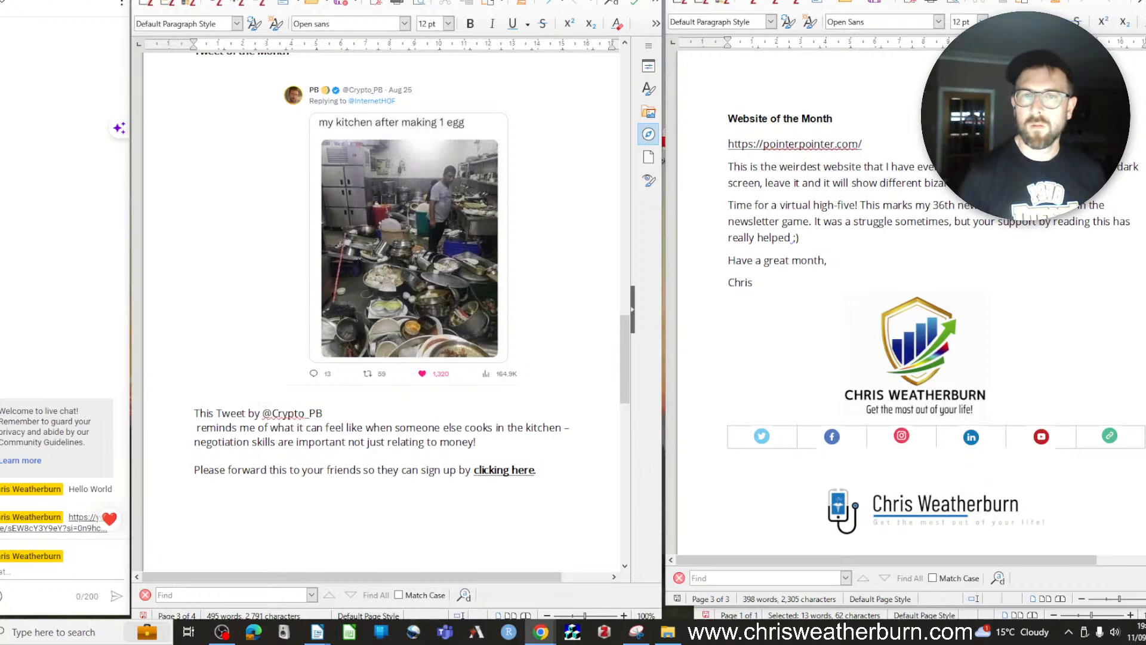
pyautogui.moveTo(322, 416); pyautogui.dragTo(264, 417)
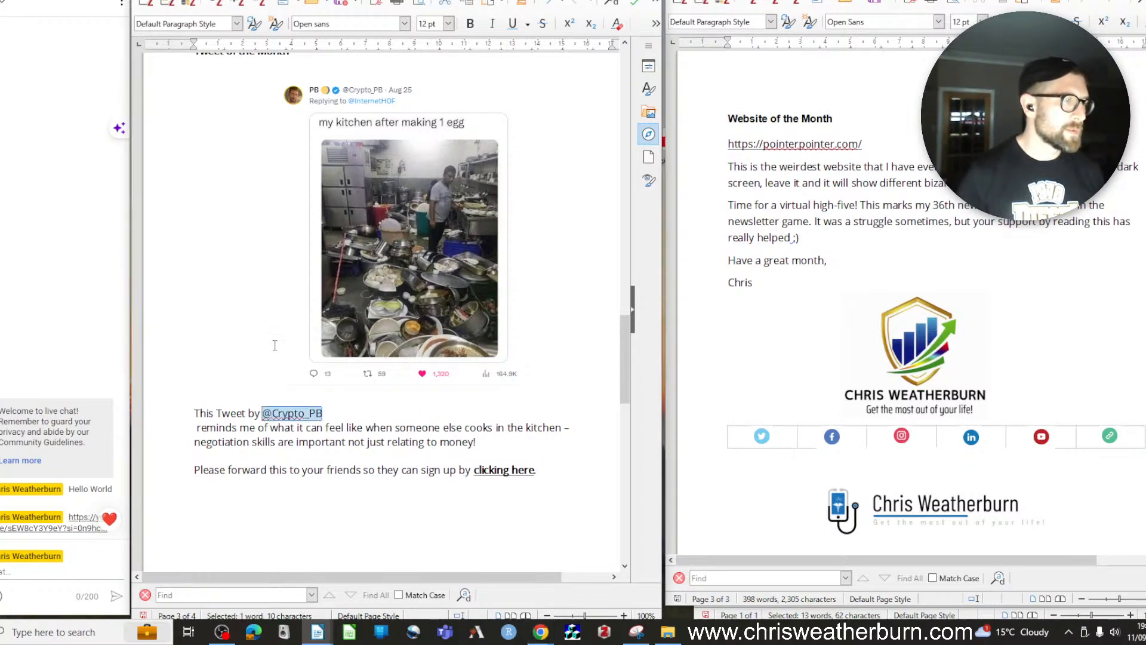
pyautogui.rightClick(298, 411)
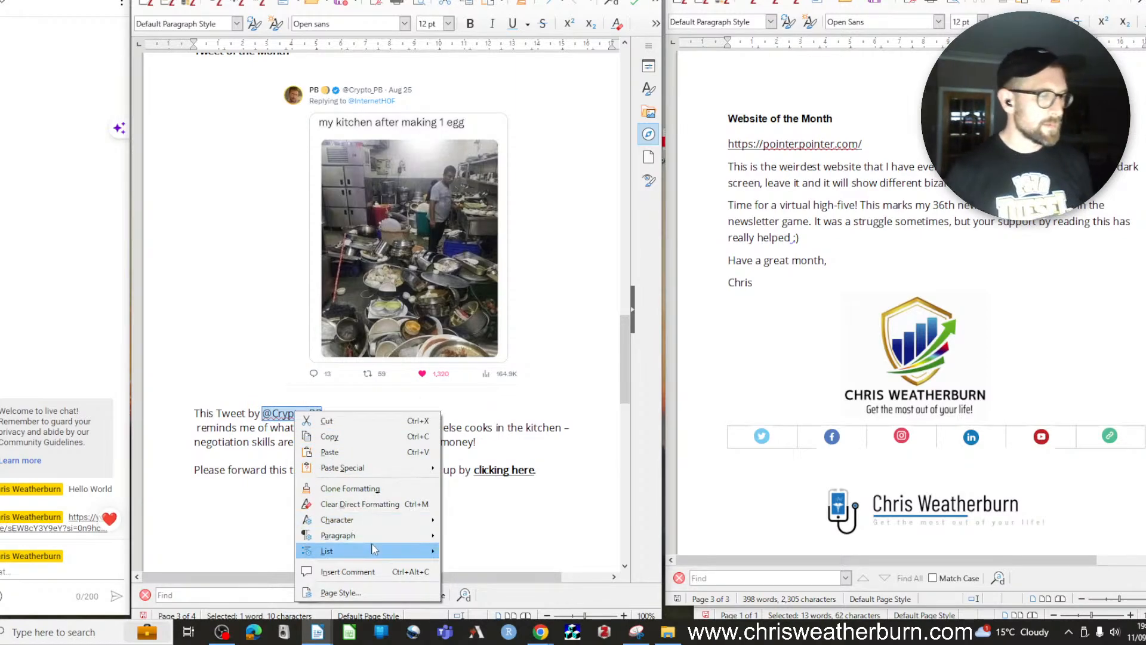
pyautogui.click(216, 0)
pyautogui.click(216, 0)
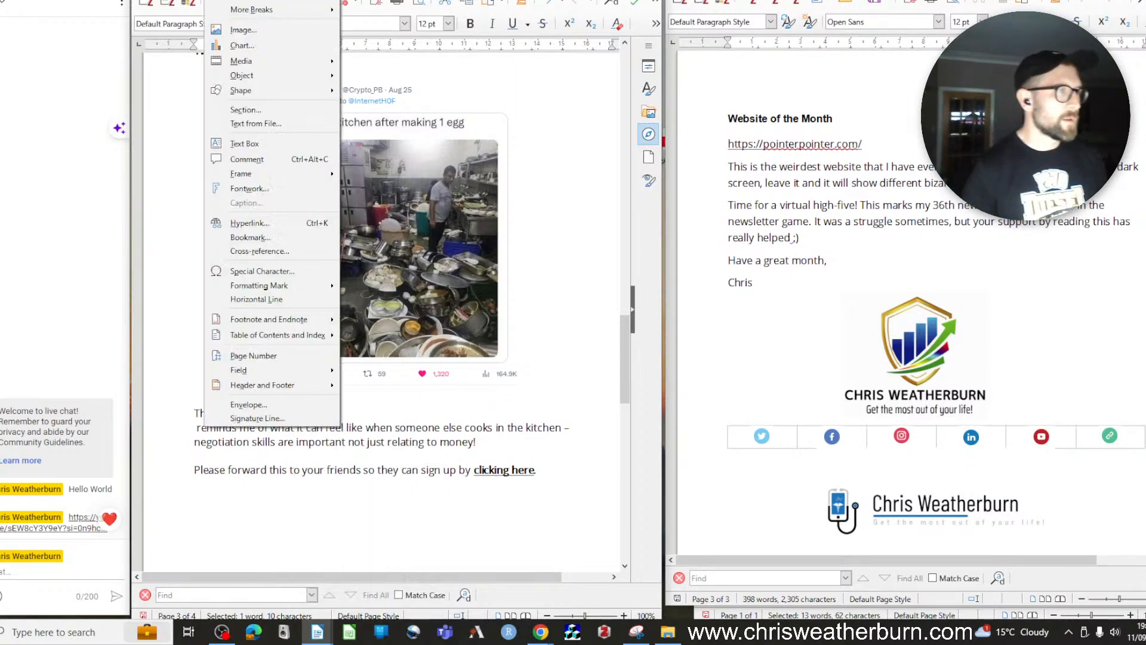
pyautogui.click(263, 222)
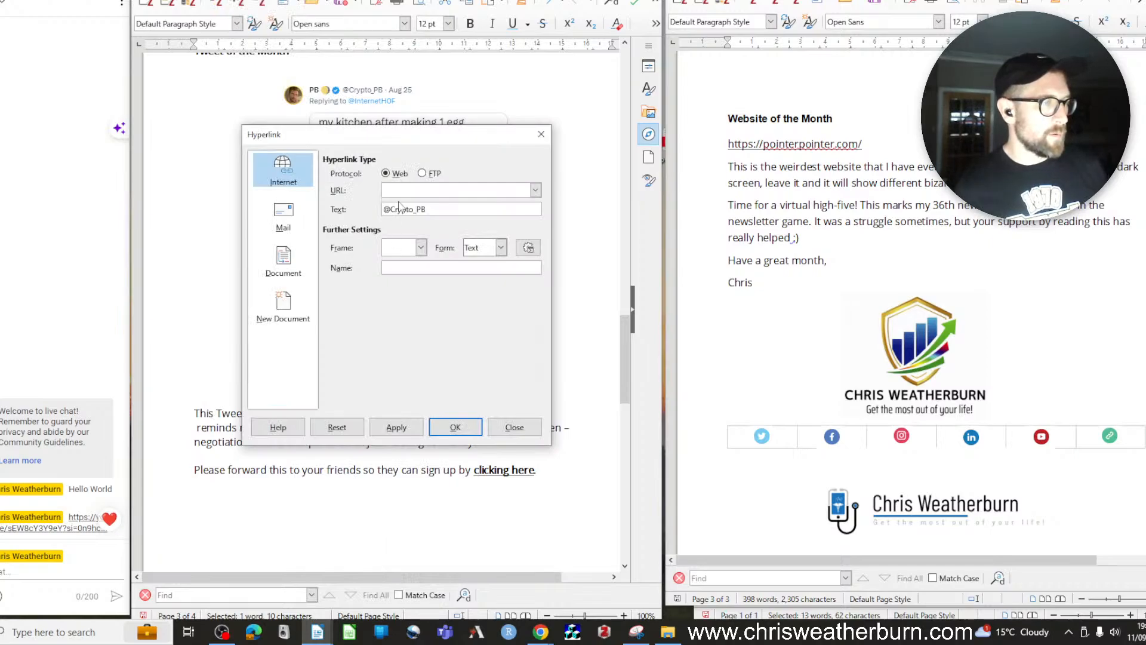
pyautogui.hotkey('ctrl', 'v')
pyautogui.click(456, 425)
pyautogui.click(375, 407)
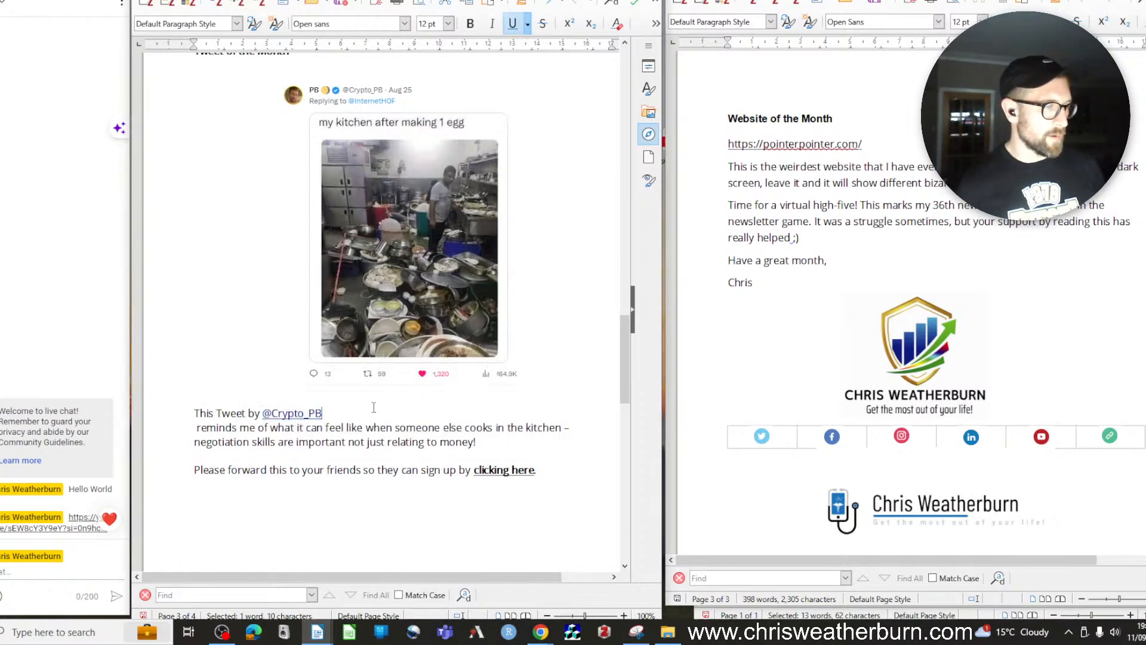
pyautogui.press('Delete')
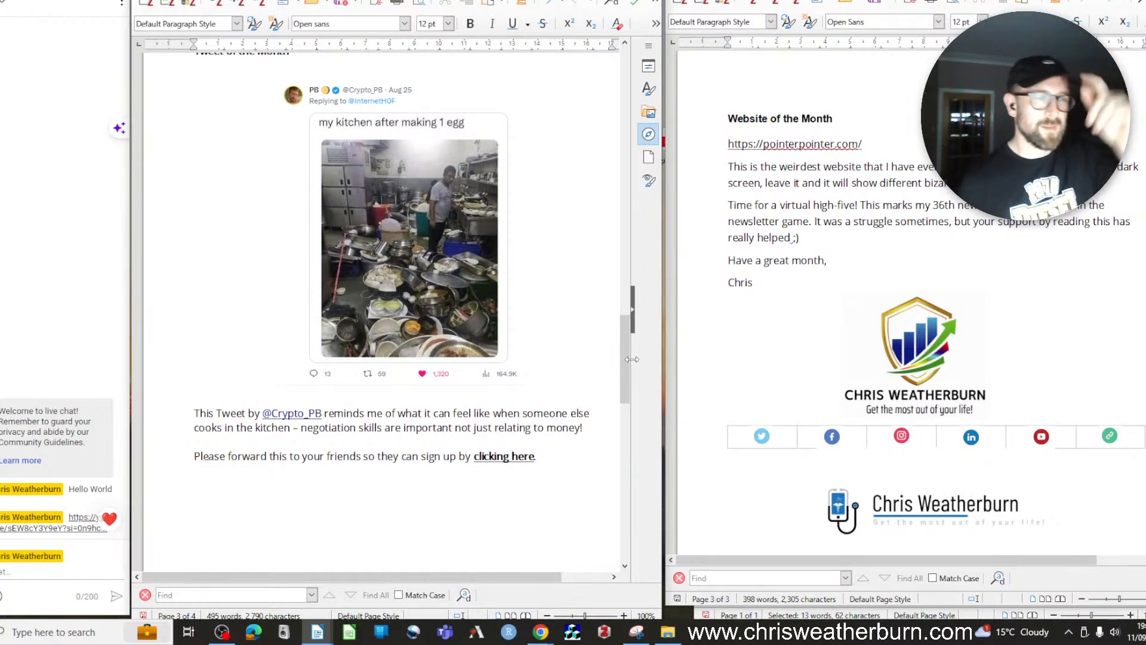
# Switch to ChatGPT in the browser and start the prompt "I am writing my monthly newsletter - the aim is to be informative"
pyautogui.moveTo(624, 358); pyautogui.dragTo(623, 83)
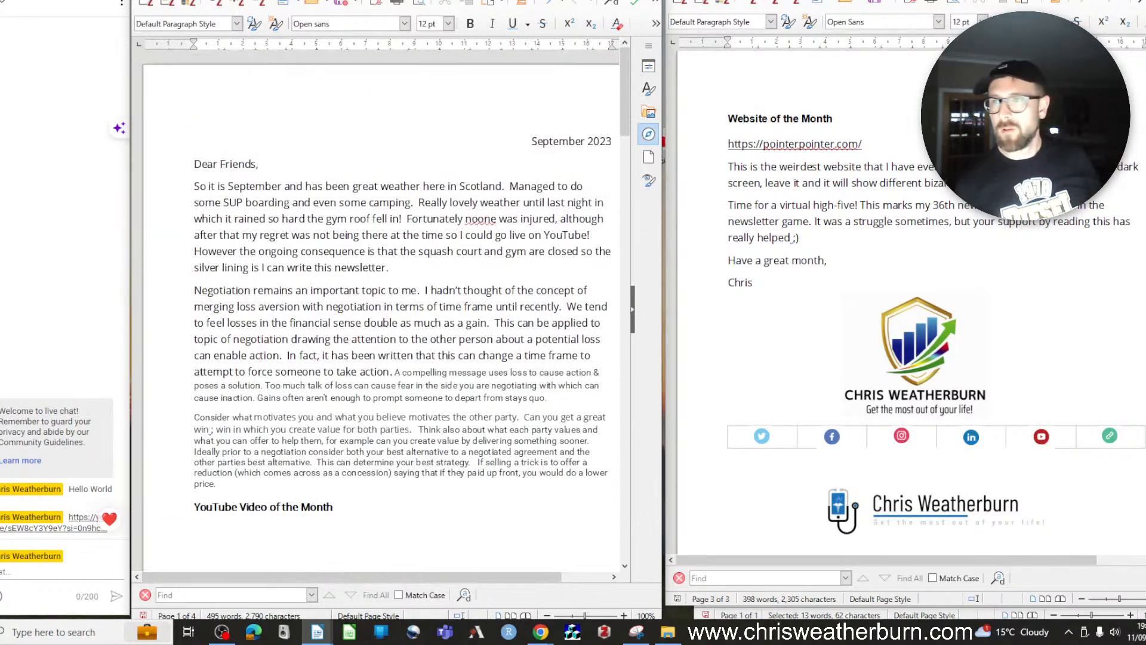
pyautogui.hotkey('alt', 'Tab')
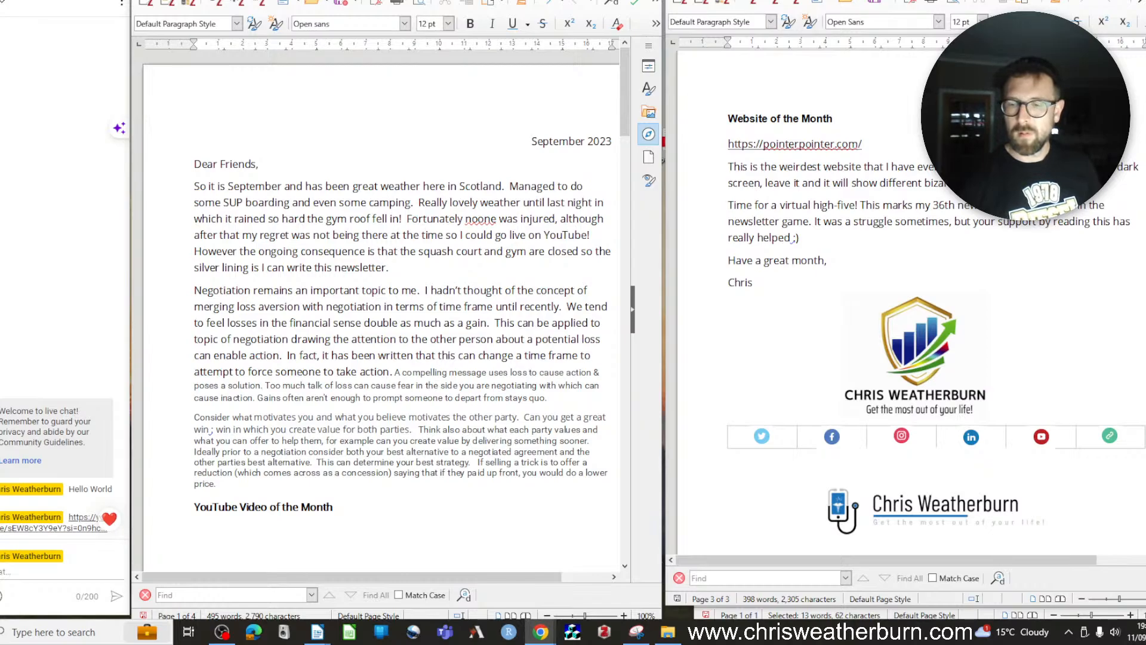
pyautogui.moveTo(1143, 185); pyautogui.dragTo(776, 1)
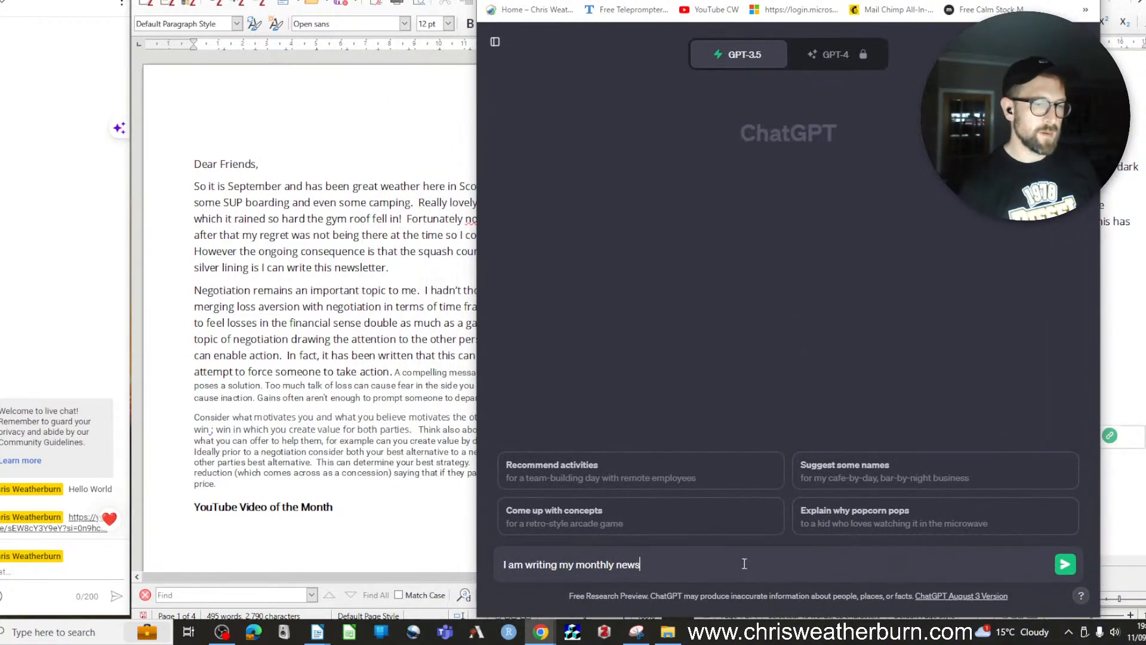
pyautogui.write('tte')
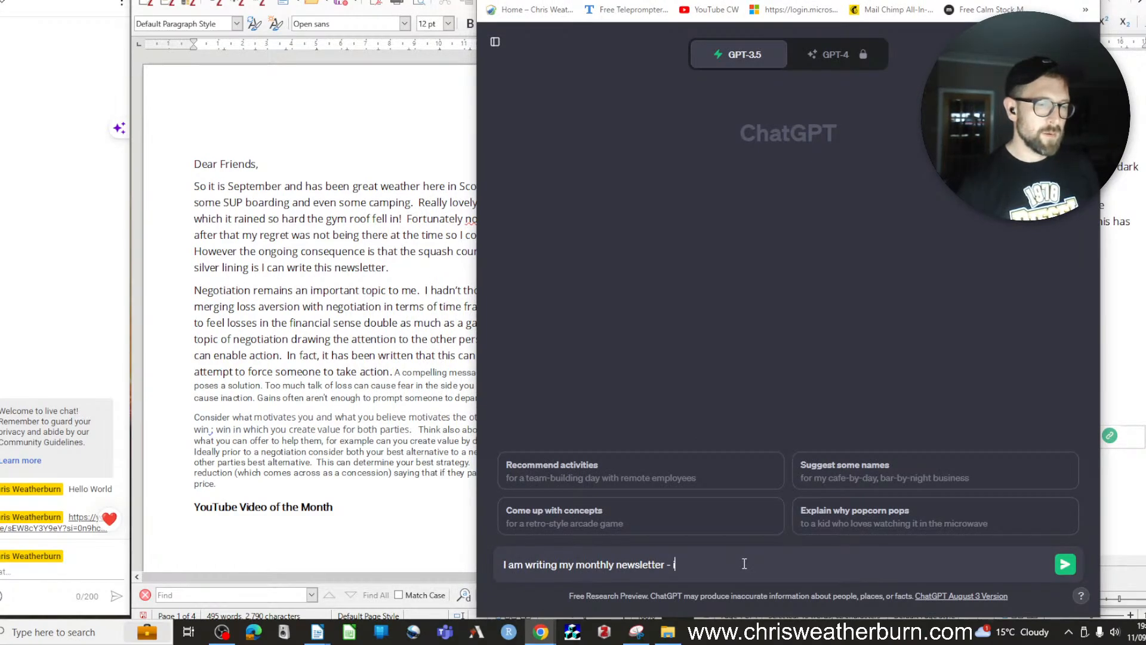
pyautogui.write('r - it is aim')
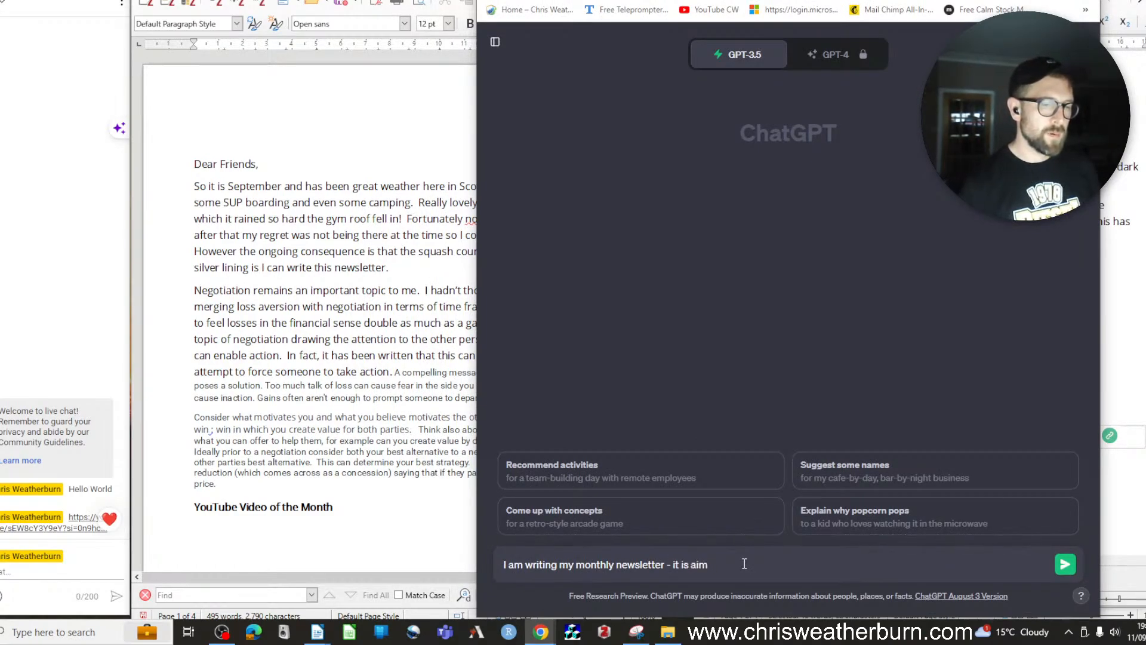
pyautogui.press('BackSpace')
pyautogui.press('BackSpace')
pyautogui.press('BackSpace')
pyautogui.press('BackSpace')
pyautogui.press('BackSpace')
pyautogui.press('BackSpace')
pyautogui.press('BackSpace')
pyautogui.write('im i')
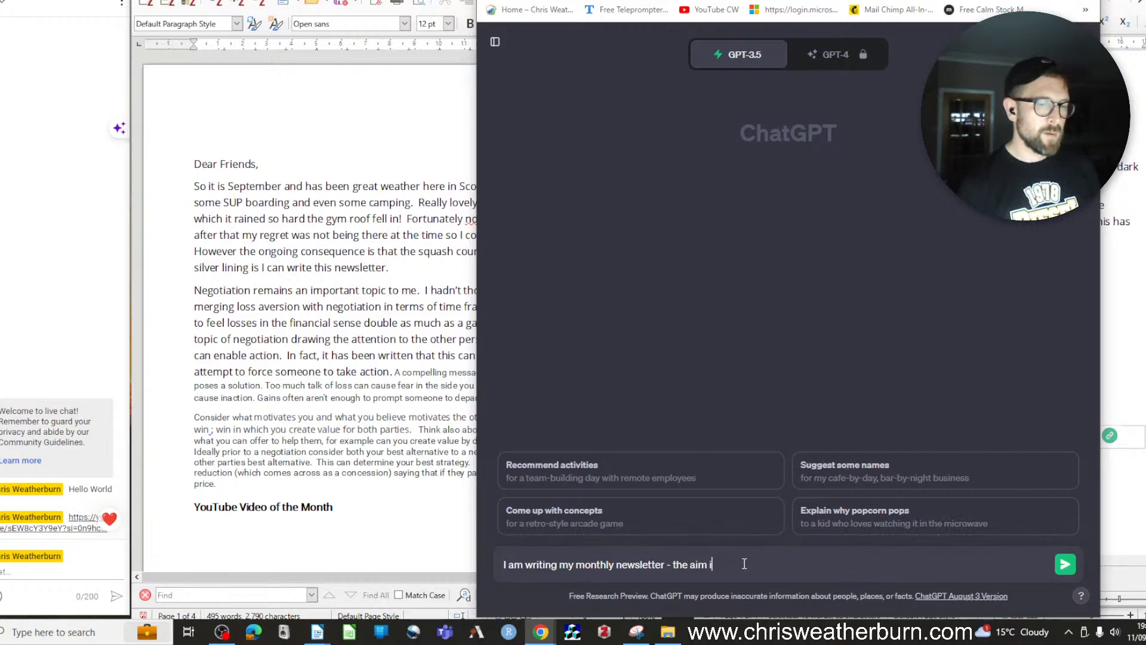
pyautogui.write('s to be informative')
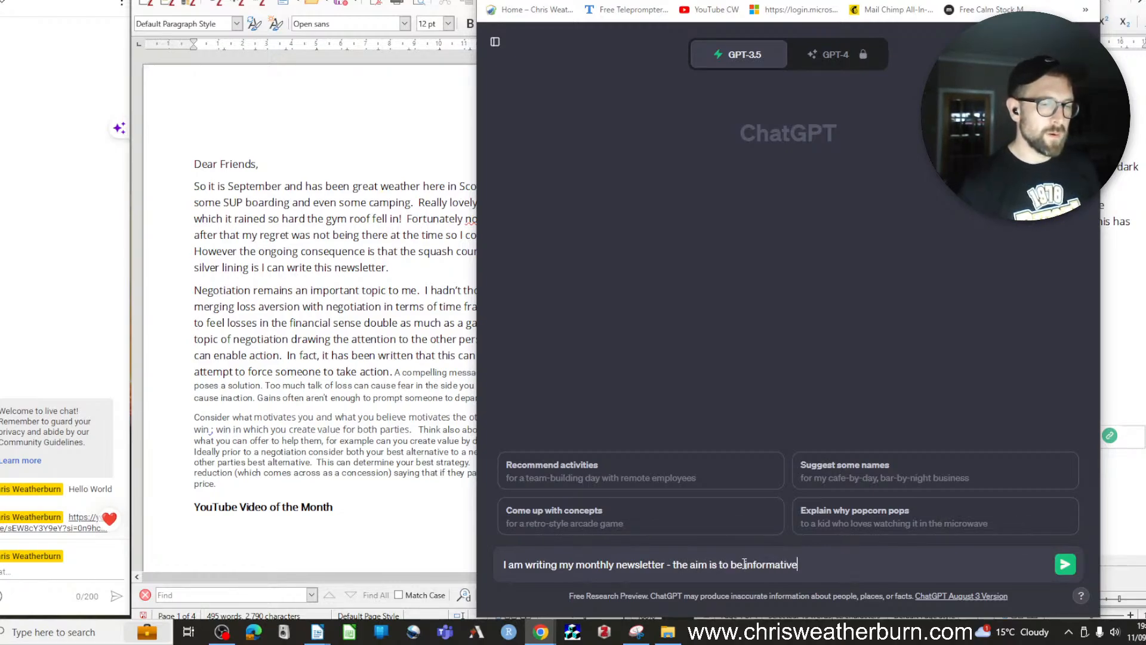
# Continue the prompt with "and witty; here is the draft please improve it :)" and start a new line without sending
pyautogui.write(' and witty')
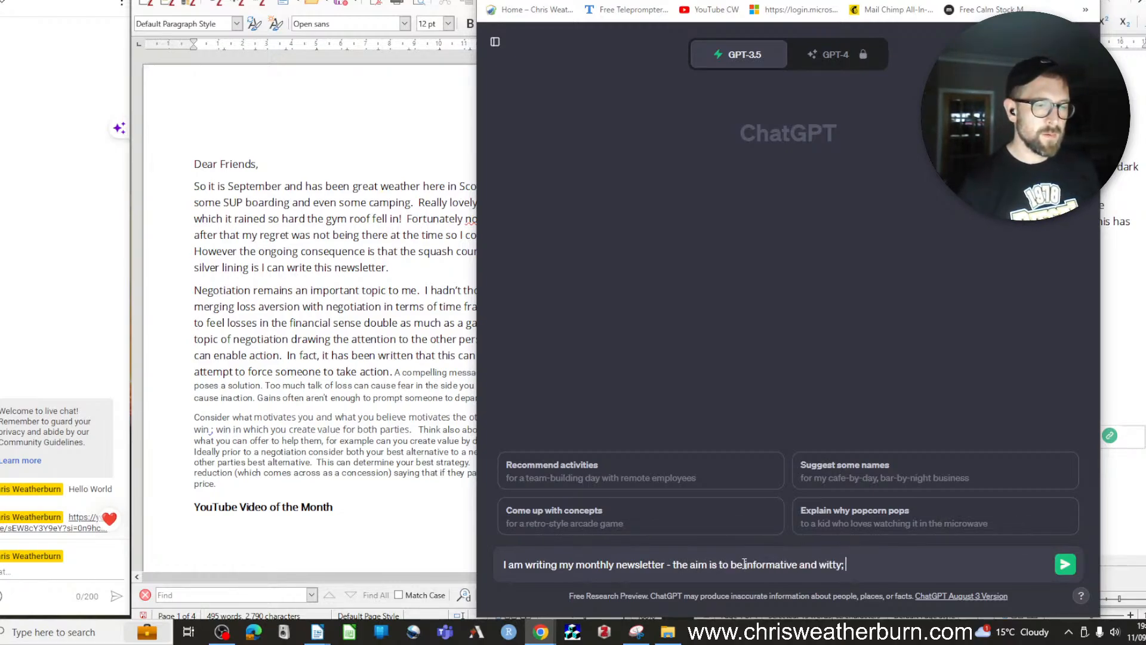
pyautogui.write('; here is teh')
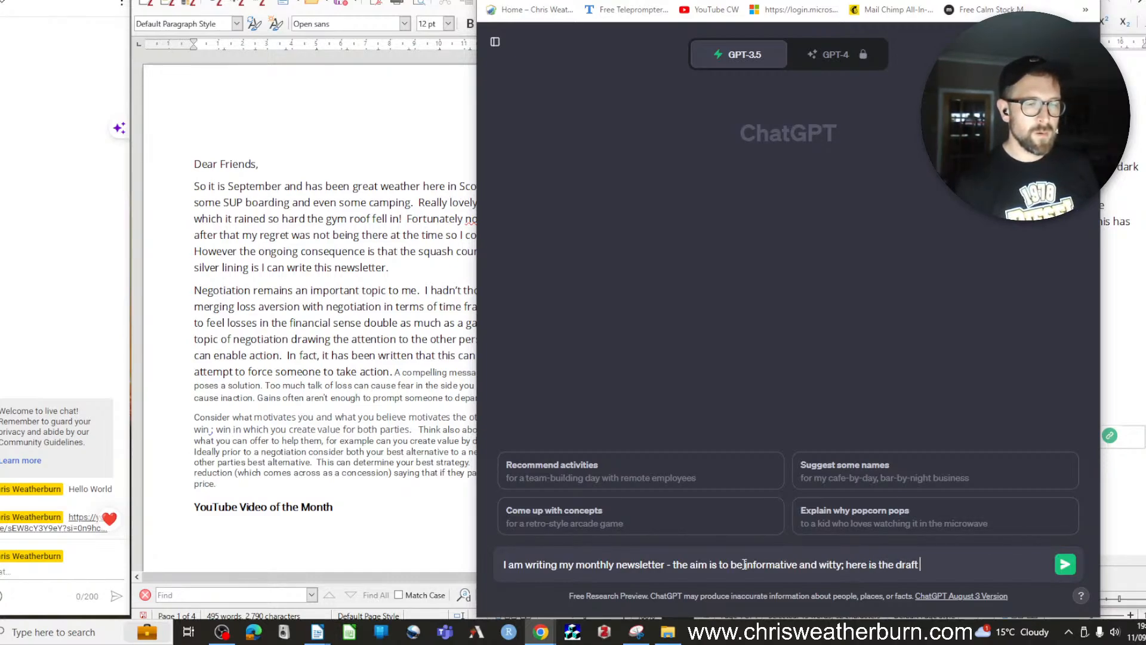
pyautogui.write(' draft please improv')
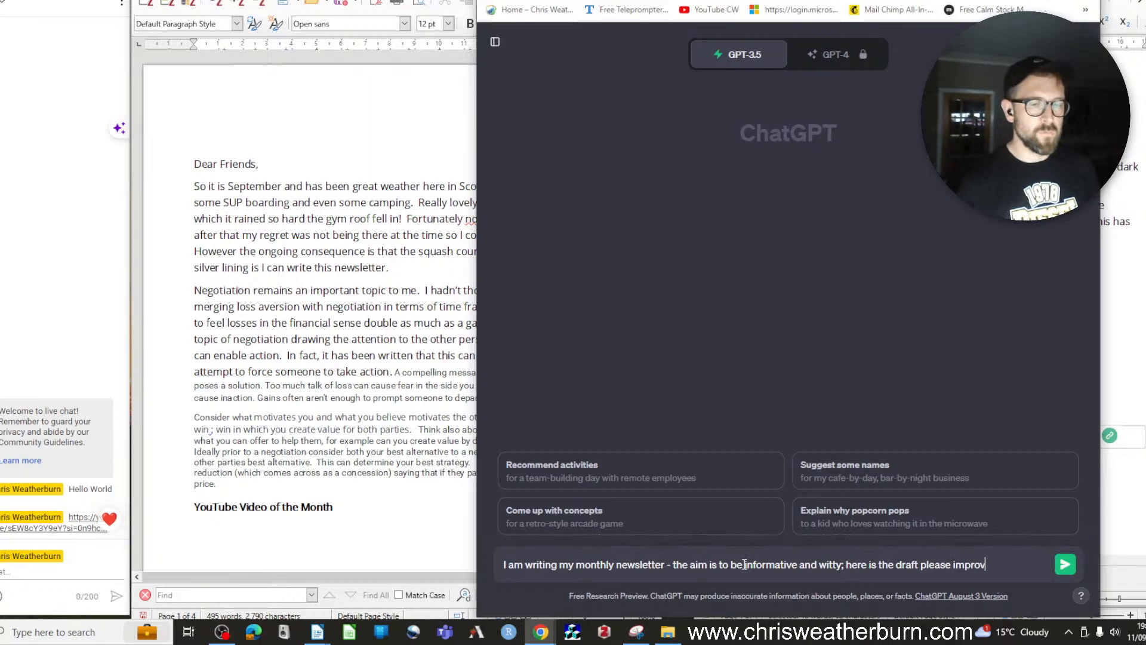
pyautogui.write('e it :)')
pyautogui.hotkey('shift', 'Return')
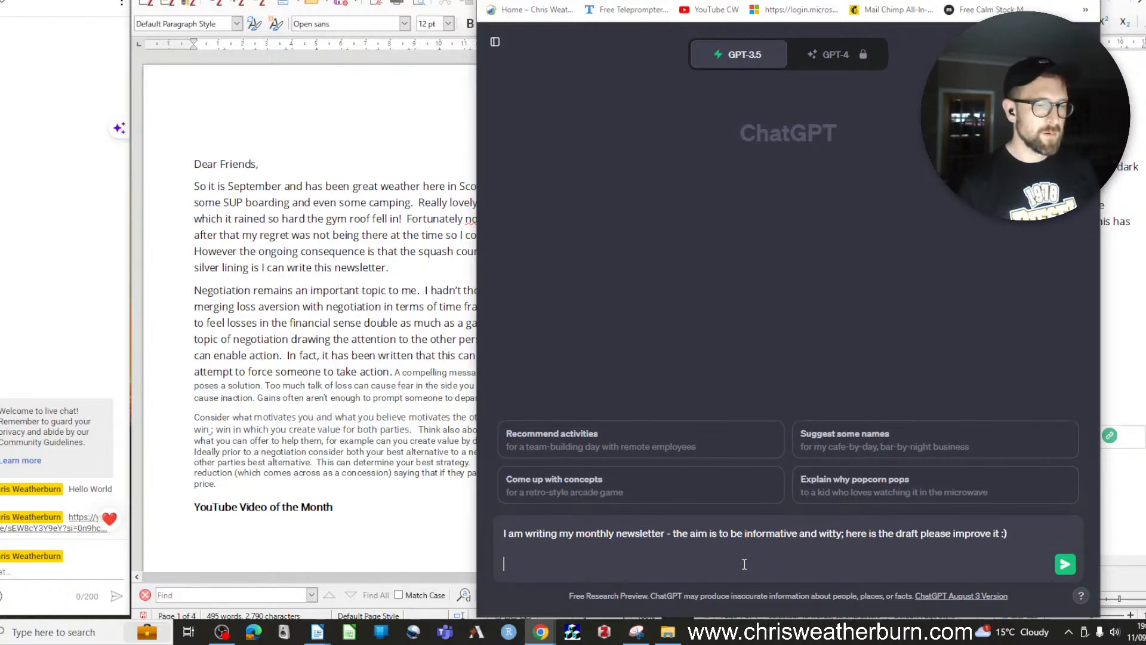
# Copy the newsletter text from "Dear Friends," through the negotiation paragraphs into the ChatGPT prompt
pyautogui.click(183, 380)
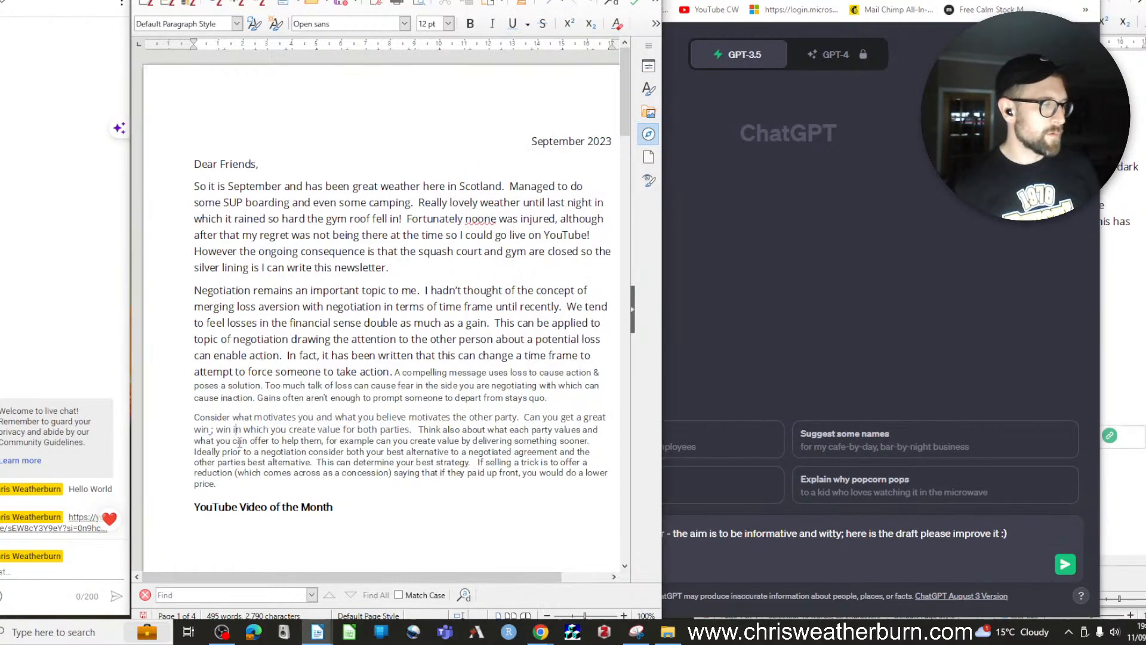
pyautogui.moveTo(221, 484); pyautogui.dragTo(187, 161)
pyautogui.hotkey('ctrl', 'c')
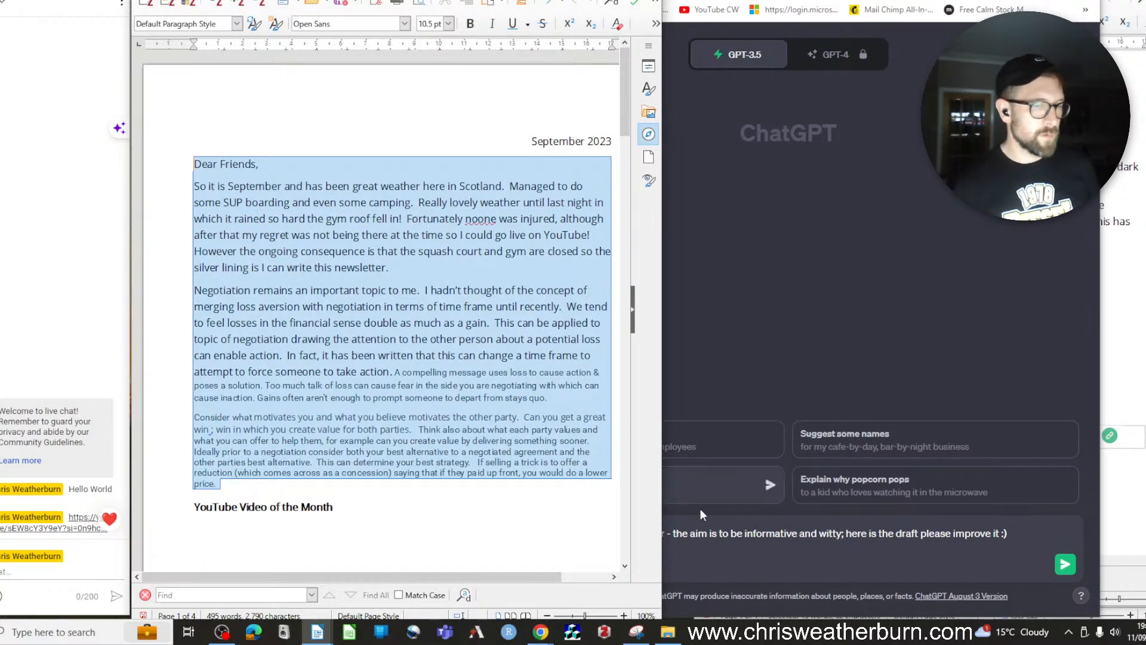
pyautogui.click(745, 569)
pyautogui.hotkey('ctrl', 'v')
# Copy the paragraph below the "Is Money Awesome?" image into the ChatGPT prompt, separated by a blank line
pyautogui.scroll(-15, 340, 380)
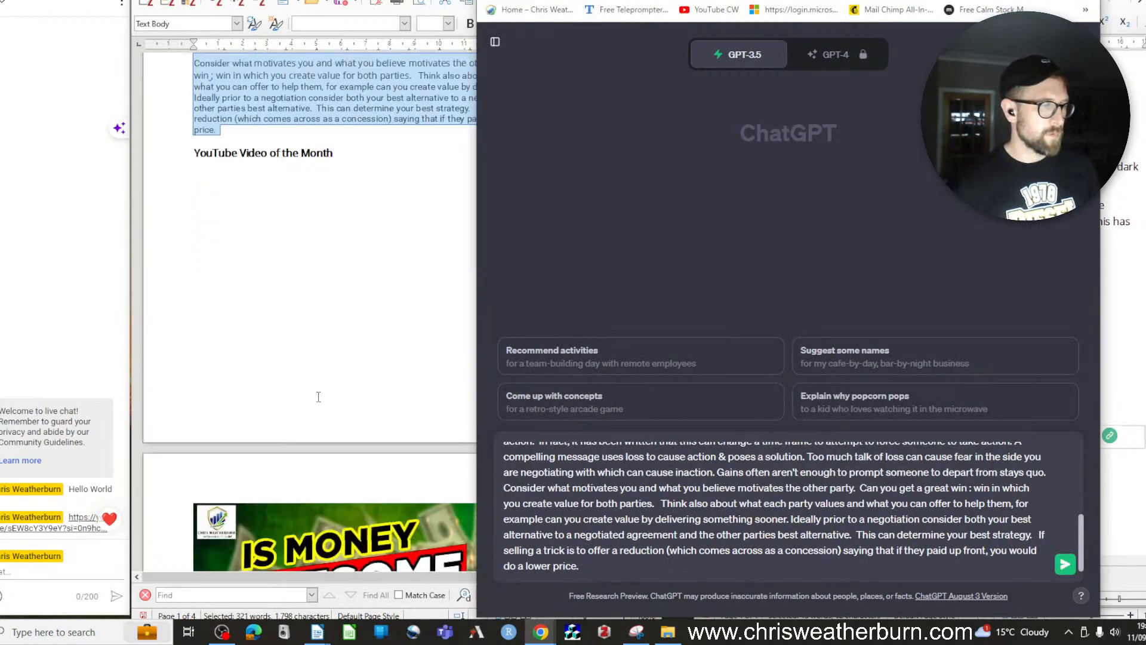
pyautogui.moveTo(195, 342); pyautogui.dragTo(301, 467)
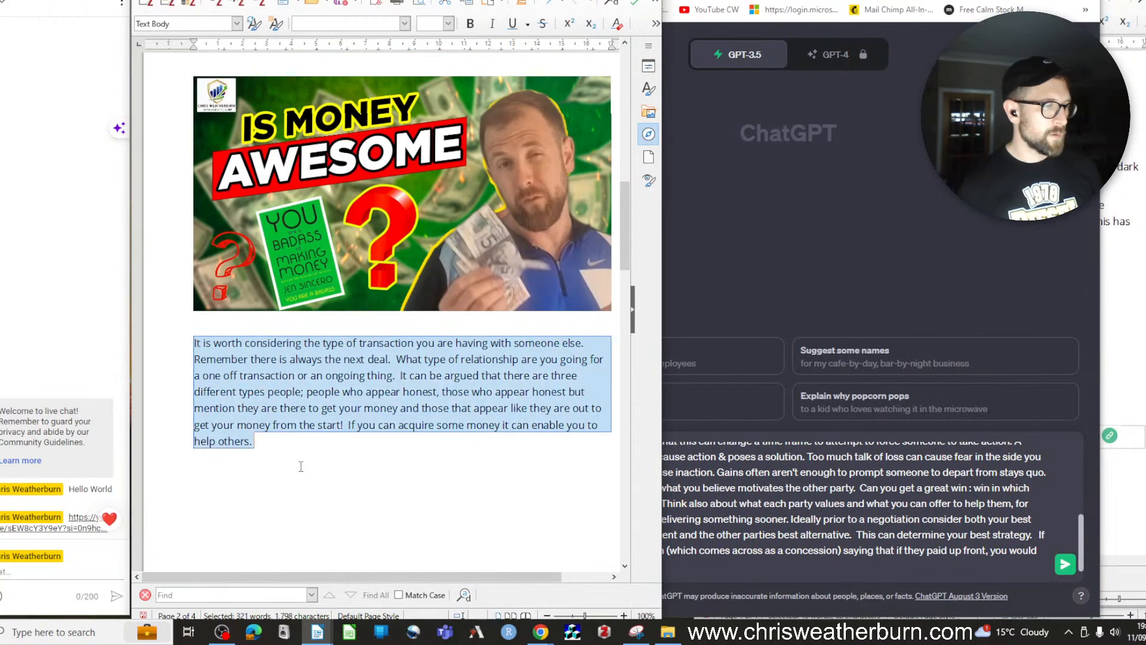
pyautogui.click(703, 577)
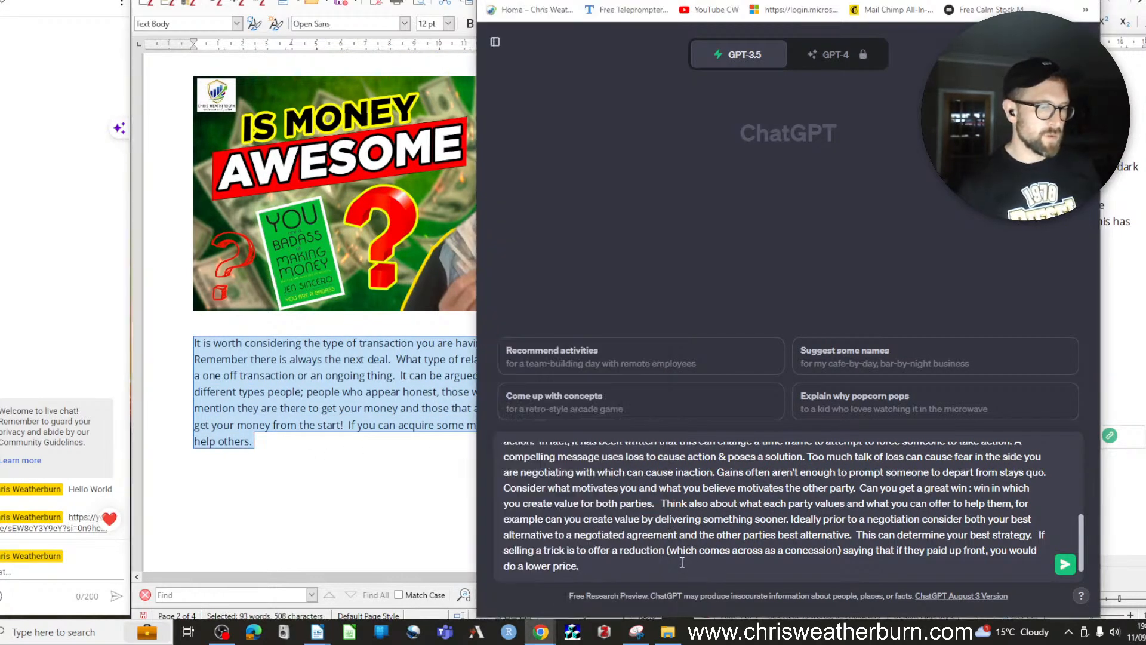
pyautogui.hotkey('shift', 'Return')
pyautogui.hotkey('shift', 'Return')
pyautogui.hotkey('ctrl', 'v')
# Copy the paragraph about the tweet and the "Please forward this to your friends" line into the ChatGPT prompt on a new line
pyautogui.scroll(-5, 216, 421)
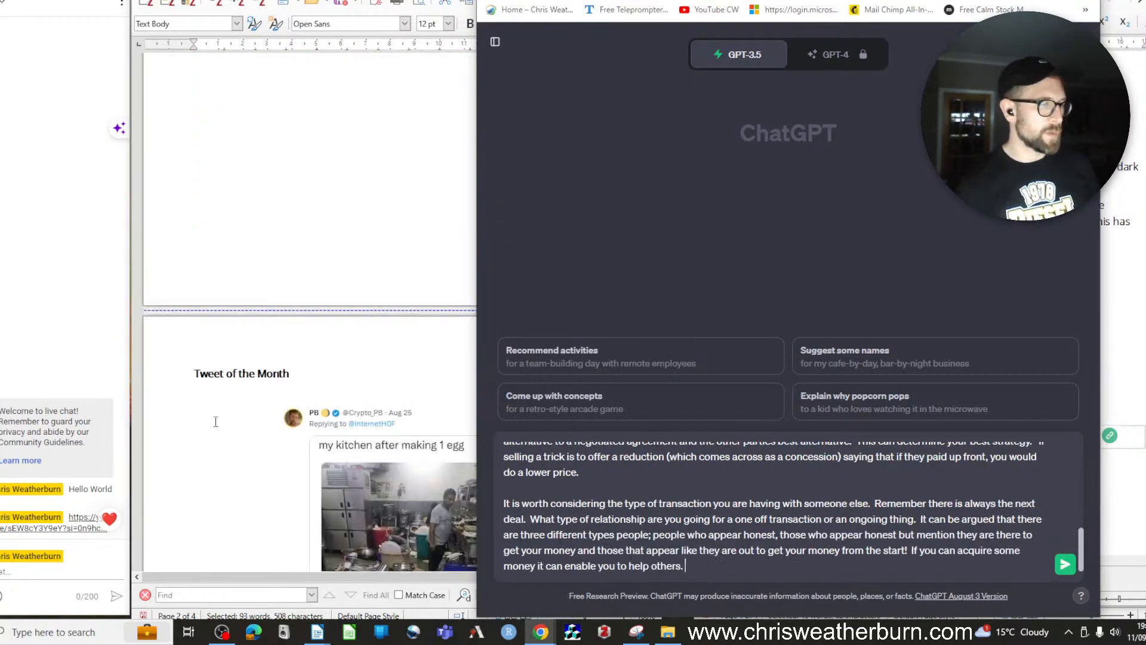
pyautogui.scroll(-12, 216, 418)
pyautogui.moveTo(195, 313); pyautogui.dragTo(295, 413)
pyautogui.scroll(-1, 294, 412)
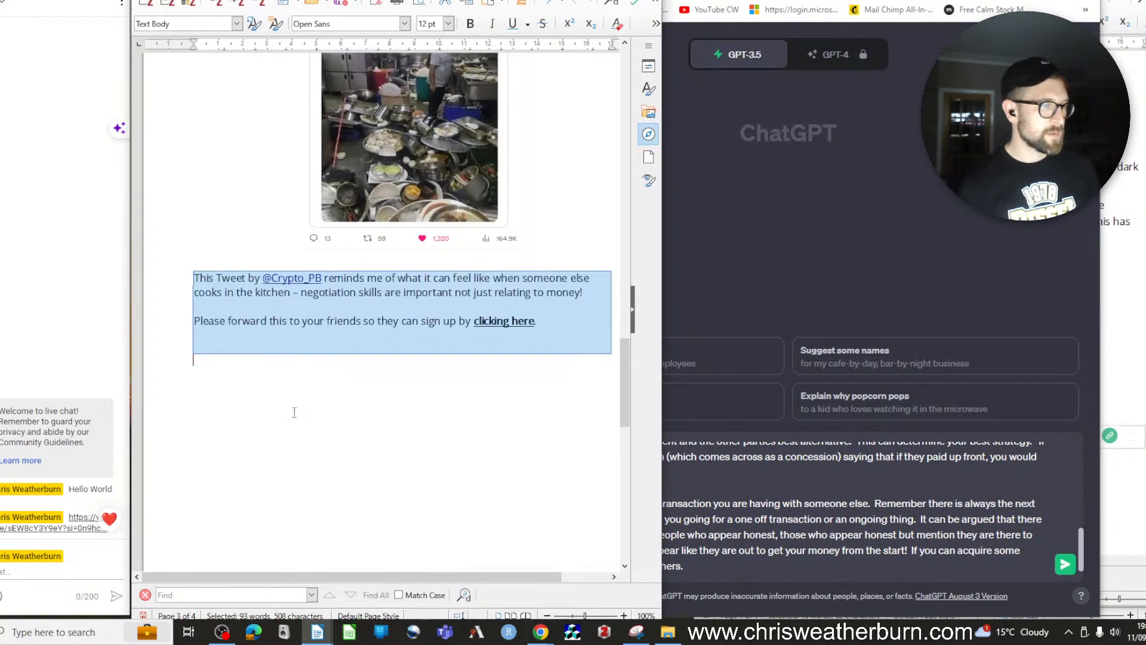
pyautogui.click(721, 572)
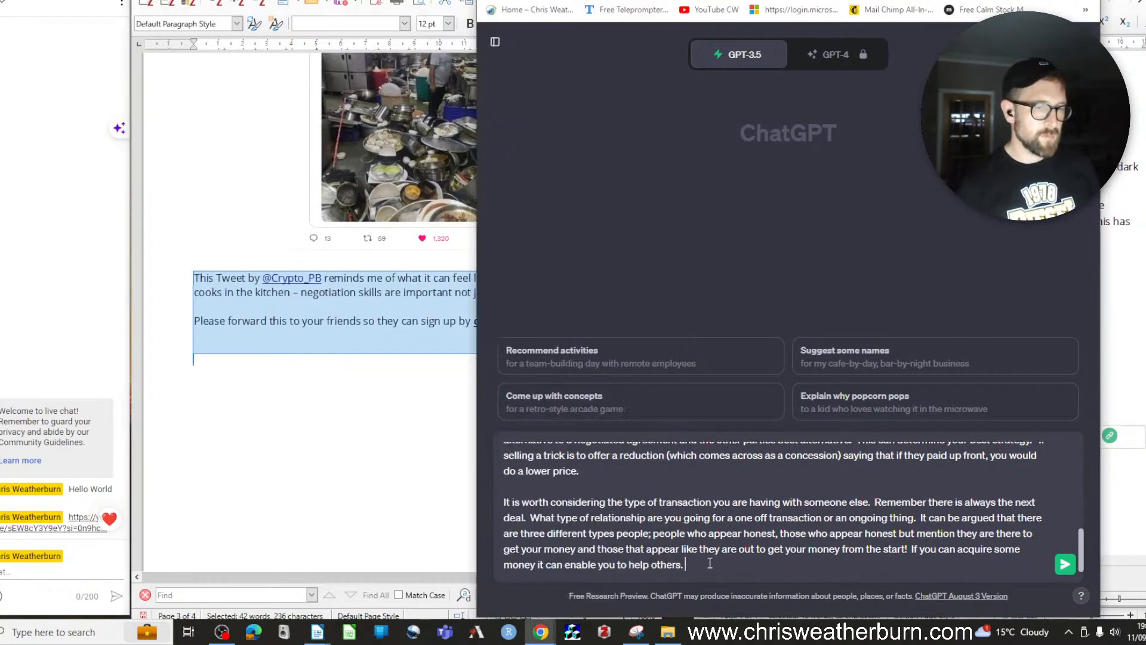
pyautogui.hotkey('shift', 'Return')
pyautogui.hotkey('ctrl', 'v')
# Copy the "Website of the Month" section, from its heading through the "Until next time" line, for the ChatGPT prompt
pyautogui.scroll(-5, 292, 503)
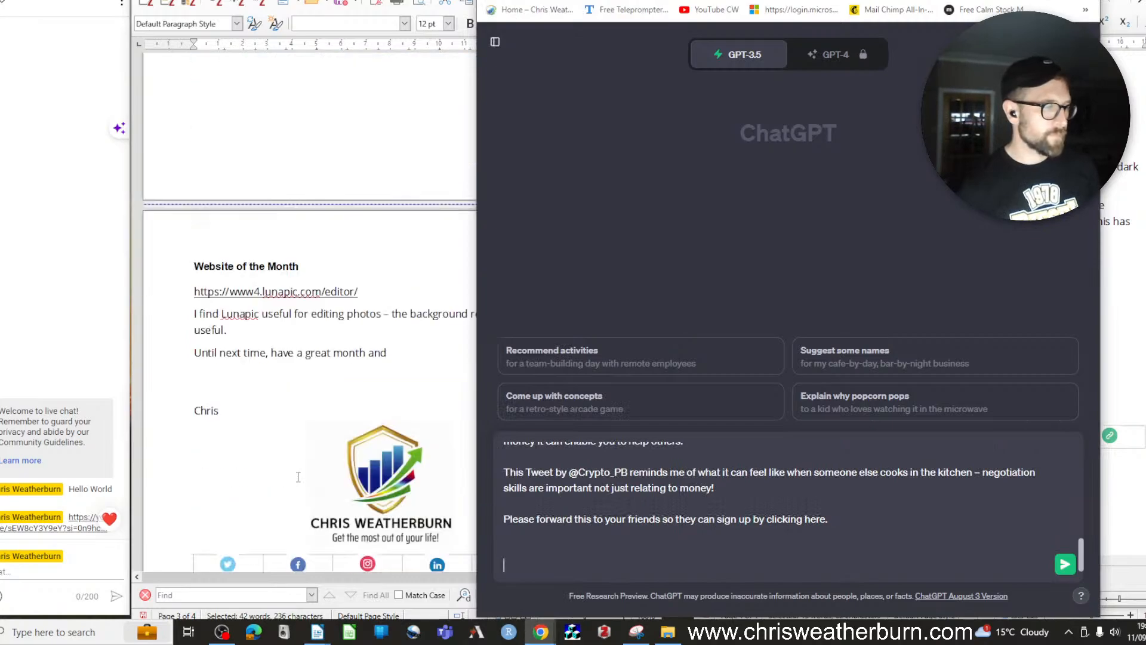
pyautogui.click(190, 276)
pyautogui.moveTo(189, 276); pyautogui.dragTo(438, 374)
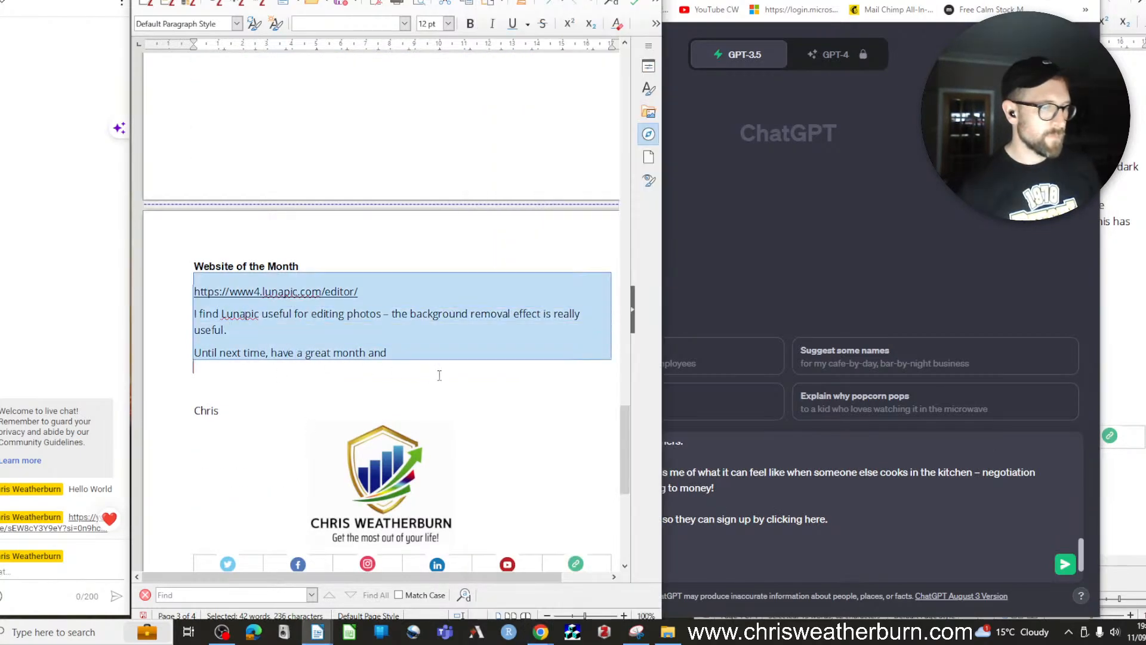
pyautogui.moveTo(181, 266); pyautogui.dragTo(458, 382)
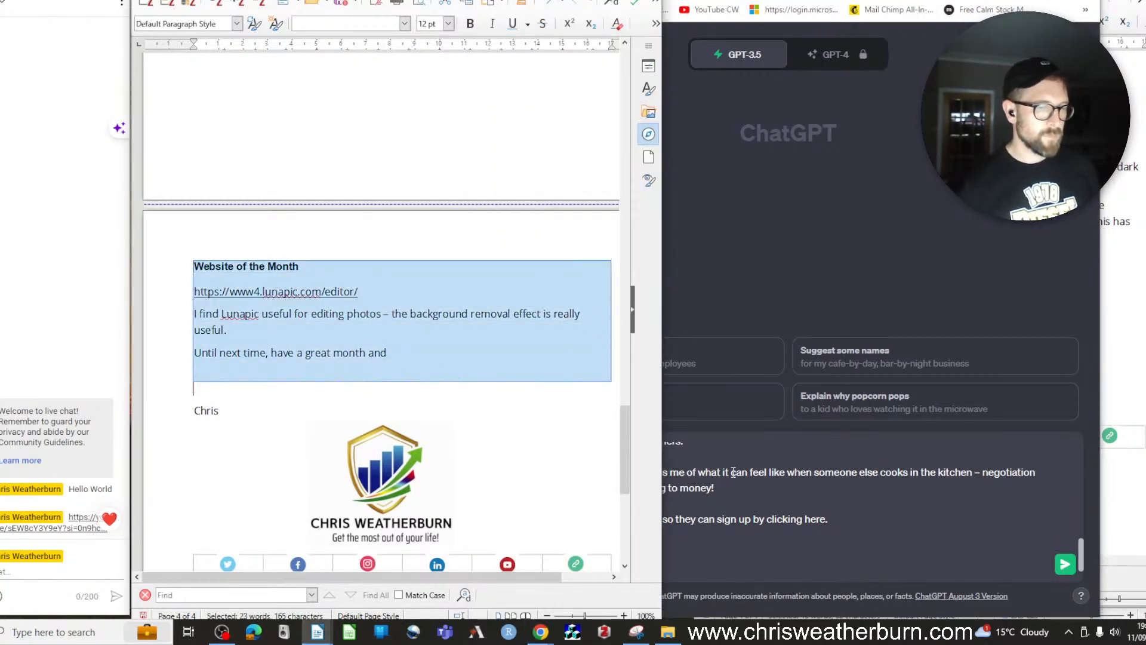
pyautogui.click(721, 547)
# Change the newsletter's closing line to "Until next time, have a great month,"
pyautogui.click(360, 334)
pyautogui.moveTo(389, 353); pyautogui.dragTo(367, 354)
pyautogui.press('BackSpace')
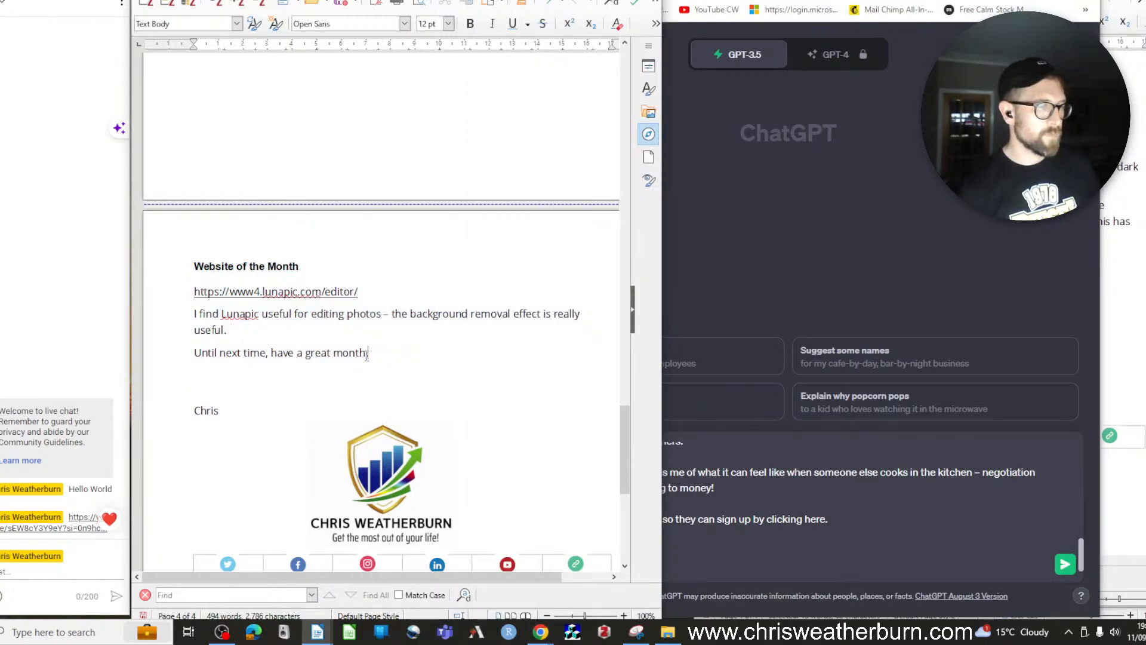
pyautogui.write(',')
# Paste the Website of the Month section into the ChatGPT prompt and submit it, saving the newsletter document first
pyautogui.click(664, 516)
pyautogui.hotkey('ctrl', 'v')
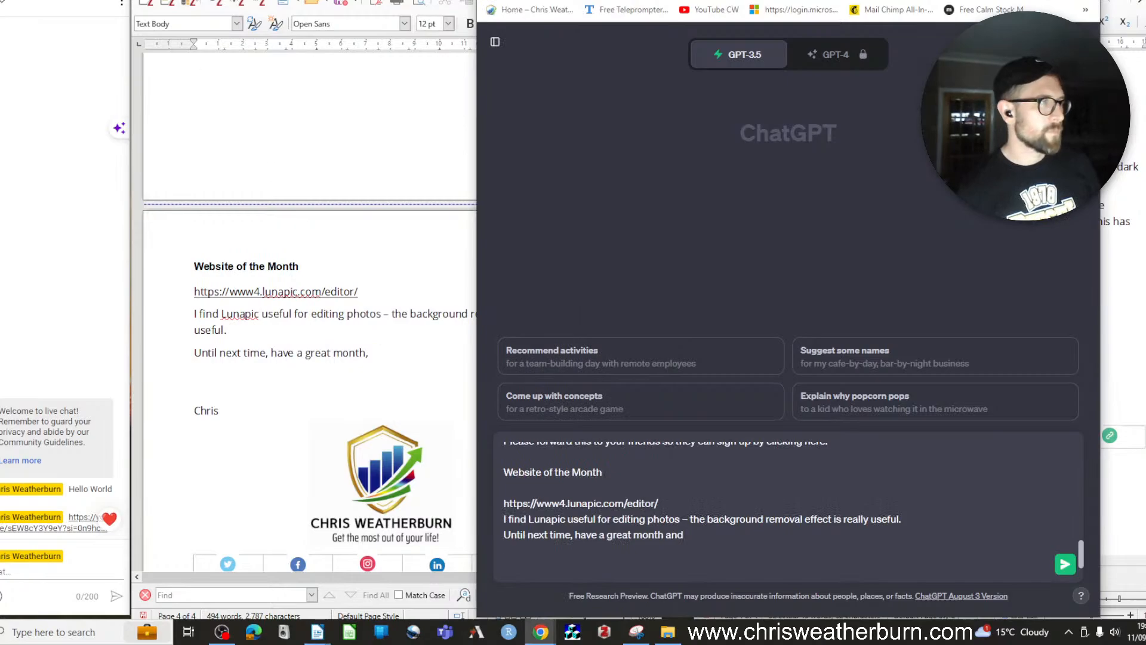
pyautogui.click(343, 2)
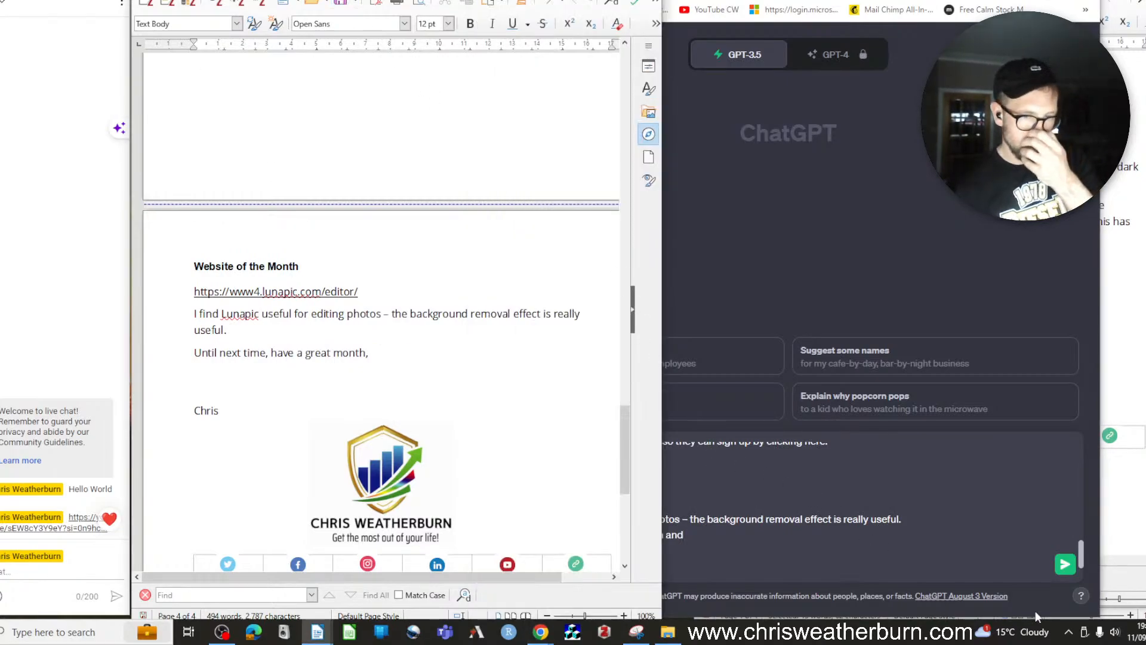
pyautogui.click(1066, 566)
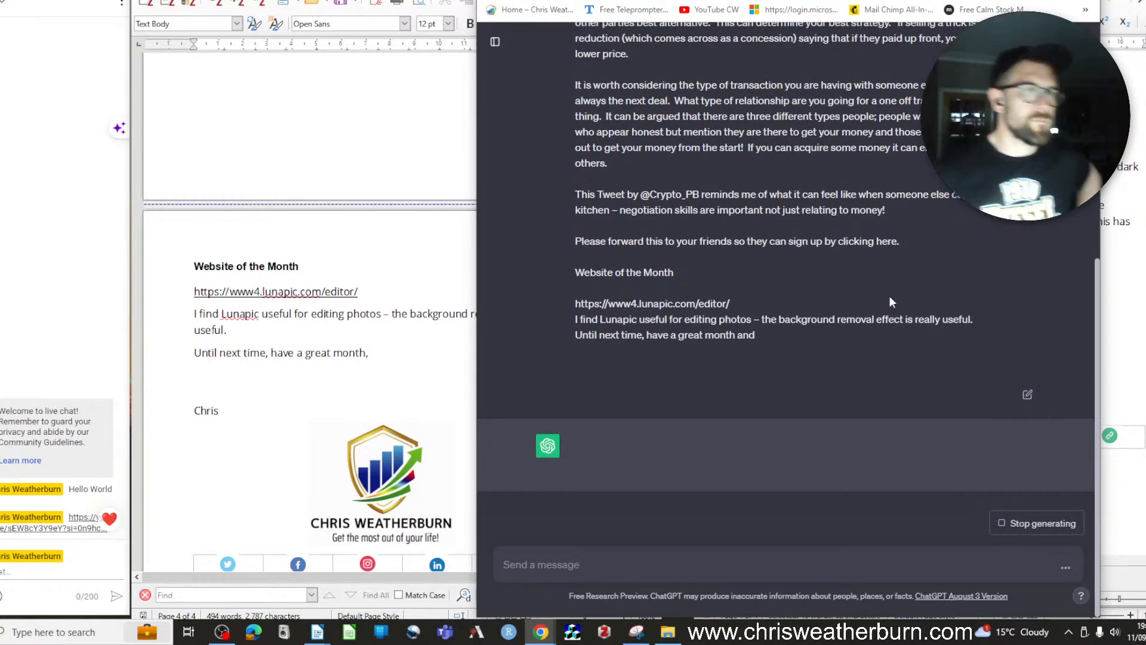
# Read through ChatGPT's rewritten newsletter, from the submitted draft to the closing lines of the reply
pyautogui.scroll(5, 1001, 249)
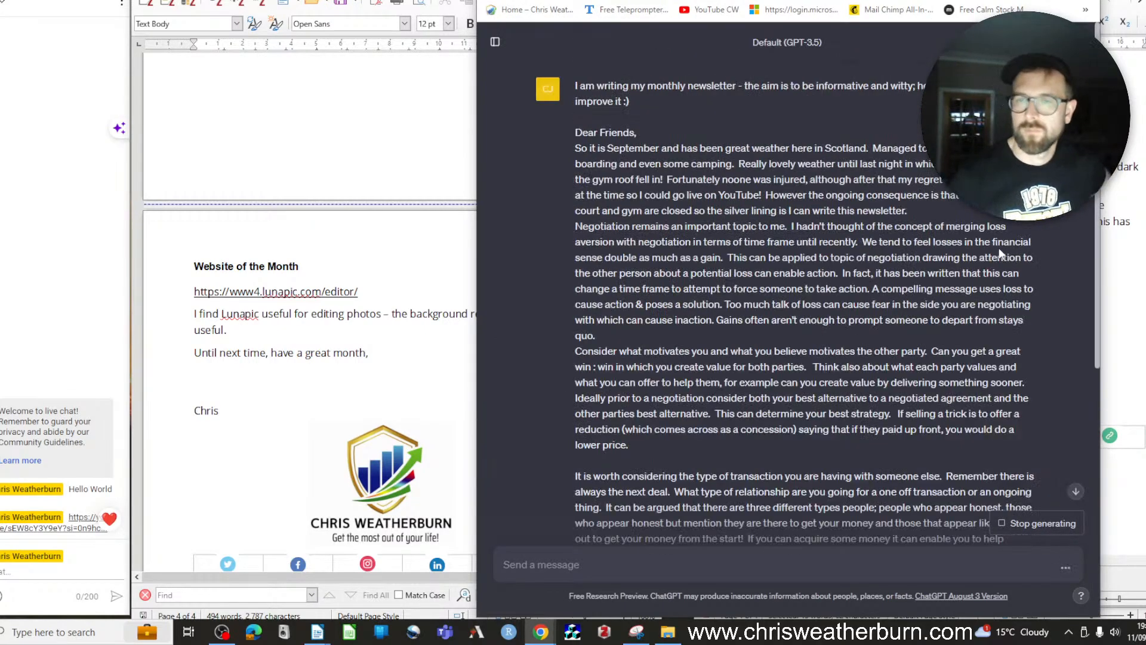
pyautogui.scroll(-8, 729, 361)
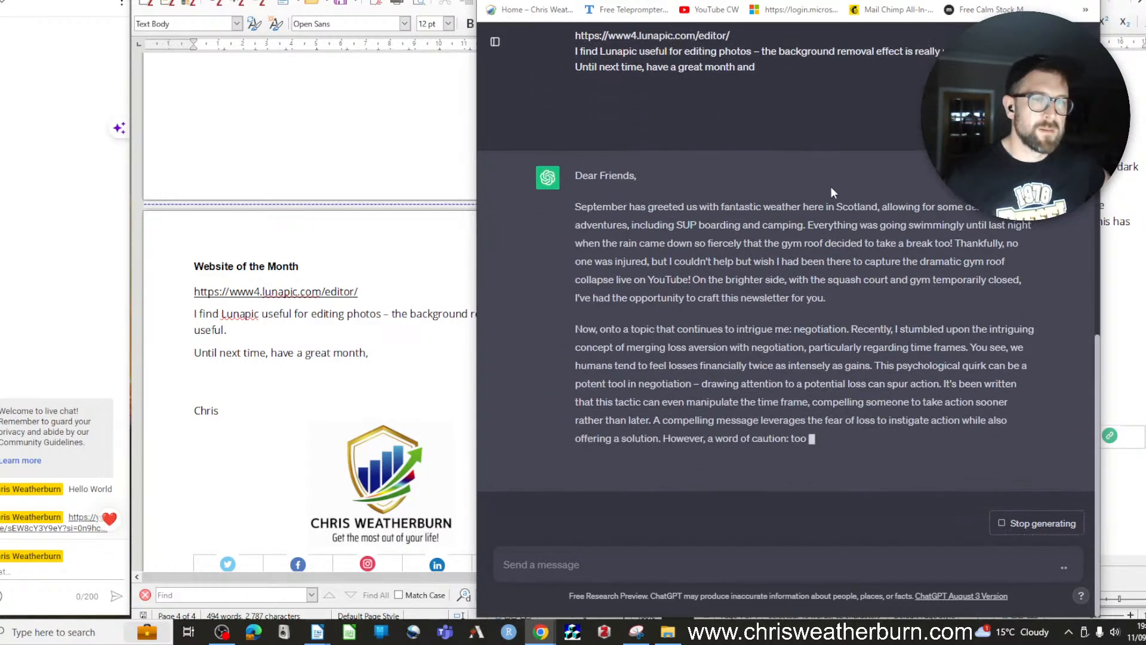
pyautogui.scroll(2, 758, 227)
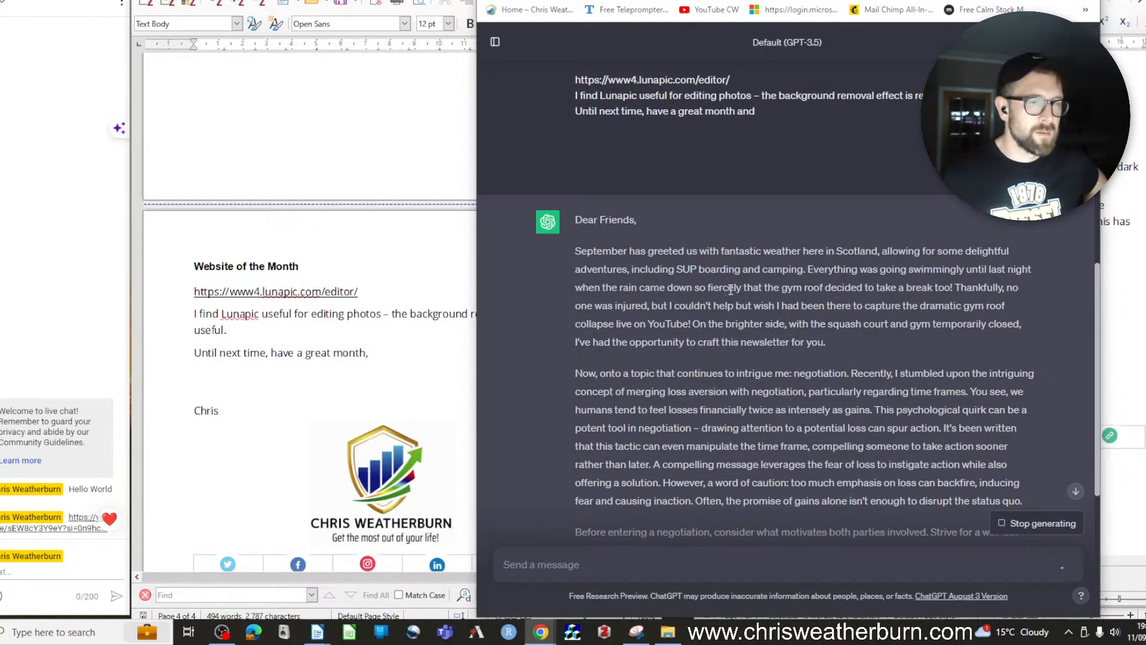
pyautogui.moveTo(708, 287); pyautogui.dragTo(744, 287)
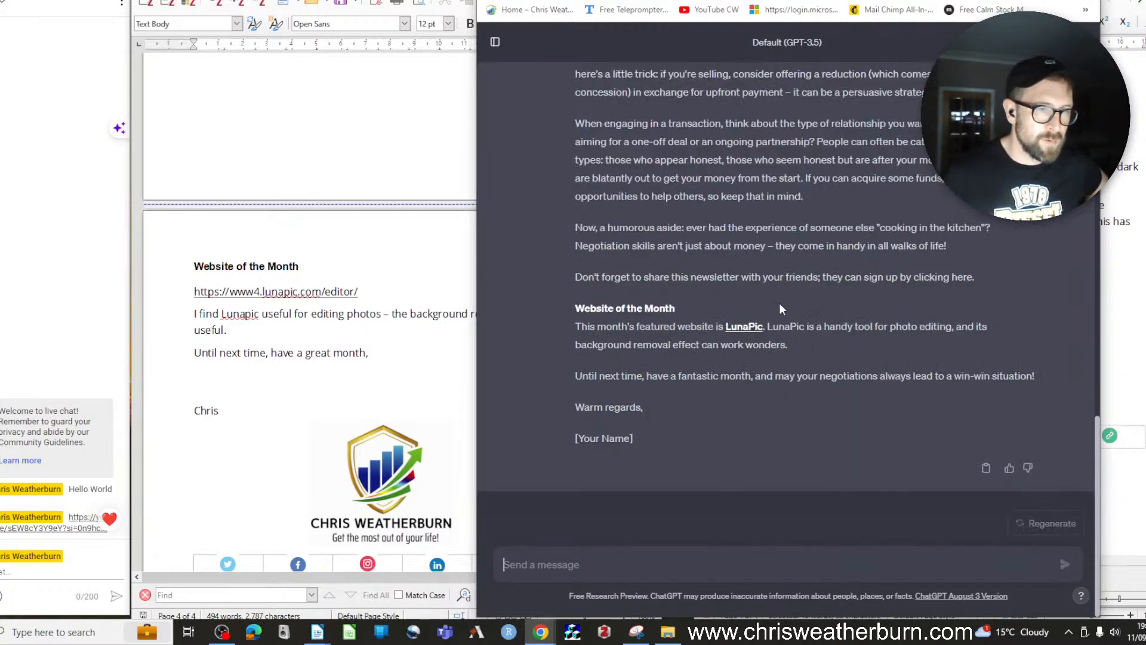
pyautogui.scroll(15, 779, 302)
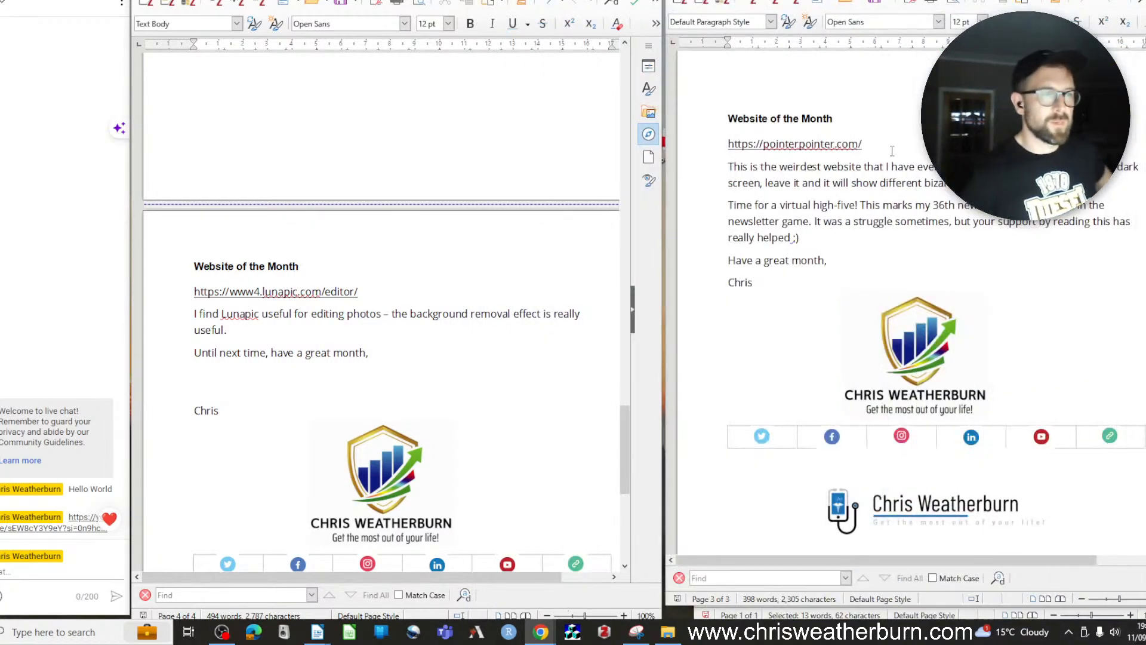
# Place the ChatGPT reply beside the newsletter's first page and compare its paragraphs with the draft
pyautogui.click(460, 184)
pyautogui.scroll(3, 477, 239)
pyautogui.scroll(20, 477, 239)
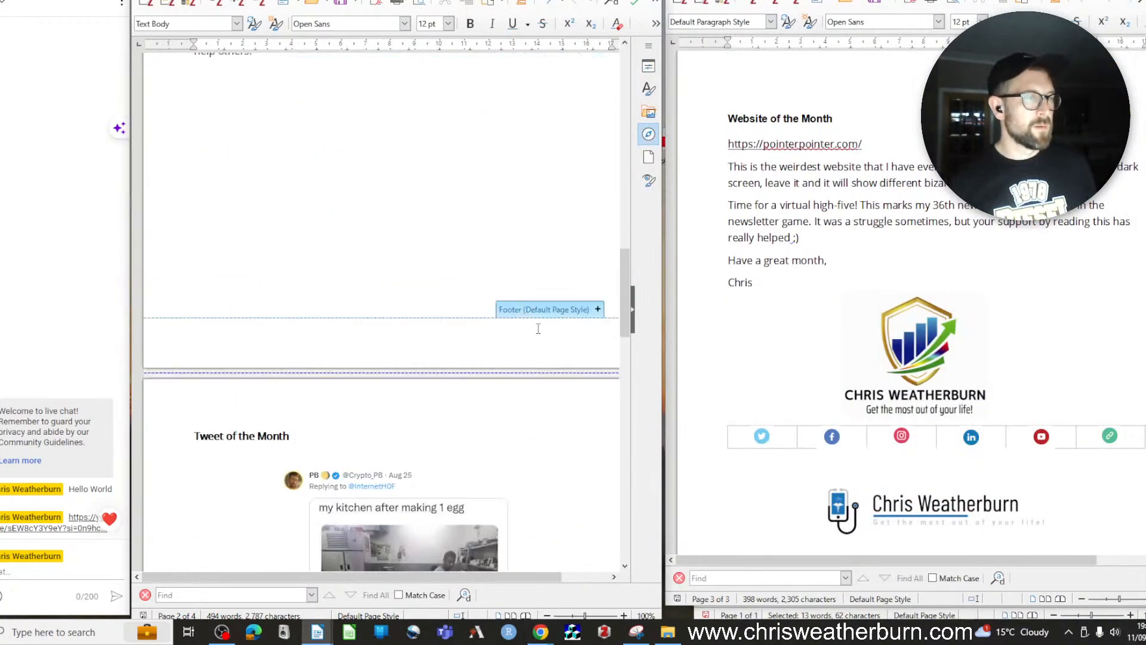
pyautogui.scroll(5, 548, 335)
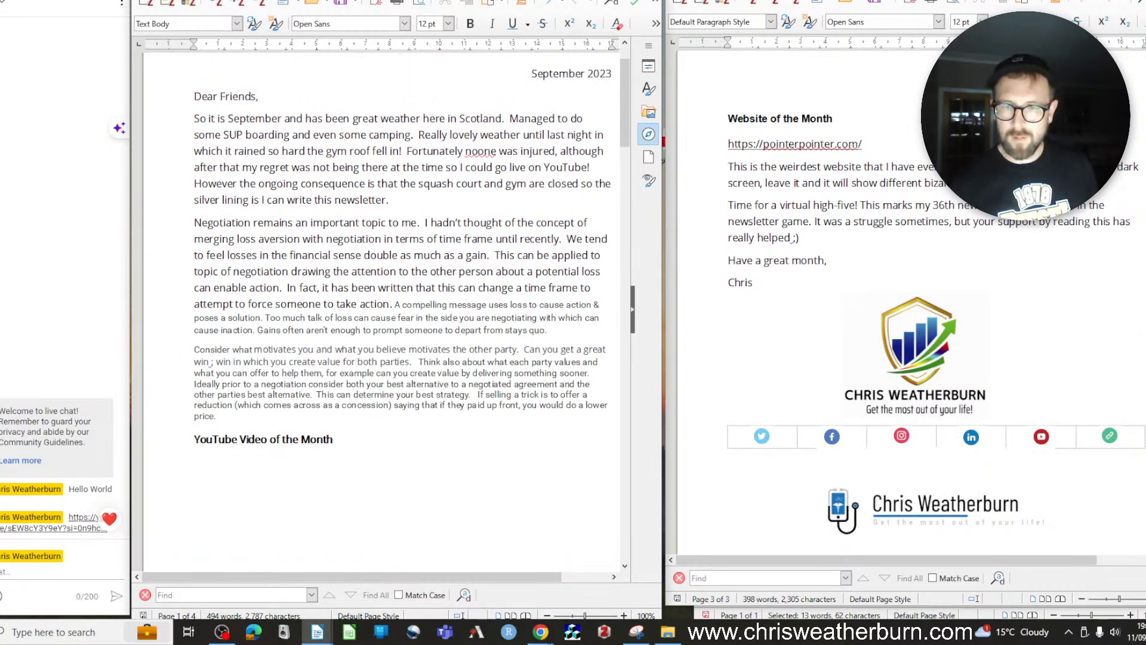
pyautogui.moveTo(1145, 66); pyautogui.dragTo(829, 6)
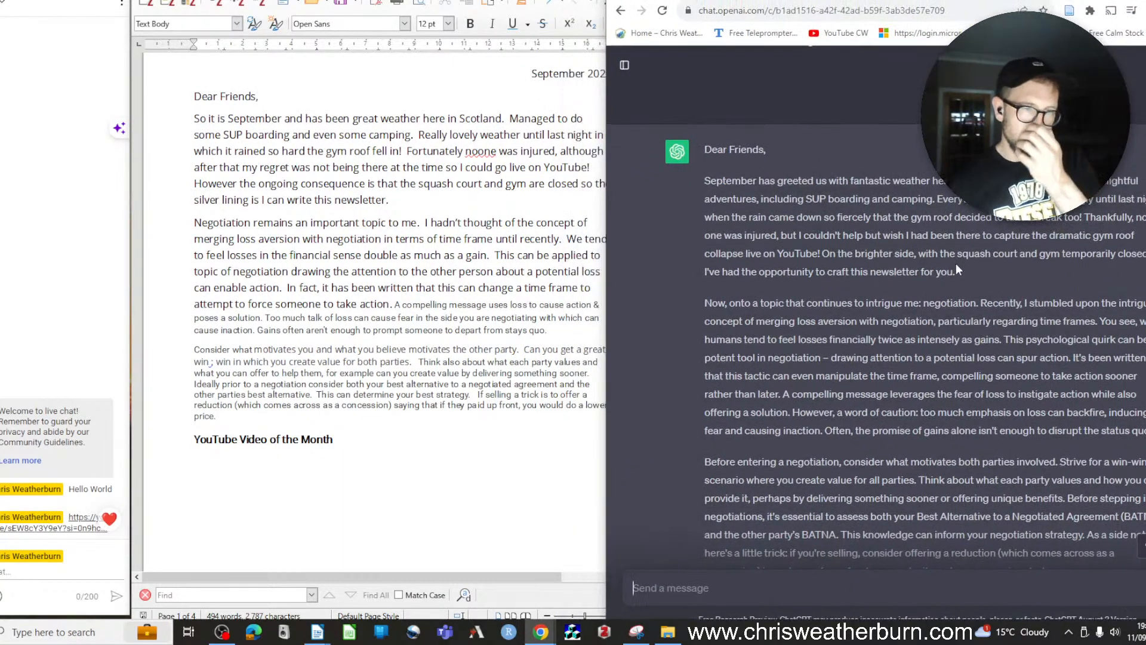
pyautogui.scroll(-2, 955, 263)
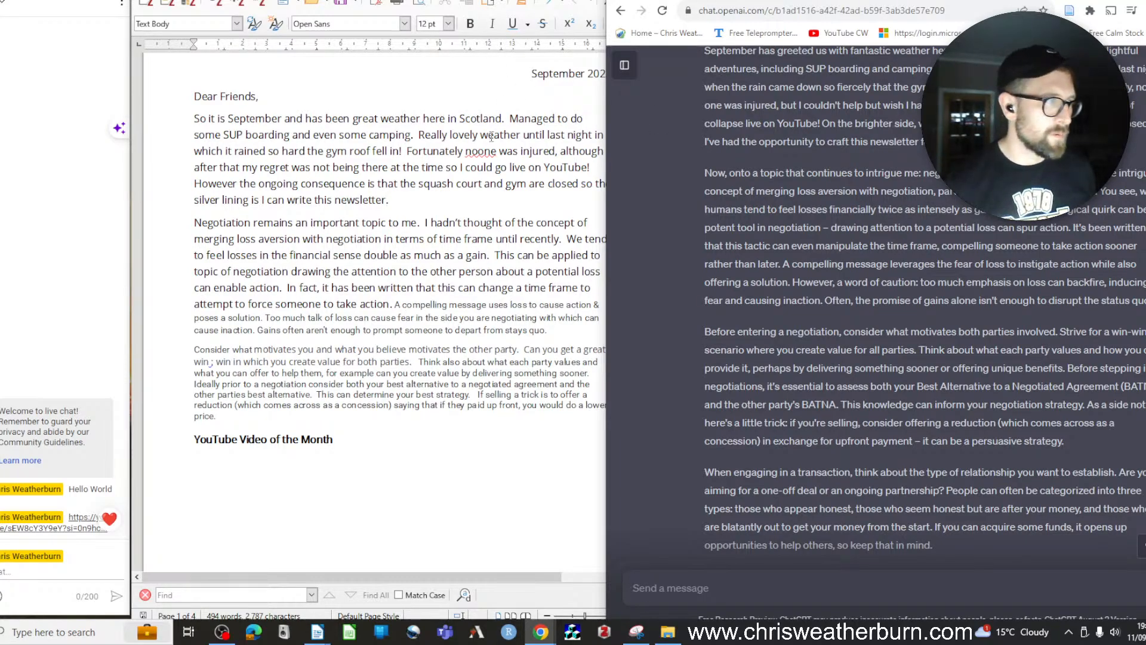
pyautogui.scroll(2, 935, 189)
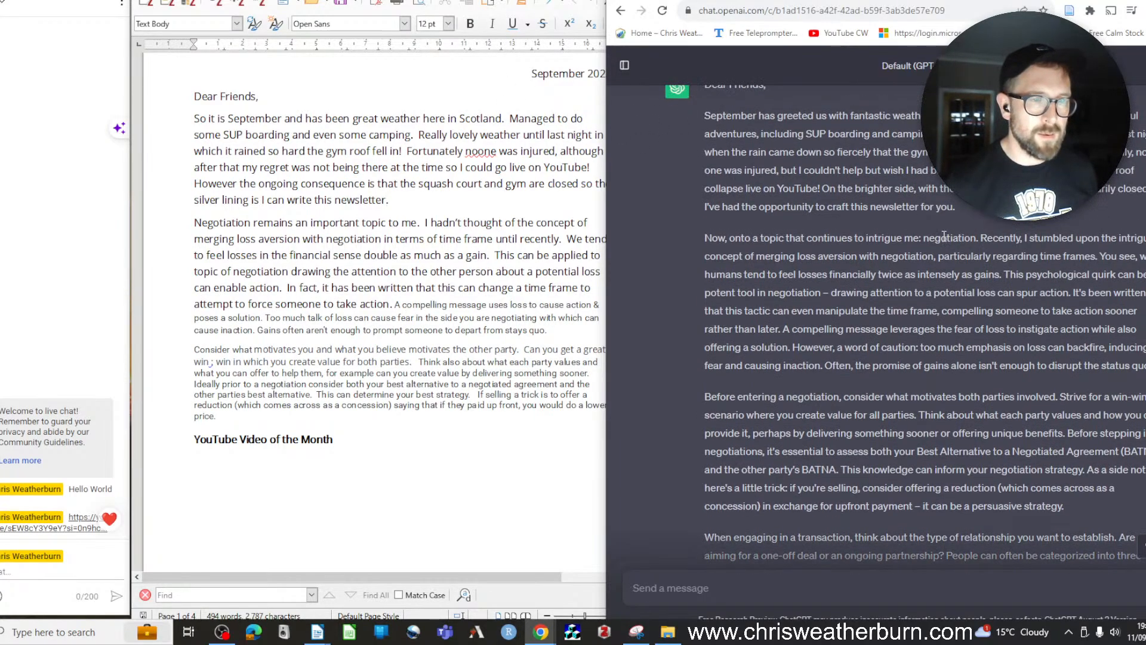
# Replace the newsletter's opening paragraph with ChatGPT's version beginning "September has greeted us with fantastic weather"
pyautogui.tripleClick(936, 189)
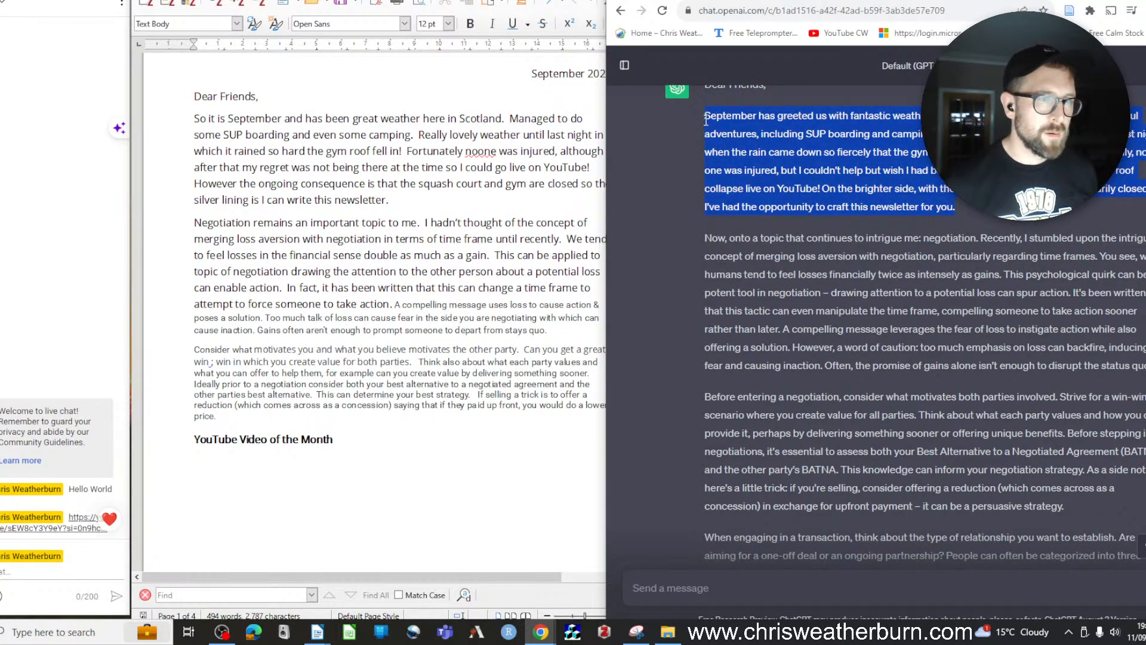
pyautogui.moveTo(391, 200); pyautogui.dragTo(188, 124)
pyautogui.write("September has greeted us with fantastic weather here in Scotland, allowing for some delightful adventures, including SUP boarding and camping. Everything was going swimmingly until last night when the rain came down so fiercely that the gym roof decided to take a break too! Thankfully, no one was injured, but I couldn't help but wish I had been there to capture the dramatic gym roof collapse live on YouTube! On the brighter side, with the squash court and gym temporarily closed, I've had the opportunity to craft this newsletter for you.")
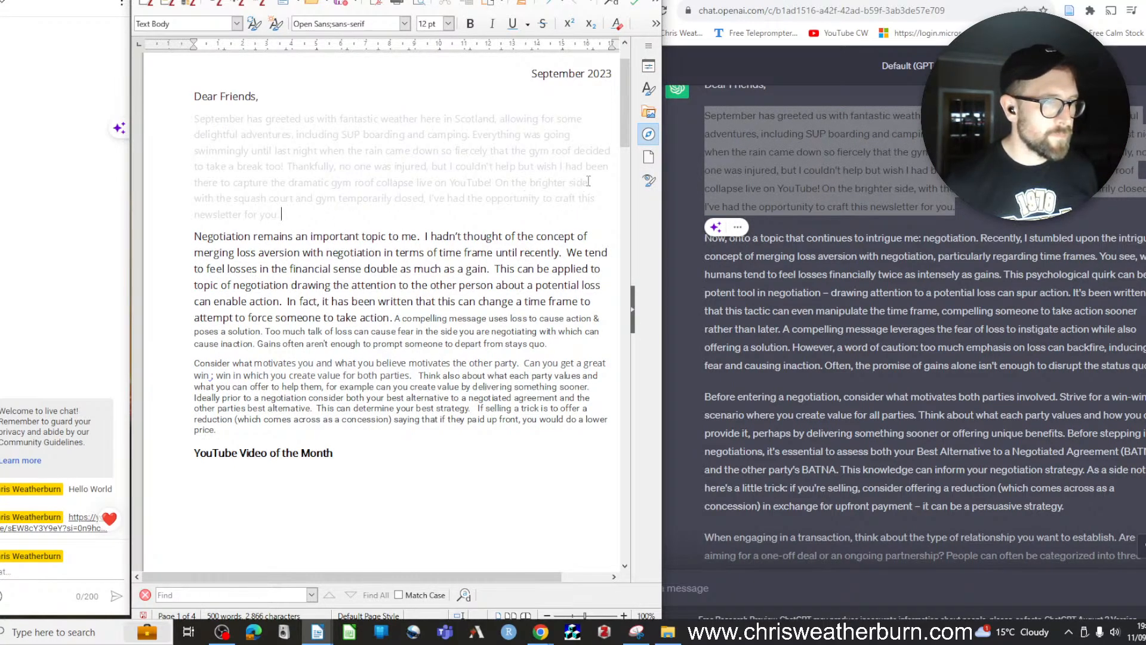
# In the opening paragraph, replace "On the brighter side" with "The silver lining is" and add "live on YouTube" after "for you"
pyautogui.moveTo(588, 182); pyautogui.dragTo(495, 182)
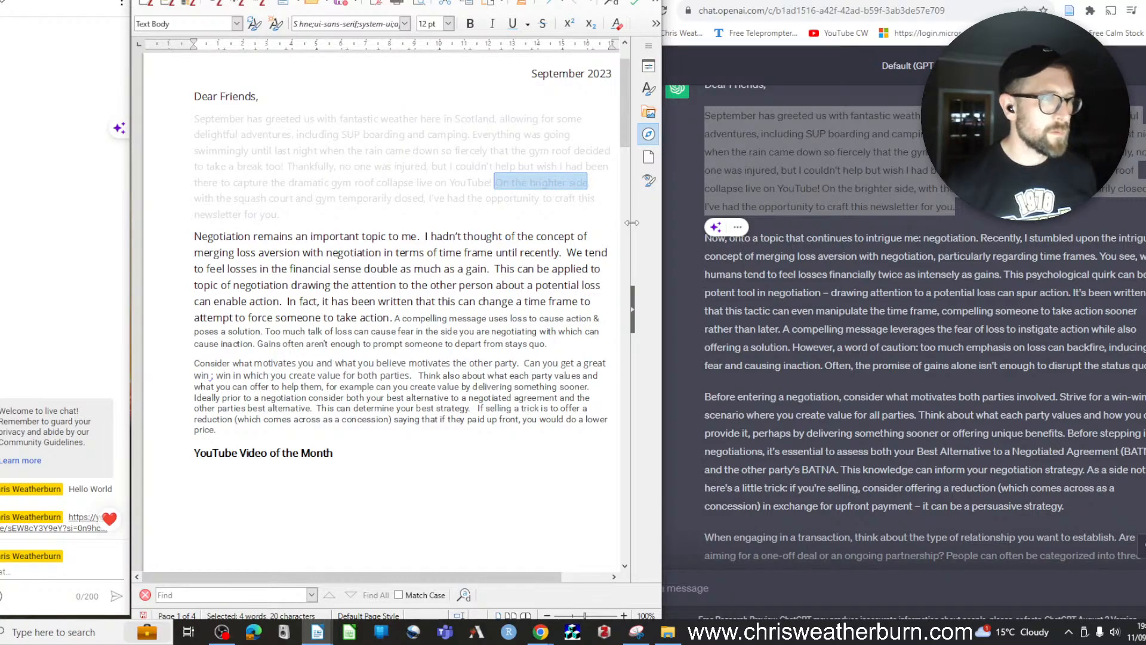
pyautogui.write('The s')
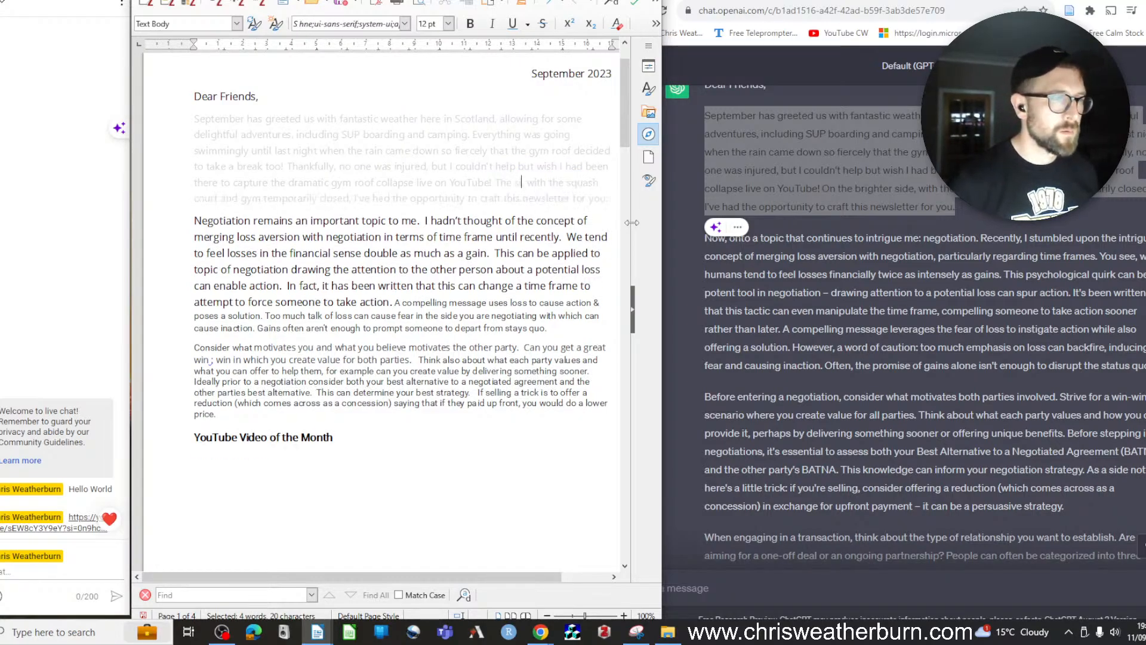
pyautogui.write('ilver lining')
pyautogui.write('is,')
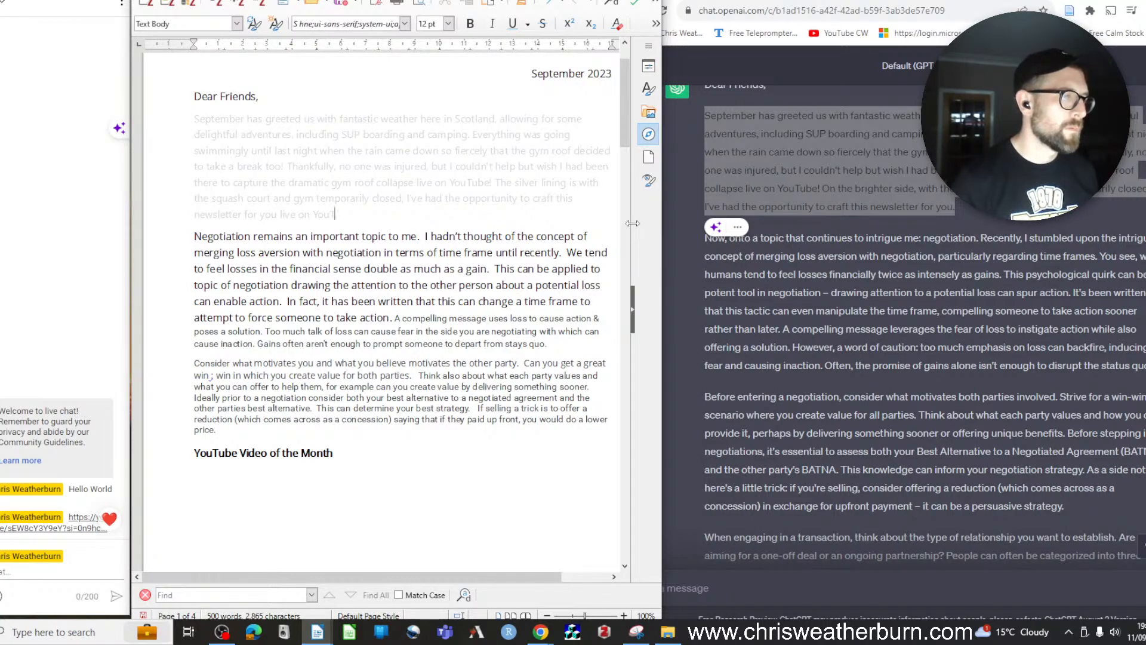
pyautogui.write('ube')
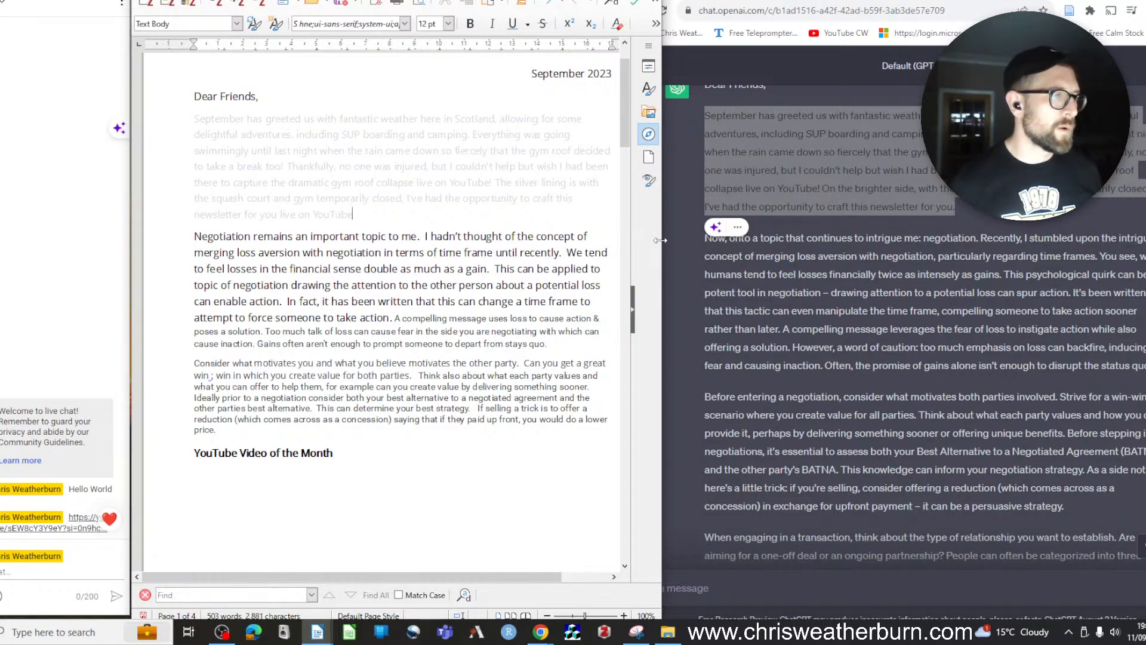
# Hyperlink "live on YouTube" in the opening paragraph to the YouTube live-stream address, removing the "?si=" part from the URL
pyautogui.moveTo(280, 212); pyautogui.dragTo(353, 213)
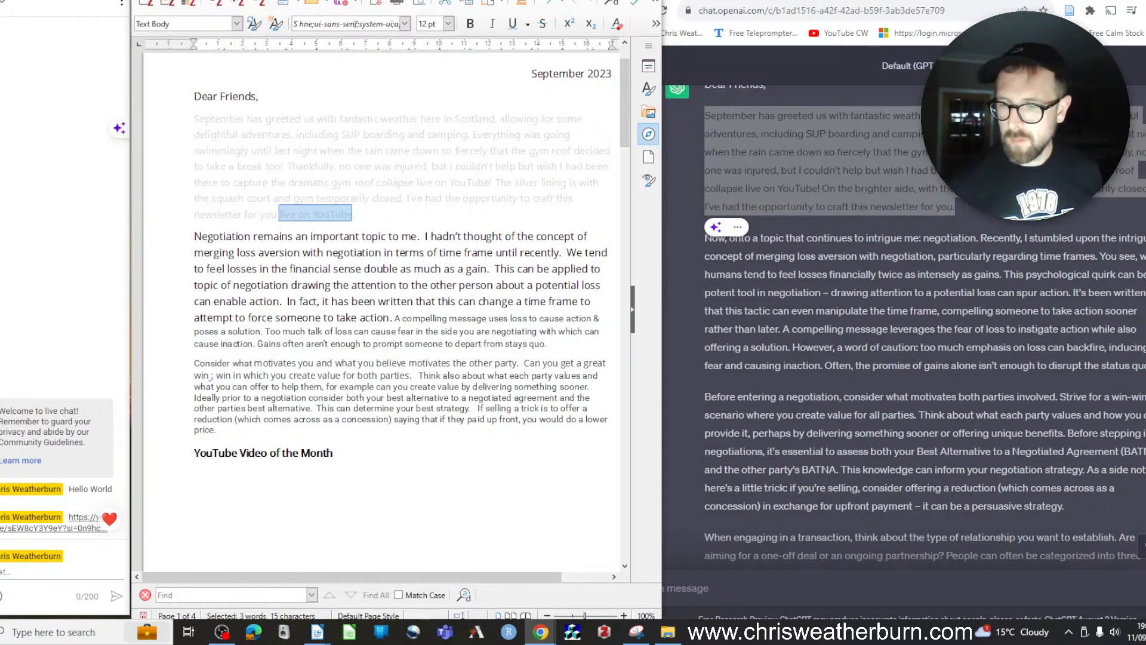
pyautogui.rightClick(309, 219)
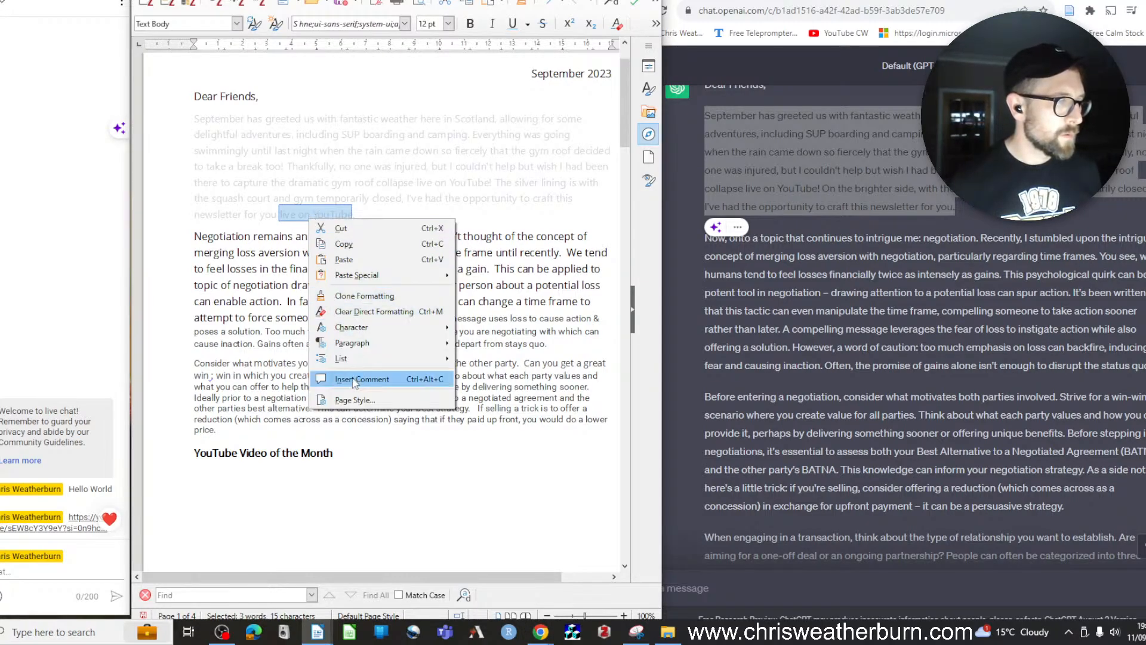
pyautogui.click(216, 0)
pyautogui.click(216, 0)
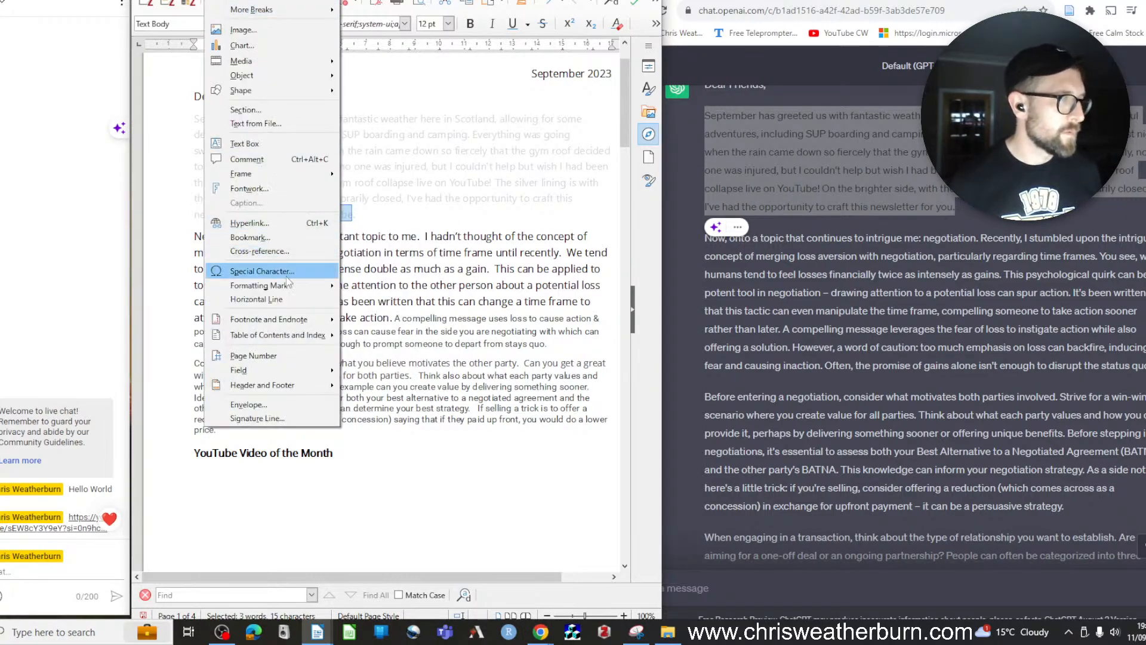
pyautogui.click(249, 222)
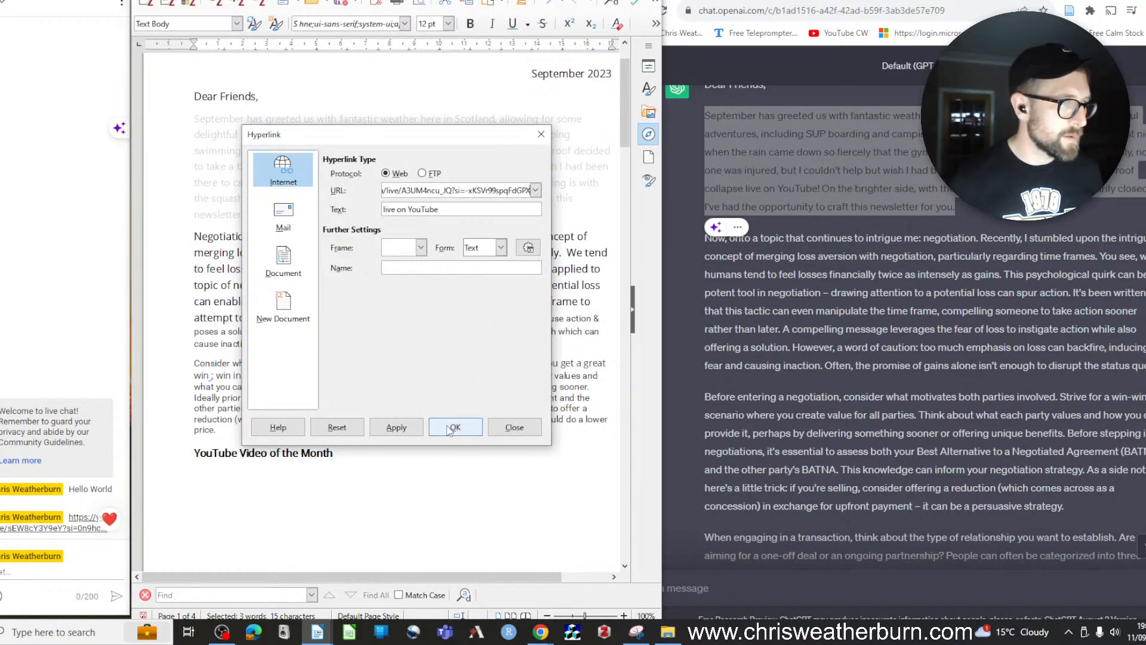
pyautogui.moveTo(452, 190); pyautogui.dragTo(779, 196)
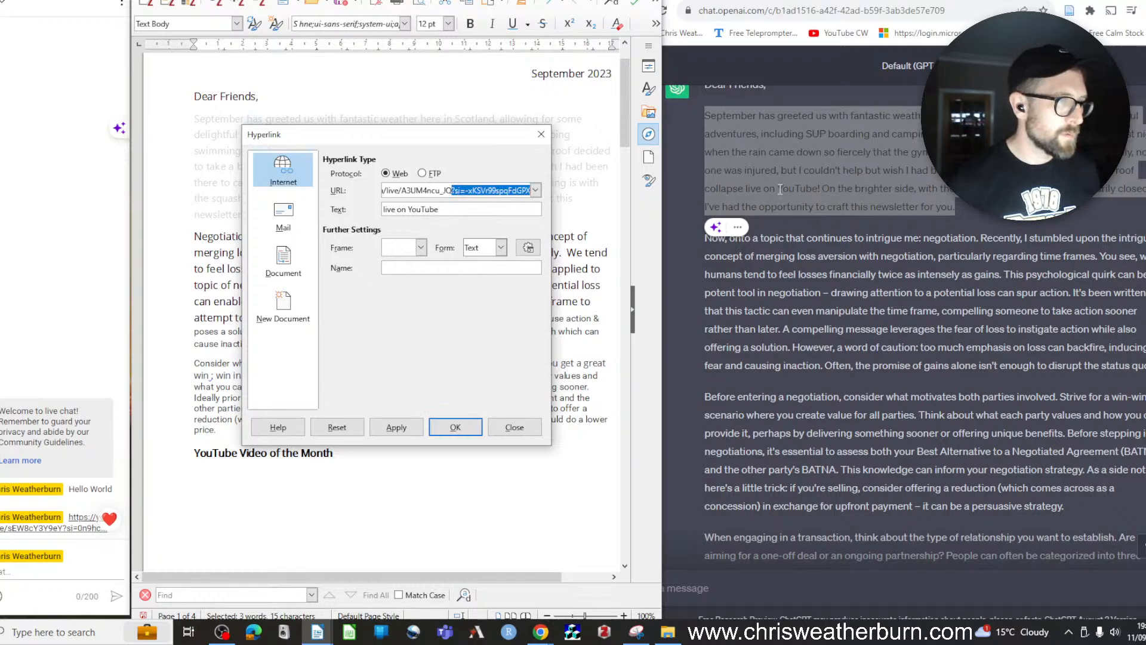
pyautogui.press('BackSpace')
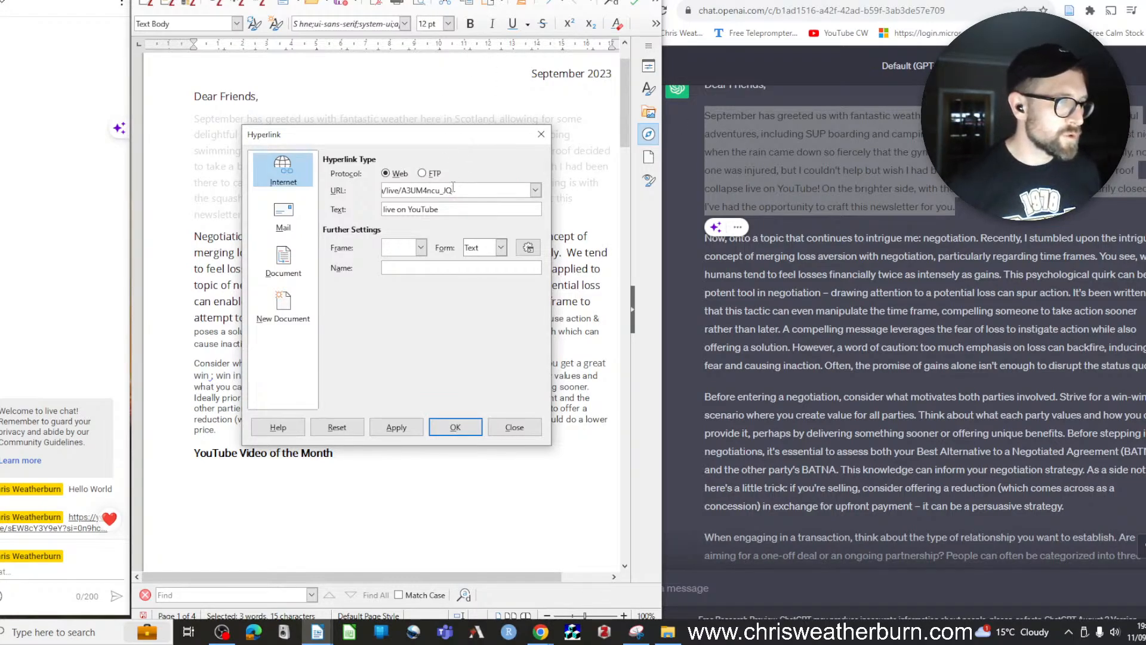
pyautogui.hotkey('ctrl', 'a')
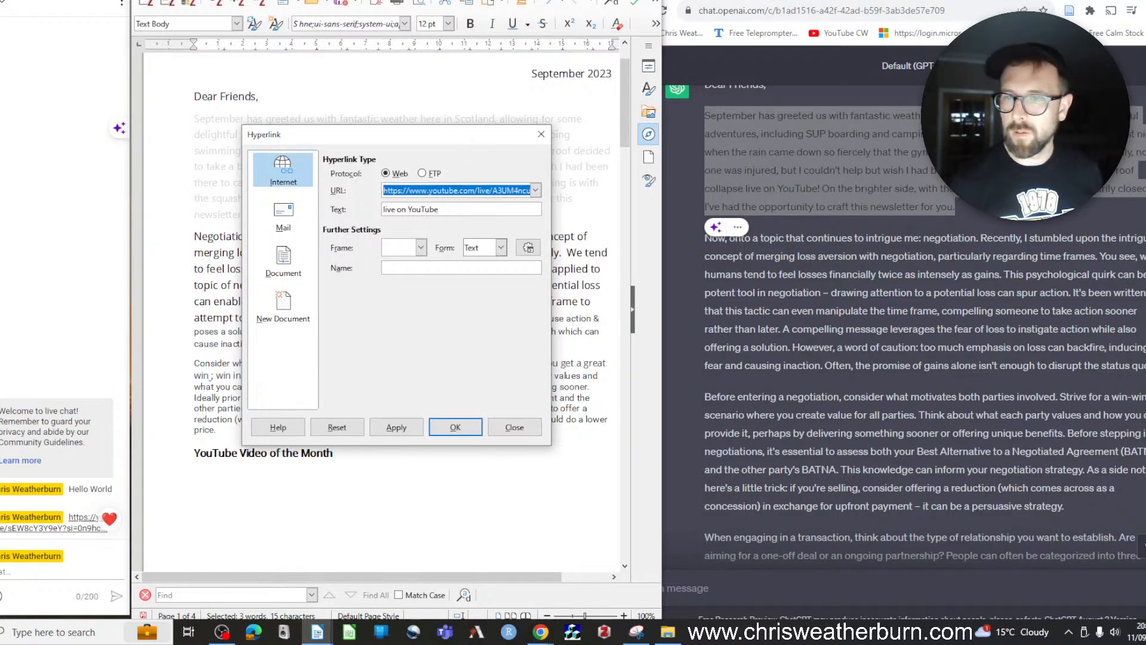
pyautogui.hotkey('alt', 'Tab')
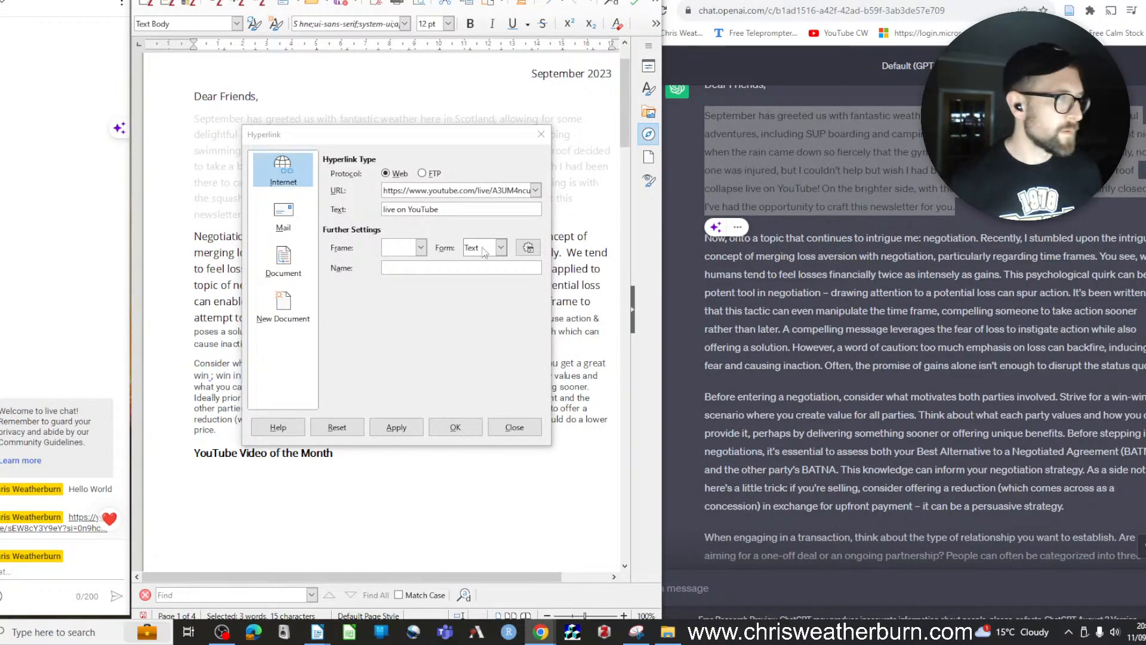
pyautogui.tripleClick(480, 191)
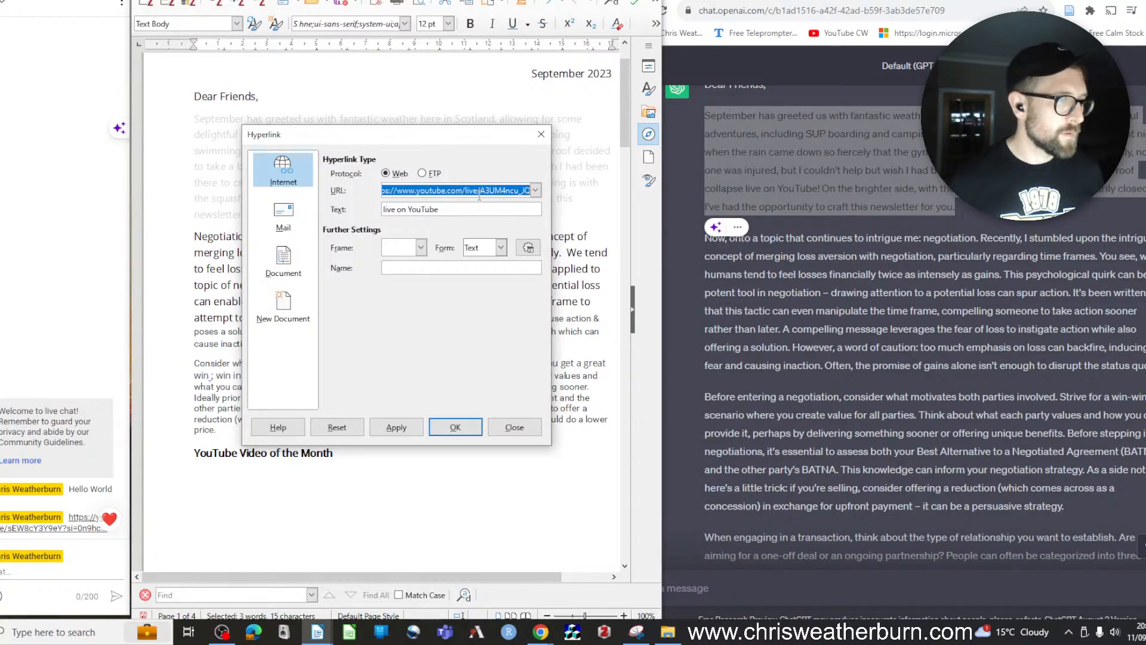
pyautogui.click(455, 427)
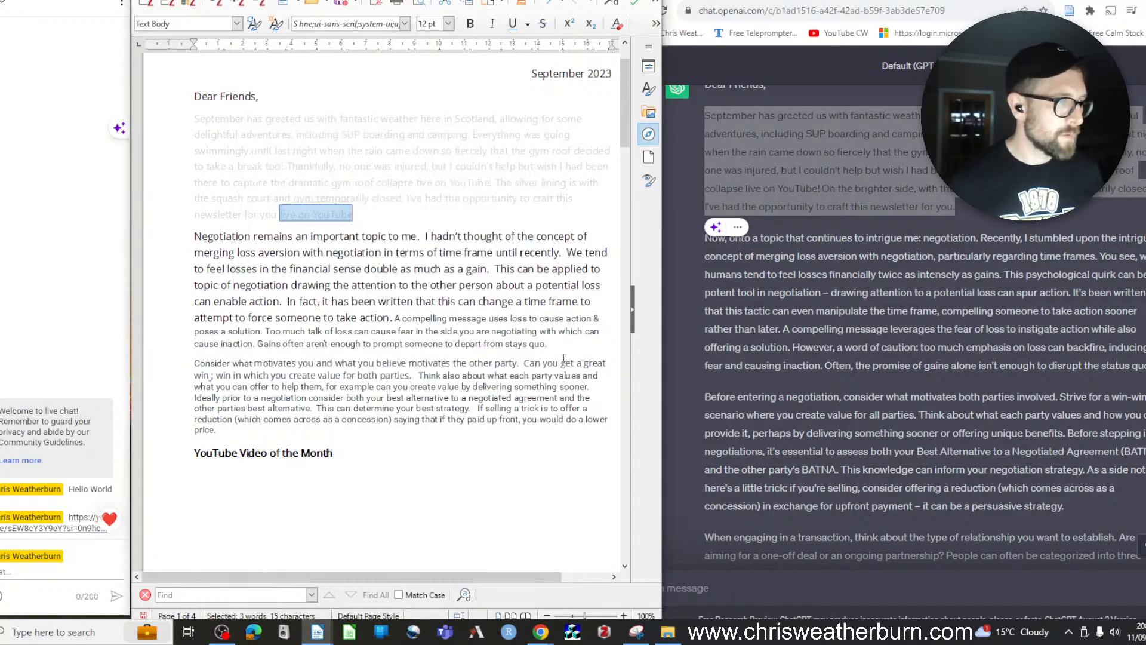
# Replace "Negotiation remains an important topic to me." with ChatGPT's sentence "Now, onto a topic that continues to intrigue me: negotiation."
pyautogui.click(786, 242)
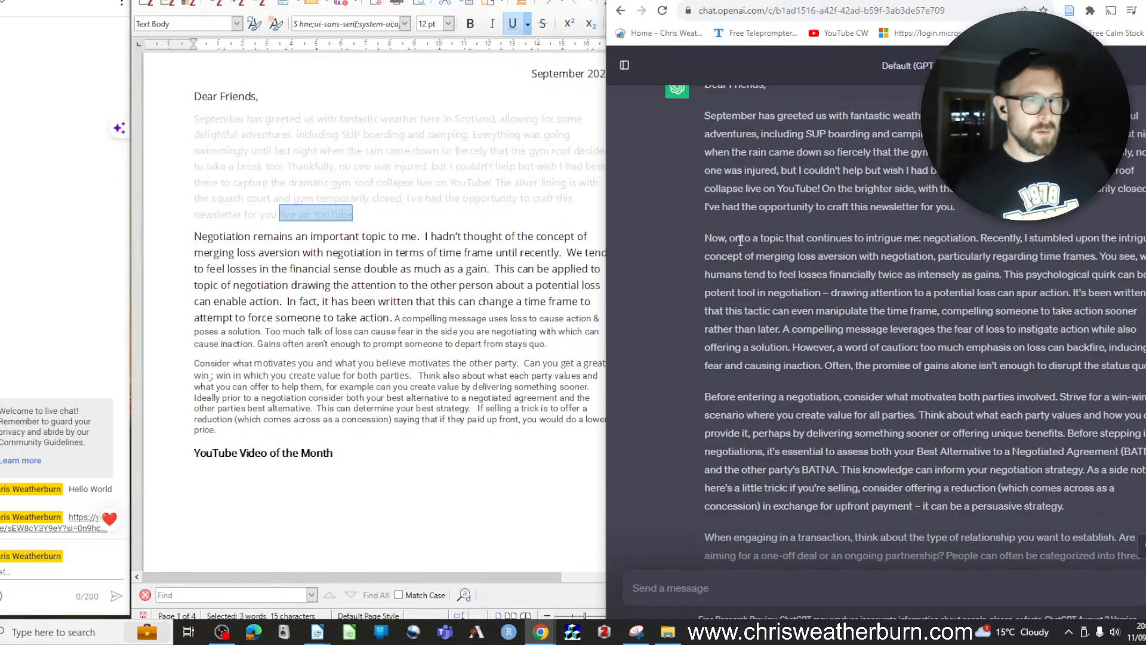
pyautogui.moveTo(704, 238); pyautogui.dragTo(979, 239)
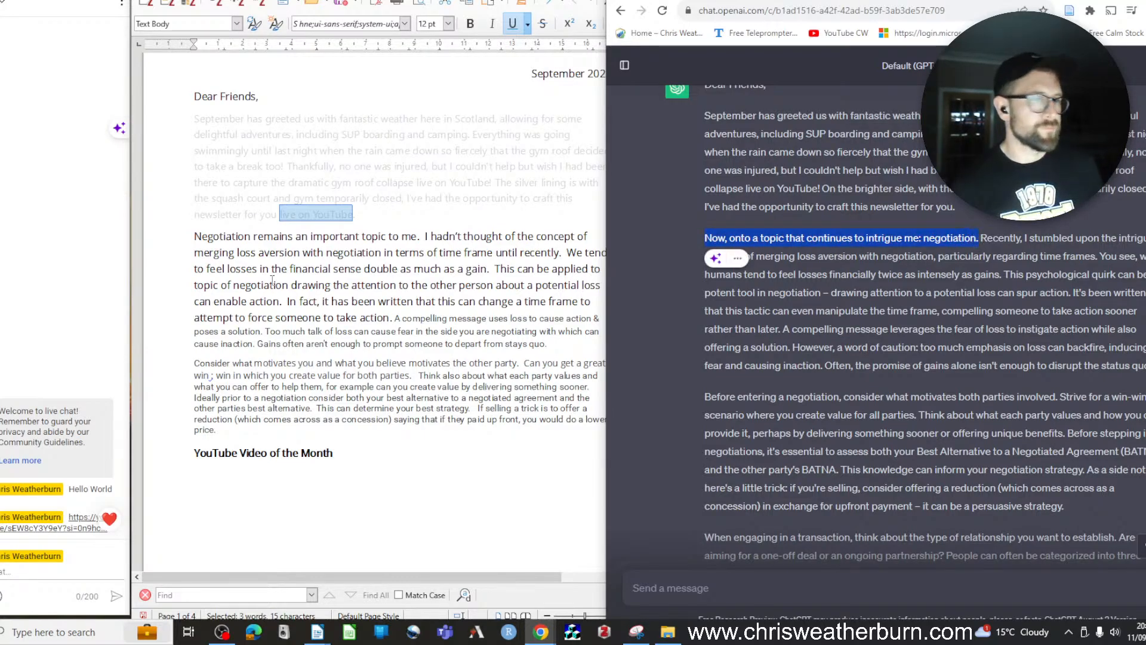
pyautogui.moveTo(193, 236); pyautogui.dragTo(425, 233)
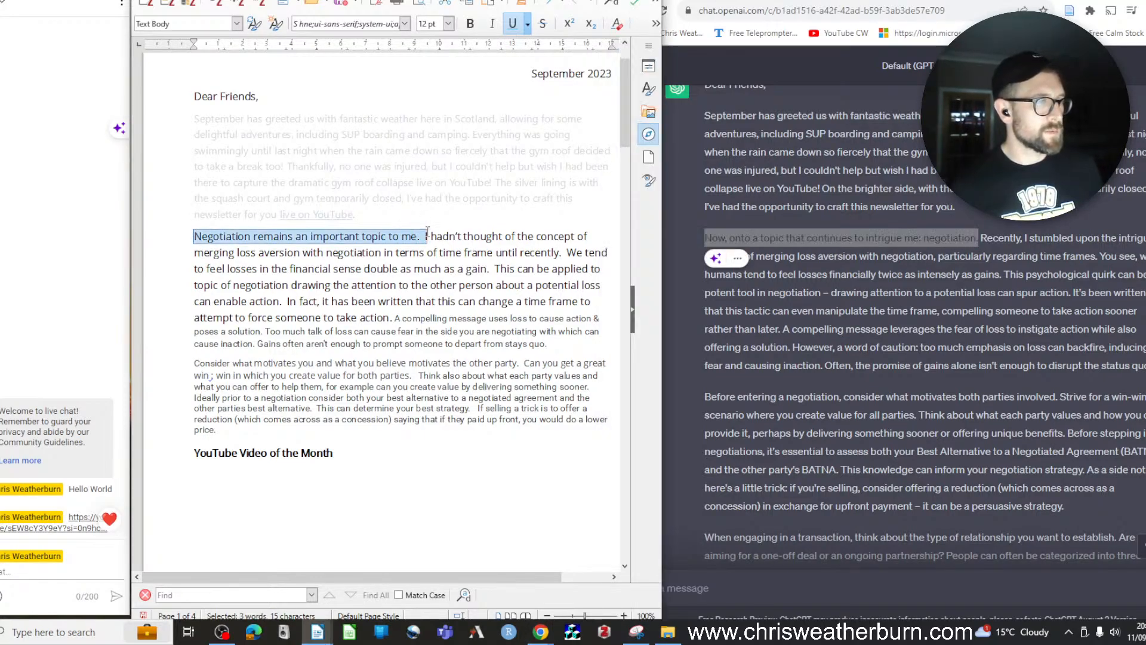
pyautogui.hotkey('ctrl', 'v')
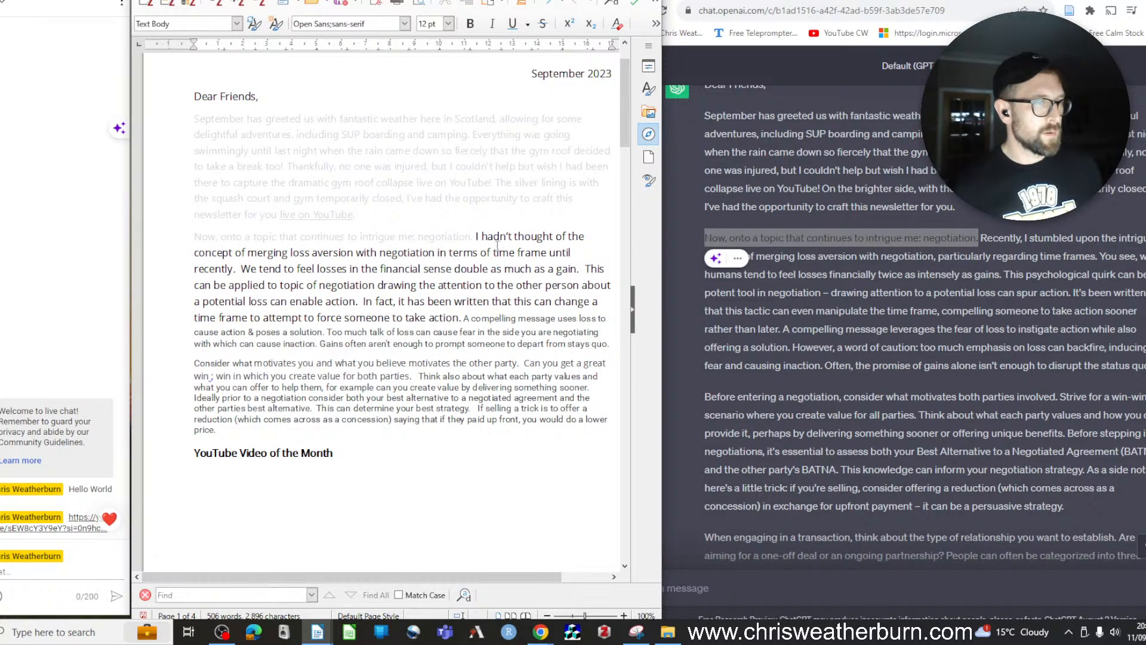
# Replace the draft's "I hadn't thought of" and "We tend to feel losses" sentences with ChatGPT's text from "Recently, I stumbled upon" to "intensely as gains."
pyautogui.click(1000, 241)
pyautogui.moveTo(981, 239); pyautogui.dragTo(1084, 253)
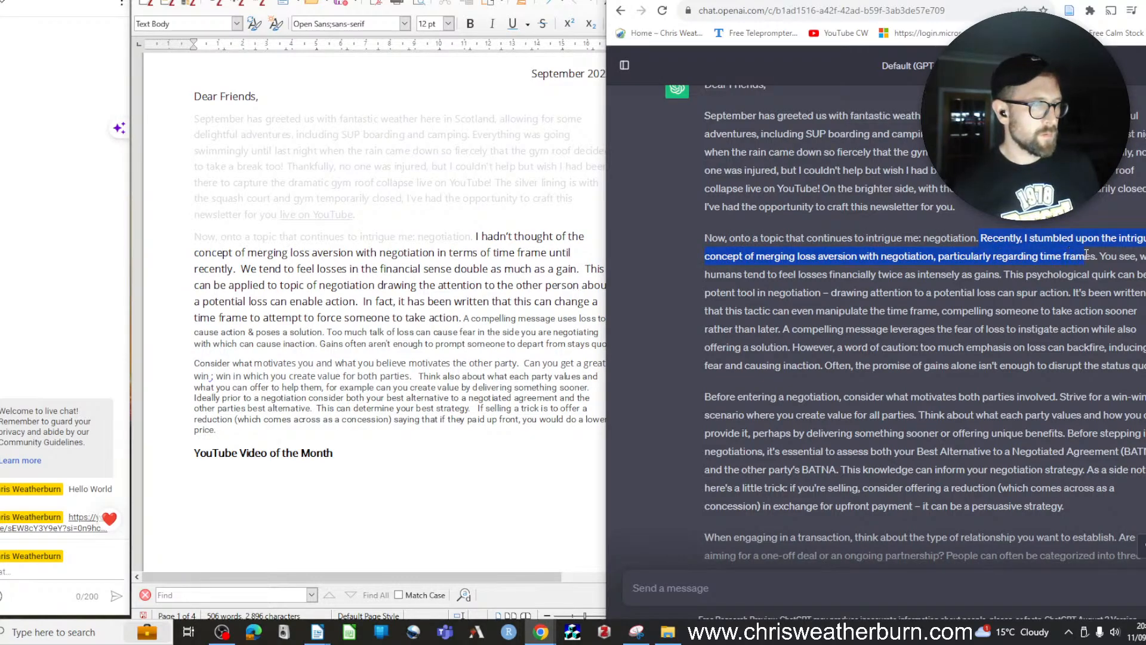
pyautogui.moveTo(1086, 254); pyautogui.dragTo(1006, 274)
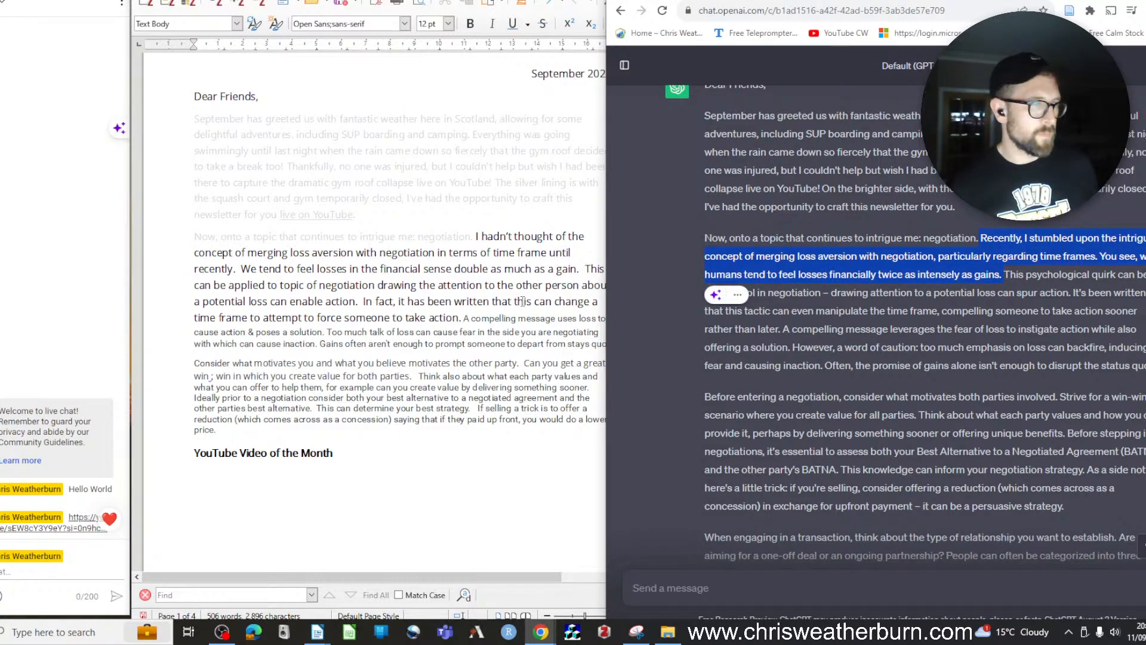
pyautogui.moveTo(476, 236); pyautogui.dragTo(593, 269)
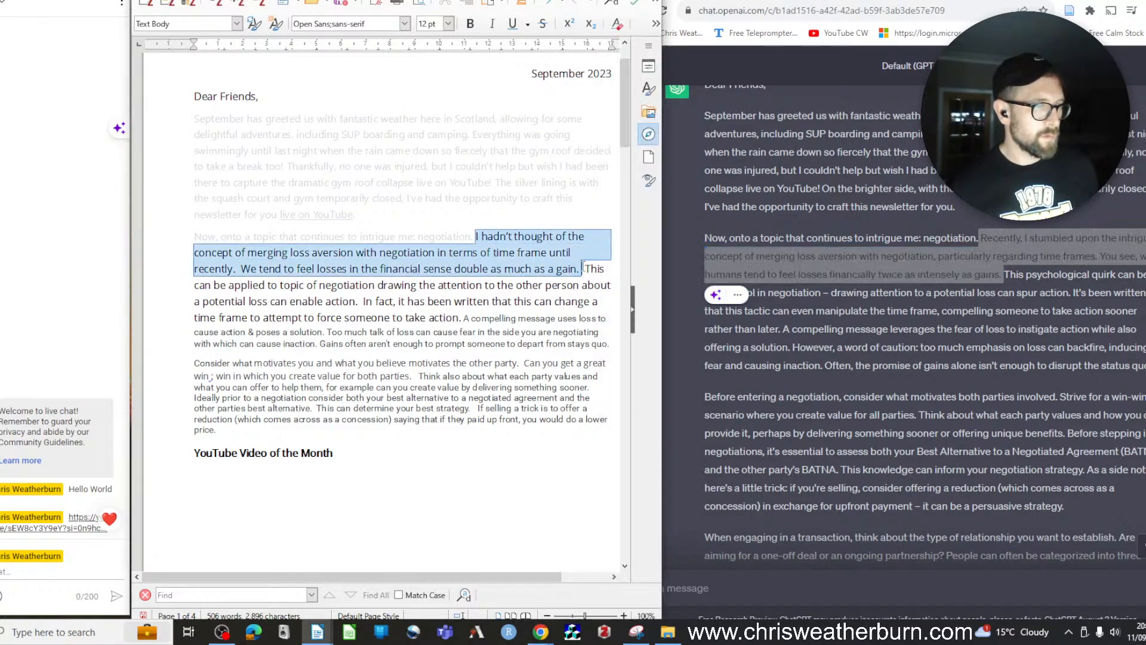
pyautogui.hotkey('ctrl', 'v')
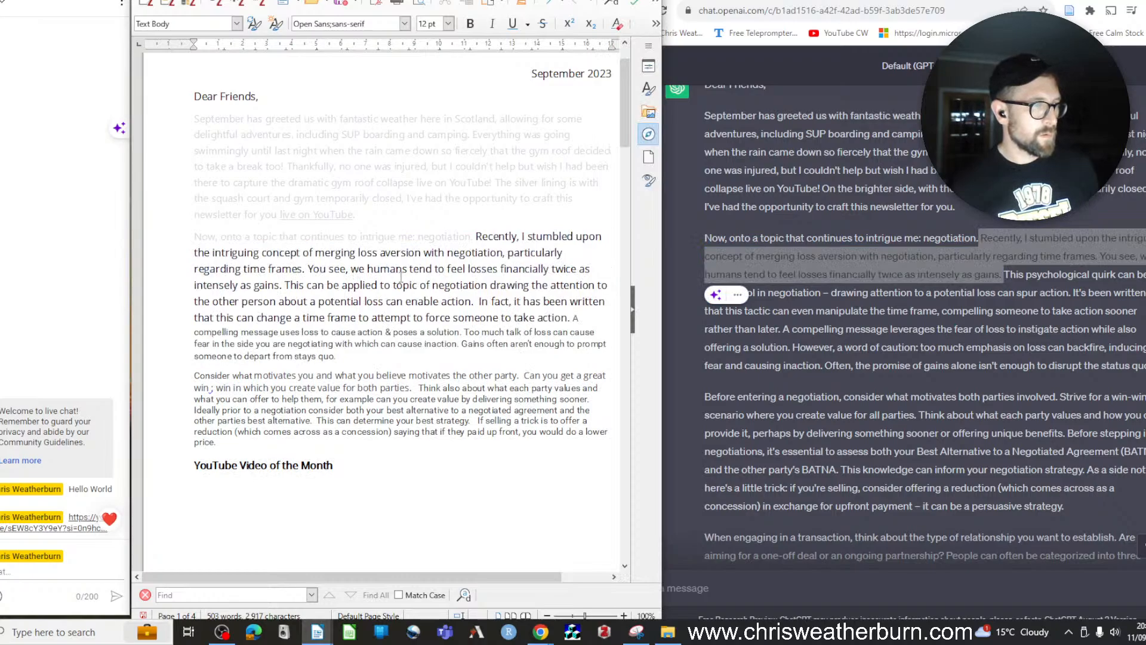
# Replace the draft sentence beginning "This can be applied to topic of negotiation" with ChatGPT's sentence beginning "This psychological quirk can be a potent tool"
pyautogui.click(1030, 281)
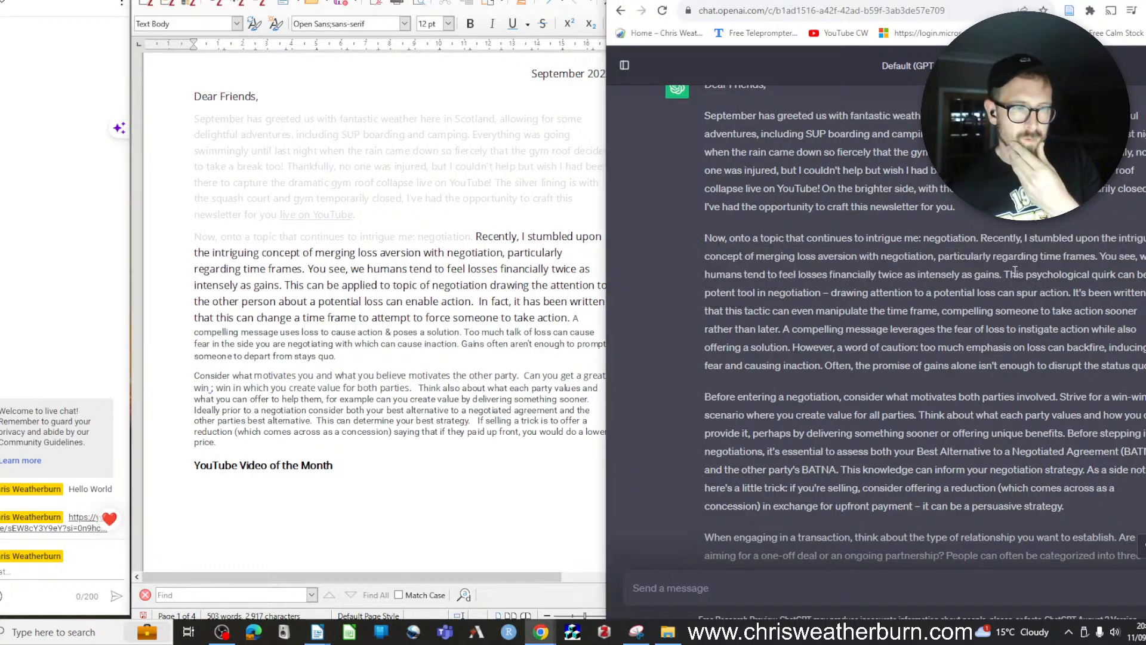
pyautogui.moveTo(1004, 274); pyautogui.dragTo(1075, 297)
pyautogui.hotkey('ctrl', 'c')
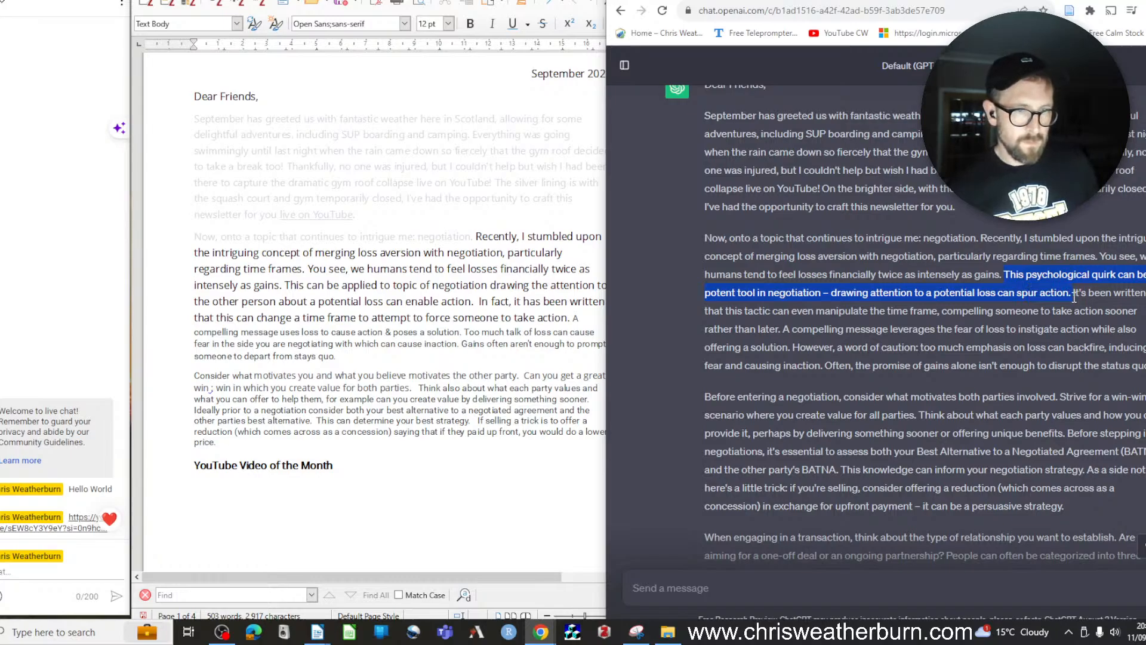
pyautogui.click(304, 286)
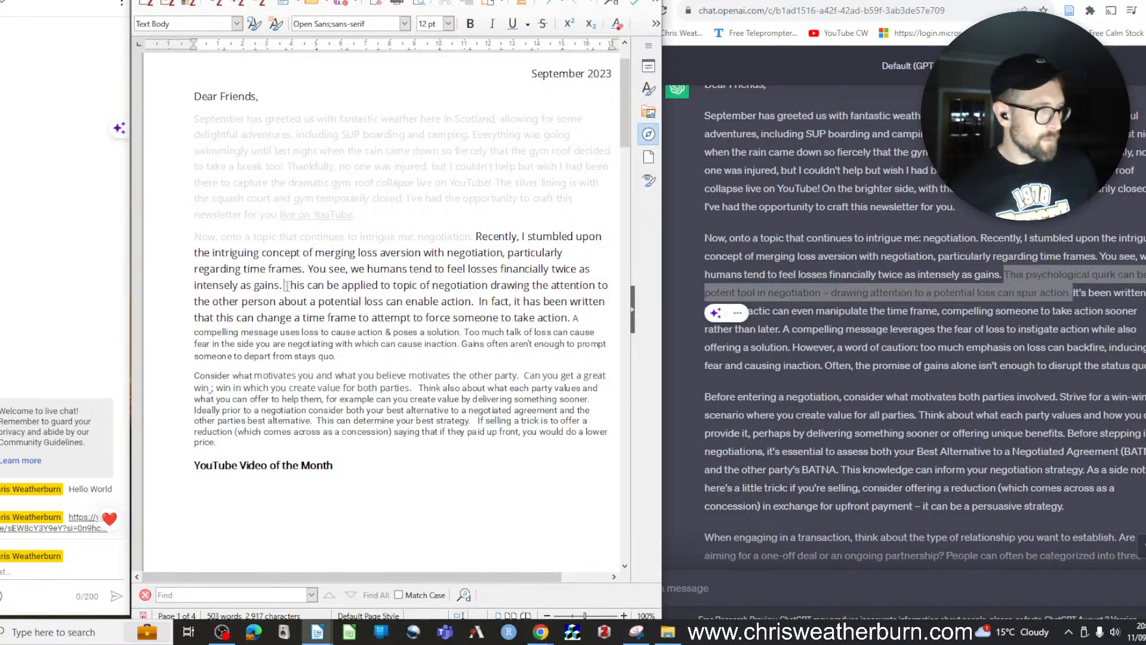
pyautogui.moveTo(284, 286); pyautogui.dragTo(478, 302)
pyautogui.hotkey('ctrl', 'v')
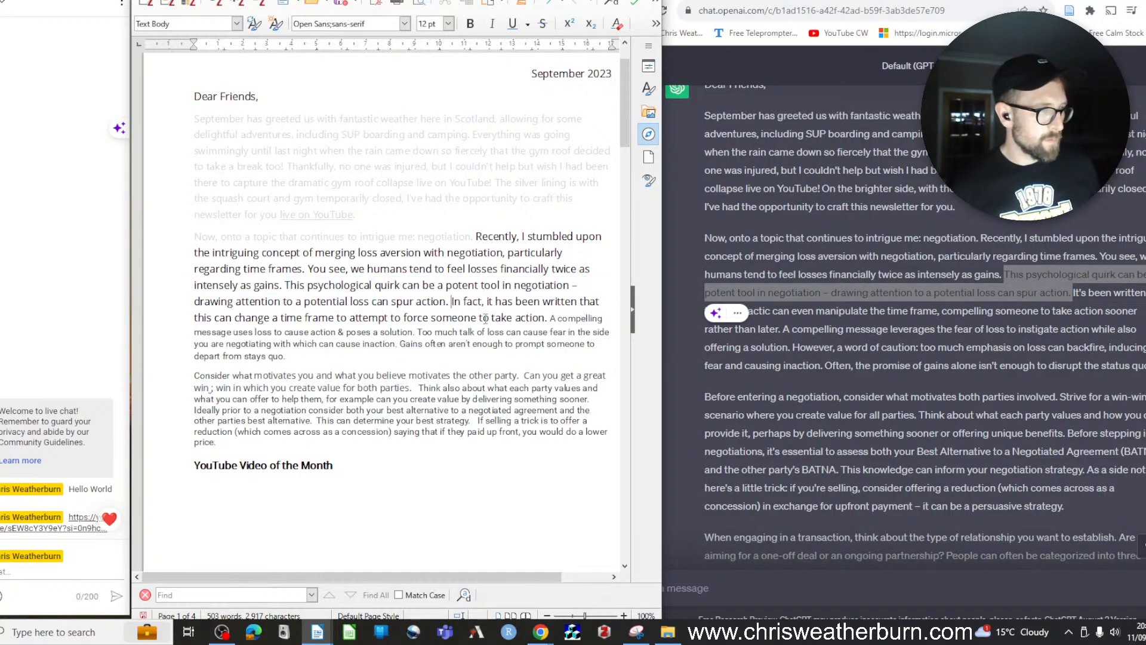
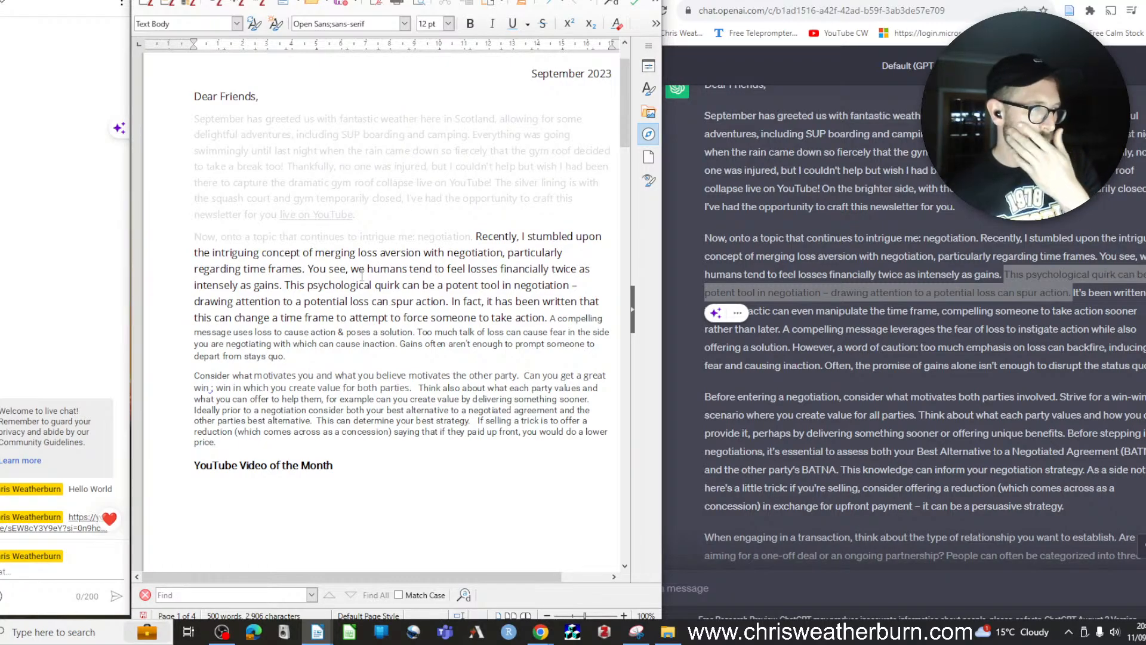
# In the negotiation paragraph, delete ", particularly regarding time frames" and change "&" to "and" before "poses a solution"
pyautogui.moveTo(503, 256); pyautogui.dragTo(299, 273)
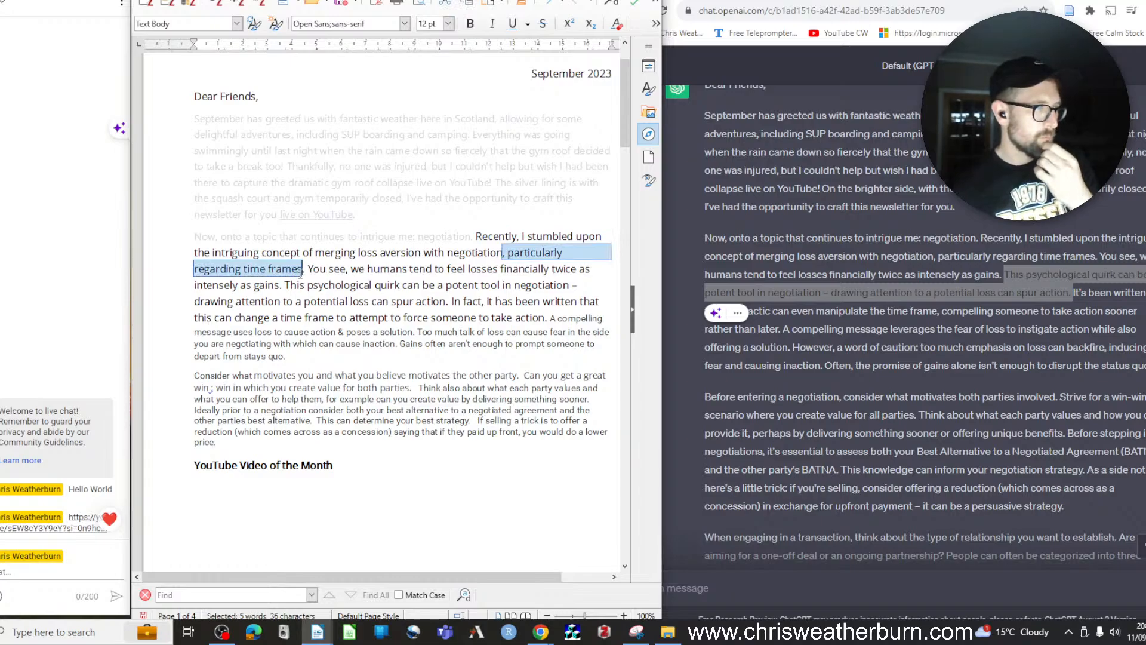
pyautogui.press('BackSpace')
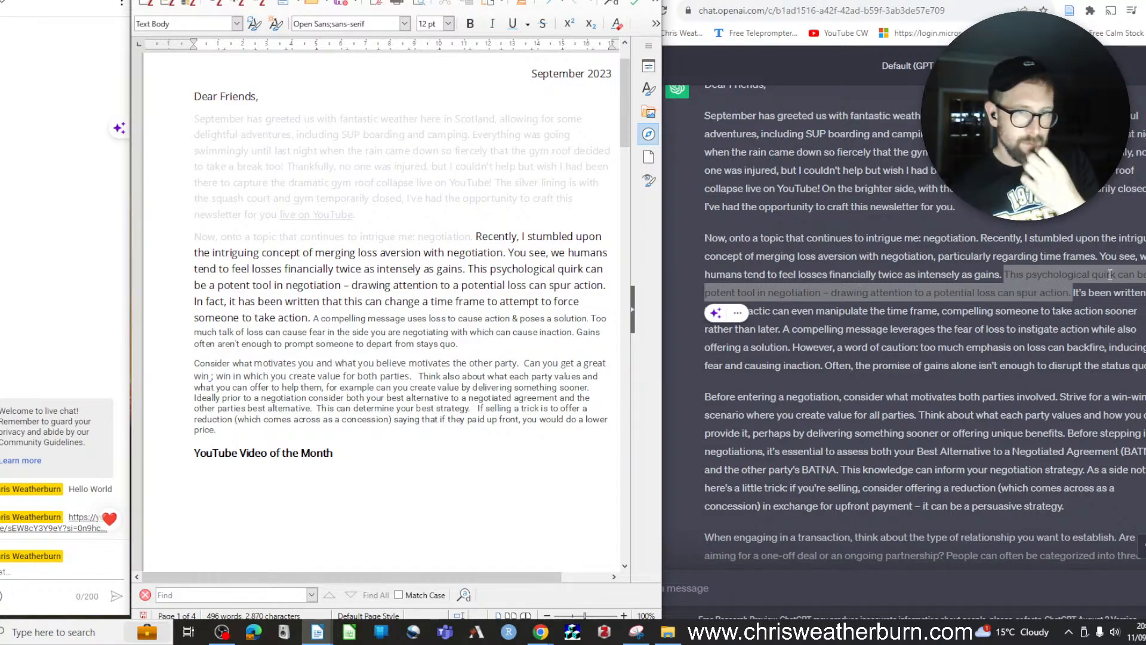
pyautogui.click(987, 323)
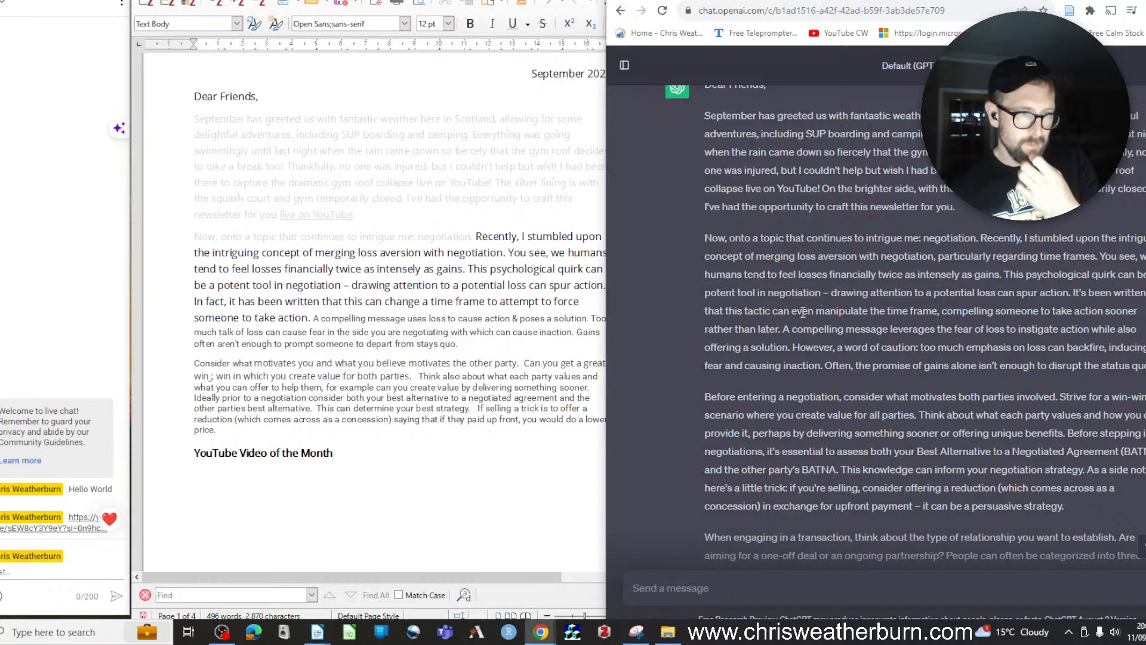
pyautogui.moveTo(792, 311)
pyautogui.mouseDown()
pyautogui.moveTo(855, 317)
pyautogui.moveTo(780, 329)
pyautogui.mouseUp()
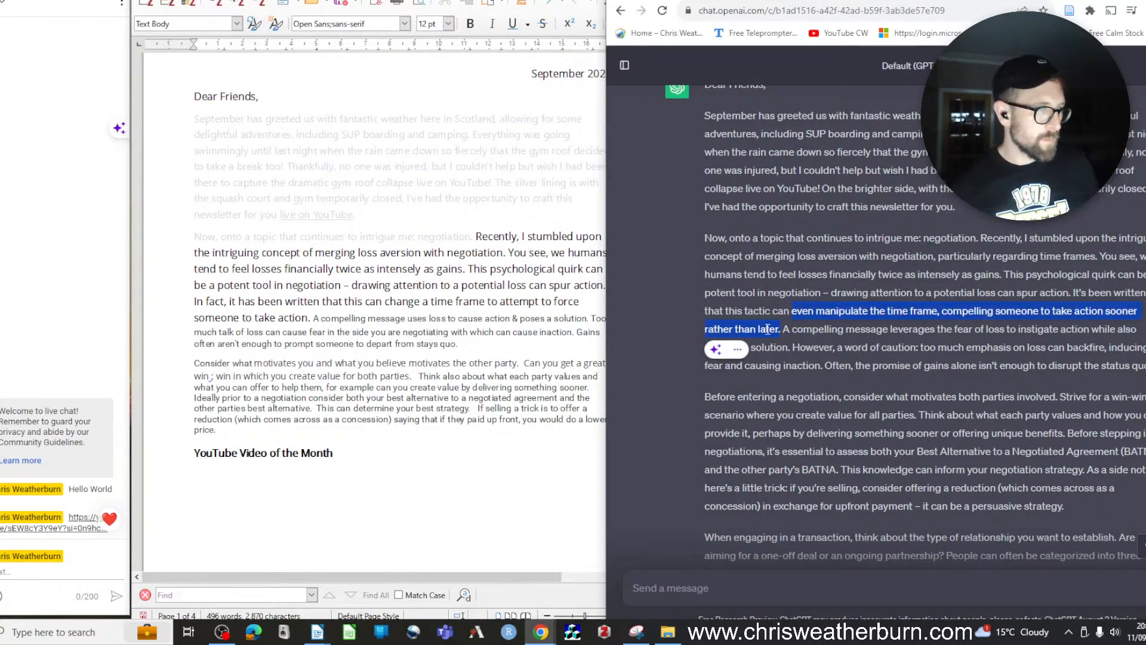
pyautogui.click(547, 279)
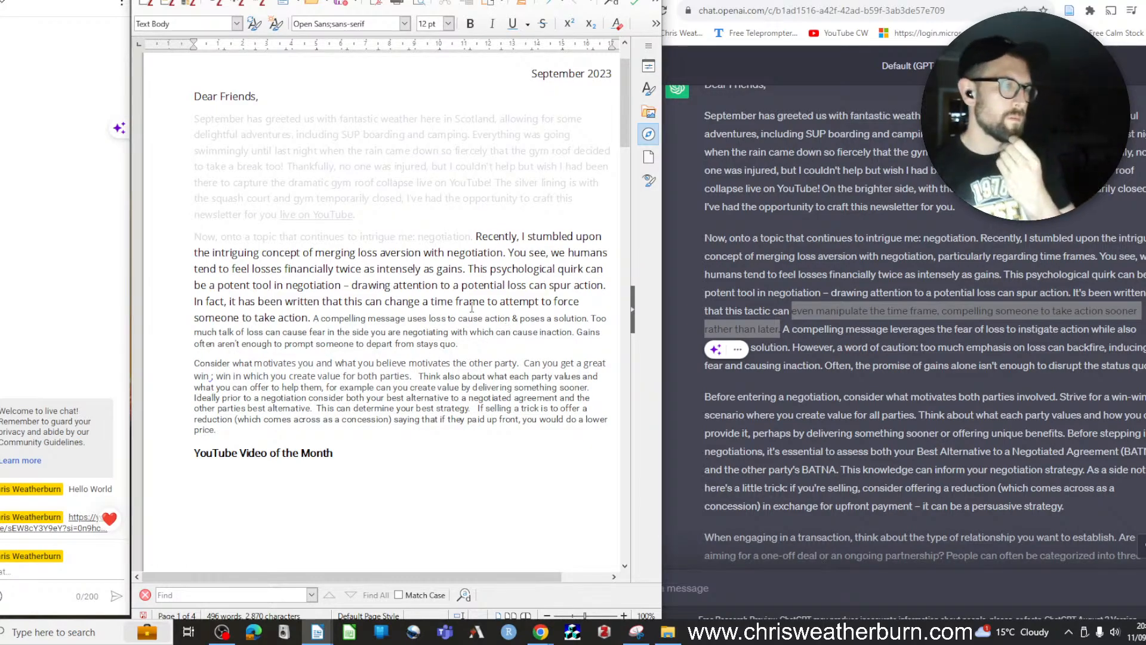
pyautogui.doubleClick(517, 316)
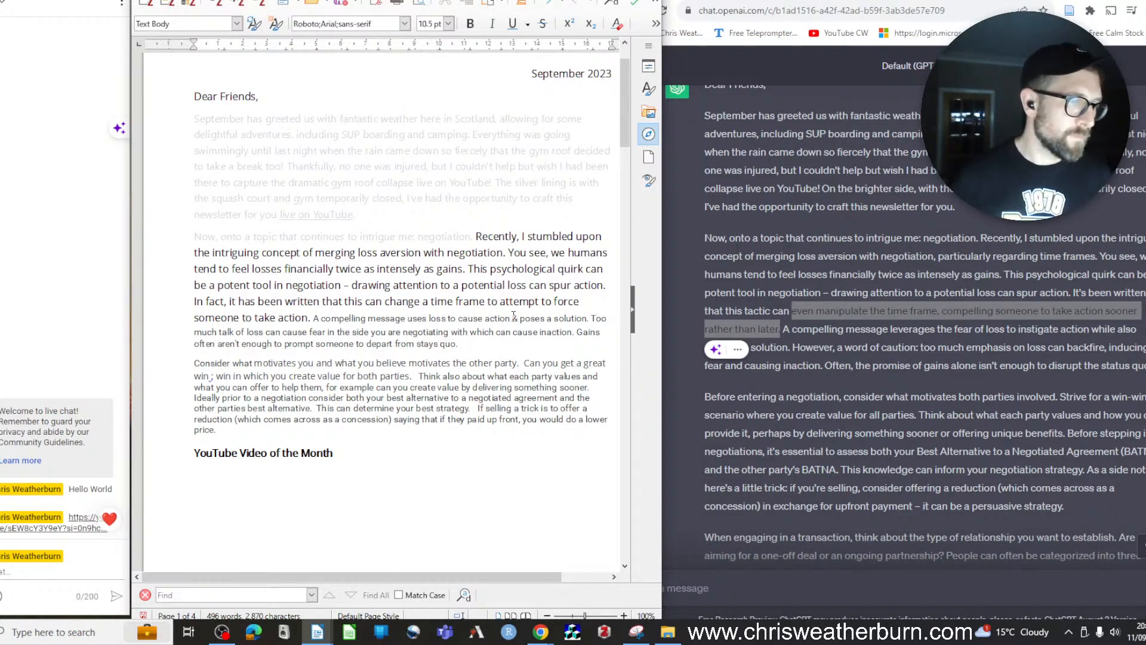
pyautogui.write('and')
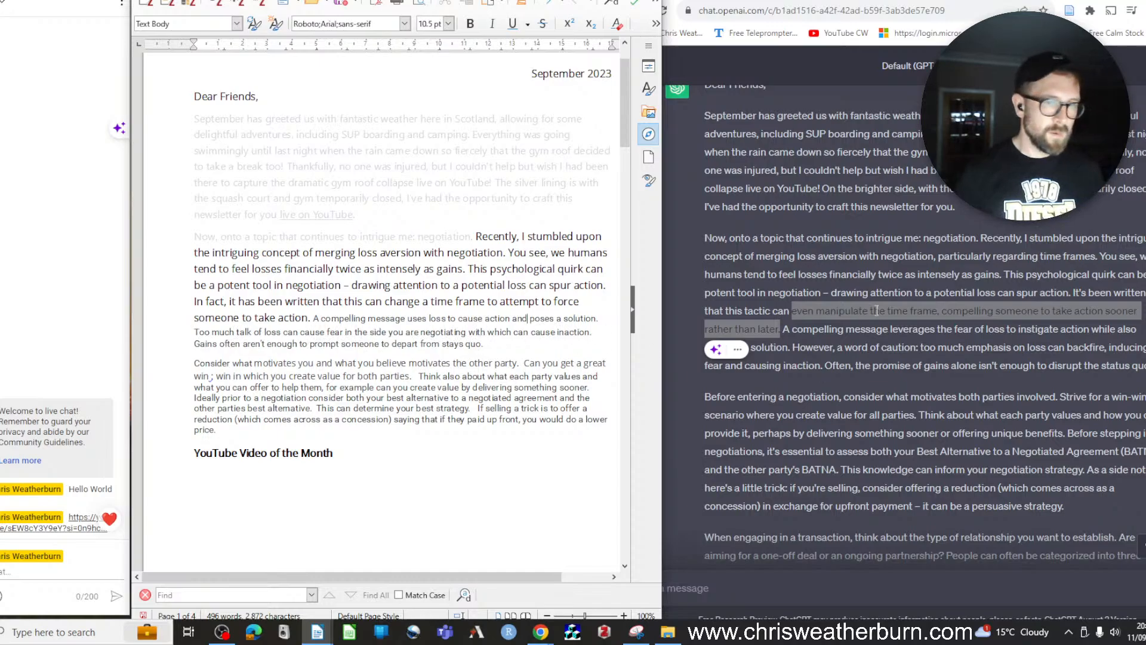
# Replace the draft paragraph beginning "Consider what motivates you" with ChatGPT's paragraph beginning "Before entering a negotiation, consider what motivates both parties involved"
pyautogui.scroll(-1, 949, 313)
pyautogui.scroll(-2, 1011, 295)
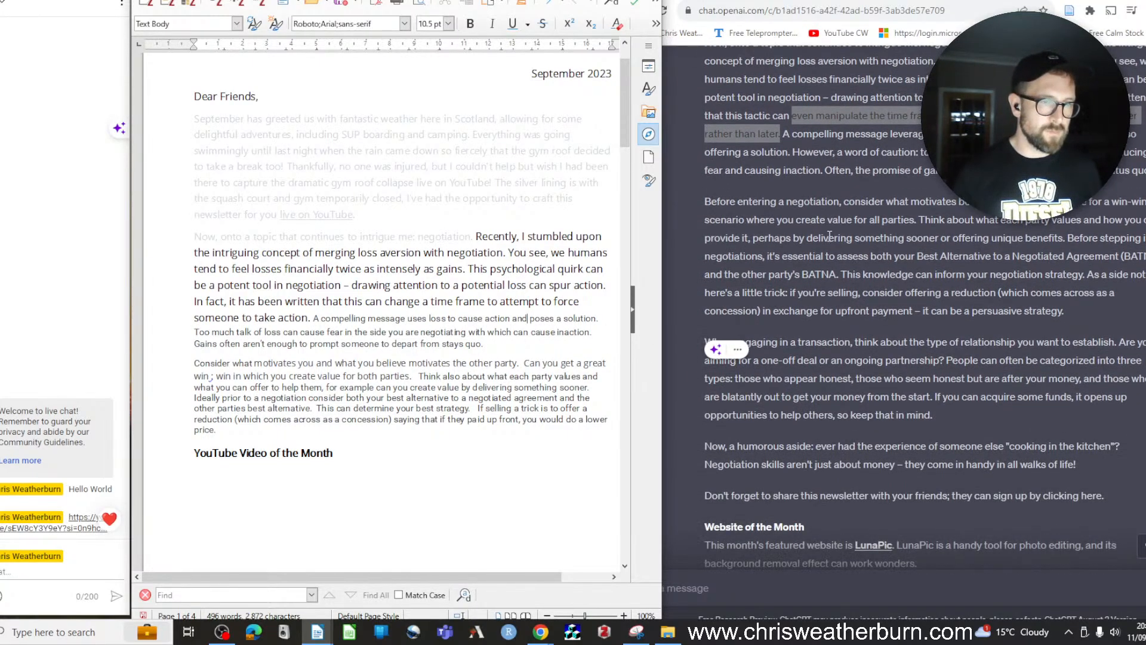
pyautogui.scroll(-1, 757, 195)
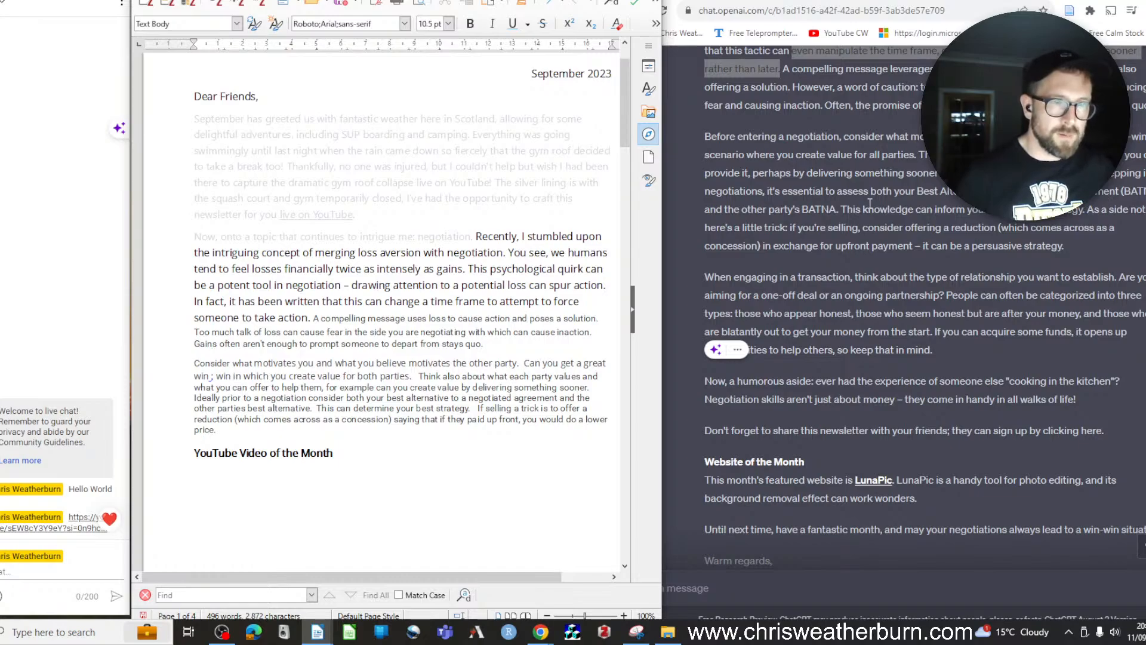
pyautogui.click(1069, 245)
pyautogui.moveTo(1069, 245); pyautogui.dragTo(775, 172)
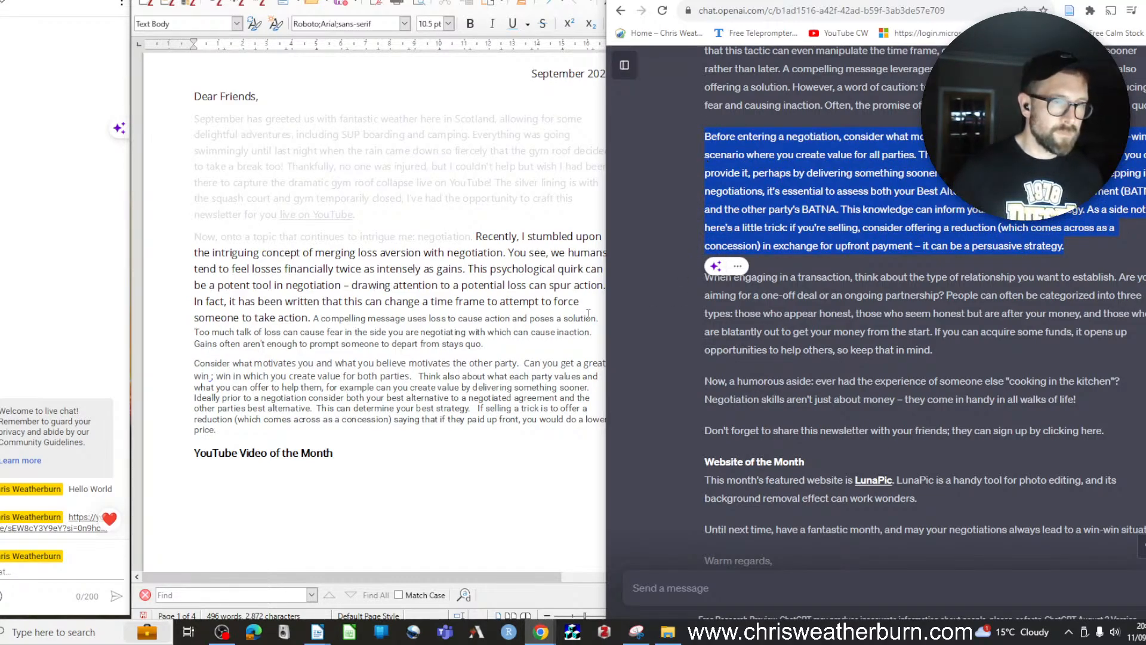
pyautogui.moveTo(211, 440); pyautogui.dragTo(186, 369)
pyautogui.write("Before entering a negotiation, consider what motivates both parties involved. Strive for a win-win scenario where you create value for all parties. Think about what each party values and how you can provide it, perhaps by delivering something sooner or offering unique benefits. Before stepping into negotiations, it's essential to assess both your Best Alternative to a Negotiated Agreement (BATNA) and the other party's BATNA. This knowledge can inform your negotiation strategy. As a side note, here's a little trick: if you're selling, consider offering a reduction (which comes across as a concession) in exchange for upfront payment – it can be a persuasive strategy.")
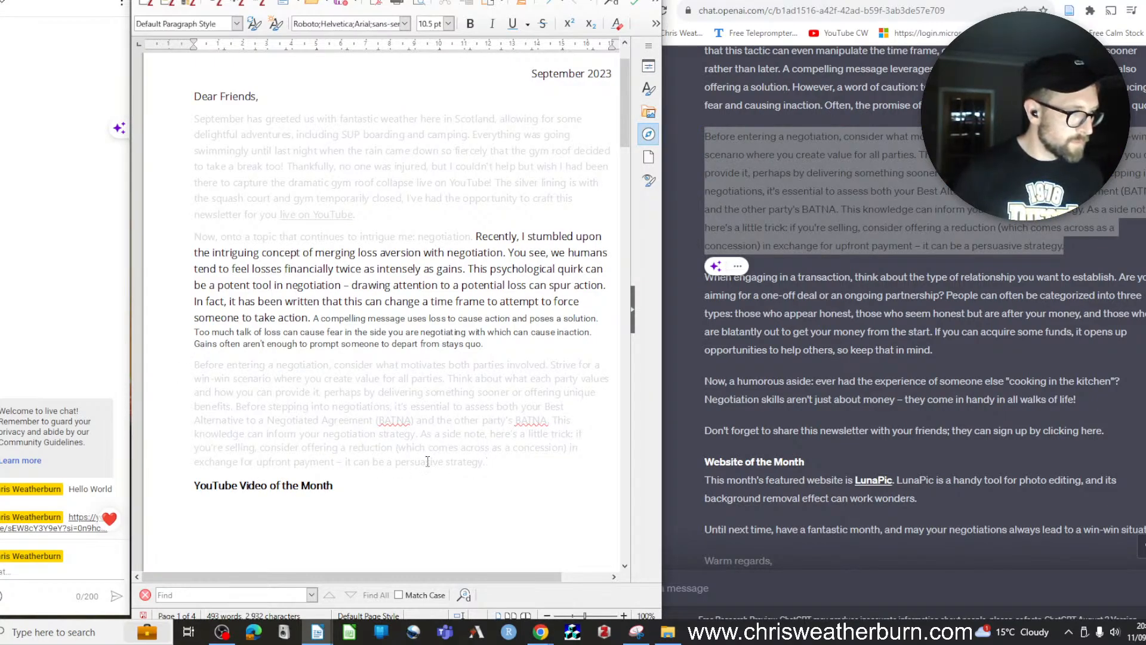
pyautogui.click(399, 447)
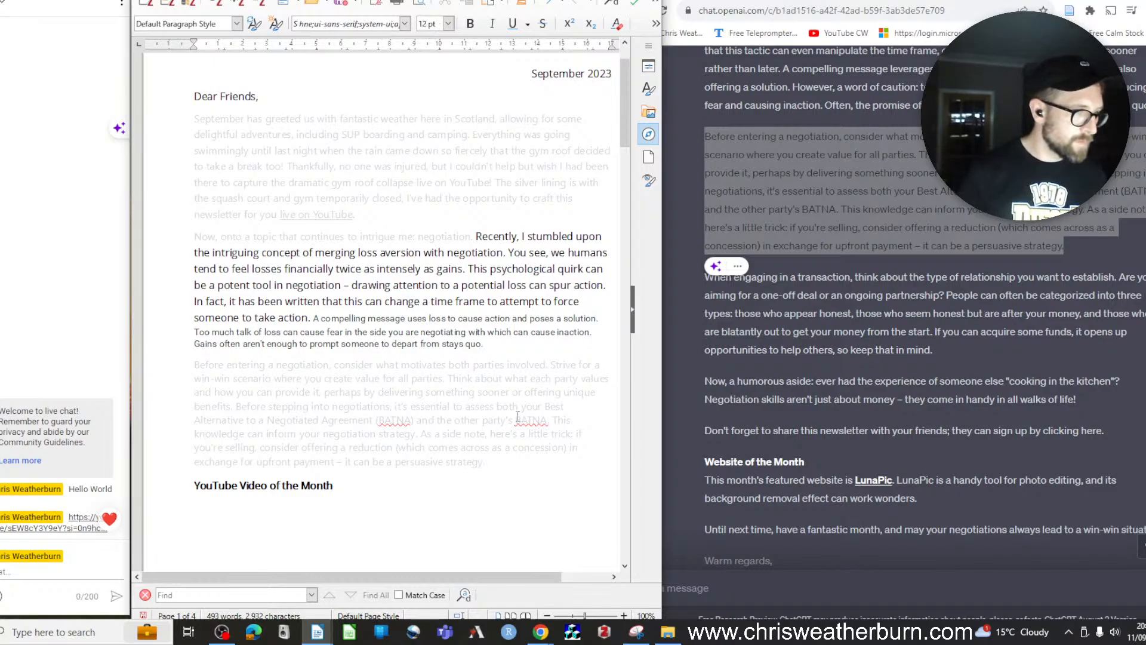
# In the negotiation paragraph's last sentence, replace the brackets around "which comes across as a concession" with a comma before it and change "it can be" to "this can be"
pyautogui.press('BackSpace')
pyautogui.press('BackSpace')
pyautogui.write(',')
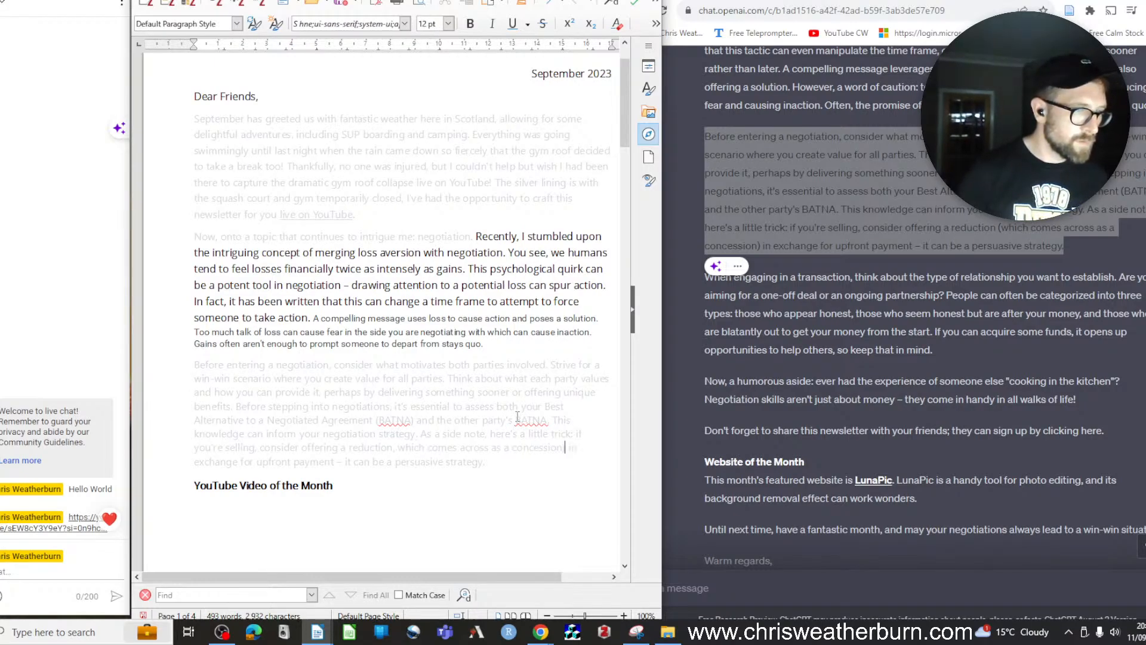
pyautogui.press('BackSpace')
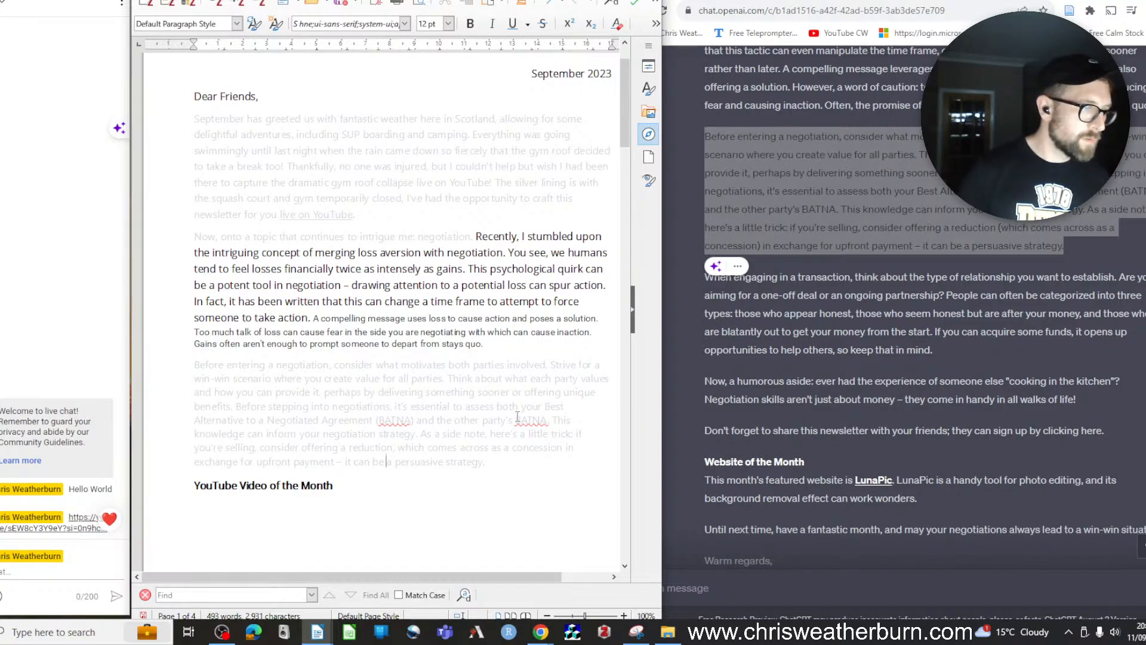
pyautogui.write('this')
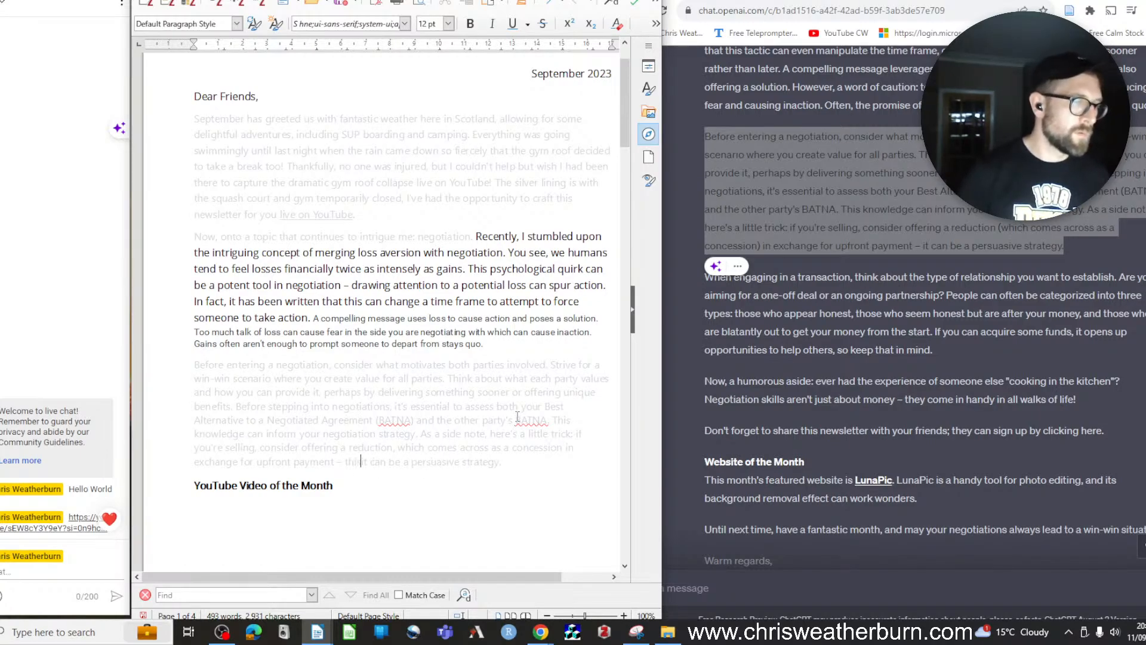
pyautogui.press('Delete')
pyautogui.press('Delete')
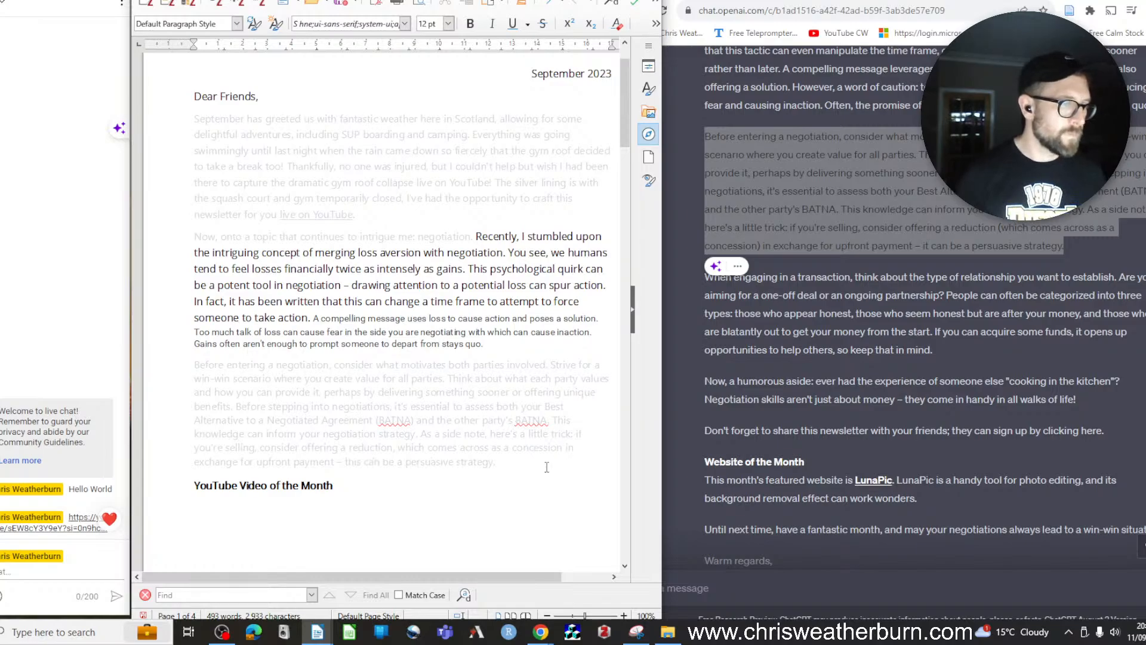
# For the text from the page top through "persuasive strategy", set the highlighting to No Fill and the font colour to black
pyautogui.moveTo(547, 465); pyautogui.dragTo(124, 55)
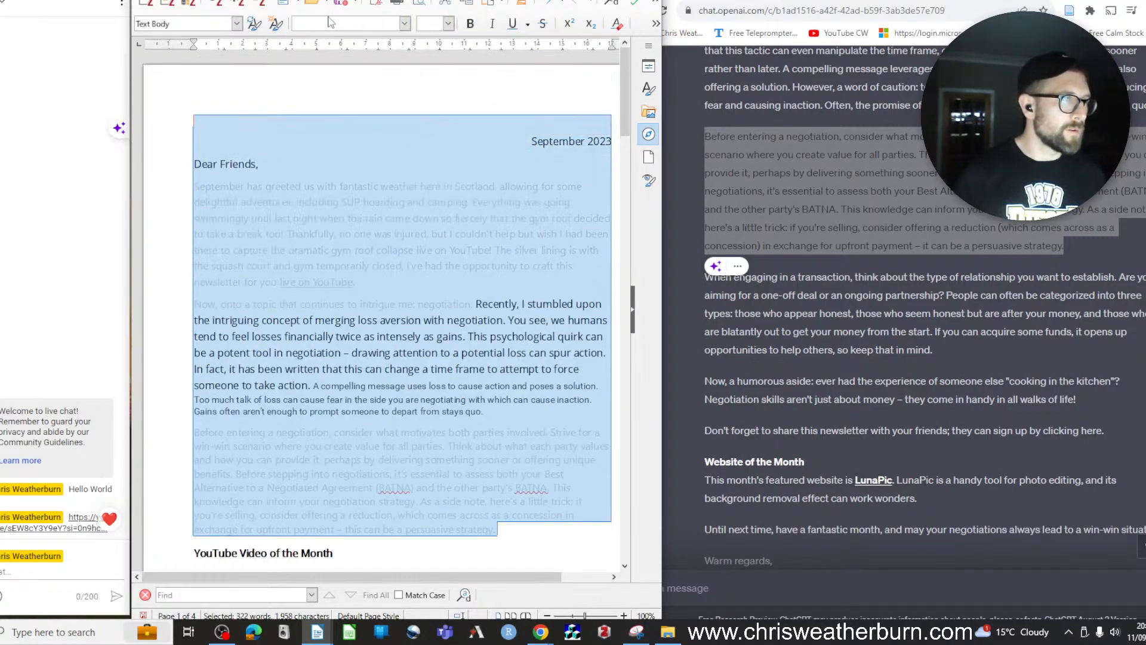
pyautogui.press('super+Up')
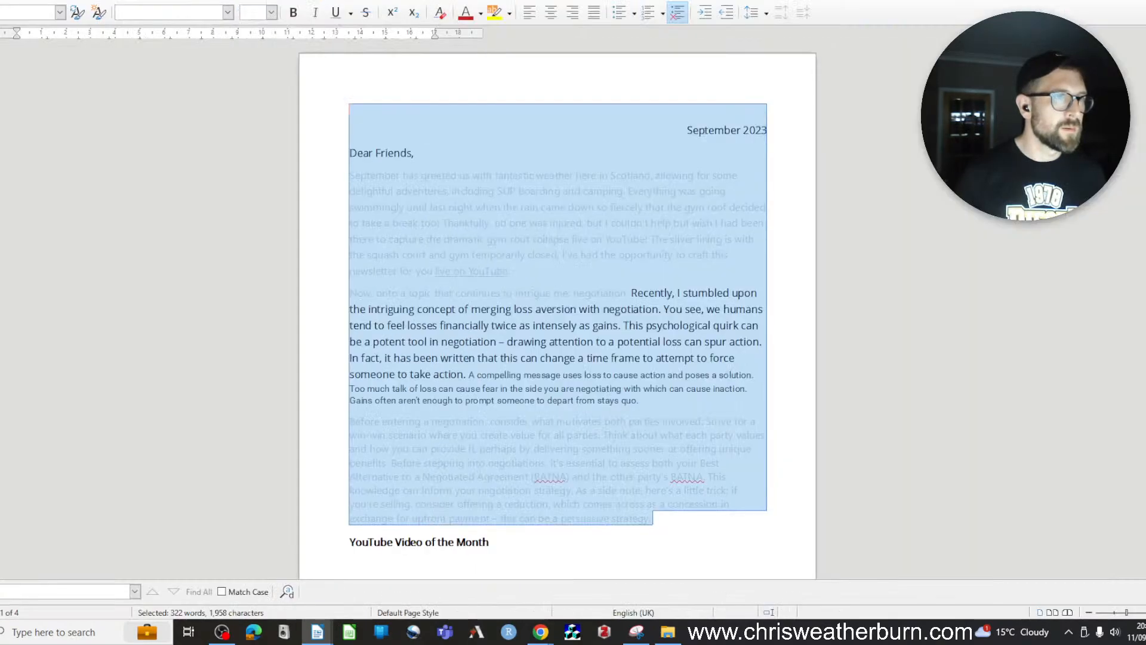
pyautogui.click(510, 13)
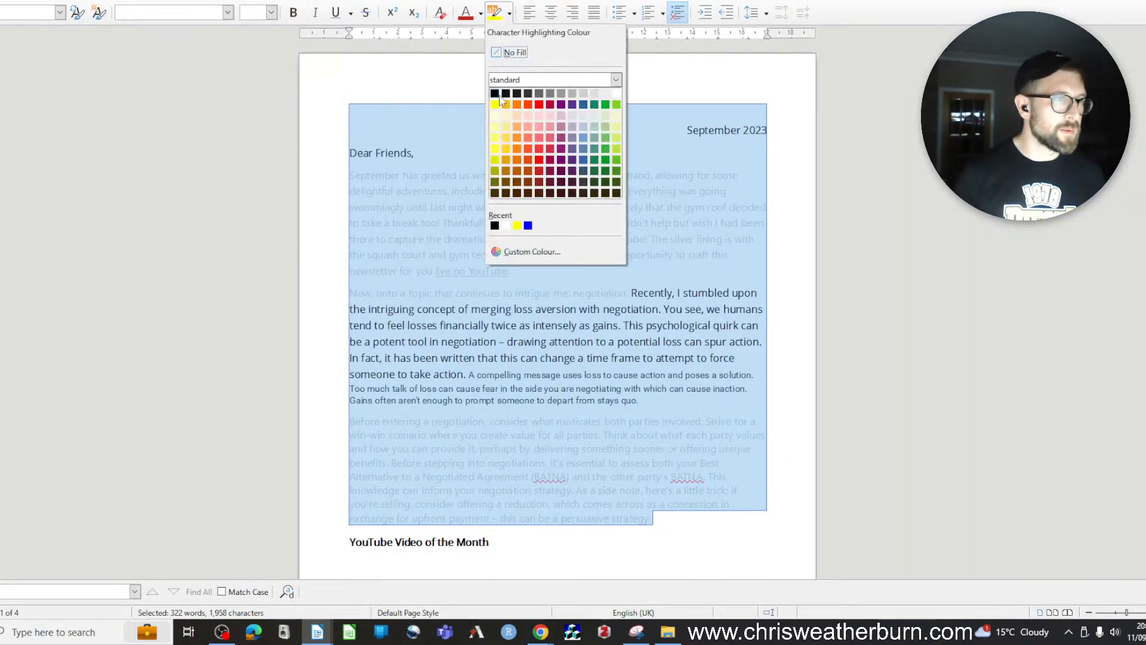
pyautogui.click(494, 93)
pyautogui.click(509, 13)
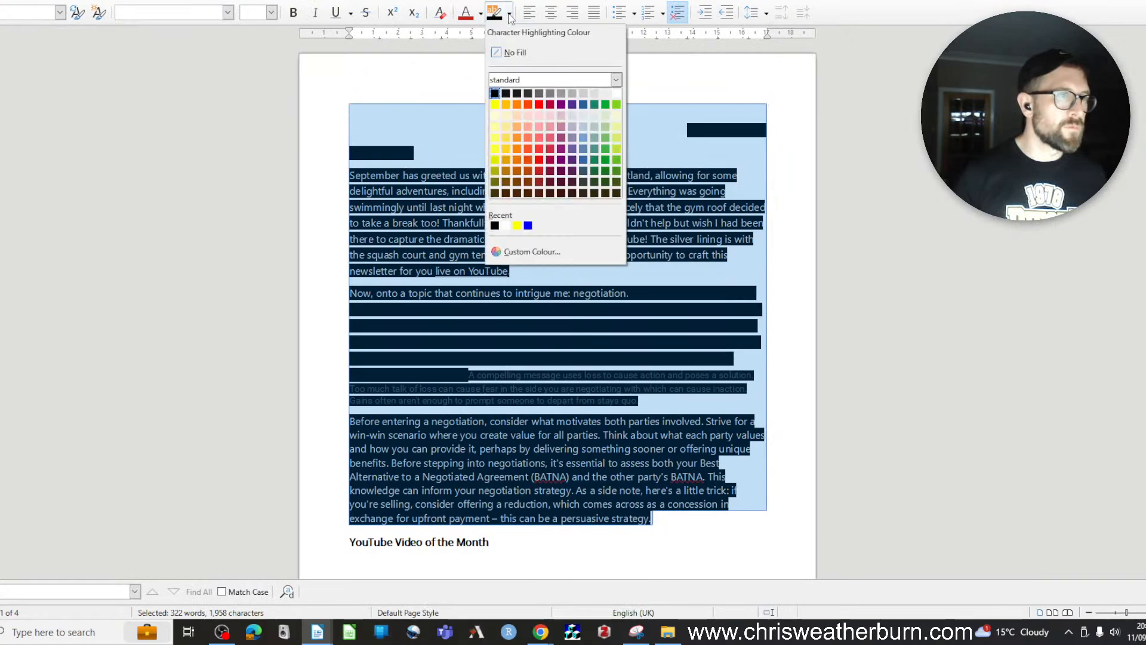
pyautogui.click(503, 53)
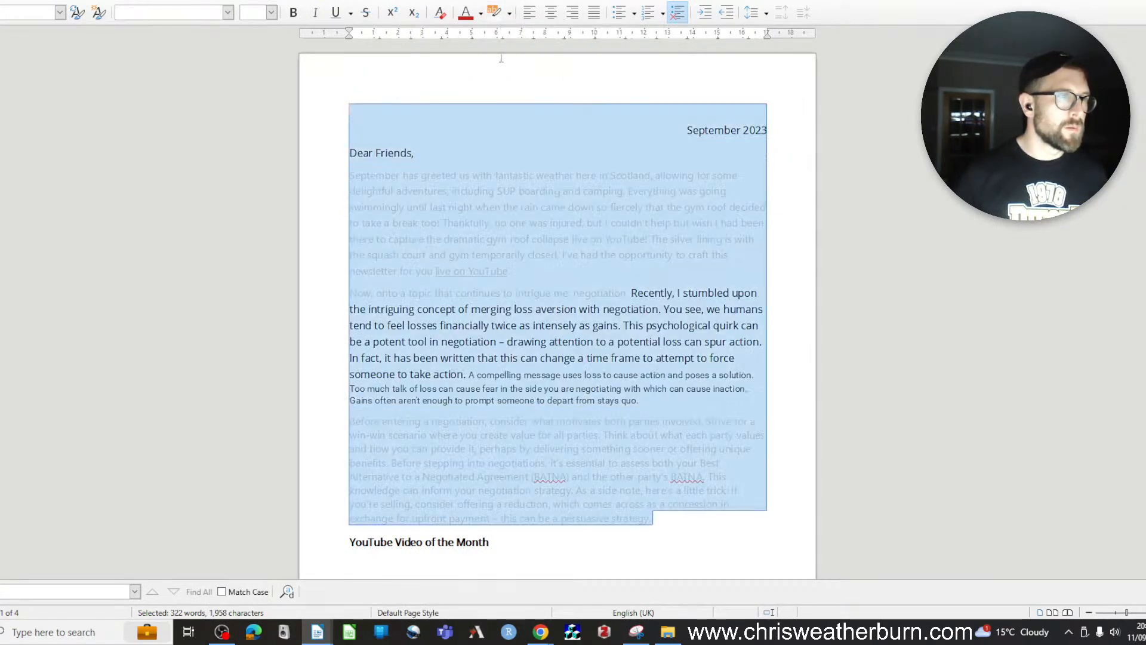
pyautogui.click(481, 13)
pyautogui.click(465, 93)
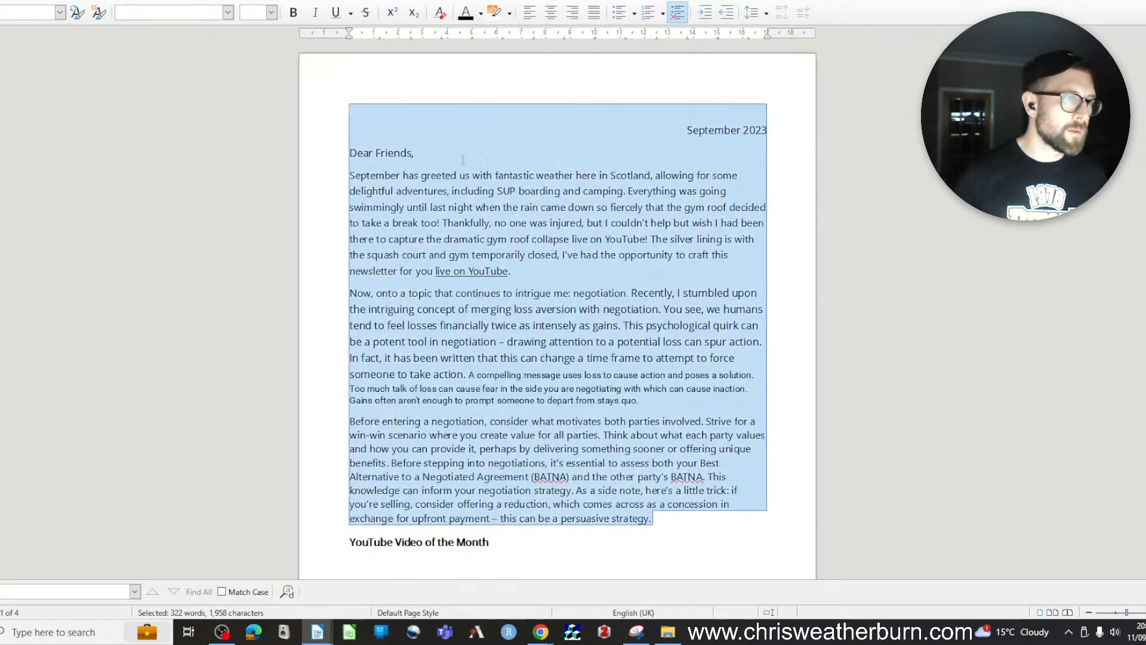
# Set the selected newsletter text to the Open Sans font at 12 pt
pyautogui.click(131, 16)
pyautogui.write('Open Sans')
pyautogui.press('Return')
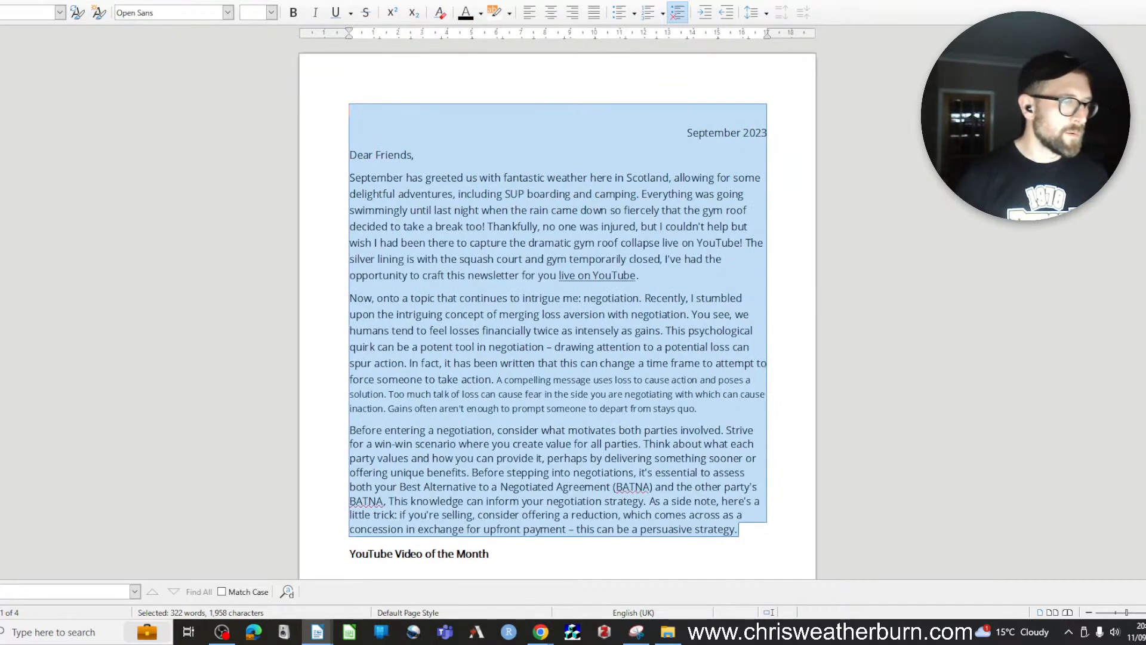
pyautogui.click(261, 12)
pyautogui.write('12')
pyautogui.press('Return')
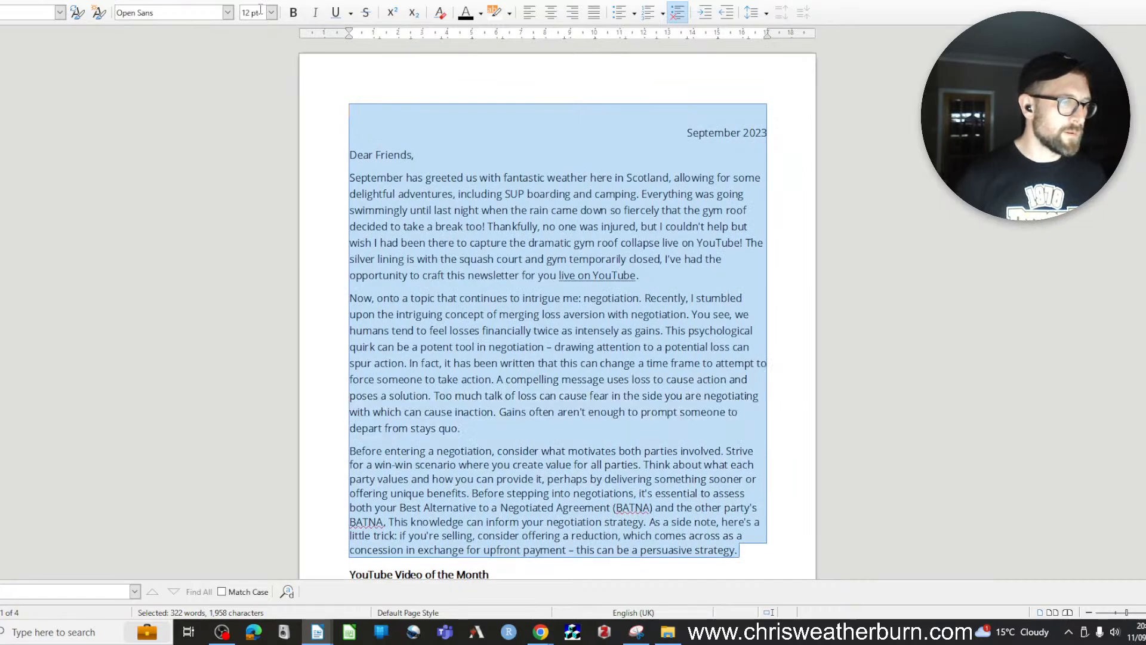
pyautogui.scroll(-3, 557, 126)
pyautogui.click(588, 205)
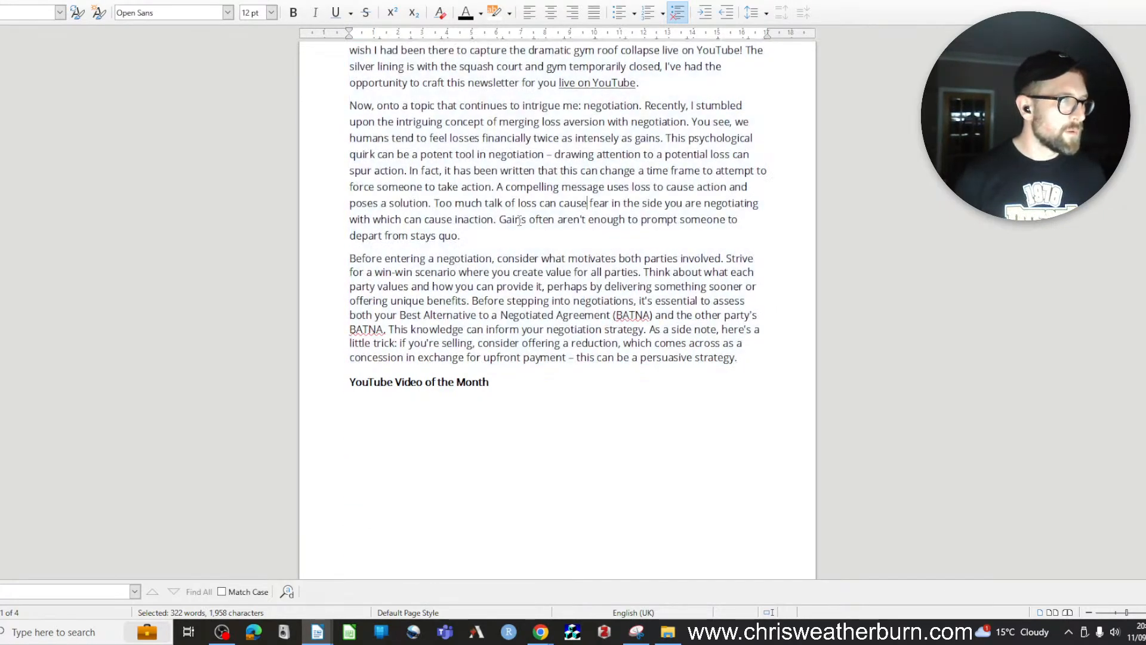
# Set single line spacing for the three body paragraphs from "September has greeted us" to "persuasive strategy"
pyautogui.scroll(5, 559, 282)
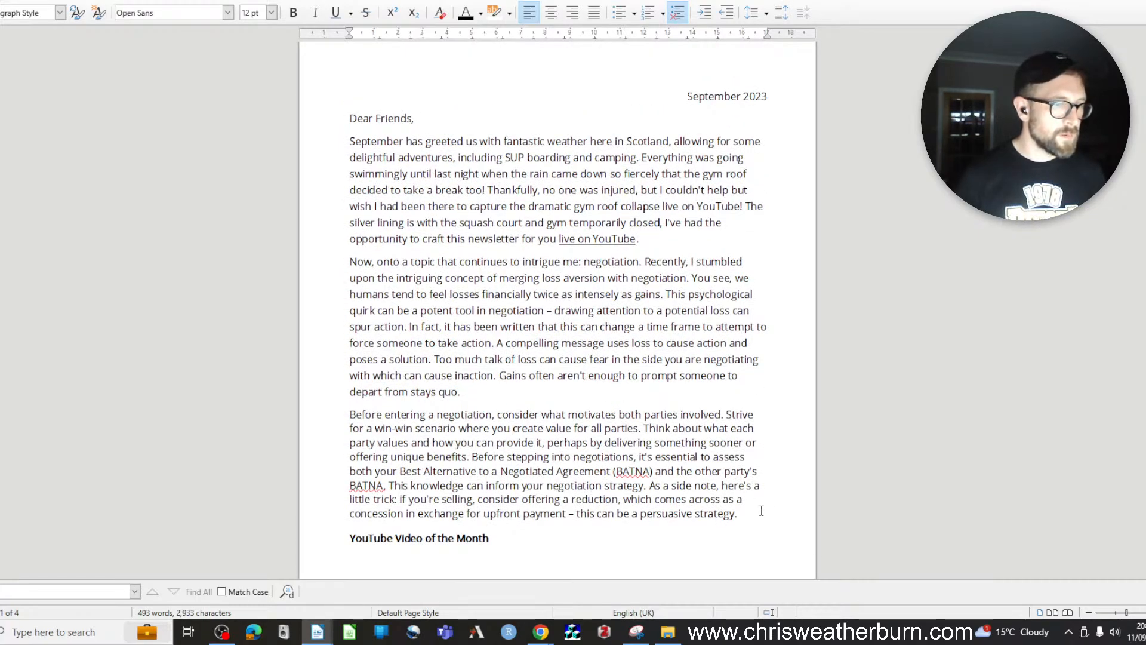
pyautogui.moveTo(740, 513); pyautogui.dragTo(348, 141)
pyautogui.rightClick(453, 221)
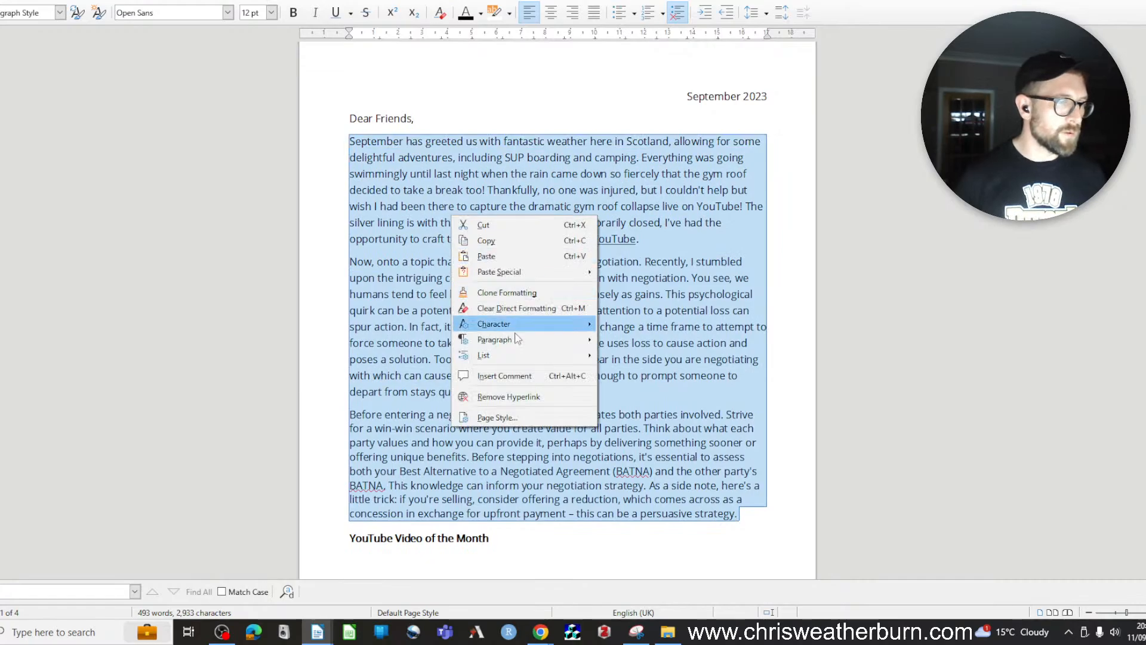
pyautogui.moveTo(512, 340)
pyautogui.click(633, 338)
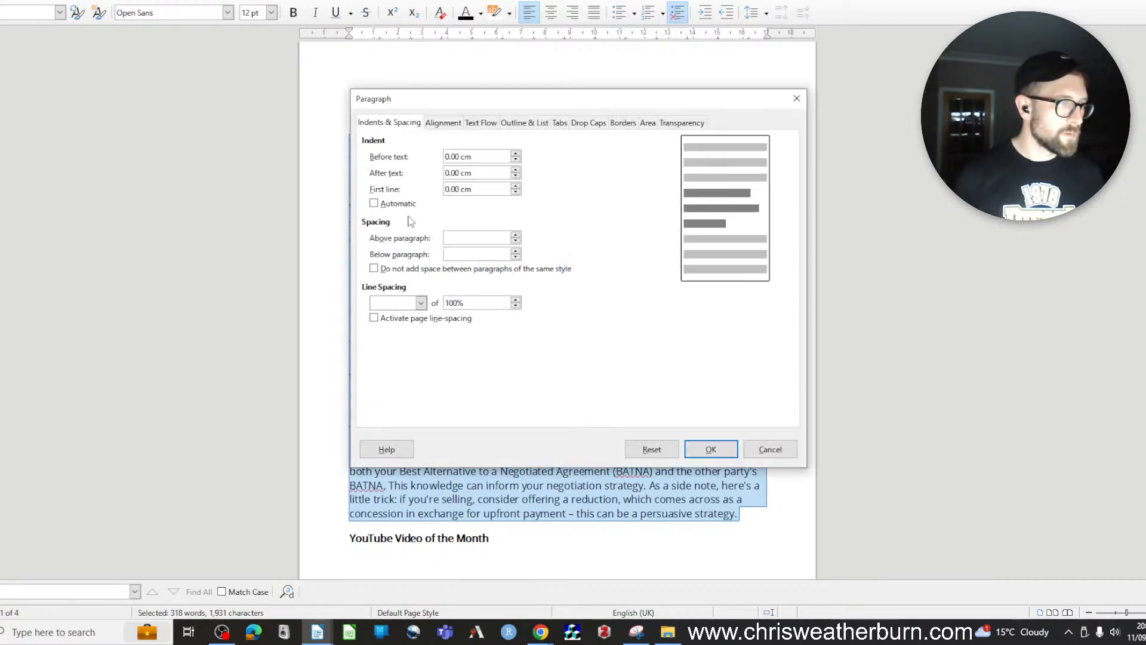
pyautogui.click(420, 302)
pyautogui.click(411, 320)
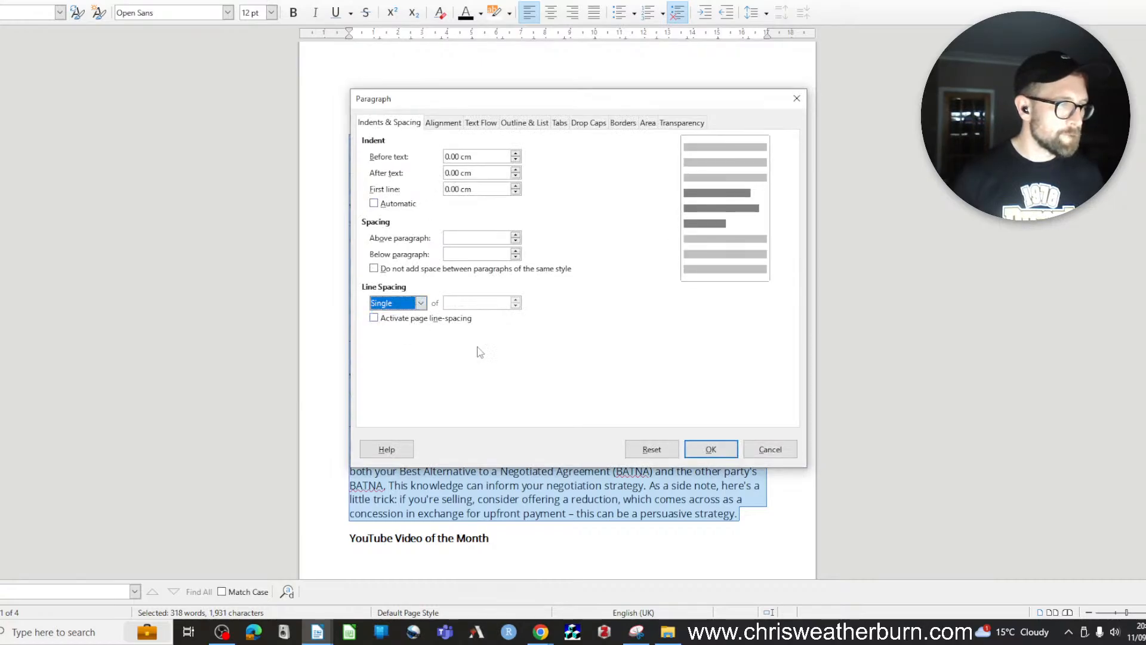
pyautogui.click(711, 449)
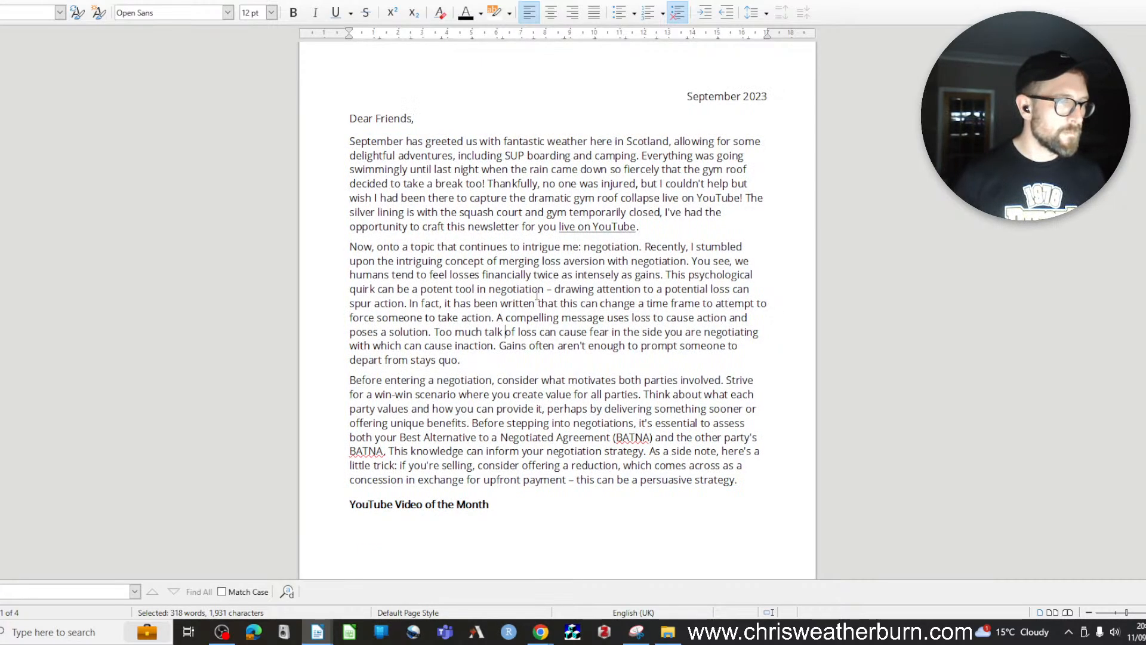
pyautogui.click(505, 330)
# Place the newsletter beside ChatGPT and compare the draft's transaction paragraph with ChatGPT's paragraph beginning "When engaging in a transaction"
pyautogui.scroll(-3, 347, 267)
pyautogui.scroll(-15, 347, 267)
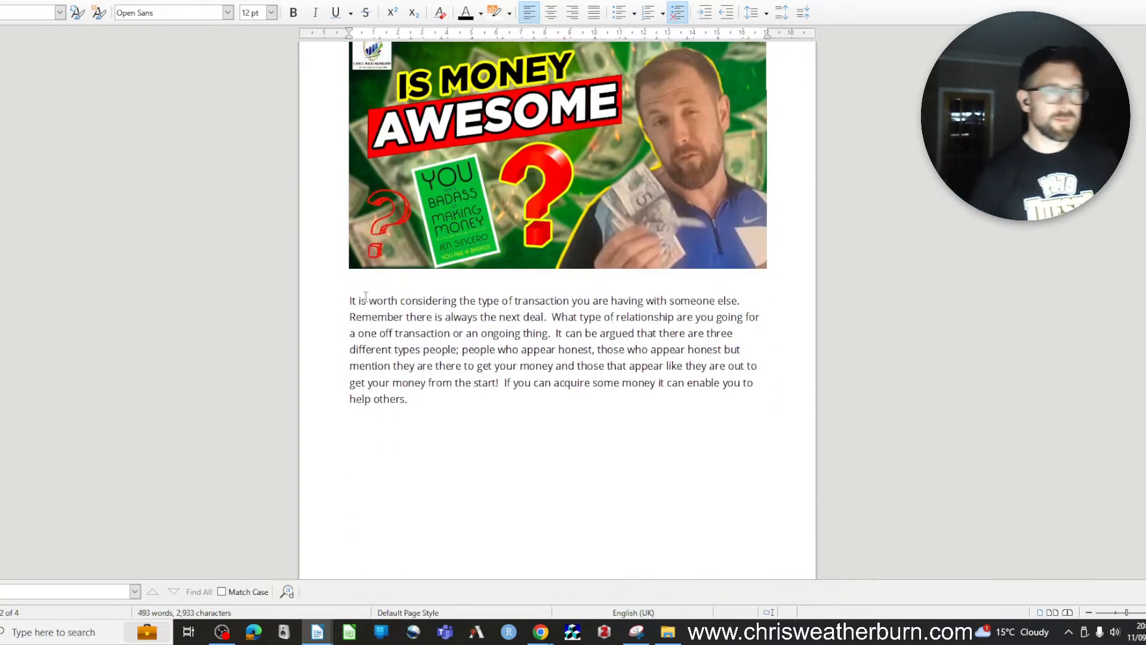
pyautogui.moveTo(371, 1); pyautogui.dragTo(290, 16)
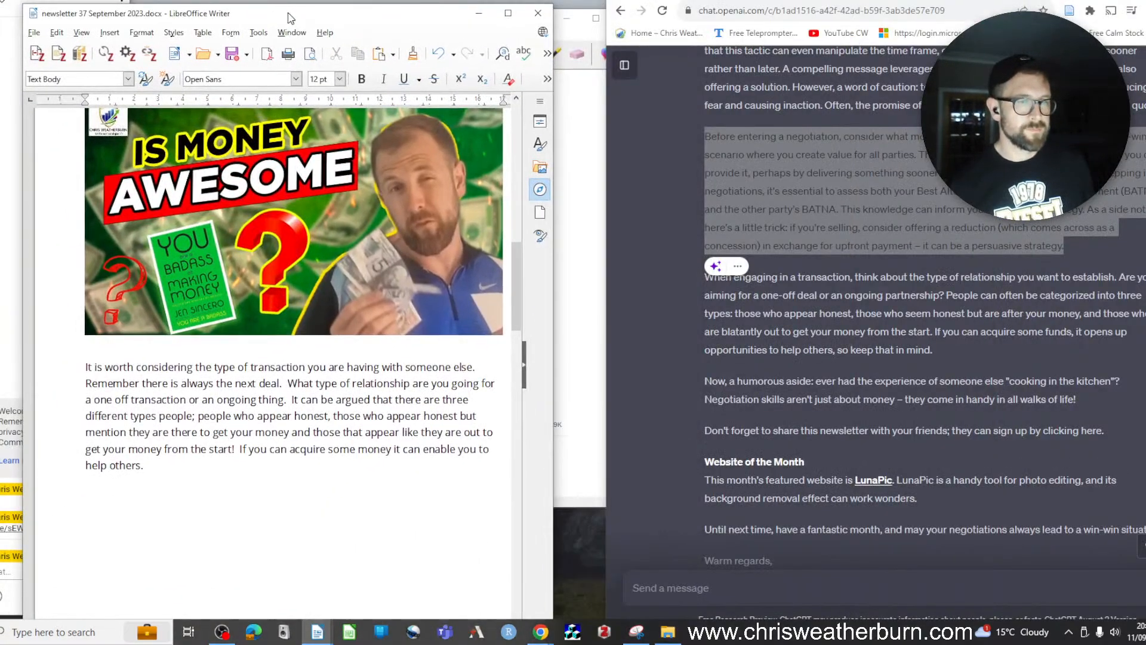
pyautogui.scroll(-2, 942, 217)
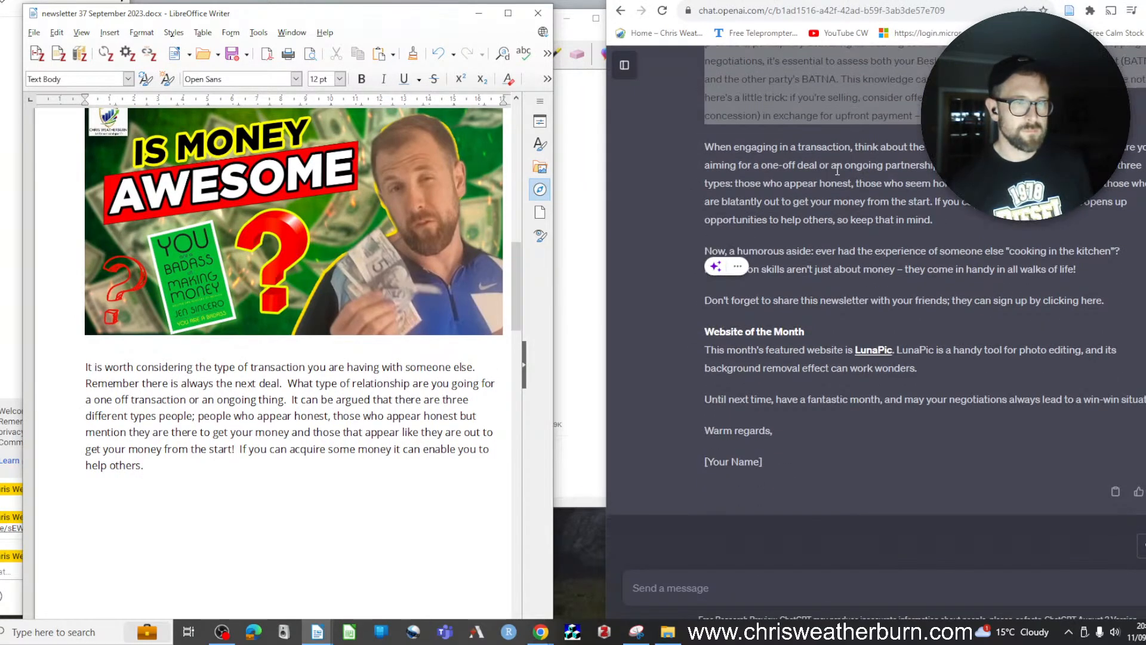
pyautogui.moveTo(705, 147); pyautogui.dragTo(943, 220)
pyautogui.click(882, 173)
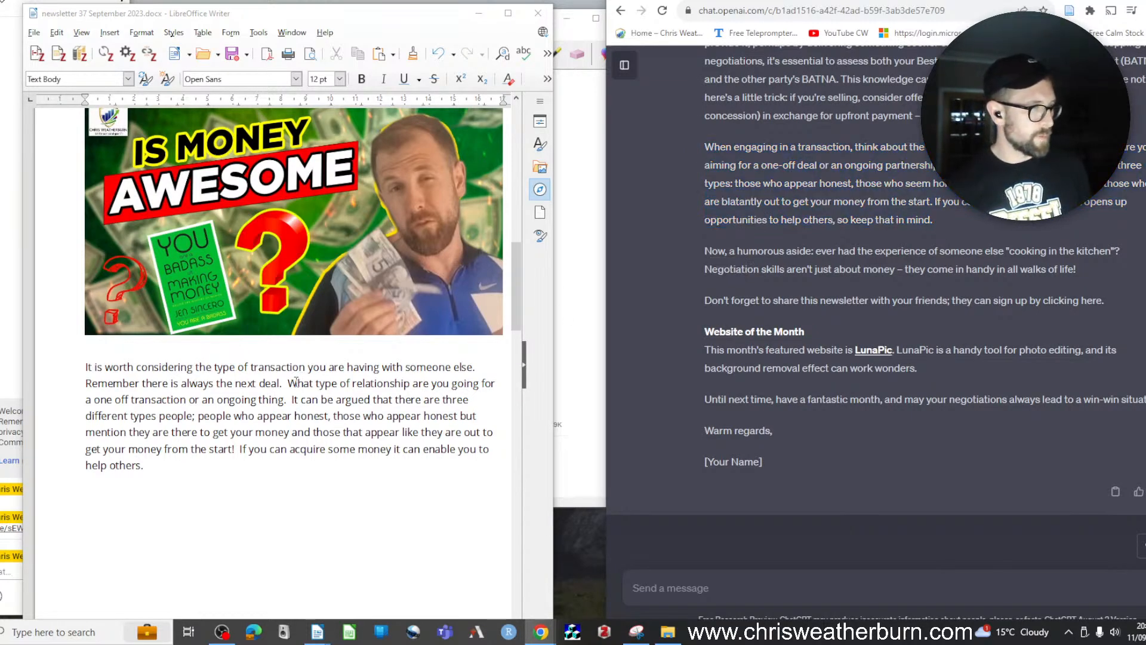
# Copy the draft text from "It can be argued" to "help others." into the other newsletter draft, below its dishwasher paragraphs
pyautogui.moveTo(291, 399); pyautogui.dragTo(146, 465)
pyautogui.hotkey('ctrl', 'c')
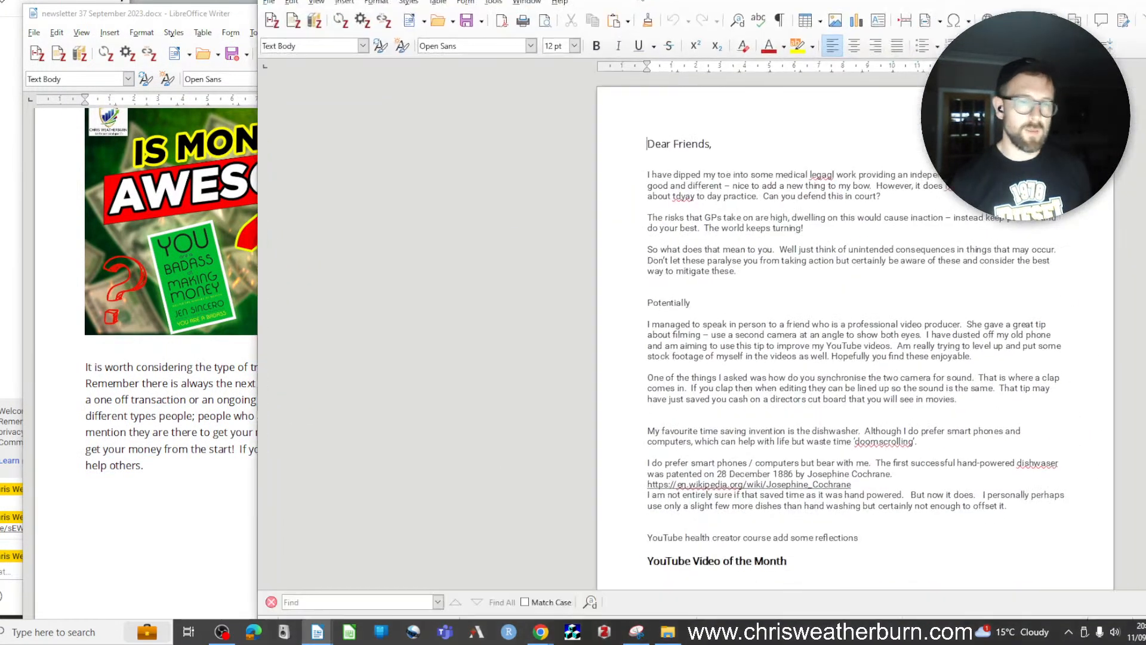
pyautogui.moveTo(642, 0); pyautogui.dragTo(634, 0)
pyautogui.scroll(-1, 699, 385)
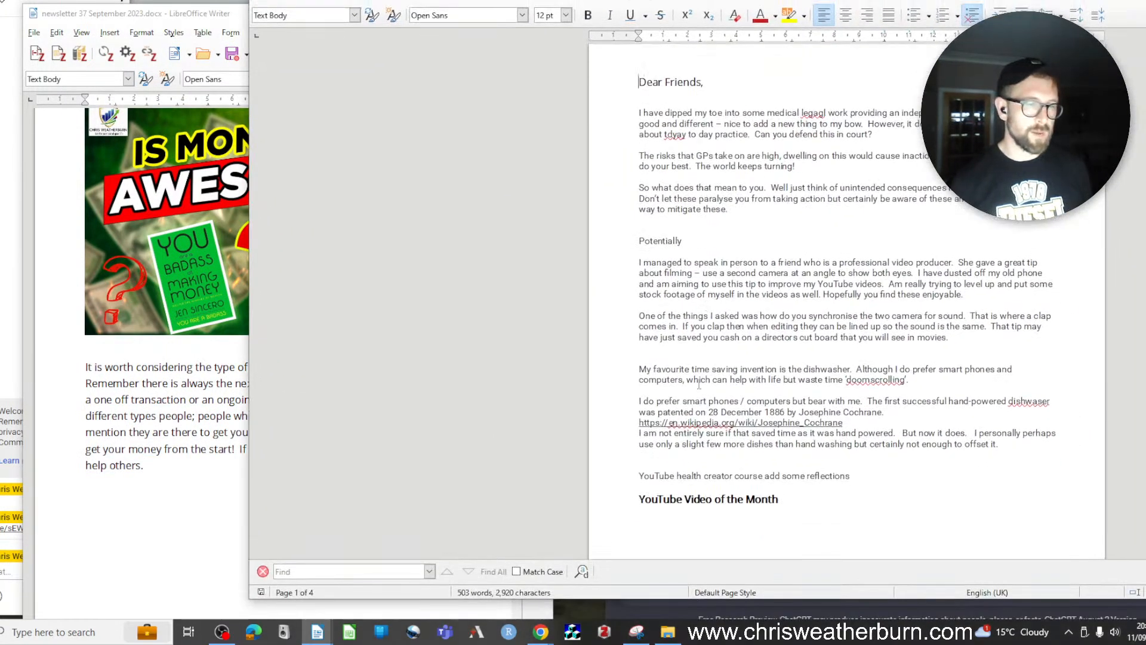
pyautogui.press('Return')
pyautogui.press('Return')
pyautogui.press('Return')
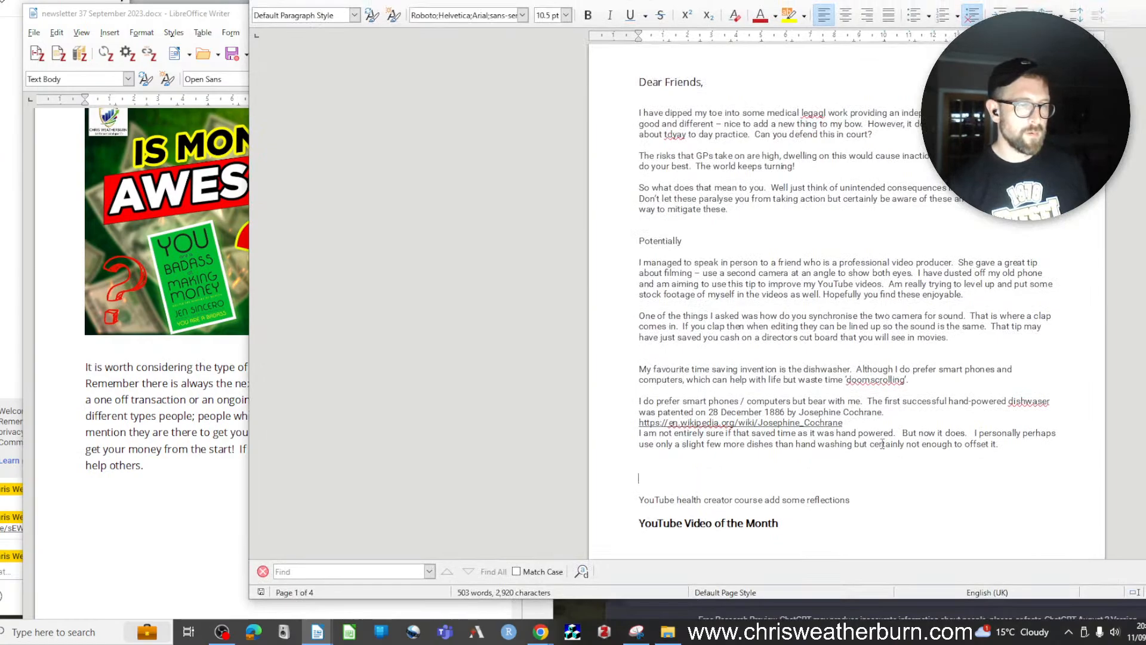
pyautogui.hotkey('ctrl', 'v')
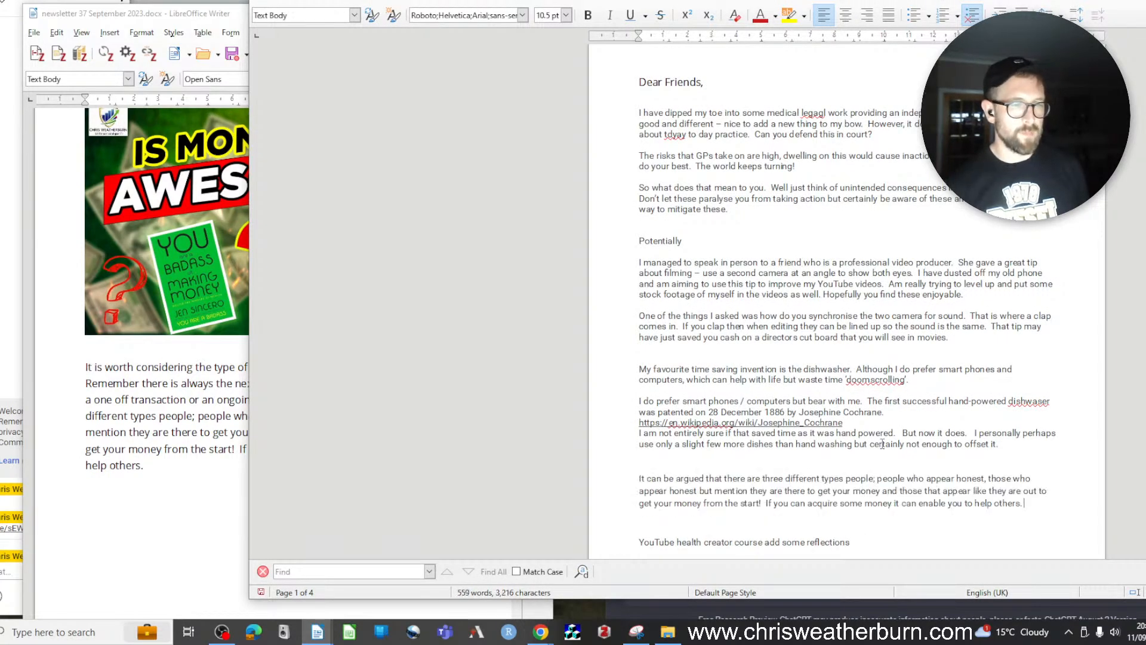
pyautogui.moveTo(634, 0); pyautogui.dragTo(1145, 107)
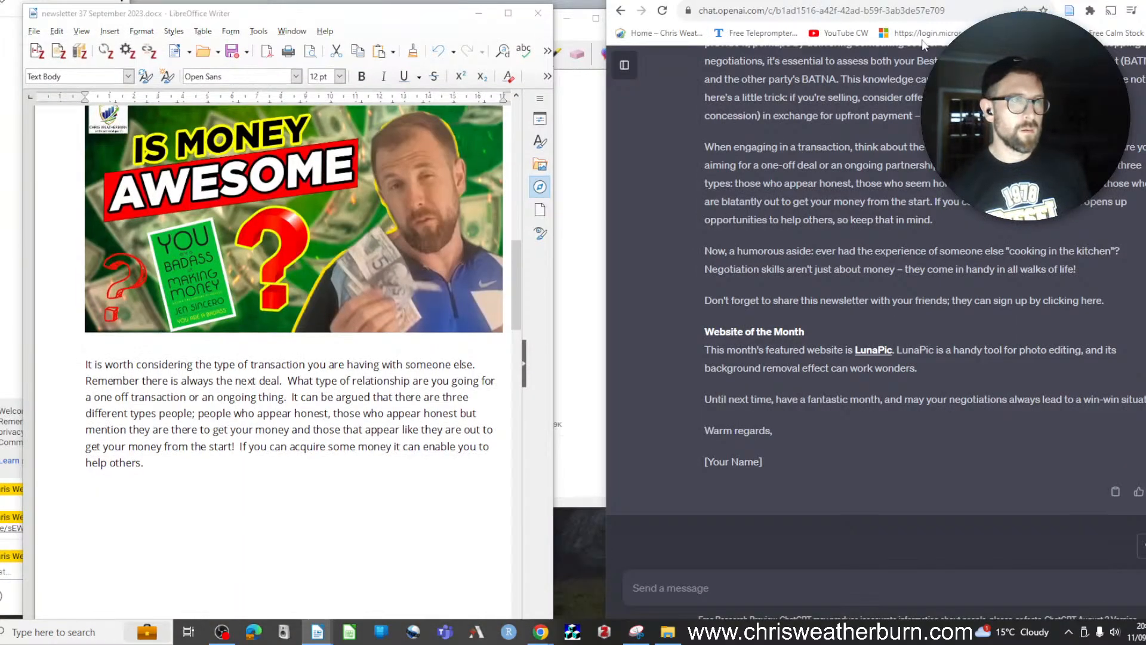
# Delete the text from "It can be argued" to "help others." in the September newsletter's transaction paragraph
pyautogui.click(540, 632)
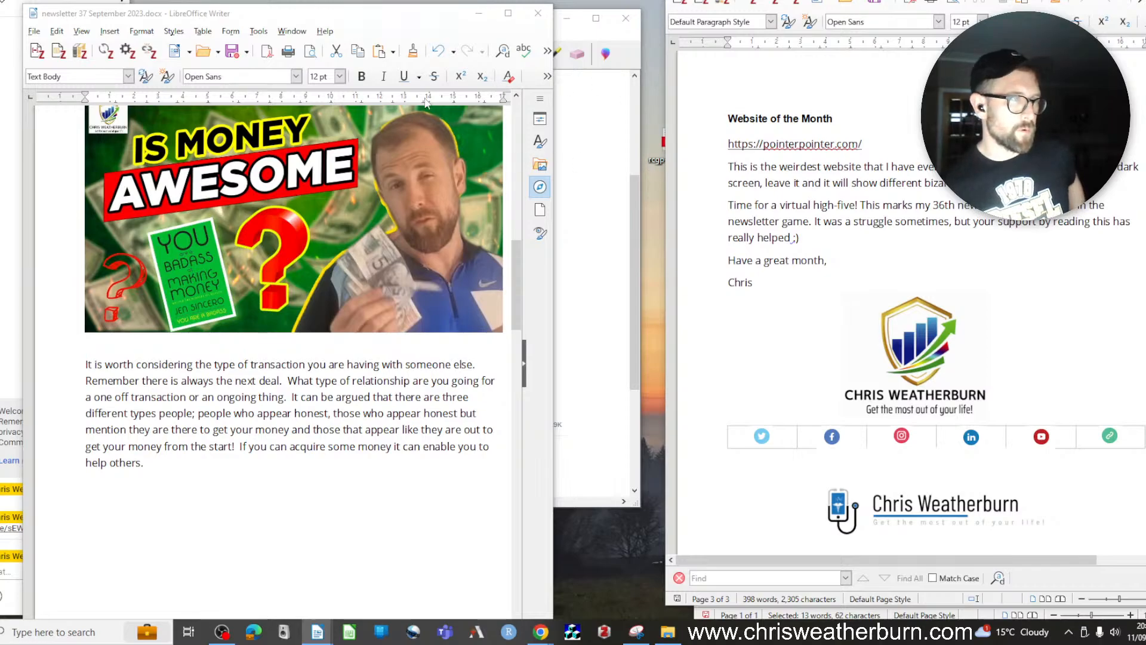
pyautogui.moveTo(327, 19); pyautogui.dragTo(420, 0)
pyautogui.click(447, 467)
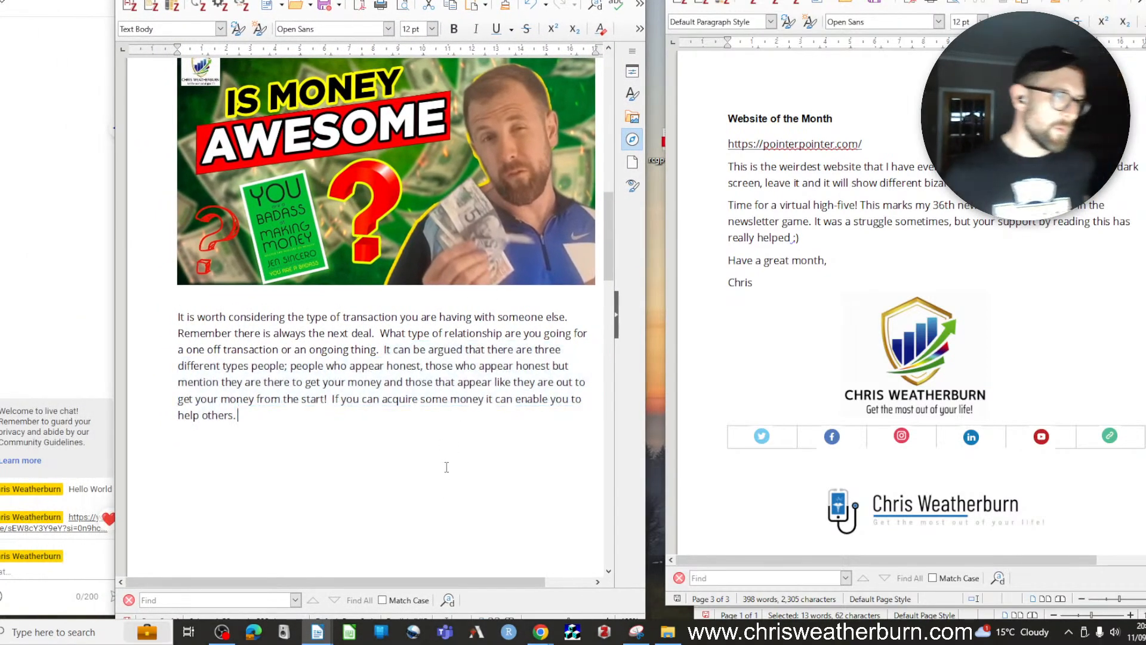
pyautogui.click(386, 351)
pyautogui.moveTo(385, 352); pyautogui.dragTo(435, 435)
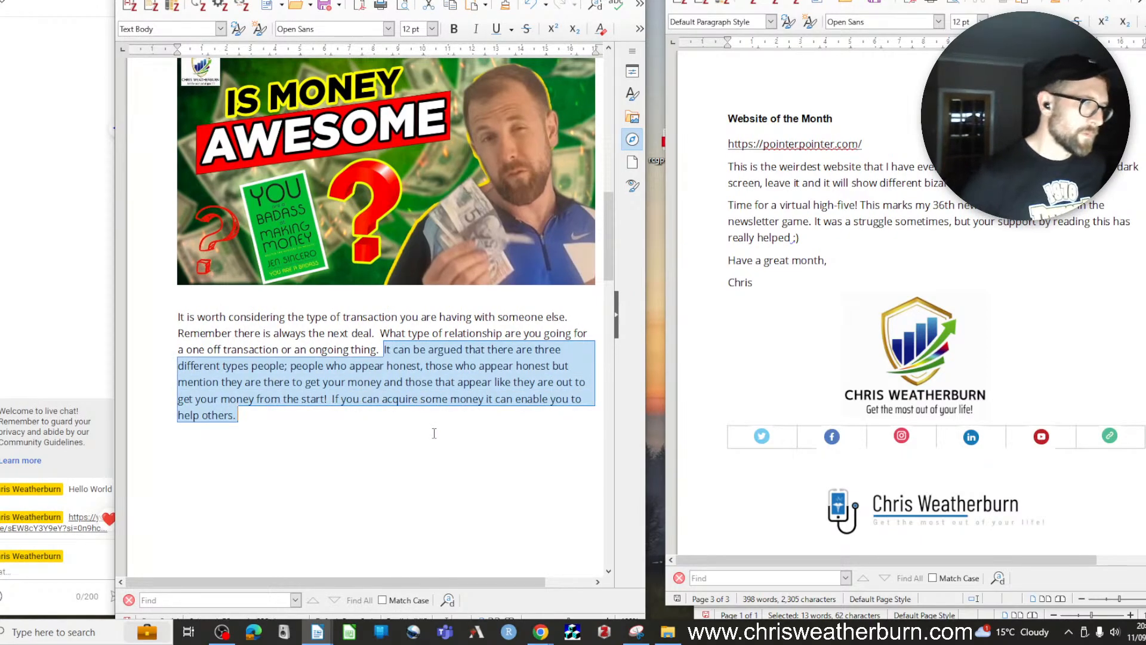
pyautogui.press('Delete')
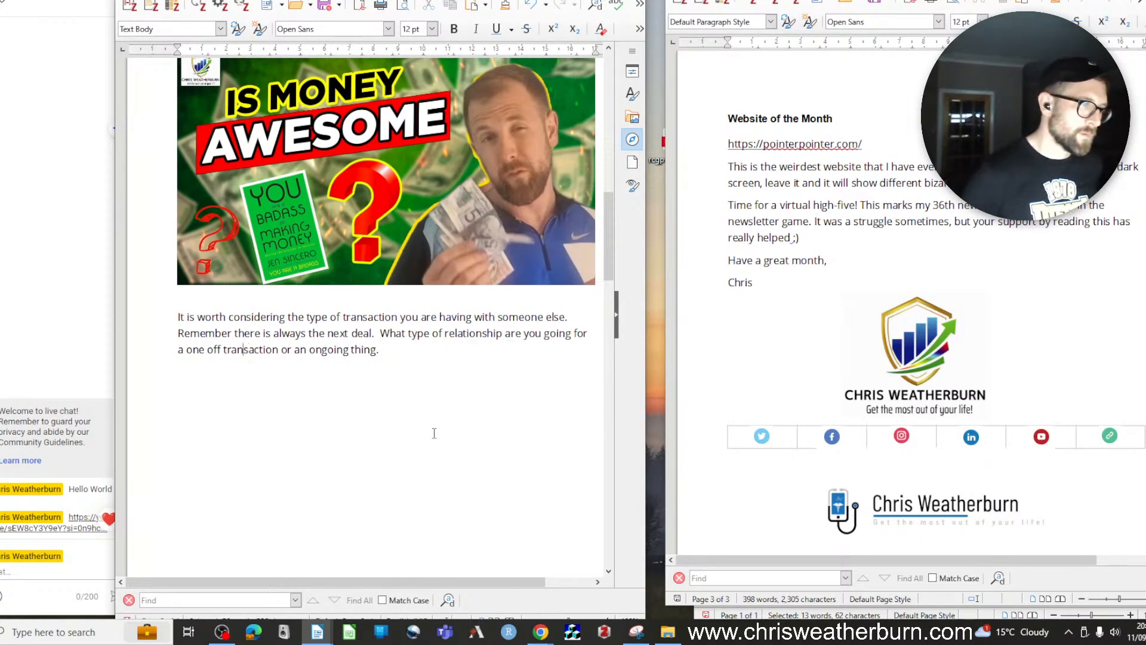
pyautogui.press('Right')
pyautogui.press('Right')
pyautogui.press('Right')
pyautogui.press('Right')
pyautogui.press('Right')
pyautogui.press('Right')
pyautogui.press('Right')
pyautogui.press('Right')
pyautogui.press('Right')
pyautogui.press('Right')
pyautogui.press('Right')
pyautogui.press('Right')
pyautogui.press('Right')
pyautogui.press('Right')
pyautogui.press('Right')
pyautogui.press('Right')
pyautogui.press('Right')
pyautogui.press('Right')
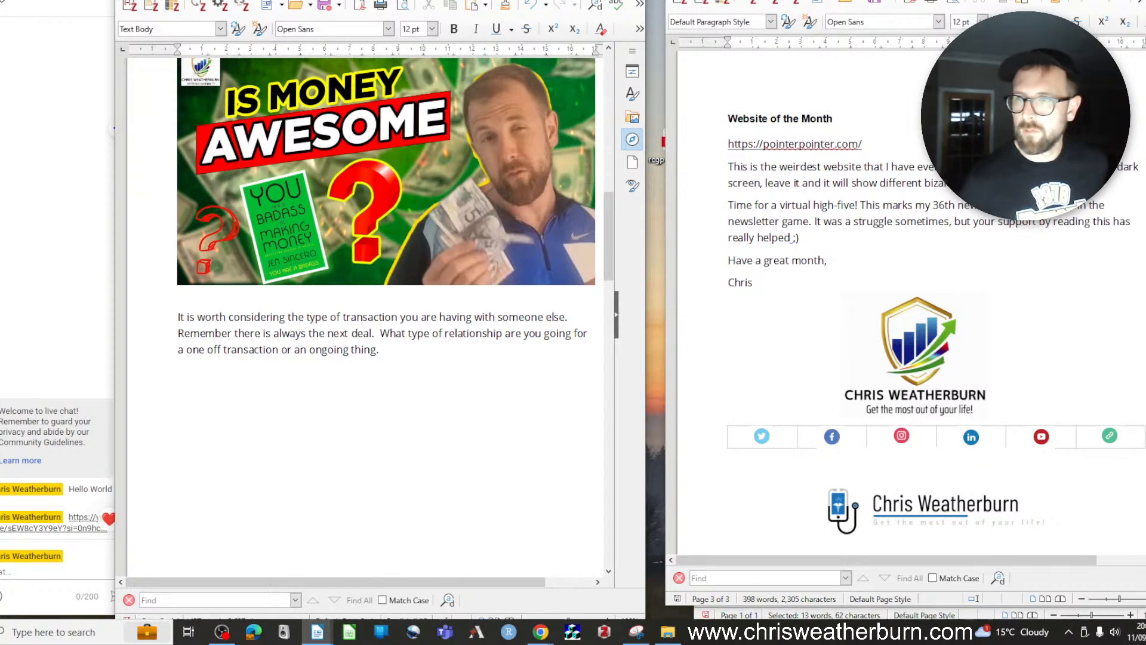
# Move the sentence "Remember there is always the next deal." to the end of the newsletter's transaction paragraph, after comparing it with ChatGPT's version
pyautogui.moveTo(1145, 102); pyautogui.dragTo(1104, 5)
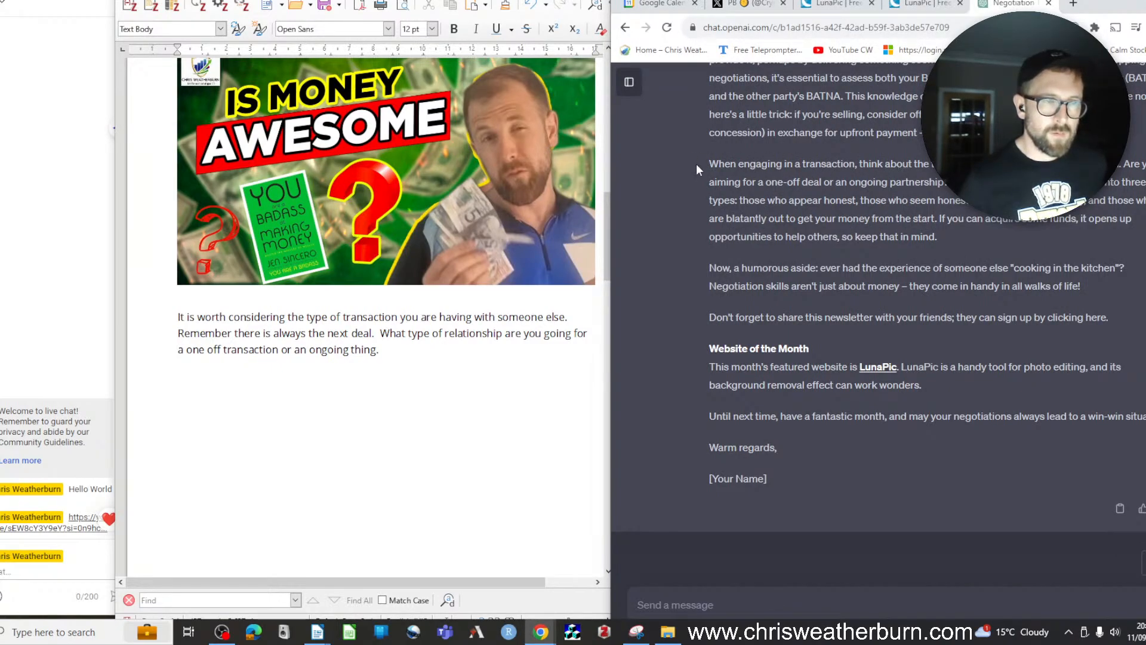
pyautogui.moveTo(704, 161); pyautogui.dragTo(946, 182)
pyautogui.click(412, 350)
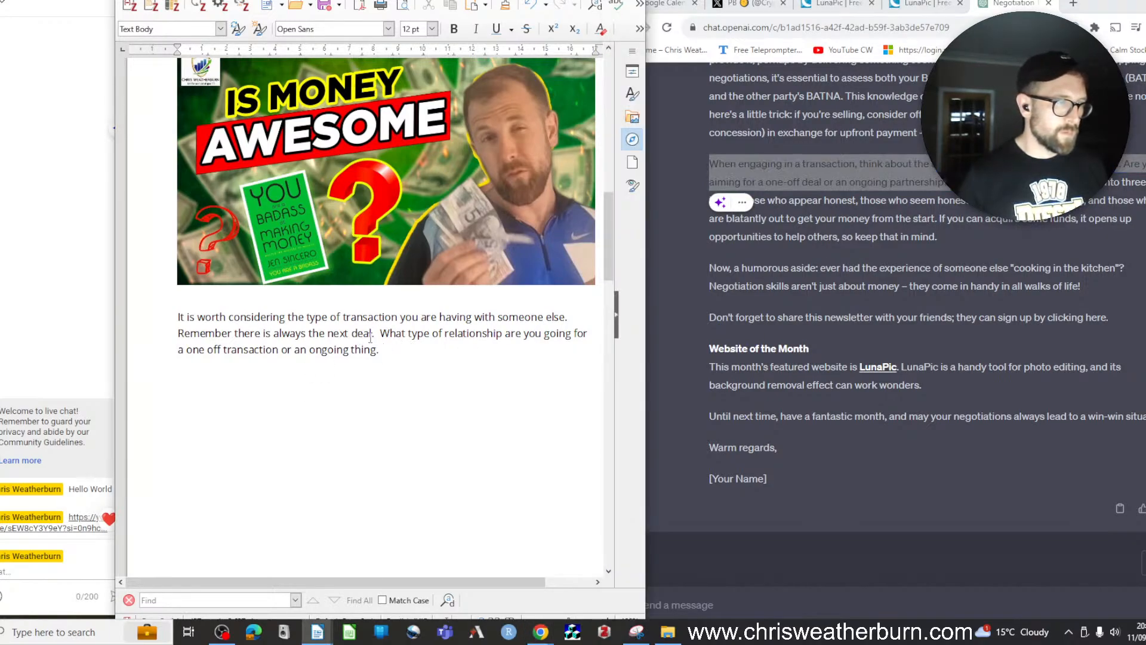
pyautogui.click(372, 334)
pyautogui.moveTo(385, 337); pyautogui.dragTo(161, 337)
pyautogui.click(402, 335)
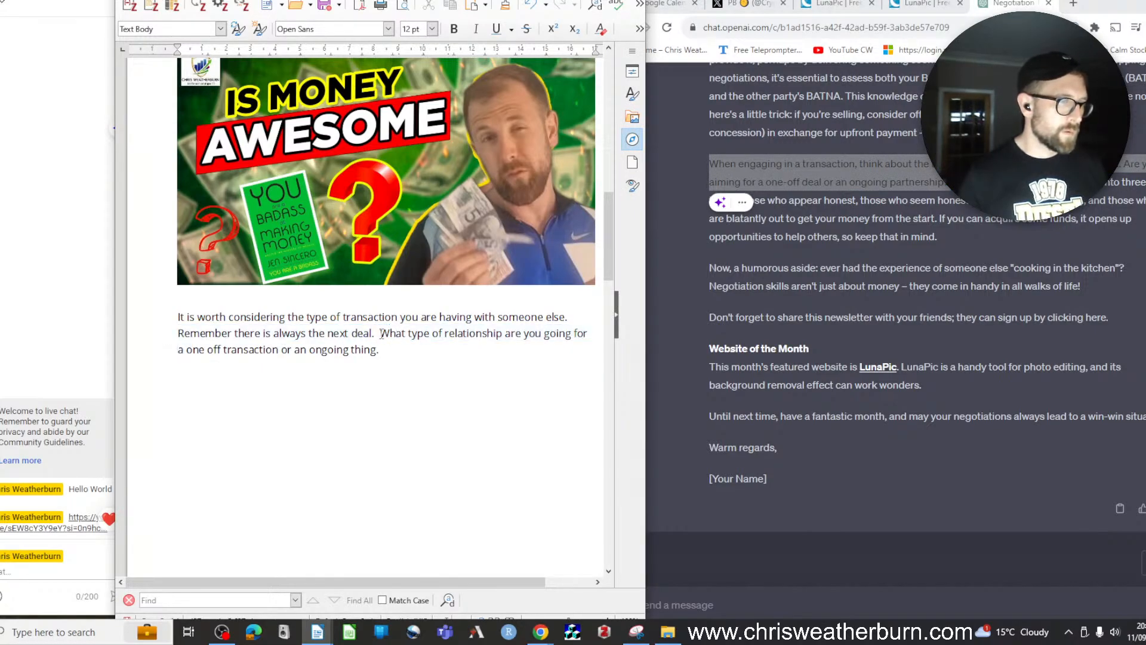
pyautogui.moveTo(380, 334); pyautogui.dragTo(176, 332)
pyautogui.hotkey('ctrl', 'x')
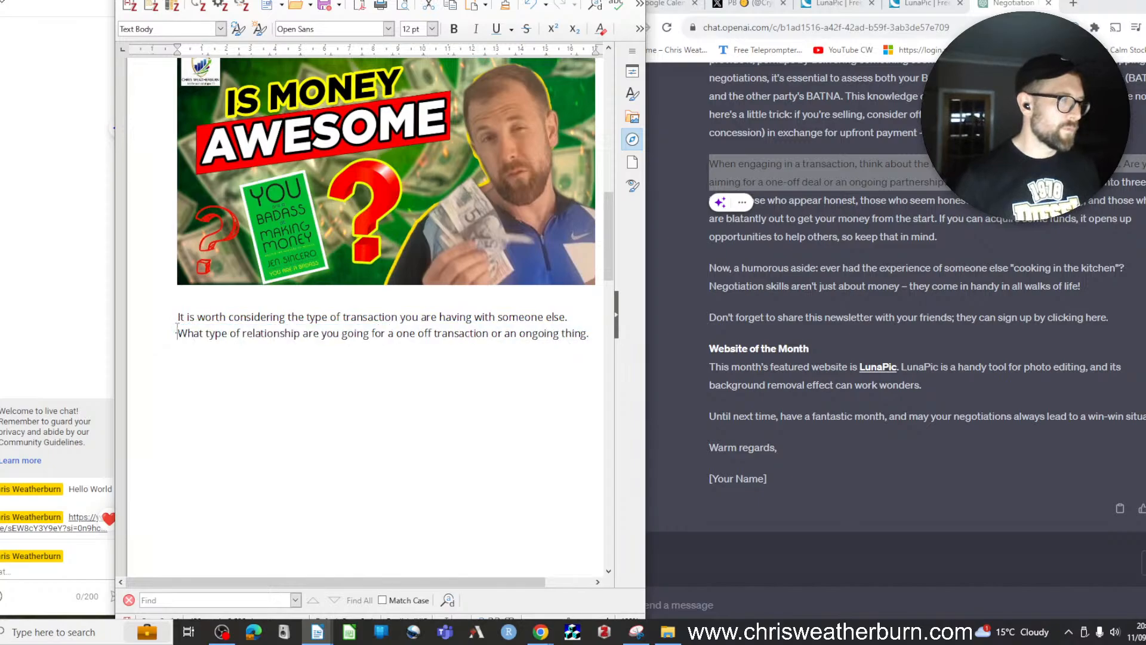
pyautogui.press('End')
pyautogui.hotkey('ctrl', 'v')
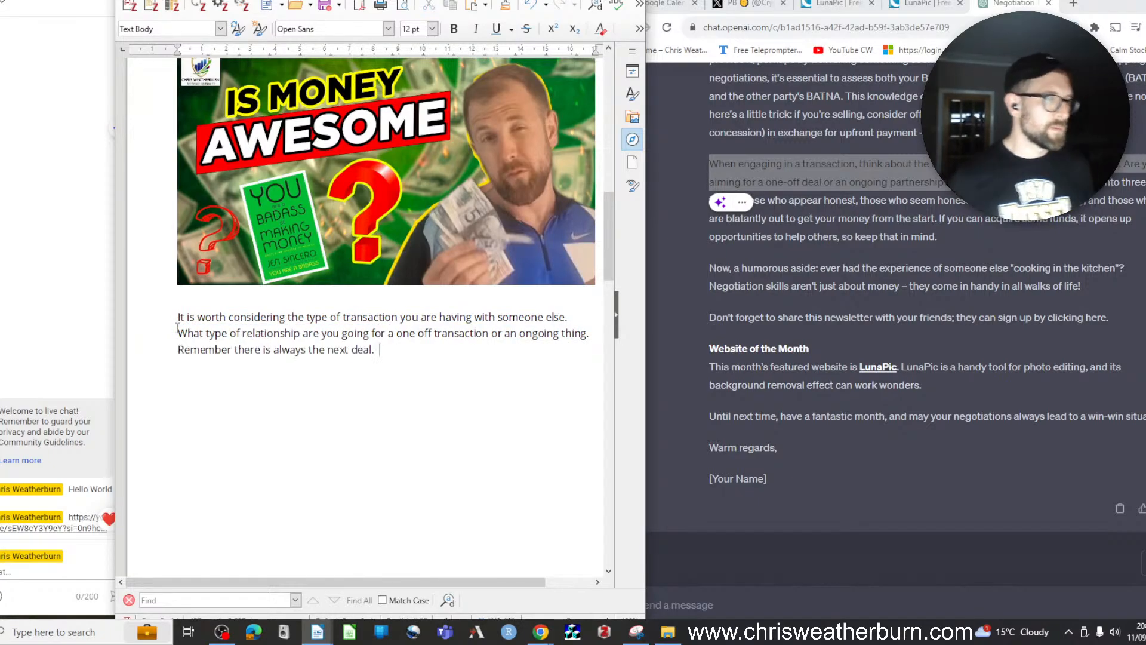
# Replace "someone" with "cooking in someone" in the caption below the Tweet of the Month image
pyautogui.scroll(-10, 250, 308)
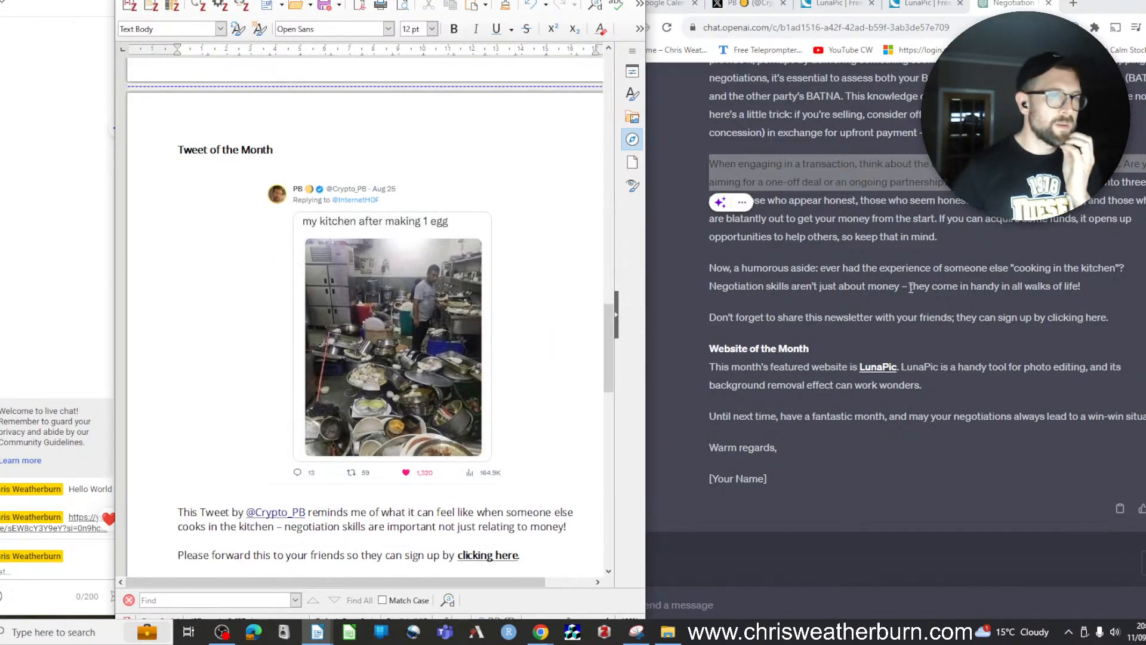
pyautogui.click(768, 272)
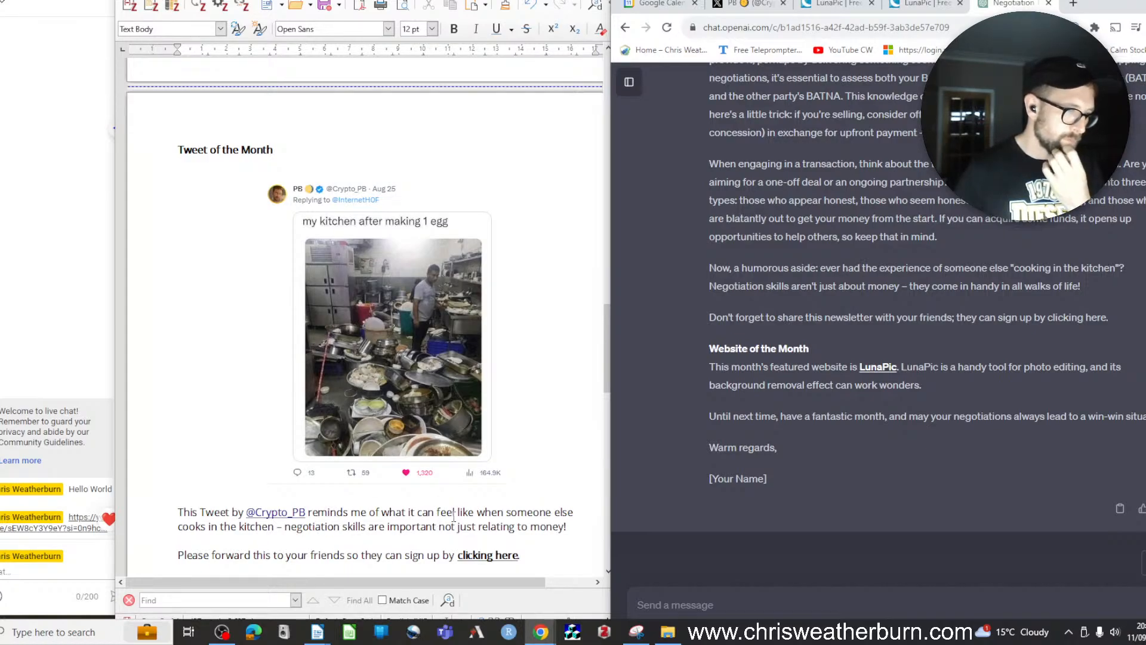
pyautogui.scroll(-2, 392, 512)
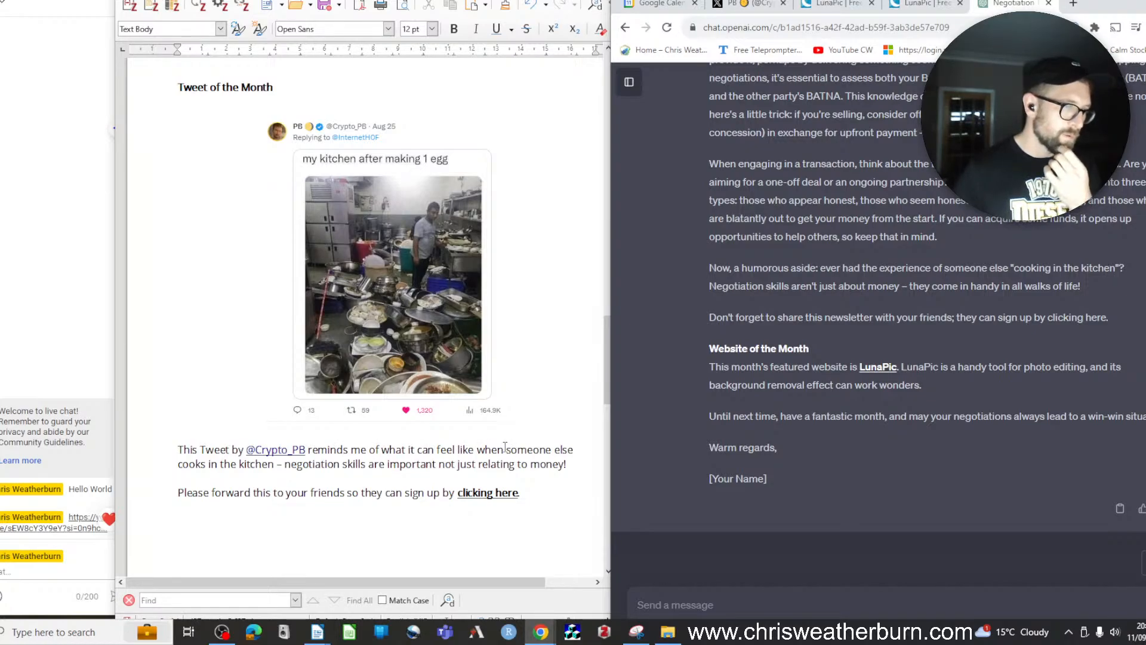
pyautogui.moveTo(506, 448); pyautogui.dragTo(549, 449)
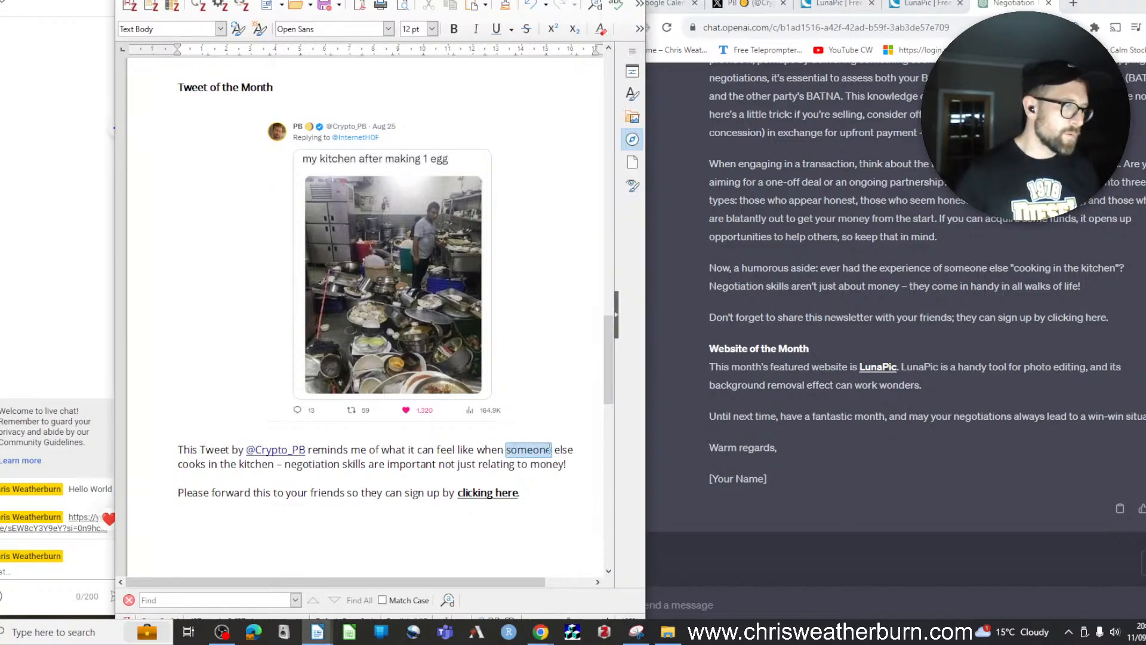
pyautogui.write('cooking in som')
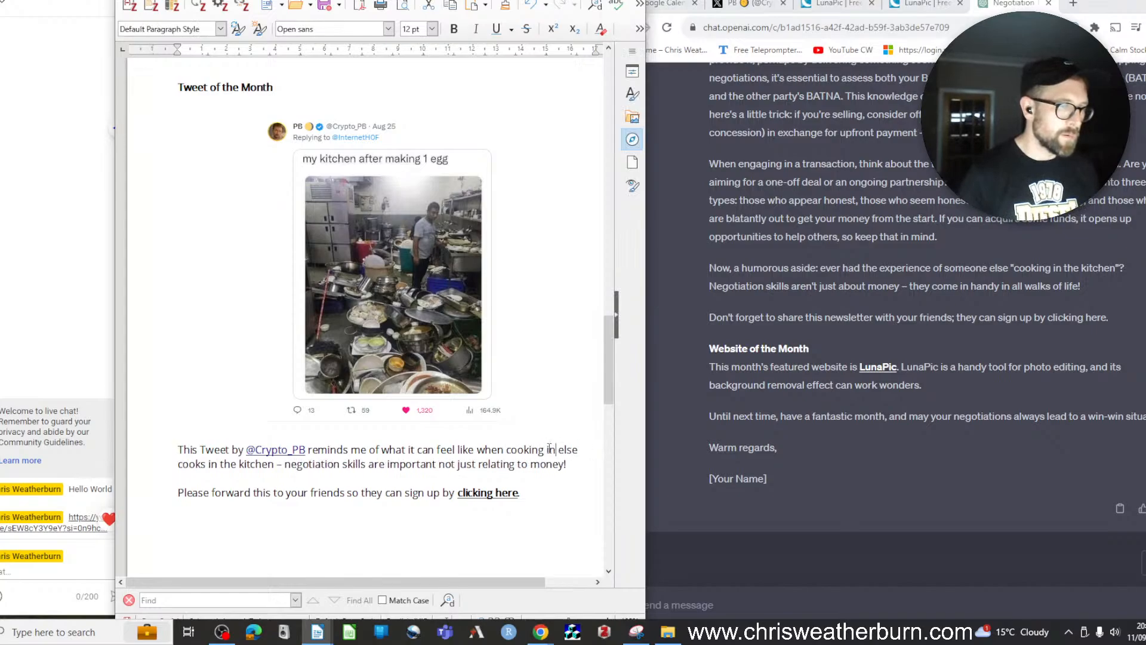
pyautogui.write('eone else cooks in the kitchen – negotiation skills are important not just relating')
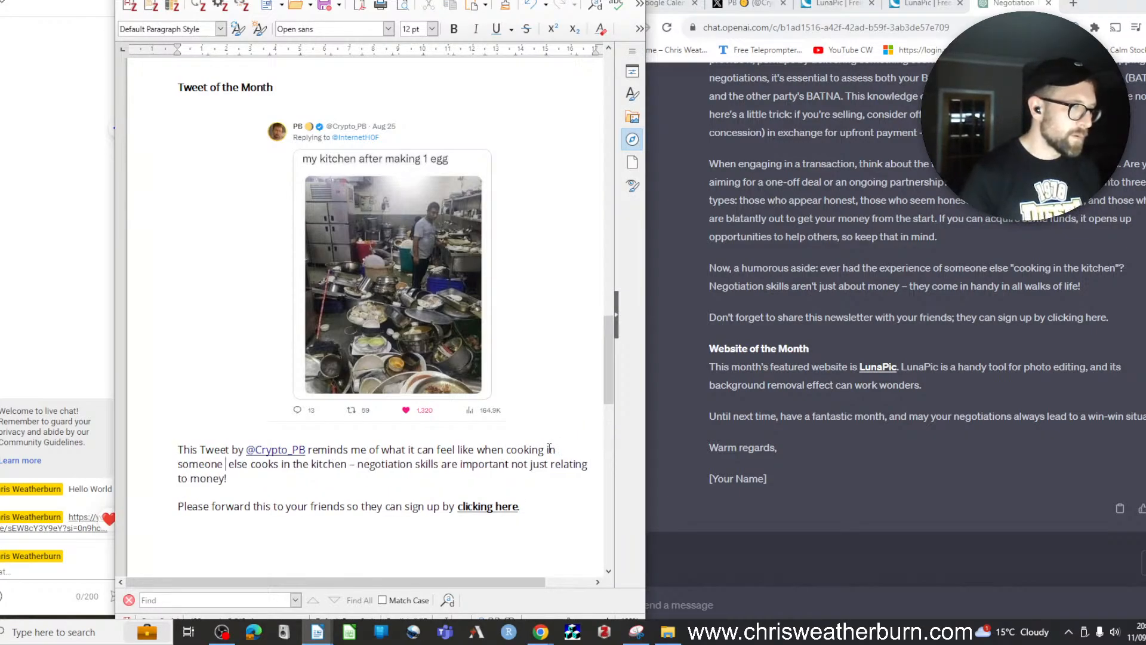
# Change "else cooks in the kitchen" to "elses kitchen" in the tweet caption and remove the surplus space
pyautogui.press('Delete')
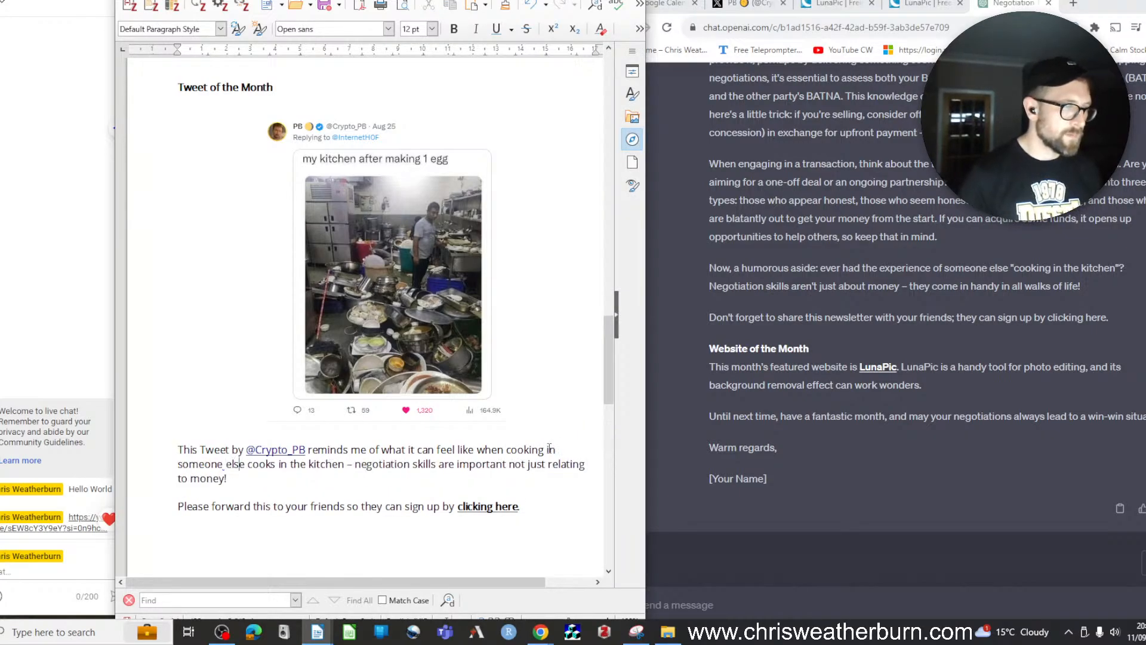
pyautogui.write('s')
pyautogui.press('Right')
pyautogui.press('Delete')
pyautogui.press('Delete')
pyautogui.press('Delete')
pyautogui.press('Delete')
pyautogui.press('Delete')
pyautogui.press('Delete')
pyautogui.press('Delete')
pyautogui.press('Delete')
pyautogui.press('Delete')
pyautogui.press('Delete')
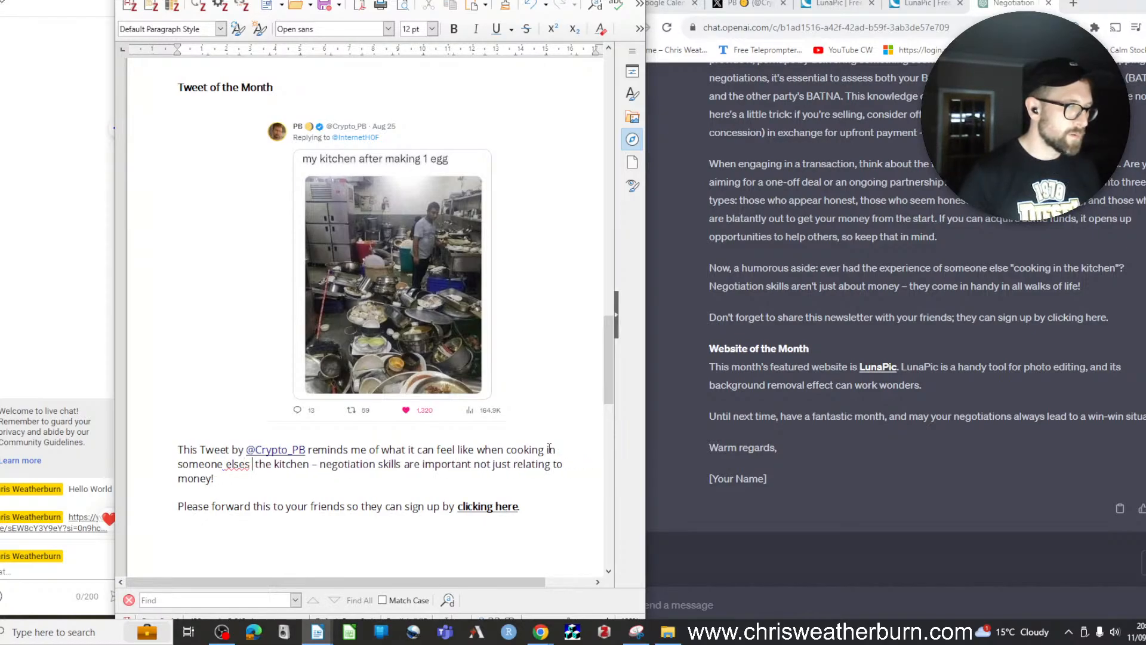
pyautogui.press('Delete')
pyautogui.press('Delete')
pyautogui.press('Delete')
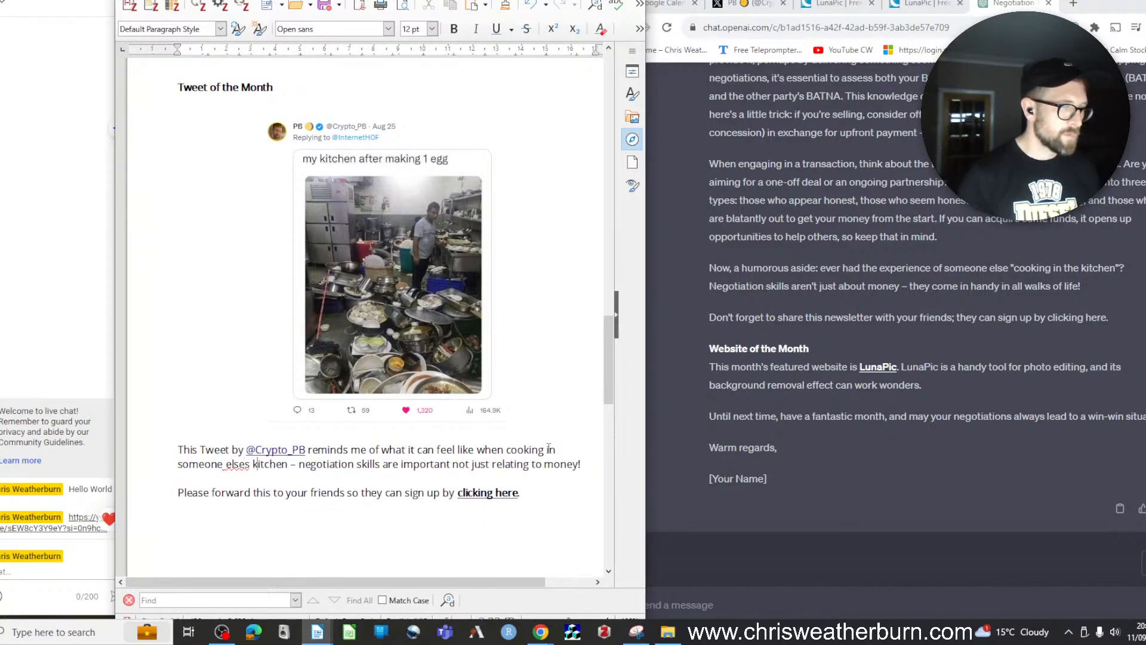
# End the sentence after "kitchen", start a new one with "Negotiation" in place of the dash, and finish the tweet caption with ":)"
pyautogui.write('.')
pyautogui.press('Right')
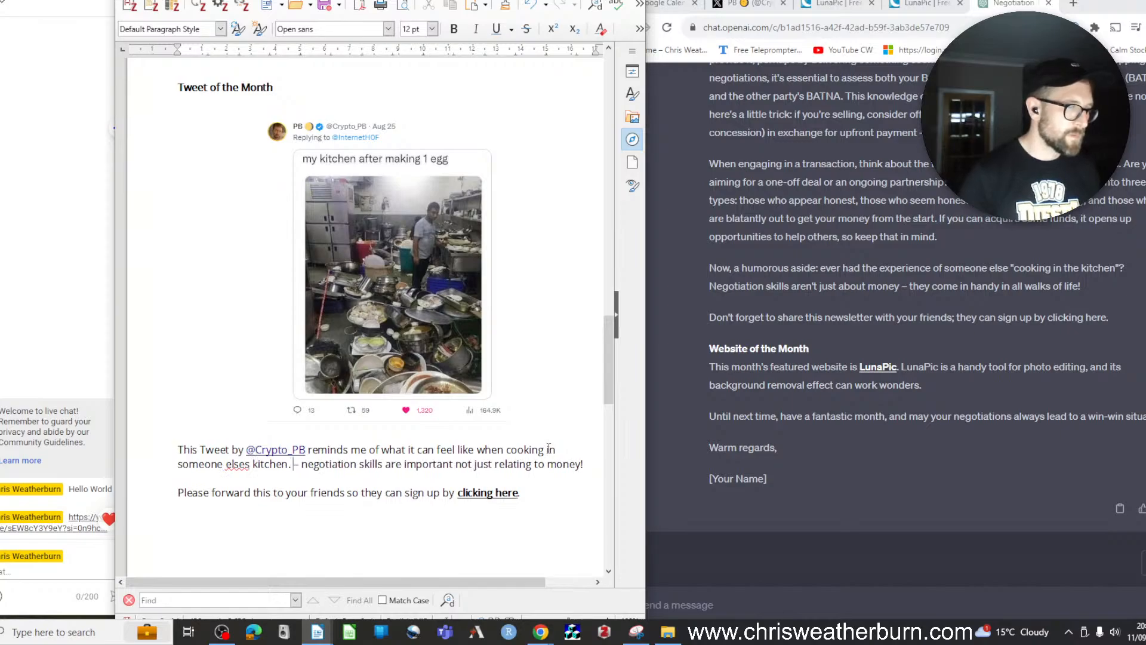
pyautogui.press('Delete')
pyautogui.press('Delete')
pyautogui.write('N')
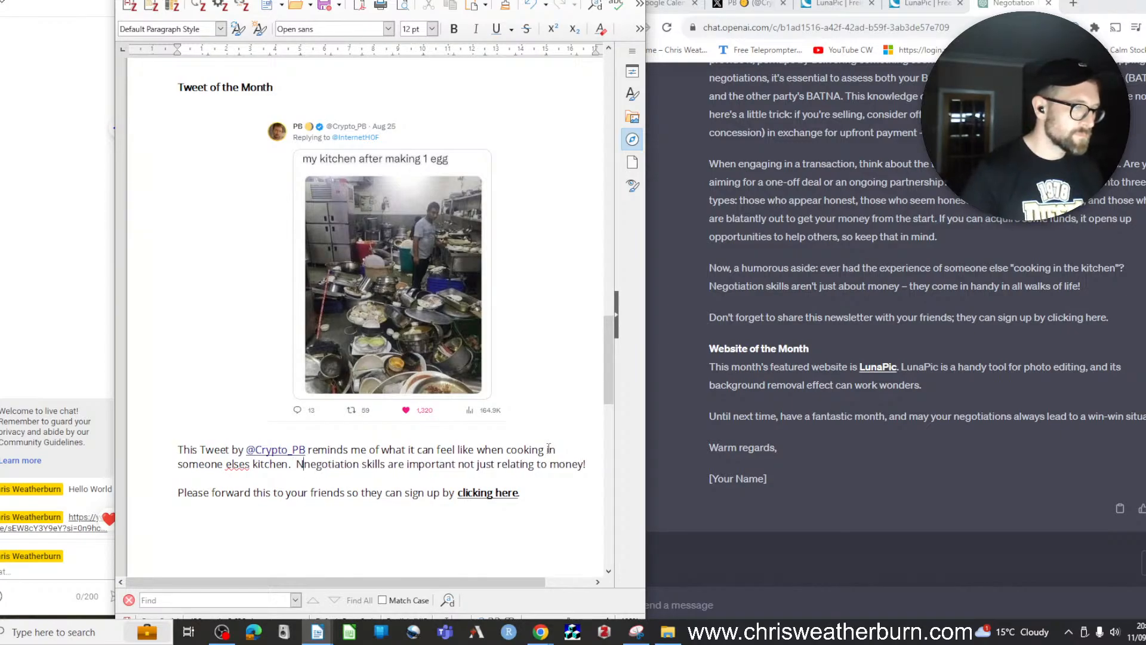
pyautogui.press('Delete')
pyautogui.write(':)')
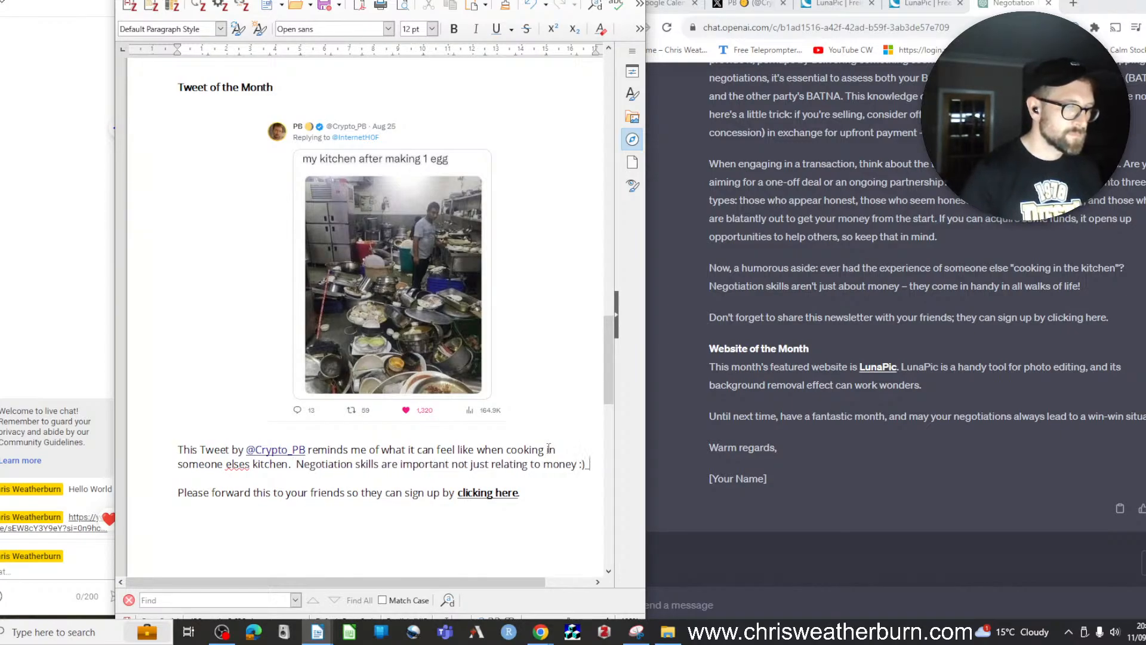
# Replace the misspelled "elses" in the tweet caption with a suggested spelling
pyautogui.scroll(-4, 502, 391)
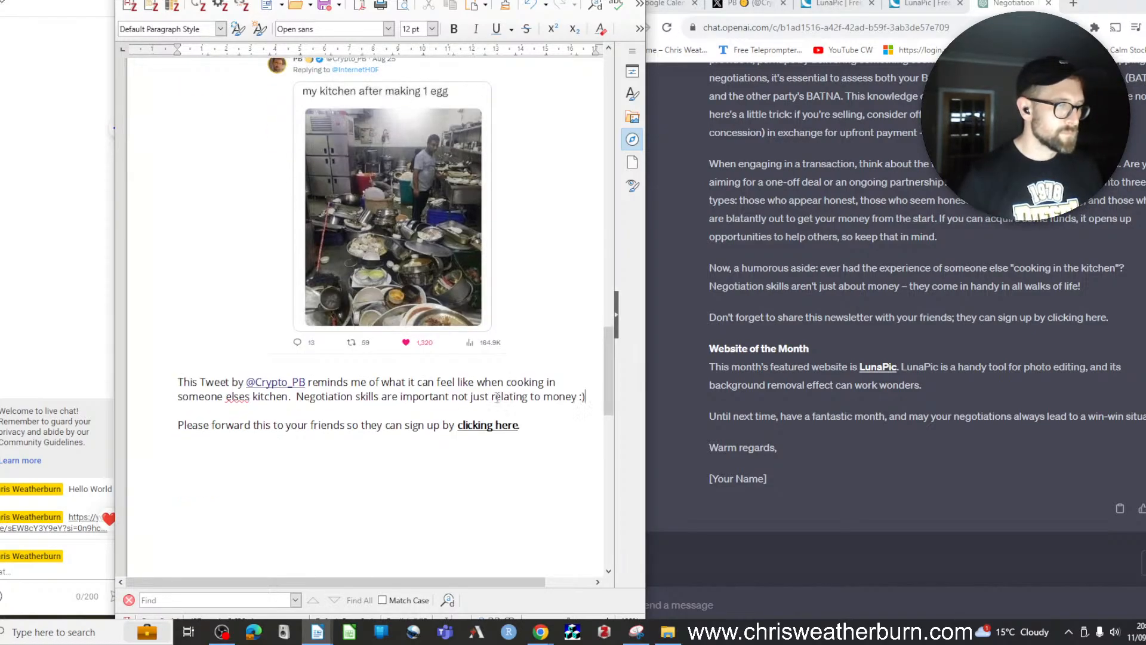
pyautogui.rightClick(236, 346)
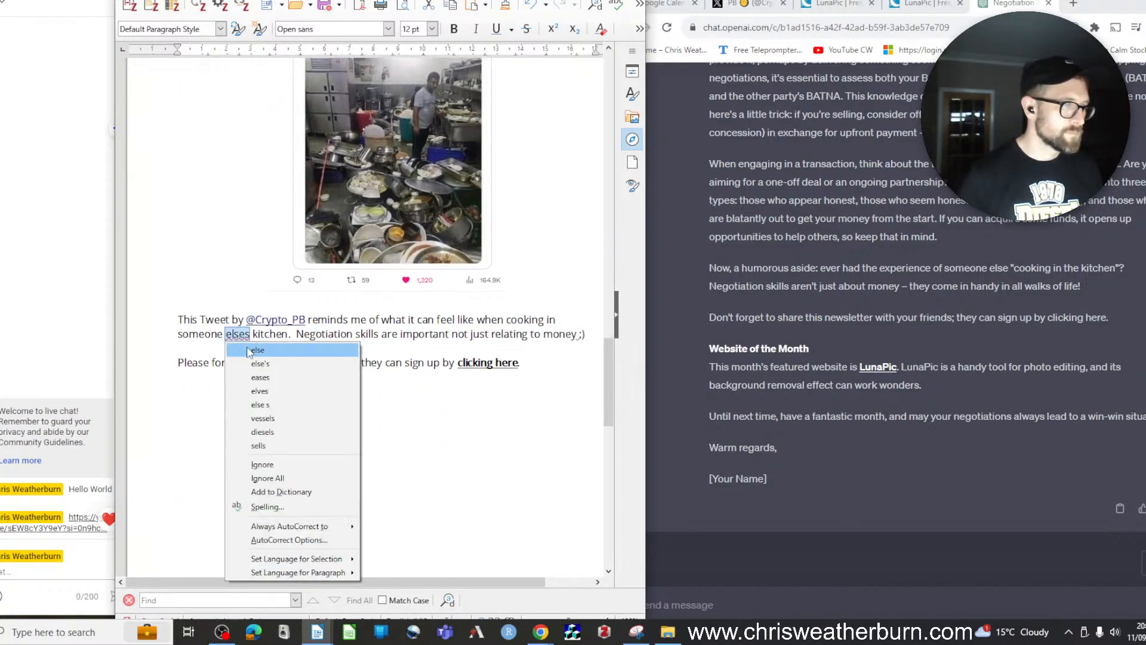
pyautogui.click(253, 347)
# Replace the Lunapic description under Website of the Month with ChatGPT's sentence from "LunaPic is a handy tool" to "can work wonders."
pyautogui.scroll(-4, 251, 353)
pyautogui.scroll(-3, 255, 352)
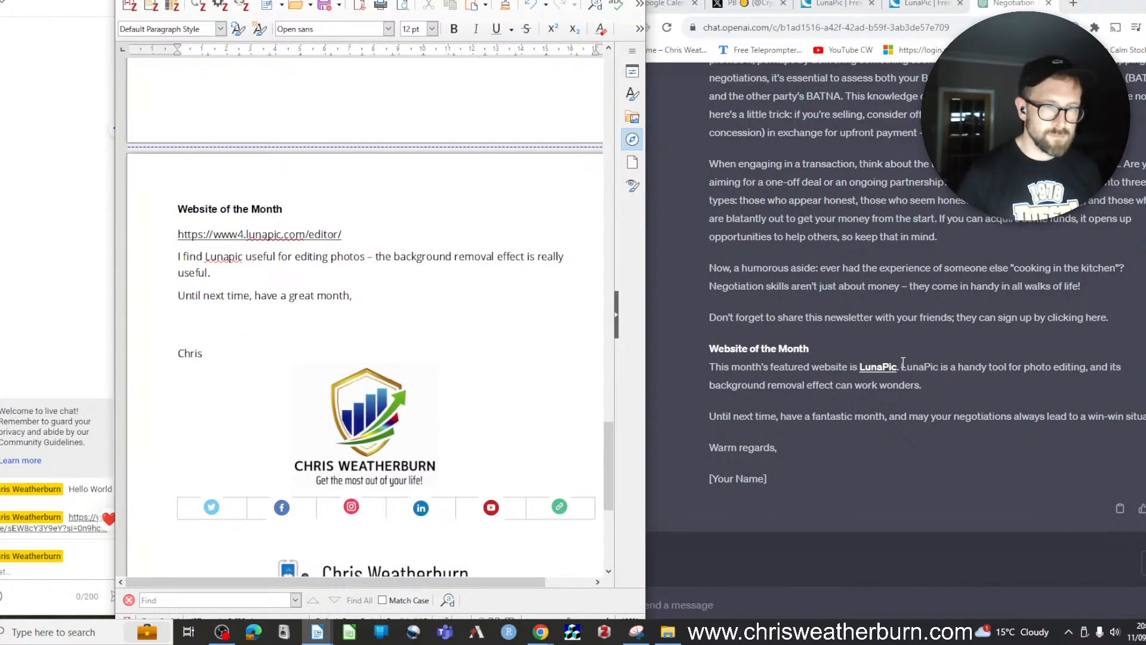
pyautogui.moveTo(903, 362); pyautogui.dragTo(930, 381)
pyautogui.click(227, 267)
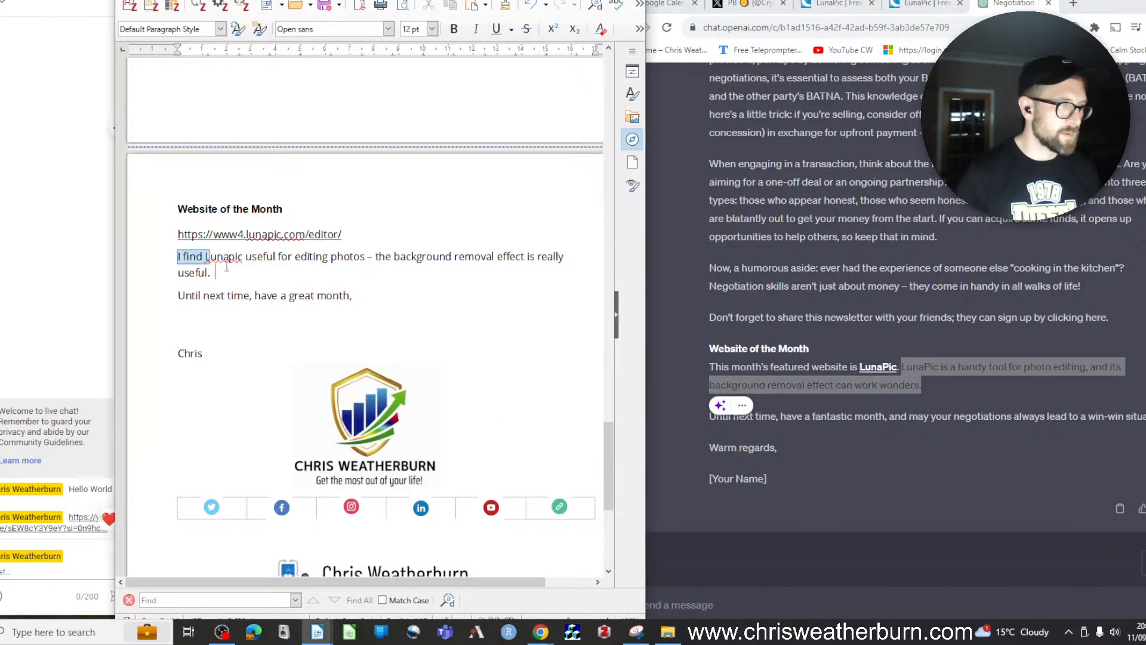
pyautogui.tripleClick(227, 267)
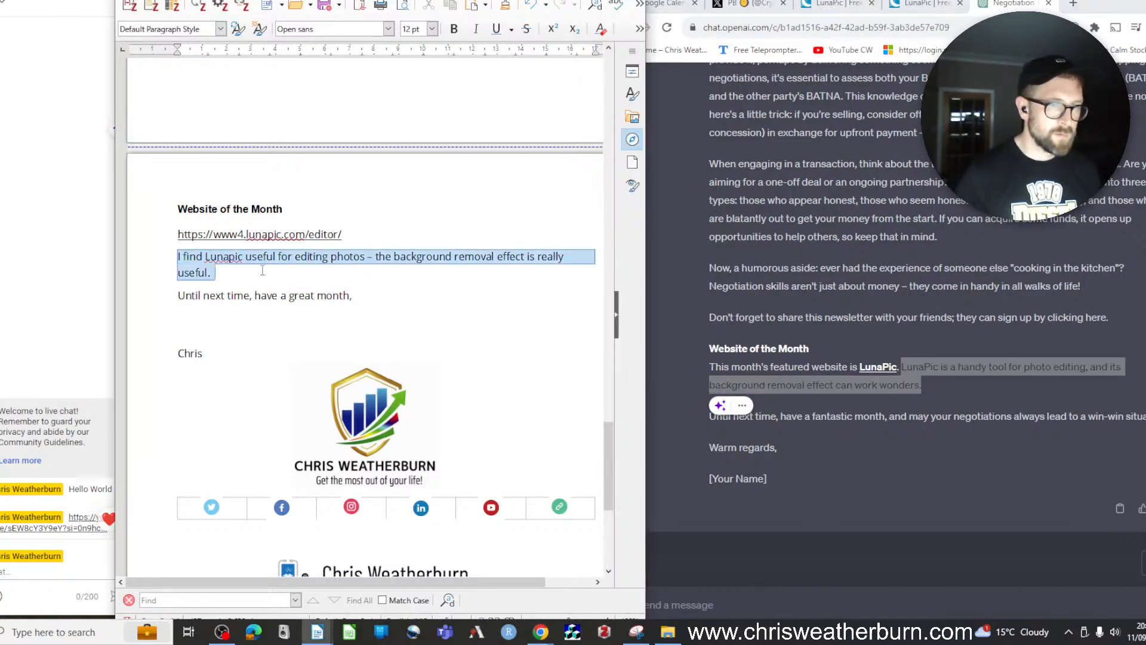
pyautogui.hotkey('ctrl', 'v')
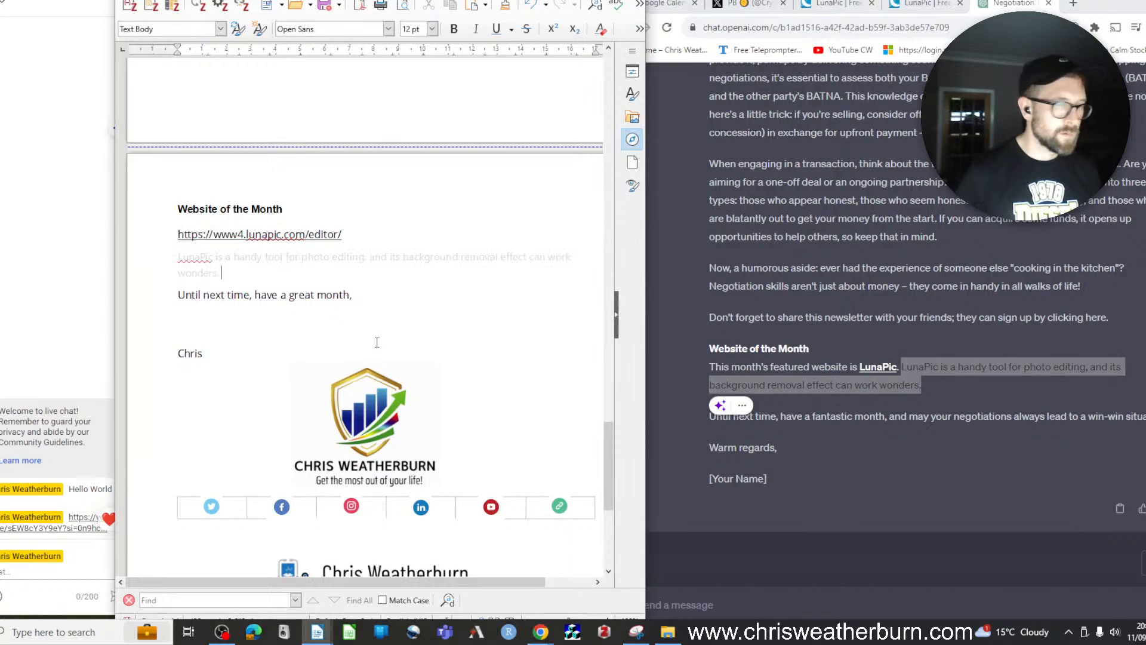
# Replace the closing line with ChatGPT's "Until next time, have a fantastic month, and may your negotiations always lead to a win-win situation!"
pyautogui.click(908, 433)
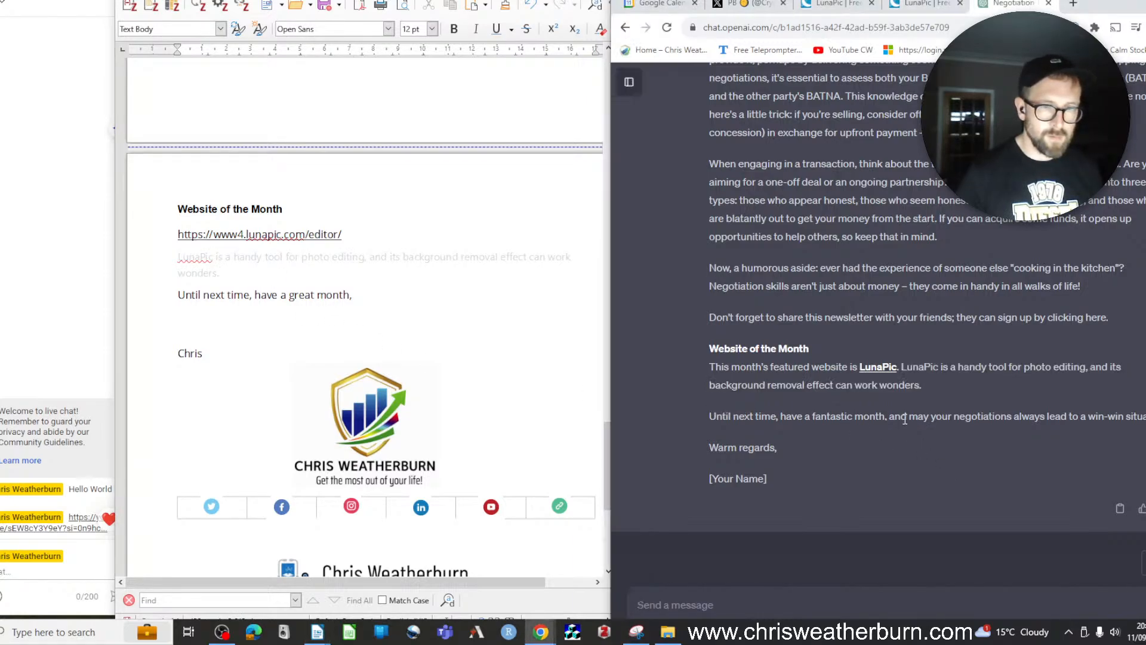
pyautogui.tripleClick(905, 420)
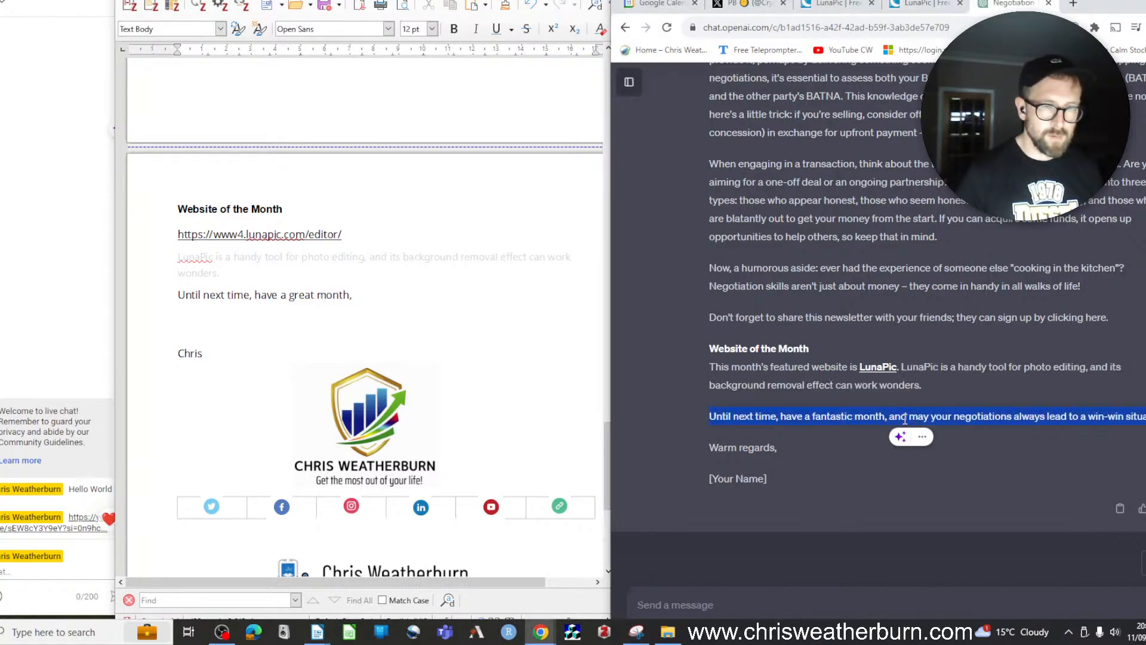
pyautogui.tripleClick(370, 300)
pyautogui.write('Until next time, have a fantastic month, and may your negotiations always lead to a win-win situation!')
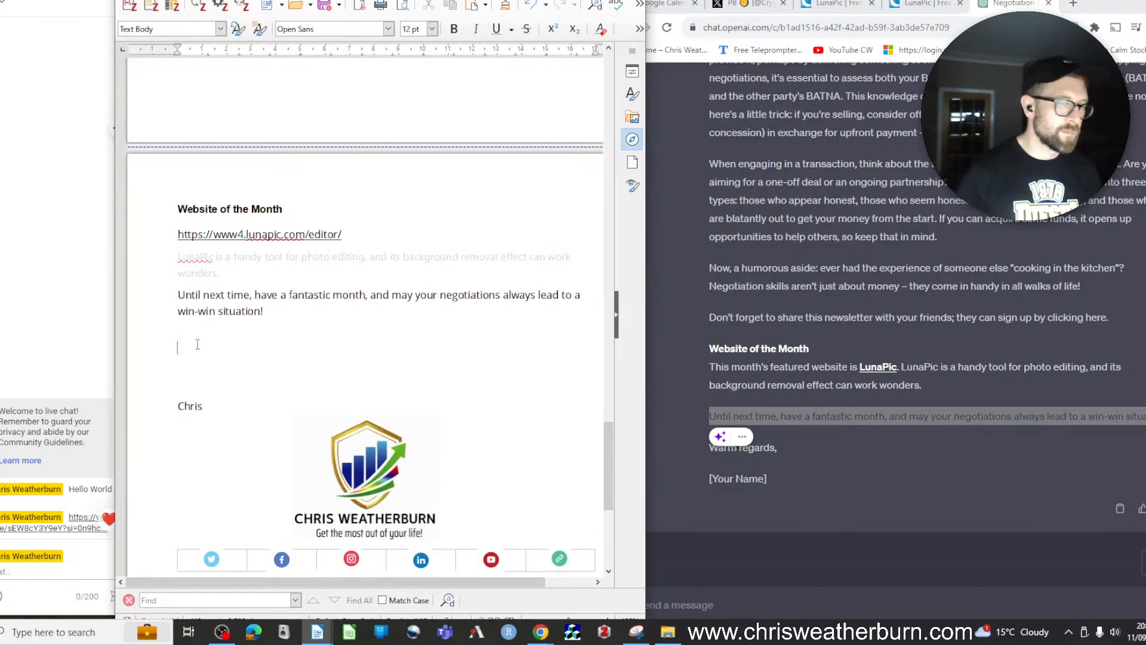
# Remove the empty lines between the closing sentence and the sign-off name
pyautogui.press('Delete')
pyautogui.press('Delete')
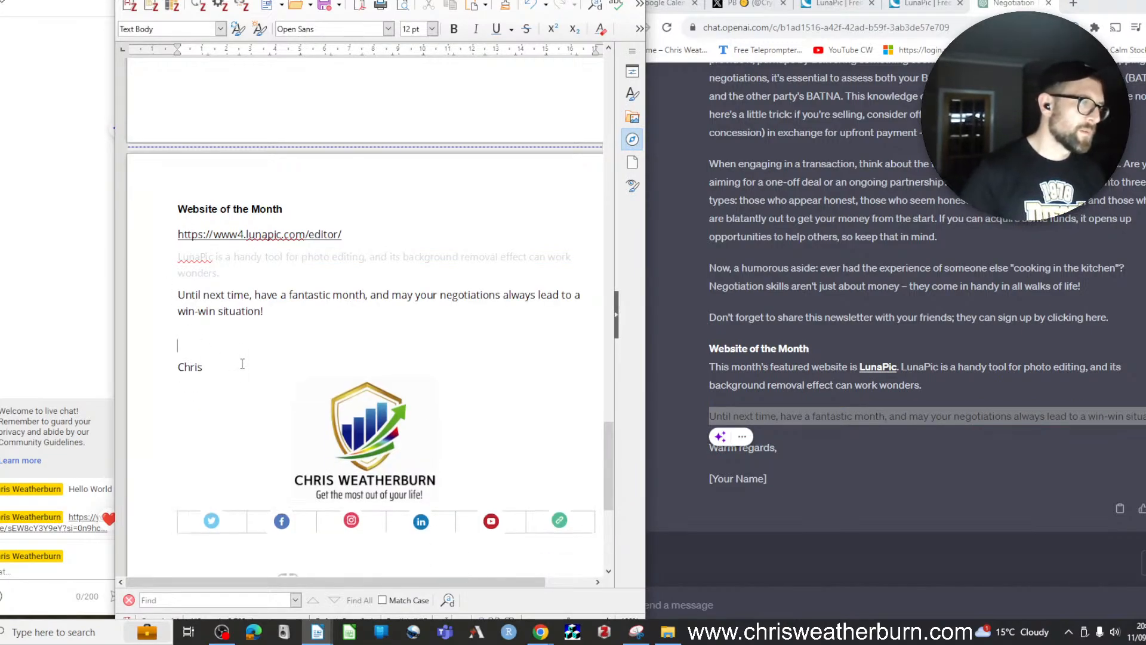
pyautogui.press('BackSpace')
pyautogui.press('BackSpace')
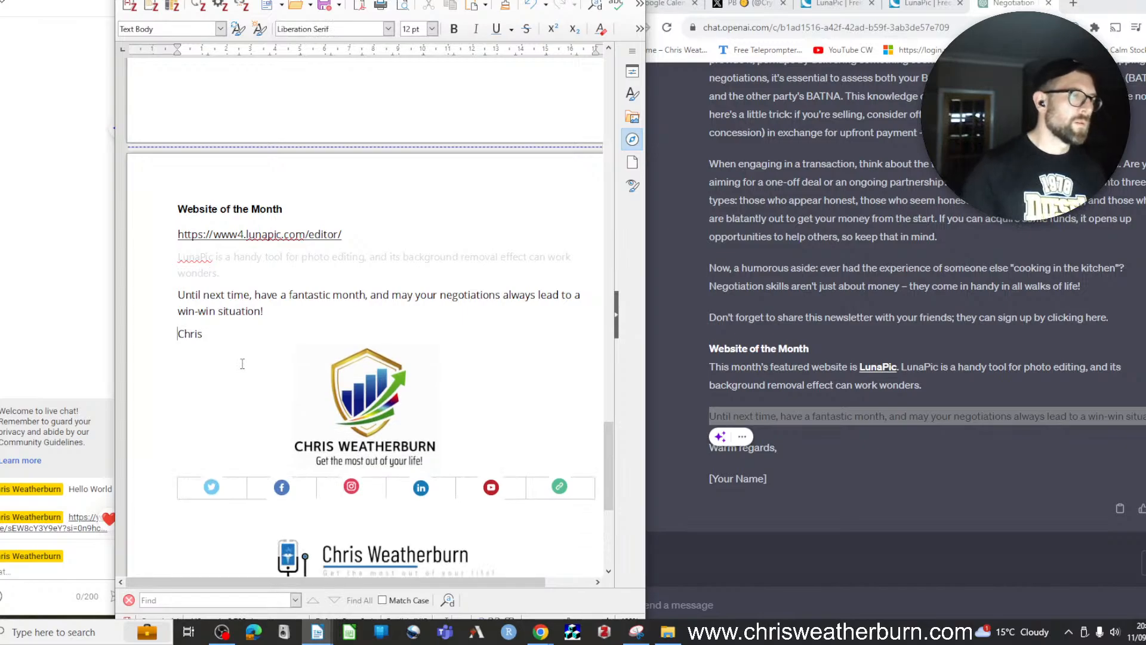
# Set the font colour to black for the text from the LunaPic link down to the sign-off name
pyautogui.click(243, 294)
pyautogui.moveTo(241, 281); pyautogui.dragTo(179, 235)
pyautogui.moveTo(251, 335); pyautogui.dragTo(179, 230)
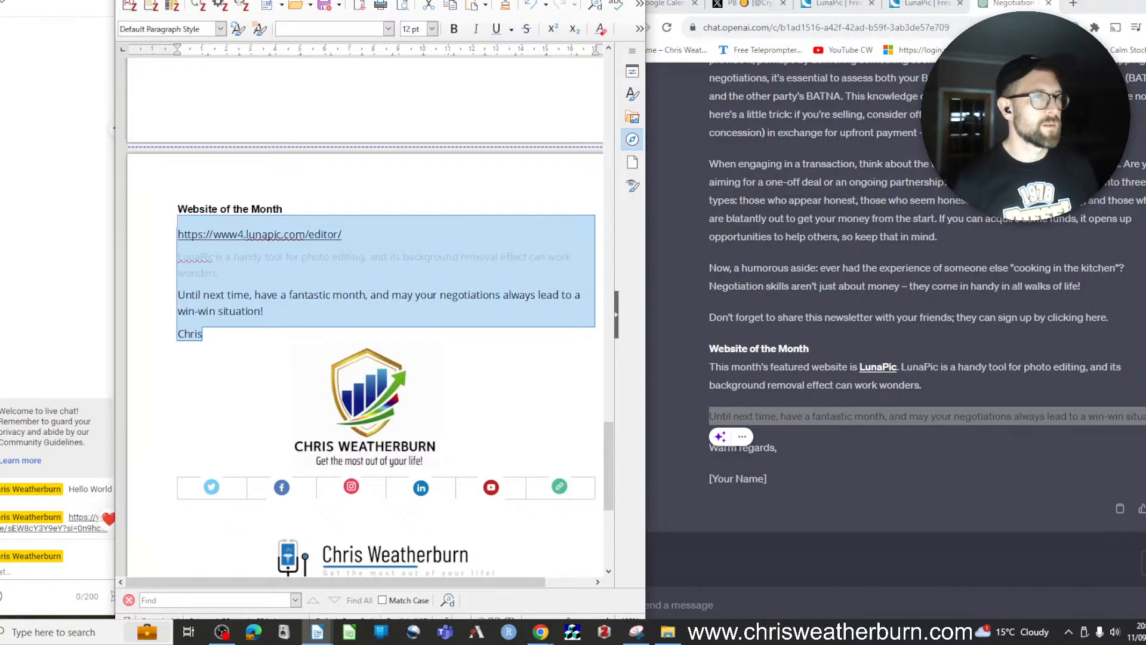
pyautogui.doubleClick(430, 1)
pyautogui.click(480, 14)
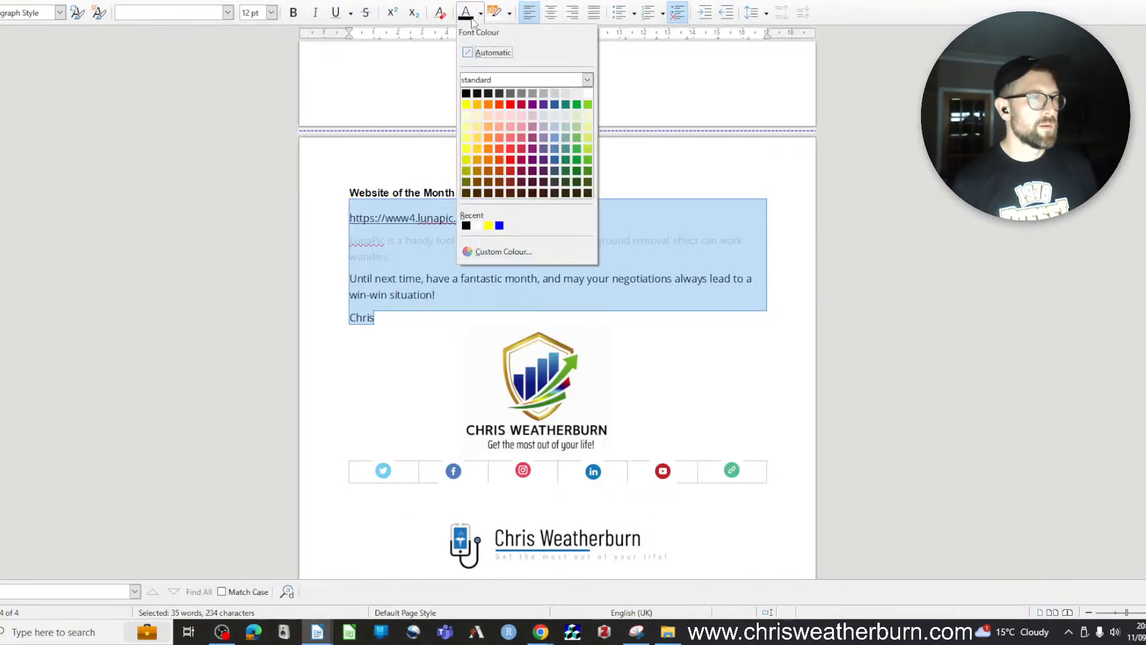
pyautogui.click(472, 19)
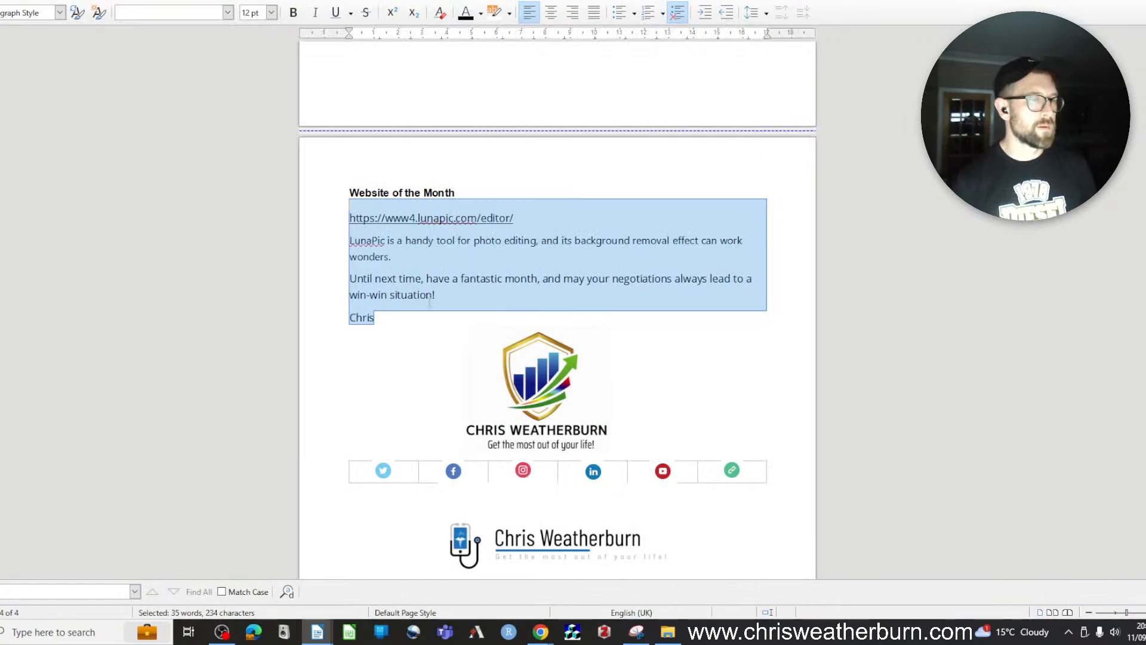
# Delete the empty line between the YouTube video thumbnail and the transaction paragraph
pyautogui.scroll(-5, 430, 302)
pyautogui.scroll(20, 468, 356)
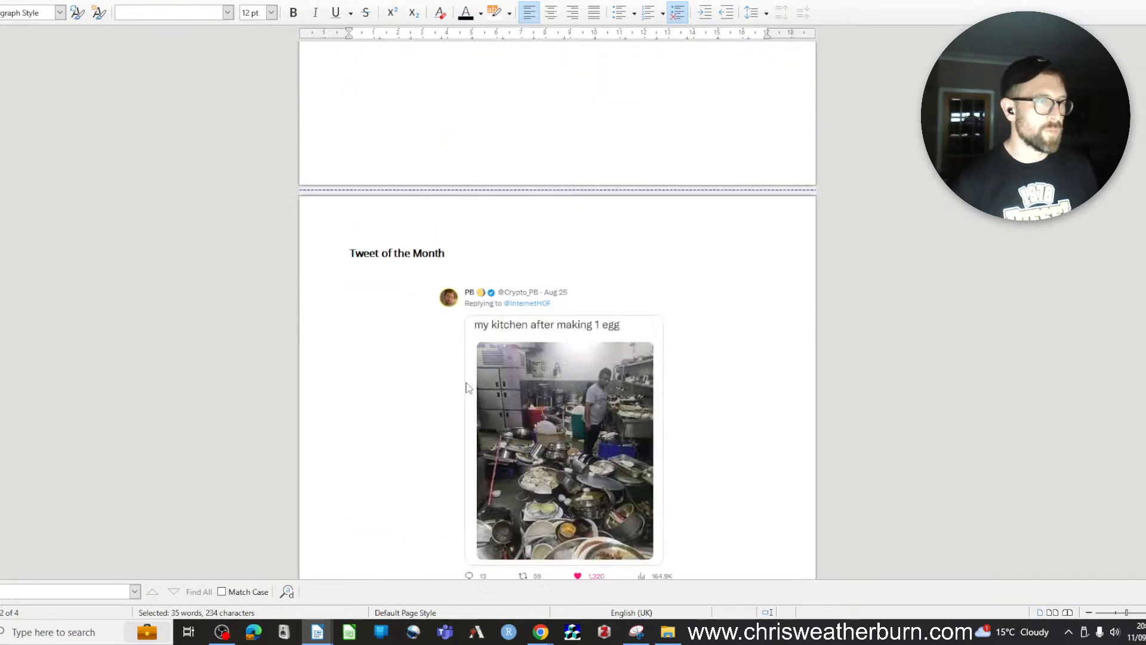
pyautogui.scroll(10, 468, 388)
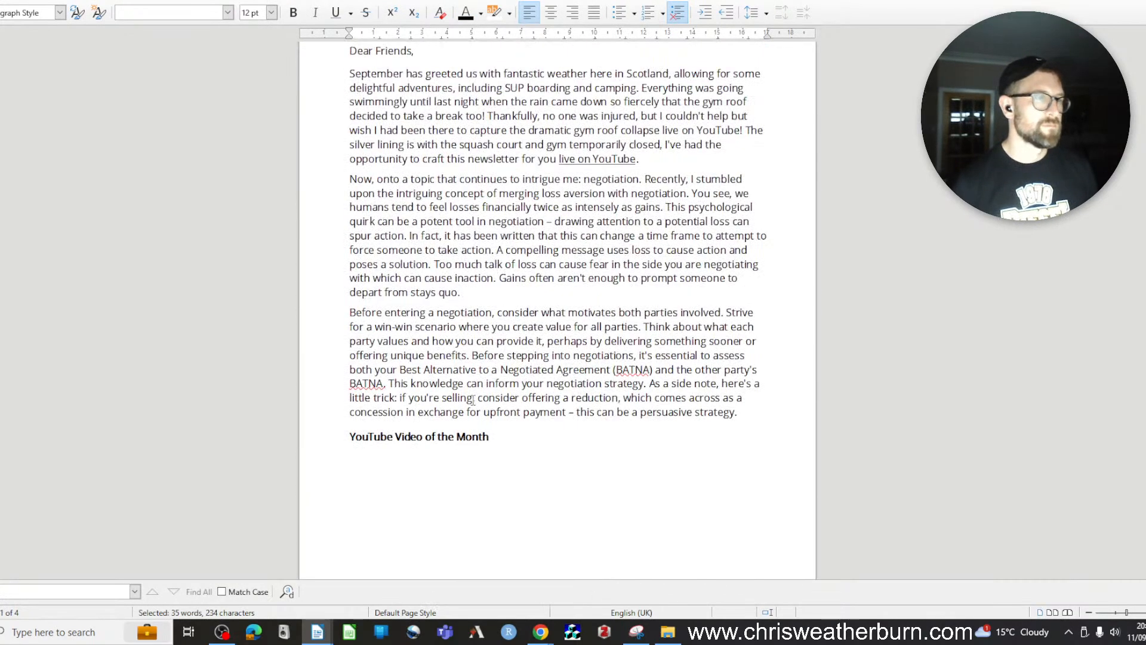
pyautogui.scroll(3, 473, 399)
pyautogui.scroll(-15, 473, 396)
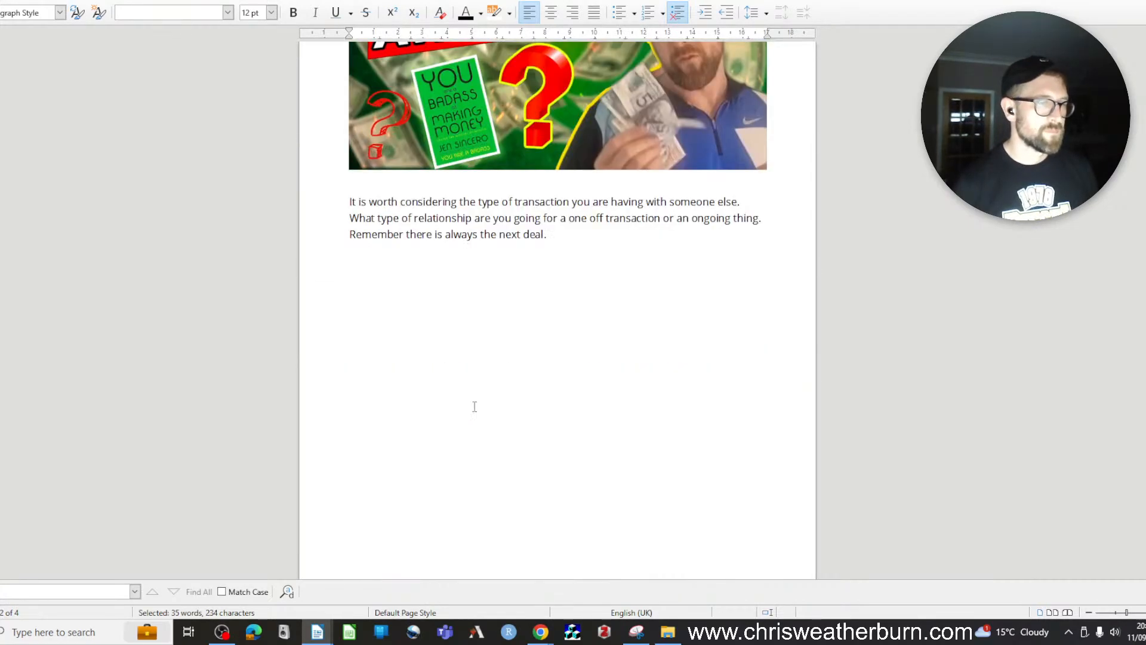
pyautogui.click(347, 183)
pyautogui.press('Delete')
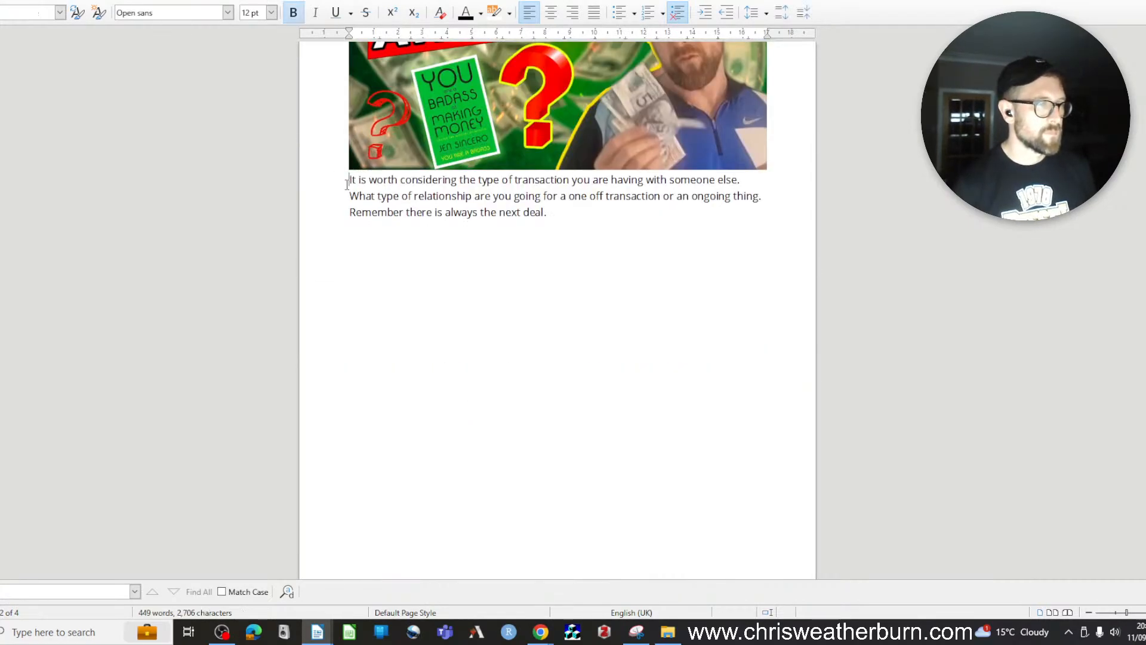
# Remove the page break before the Tweet of the Month heading so it directly follows the transaction paragraph
pyautogui.press('Down')
pyautogui.press('Down')
pyautogui.press('Down')
pyautogui.press('Up')
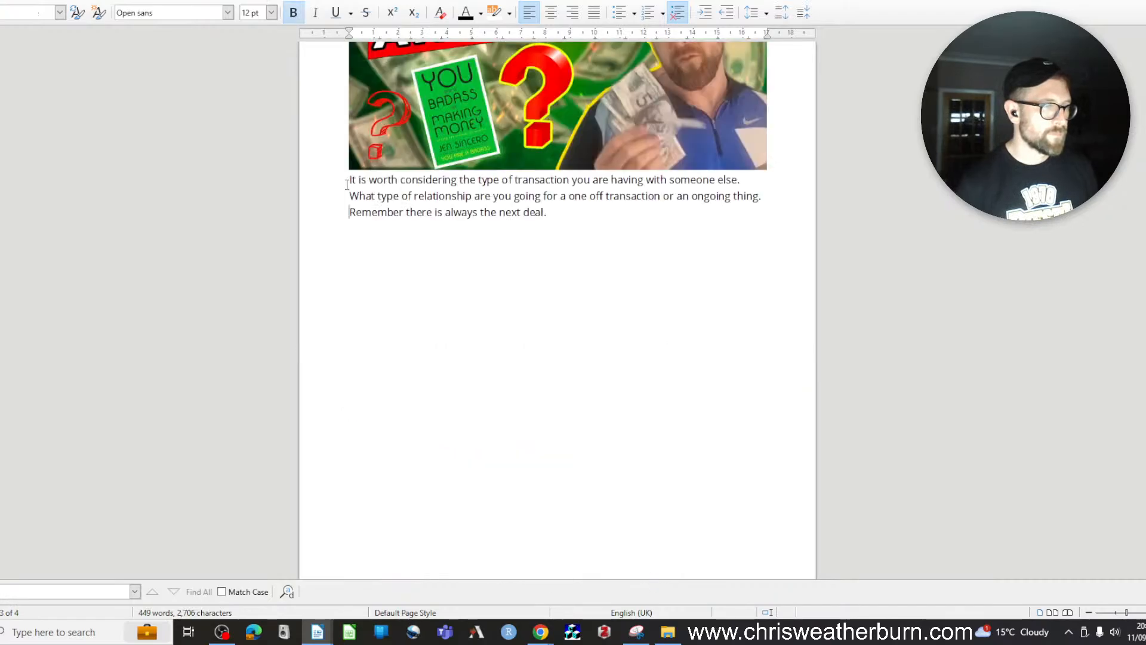
pyautogui.press('Delete')
pyautogui.press('Return')
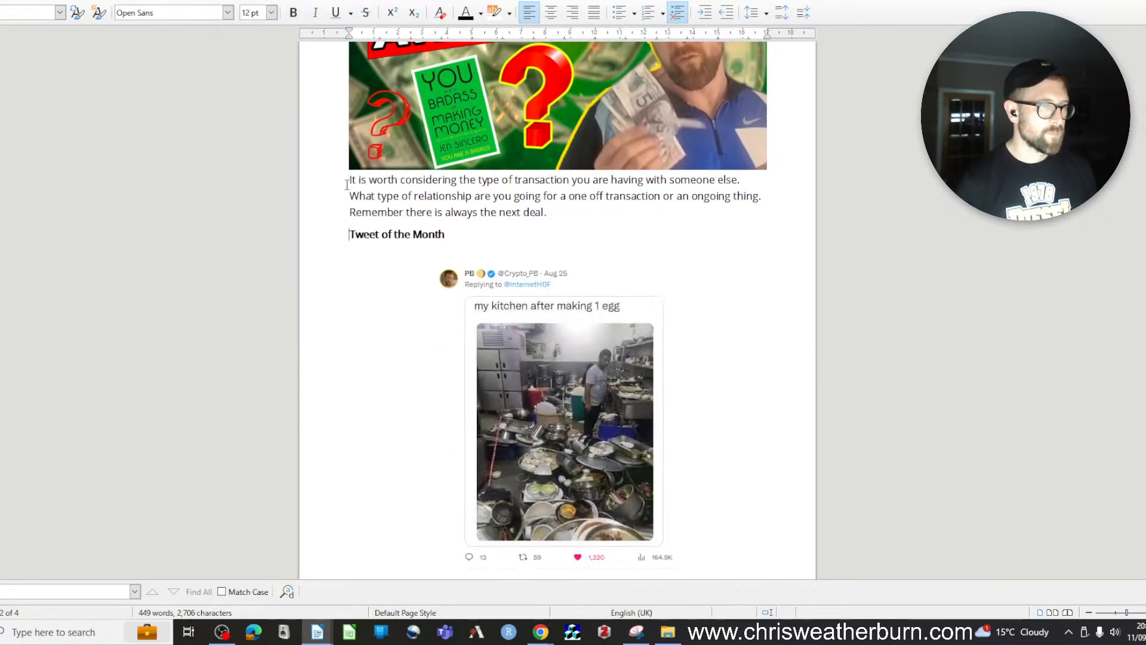
# Remove the page break before the Website of the Month heading so it follows the forward-to-friends sign-up line
pyautogui.scroll(-15, 463, 289)
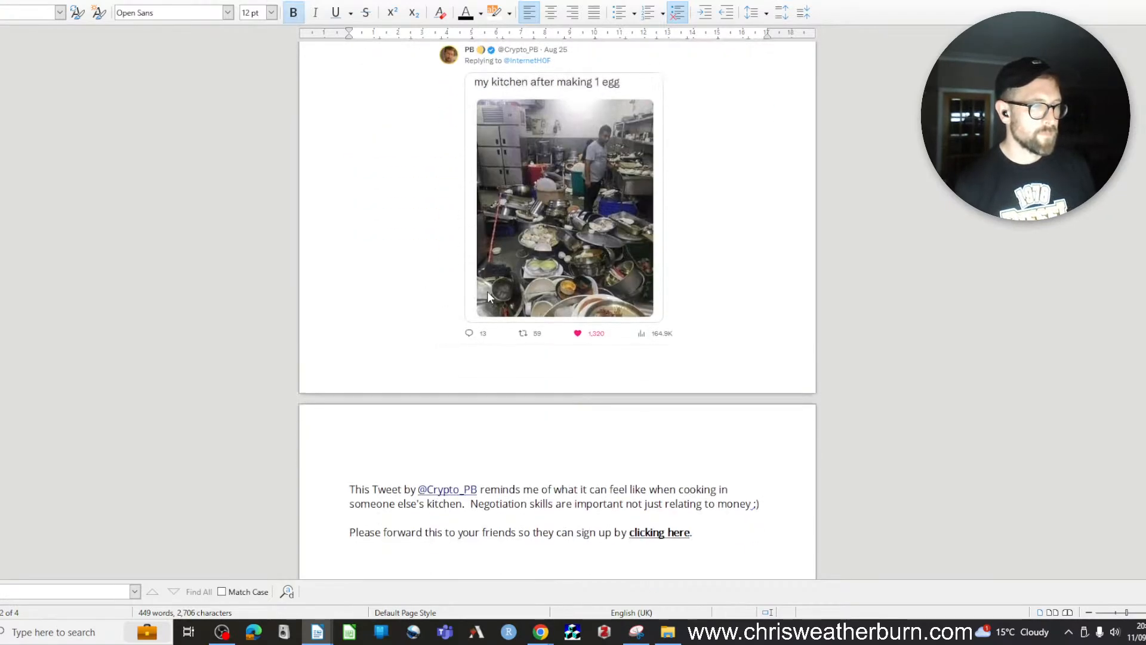
pyautogui.scroll(-6, 605, 251)
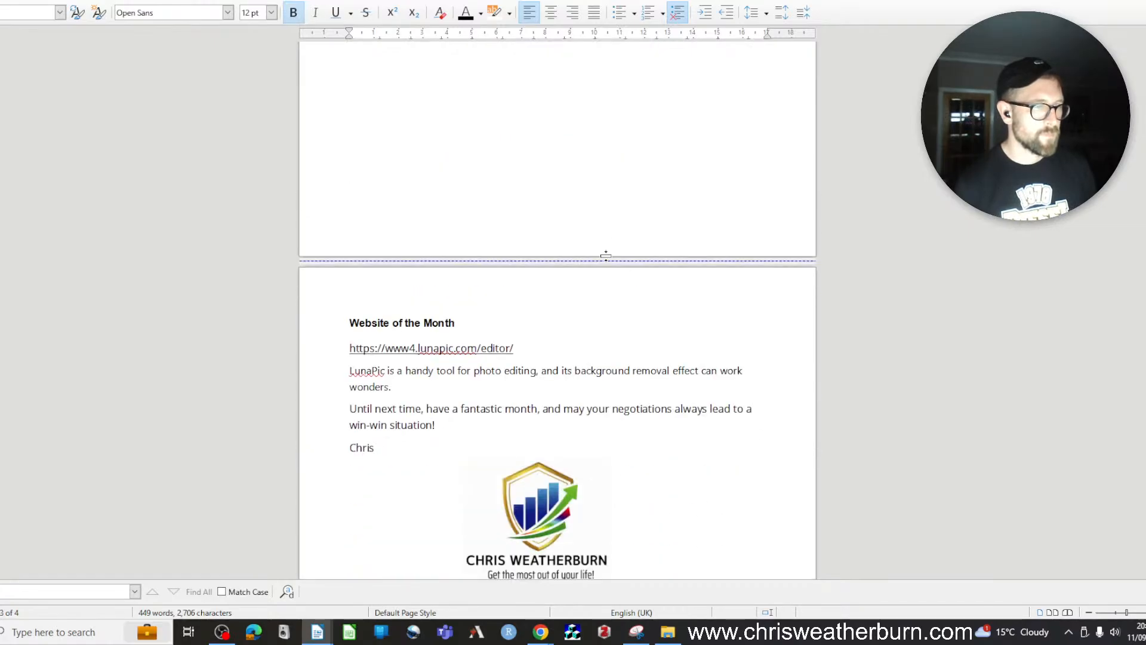
pyautogui.scroll(5, 614, 266)
pyautogui.scroll(5, 614, 265)
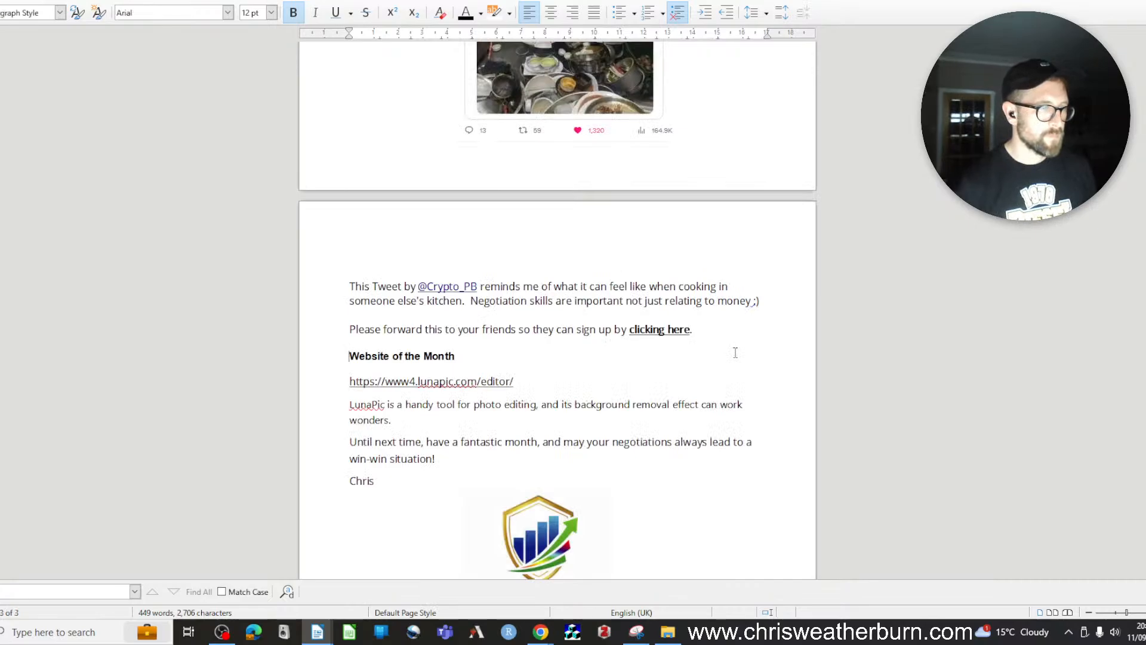
# Move the YouTube Video of the Month heading to the top of the next page, directly above the video thumbnail
pyautogui.scroll(-8, 711, 350)
pyautogui.scroll(15, 634, 300)
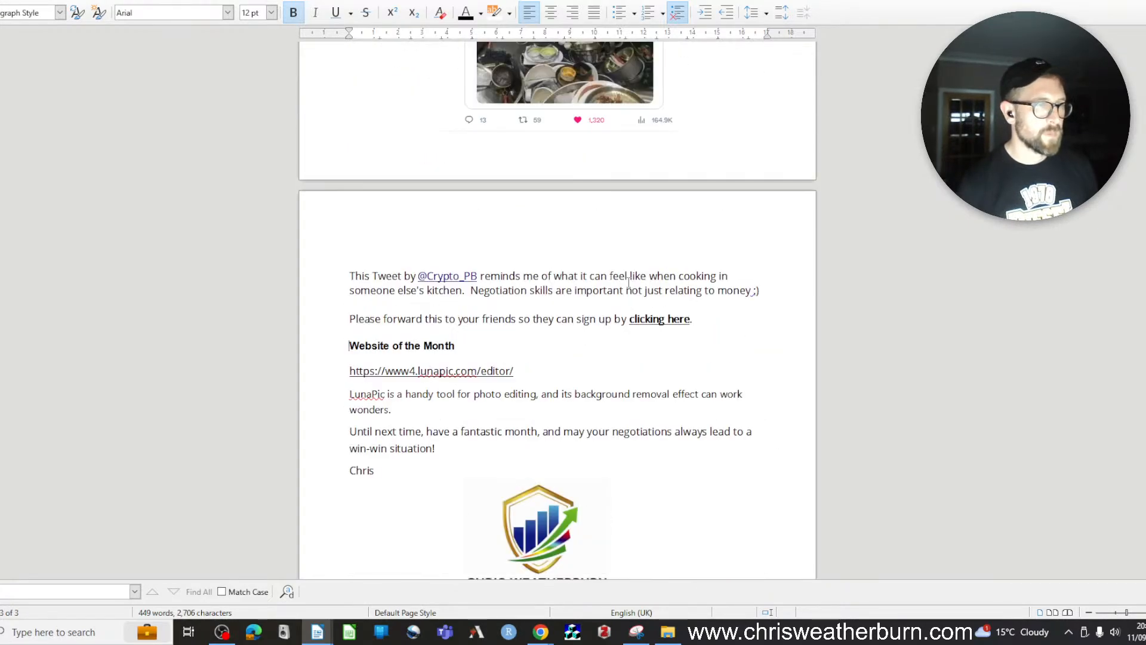
pyautogui.scroll(12, 639, 304)
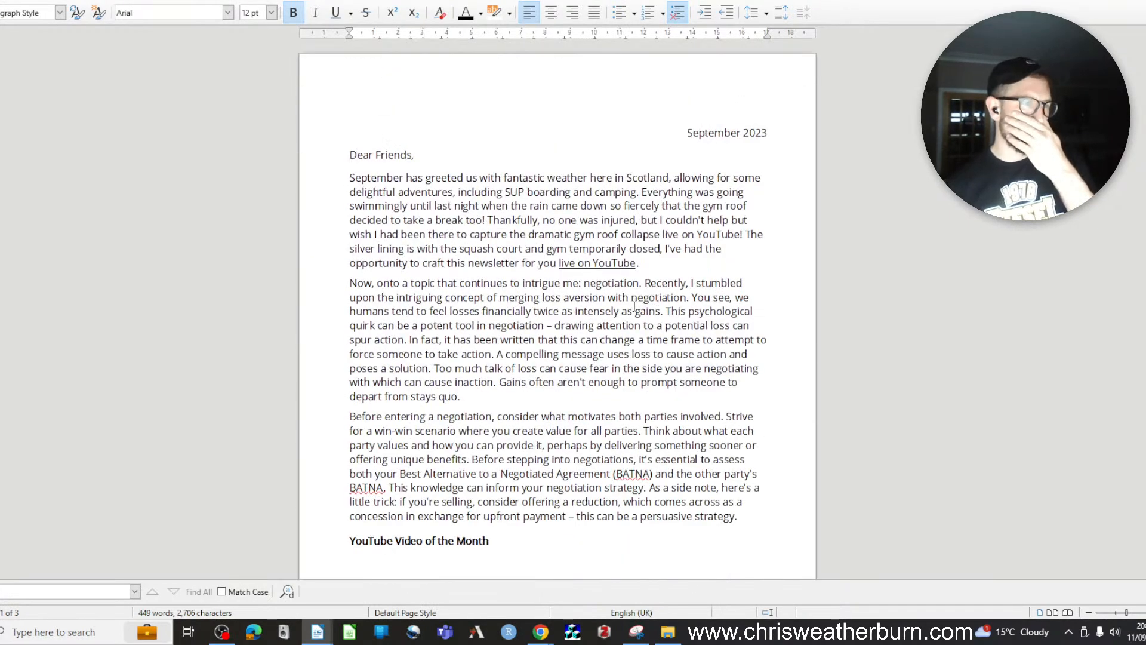
pyautogui.scroll(-4, 631, 302)
pyautogui.scroll(-8, 631, 302)
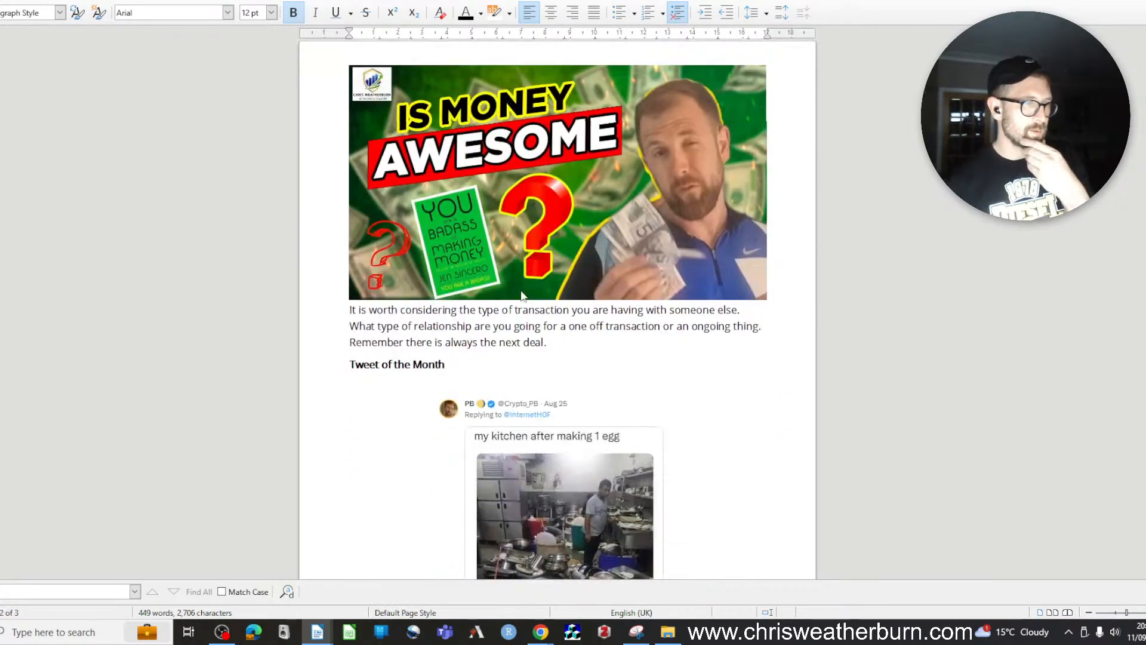
pyautogui.scroll(6, 382, 179)
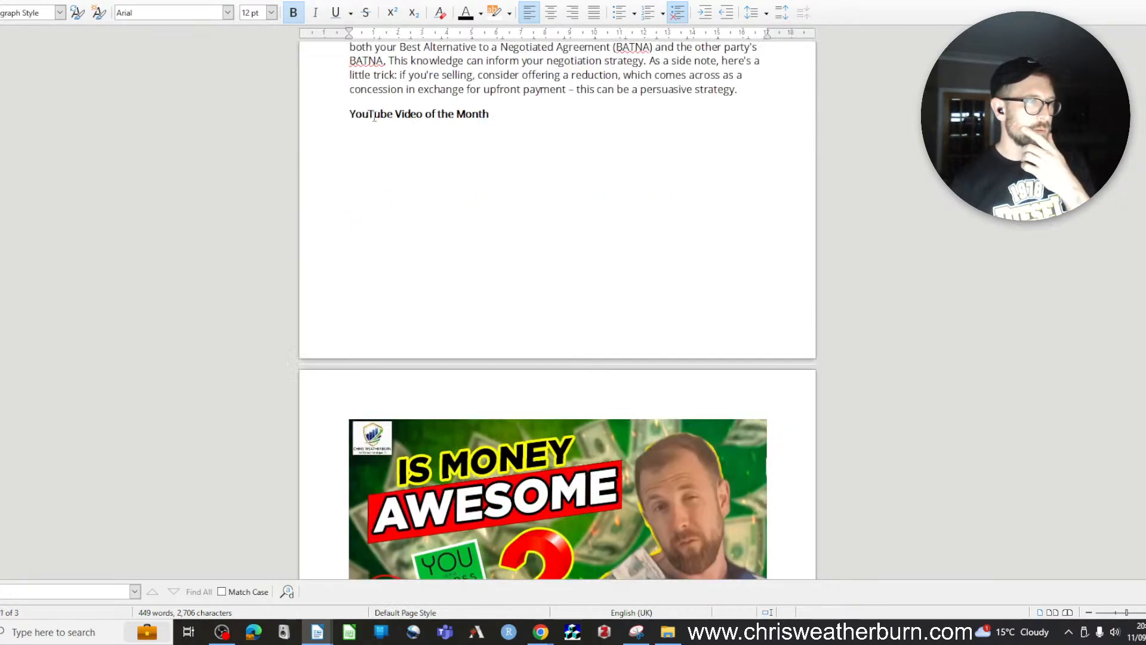
pyautogui.press('Return')
pyautogui.press('Return')
pyautogui.press('Return')
pyautogui.press('Return')
pyautogui.press('Return')
pyautogui.press('Return')
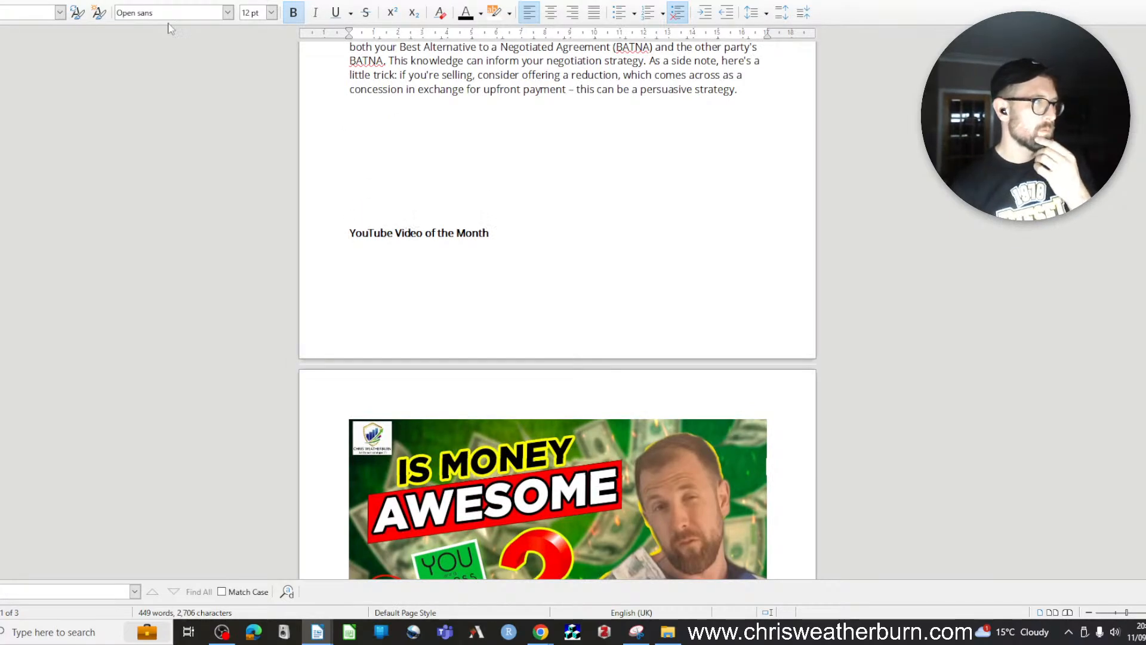
pyautogui.click(38, 0)
pyautogui.click(59, 0)
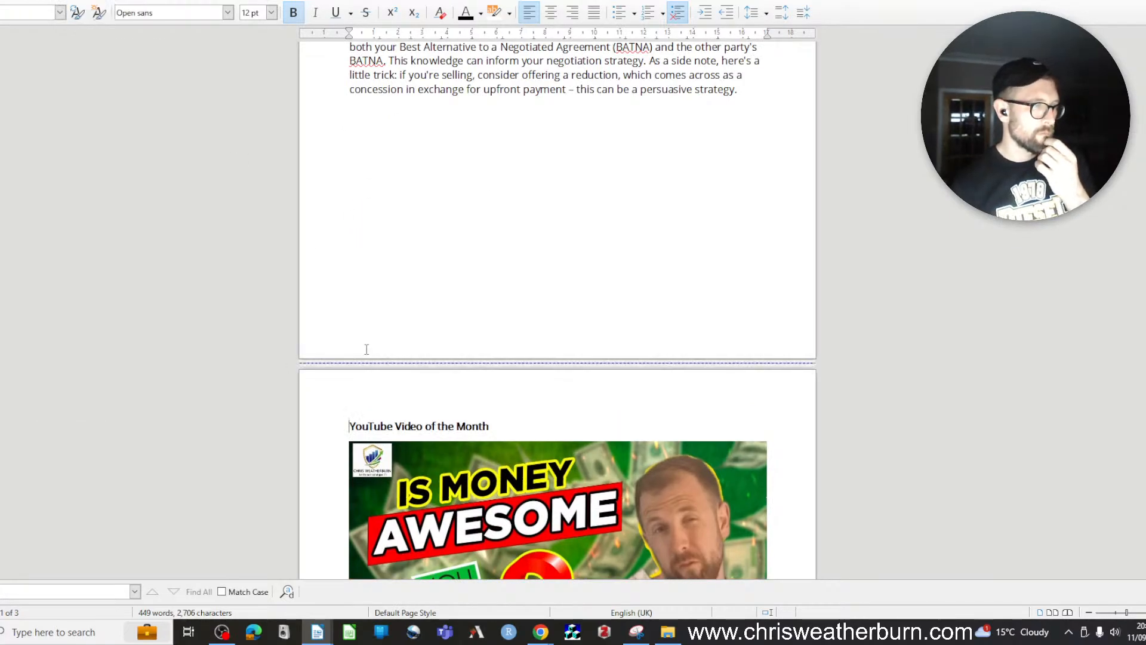
# Shrink the kitchen tweet image to about 8.3 × 10.4 cm and position it just below the Tweet of the Month heading
pyautogui.scroll(-3, 423, 385)
pyautogui.scroll(-12, 420, 382)
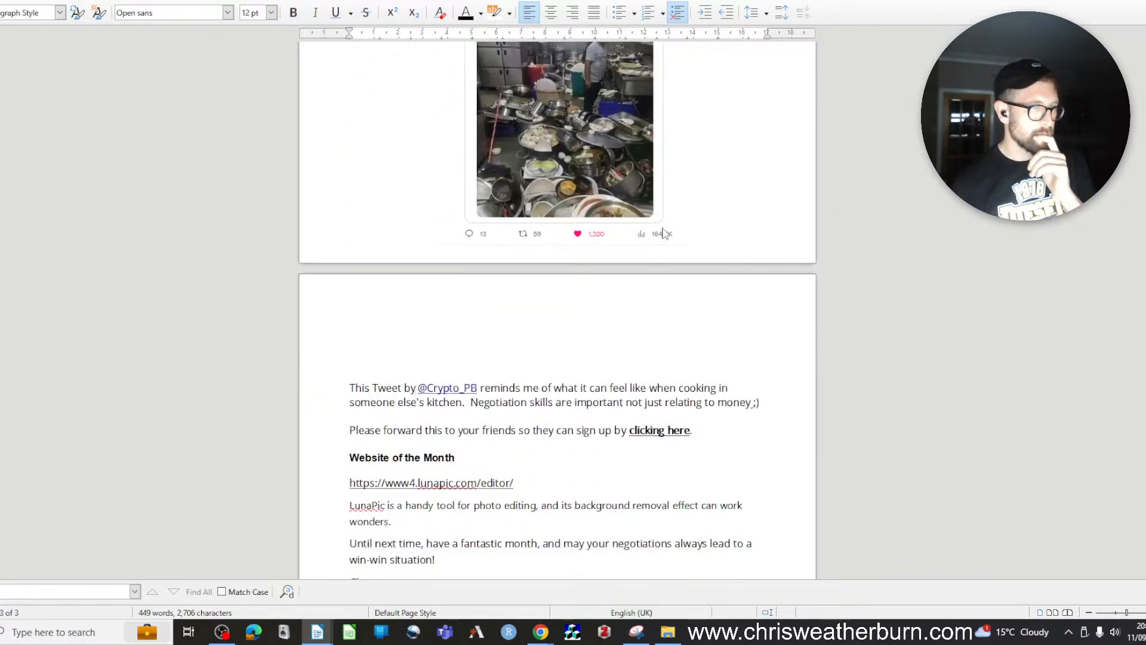
pyautogui.click(661, 173)
pyautogui.moveTo(680, 245); pyautogui.dragTo(636, 212)
pyautogui.moveTo(649, 283); pyautogui.dragTo(508, 275)
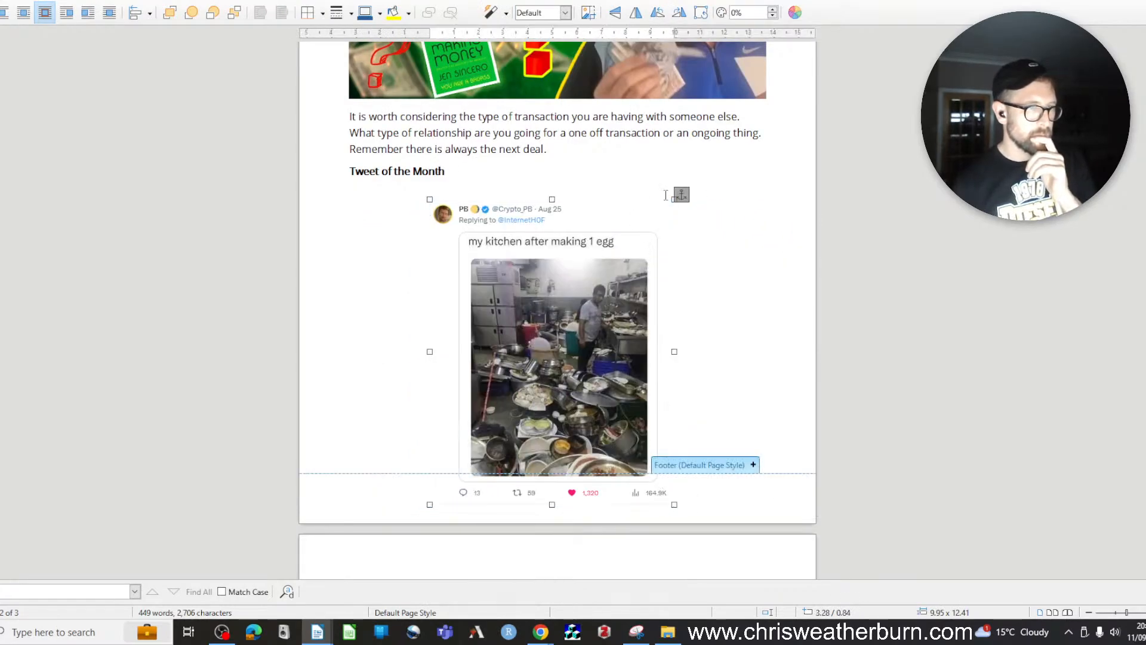
pyautogui.moveTo(674, 199); pyautogui.dragTo(598, 252)
pyautogui.moveTo(559, 380); pyautogui.dragTo(570, 320)
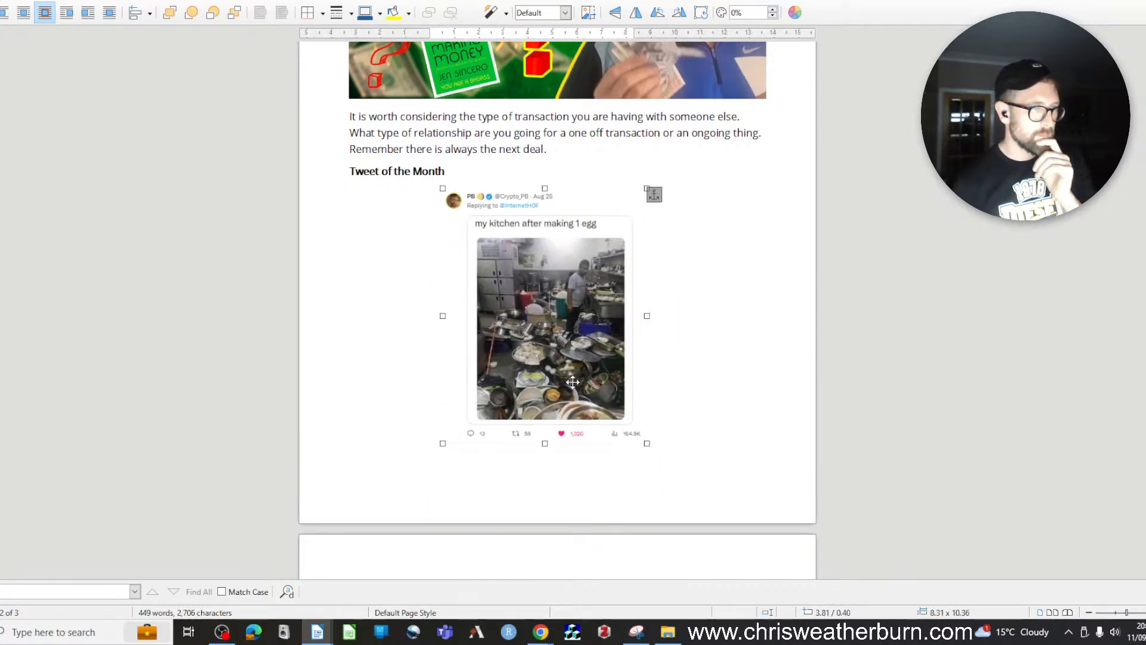
pyautogui.moveTo(570, 381); pyautogui.dragTo(571, 389)
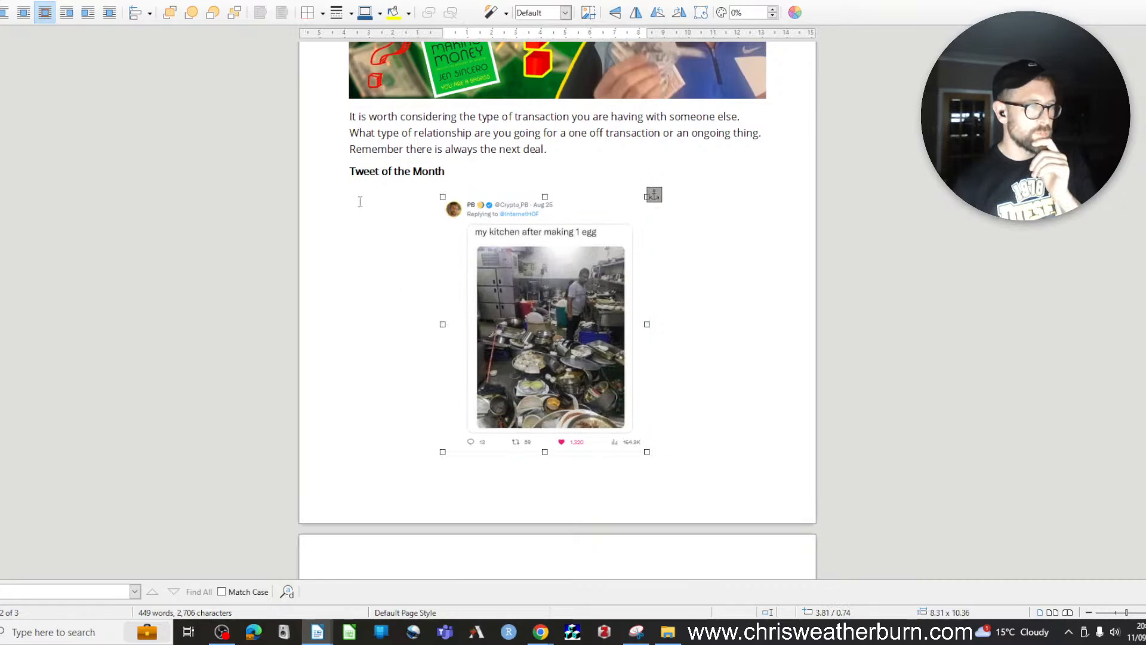
pyautogui.click(501, 470)
# Review the newsletter's layout from the closing logos back up to the negotiation paragraphs
pyautogui.scroll(-6, 504, 459)
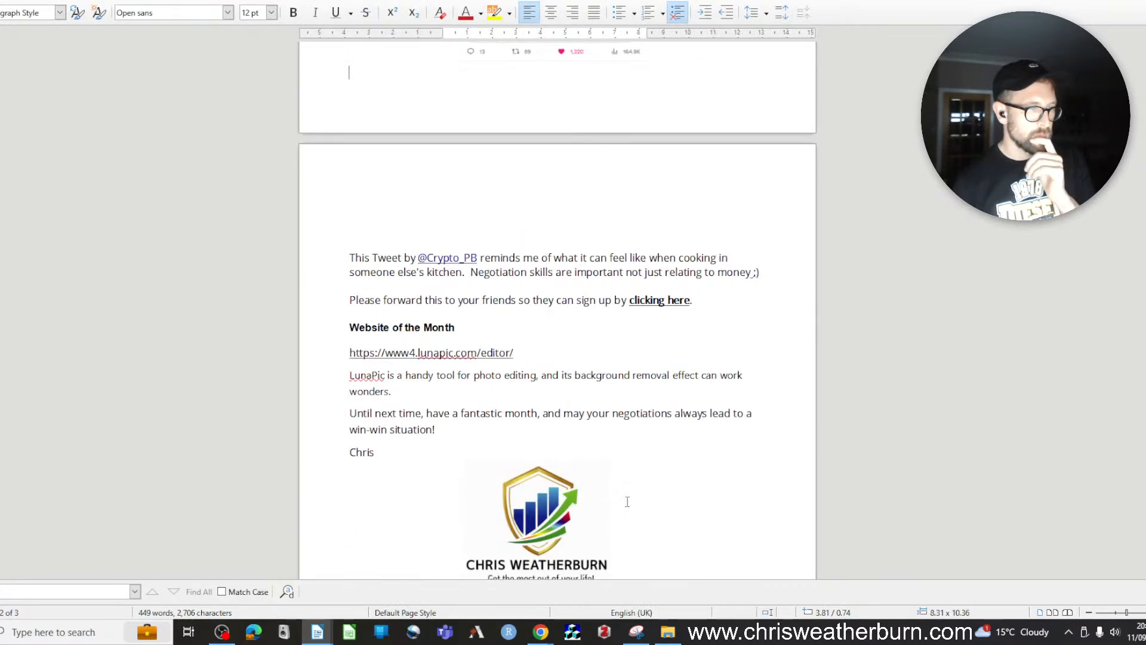
pyautogui.scroll(-5, 481, 418)
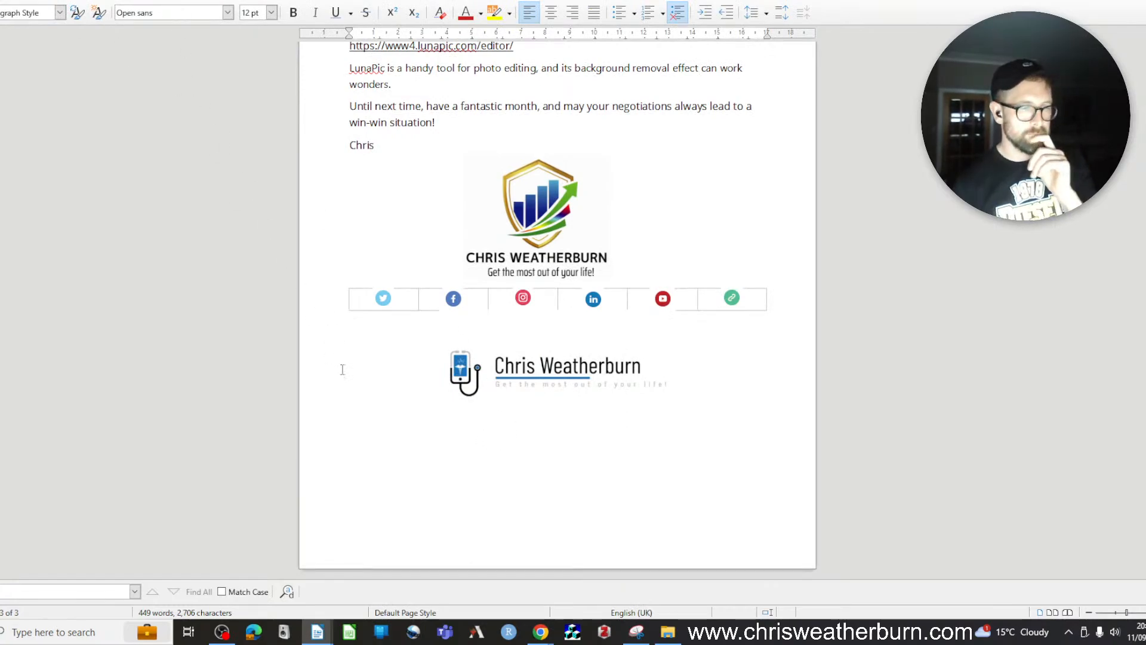
pyautogui.click(253, 633)
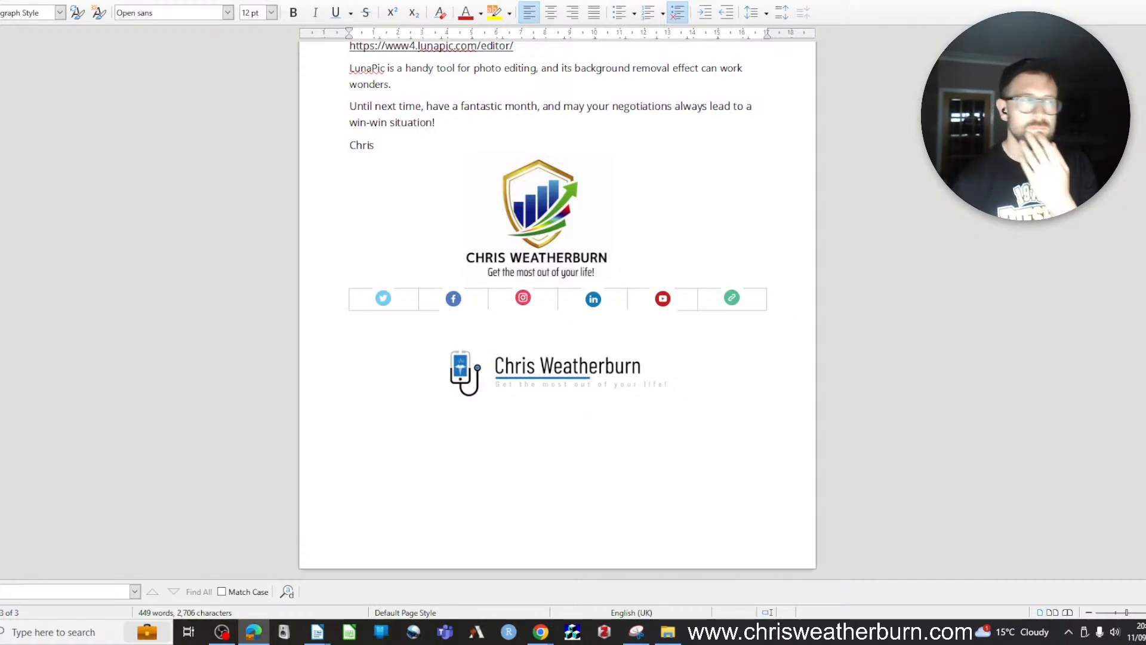
pyautogui.scroll(15, 239, 179)
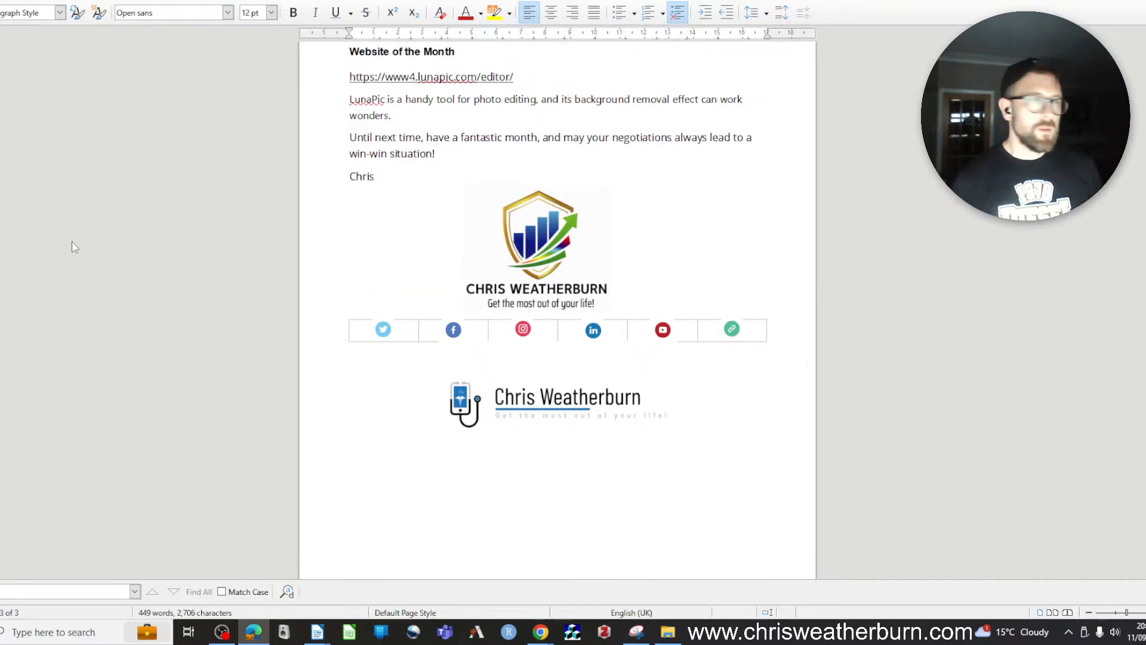
pyautogui.scroll(15, 250, 189)
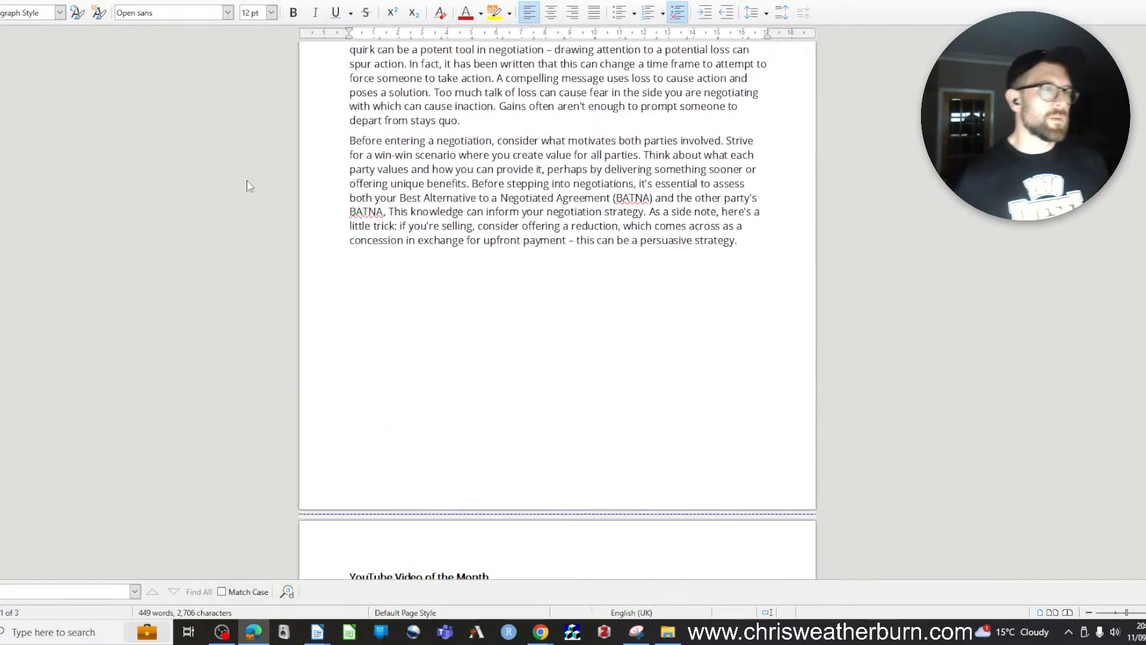
pyautogui.scroll(-15, 251, 187)
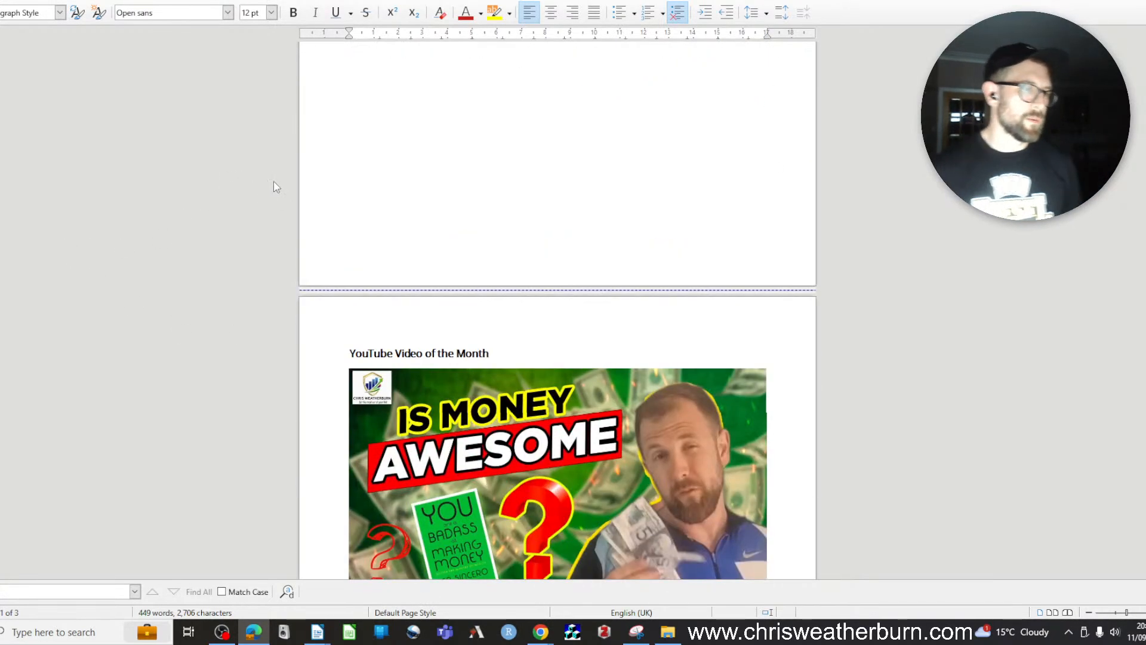
pyautogui.scroll(8, 280, 224)
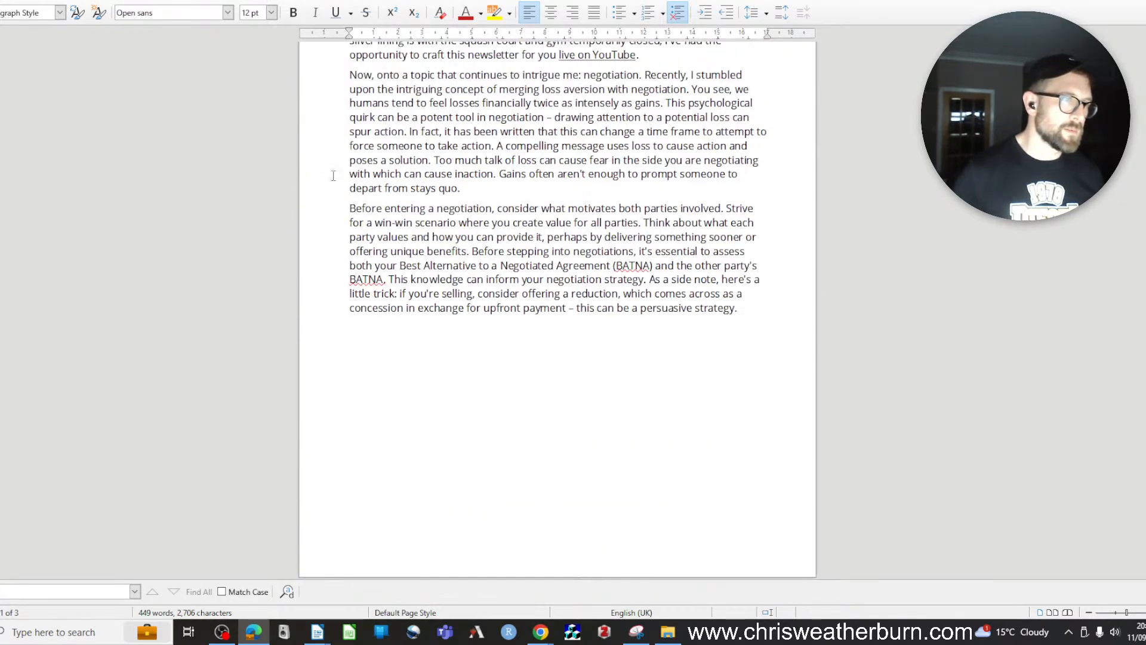
# Move the "Before entering a negotiation" paragraph below the video thumbnail and close the gap above the YouTube Video of the Month heading
pyautogui.moveTo(348, 211); pyautogui.dragTo(732, 327)
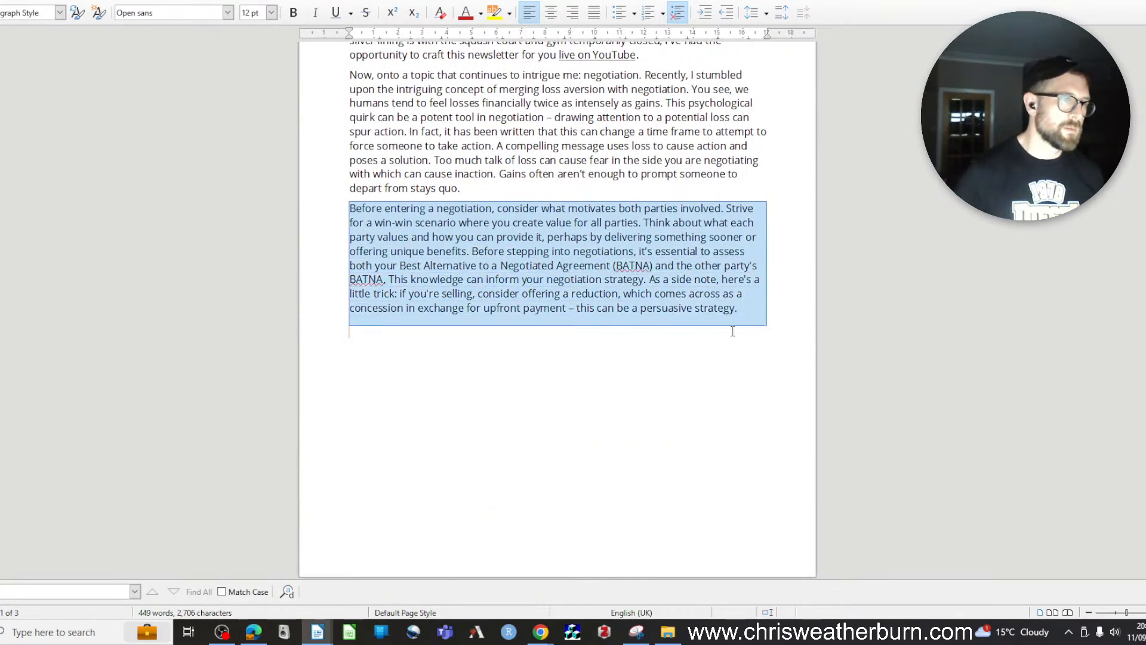
pyautogui.press('Delete')
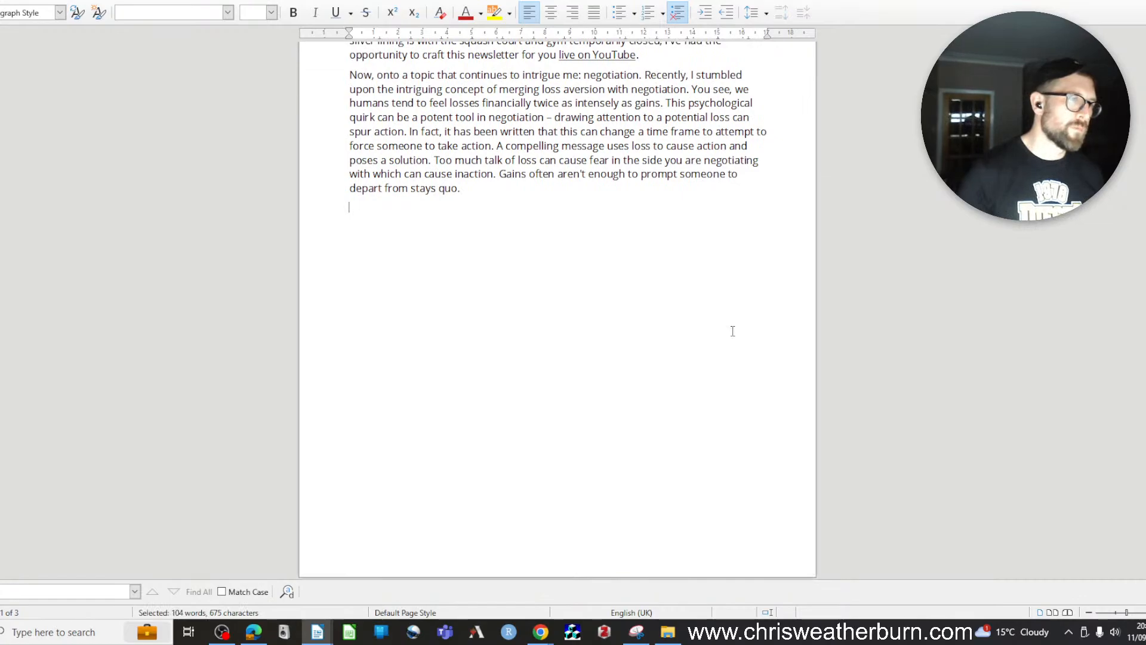
pyautogui.press('Delete')
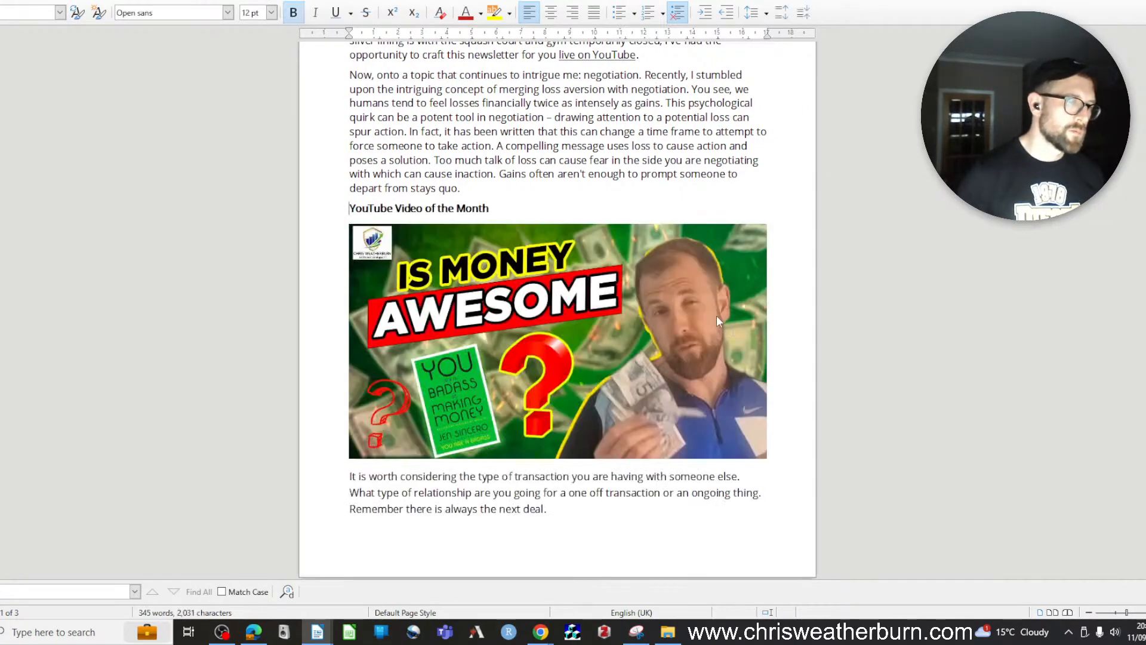
pyautogui.click(332, 472)
pyautogui.press('Return')
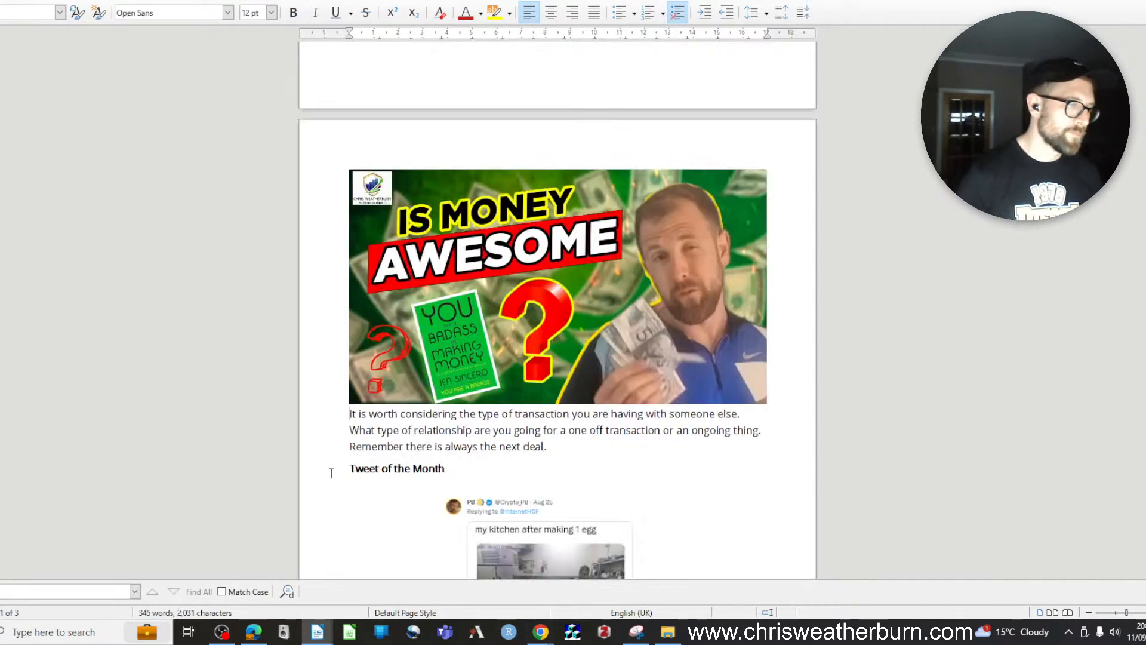
pyautogui.hotkey('ctrl', 'v')
# Delete the empty line between the YouTube Video of the Month heading and the video thumbnail
pyautogui.press('Up')
pyautogui.press('Up')
pyautogui.press('Up')
pyautogui.press('Up')
pyautogui.press('Up')
pyautogui.press('Up')
pyautogui.press('Up')
pyautogui.press('Up')
pyautogui.press('Up')
pyautogui.press('Up')
pyautogui.press('Up')
pyautogui.press('Up')
pyautogui.press('Up')
pyautogui.press('Up')
pyautogui.press('Up')
pyautogui.press('Up')
pyautogui.press('Up')
pyautogui.press('Up')
pyautogui.press('Up')
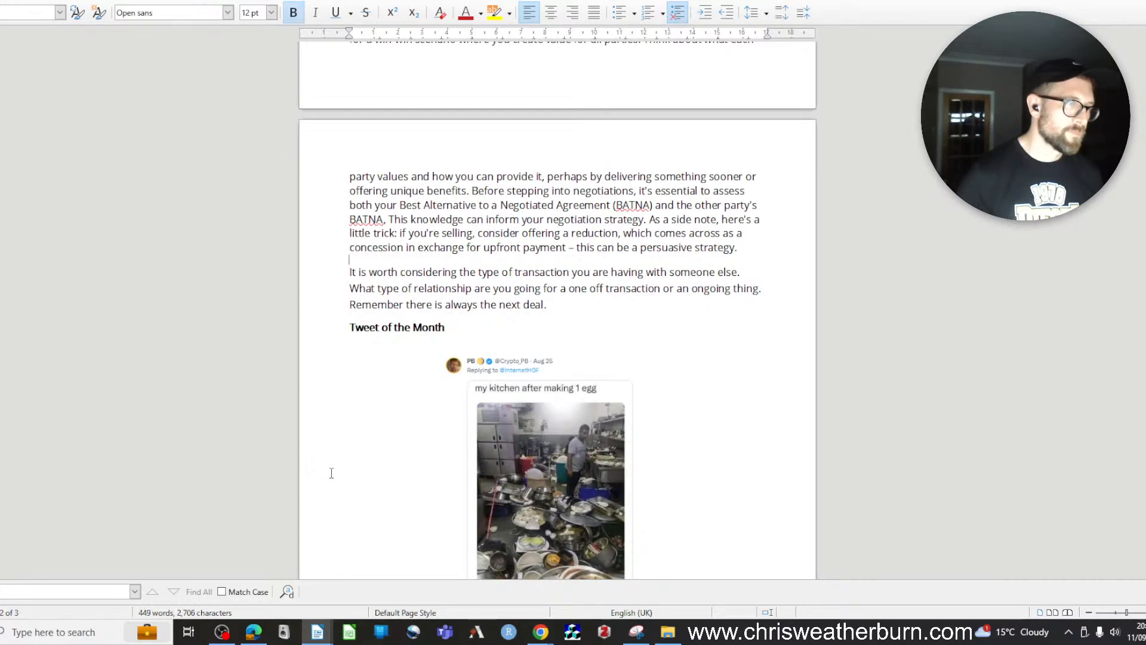
pyautogui.press('Down')
pyautogui.press('Down')
pyautogui.press('Down')
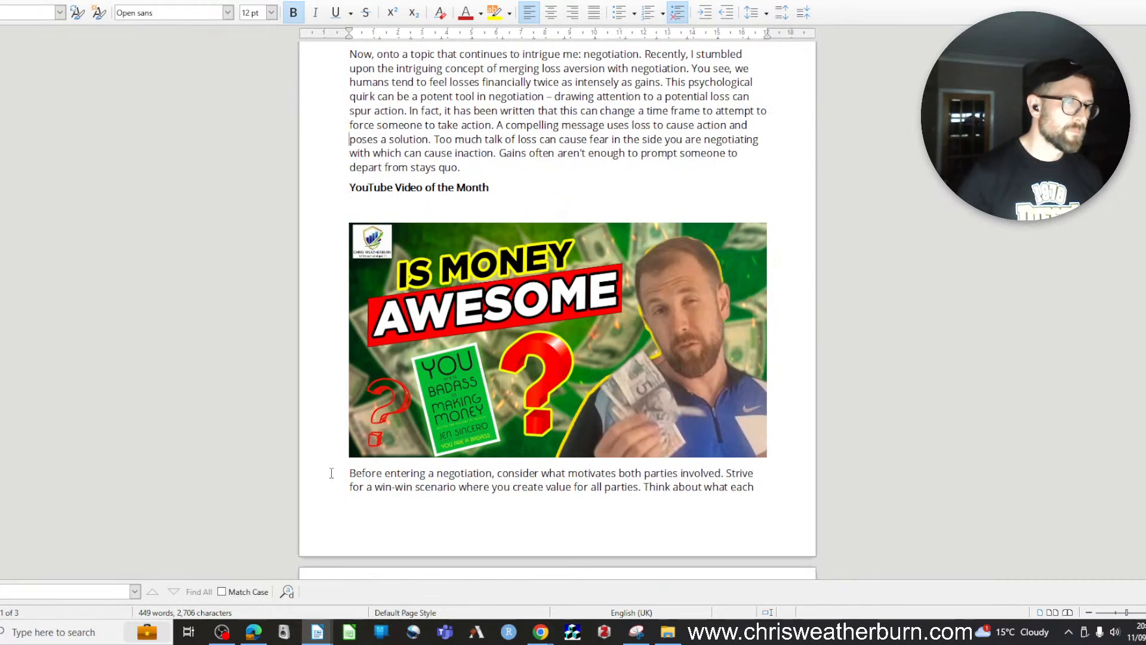
pyautogui.press('Down')
pyautogui.press('Down')
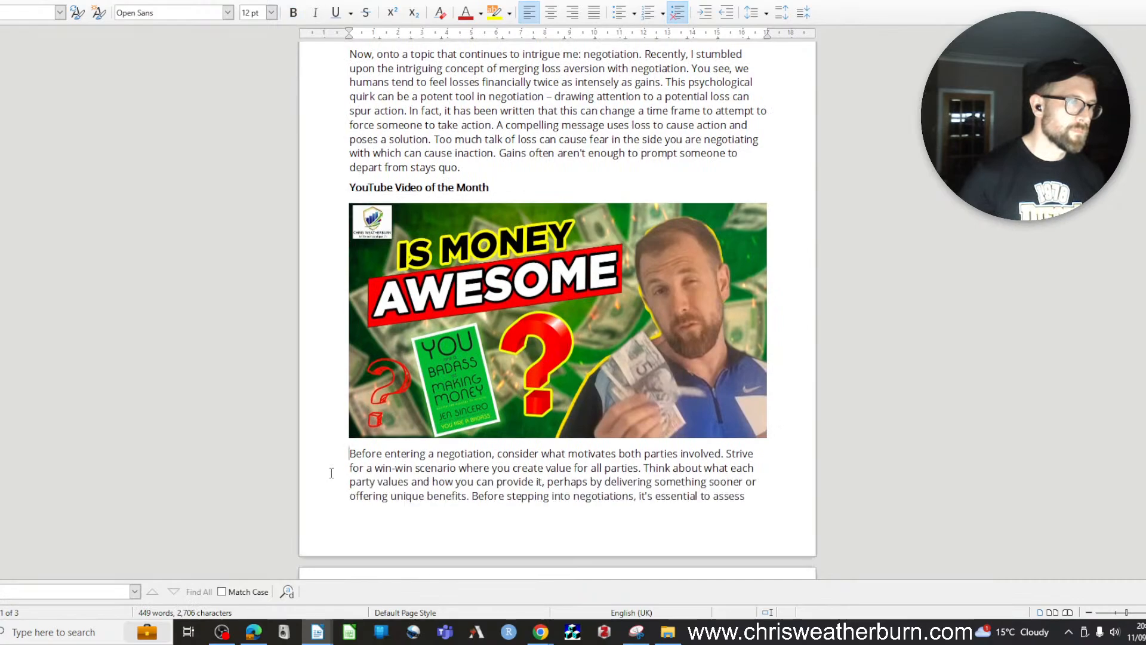
pyautogui.press('Delete')
# Delete the surplus empty lines between the kitchen tweet image and the paragraph about the tweet
pyautogui.scroll(-4, 611, 408)
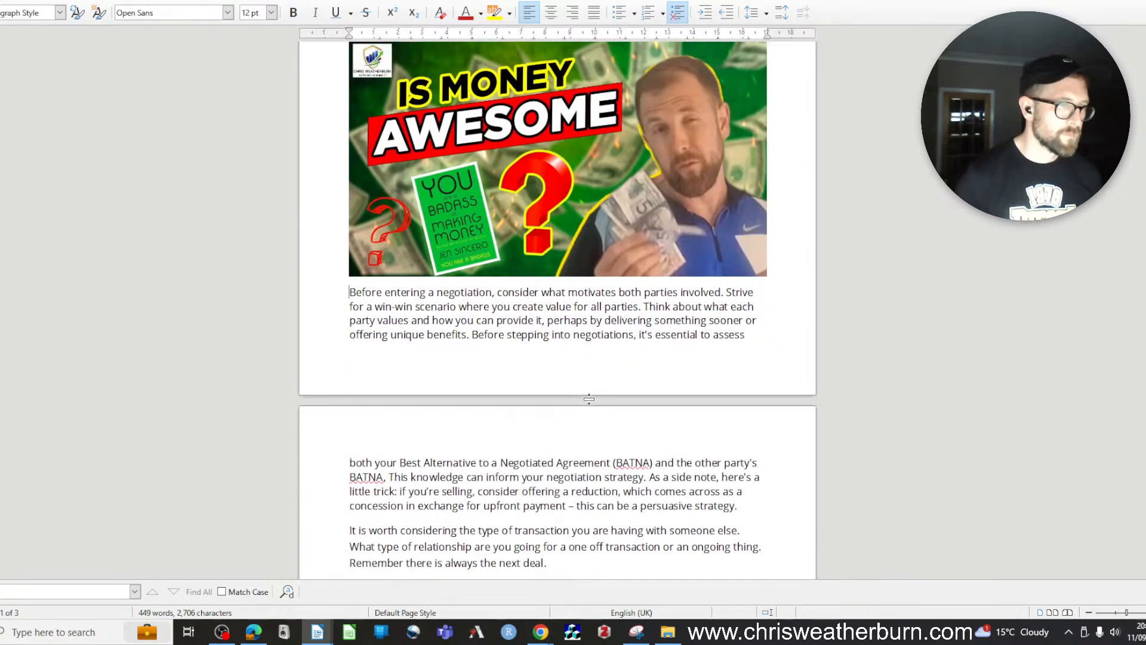
pyautogui.scroll(-1, 534, 449)
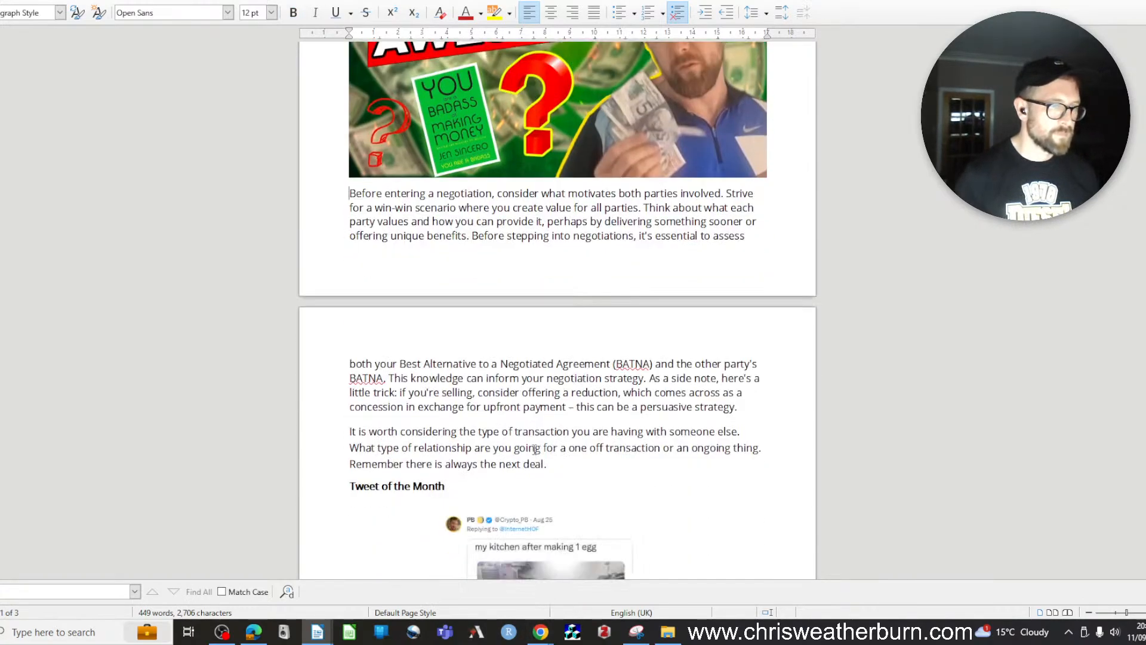
pyautogui.scroll(-7, 525, 418)
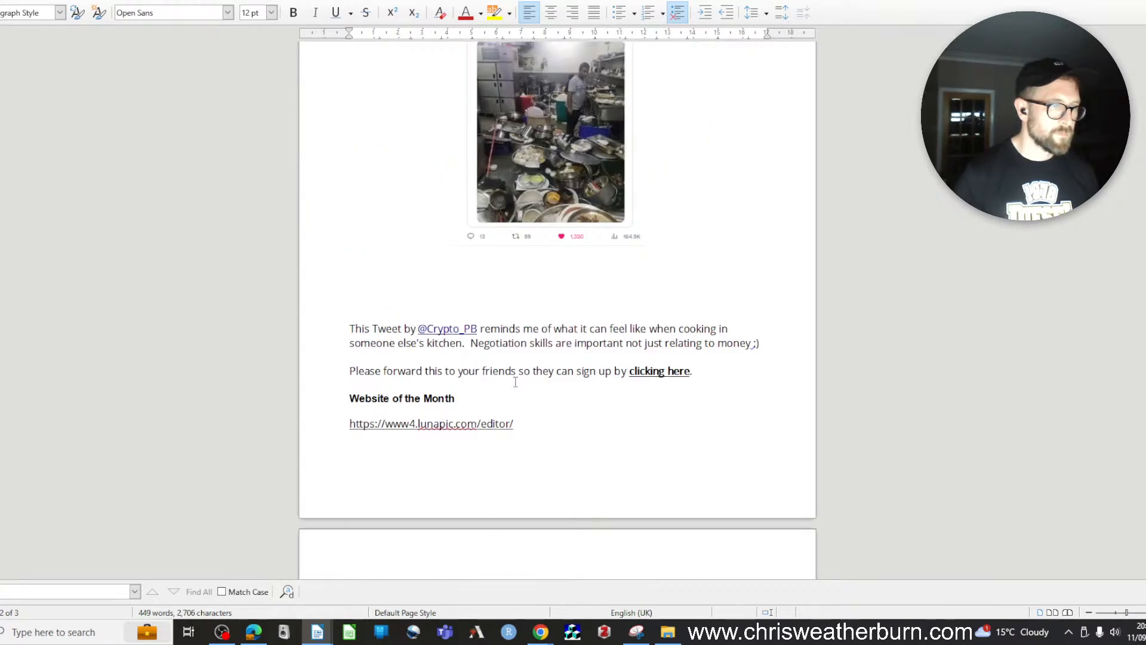
pyautogui.scroll(14, 514, 400)
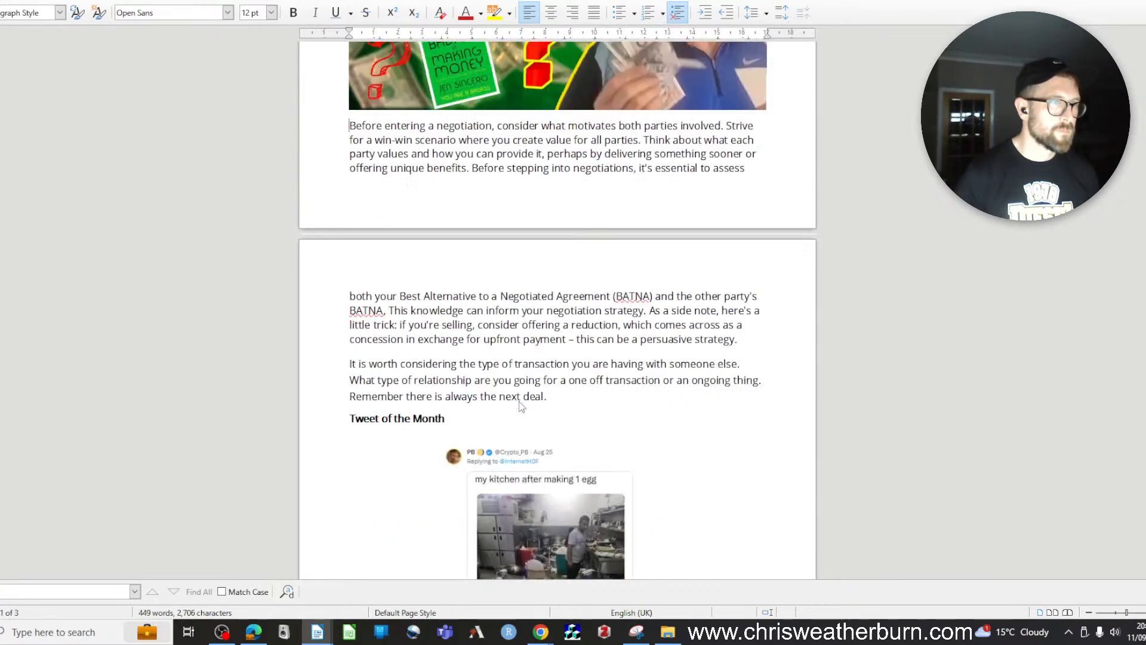
pyautogui.scroll(3, 509, 401)
pyautogui.scroll(-17, 507, 397)
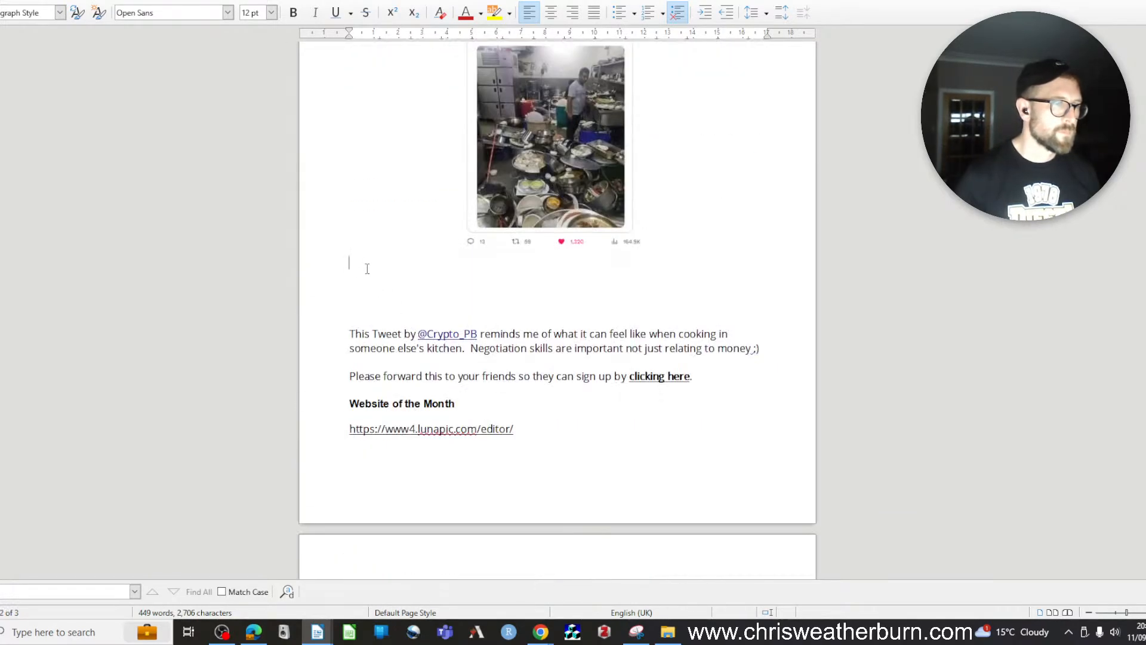
pyautogui.press('Delete')
pyautogui.press('Delete')
pyautogui.press('Delete')
pyautogui.press('Delete')
pyautogui.scroll(-3, 381, 291)
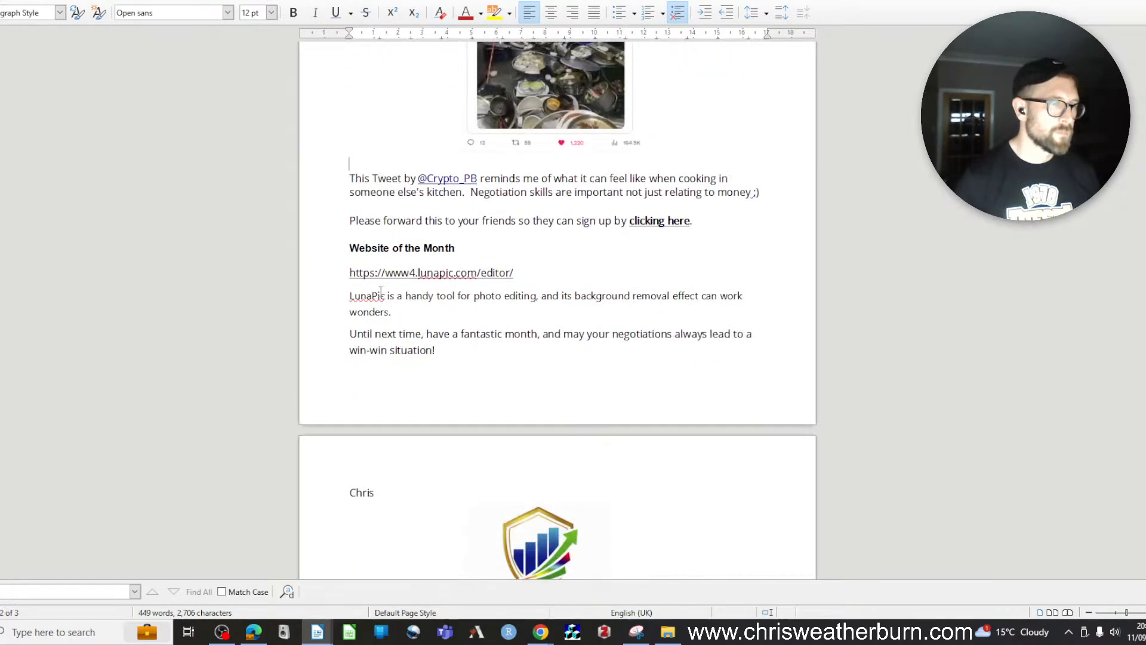
# Delete the last empty line between the kitchen tweet image and its paragraph, and check the layout of all pages
pyautogui.scroll(-3, 381, 291)
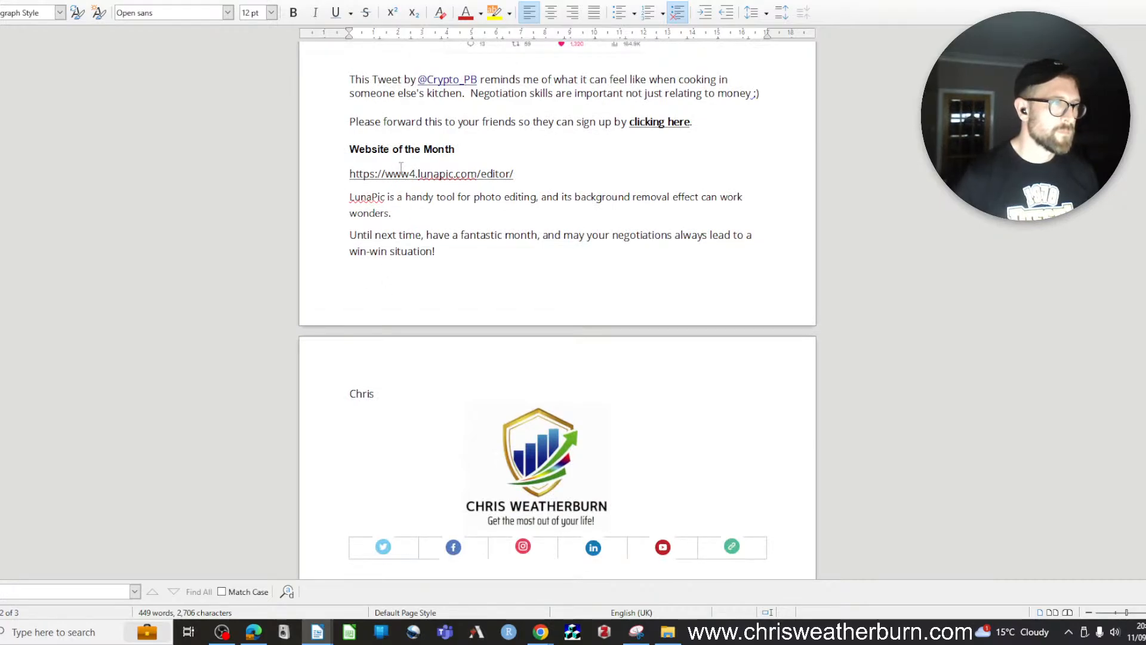
pyautogui.press('Delete')
pyautogui.scroll(-6, 401, 168)
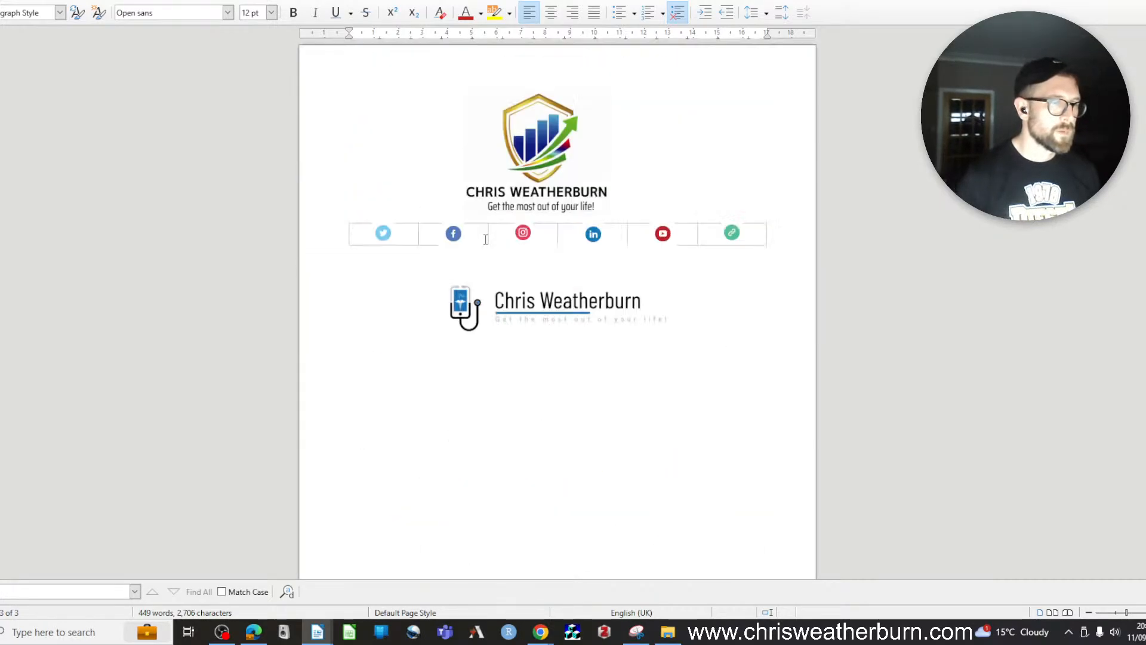
pyautogui.scroll(15, 418, 179)
pyautogui.scroll(10, 449, 171)
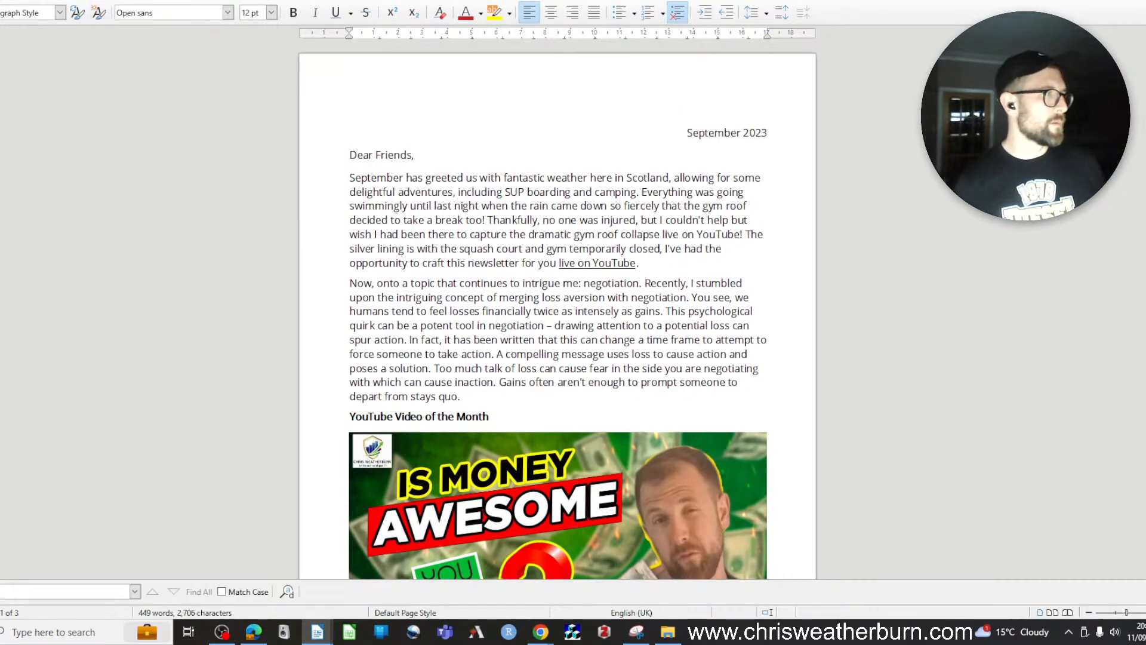
pyautogui.hotkey('alt', 'f')
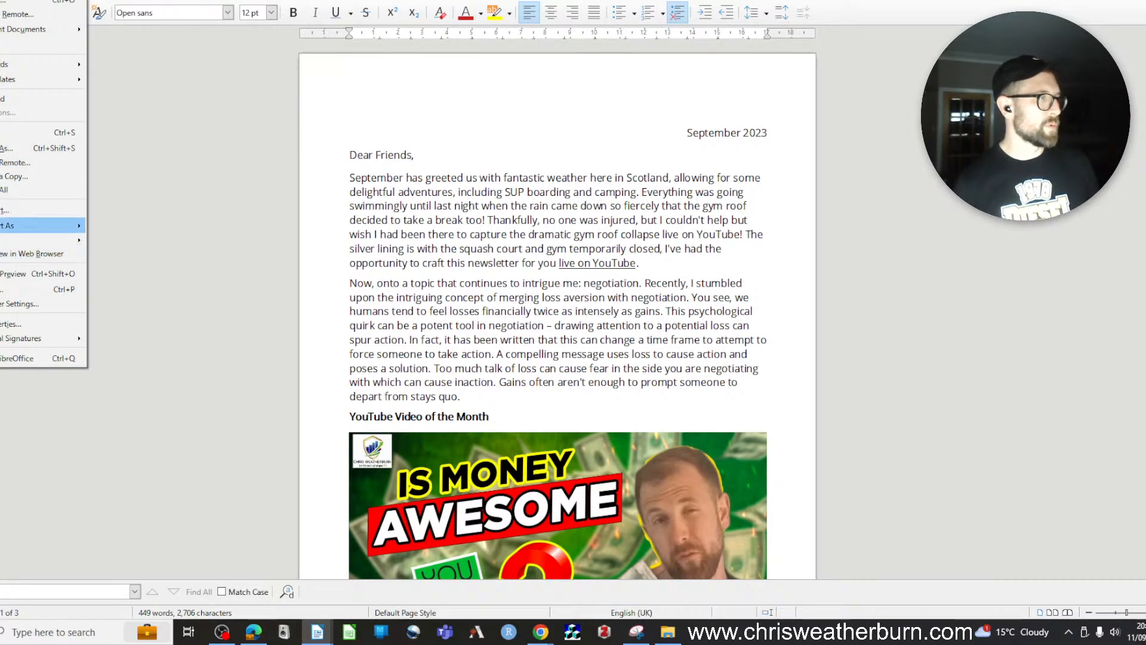
pyautogui.click(108, 224)
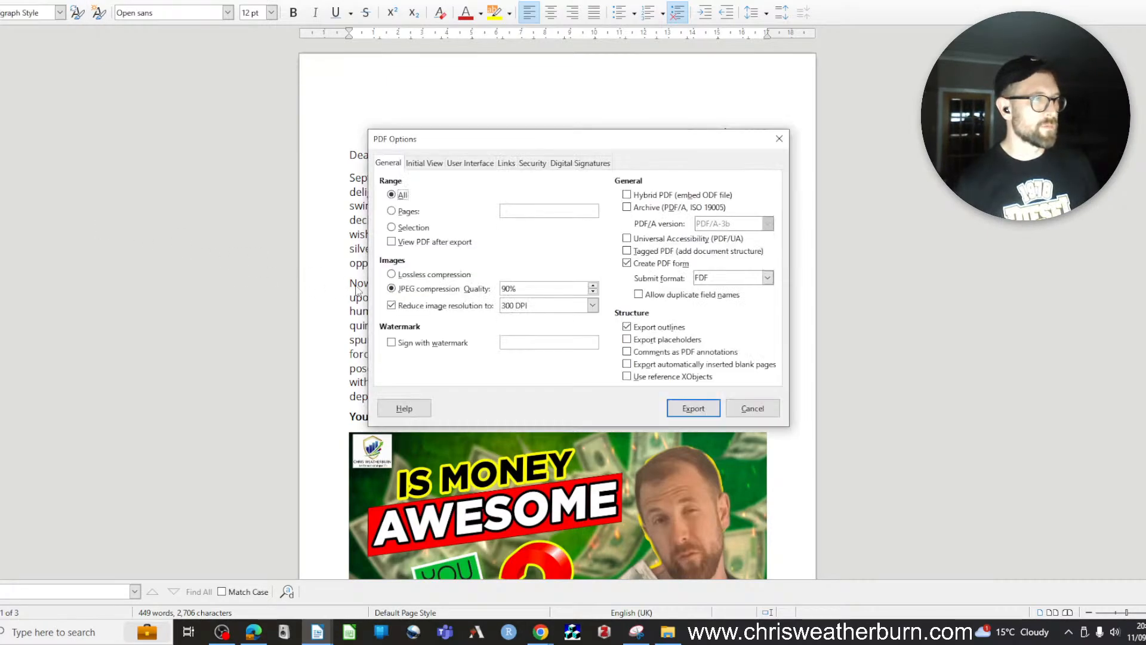
pyautogui.click(692, 409)
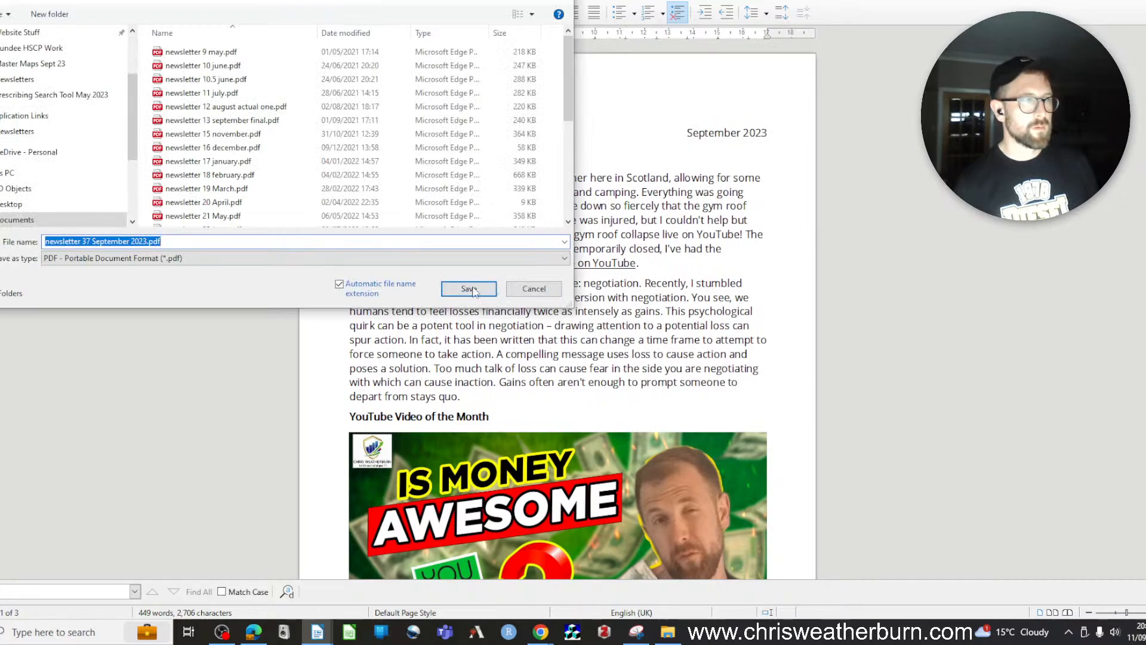
pyautogui.click(537, 292)
# Select the newsletter text from the greeting through "stays quo" for checking in the browser, and reselect only the "Now, onto a topic" paragraph
pyautogui.hotkey('alt', 'Tab')
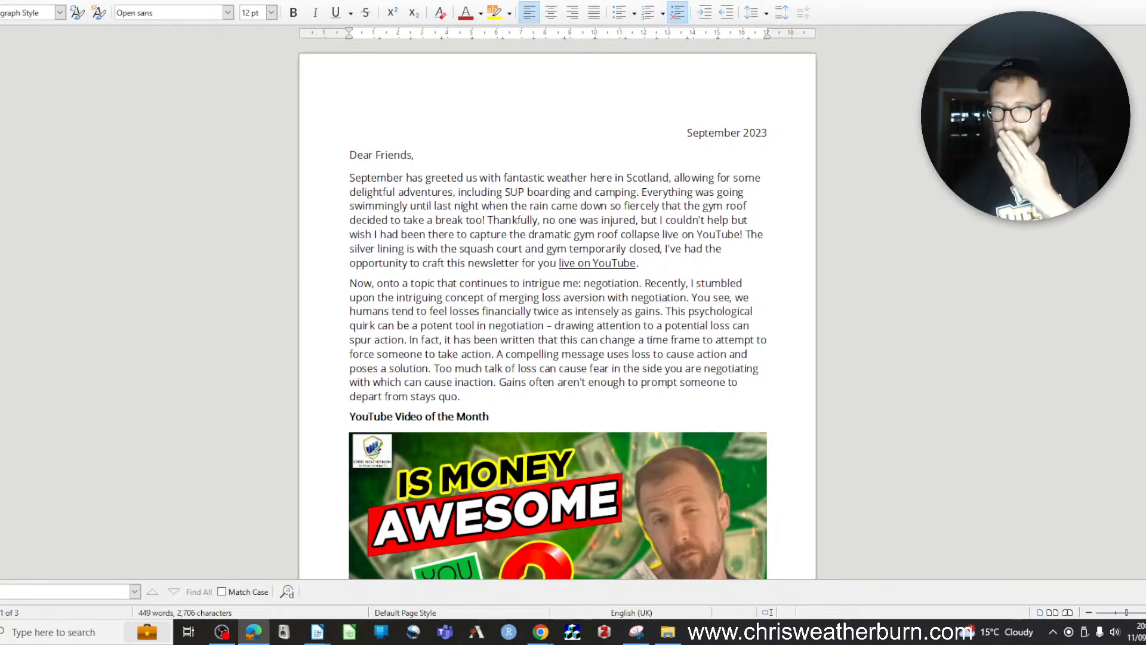
pyautogui.moveTo(329, 157); pyautogui.dragTo(563, 392)
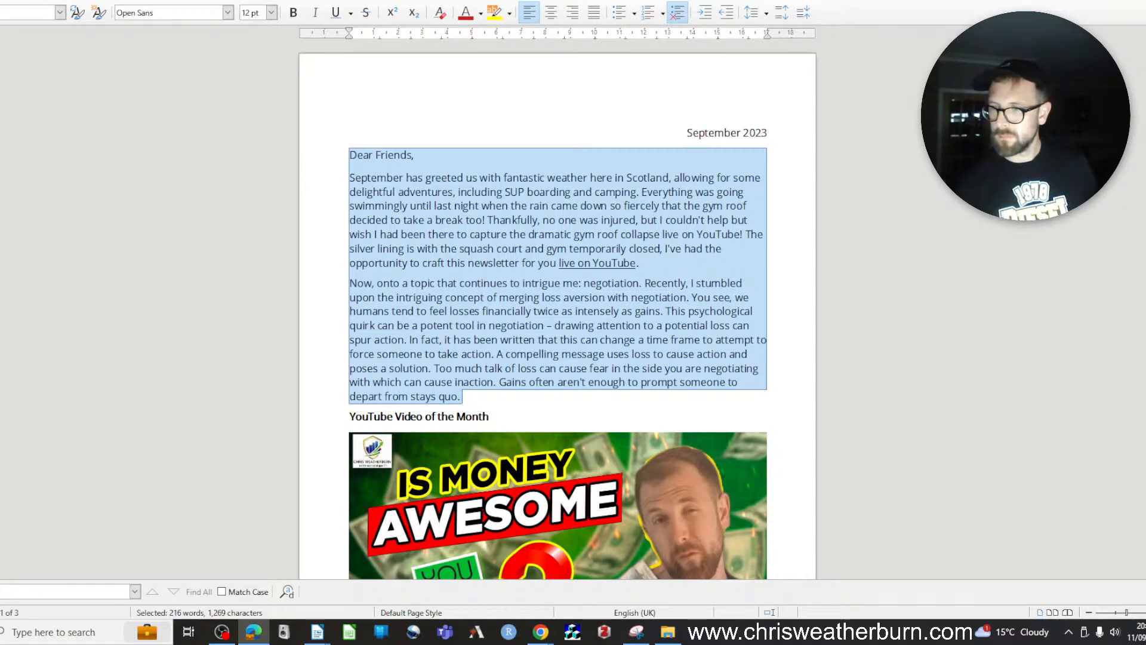
pyautogui.scroll(-1, 182, 359)
pyautogui.moveTo(461, 365); pyautogui.dragTo(288, 245)
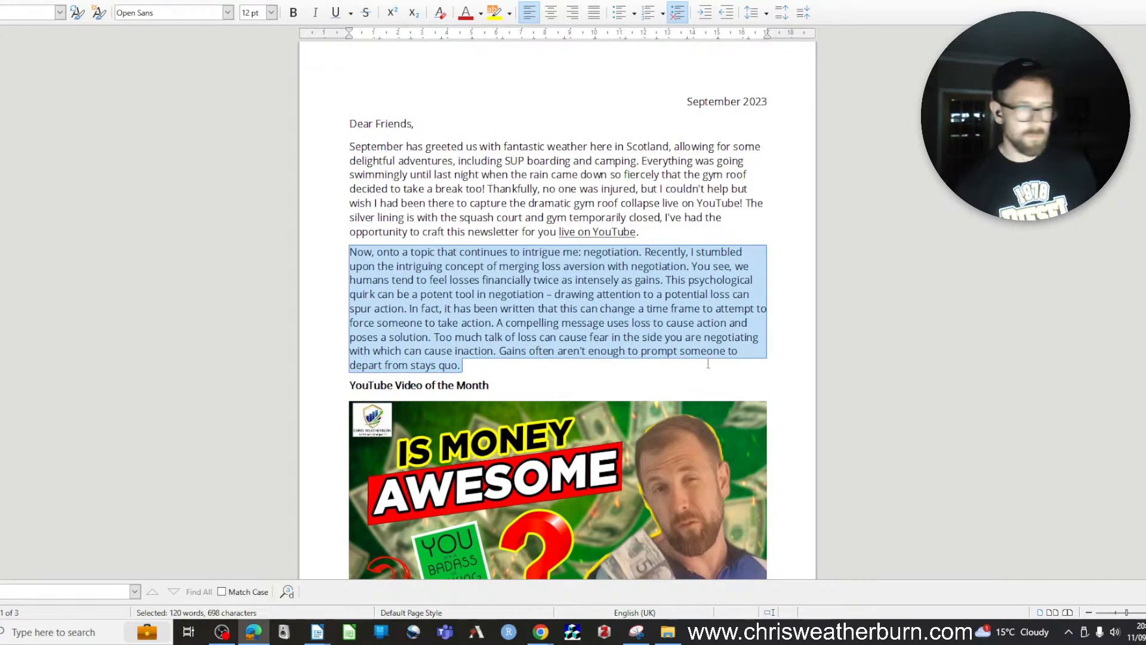
# Select the text from "Before entering a negotiation" through "Remember there is always the next deal" and switch to the browser with it
pyautogui.scroll(-10, 708, 363)
pyautogui.scroll(-1, 338, 326)
pyautogui.moveTo(339, 292); pyautogui.dragTo(366, 365)
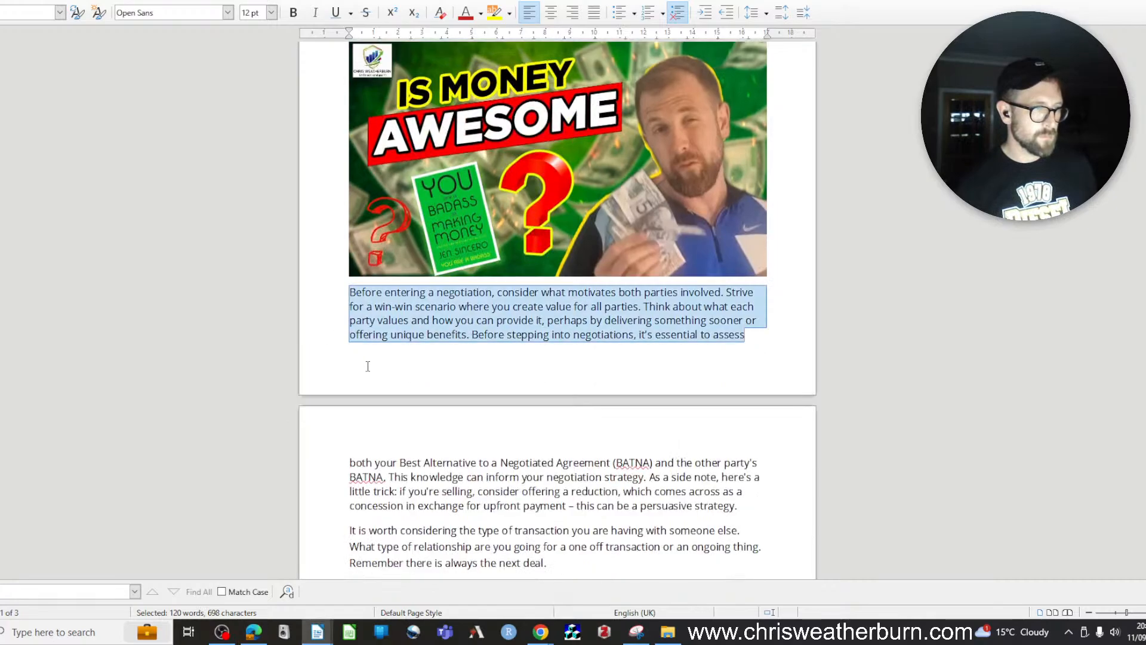
pyautogui.click(340, 320)
pyautogui.scroll(-4, 370, 376)
pyautogui.moveTo(340, 292); pyautogui.dragTo(592, 437)
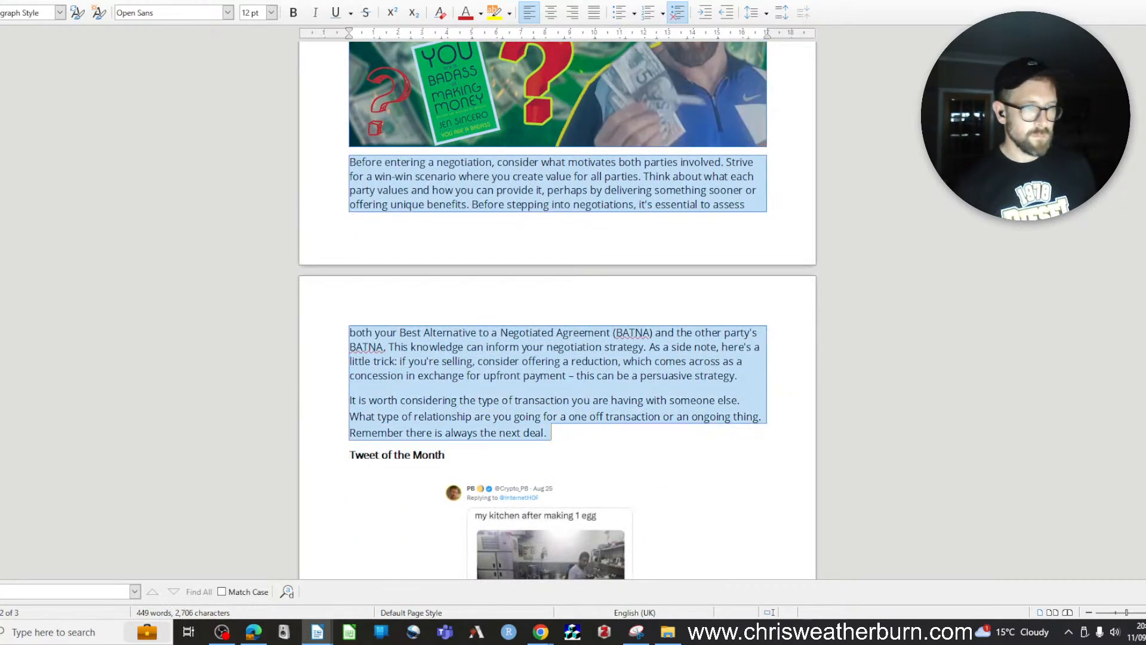
pyautogui.hotkey('alt', 'Tab')
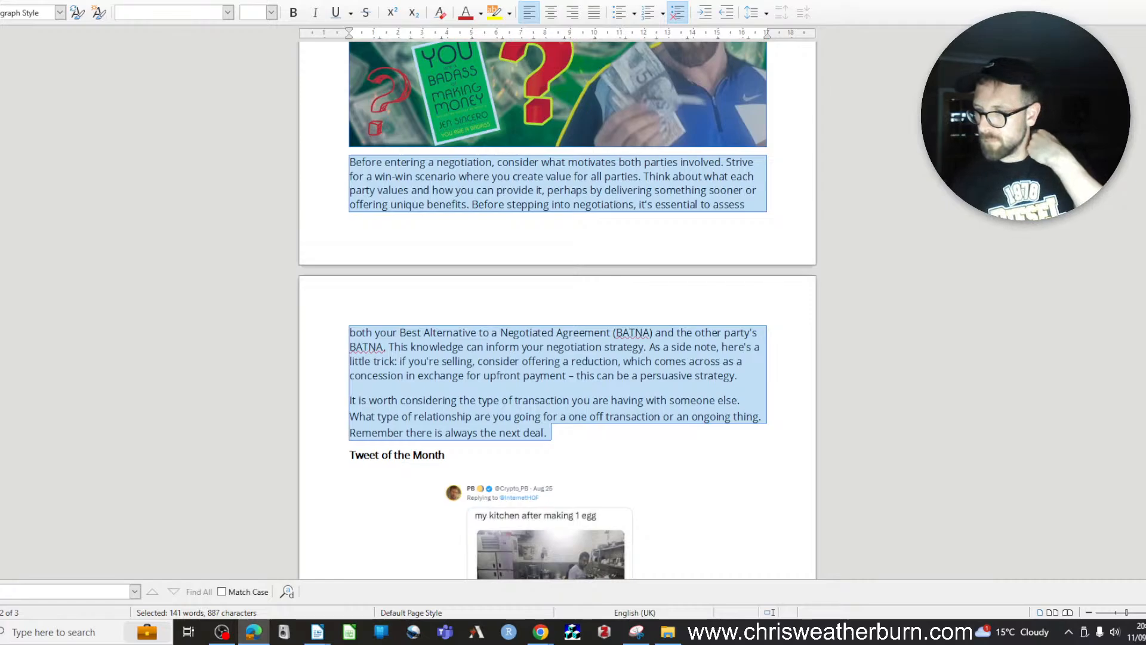
# Select the text from the paragraph about the tweet through the sign-off, check it in the browser, and return to the newsletter
pyautogui.scroll(-8, 473, 388)
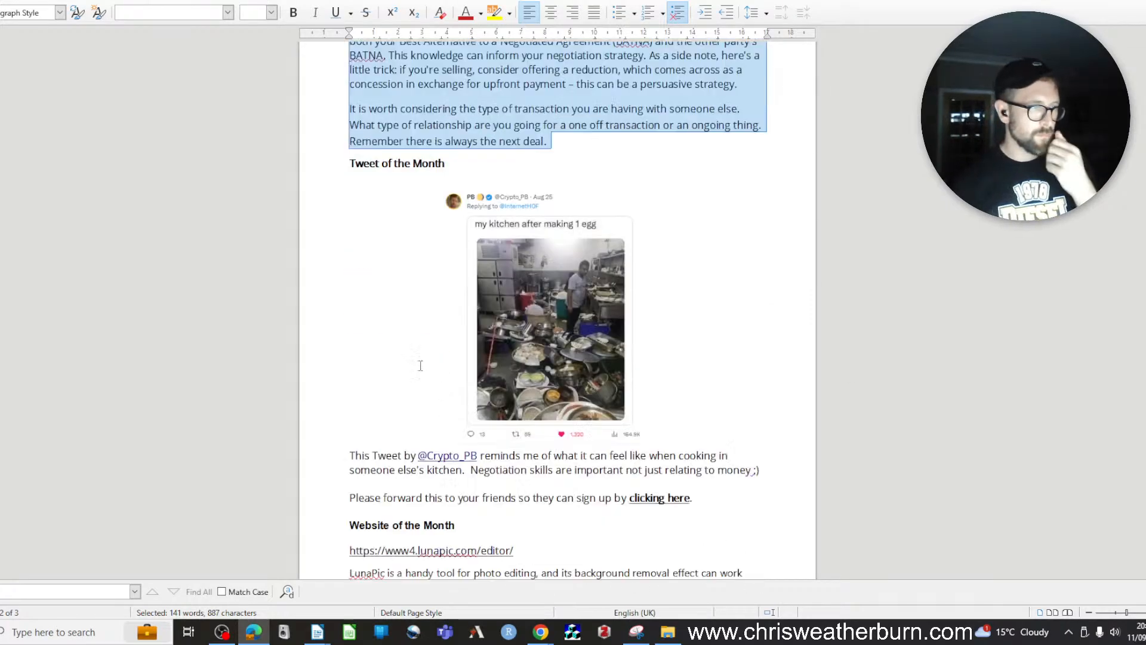
pyautogui.moveTo(344, 294); pyautogui.dragTo(480, 503)
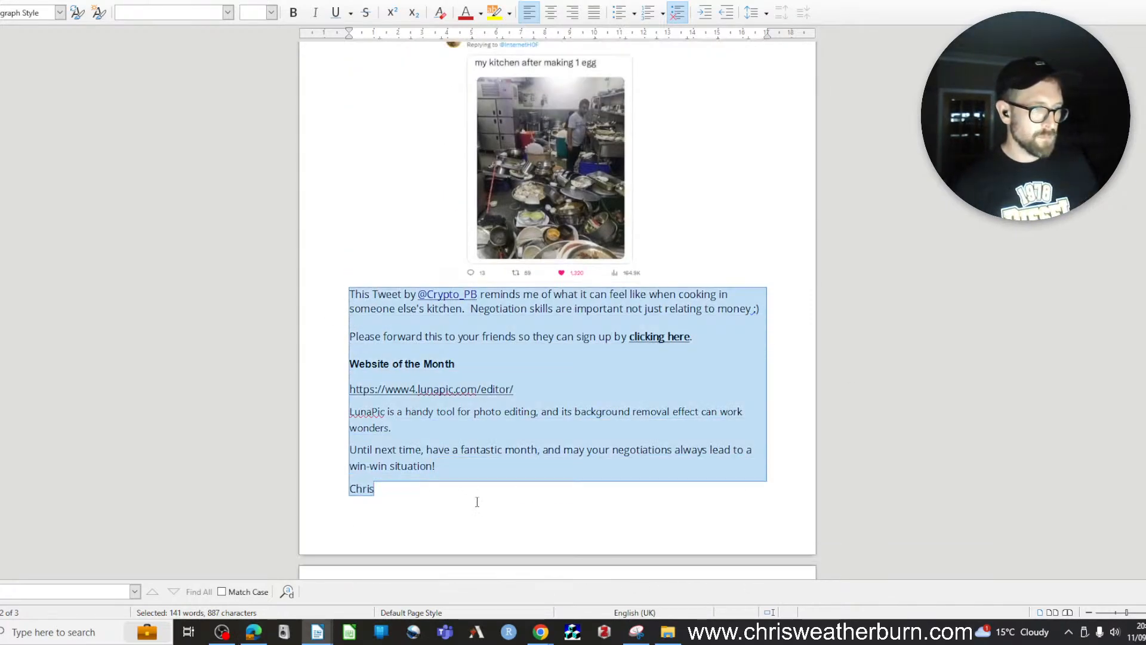
pyautogui.hotkey('alt', 'Tab')
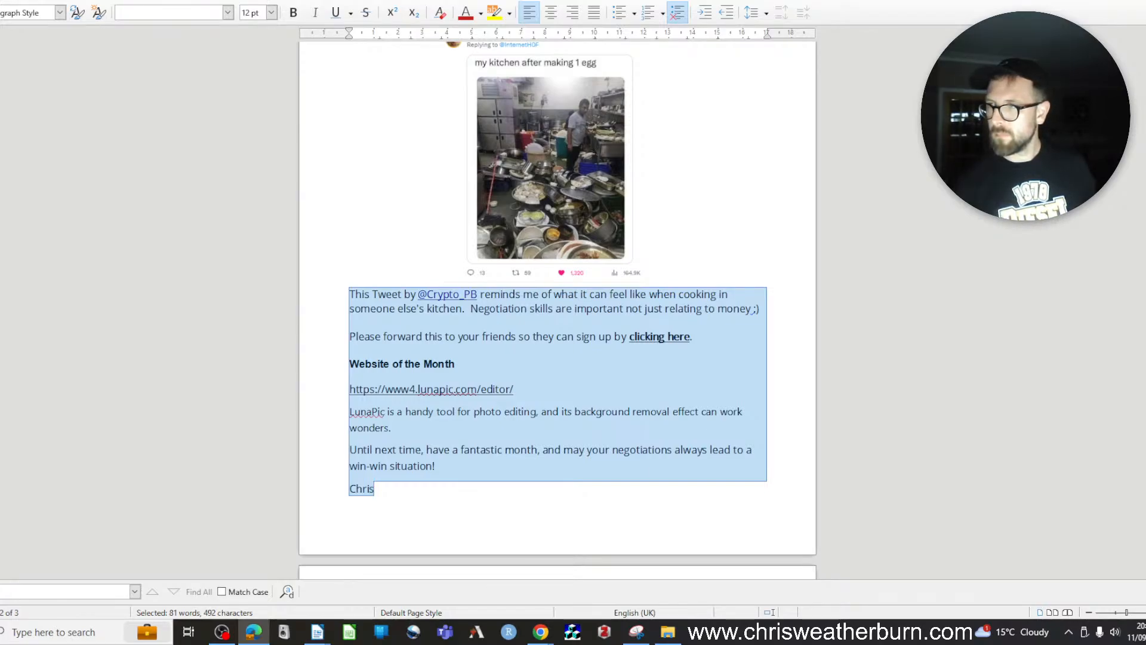
pyautogui.hotkey('alt', 'Tab')
pyautogui.click(565, 318)
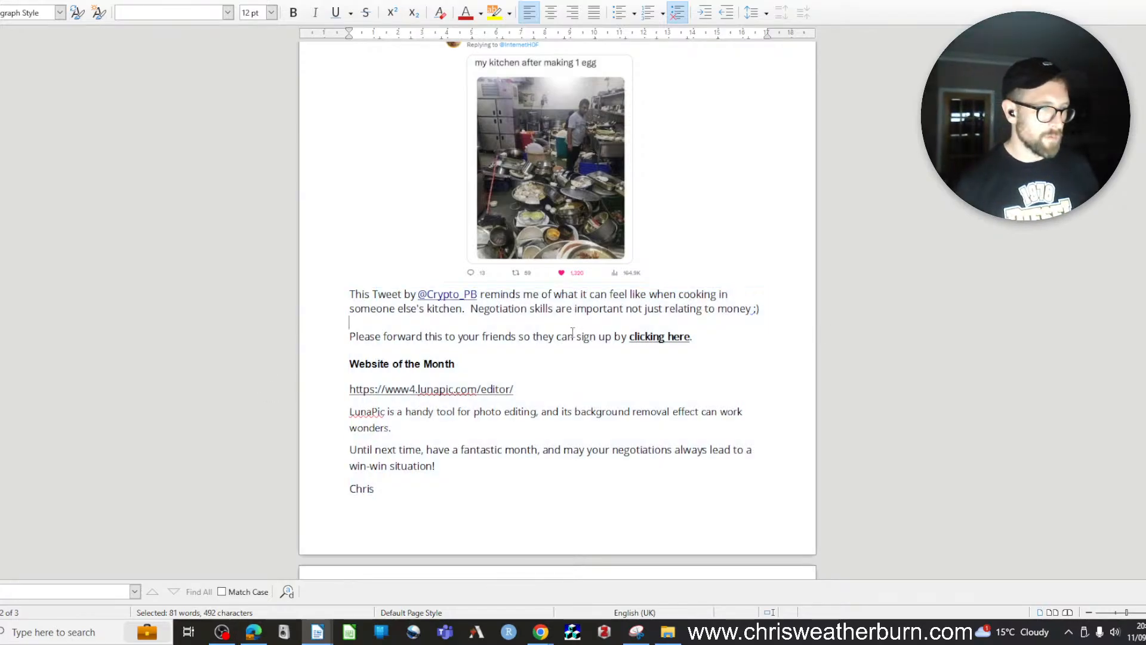
# Run the spelling check, ignoring all occurrences of "lunapic" and "LunaPic", and continue checking from the beginning of the document
pyautogui.scroll(-5, 571, 340)
pyautogui.scroll(20, 570, 380)
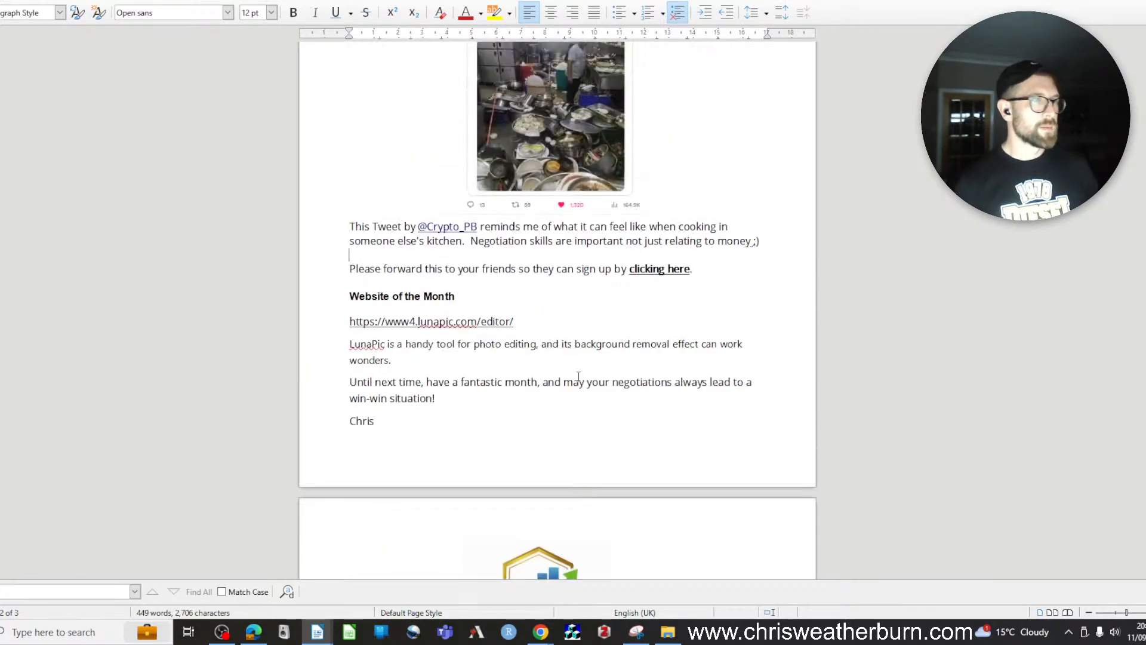
pyautogui.scroll(-1, 581, 359)
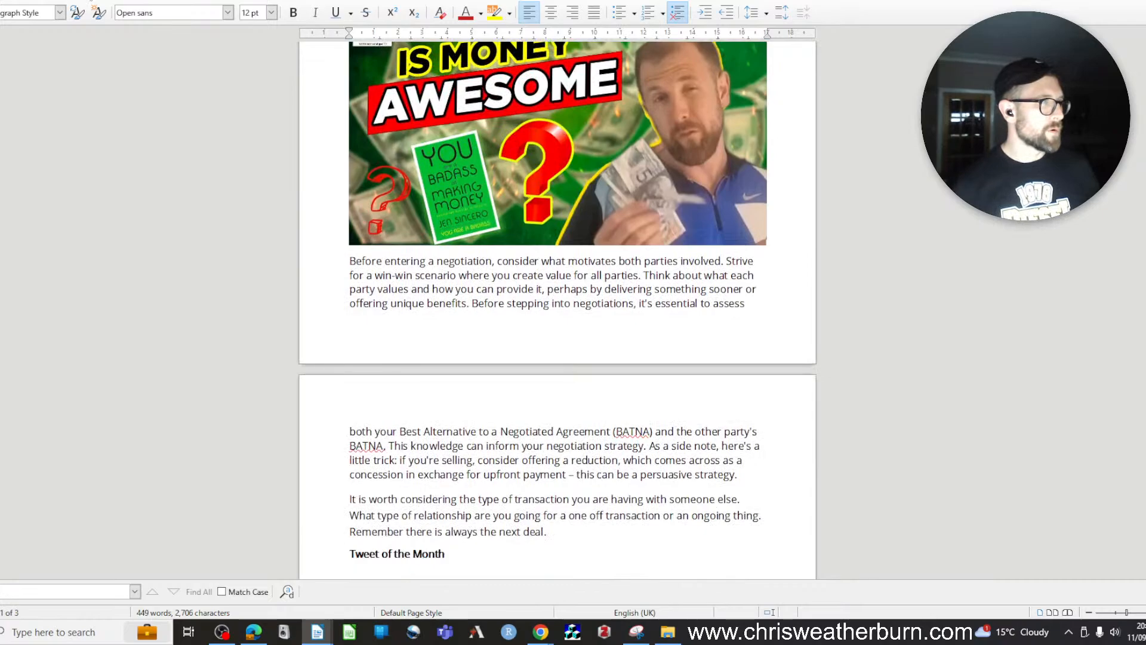
pyautogui.press('F7')
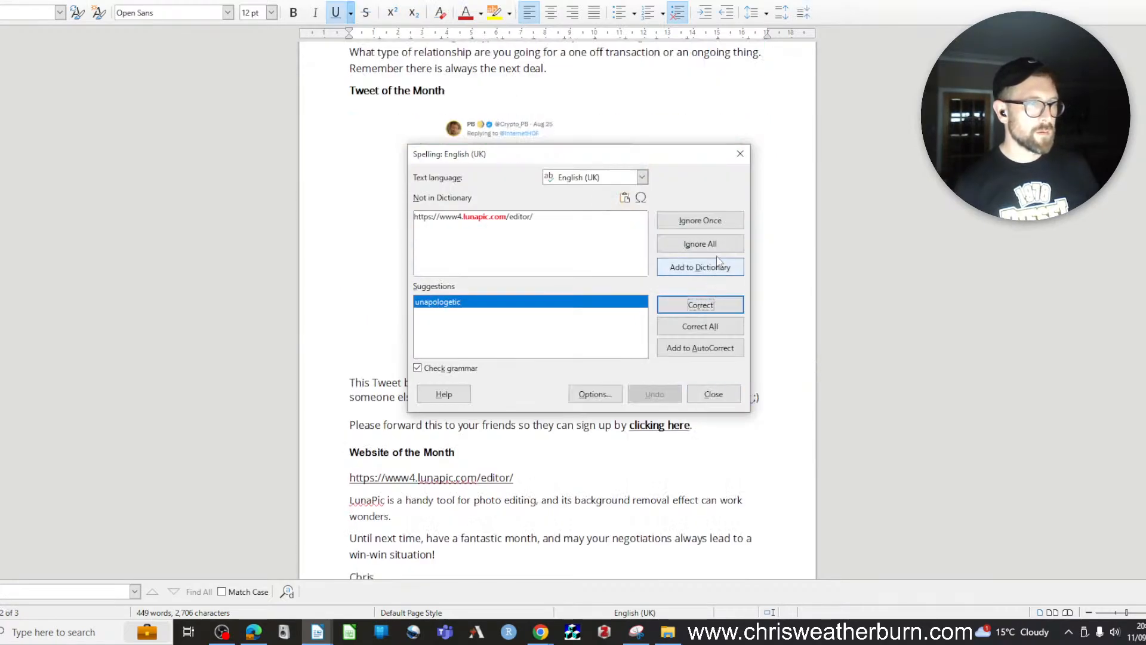
pyautogui.click(710, 246)
pyautogui.click(713, 248)
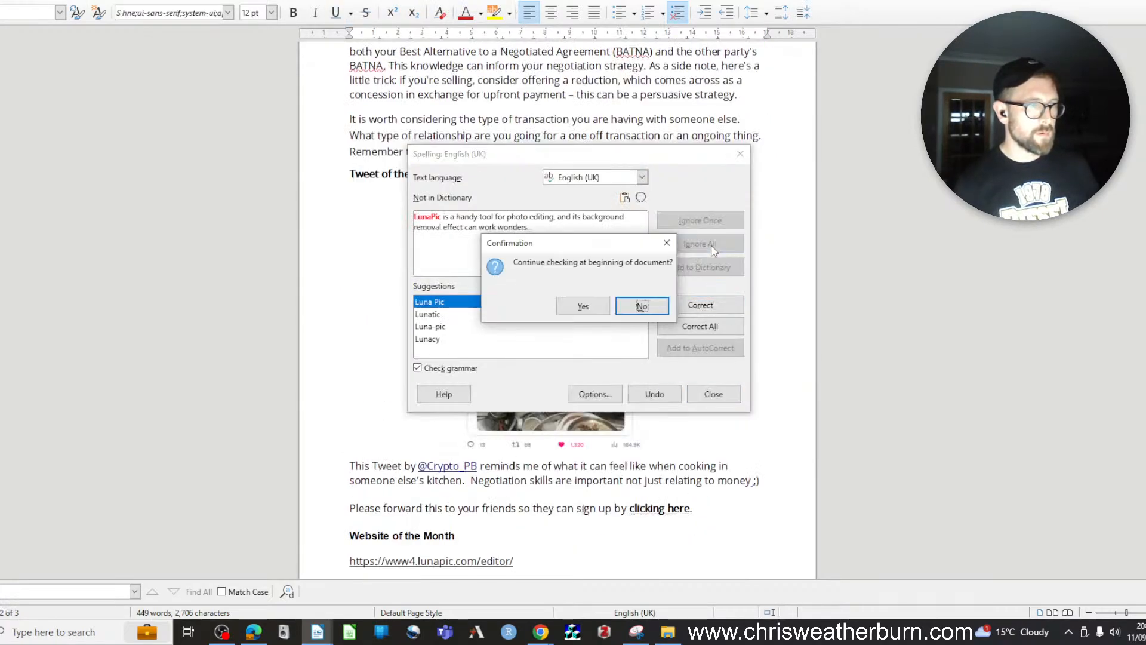
pyautogui.click(597, 315)
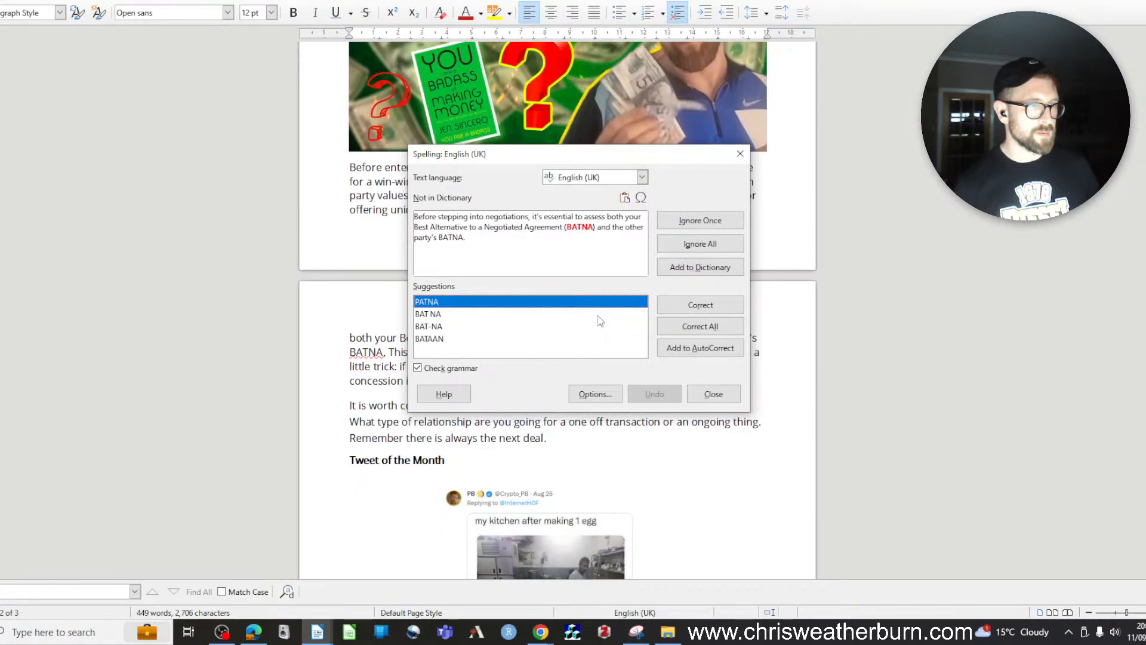
# Ignore all occurrences of "BATNA" and the rule about an extra space before the colon, and finish the spelling check
pyautogui.click(694, 242)
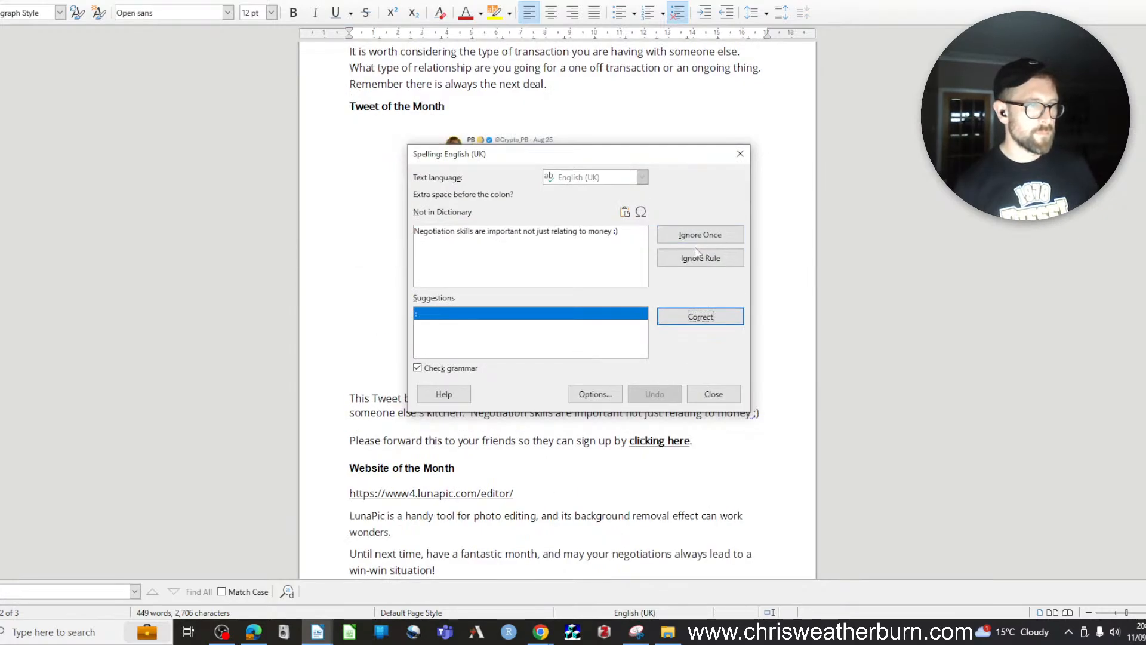
pyautogui.click(711, 261)
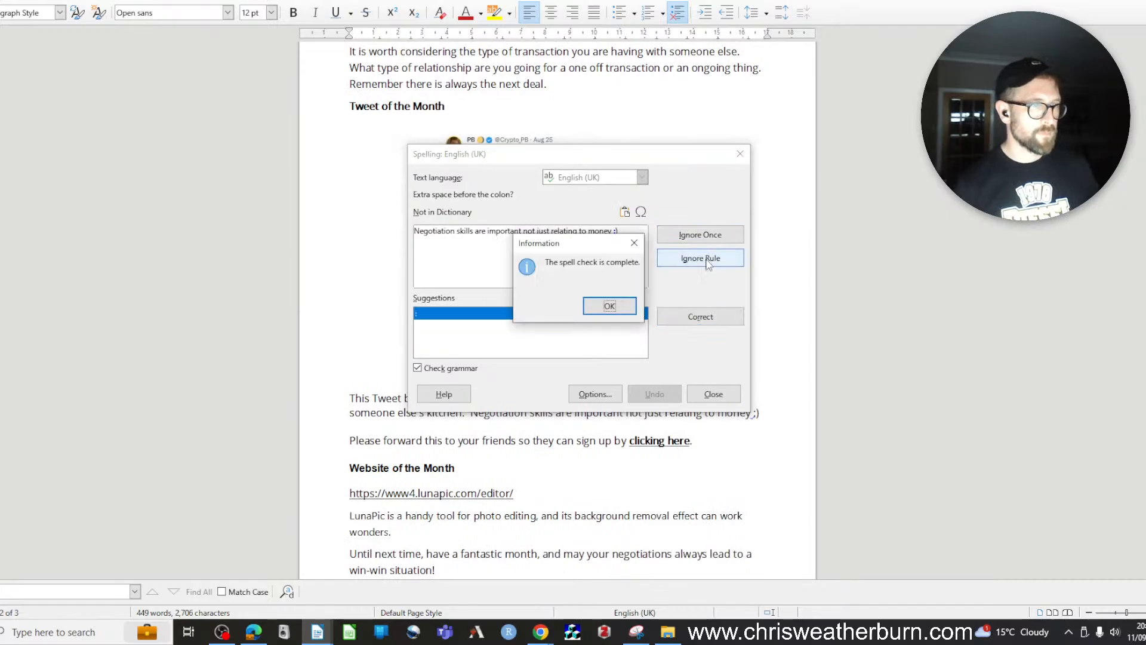
pyautogui.click(615, 306)
pyautogui.click(715, 395)
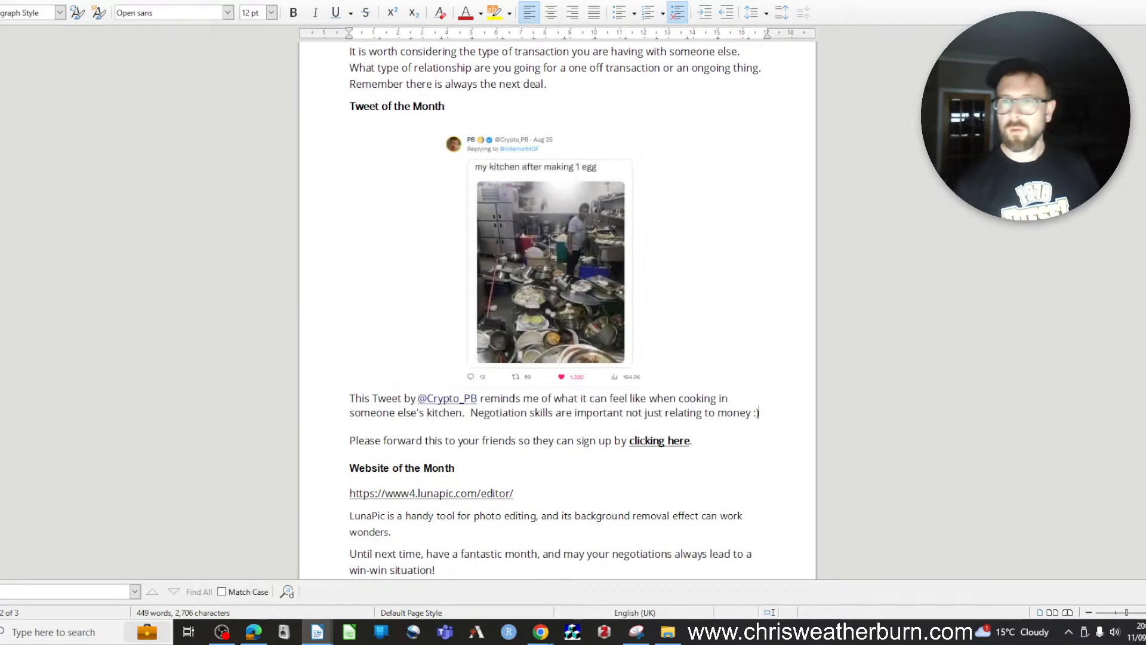
# Switch to Chrome, load the Mailchimp site, and reposition and widen the browser window
pyautogui.hotkey('alt', 'Tab')
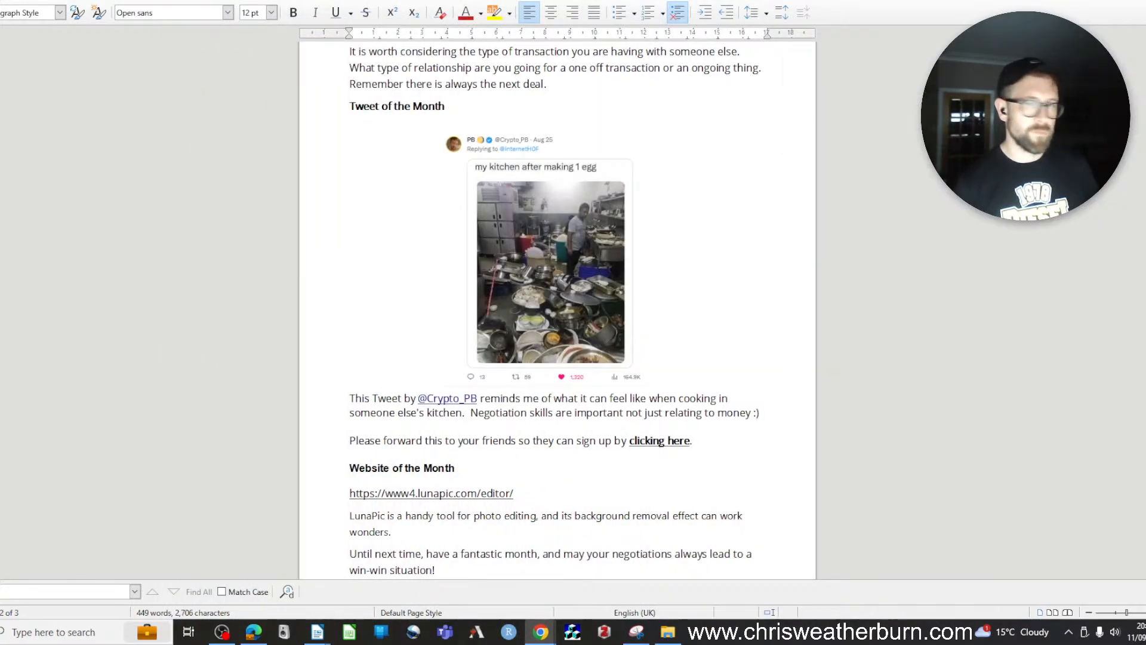
pyautogui.moveTo(733, 33); pyautogui.dragTo(674, 26)
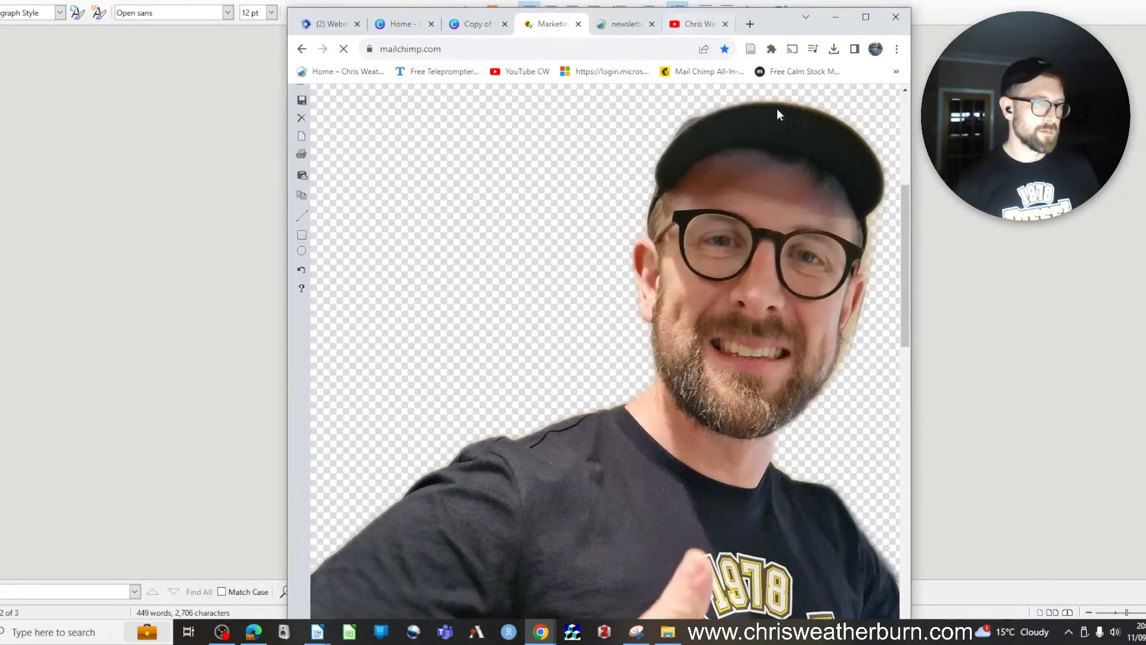
pyautogui.moveTo(910, 157); pyautogui.dragTo(1075, 157)
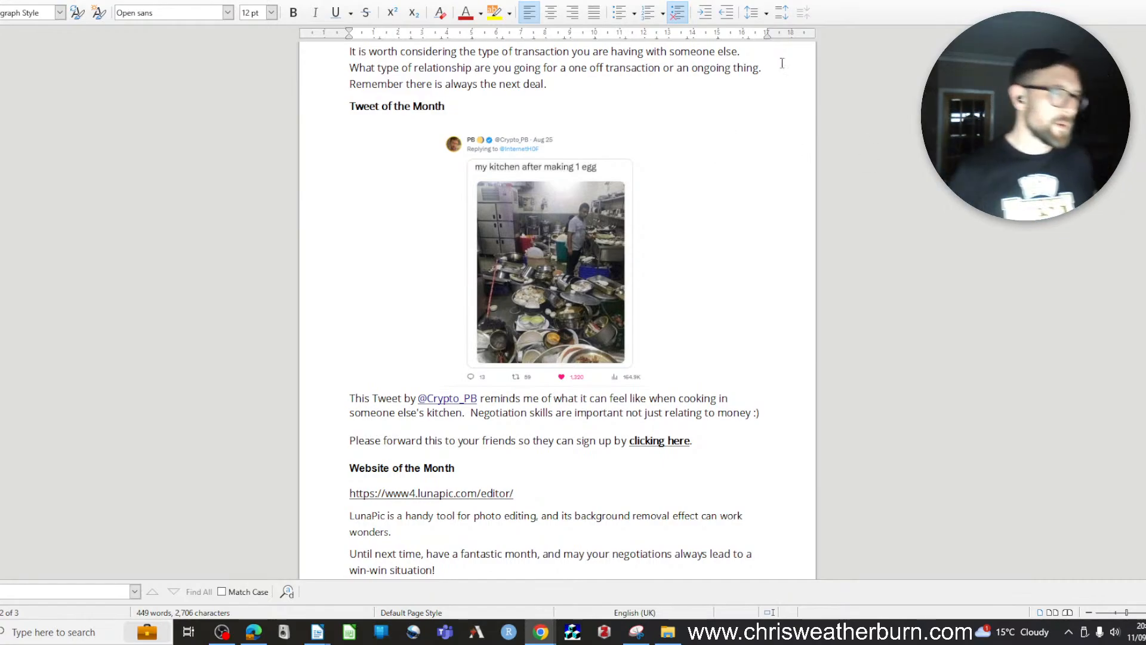
# Move the newsletter window aside and close the ChatGPT window, the previous newsletter and the untitled negotiation notes without saving
pyautogui.moveTo(770, 0); pyautogui.dragTo(405, 0)
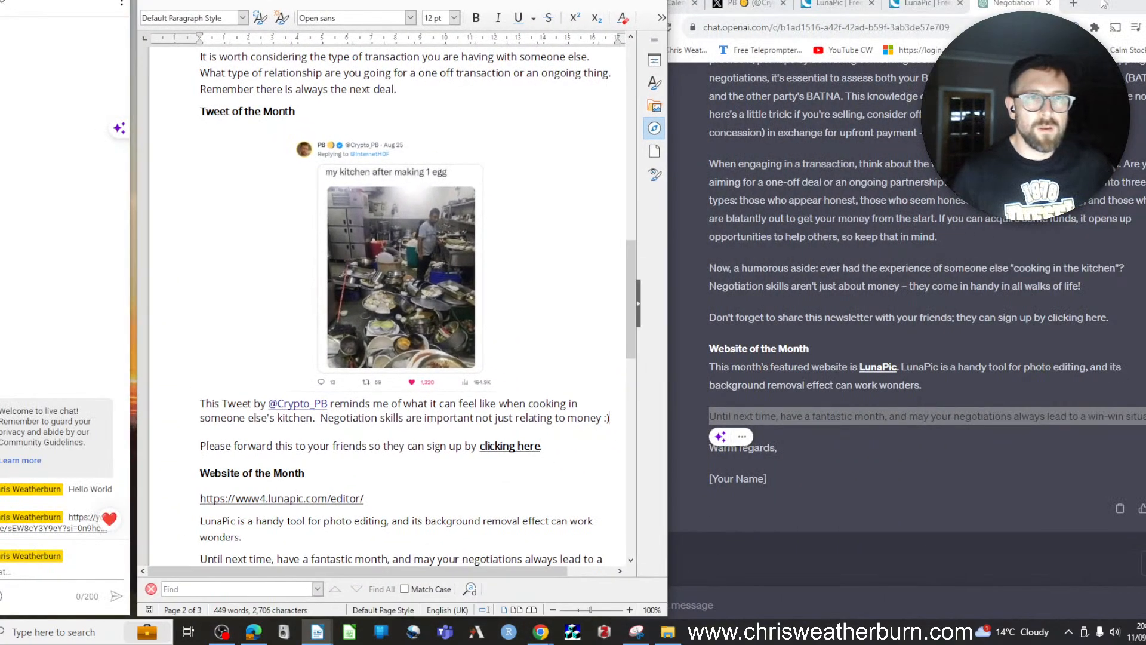
pyautogui.click(1133, 2)
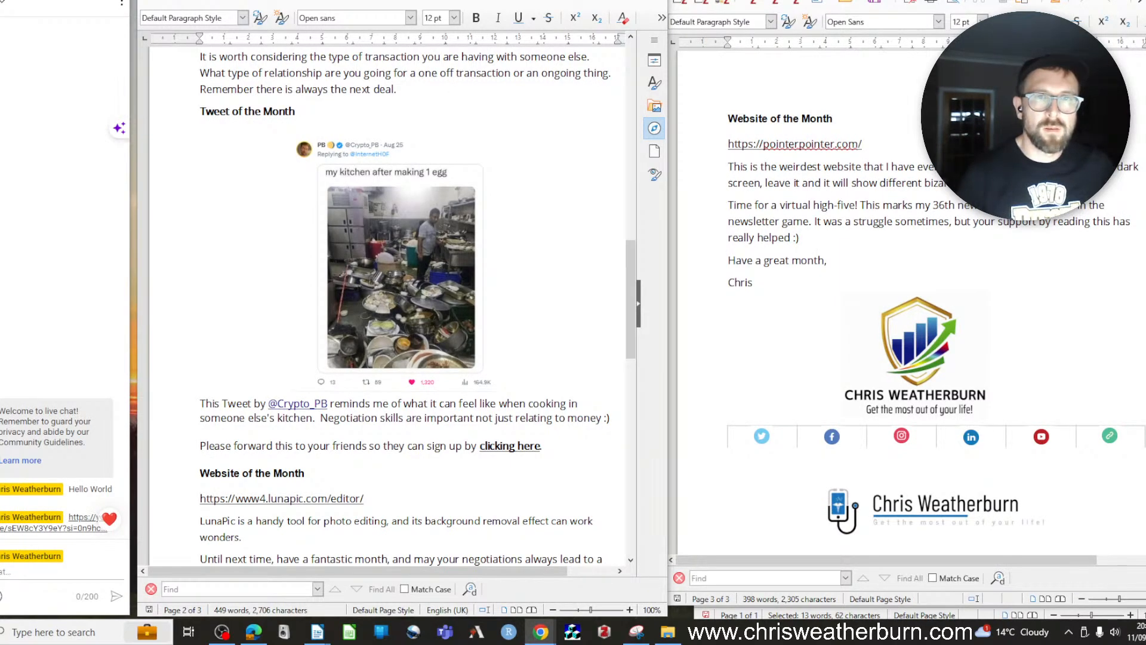
pyautogui.click(1133, 2)
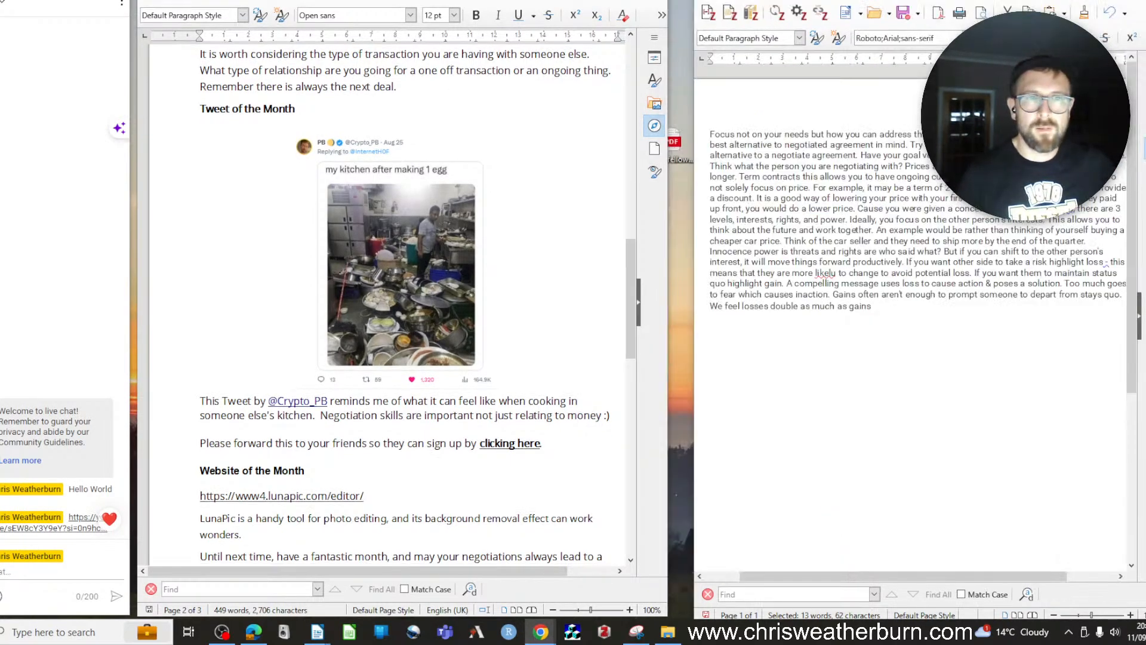
pyautogui.click(1141, 2)
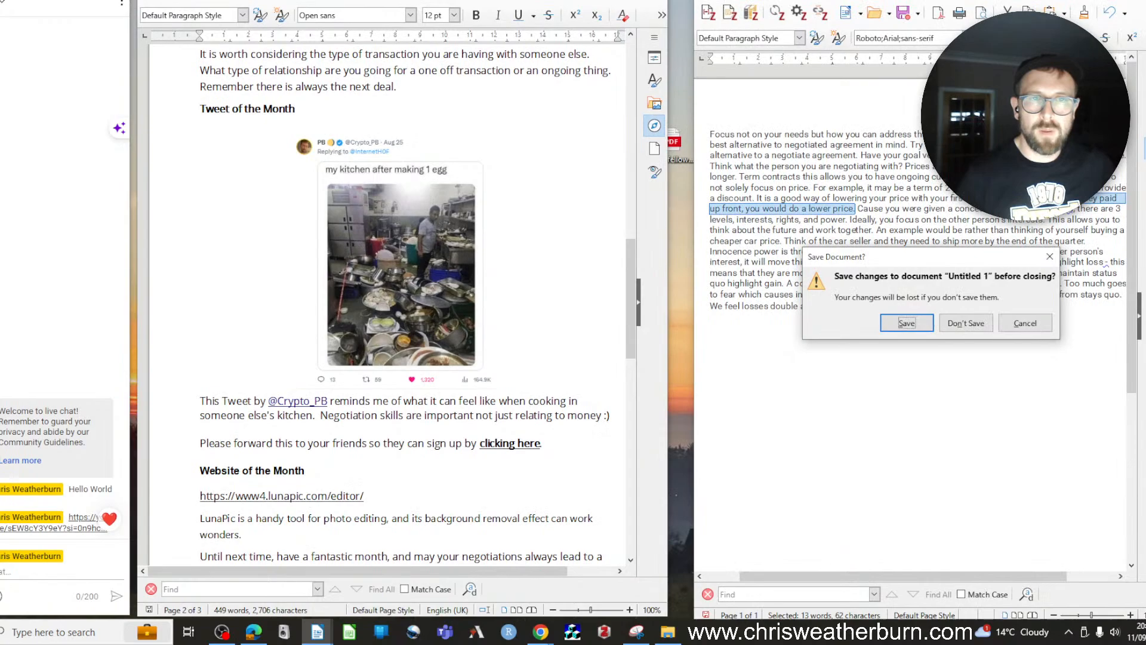
pyautogui.click(988, 325)
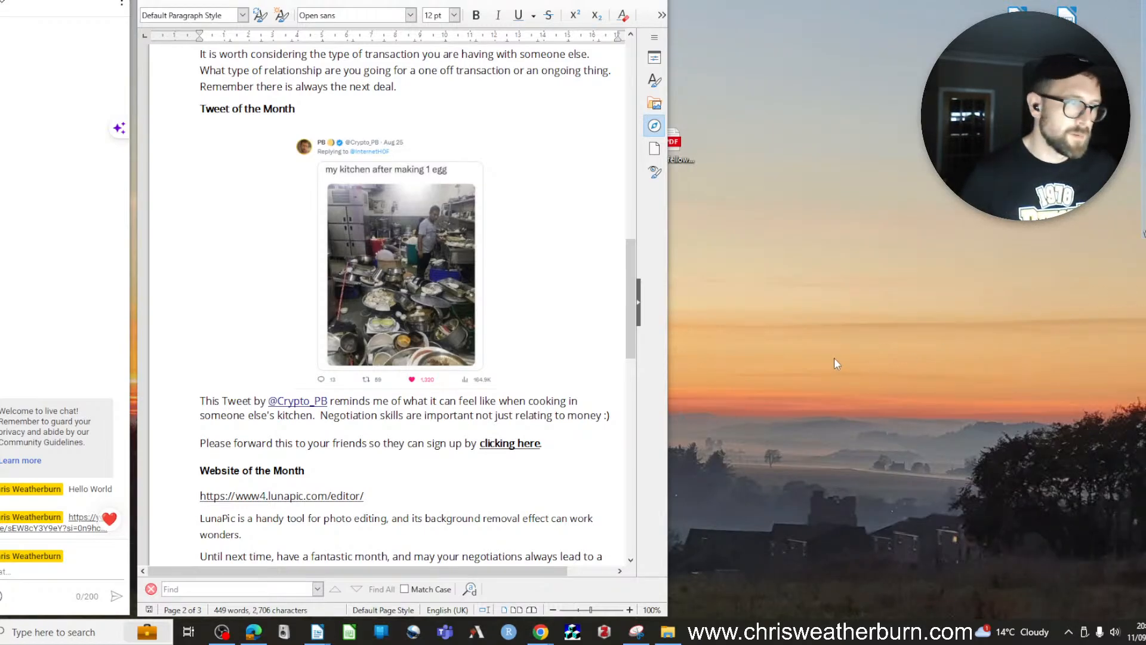
# Place the Chrome window with the Mailchimp draft campaign beside the newsletter document
pyautogui.moveTo(402, 1); pyautogui.dragTo(393, 5)
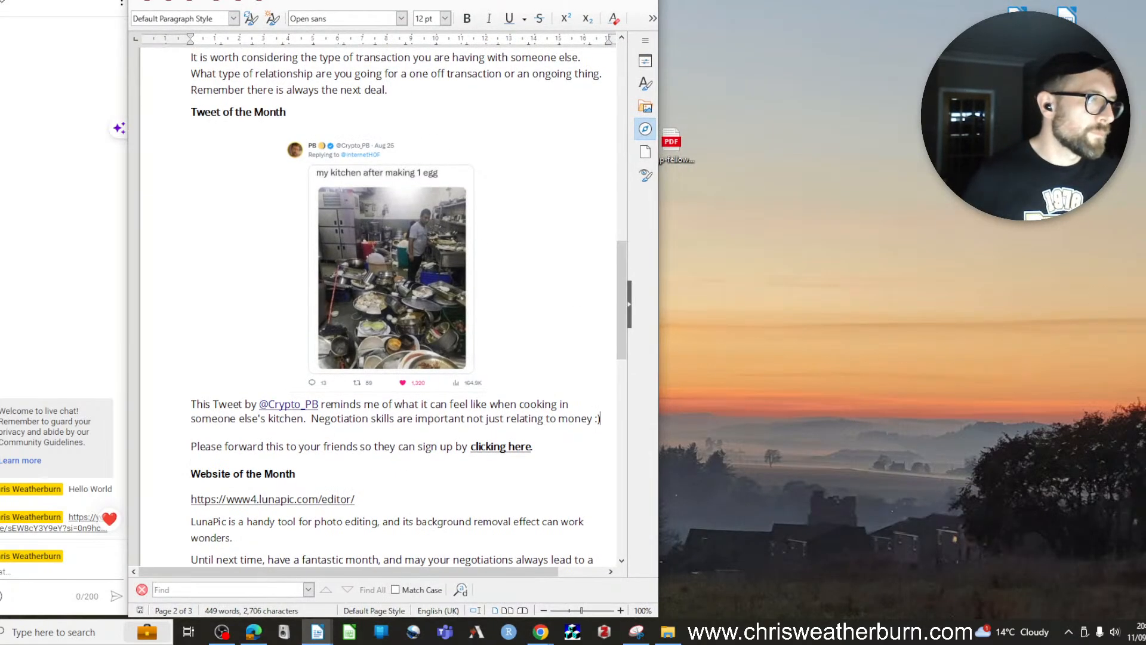
pyautogui.hotkey('alt', 'Tab')
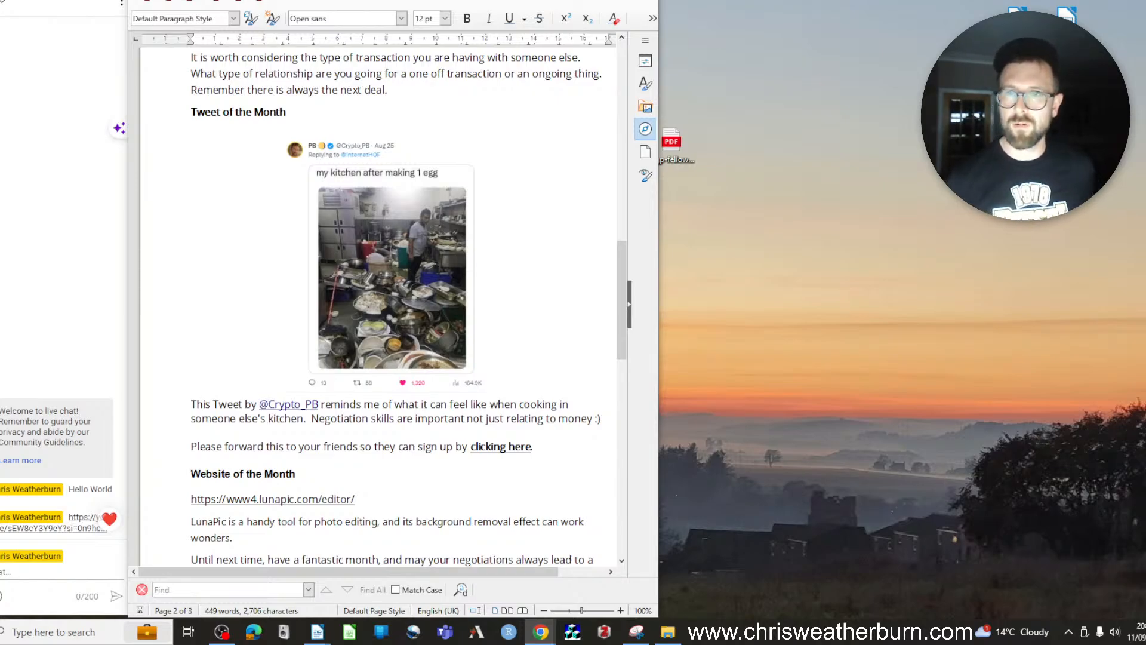
pyautogui.moveTo(1145, 12); pyautogui.dragTo(858, 2)
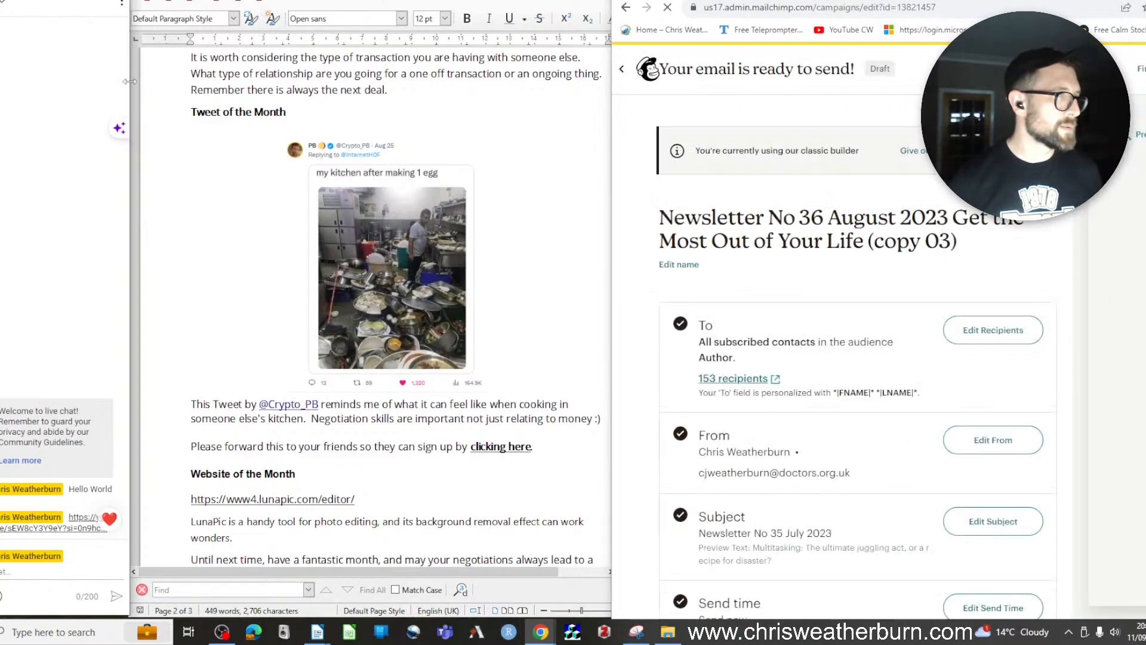
# Reposition the newsletter and Chrome windows side by side, leave the current draft and open the list of all campaigns
pyautogui.moveTo(126, 84); pyautogui.dragTo(101, 100)
pyautogui.moveTo(370, 0); pyautogui.dragTo(295, 9)
pyautogui.moveTo(878, 0); pyautogui.dragTo(758, 0)
pyautogui.scroll(-3, 750, 218)
pyautogui.scroll(-2, 722, 263)
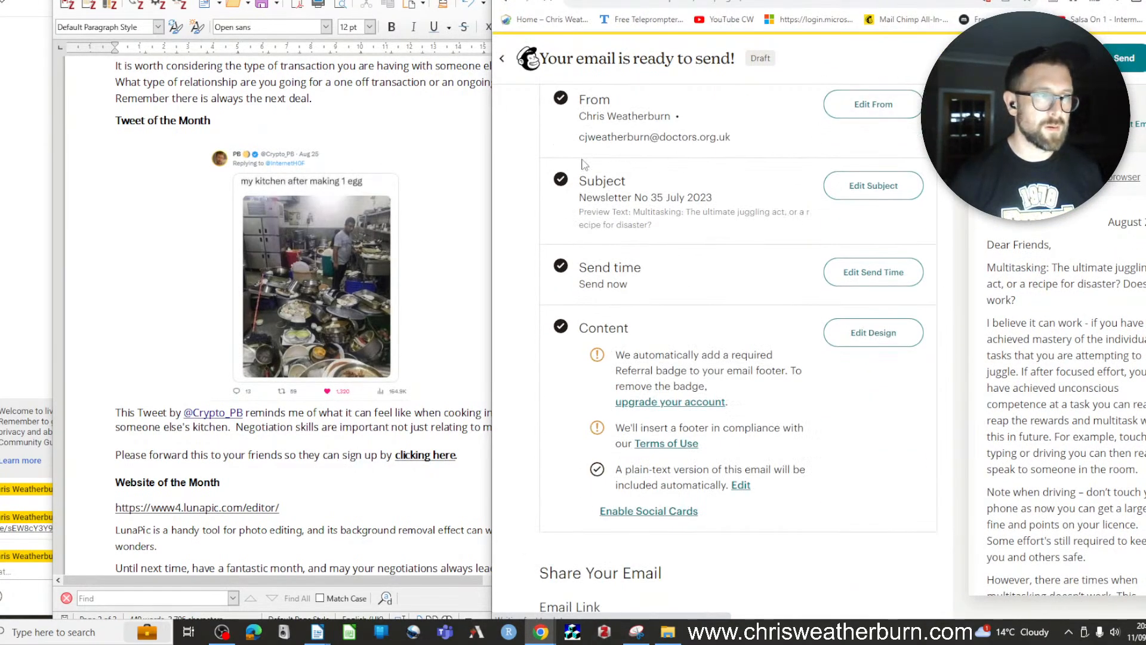
pyautogui.click(502, 58)
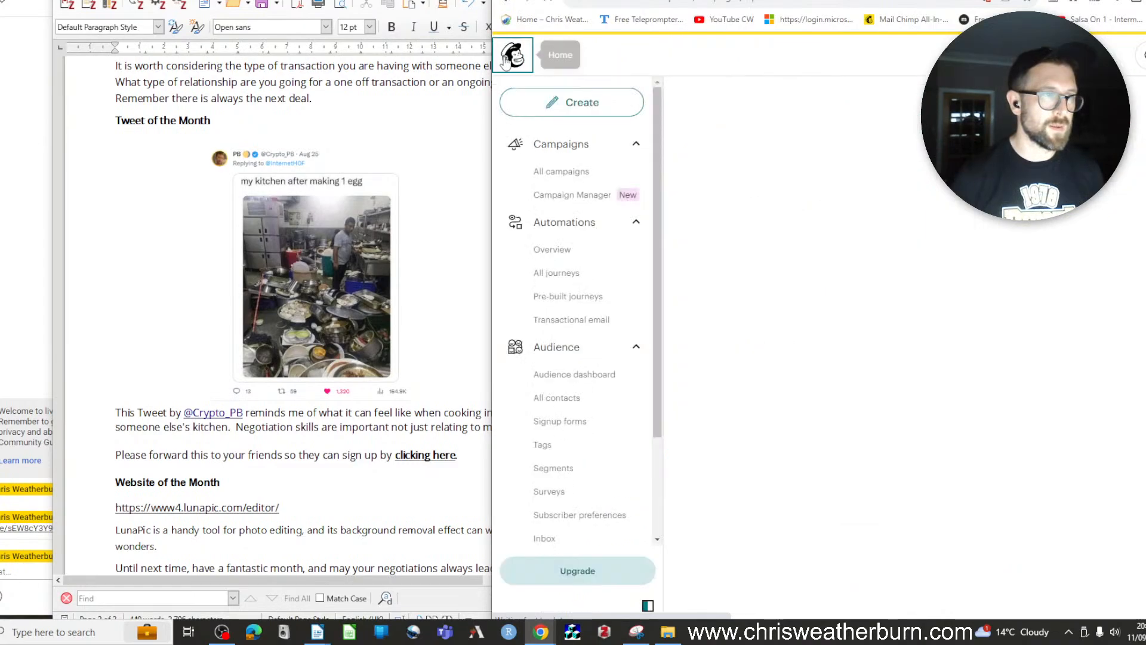
pyautogui.click(599, 174)
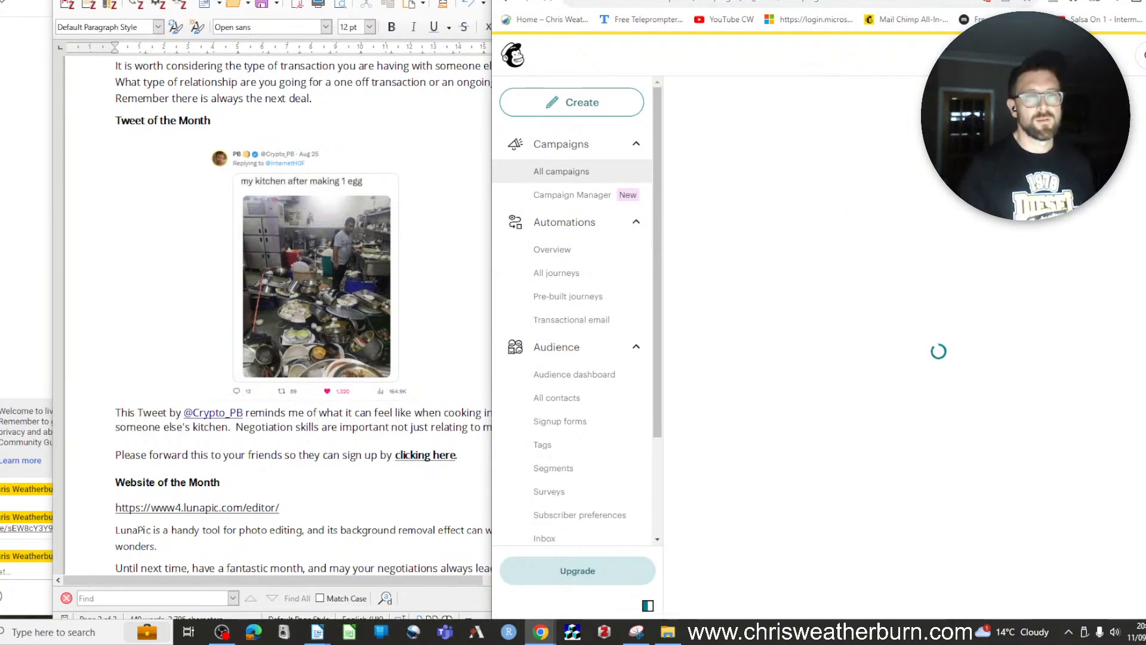
# Replicate the August newsletter campaign and place the Chrome window back beside the newsletter document
pyautogui.moveTo(776, 1); pyautogui.dragTo(1145, 26)
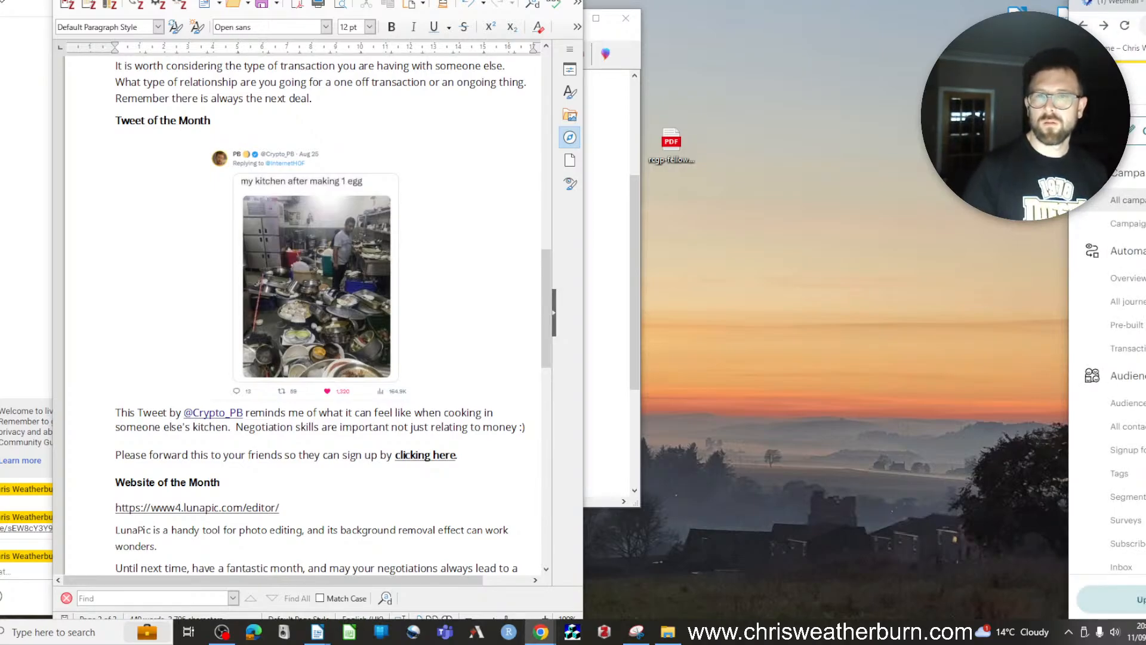
pyautogui.moveTo(1137, 2)
pyautogui.mouseDown()
pyautogui.moveTo(961, 12)
pyautogui.moveTo(652, 0)
pyautogui.moveTo(1115, 1)
pyautogui.mouseUp()
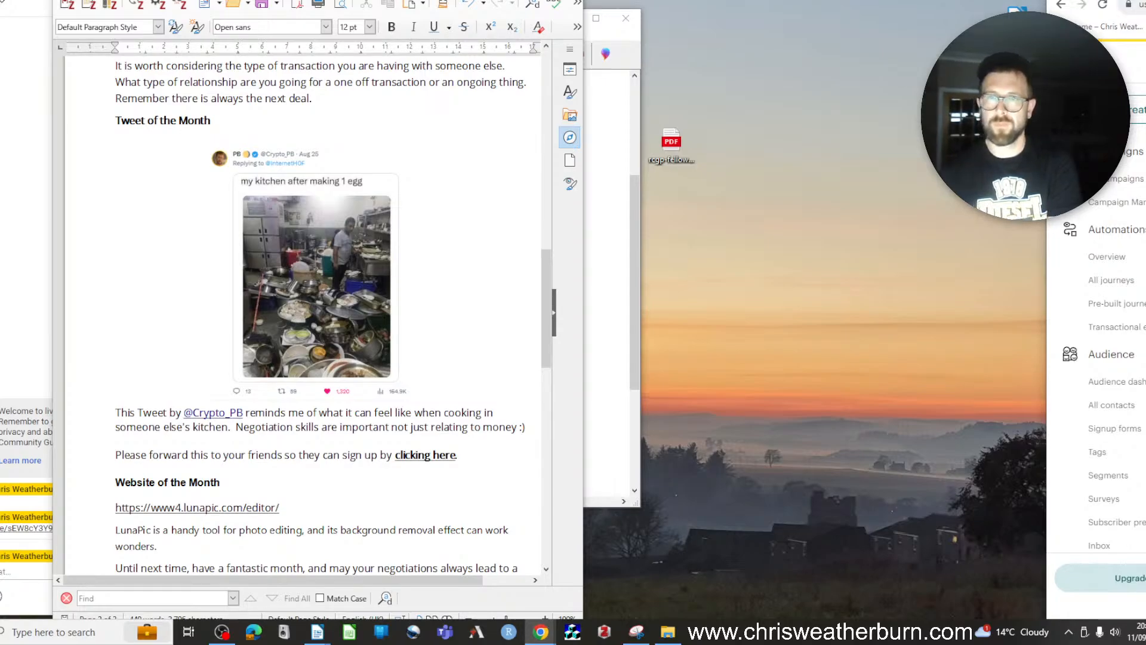
pyautogui.moveTo(1128, 1); pyautogui.dragTo(511, 2)
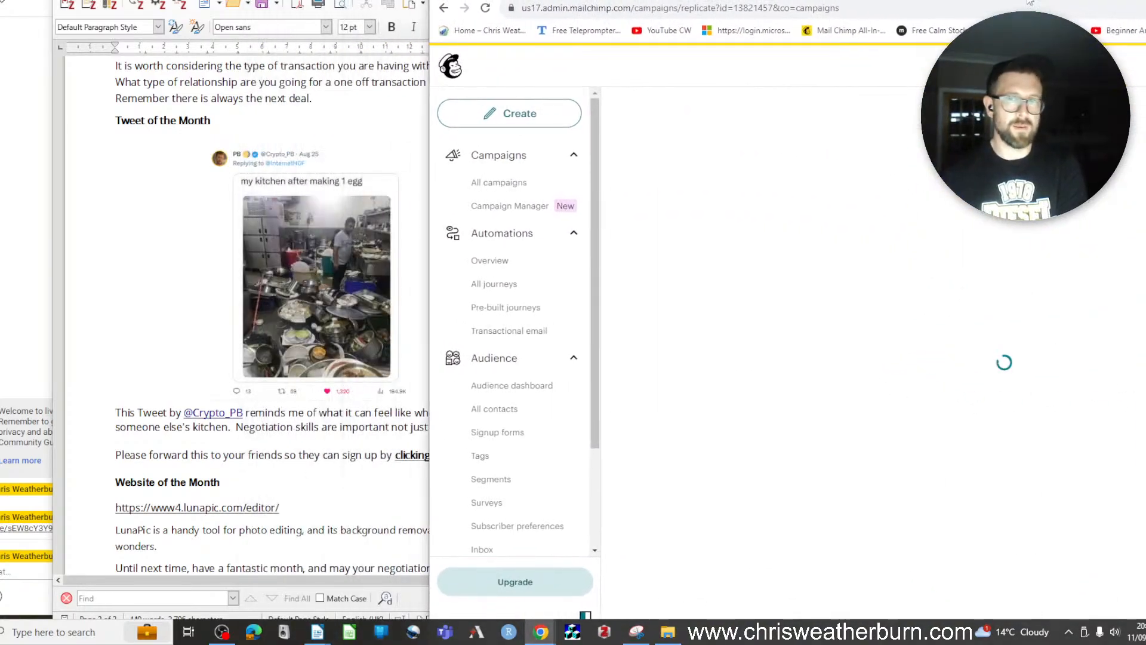
pyautogui.moveTo(1145, 323); pyautogui.dragTo(1145, 322)
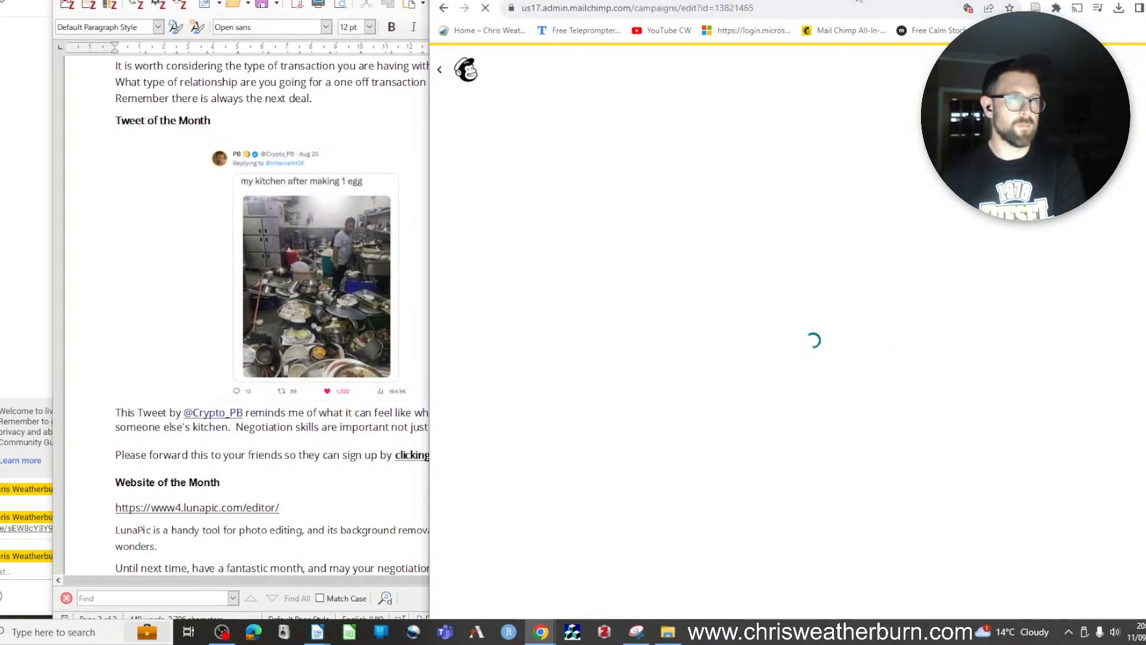
pyautogui.moveTo(858, 1); pyautogui.dragTo(901, 0)
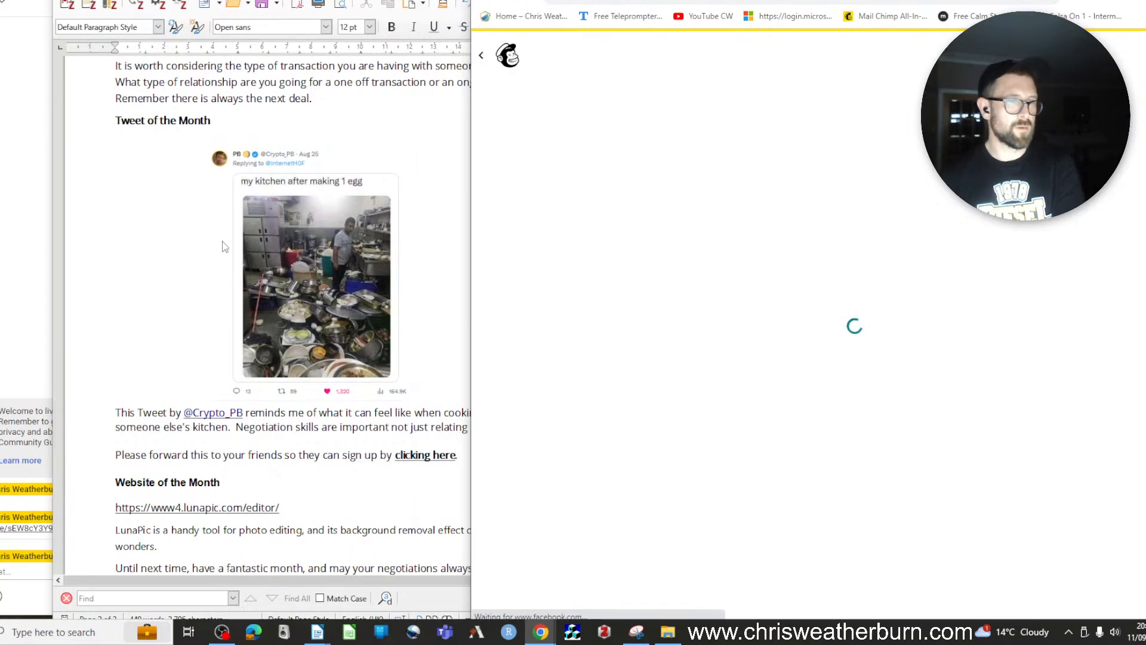
# Save the Tweet of the Month image from the newsletter to the Desktop as a PNG named "4tteragdga", keeping the default PNG options
pyautogui.scroll(4, 224, 246)
pyautogui.click(271, 321)
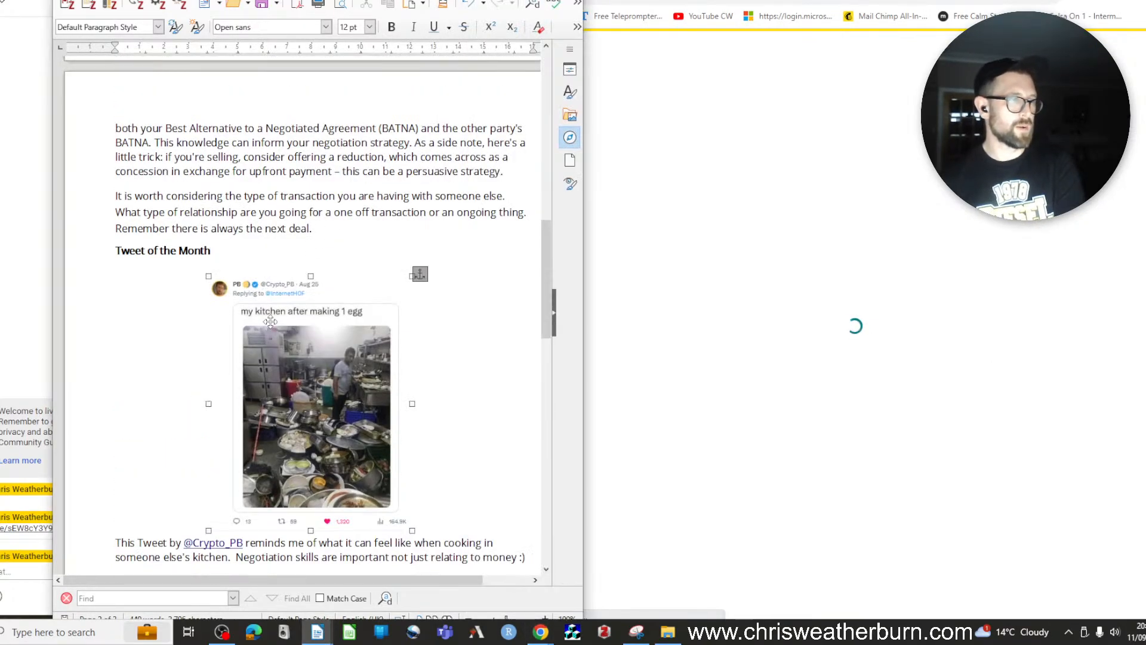
pyautogui.rightClick(271, 321)
pyautogui.click(332, 443)
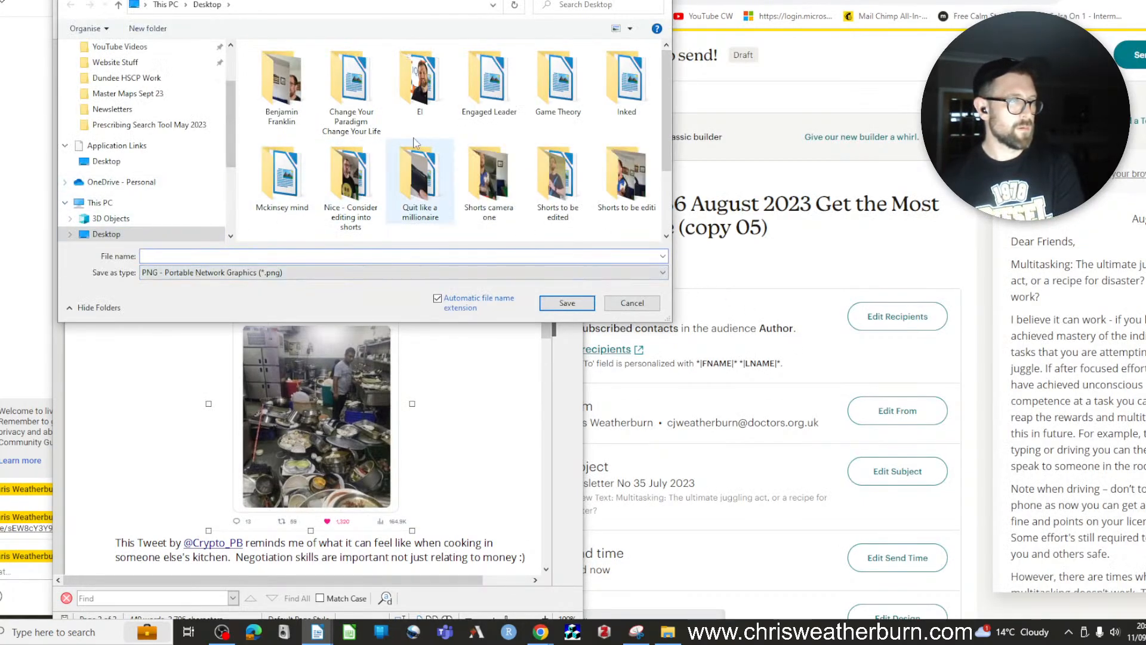
pyautogui.click(211, 257)
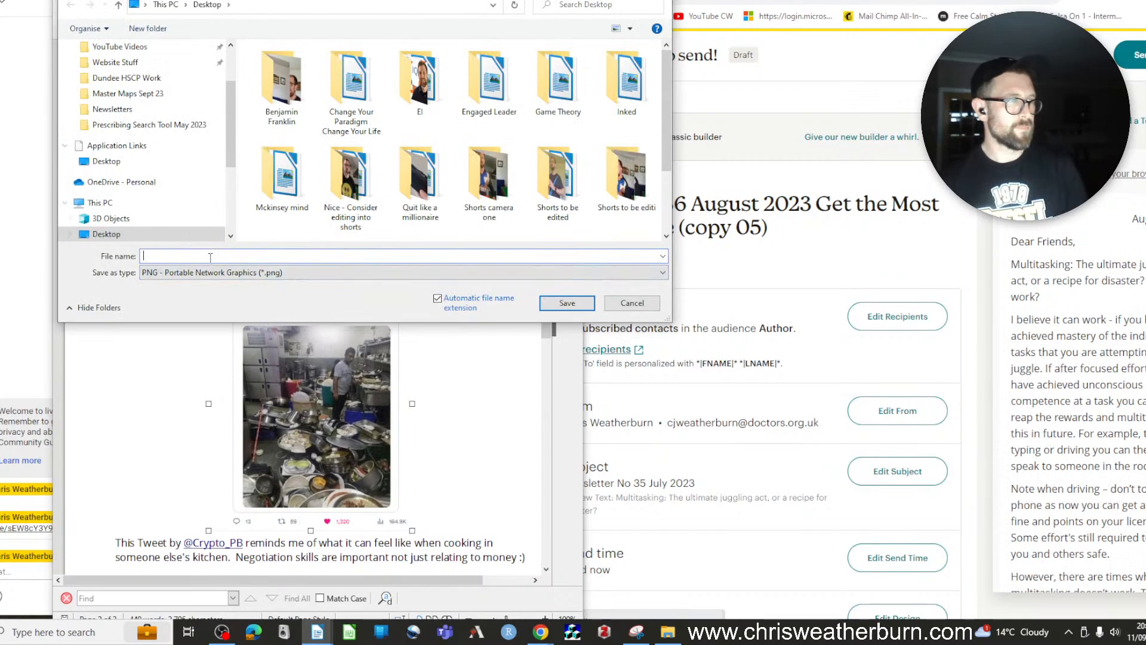
pyautogui.write('4thimage')
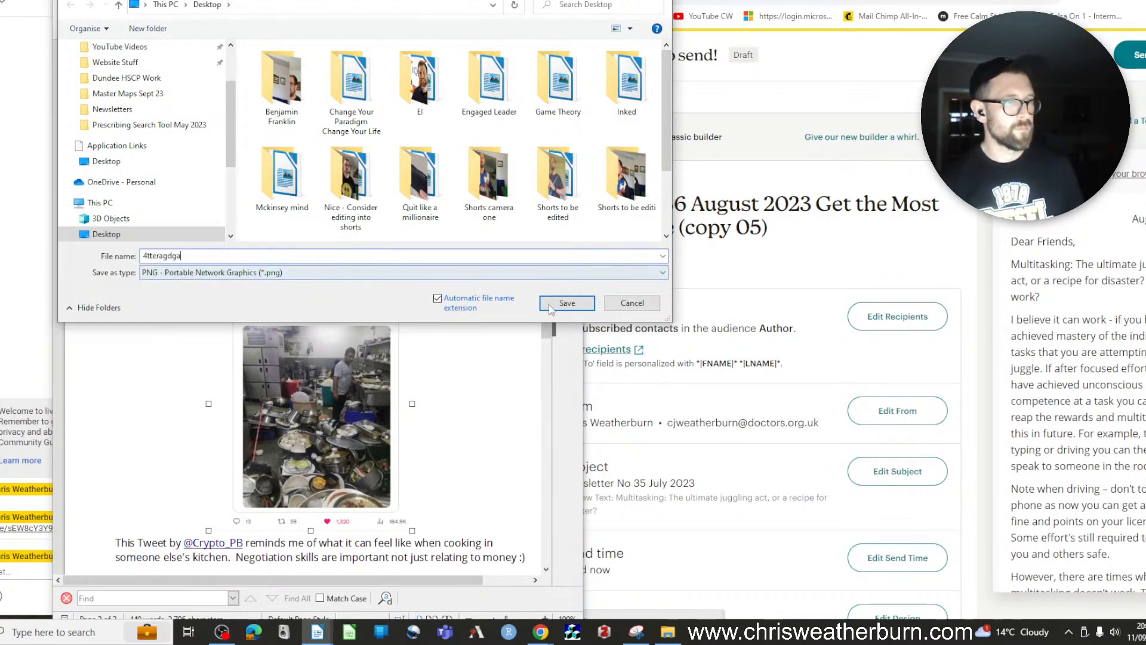
pyautogui.click(568, 304)
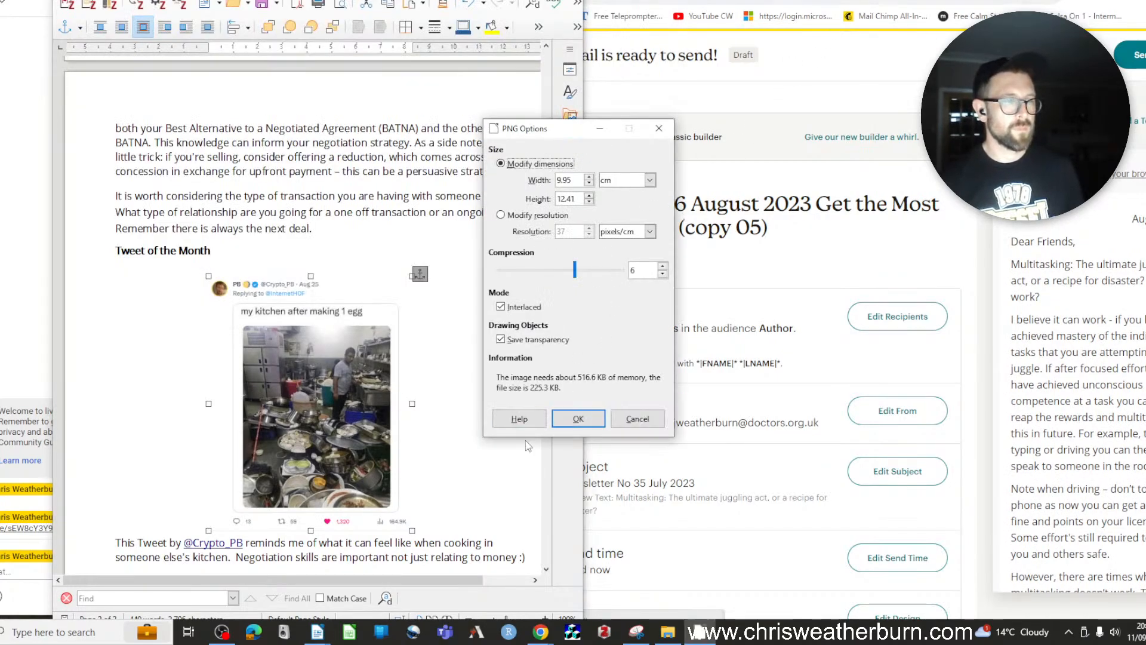
pyautogui.click(578, 419)
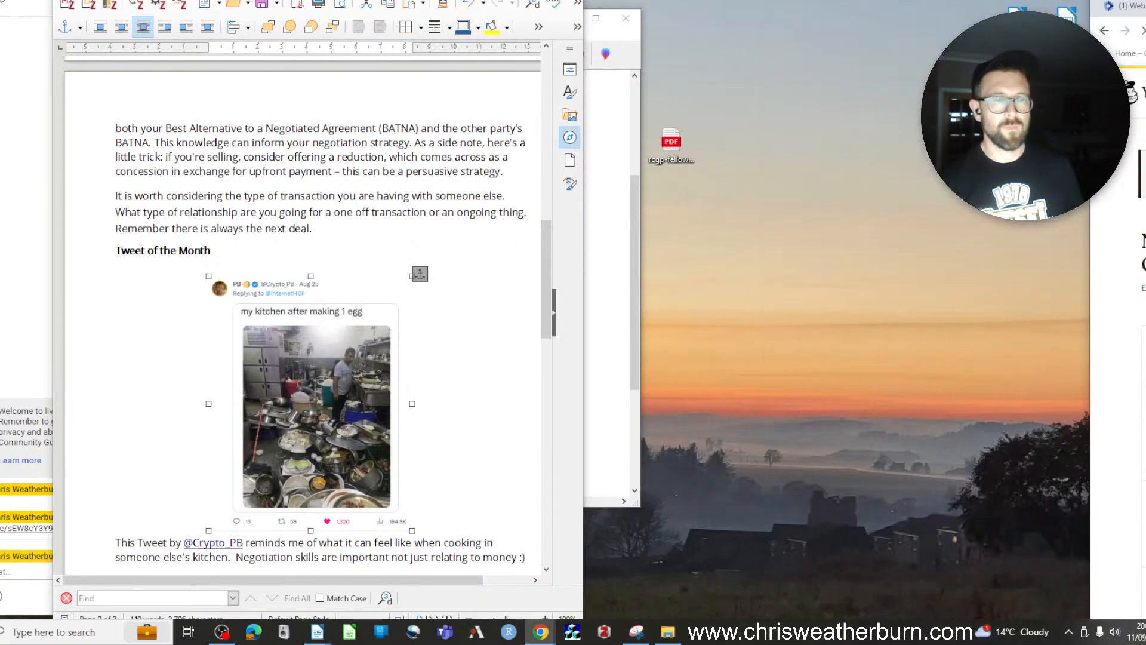
# Bring the Chrome window back into view and change the number and month in the copied campaign's name to "37 September"
pyautogui.moveTo(1145, 5); pyautogui.dragTo(742, 1)
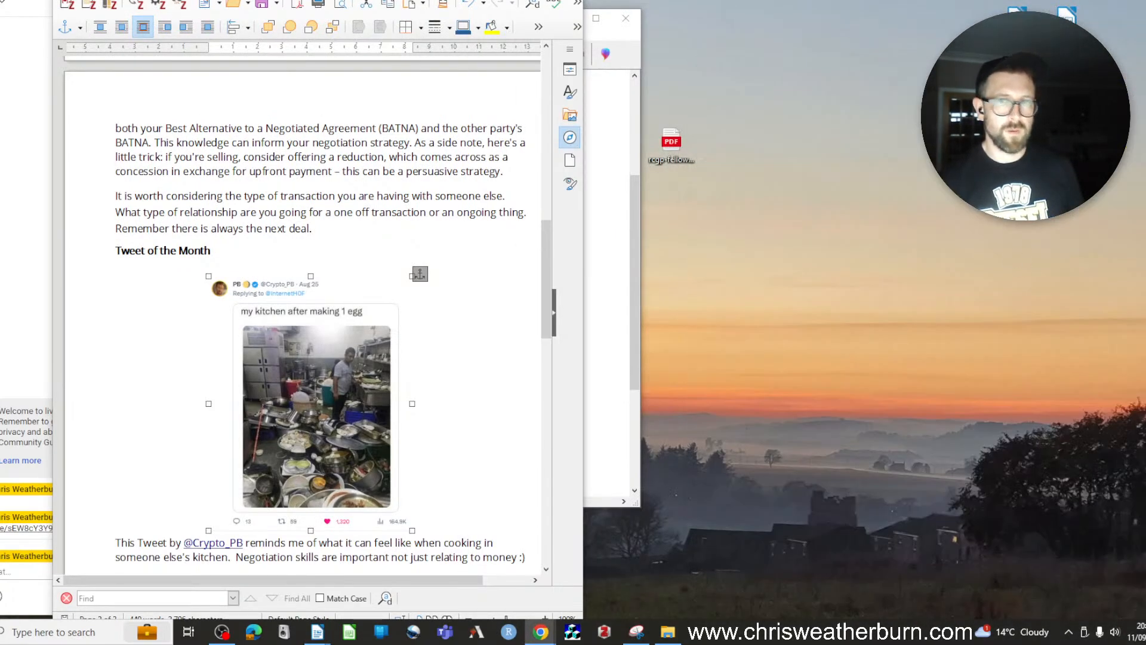
pyautogui.moveTo(1145, 173); pyautogui.dragTo(931, 88)
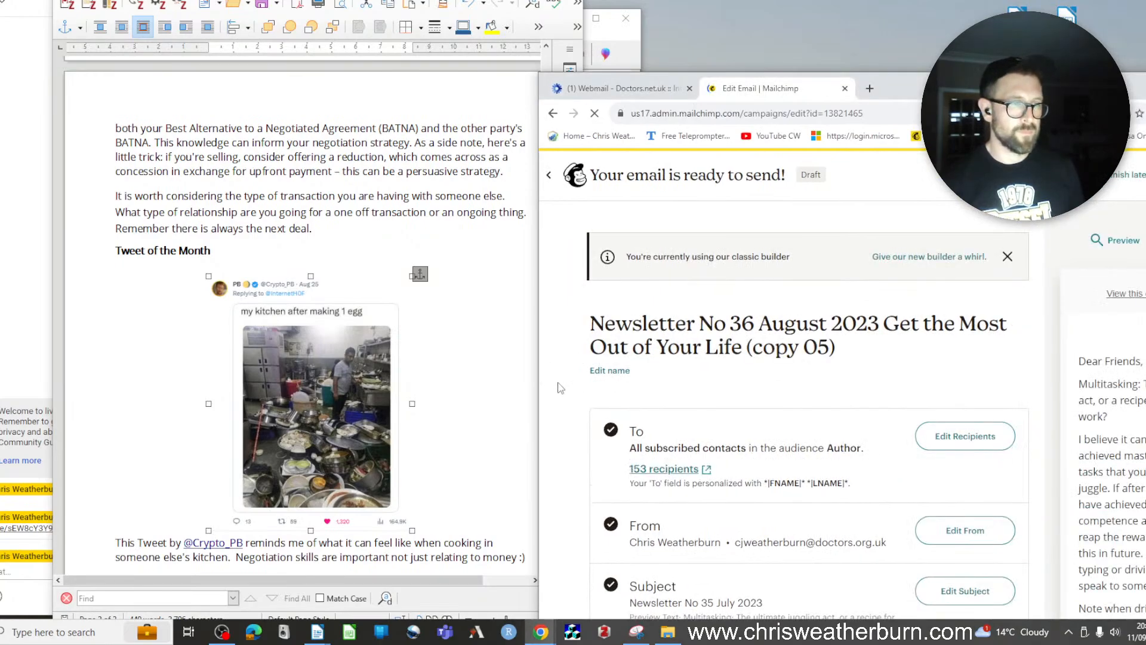
pyautogui.click(609, 370)
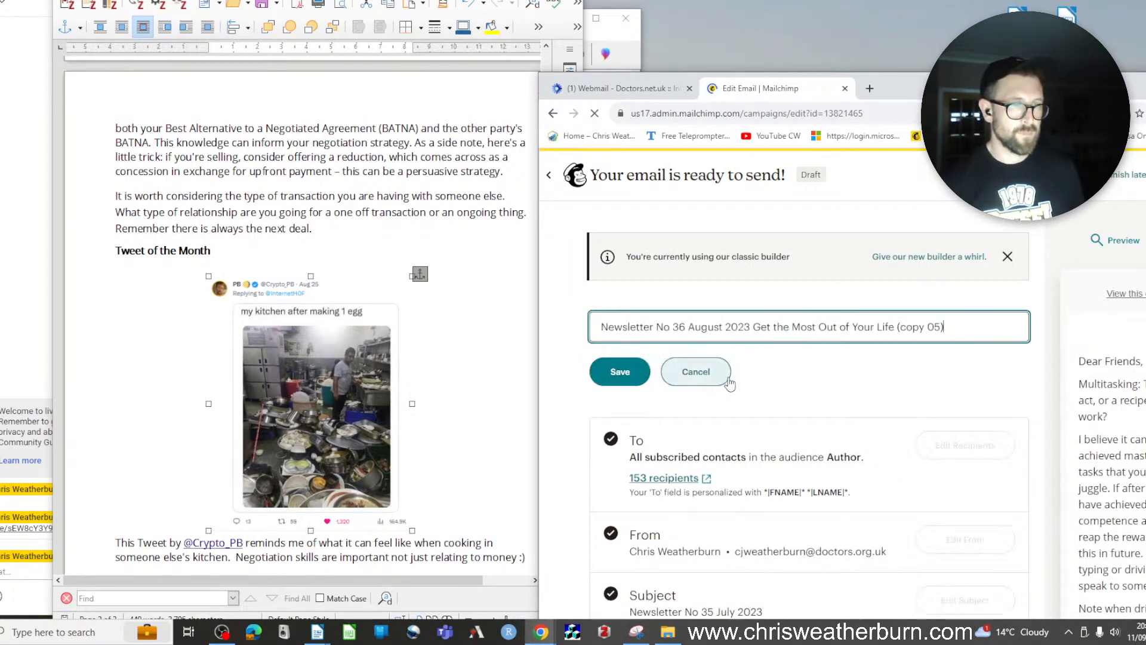
pyautogui.click(686, 326)
pyautogui.press('BackSpace')
pyautogui.write('5')
pyautogui.write(' Septembe')
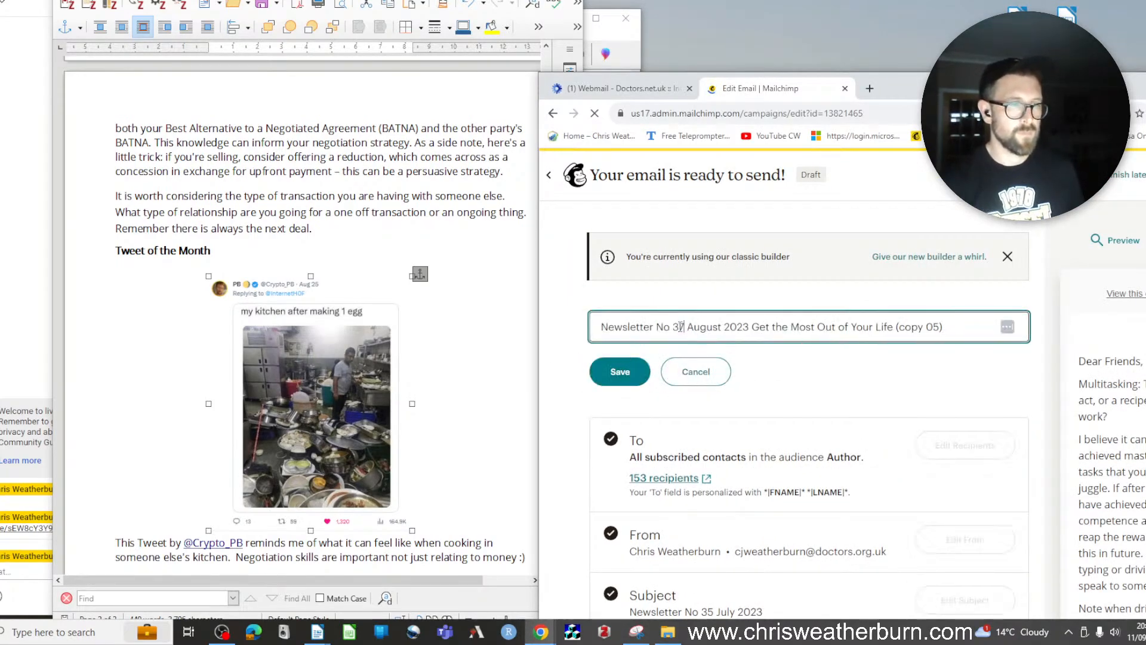
pyautogui.write('r')
pyautogui.press('Delete')
pyautogui.press('Delete')
pyautogui.press('Delete')
pyautogui.press('Delete')
pyautogui.press('Delete')
pyautogui.press('Delete')
pyautogui.press('Delete')
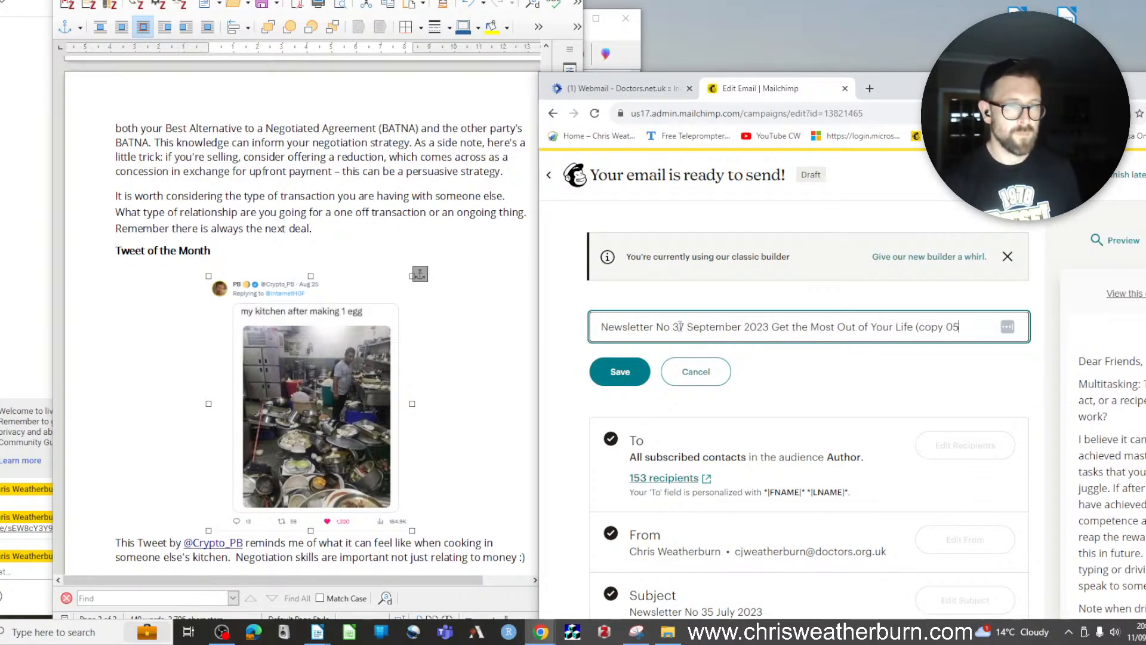
# Remove the "(copy 05)" suffix so the campaign name reads "Newsletter No 37 September 2023 Get the Most Out of Your Life"
pyautogui.press('BackSpace')
pyautogui.press('BackSpace')
pyautogui.press('BackSpace')
pyautogui.press('BackSpace')
pyautogui.press('BackSpace')
pyautogui.press('BackSpace')
pyautogui.press('BackSpace')
pyautogui.press('BackSpace')
pyautogui.press('BackSpace')
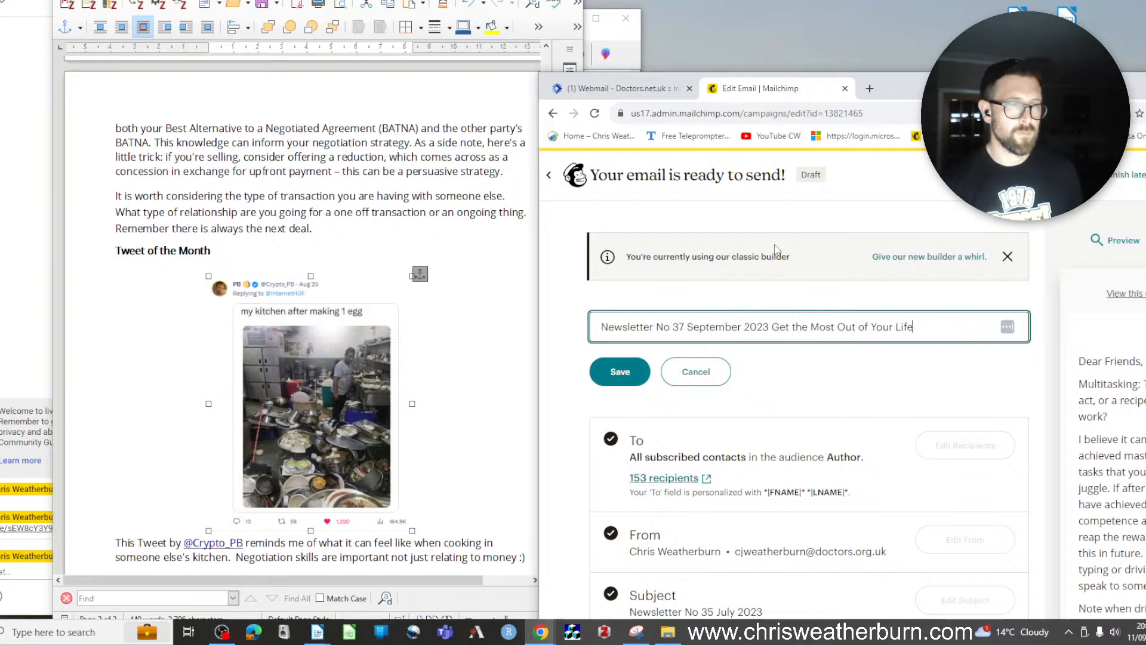
# Reposition the Chrome window and examine the campaign's recipients, sender, subject, send time and content settings
pyautogui.moveTo(974, 94); pyautogui.dragTo(1034, 2)
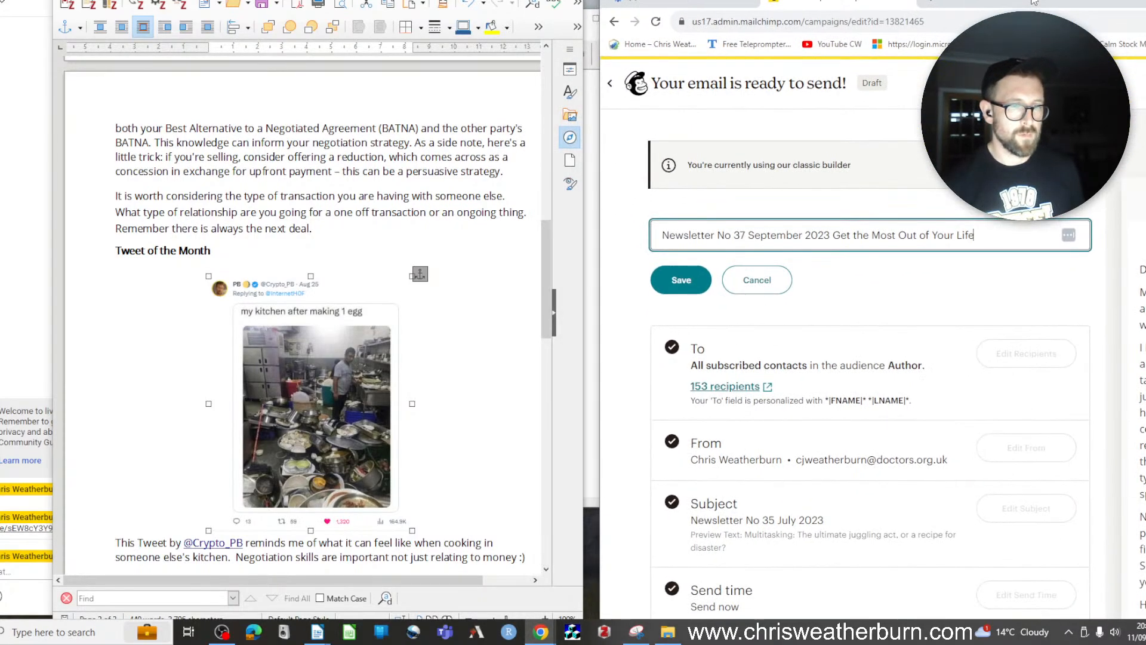
pyautogui.scroll(-2, 855, 411)
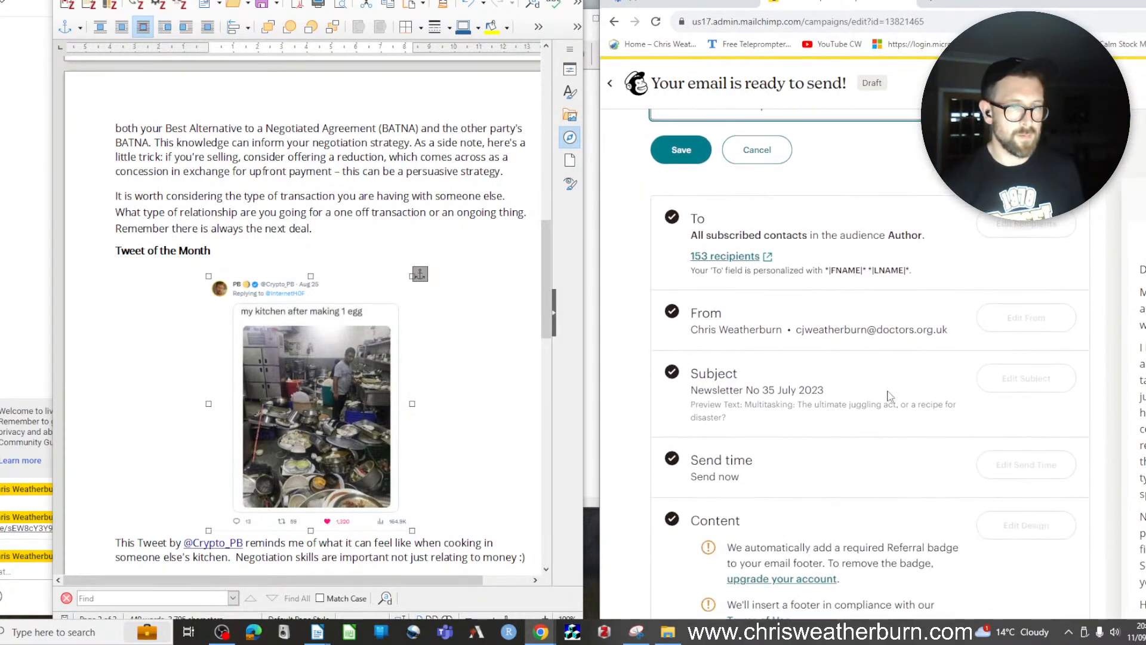
pyautogui.click(851, 403)
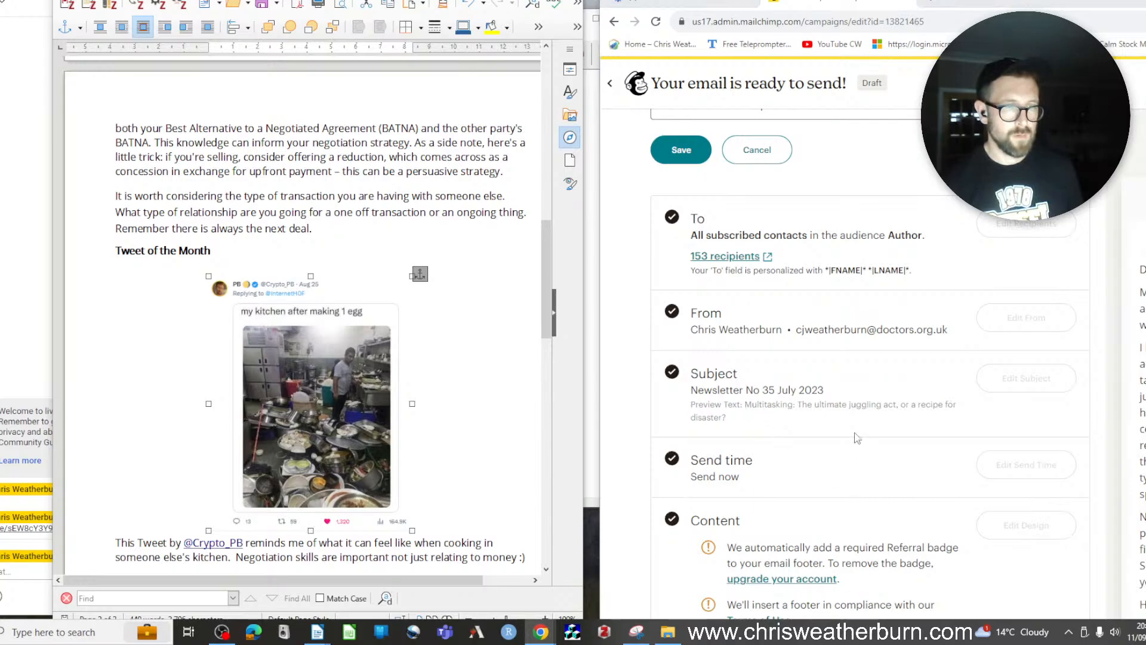
pyautogui.scroll(-1, 857, 438)
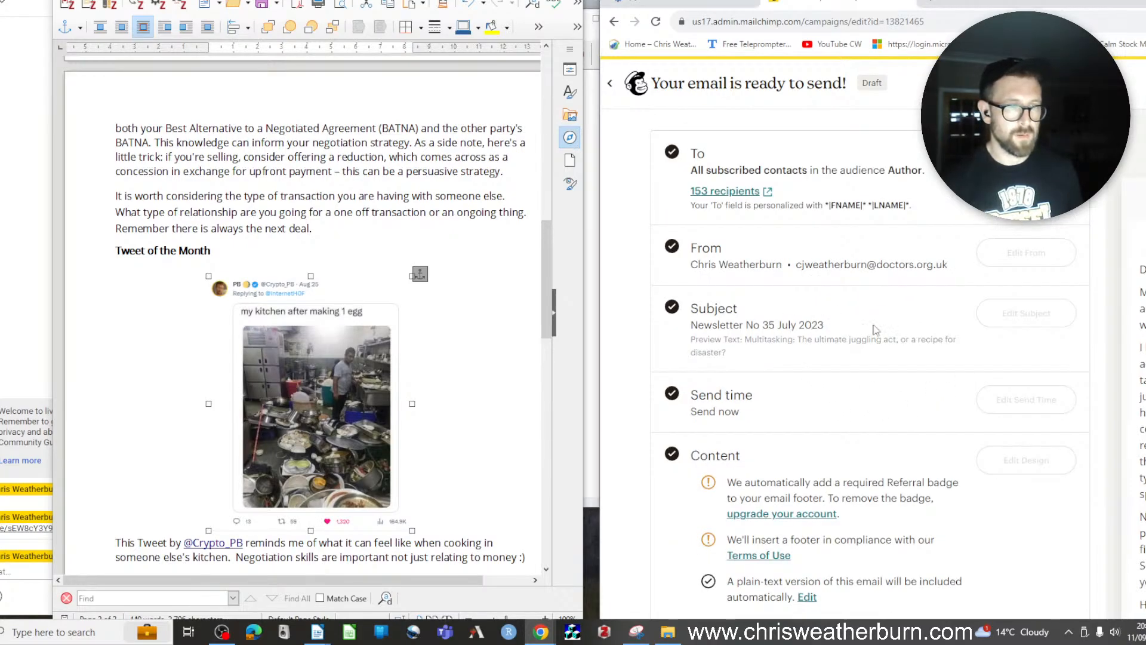
pyautogui.scroll(-2, 888, 340)
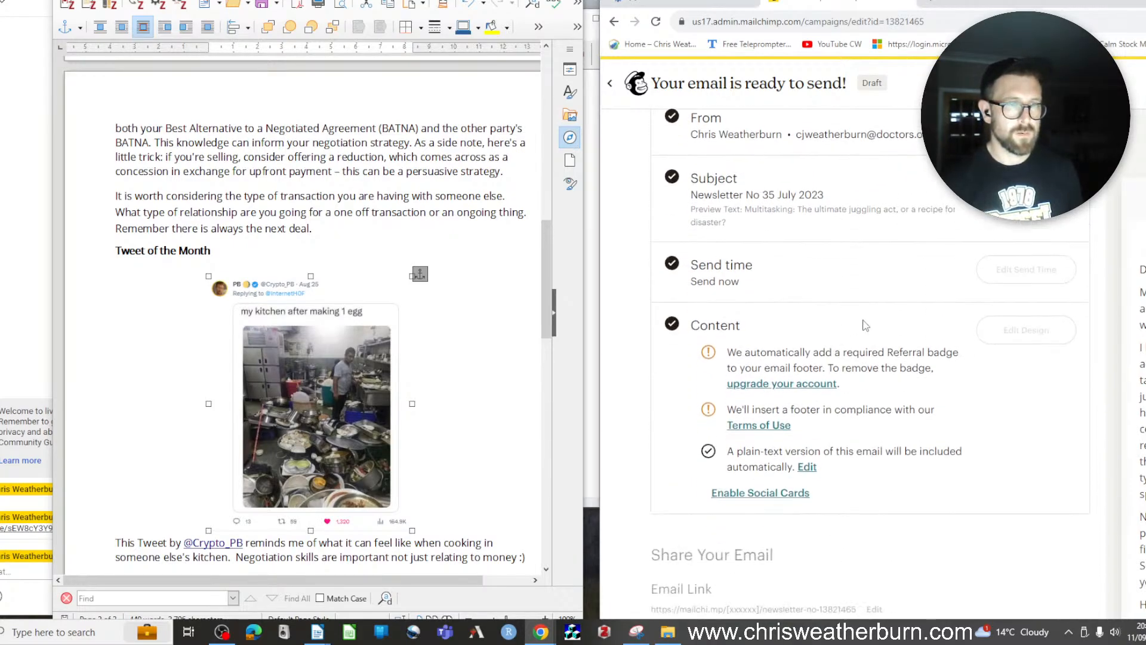
pyautogui.scroll(2, 868, 336)
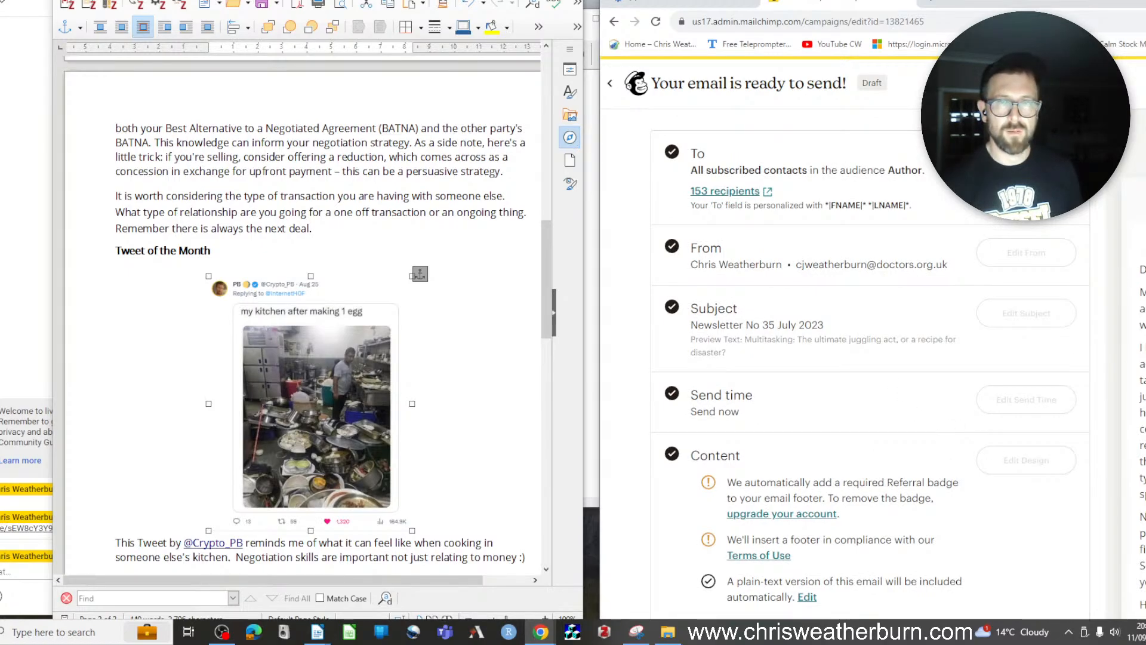
pyautogui.moveTo(1117, 2); pyautogui.dragTo(1001, 0)
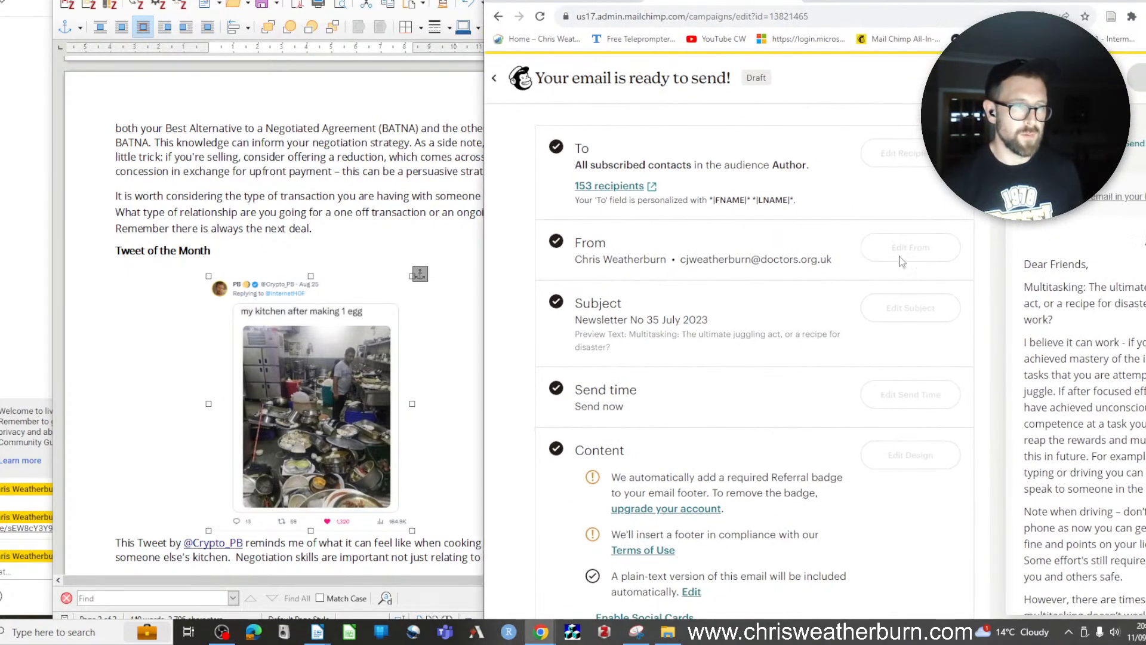
pyautogui.scroll(3, 929, 328)
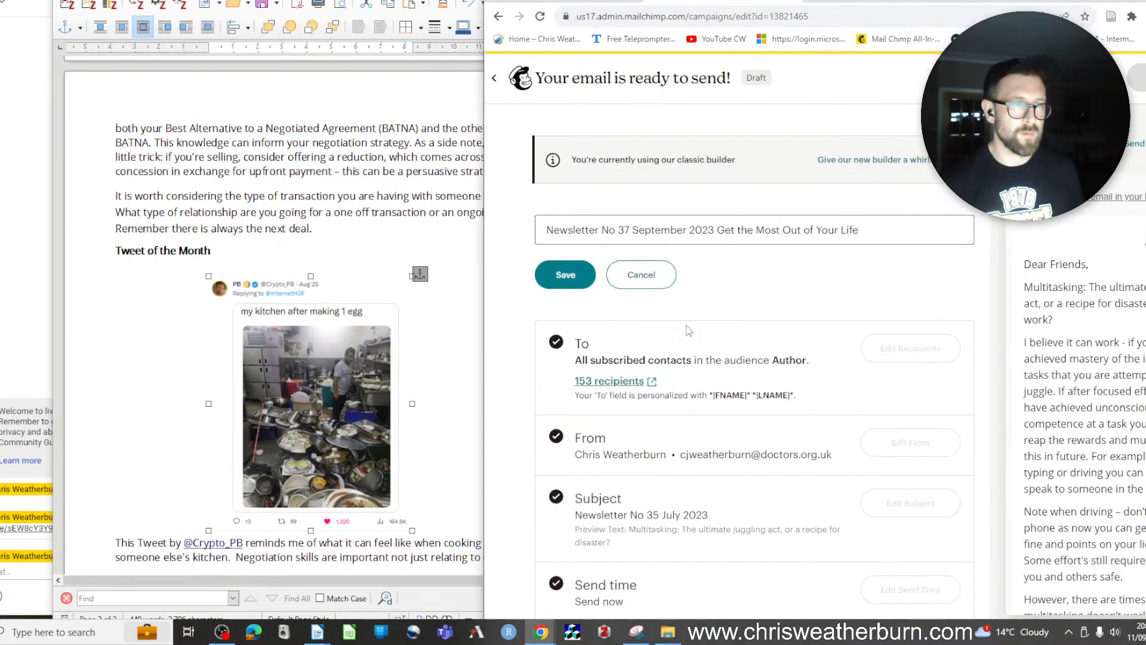
# Save the new campaign name, checking the email link and social post settings further down the page
pyautogui.click(571, 287)
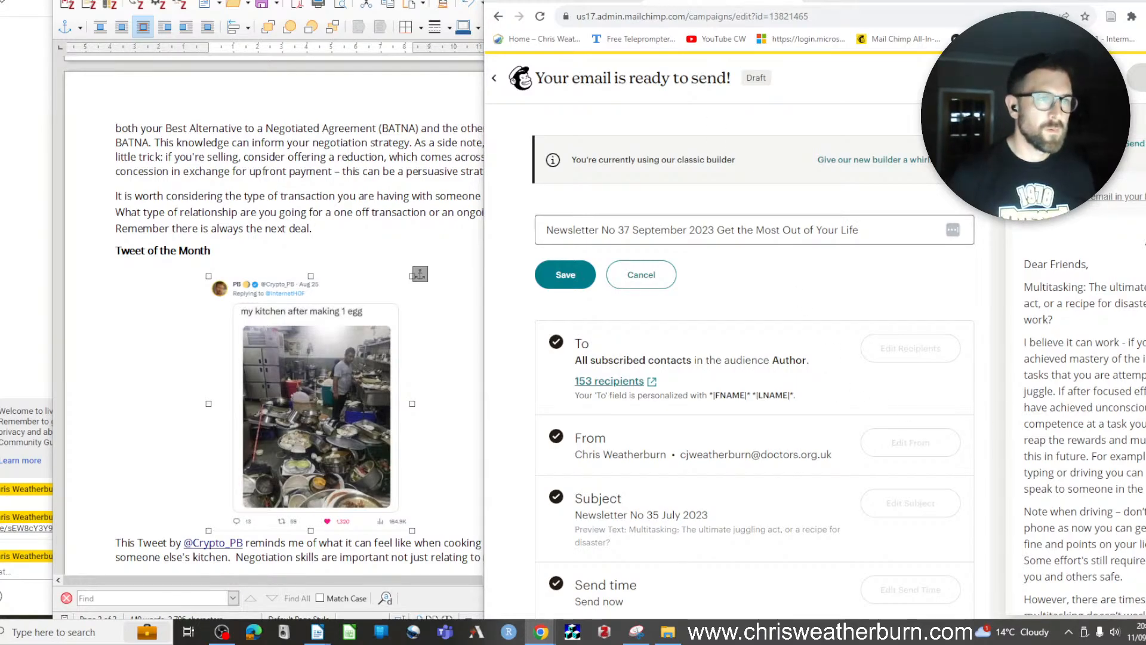
pyautogui.scroll(-1, 812, 239)
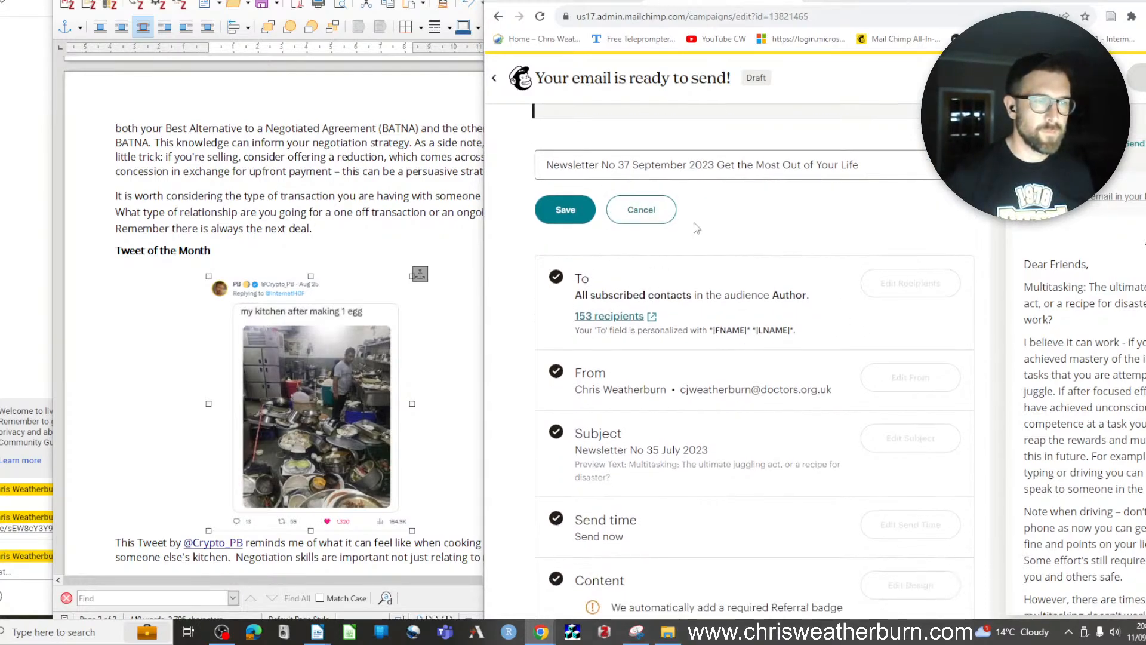
pyautogui.scroll(1, 782, 223)
pyautogui.scroll(-17, 746, 268)
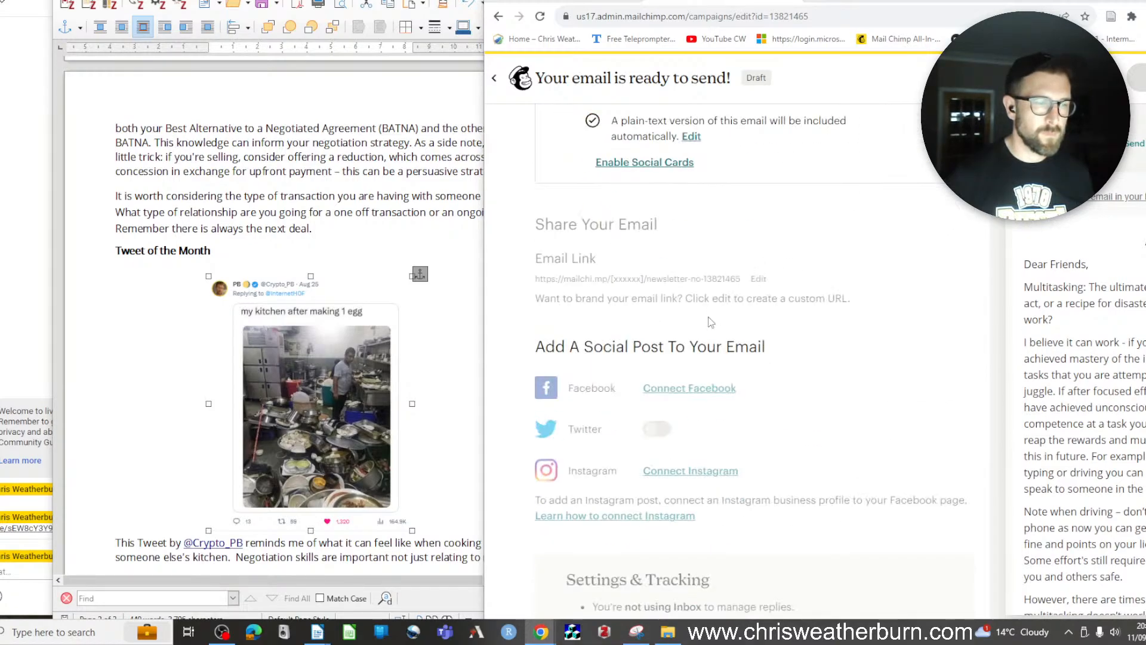
pyautogui.scroll(10, 710, 322)
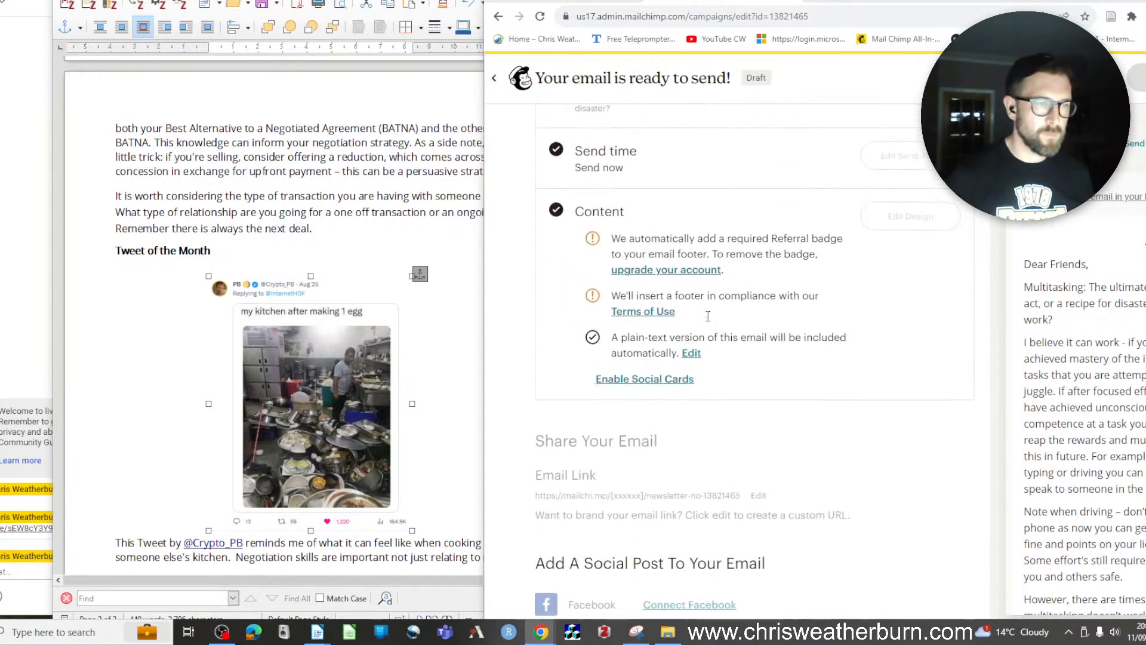
pyautogui.scroll(1, 710, 327)
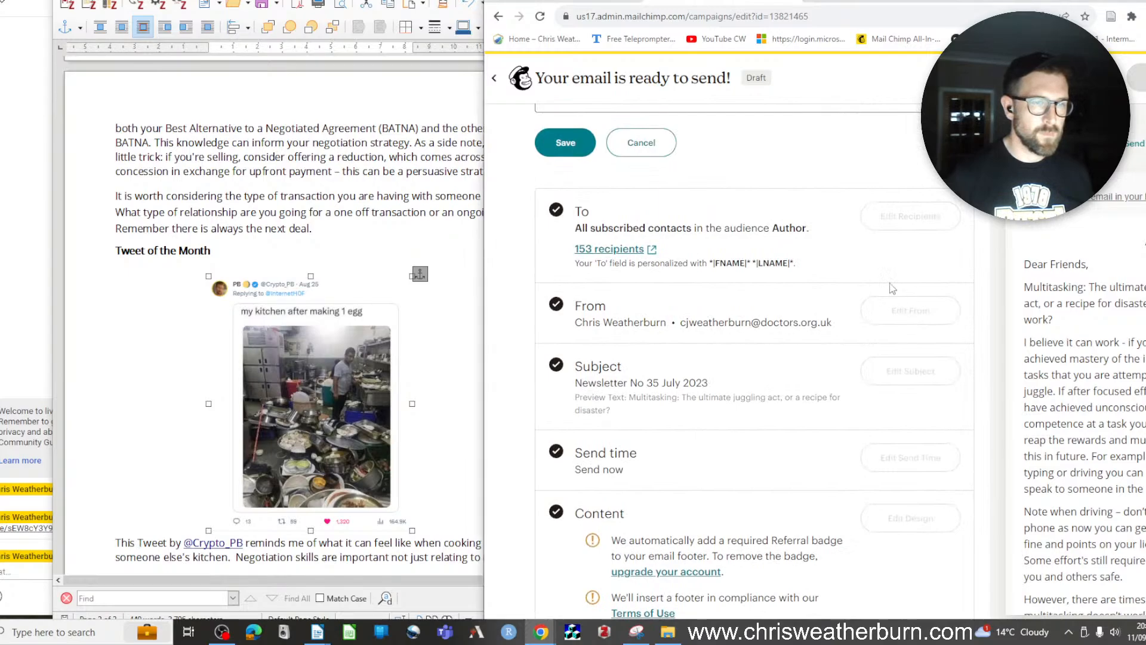
pyautogui.scroll(2, 835, 251)
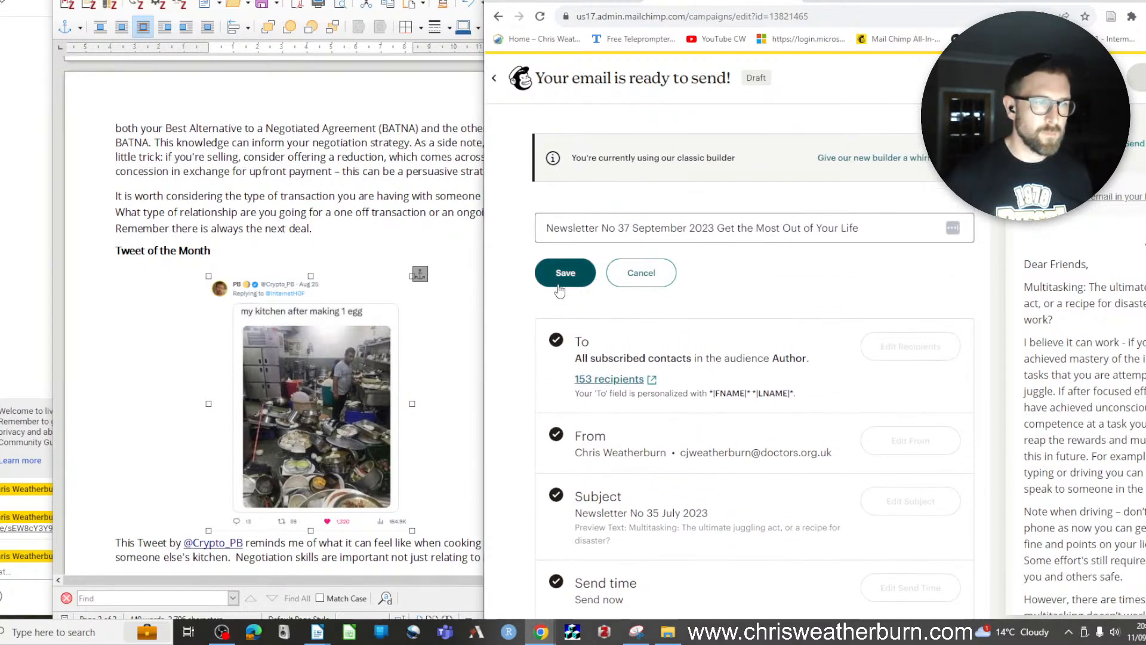
pyautogui.click(559, 288)
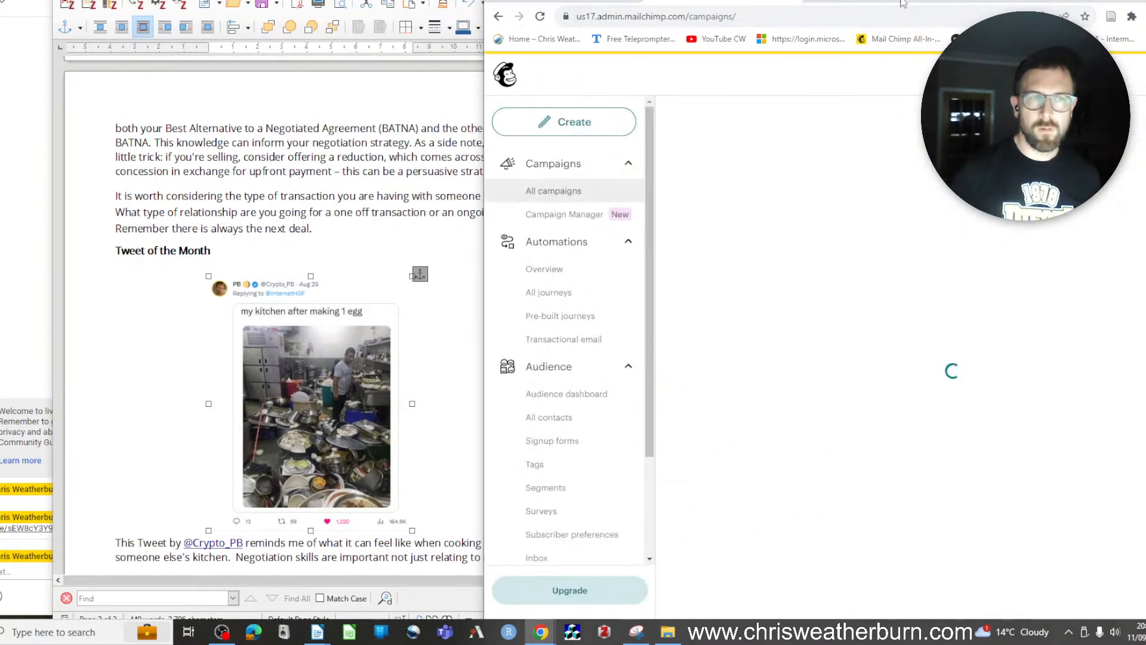
# Place the Chrome window beside the newsletter document and go back to the opening letter of the September newsletter
pyautogui.moveTo(903, 3); pyautogui.dragTo(1076, 48)
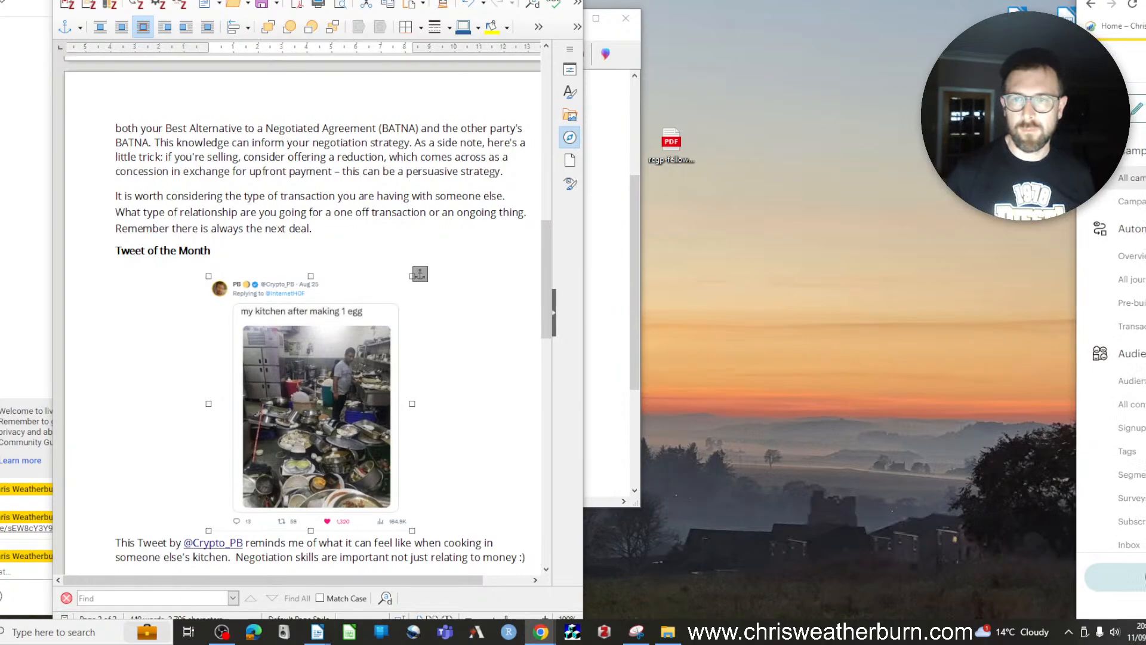
pyautogui.moveTo(1076, 47); pyautogui.dragTo(522, 56)
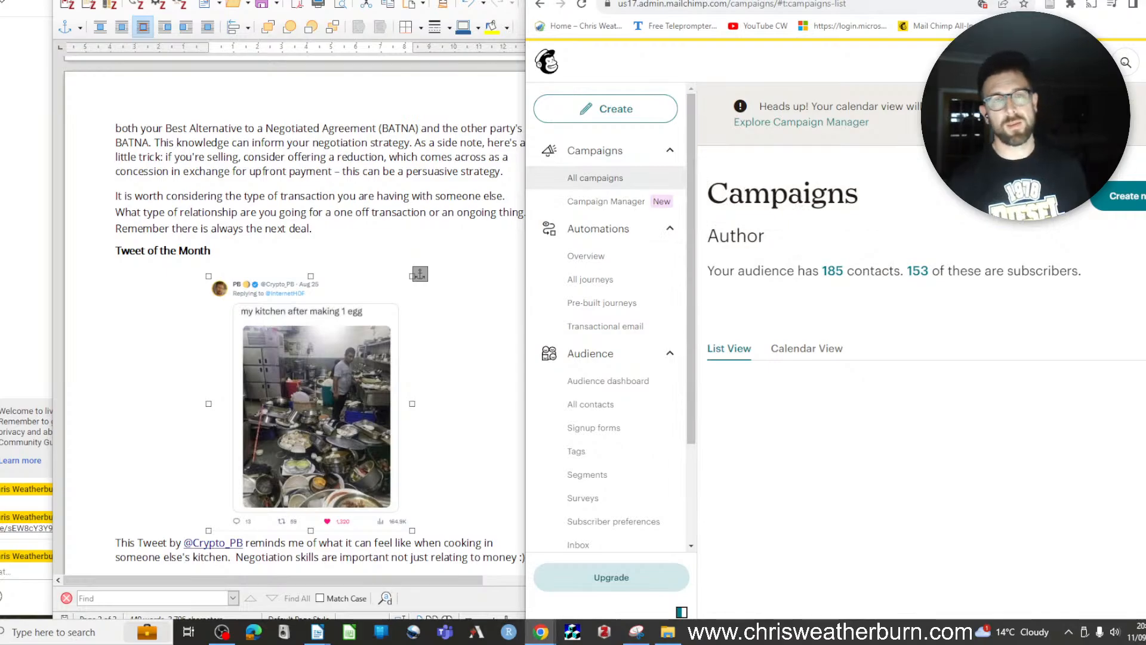
pyautogui.scroll(3, 286, 248)
pyautogui.scroll(8, 286, 248)
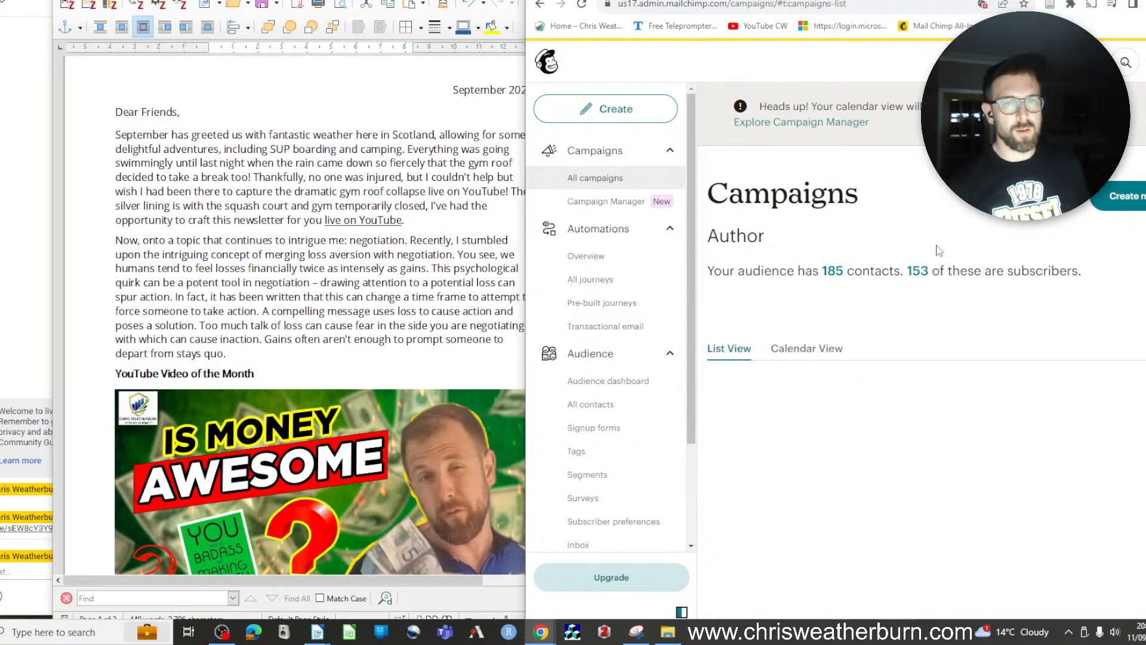
# Reopen the list of all campaigns and move the Chrome and newsletter document windows aside to uncover the desktop and Snipping Tool
pyautogui.click(588, 178)
pyautogui.moveTo(976, 0)
pyautogui.mouseDown()
pyautogui.moveTo(1145, 12)
pyautogui.moveTo(1145, 36)
pyautogui.moveTo(1018, 60)
pyautogui.moveTo(982, 22)
pyautogui.mouseUp()
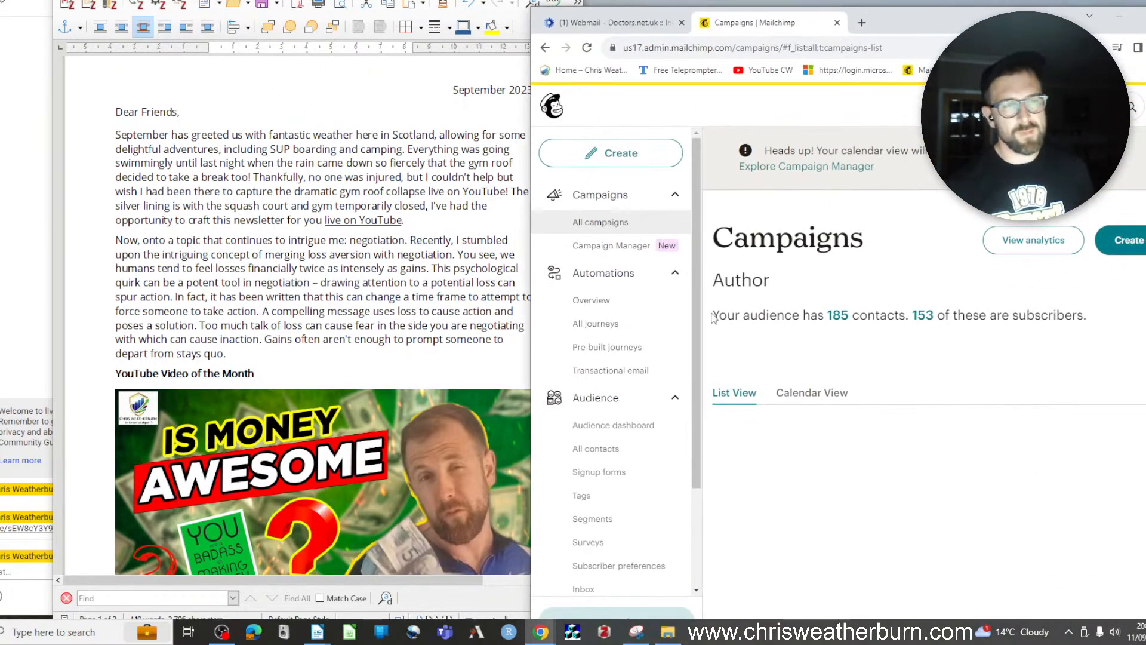
pyautogui.moveTo(939, 25); pyautogui.dragTo(1145, 29)
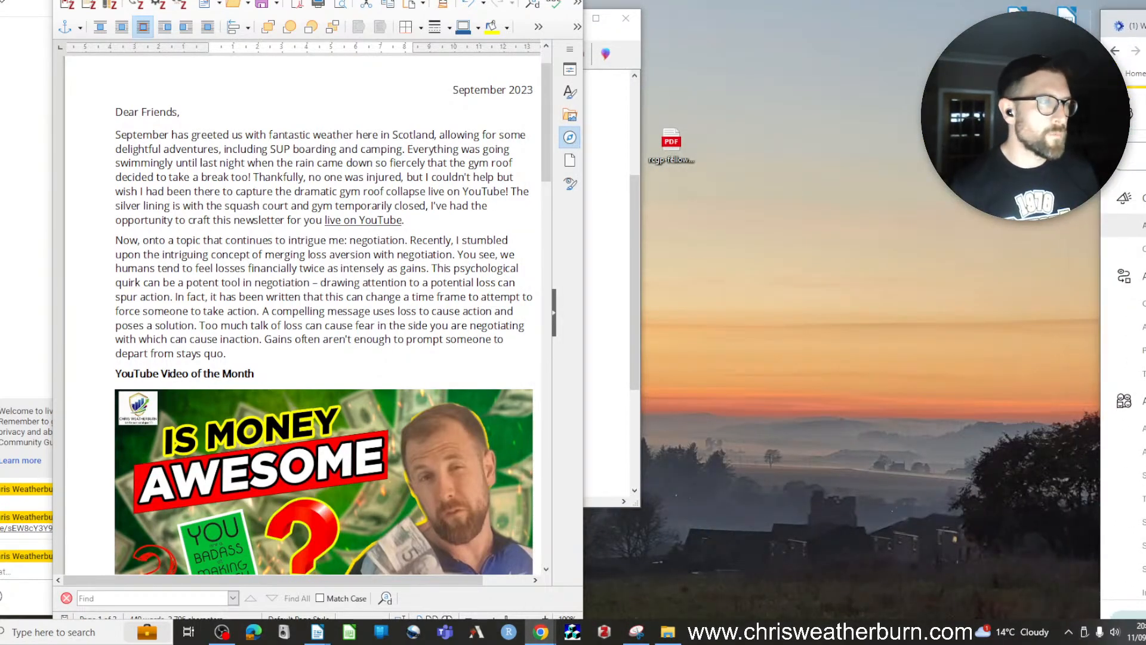
pyautogui.moveTo(382, 1); pyautogui.dragTo(956, 1)
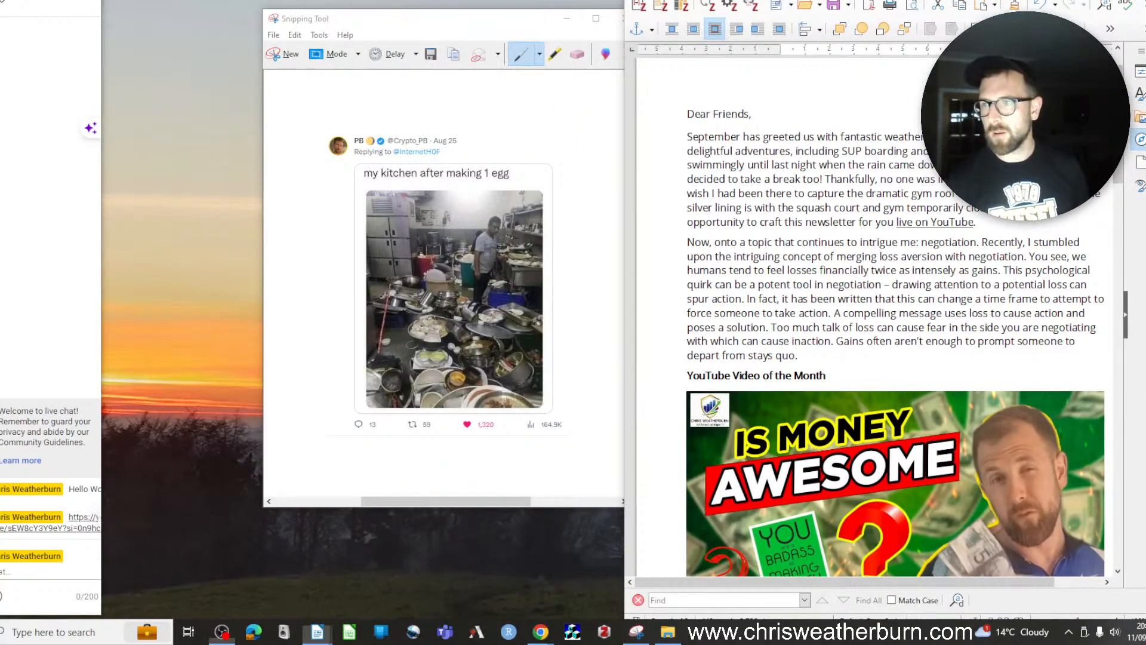